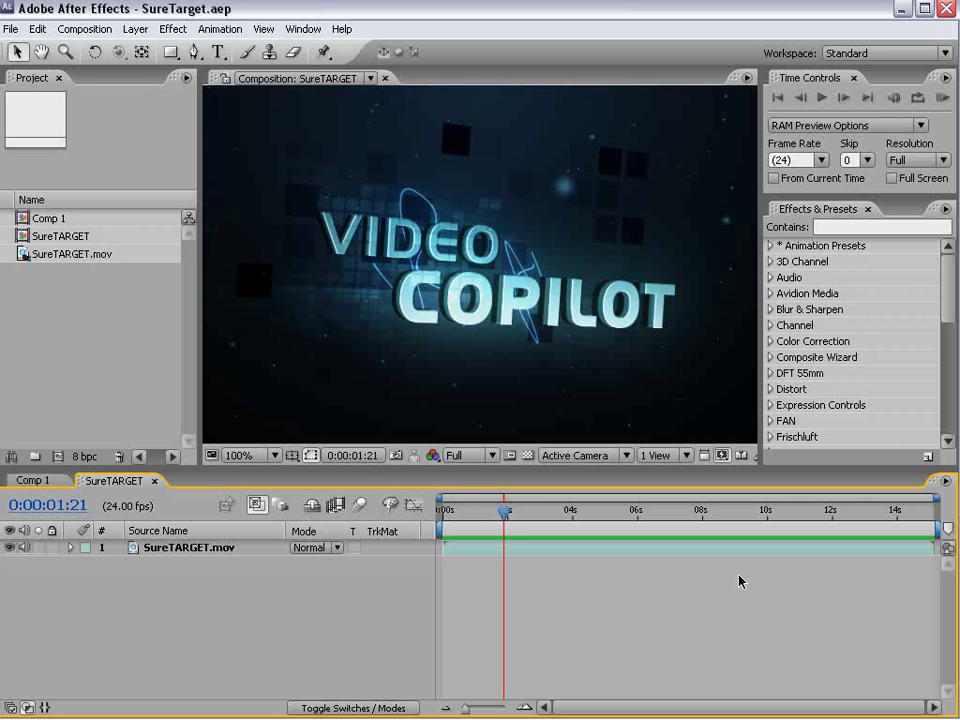
Step: Preview the finished SureTARGET animation, from around 0:00:05:08 and as a RAM preview
left_click_drag(506, 514, 616, 512)
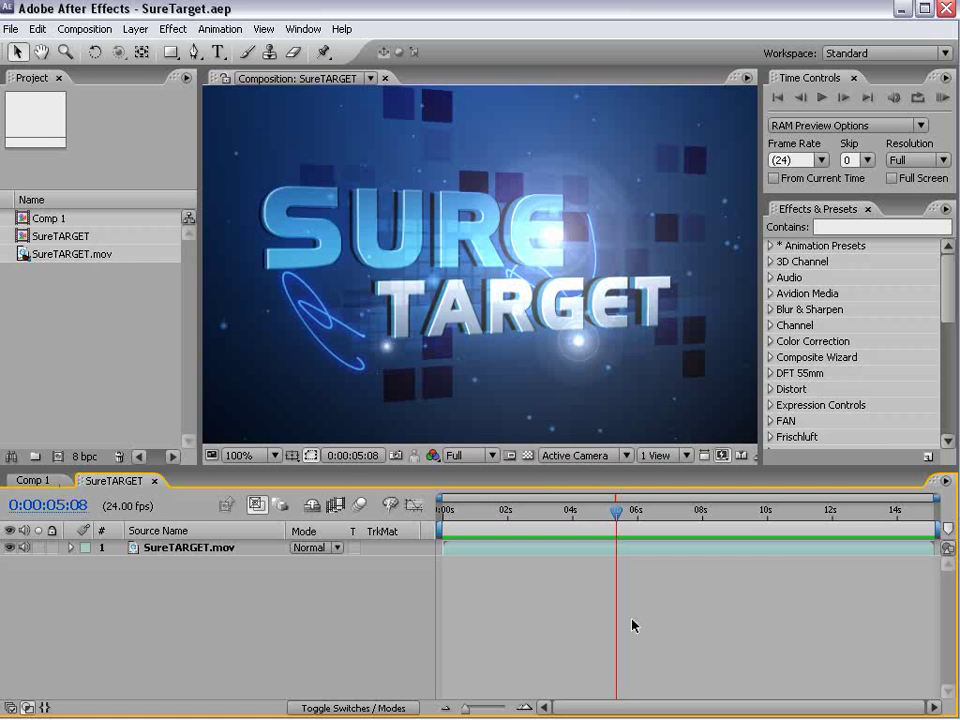
key("KP_0")
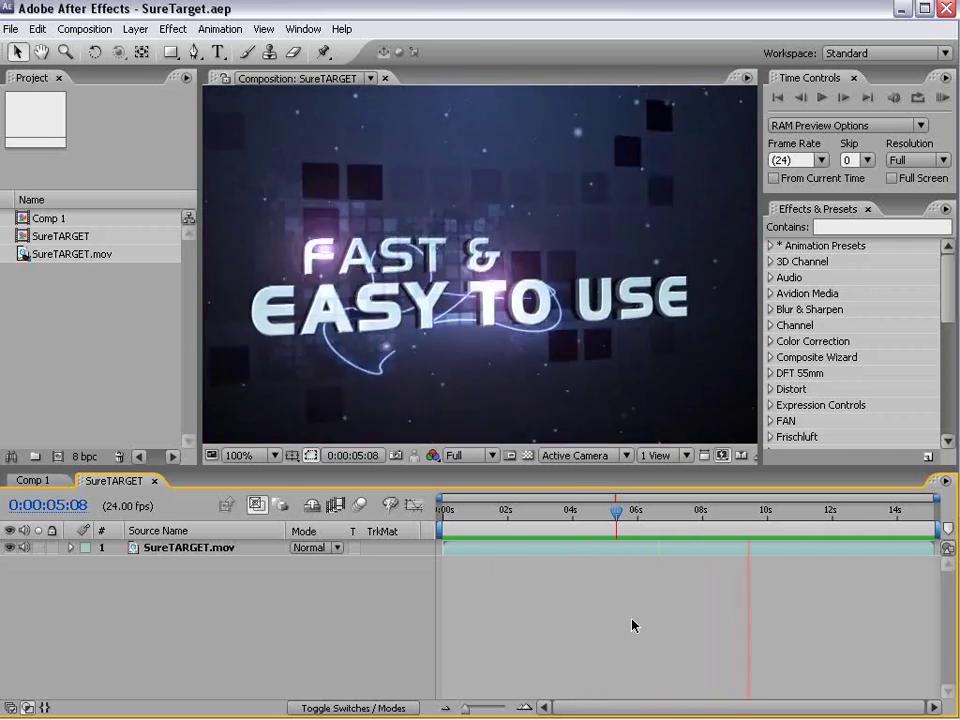
key("space")
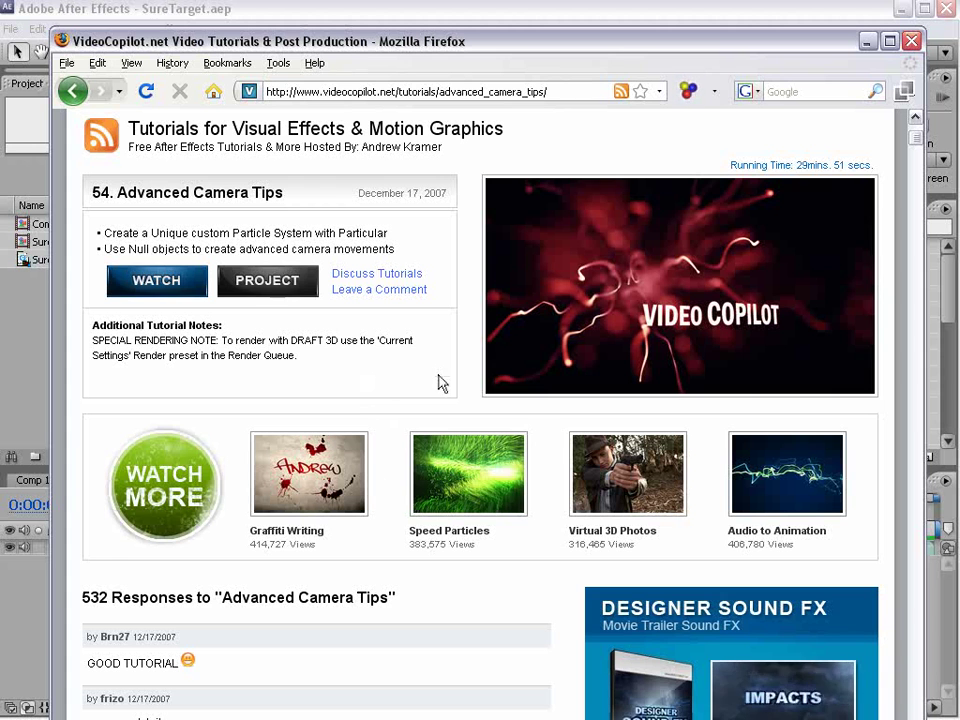
Step: Switch back to After Effects, widen the project list and create a square-pixel 864 x 486 composition at 24 fps lasting 30 seconds
left_click(268, 7)
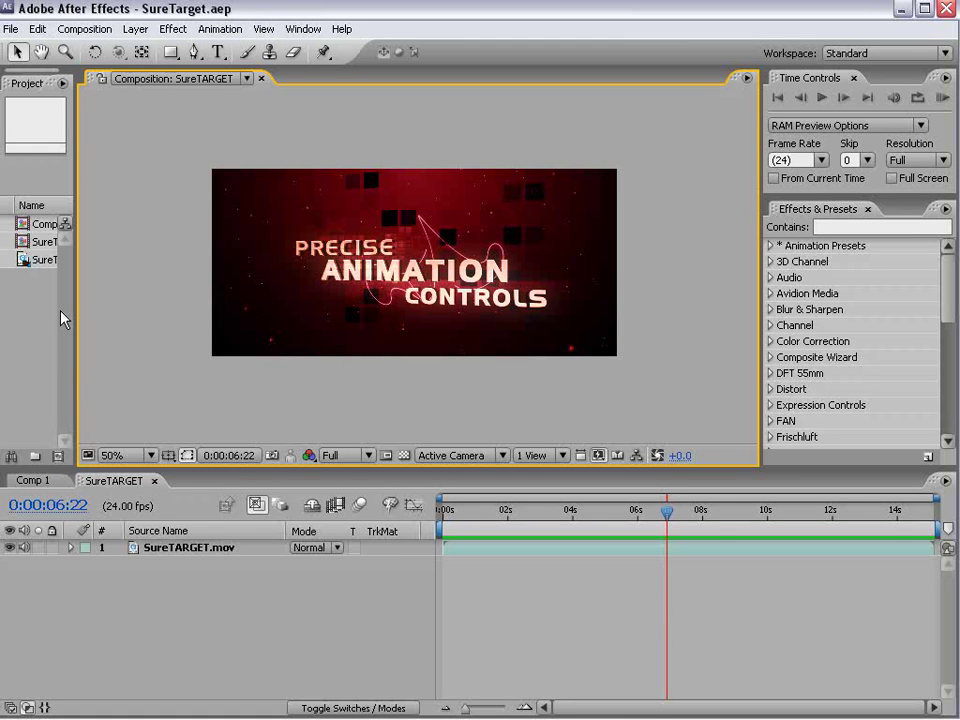
left_click_drag(76, 313, 227, 316)
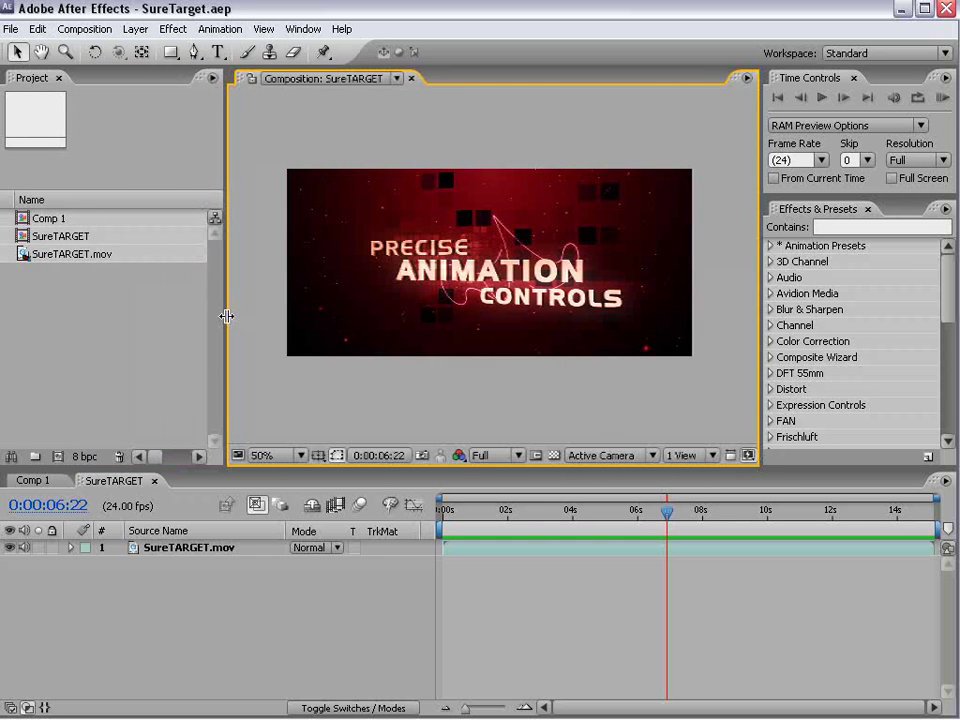
left_click(82, 29)
left_click(82, 53)
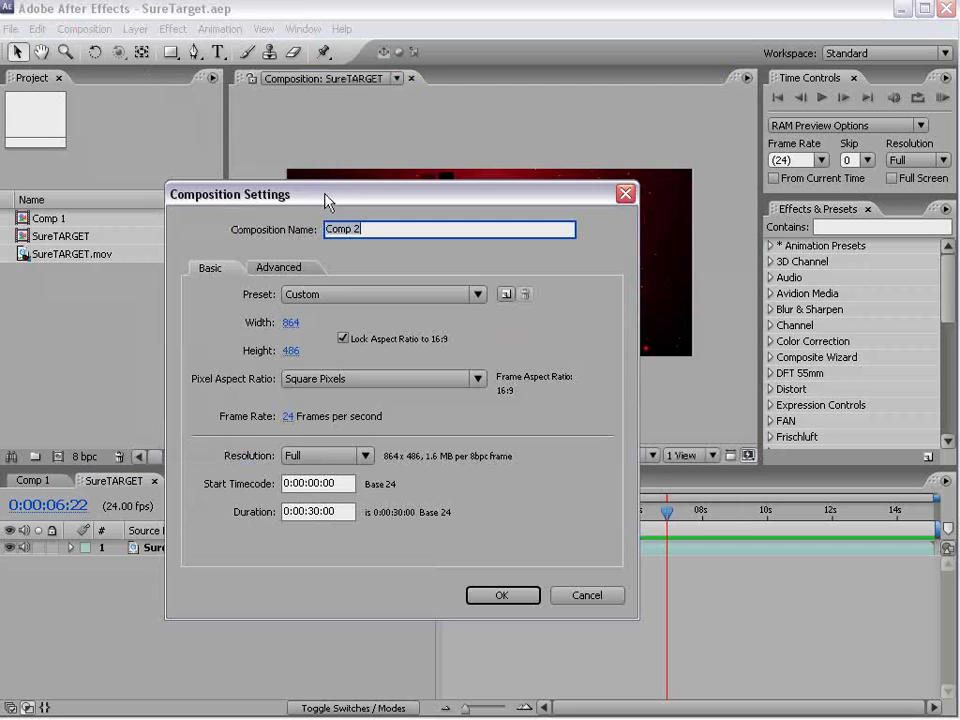
left_click(502, 596)
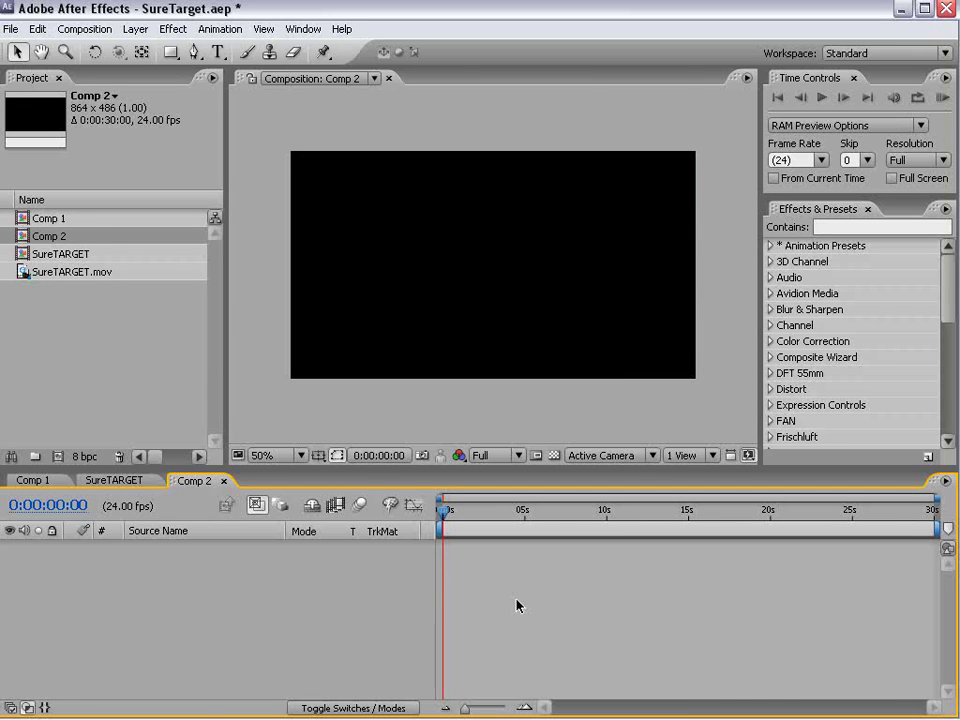
Step: Switch to the After Effects CS3 Presets folder window, examine its path and the __-Video Copilot-__ folder, and return to After Effects
key("alt+Tab")
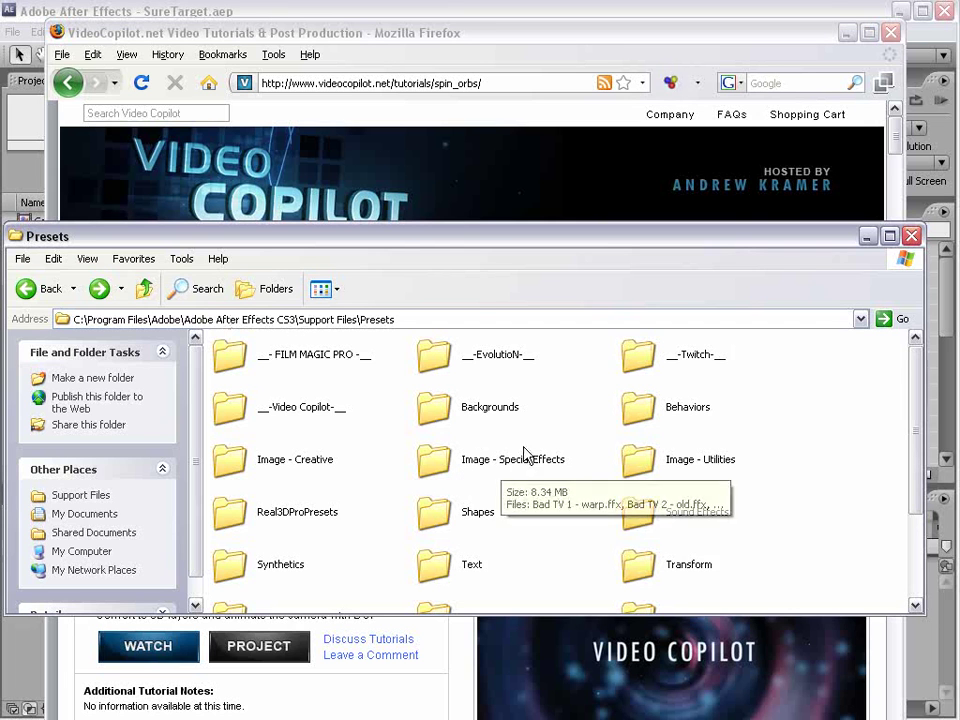
left_click(286, 418)
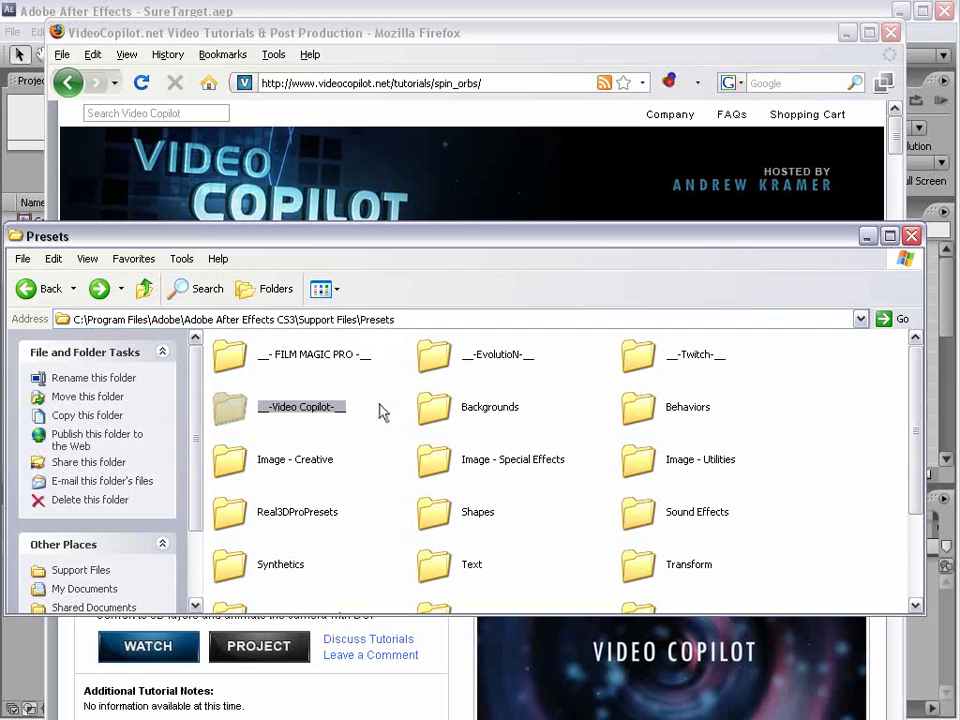
left_click(226, 332)
left_click(250, 318)
left_click(256, 319)
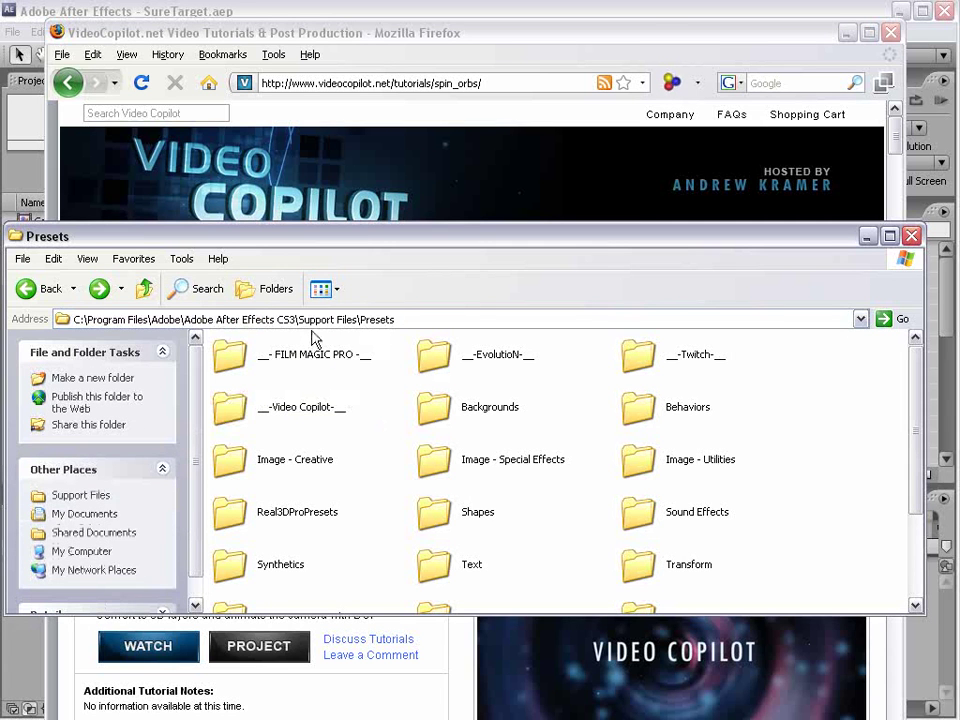
left_click(285, 406)
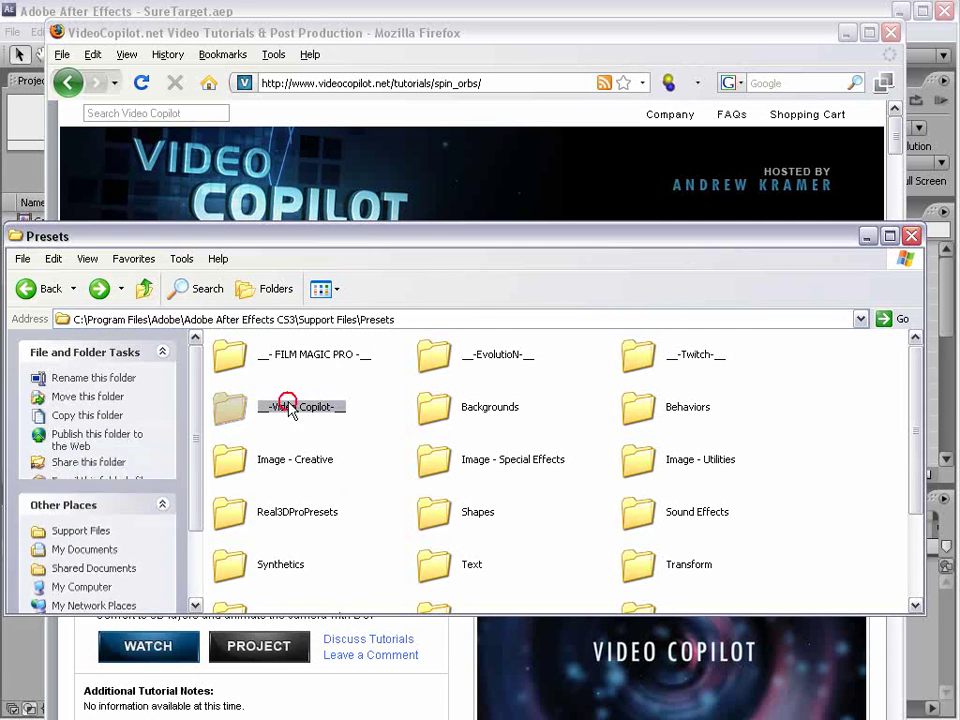
left_click(213, 9)
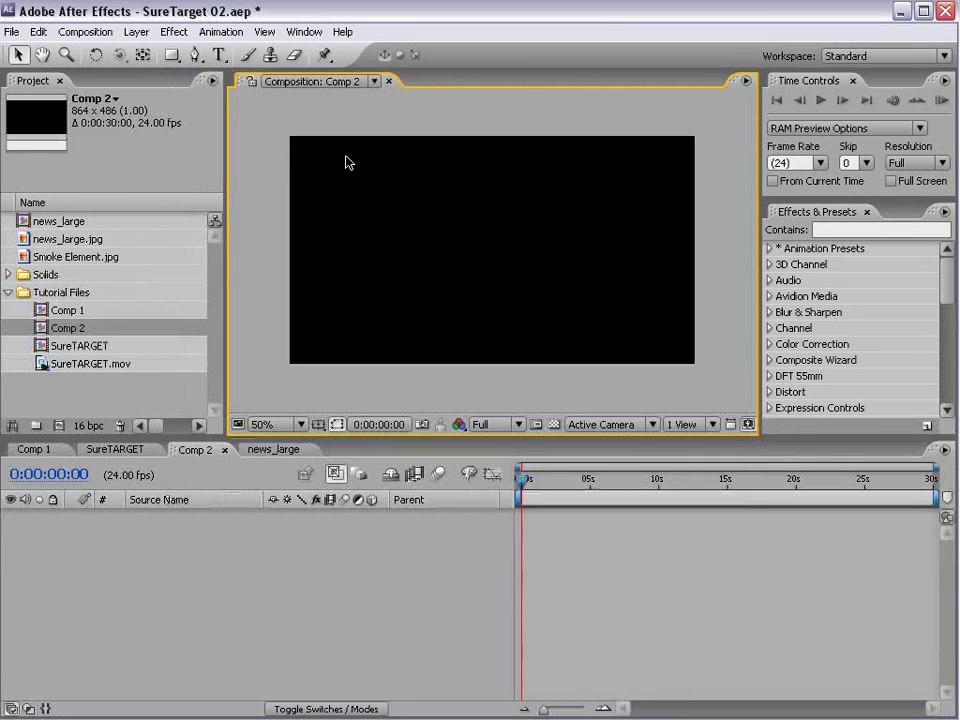
Step: Add a text layer reading FIRST and place it horizontally centred in the lower half of the composition
left_click(218, 55)
left_click(369, 250)
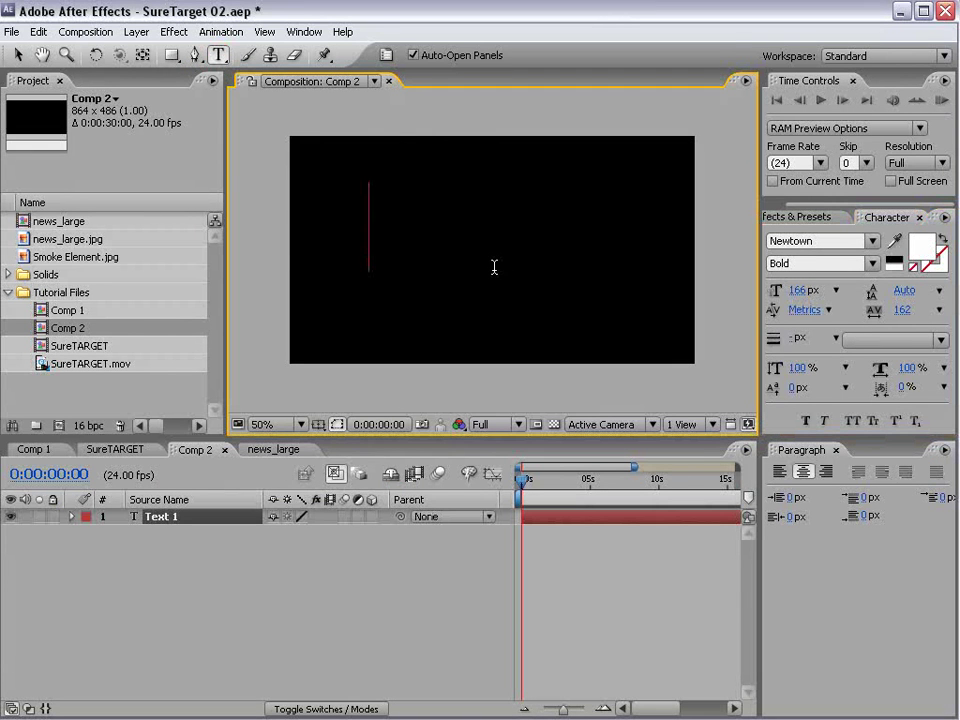
type("FIRST")
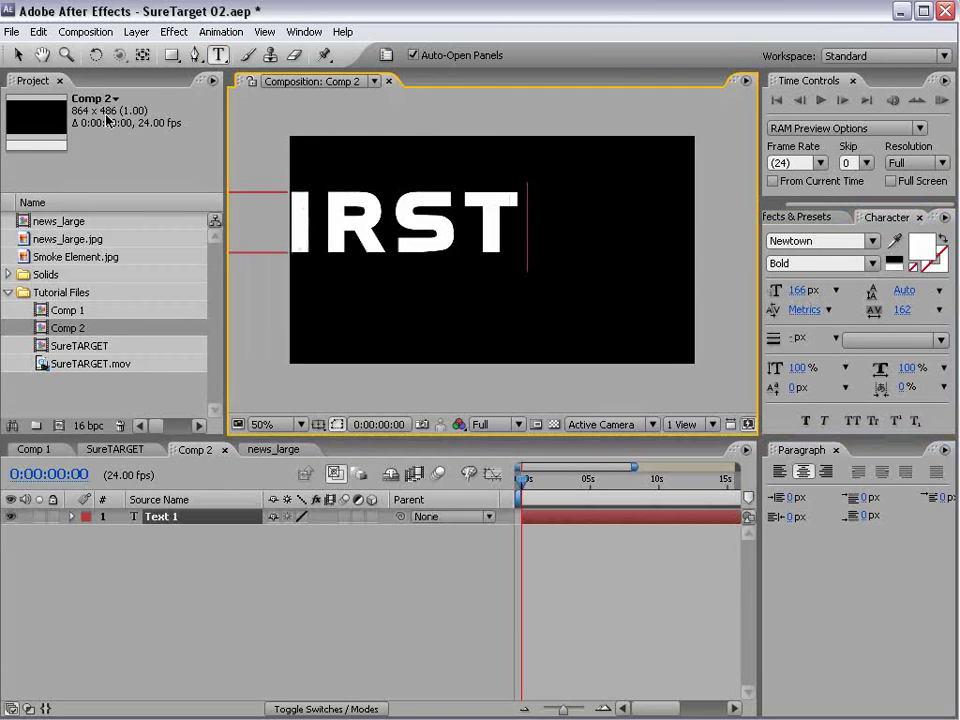
left_click(16, 56)
left_click_drag(400, 222, 497, 297)
Step: Add a text layer reading SECOND, scale it down and place it directly above FIRST, roughly aligned with its starting edge
left_click(219, 56)
left_click(388, 208)
type("SE")
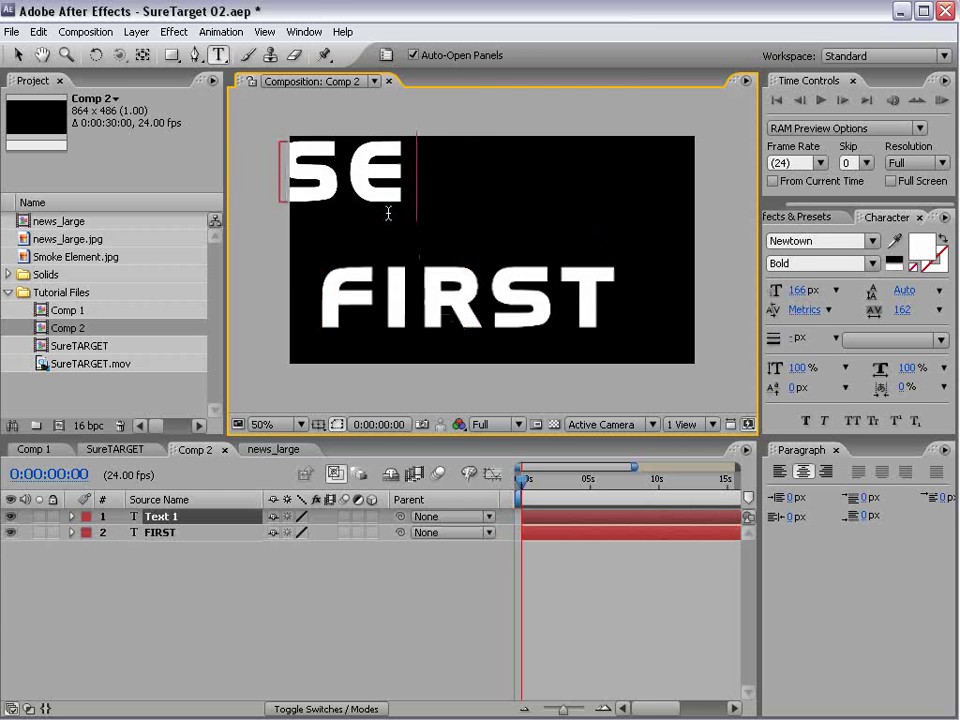
type("COND")
left_click(17, 56)
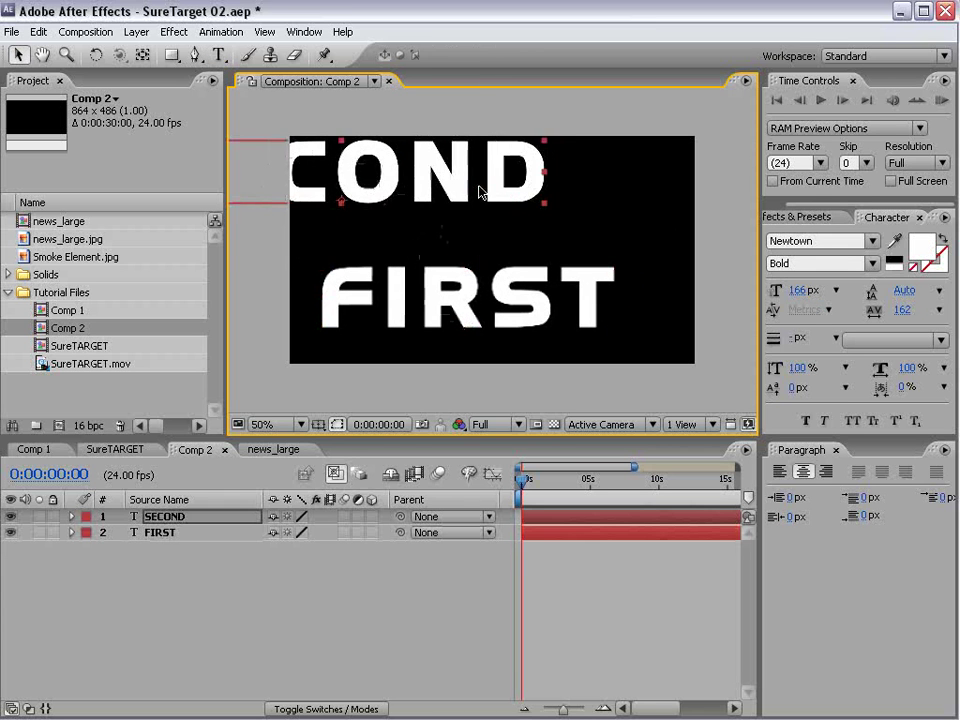
left_click_drag(482, 189, 543, 241)
left_click_drag(606, 199, 531, 221)
left_click_drag(457, 251, 489, 251)
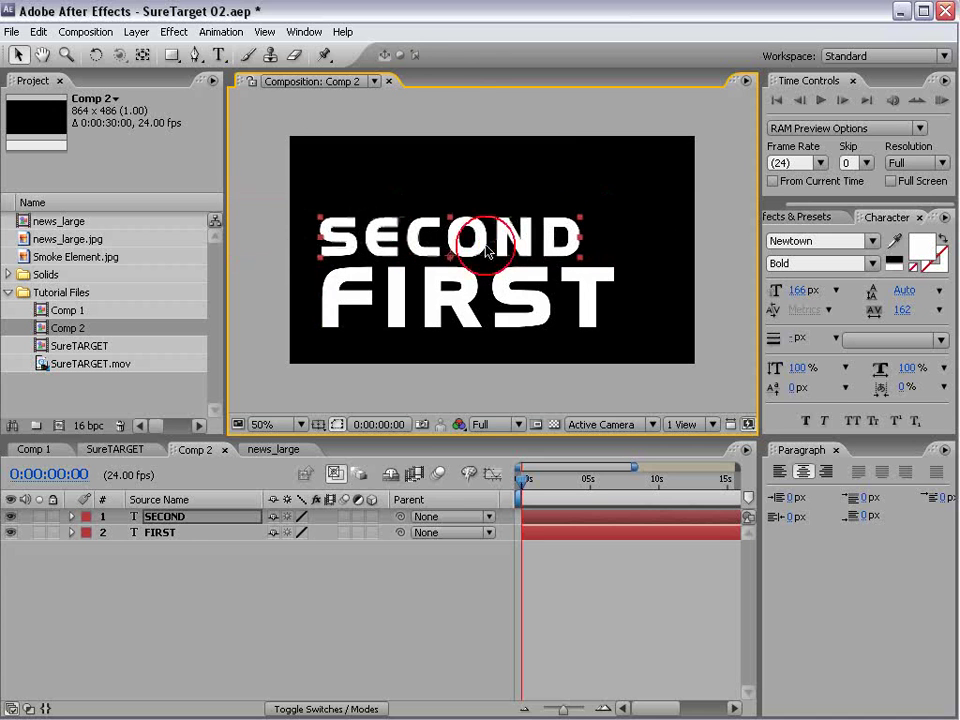
Step: Add a text layer reading FOURTH, scale it to about the size of SECOND and place it directly above that word
left_click(219, 56)
left_click(338, 156)
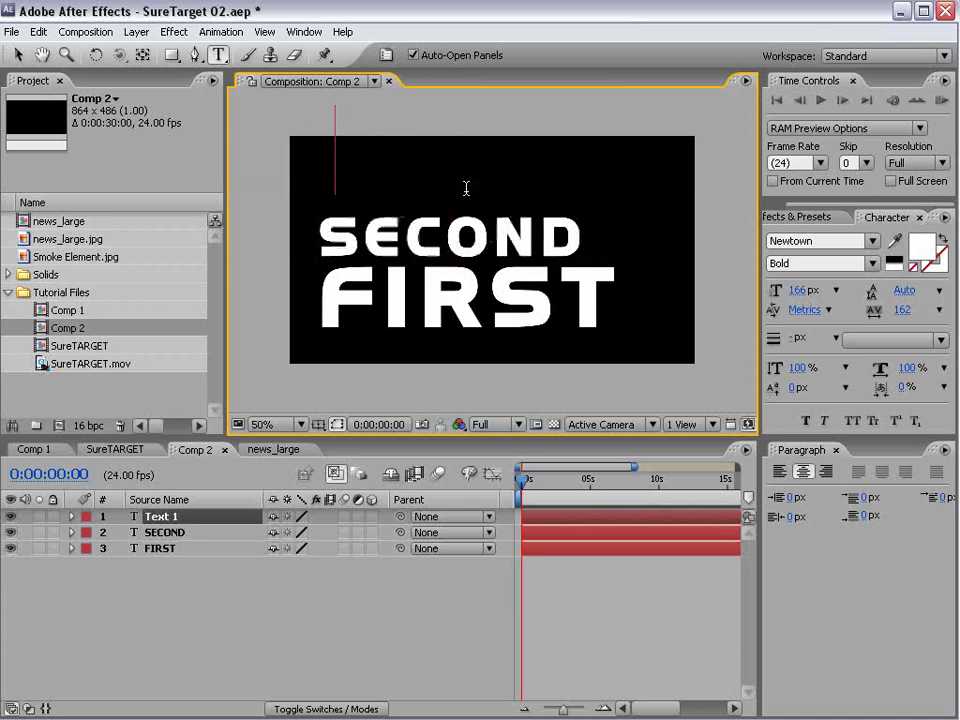
type("FOURTH")
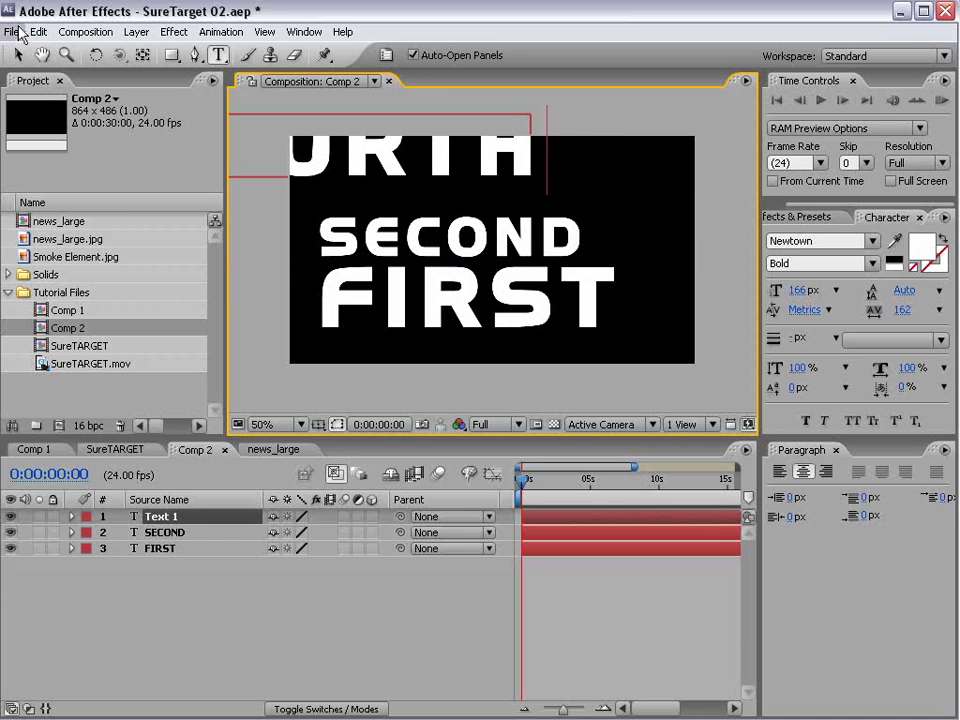
left_click(17, 56)
left_click_drag(295, 145, 500, 180)
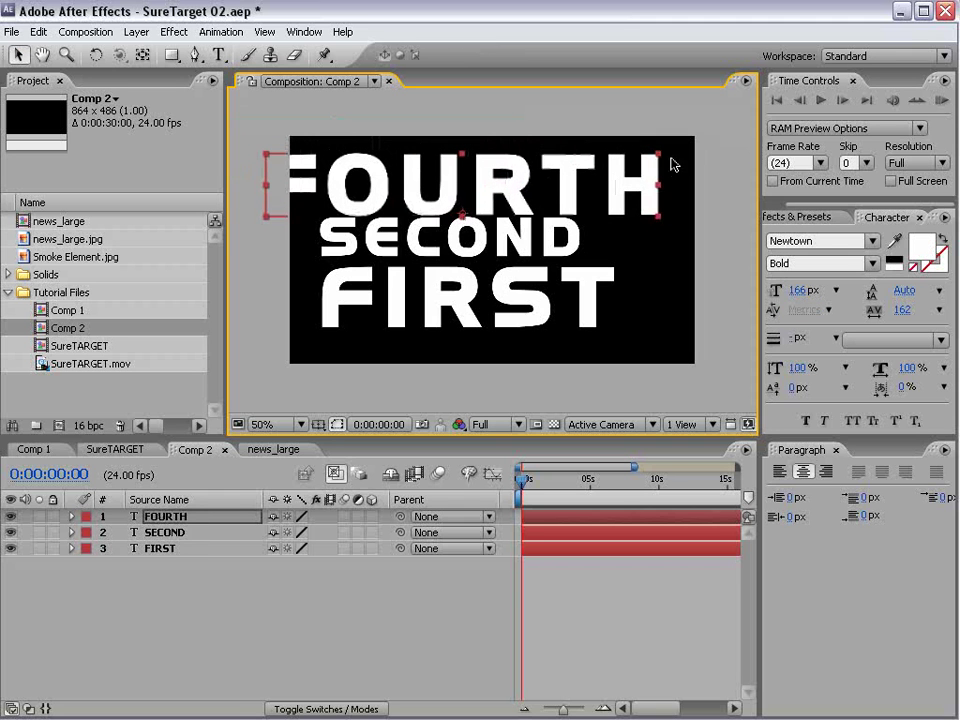
left_click_drag(660, 160, 594, 171)
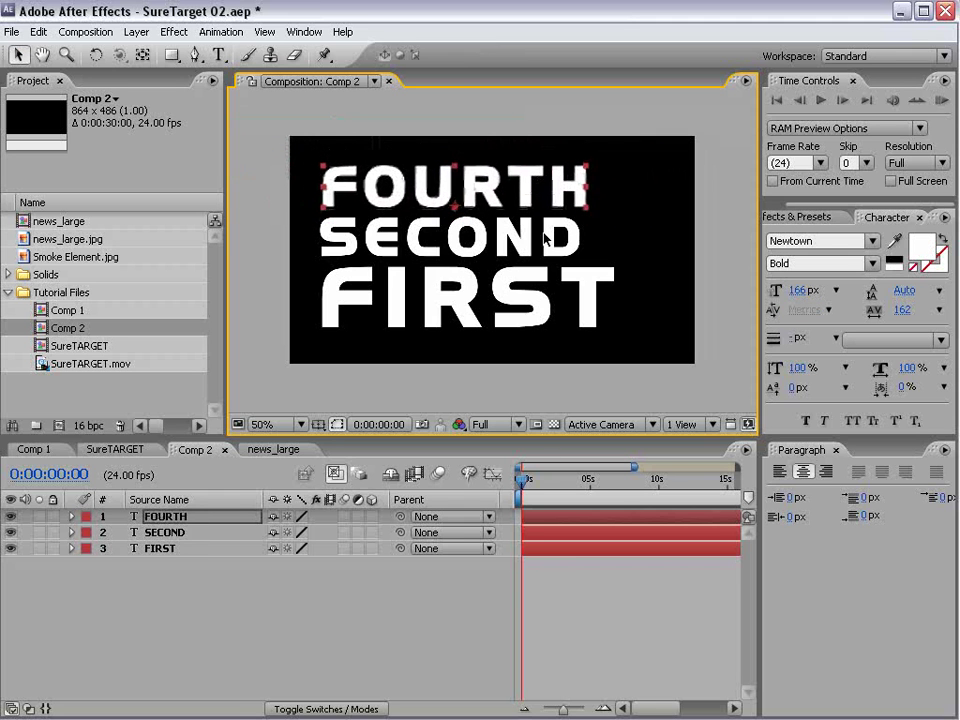
Step: Turn the FOURTH, SECOND and FIRST text layers into 3D layers and add a camera with the 35mm preset
left_click(549, 582)
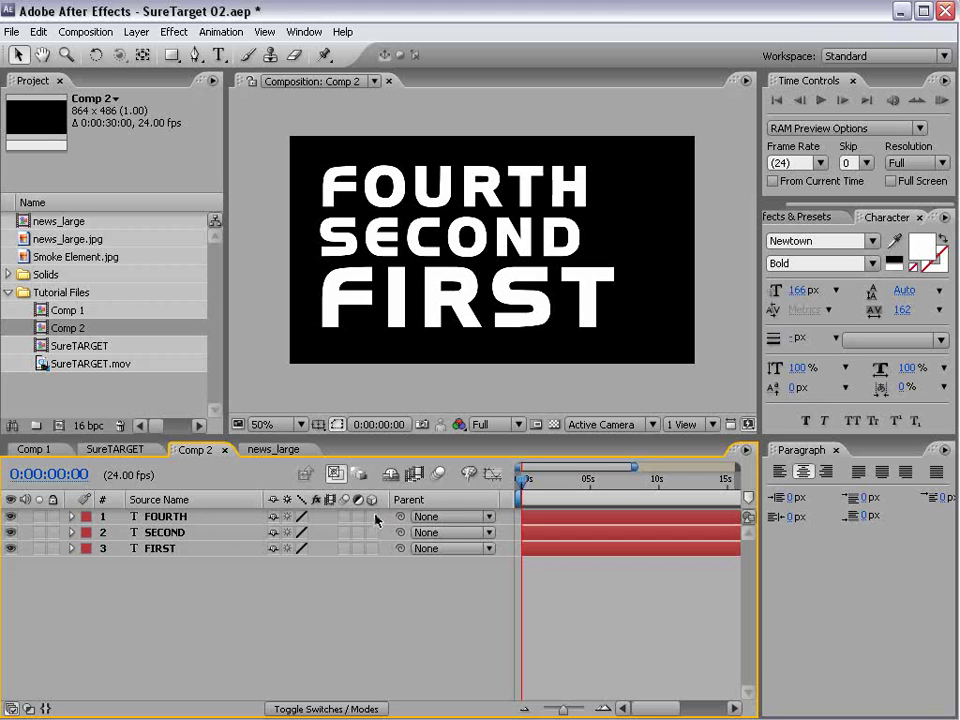
left_click_drag(373, 516, 372, 548)
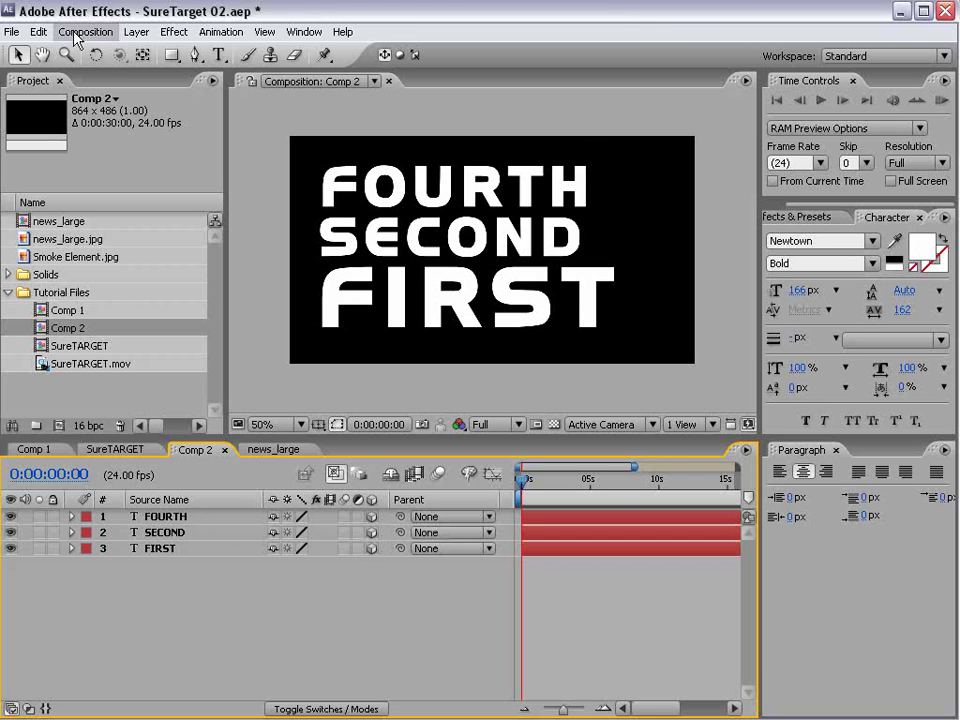
left_click(133, 31)
mouse_move(133, 51)
left_click(445, 99)
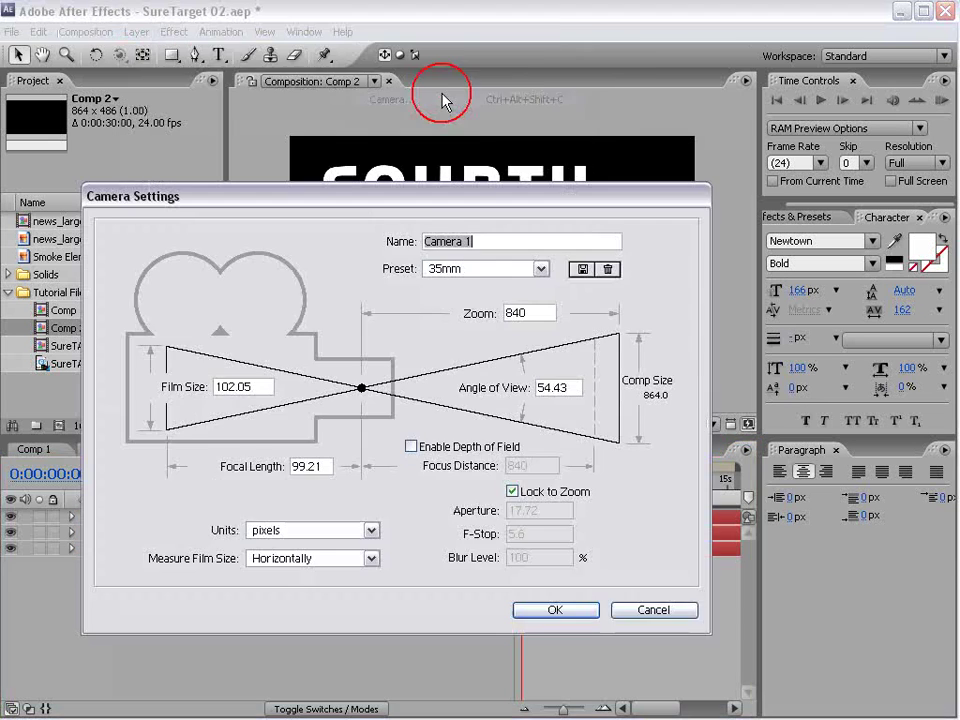
left_click(467, 269)
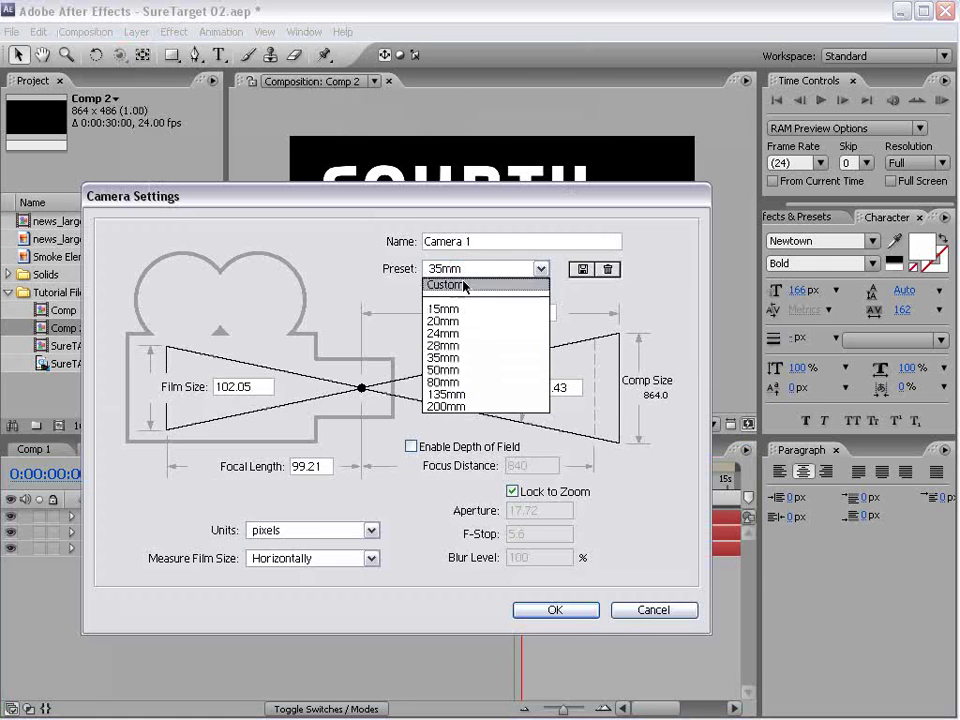
left_click(447, 357)
left_click(554, 611)
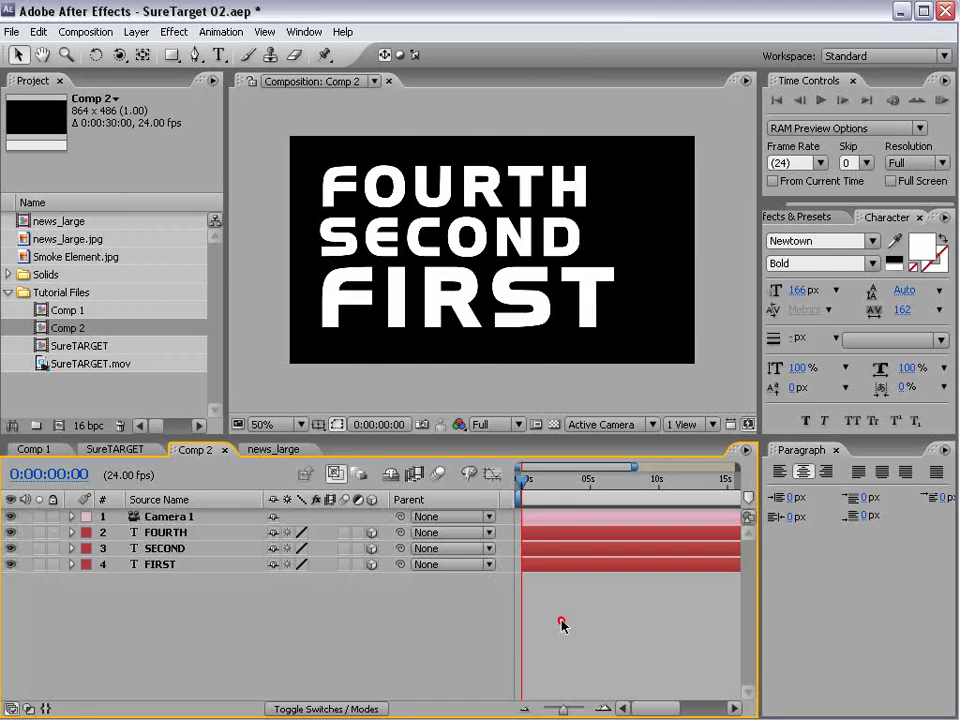
Step: Add a null object and rename its layer SureTarget
left_click(136, 31)
mouse_move(147, 51)
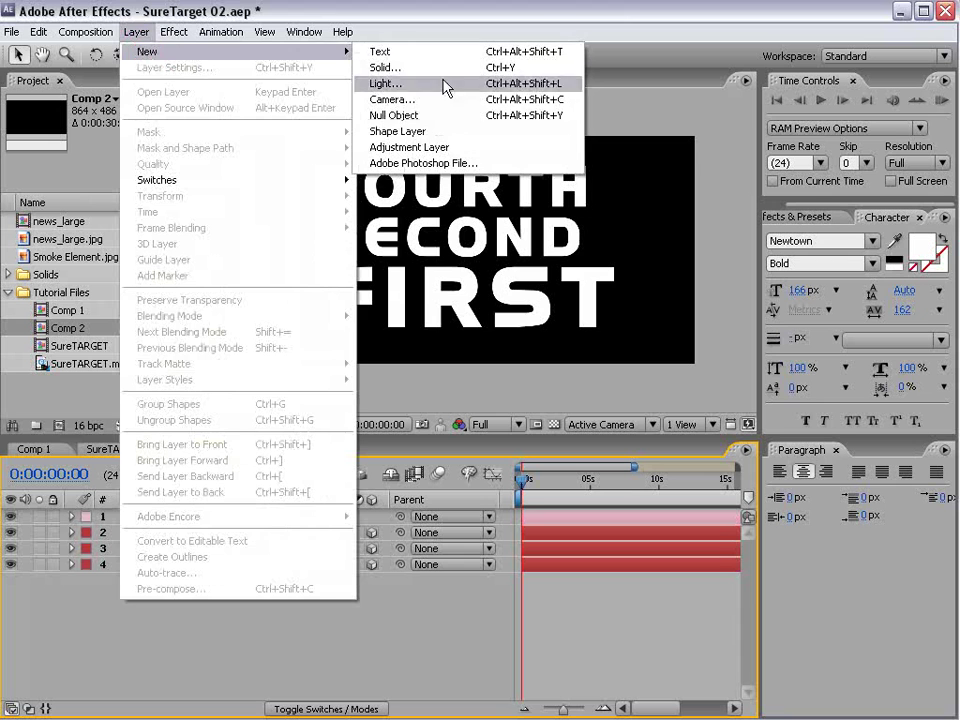
left_click(428, 116)
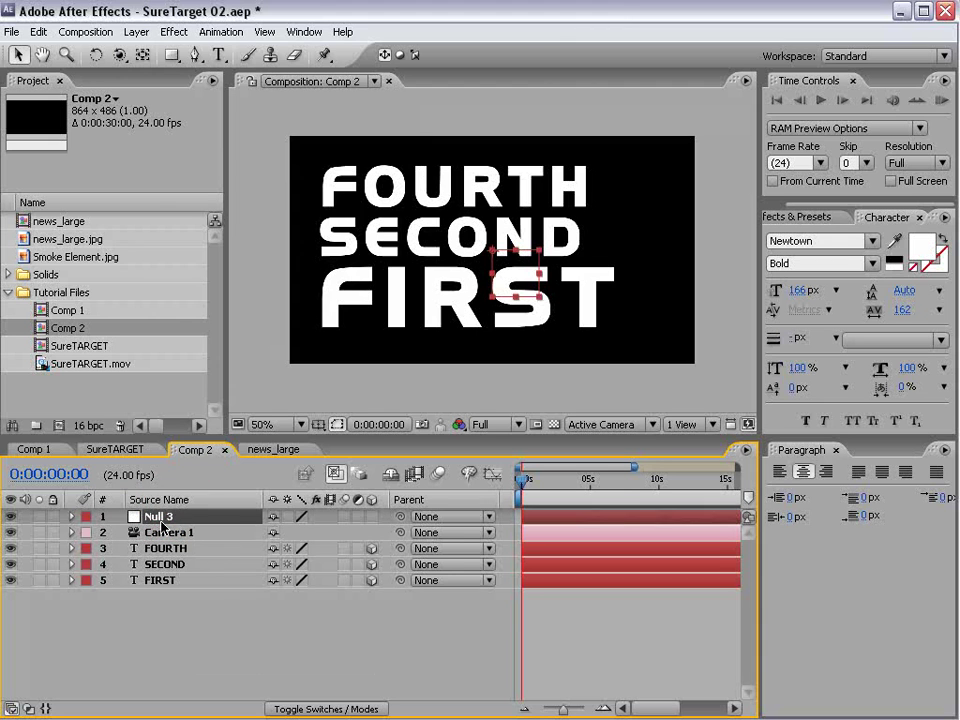
key("Return")
type("Sure")
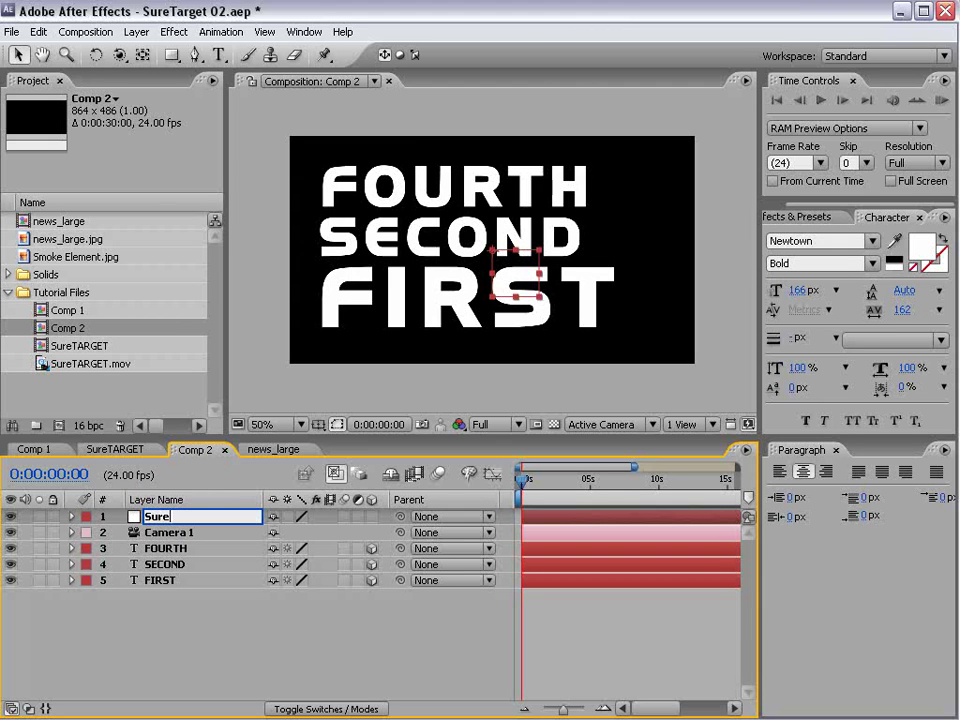
type("Target")
key("Return")
Step: Set the label colour of the SureTarget null to Yellow
left_click(86, 516)
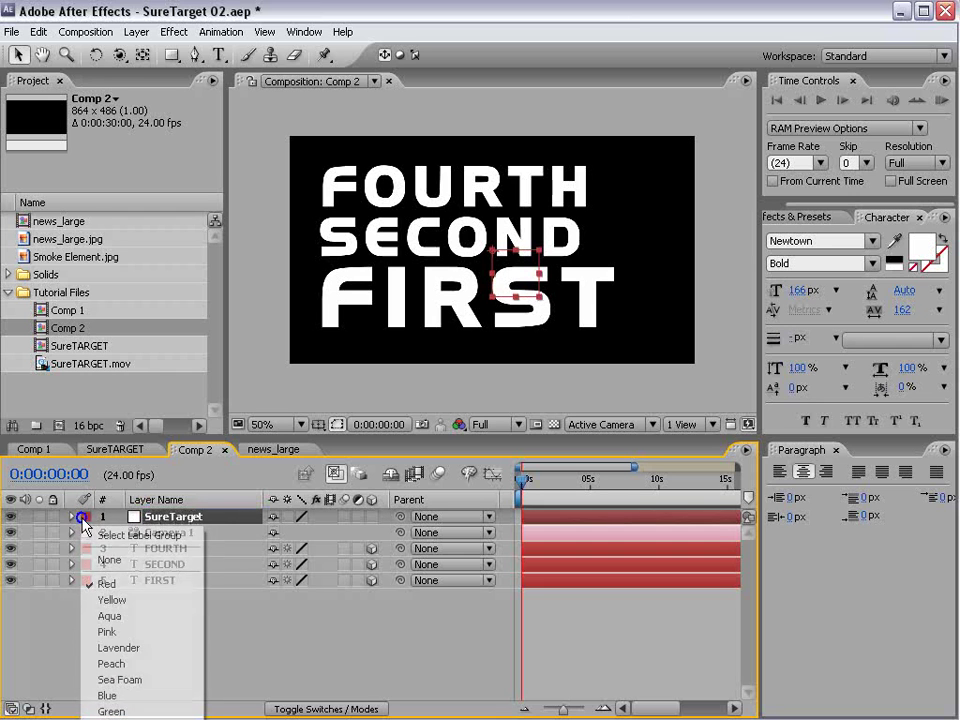
left_click(114, 602)
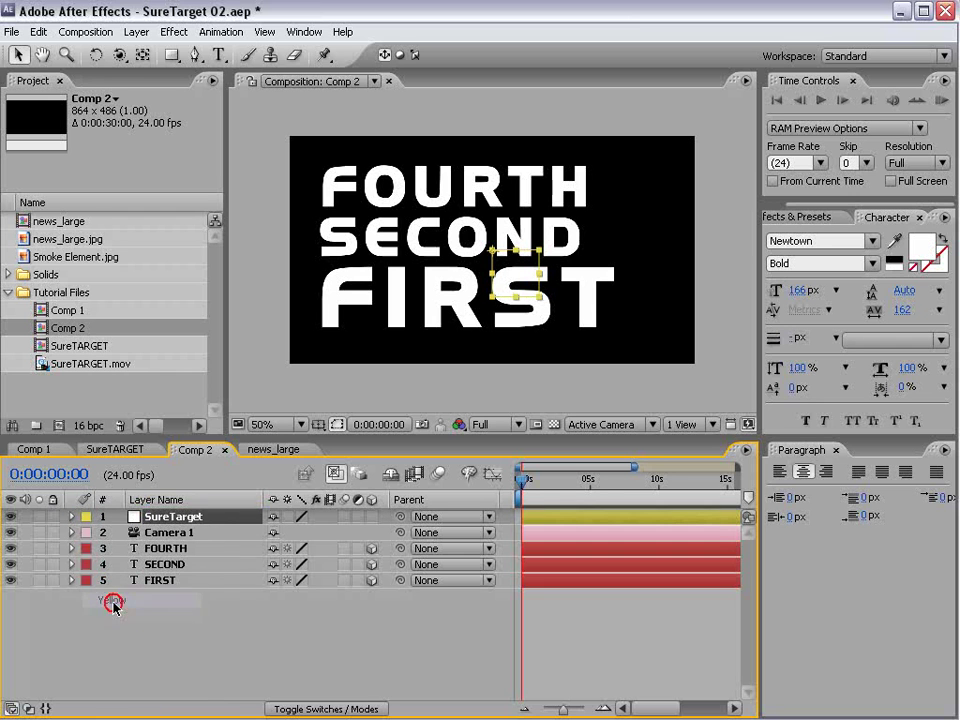
left_click(438, 645)
Step: Place Camera 1 above the SureTarget null, parent it to that null, and make the null a 3D layer
left_click(175, 532)
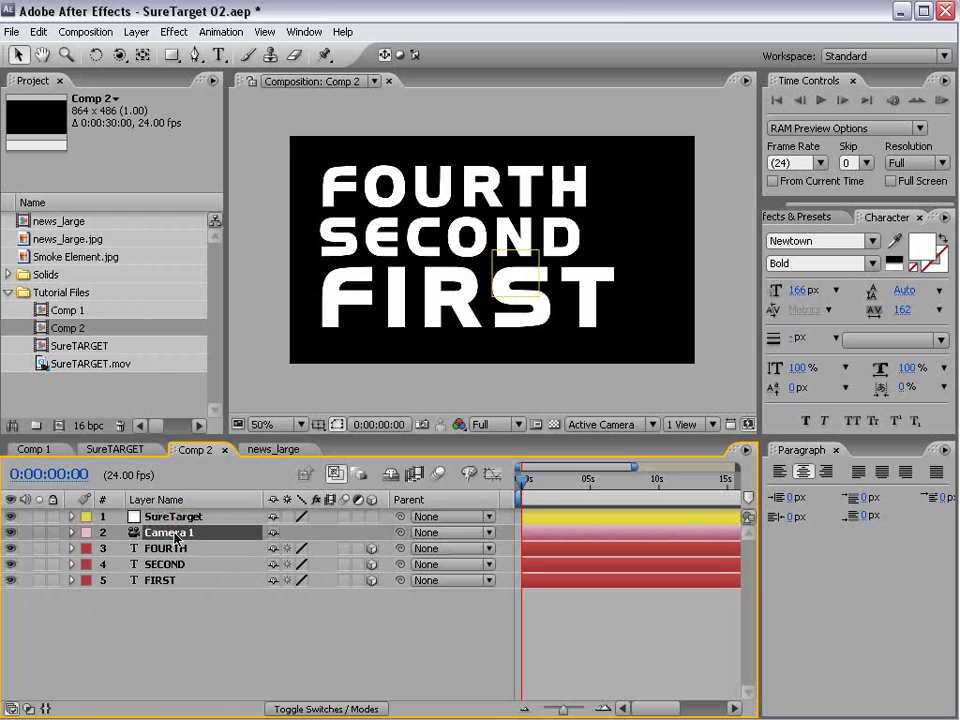
left_click_drag(401, 538, 170, 538)
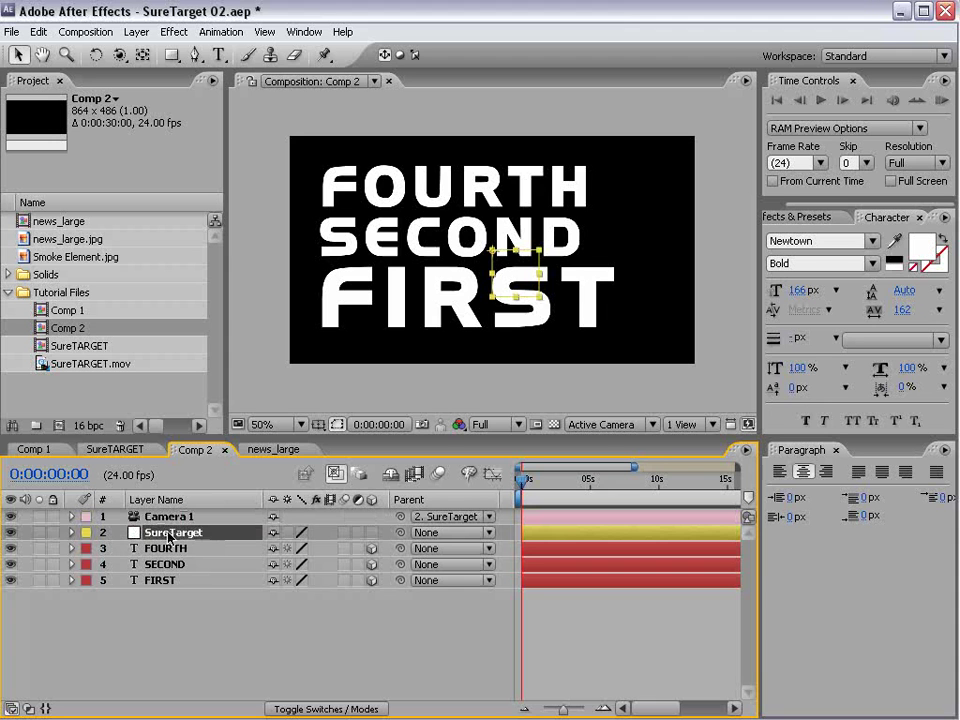
mouse_move(492, 268)
left_mouse_down()
mouse_move(433, 236)
mouse_move(523, 279)
mouse_move(491, 279)
mouse_move(503, 287)
left_mouse_up()
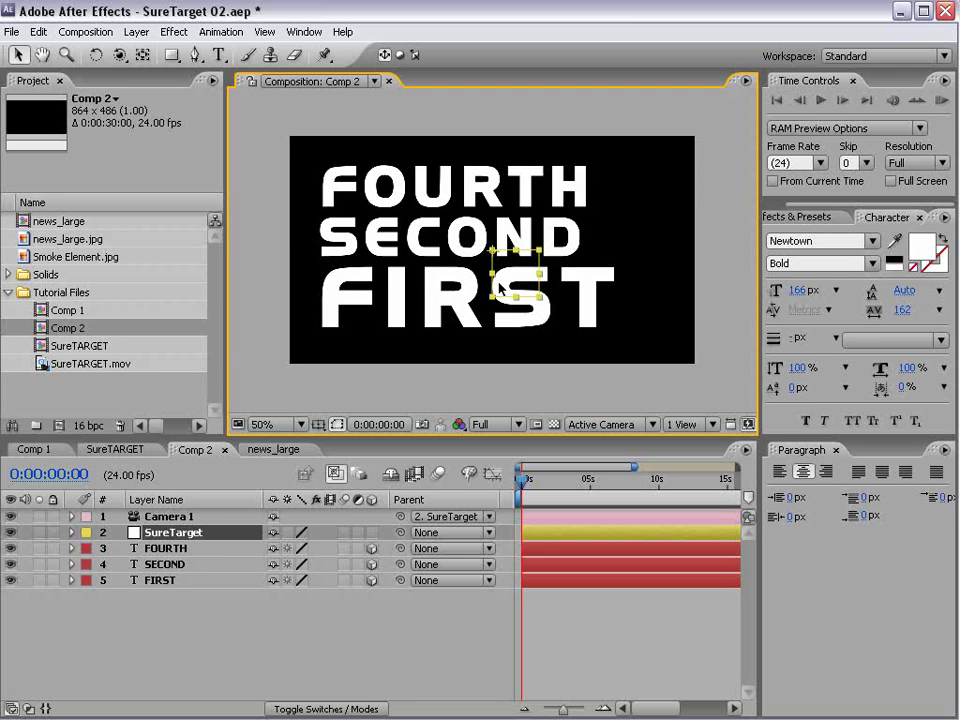
left_click(371, 532)
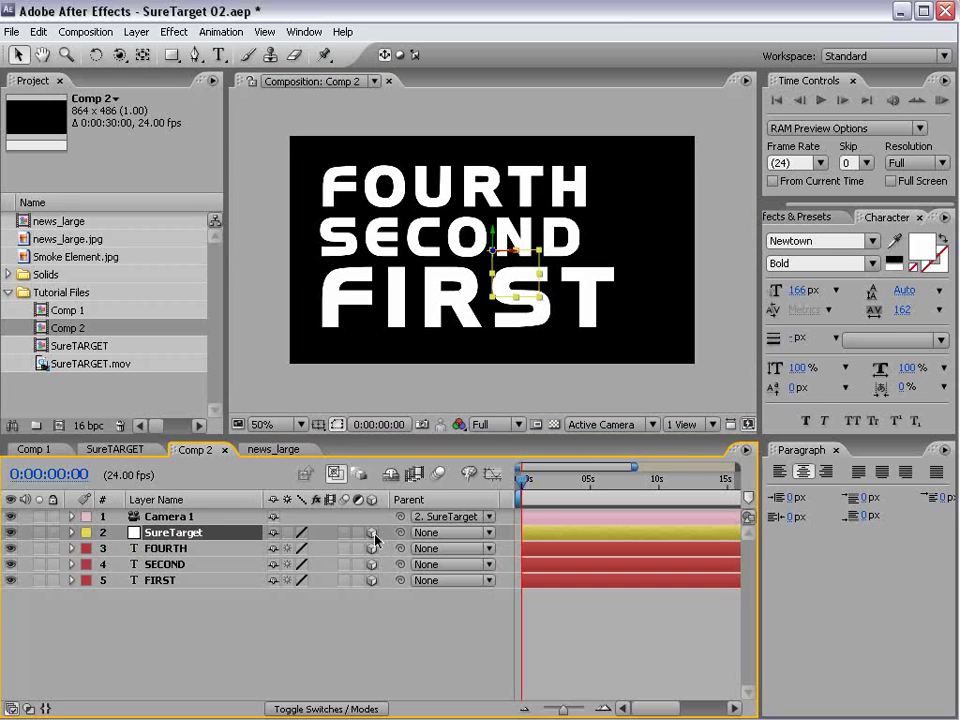
Step: Move the FIRST text layer toward the camera along its Z axis
left_click(272, 627)
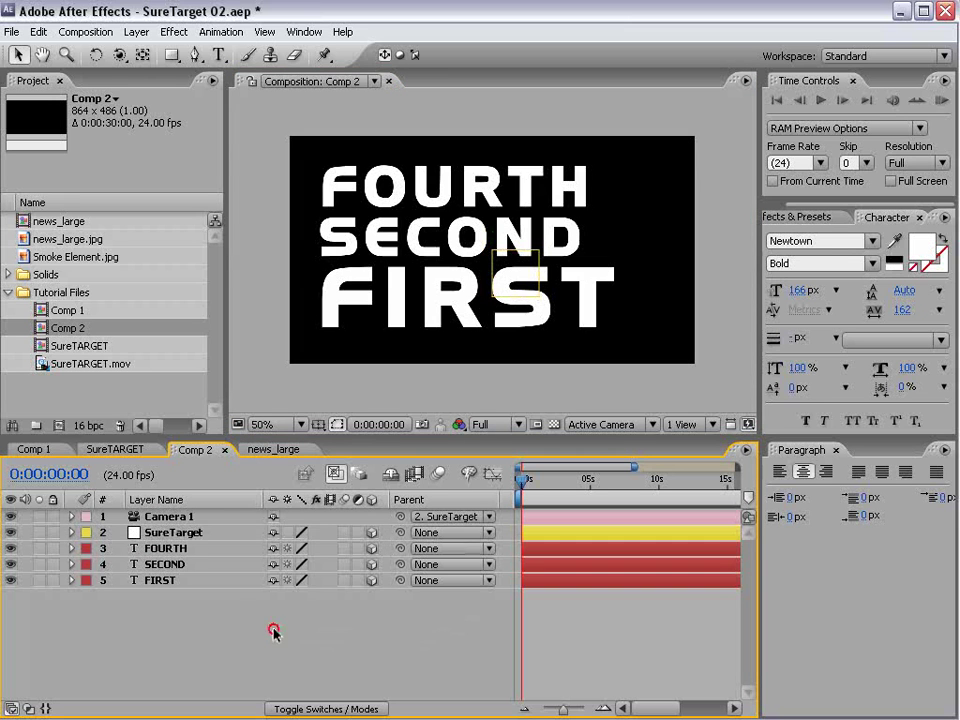
left_click(167, 564)
left_click(163, 580)
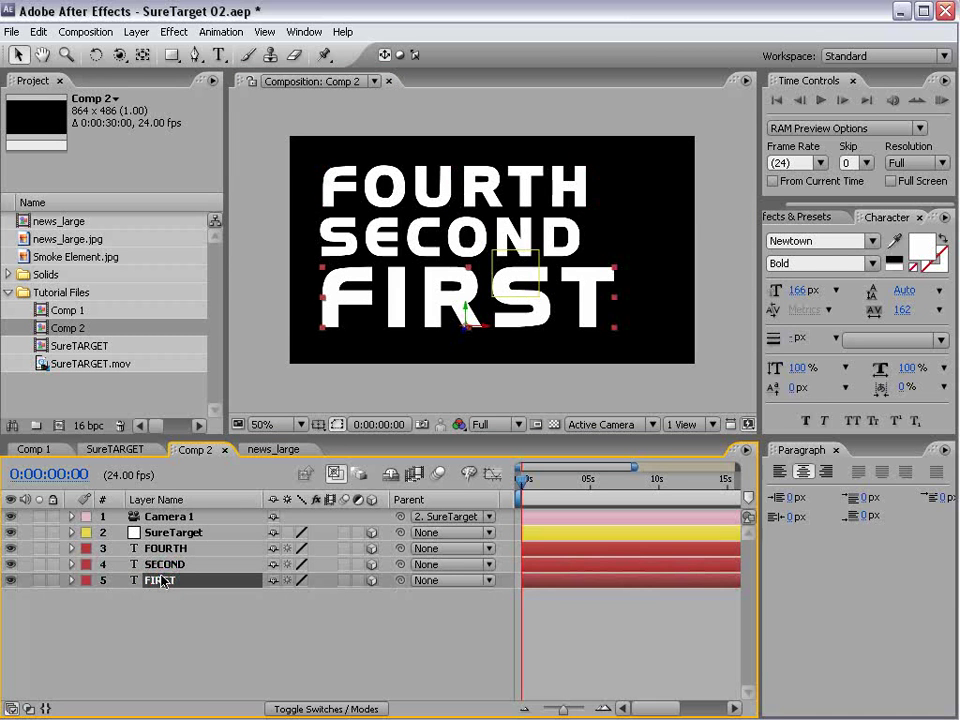
left_click_drag(467, 327, 497, 660)
Step: In Custom View 1, push the FOURTH text back in depth and pull the SECOND text forward, separating the words in 3D space
left_click(601, 424)
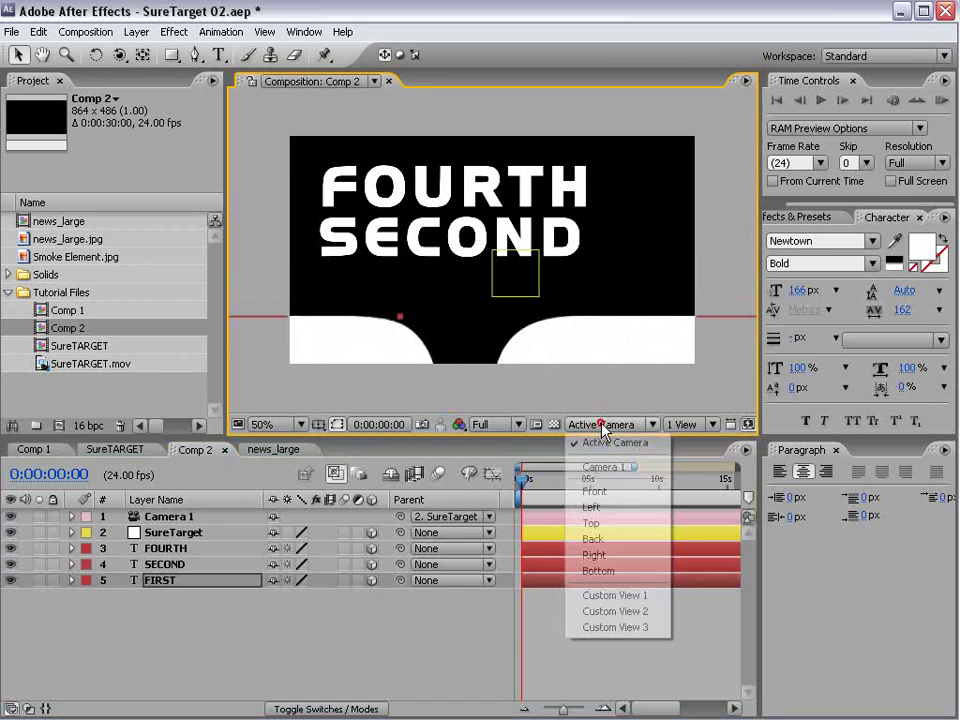
left_click(645, 595)
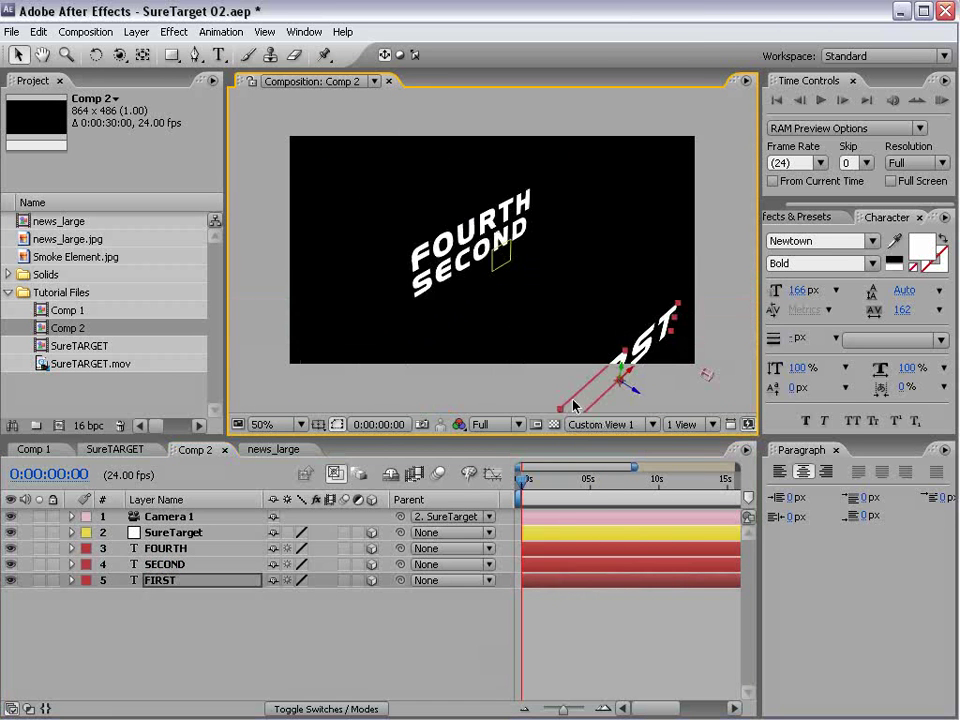
left_click(470, 245)
left_click_drag(495, 259, 520, 125)
left_click(461, 265)
left_click_drag(487, 258, 285, 368)
Step: In the Active Camera view, shift the SECOND text up and to the right and the FOURTH text slightly down and to the left
left_click(607, 436)
left_click(600, 441)
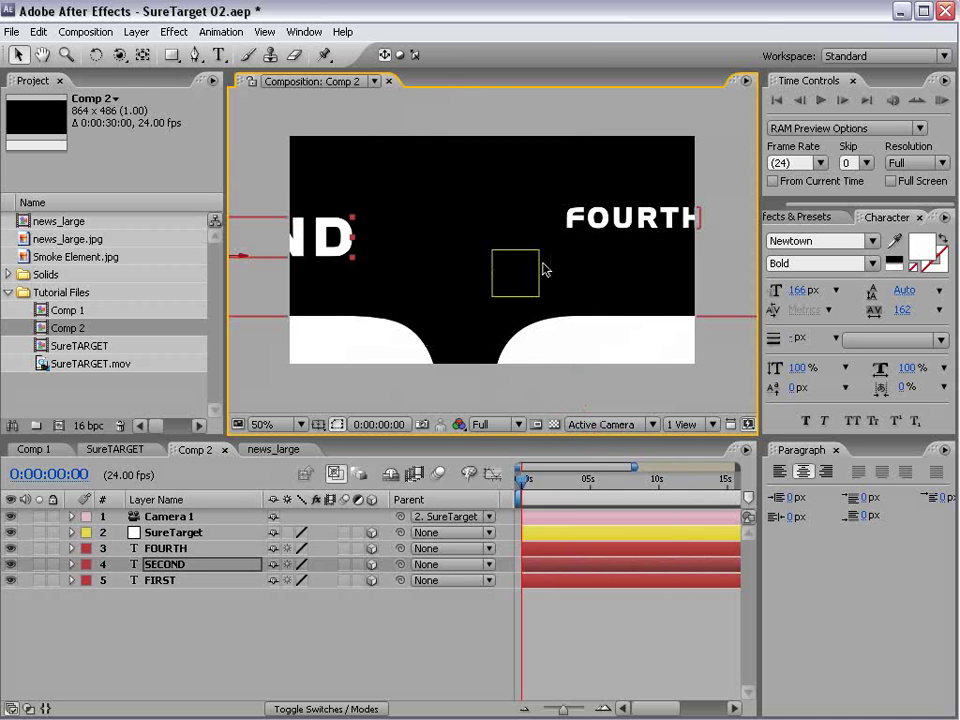
left_click_drag(292, 248, 398, 200)
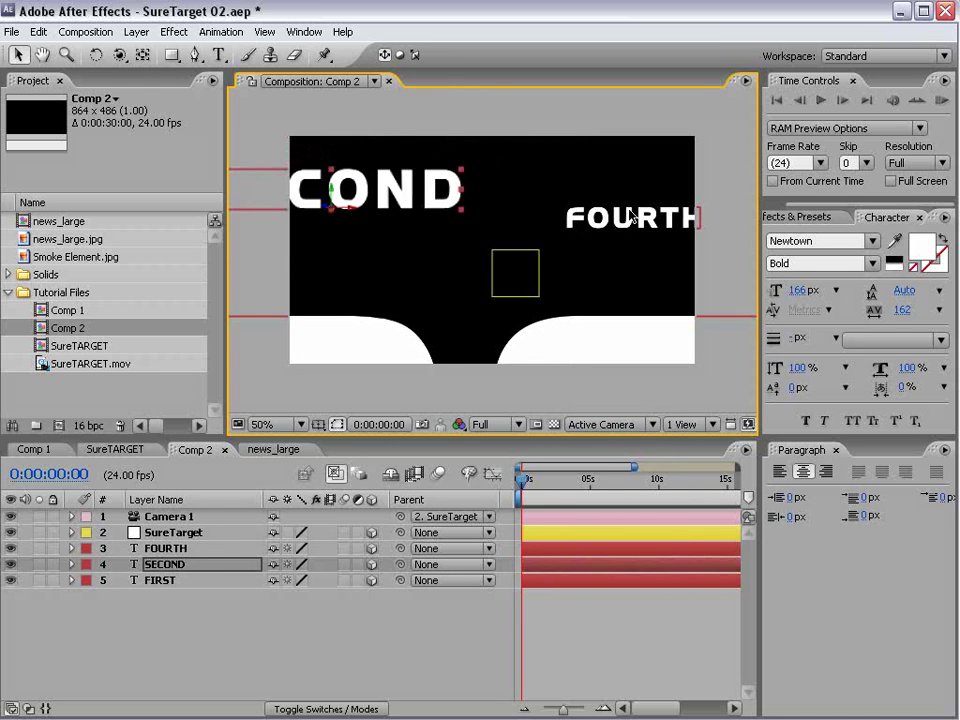
left_click_drag(622, 222, 610, 240)
Step: Rotate the SECOND text layer so its Y orientation is 90°
left_click(231, 612)
key("w")
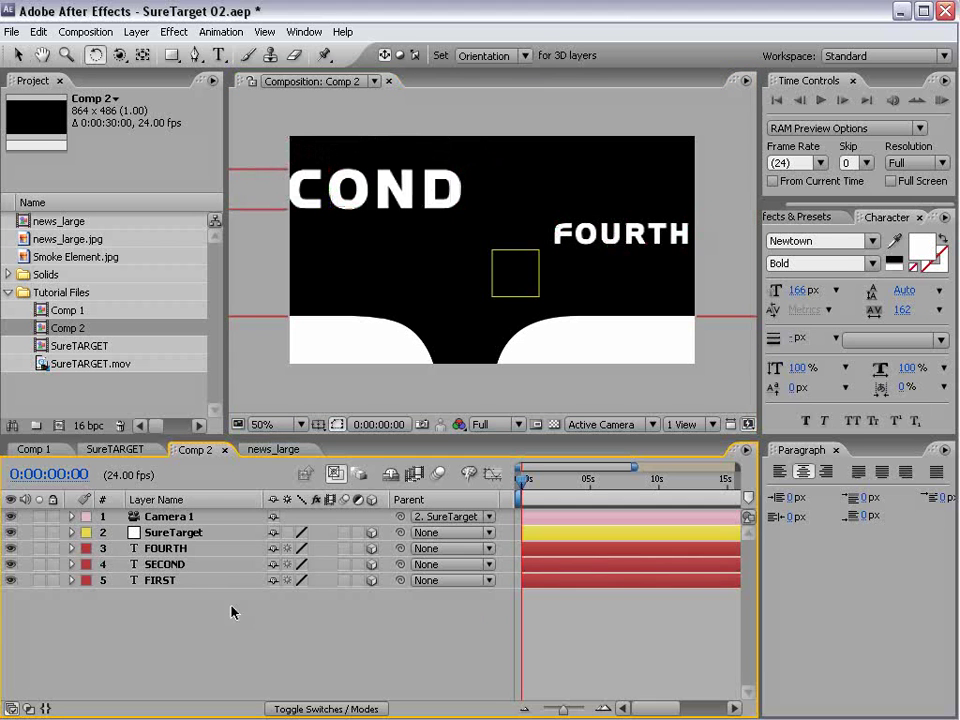
left_click(176, 570)
left_click_drag(330, 190, 287, 199)
key("r")
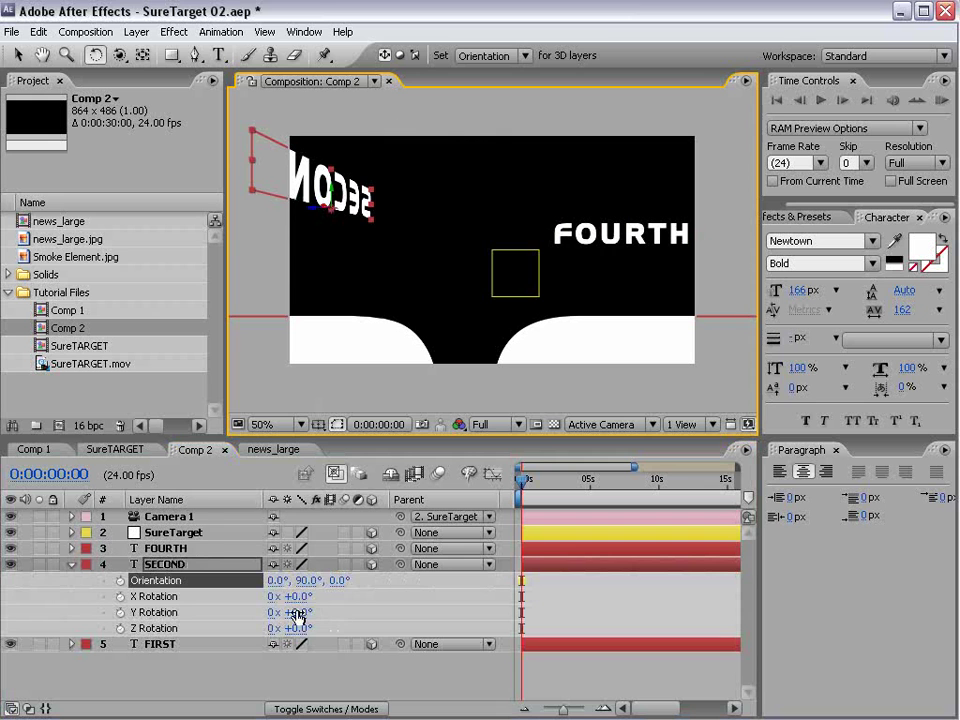
left_click_drag(306, 581, 316, 580)
left_click(307, 580)
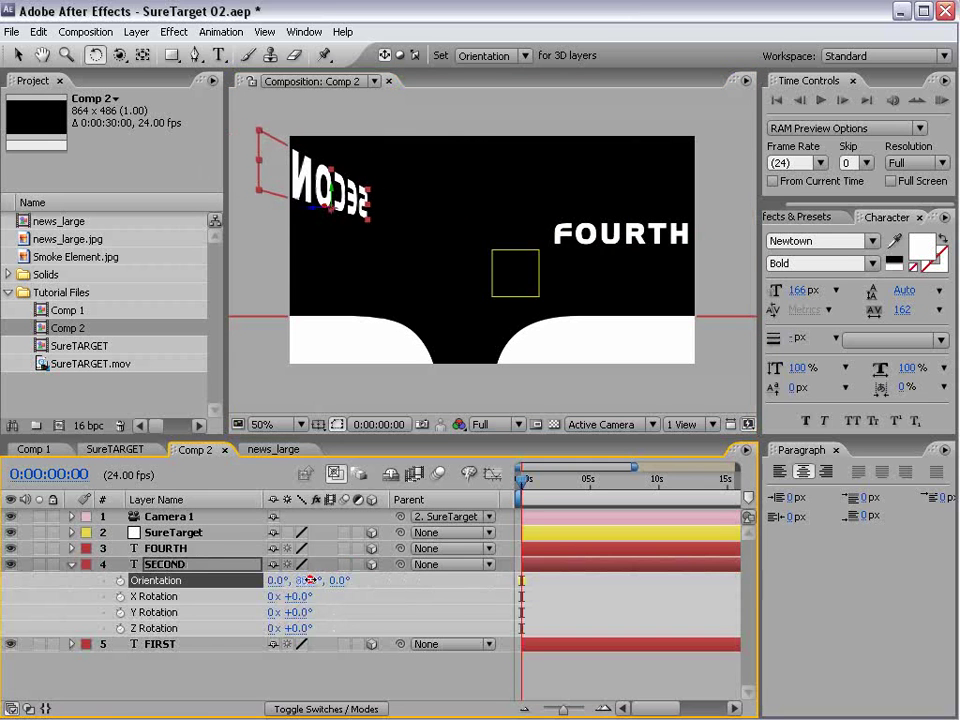
type("90")
key("Return")
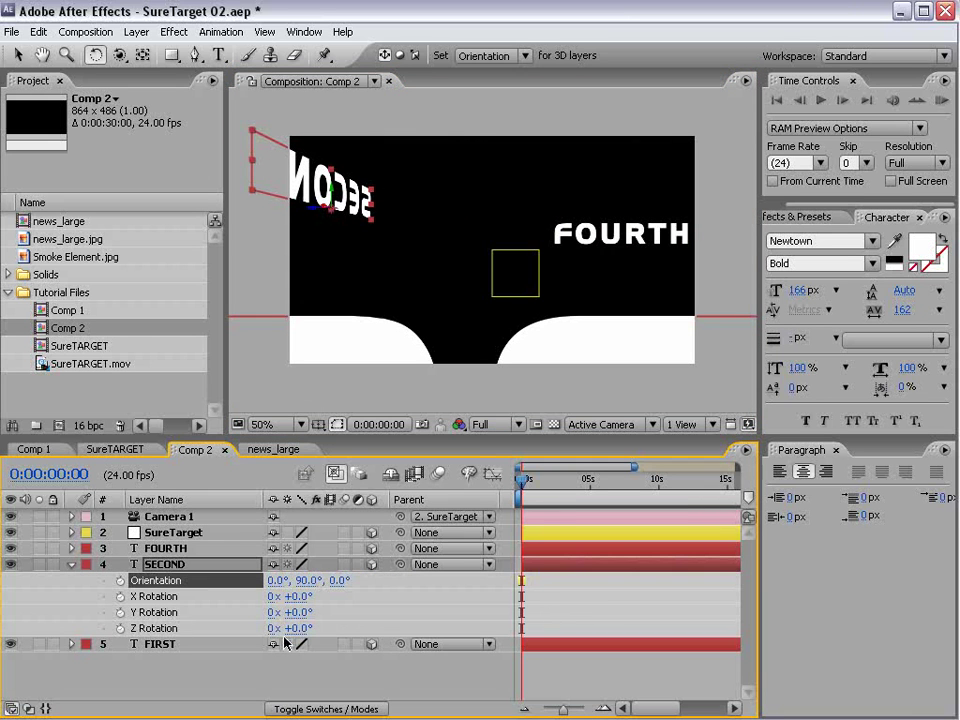
left_click(72, 565)
Step: Select the SureTarget null and close the Paragraph and Character panels to free workspace
left_click(172, 533)
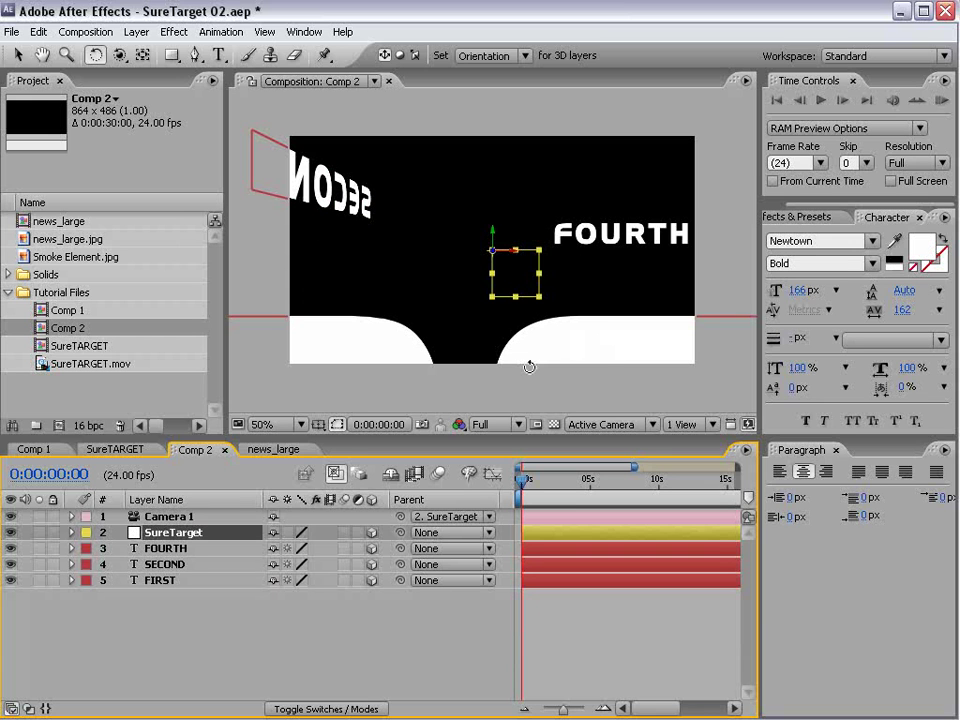
left_click(836, 450)
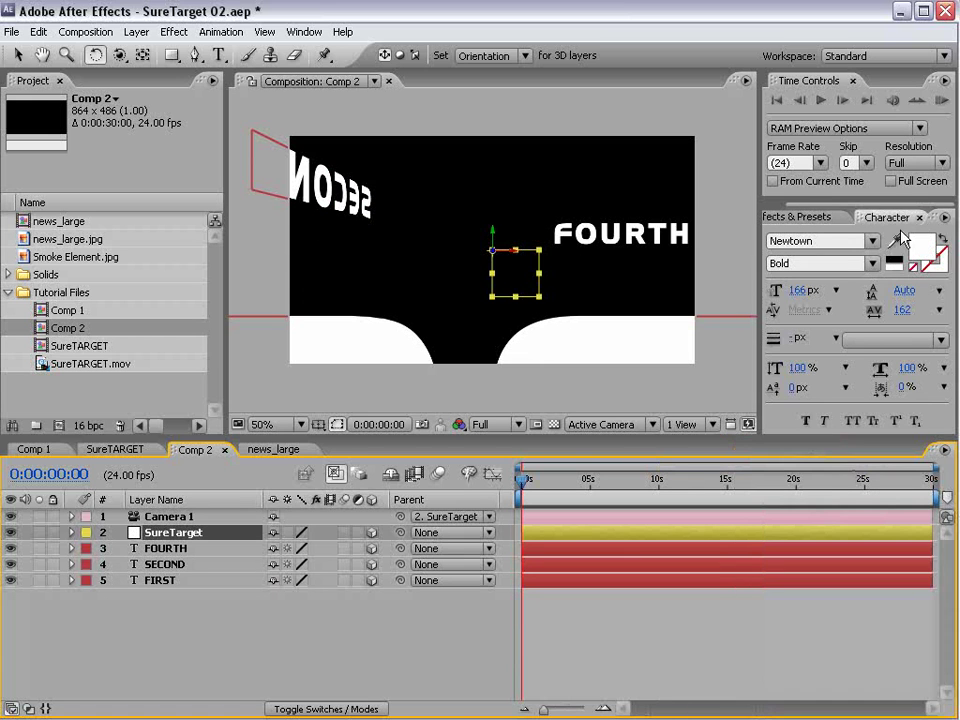
left_click(916, 217)
Step: Search the effects and presets for "suretar" and apply the SureTarget preset to the SureTarget null
left_click(821, 229)
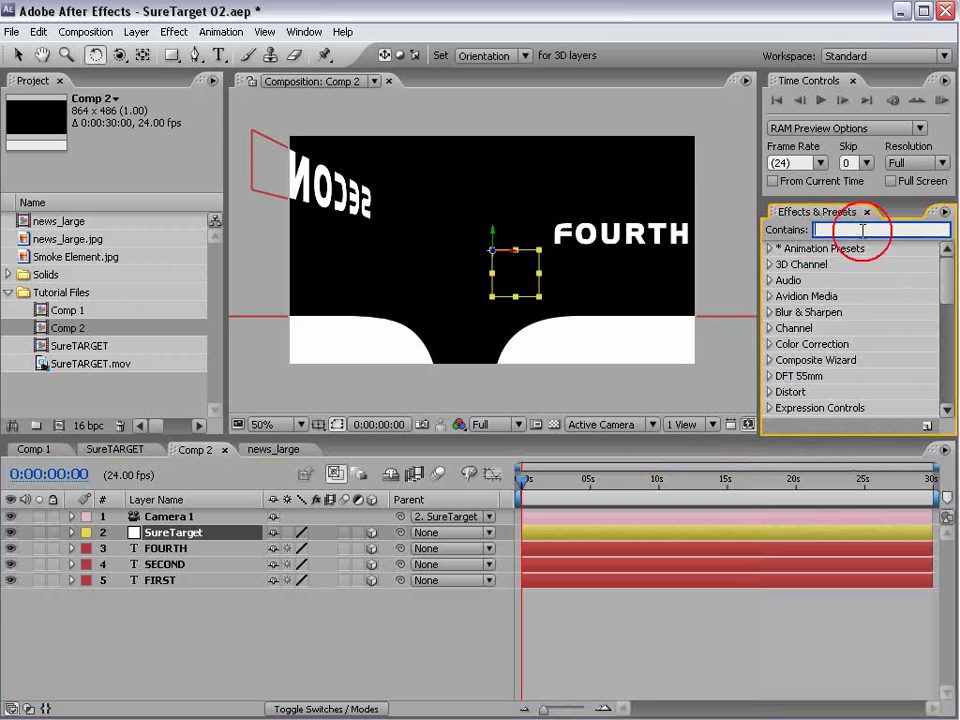
type("suretar")
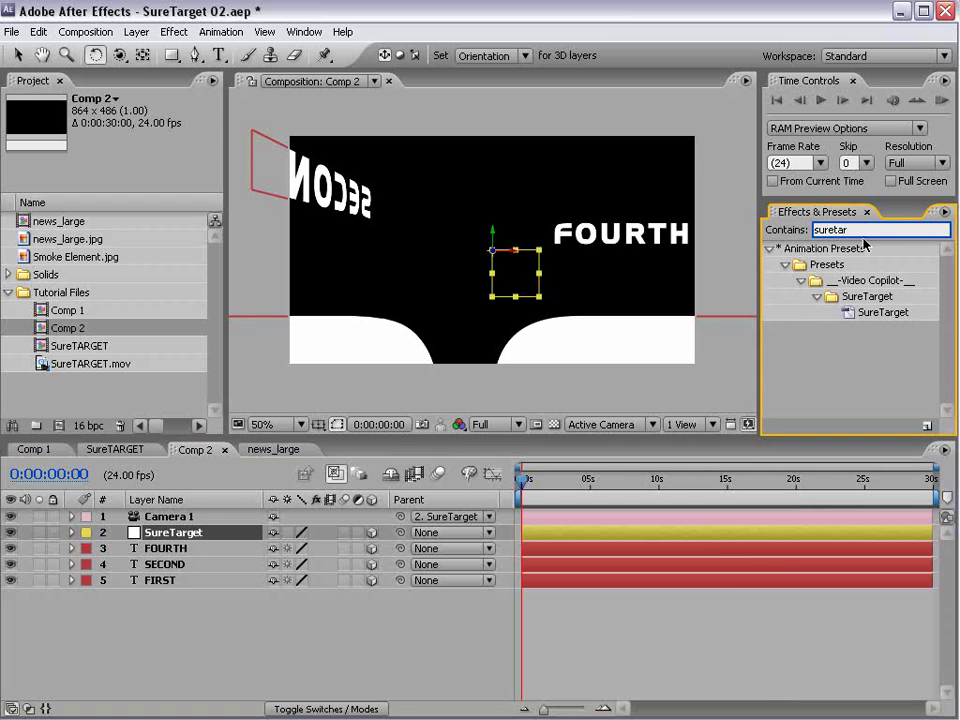
left_click(852, 316)
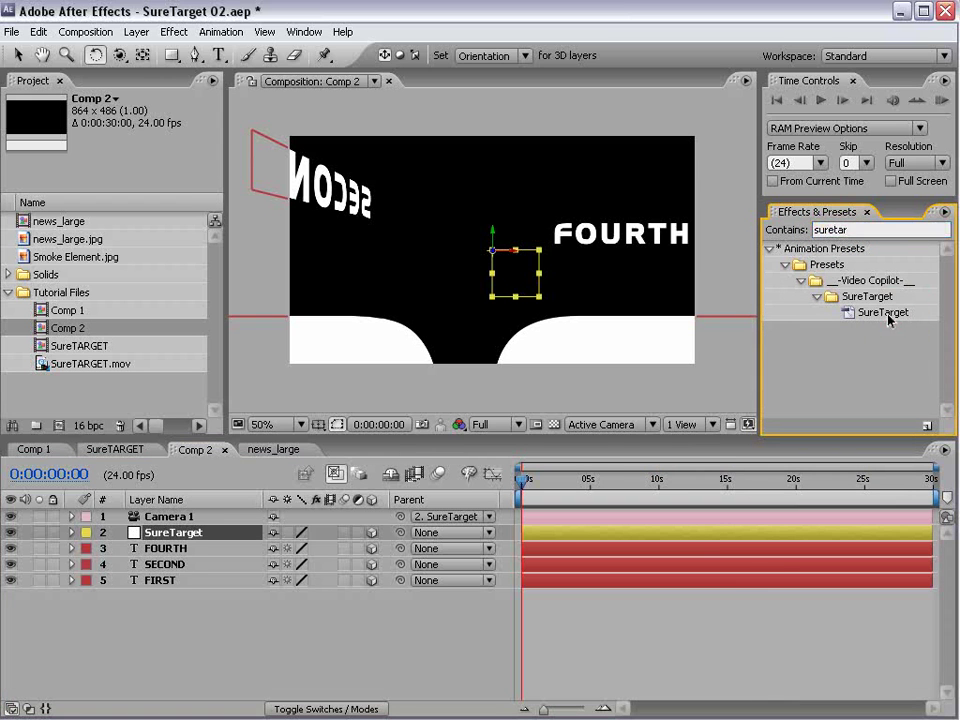
left_click_drag(868, 316, 153, 537)
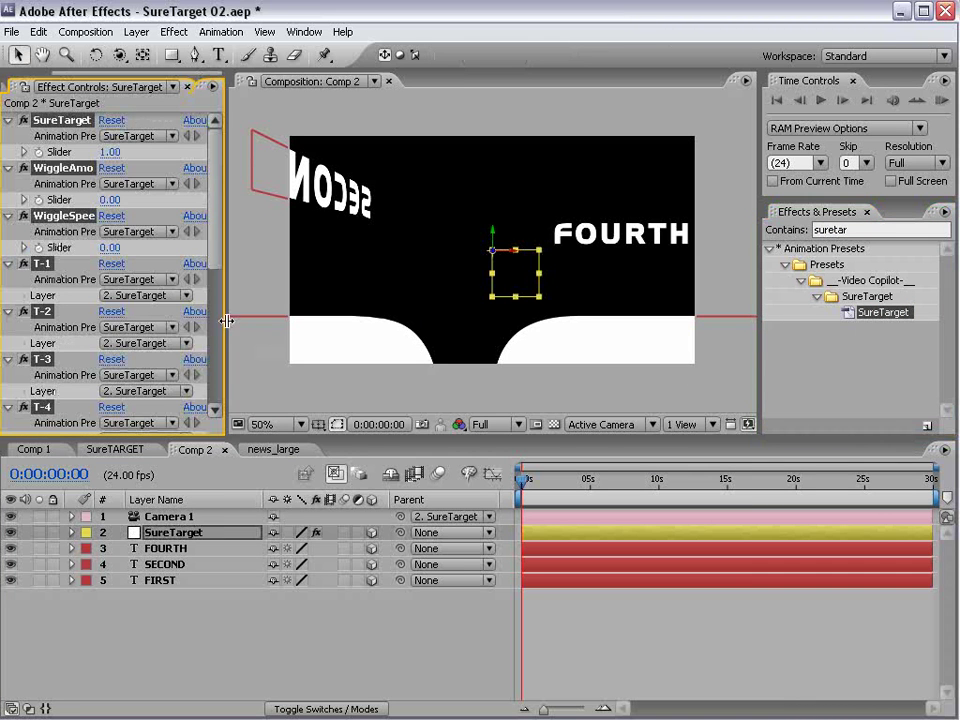
Step: Widen the effect controls area and collapse all the effects on the SureTarget null
left_click_drag(229, 321, 317, 321)
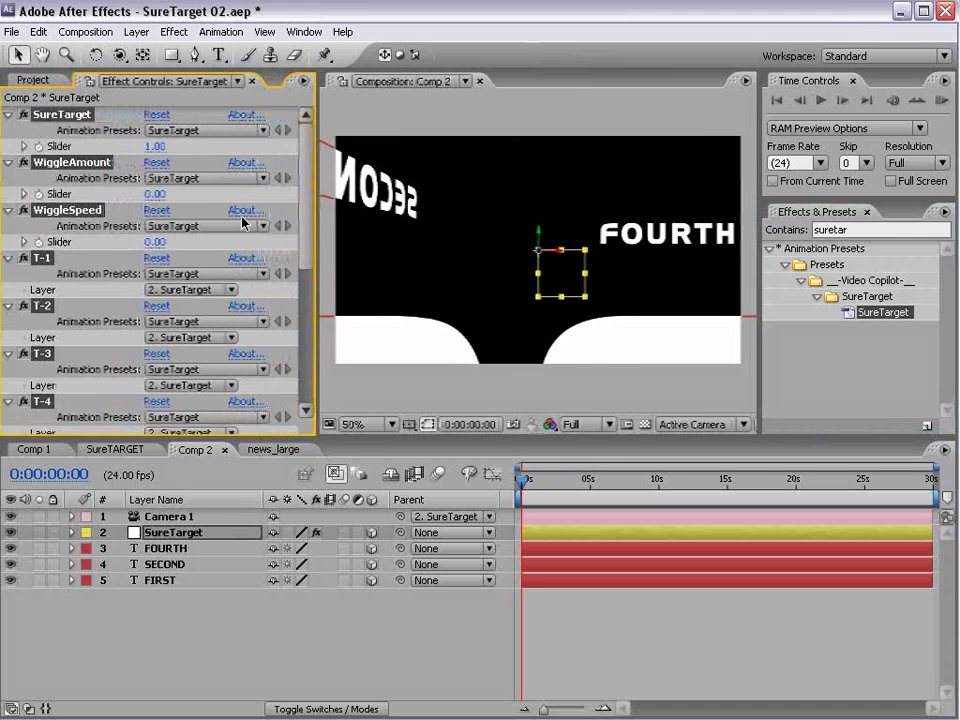
mouse_move(304, 214)
left_mouse_down()
mouse_move(305, 388)
mouse_move(306, 208)
left_mouse_up()
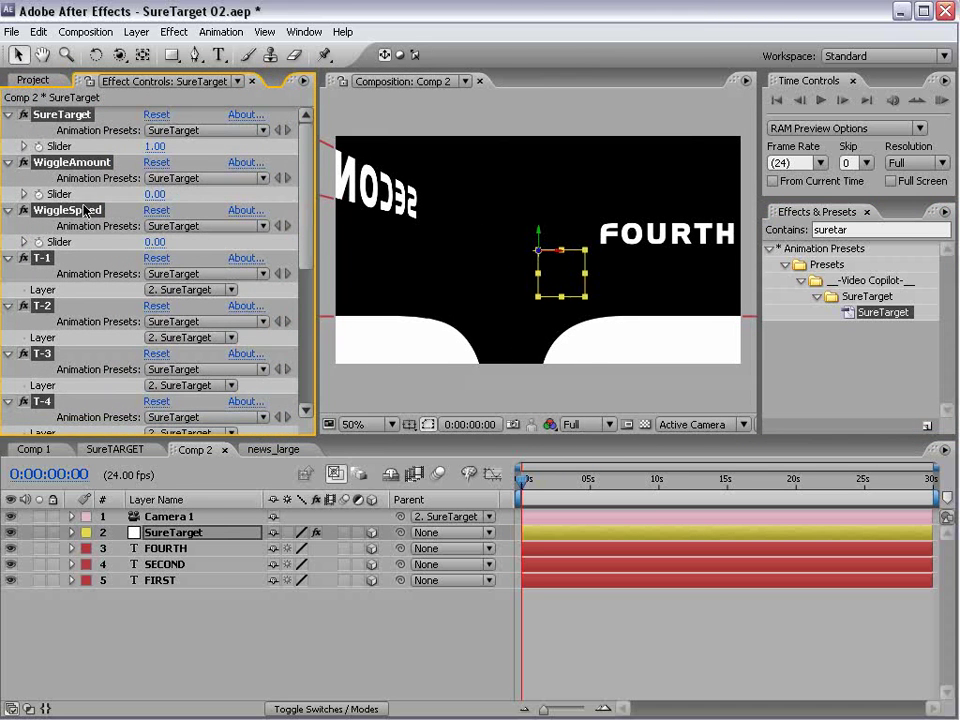
left_click(8, 163, "ctrl")
left_click(84, 367)
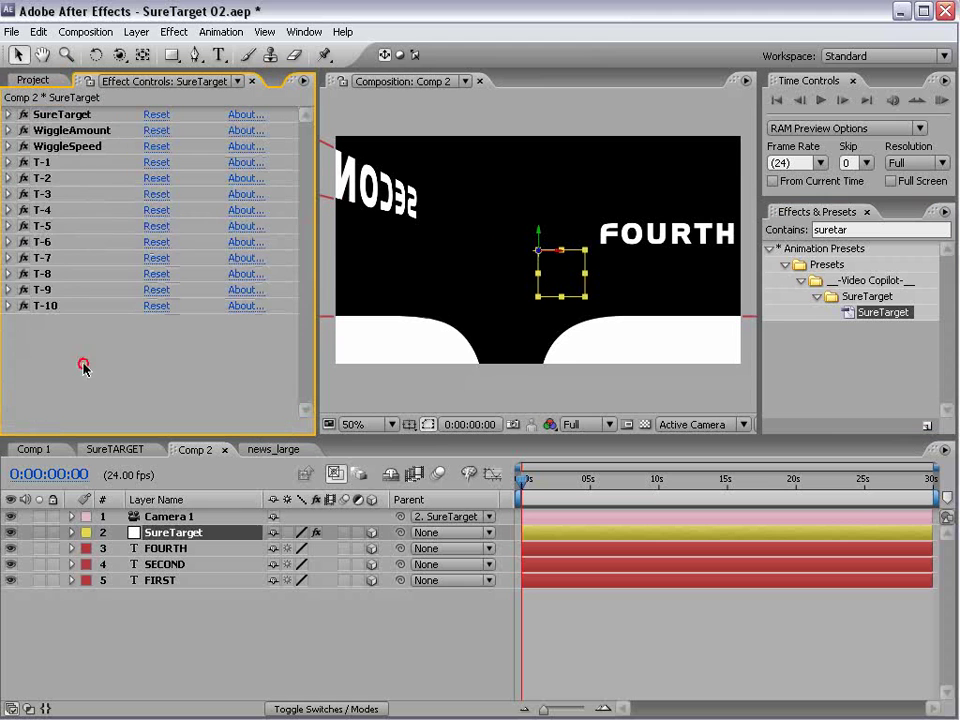
Step: Expand the SureTarget effect and examine its slider, the WiggleAmount and WiggleSpeed effects, and the T-1 to T-10 targets
left_click(45, 114)
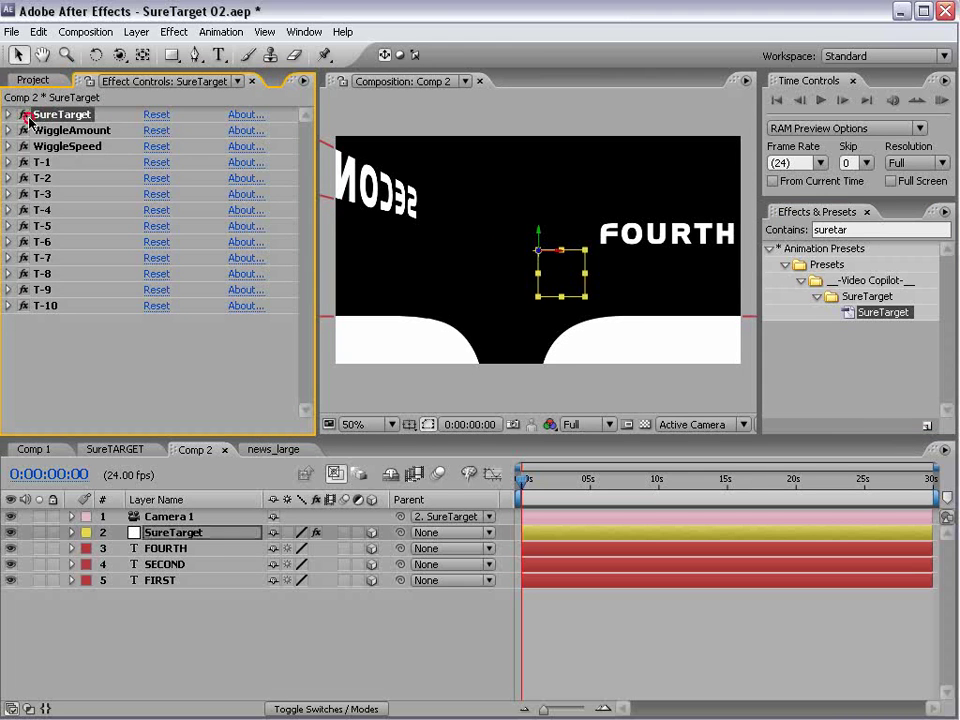
left_click(8, 114)
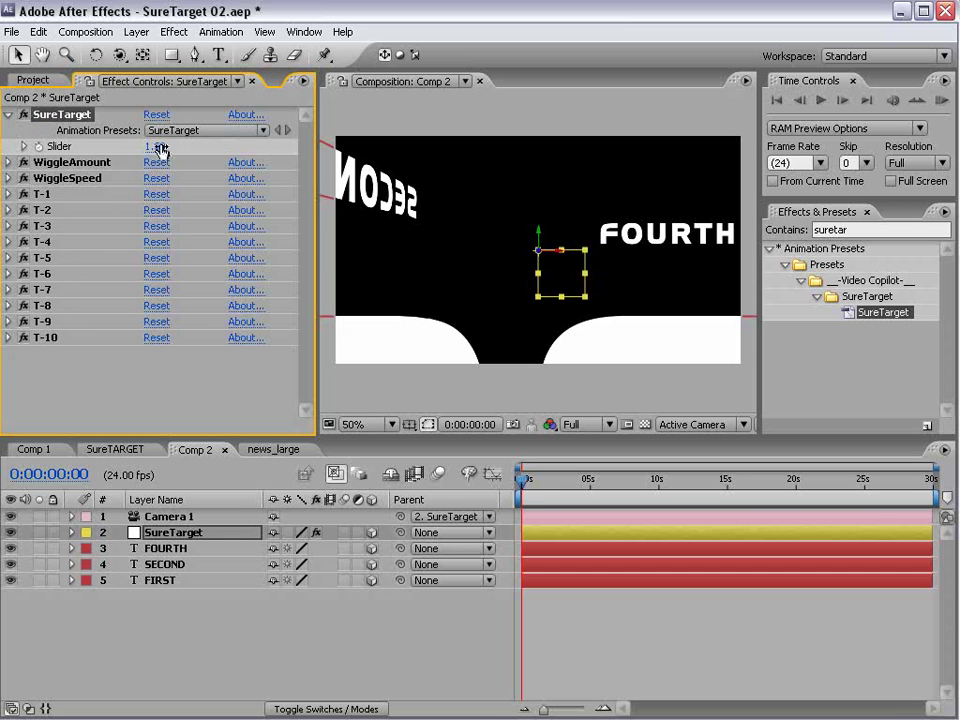
left_click(40, 194)
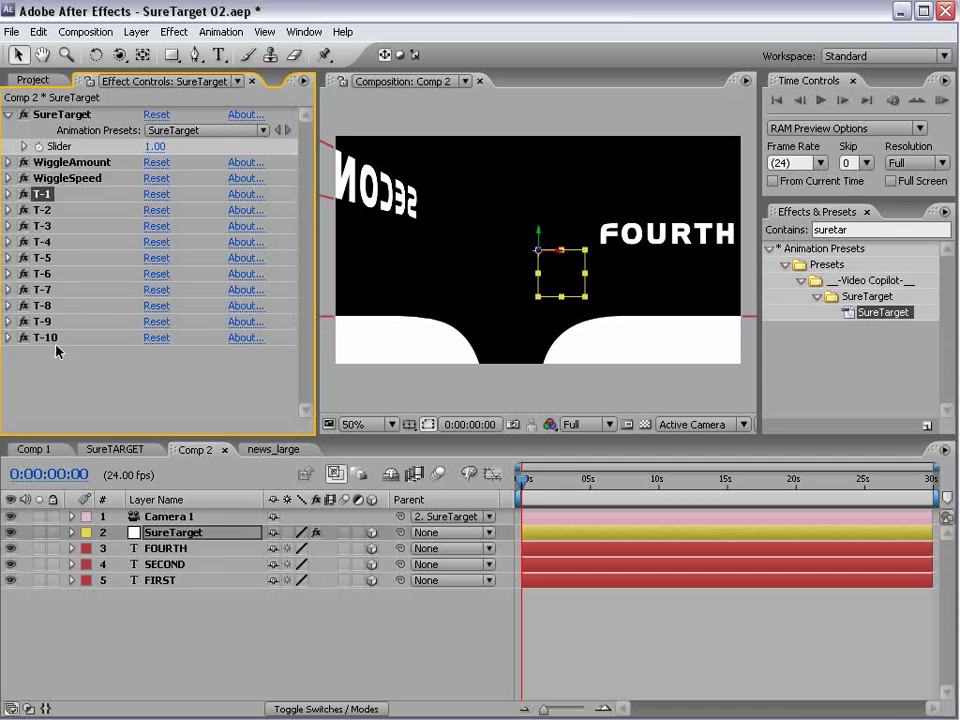
left_click(55, 163)
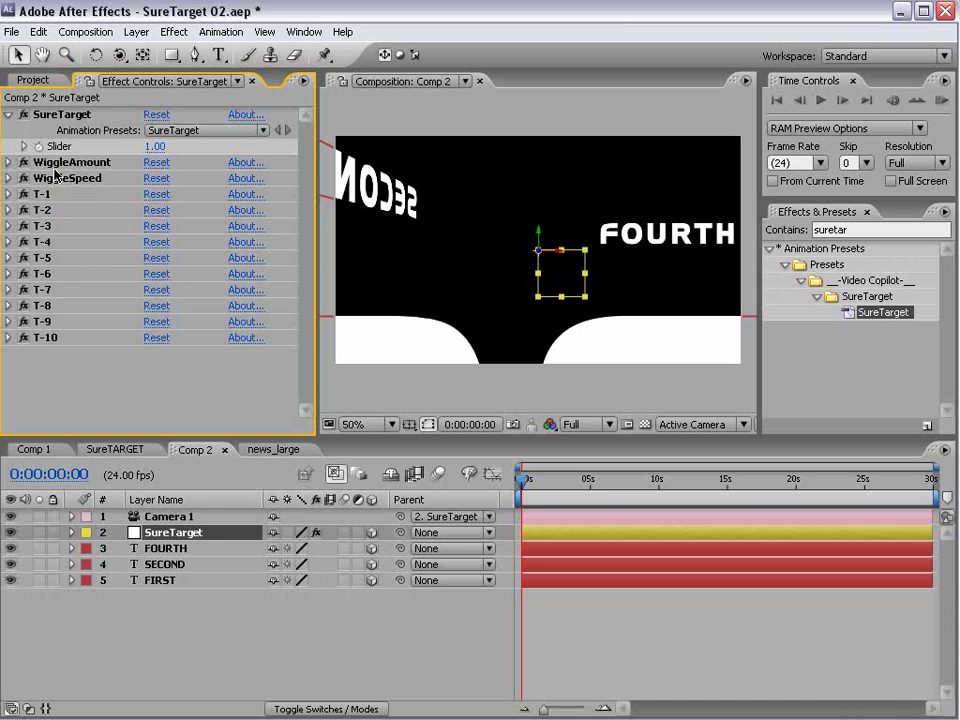
left_click(57, 179)
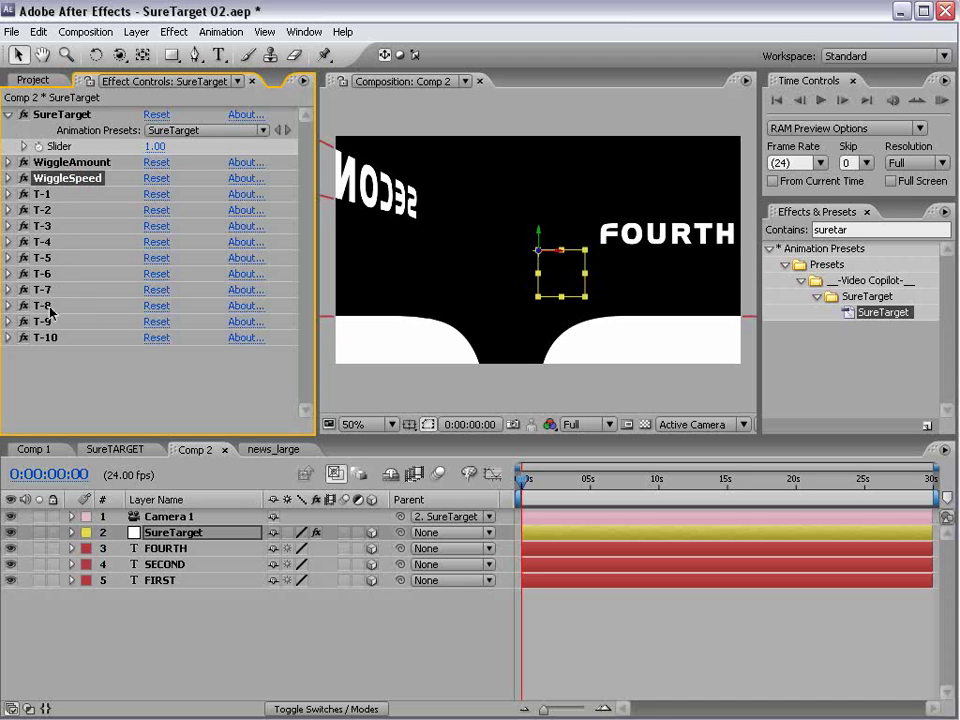
left_click(41, 196)
left_click(42, 210)
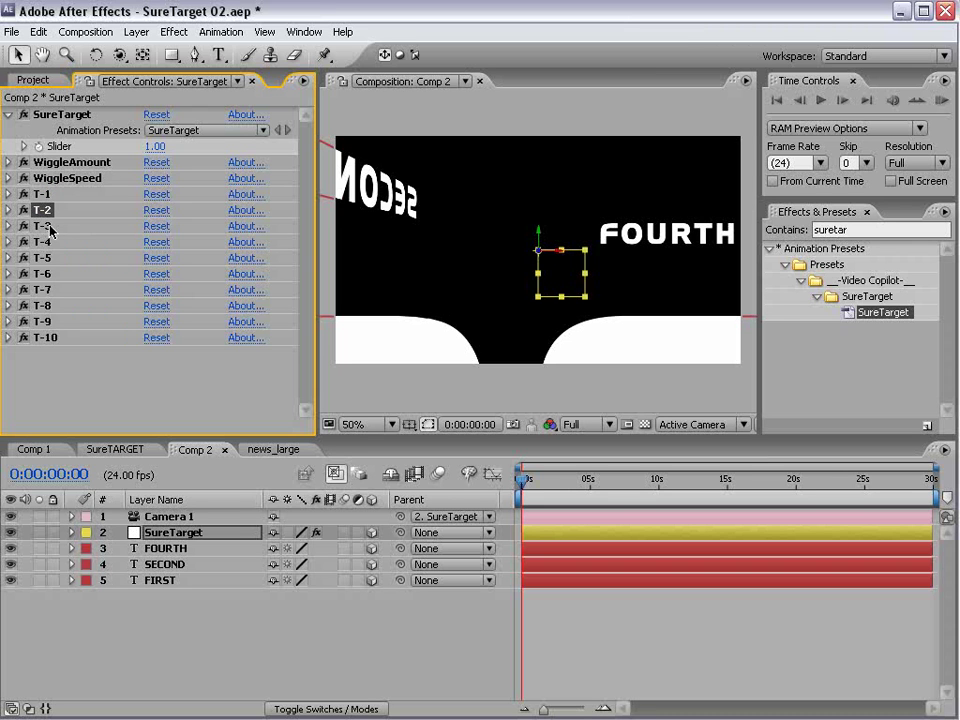
Step: Expand the T-1, T-2 and T-3 effects and set the T-1 target layer to FIRST
left_click(9, 210)
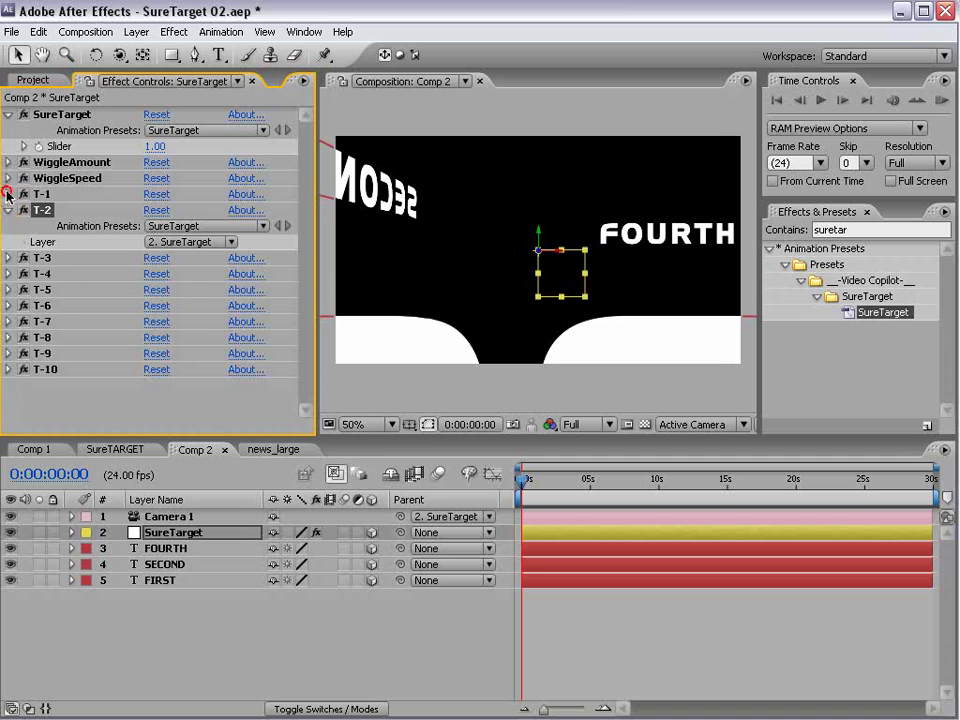
left_click(8, 194)
left_click(9, 289)
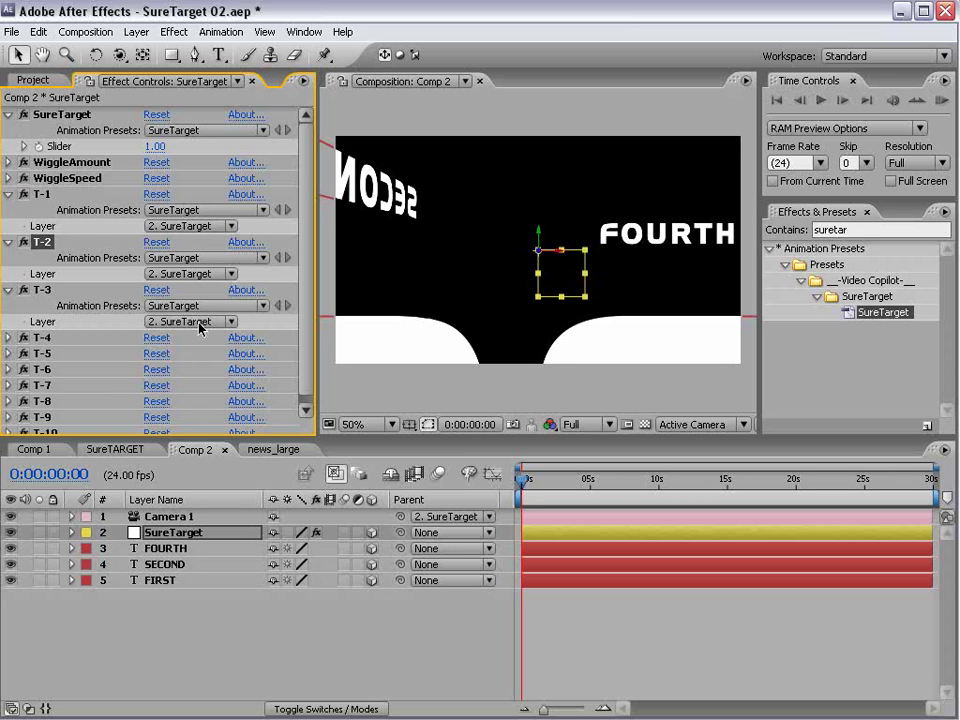
left_click(40, 194)
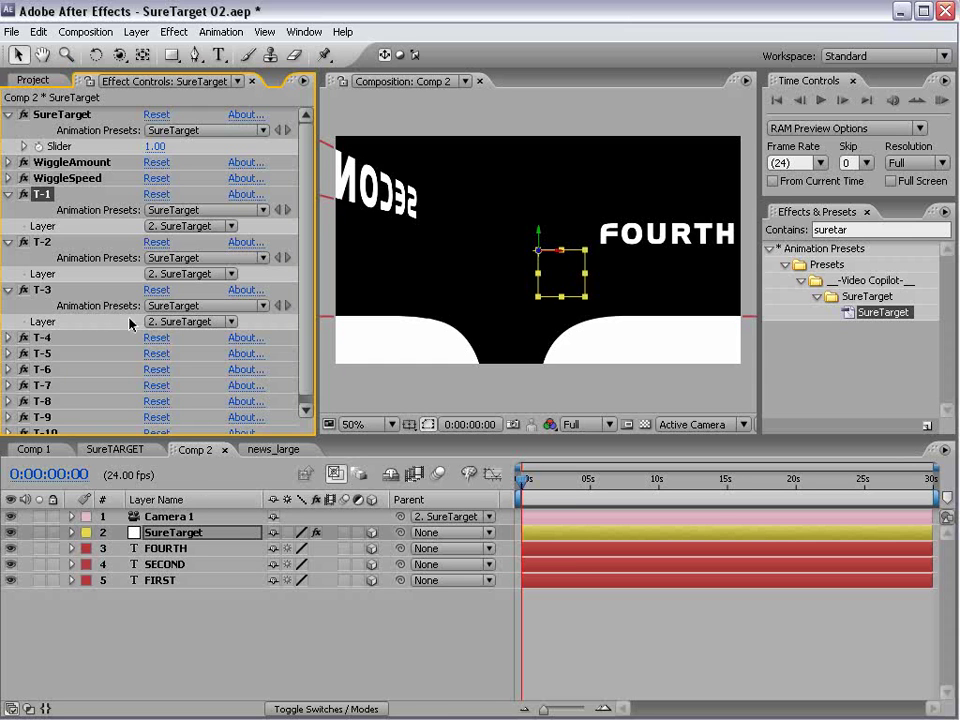
left_click(189, 226)
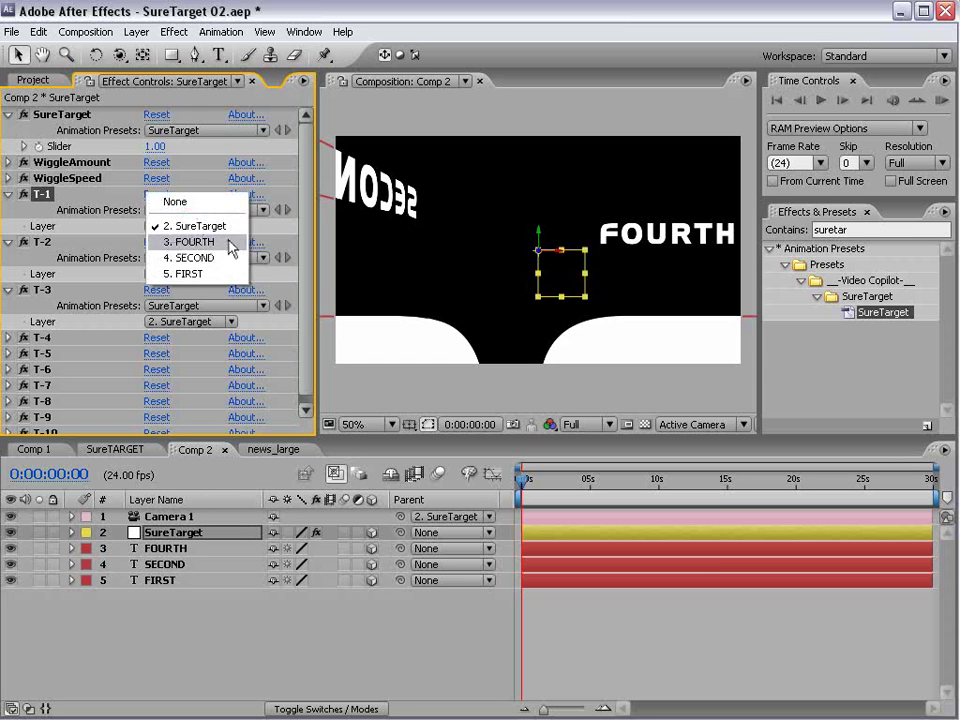
left_click(195, 274)
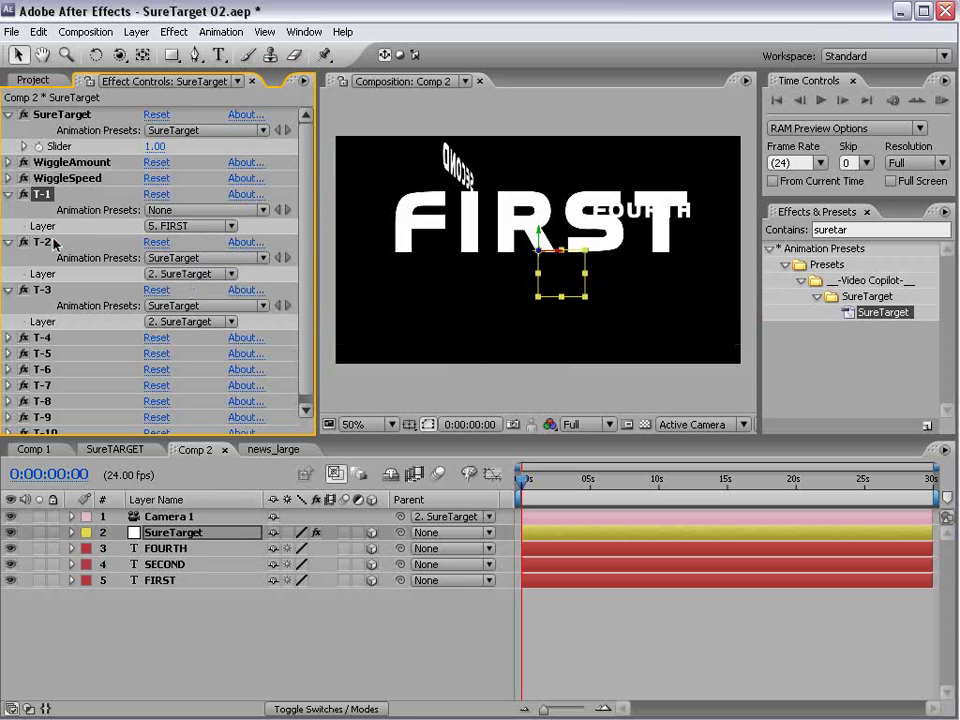
Step: Set the T-2 target layer to SECOND and the T-3 target layer to FOURTH
left_click(188, 274)
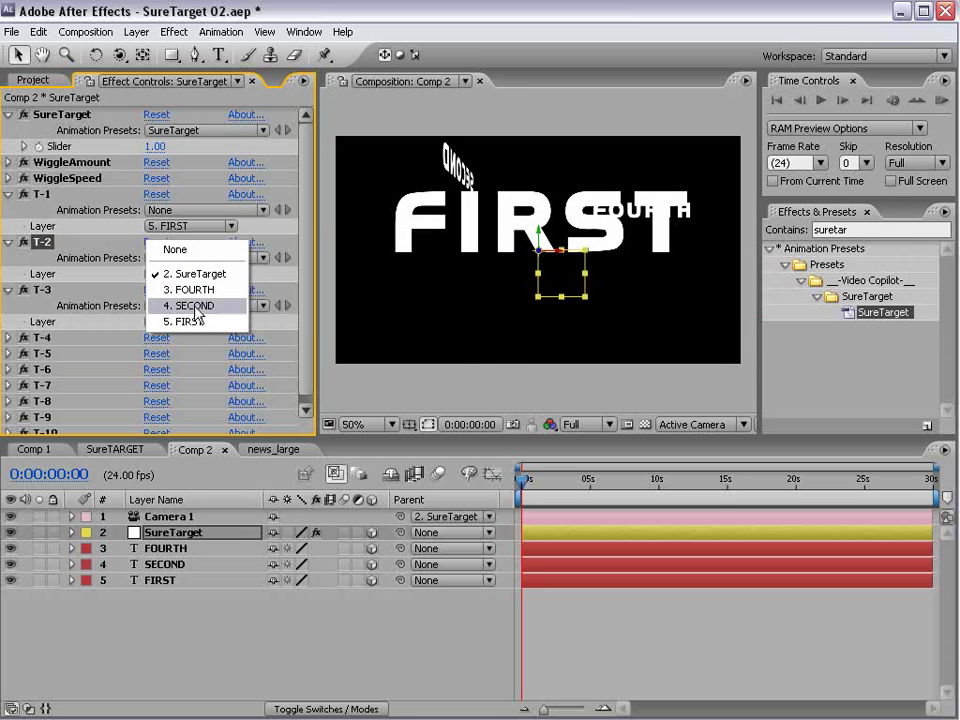
left_click(195, 305)
left_click(186, 321)
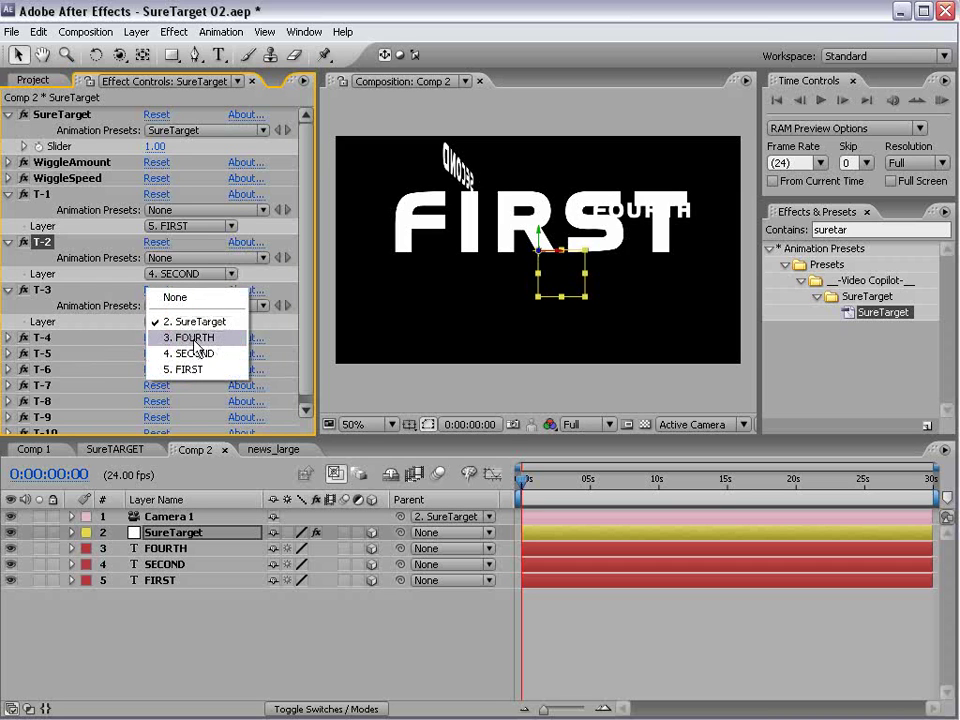
left_click(195, 340)
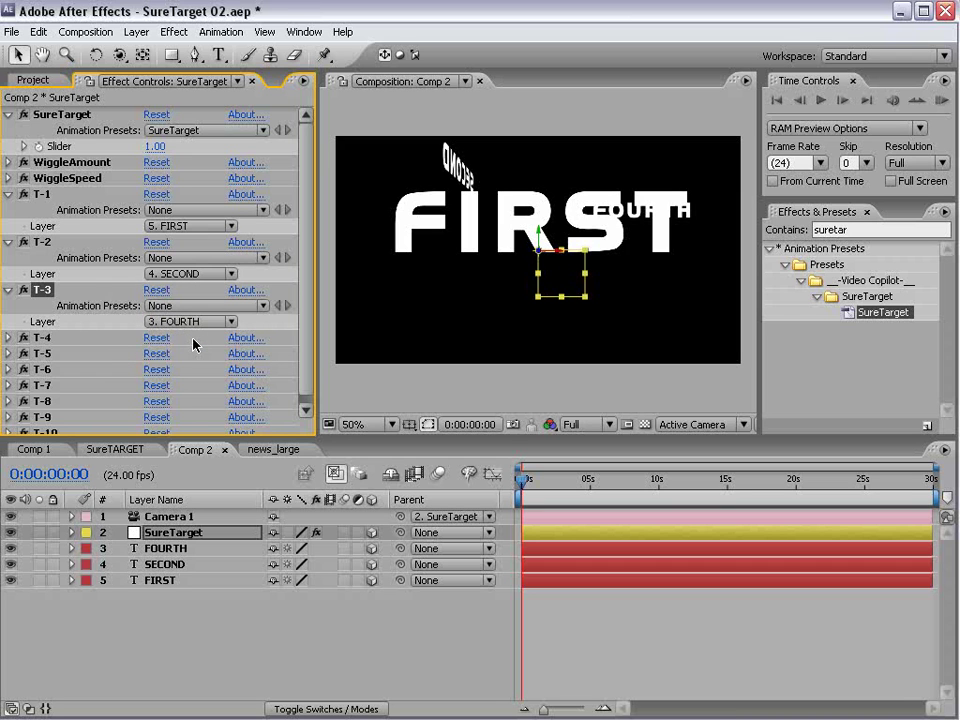
Step: Expand the T-4 effect and set its target layer to FIRST
left_click(8, 339)
left_click(192, 369)
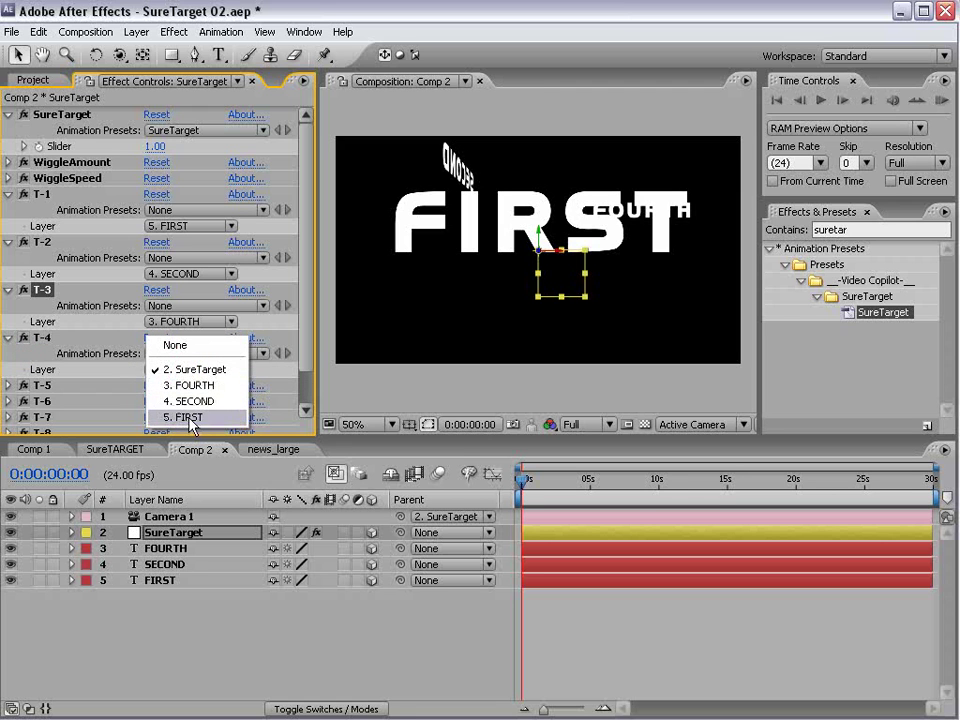
left_click(190, 417)
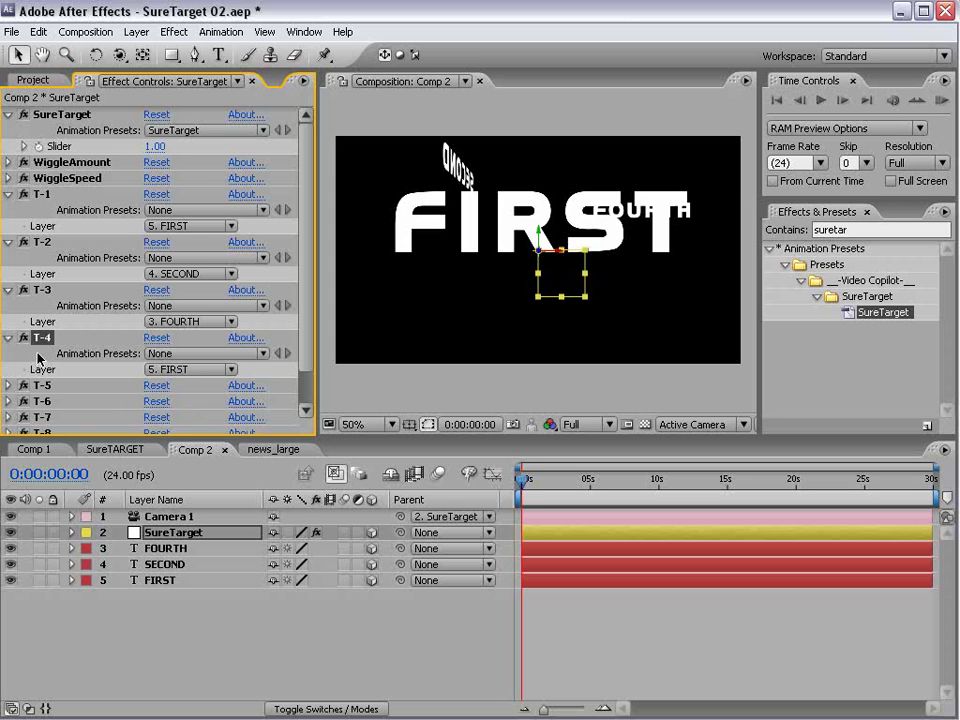
Step: Reveal the SureTarget null's effect slider in the timeline and start keyframing it at 0:00:00:00
left_click(168, 541)
left_click(167, 539)
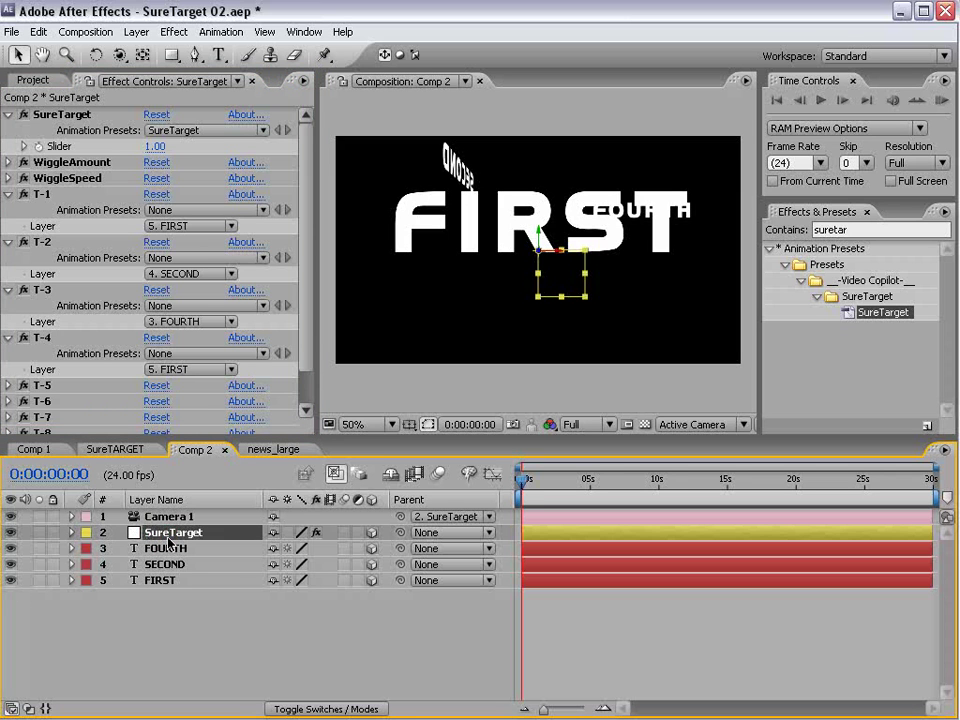
left_click(72, 533)
left_click(88, 548)
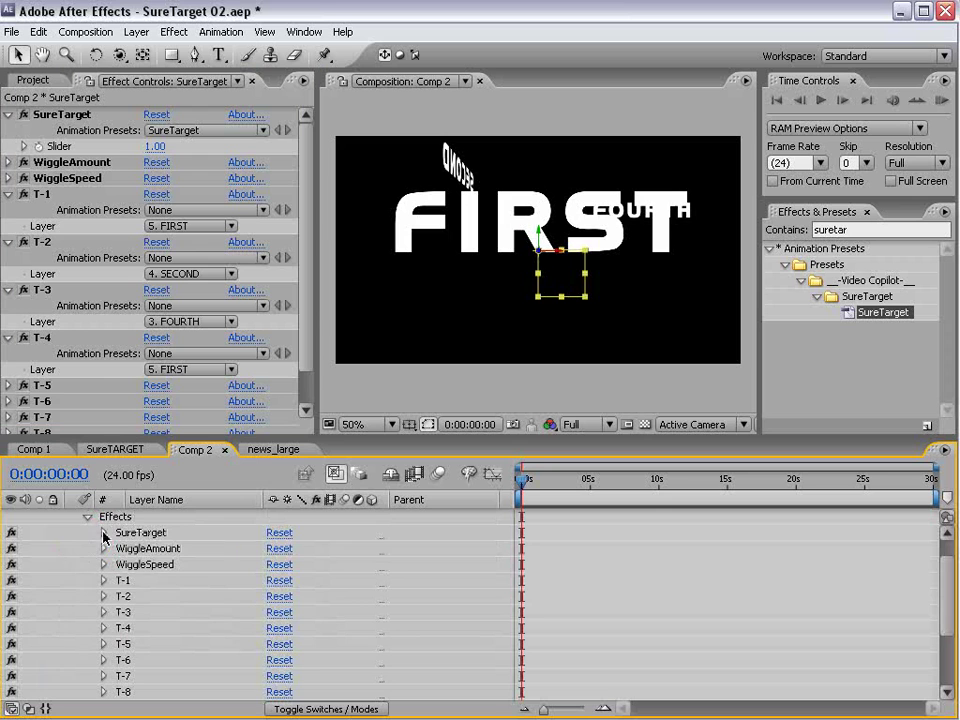
left_click(104, 538)
left_click(120, 533)
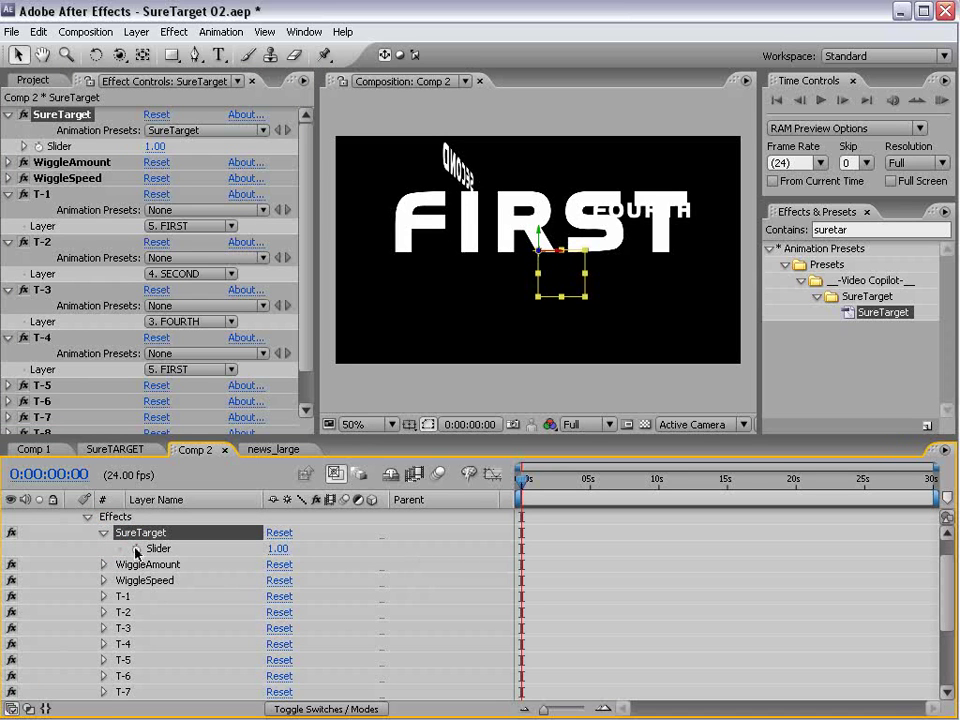
left_click(137, 549)
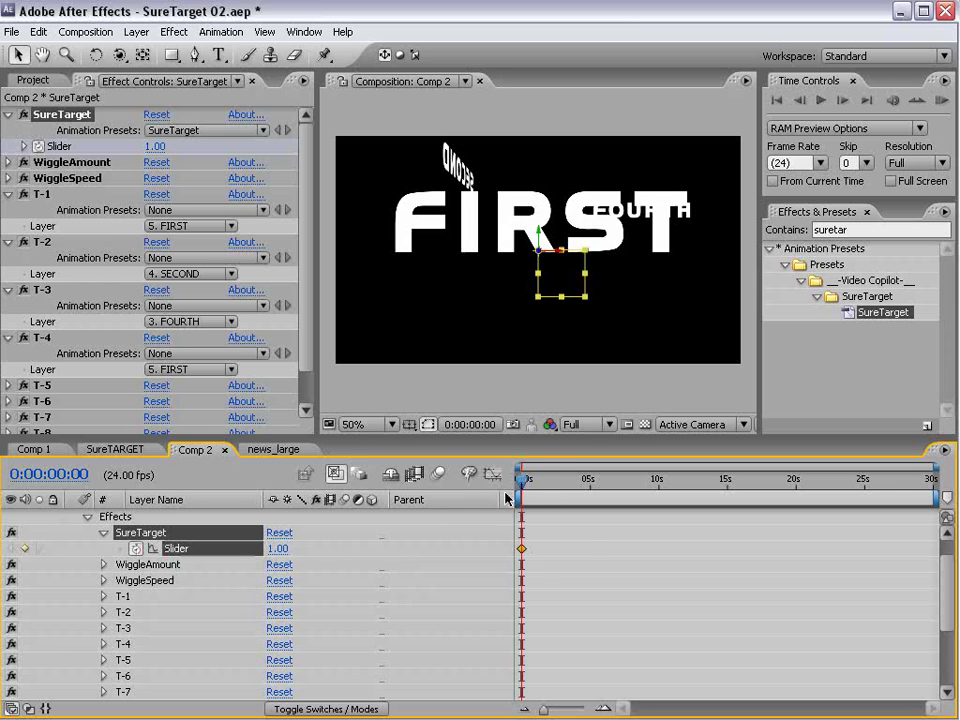
Step: Add a SureTarget slider keyframe at 0:00:01:00 that holds the value 1
key("equal")
key("equal")
key("equal")
key("equal")
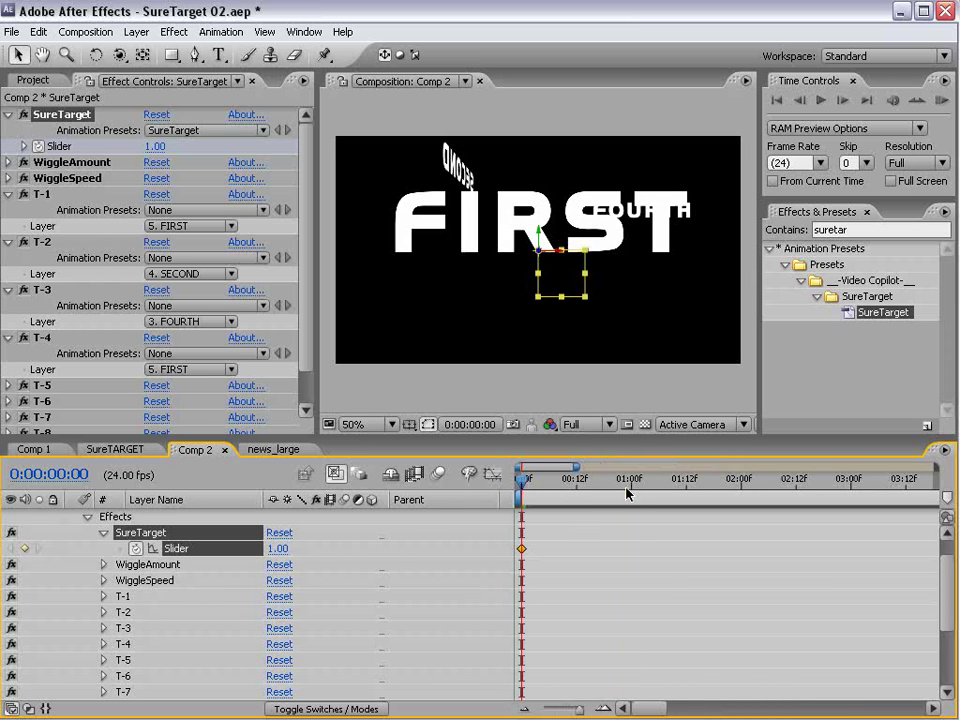
left_click(628, 489)
left_click(26, 549)
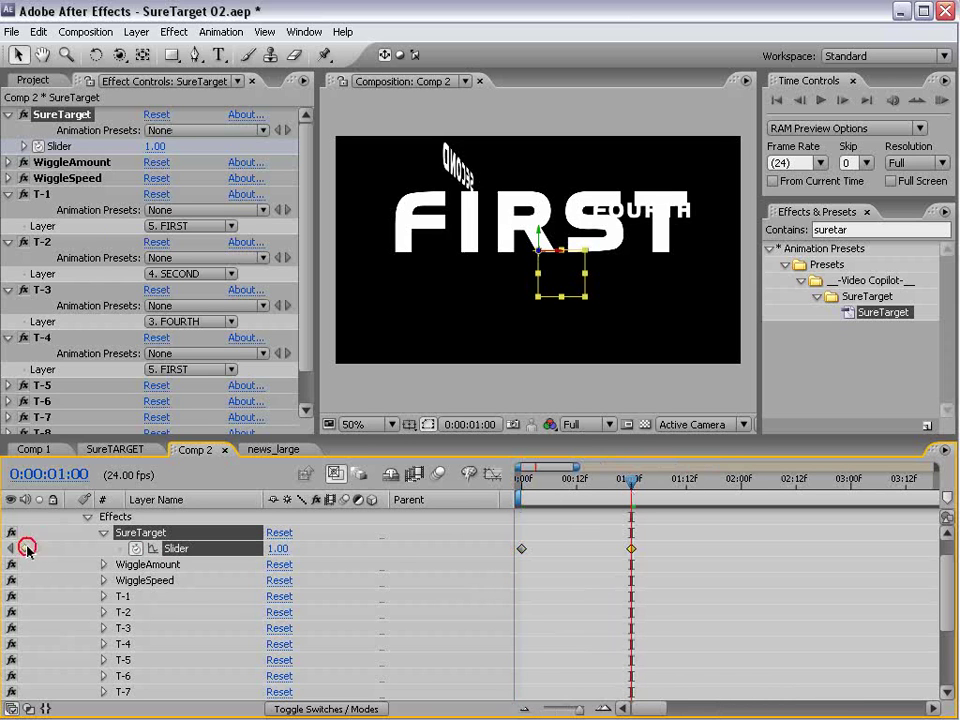
key("Home")
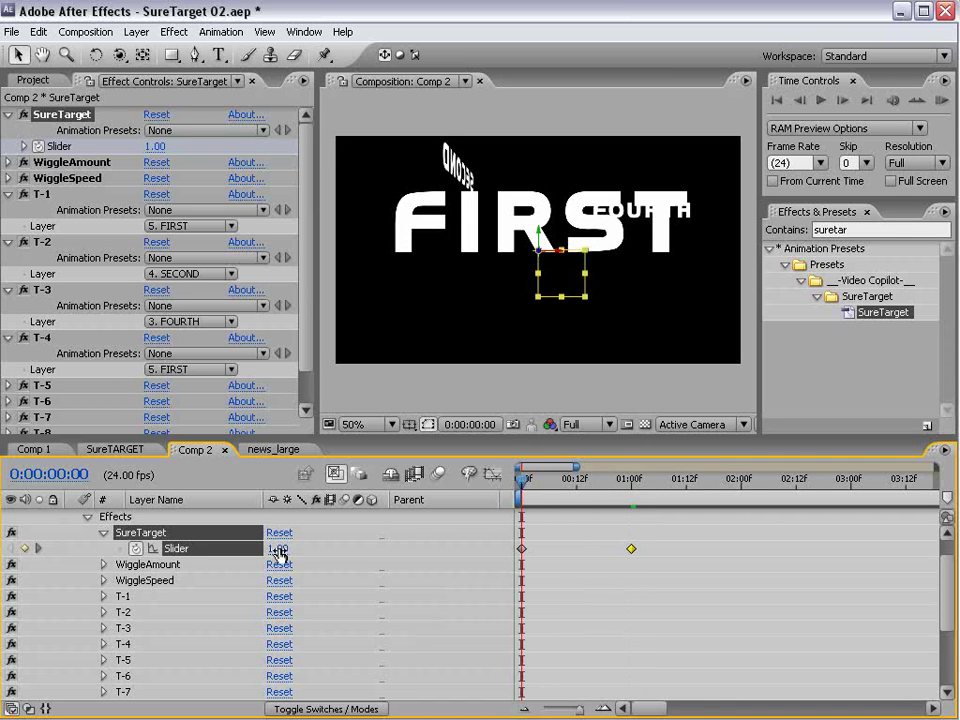
Step: Set the SureTarget slider to 2 at 0:00:02:00
key("minus")
left_click_drag(521, 479, 632, 503)
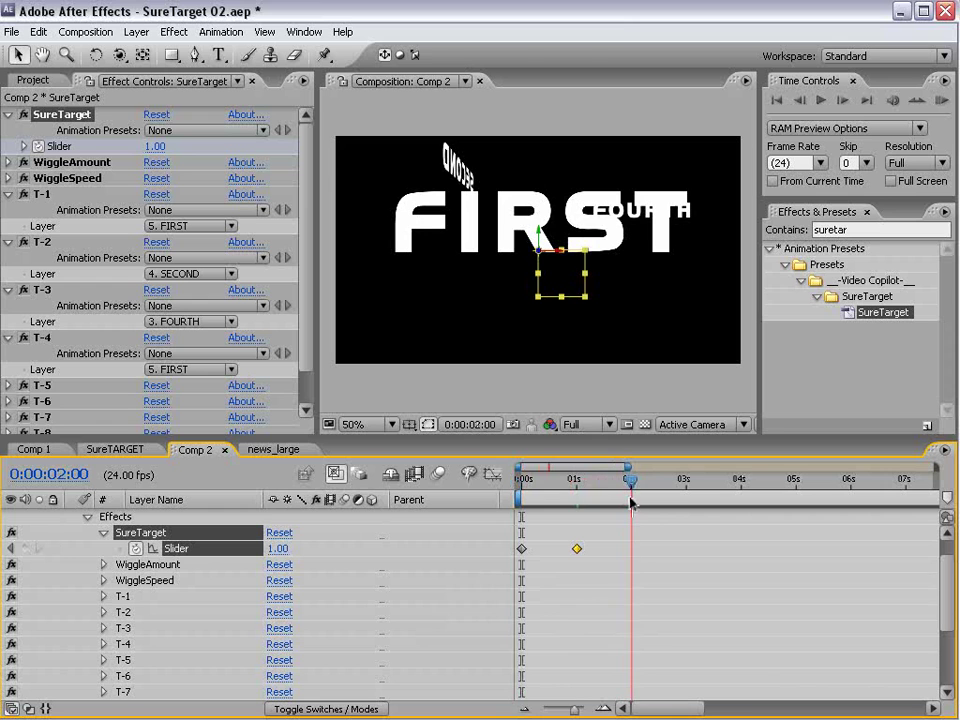
key("w")
left_click(278, 548)
type("02")
key("Return")
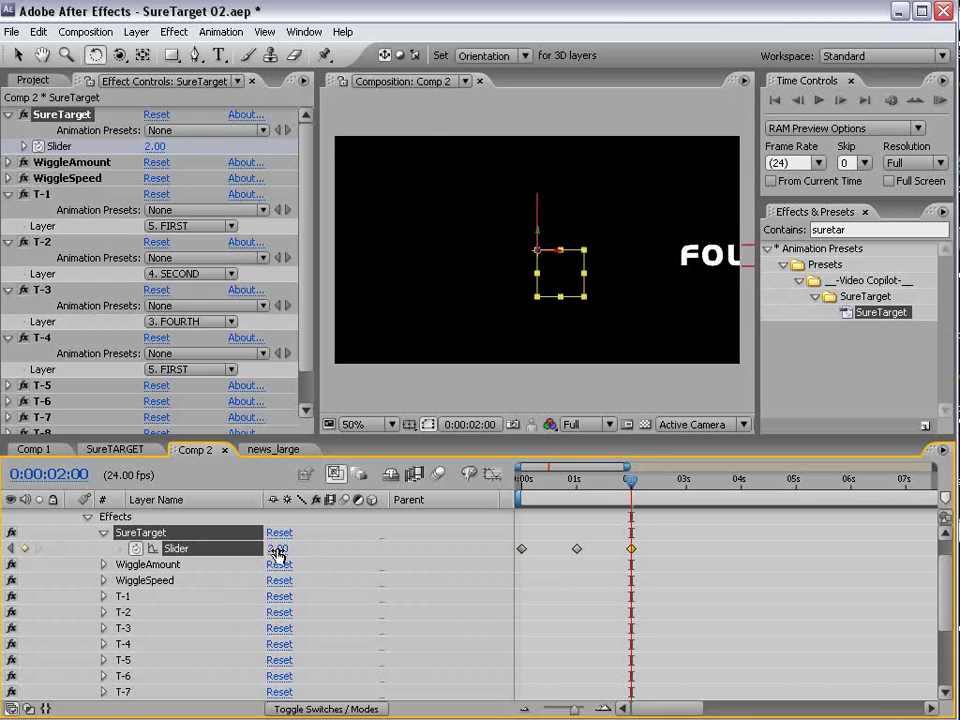
Step: Rotate the SECOND text layer about its vertical axis to turn it toward the camera
left_click(549, 204)
left_click(538, 216)
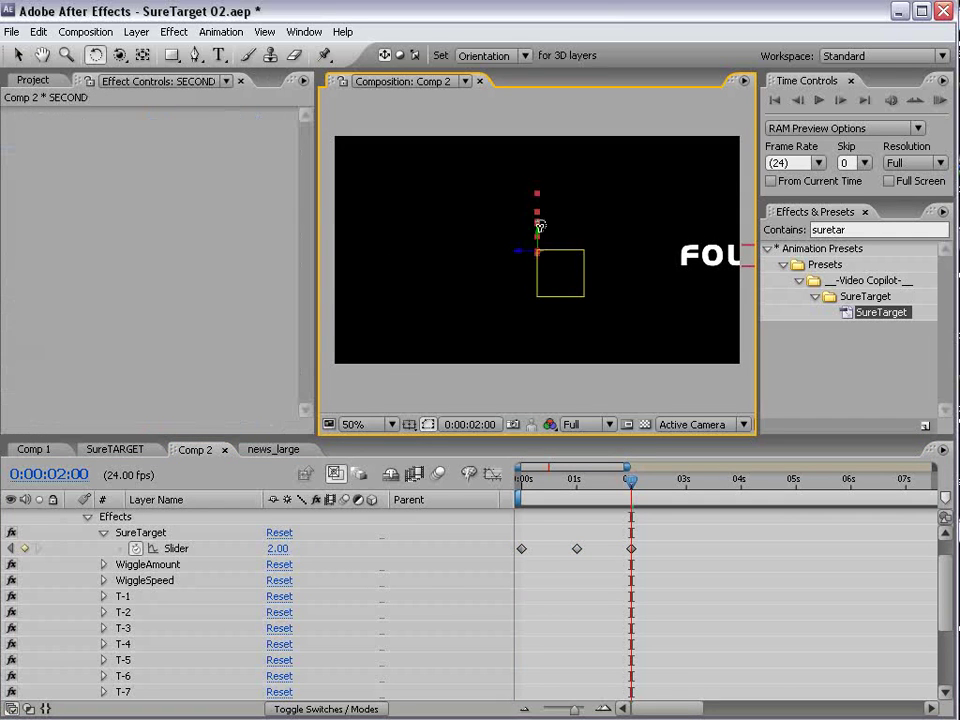
left_click(650, 505)
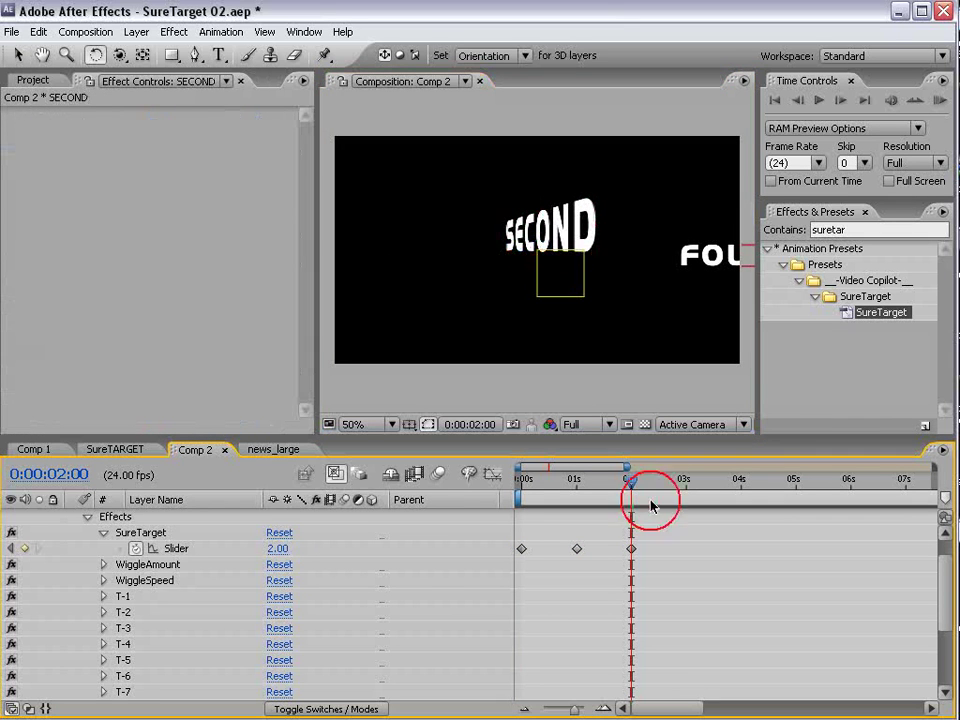
Step: Hold the SureTarget slider at 2 with a keyframe at 3 seconds and set it to 3 at 0:00:04:00
left_click_drag(628, 490, 741, 498)
left_click(24, 548)
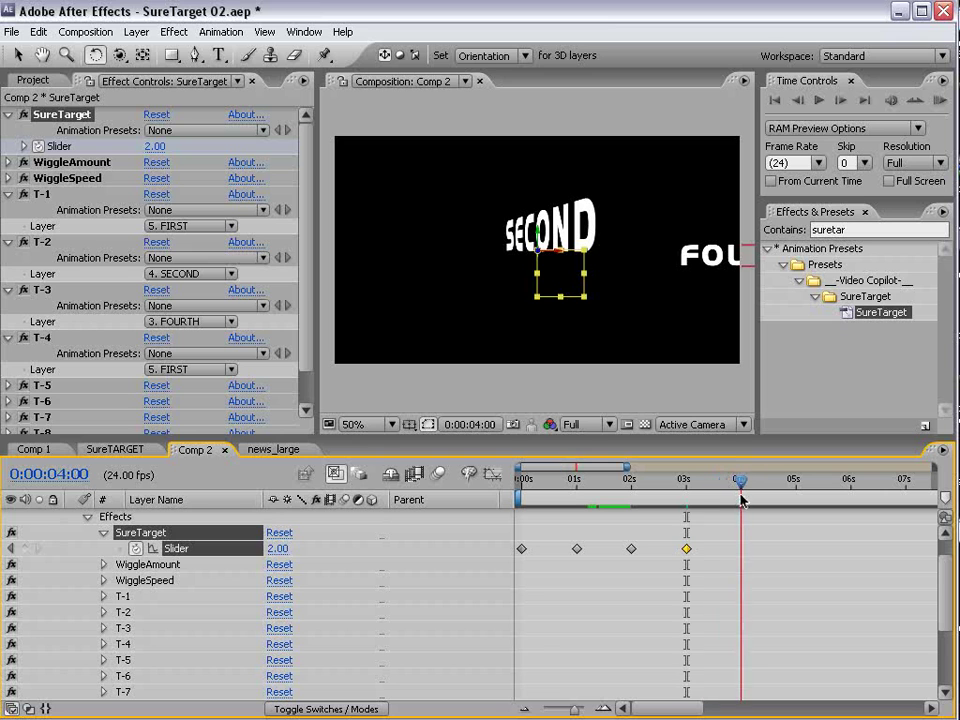
left_click(277, 548)
type("3")
key("Return")
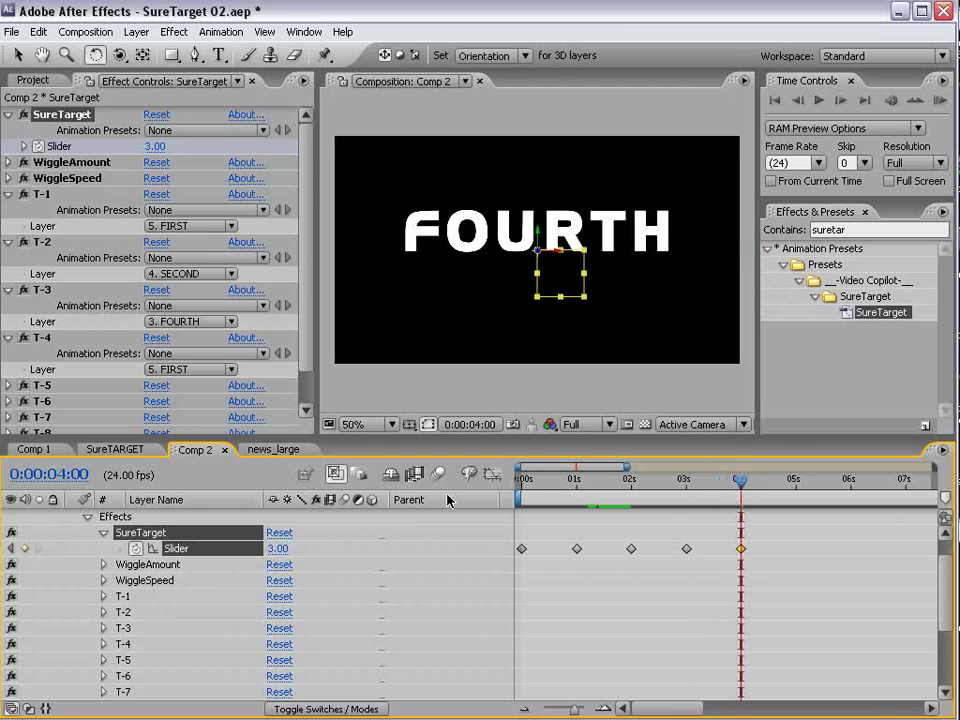
Step: Replace the FOURTH text with THIRD and return to the Selection tool
double_click(441, 248)
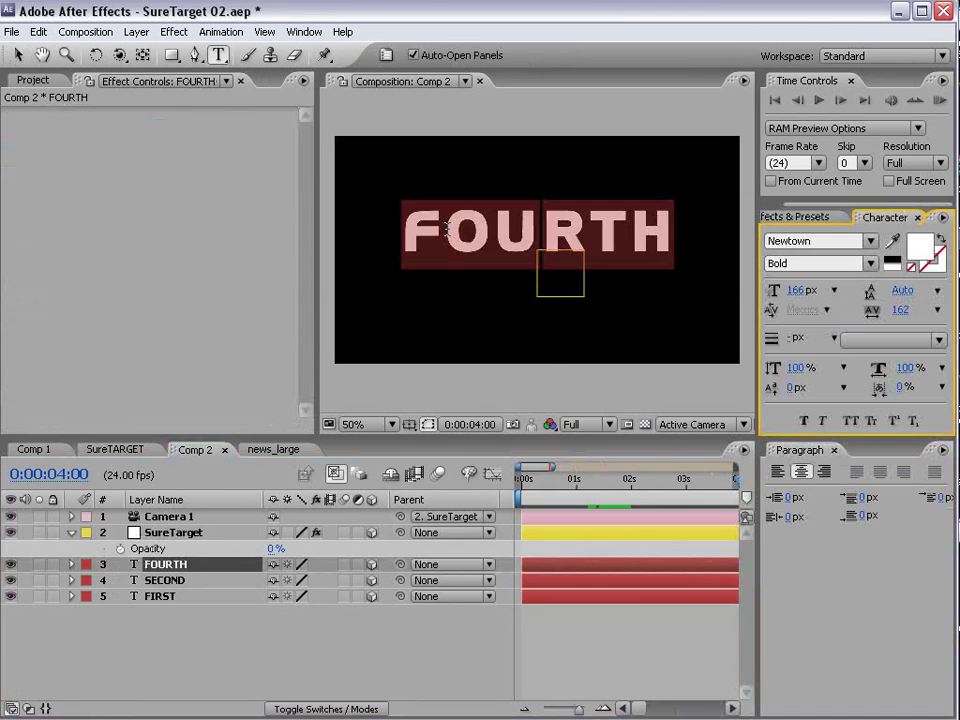
type("THIRD")
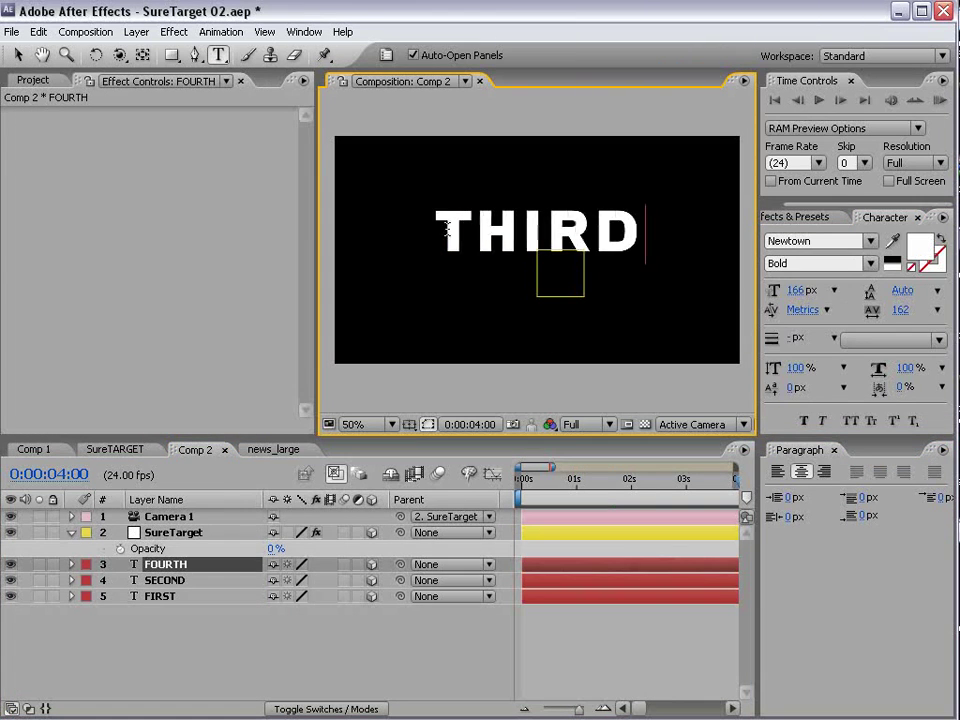
left_click(17, 55)
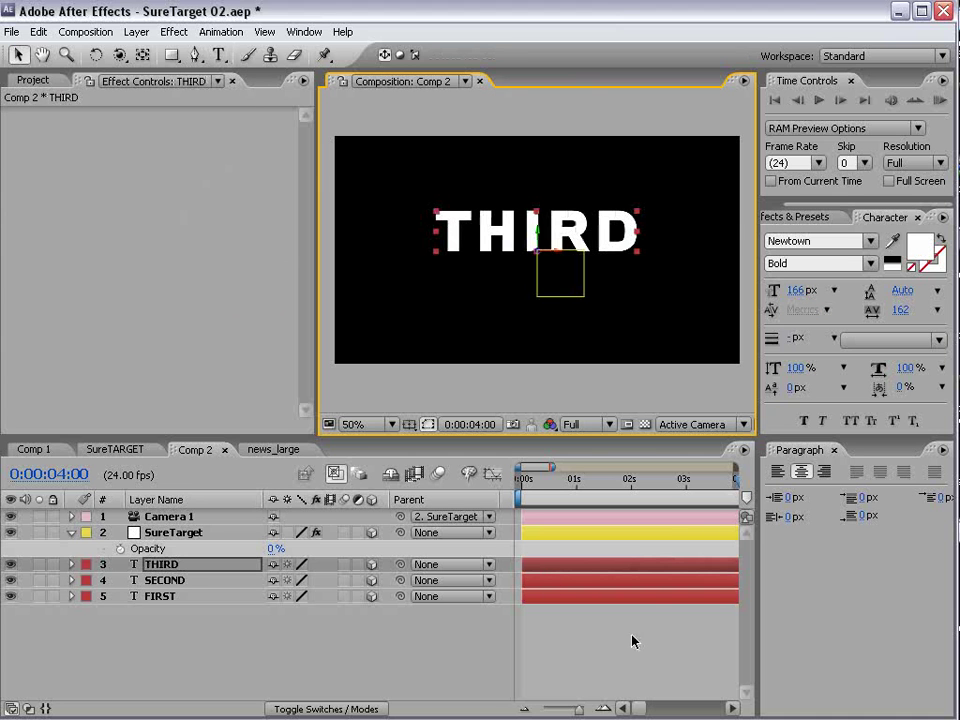
Step: Reveal the SureTarget null's animated properties and add a slider keyframe at 0:00:05:00 that holds 3
left_click(185, 532)
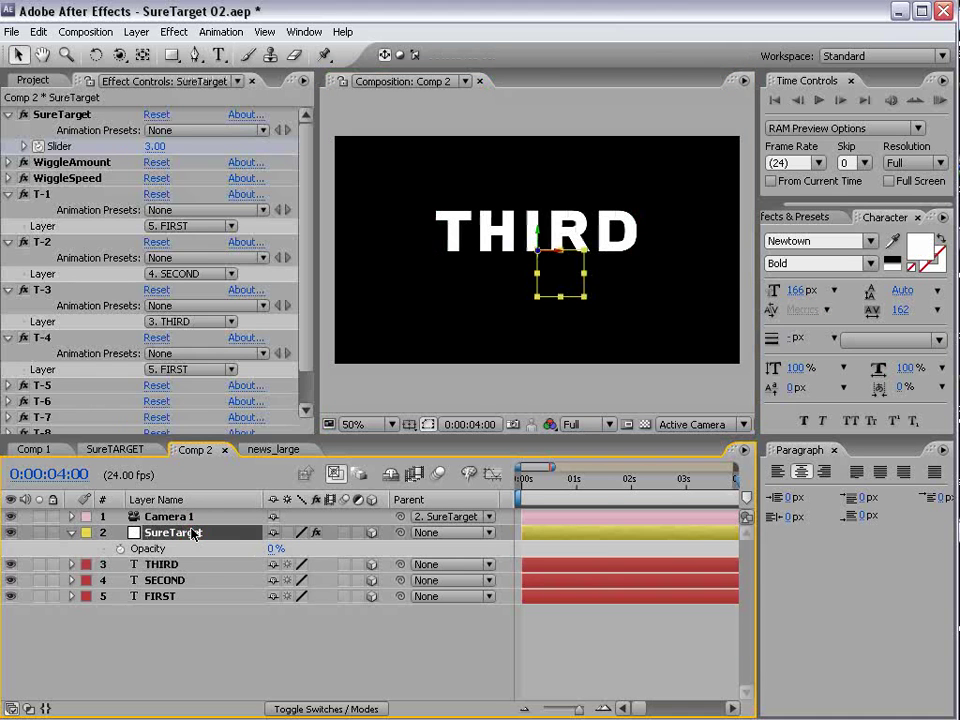
key("u")
key("minus")
left_click_drag(590, 493, 656, 515)
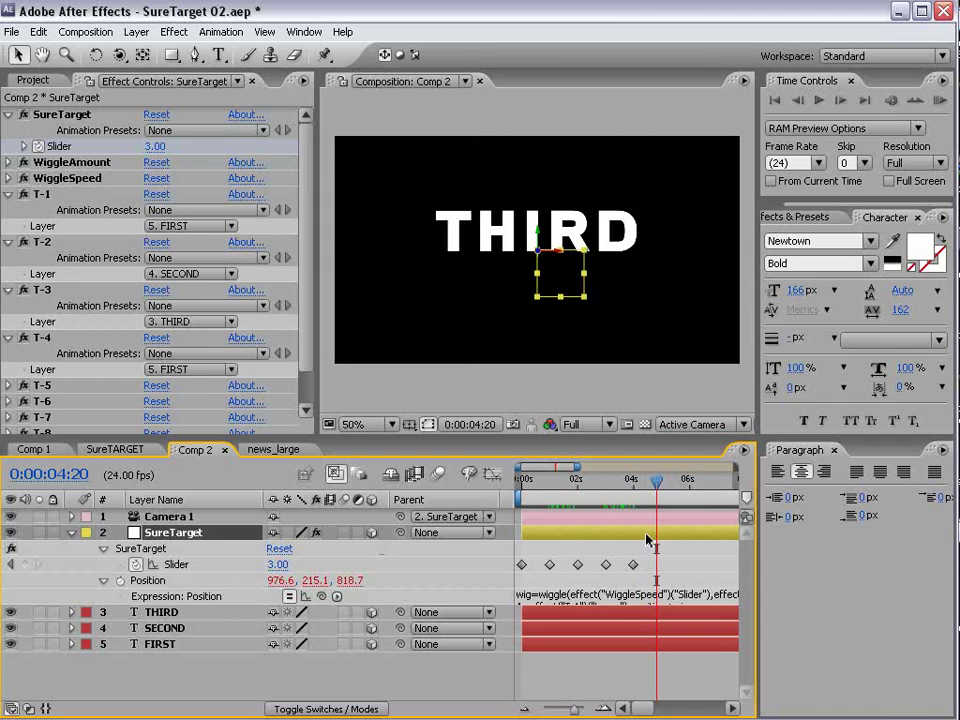
key("equal")
left_click(666, 483)
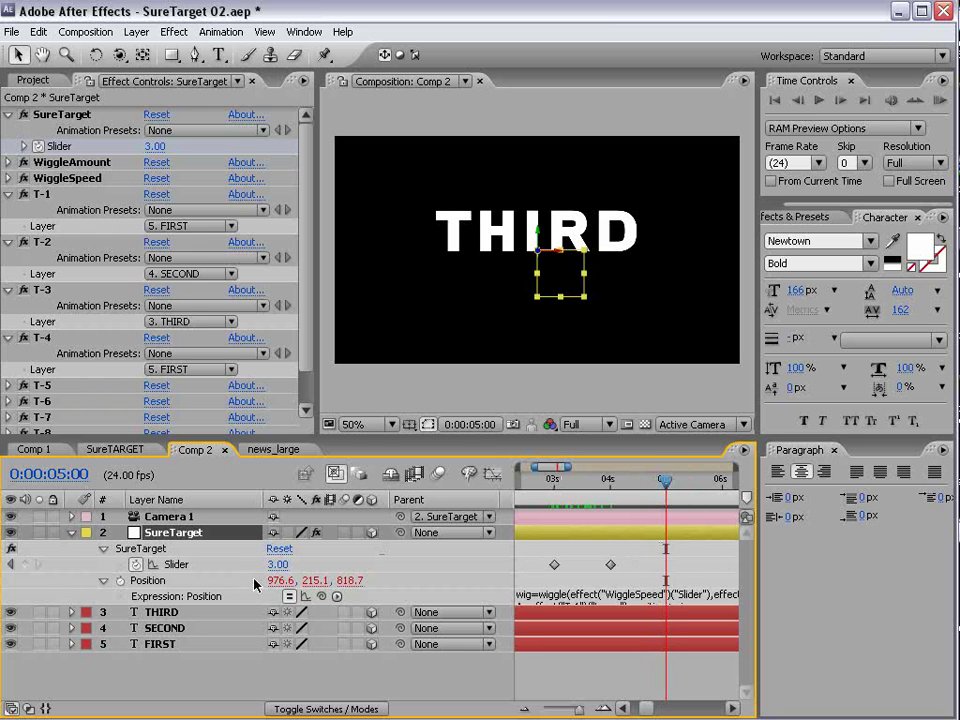
left_click(18, 566)
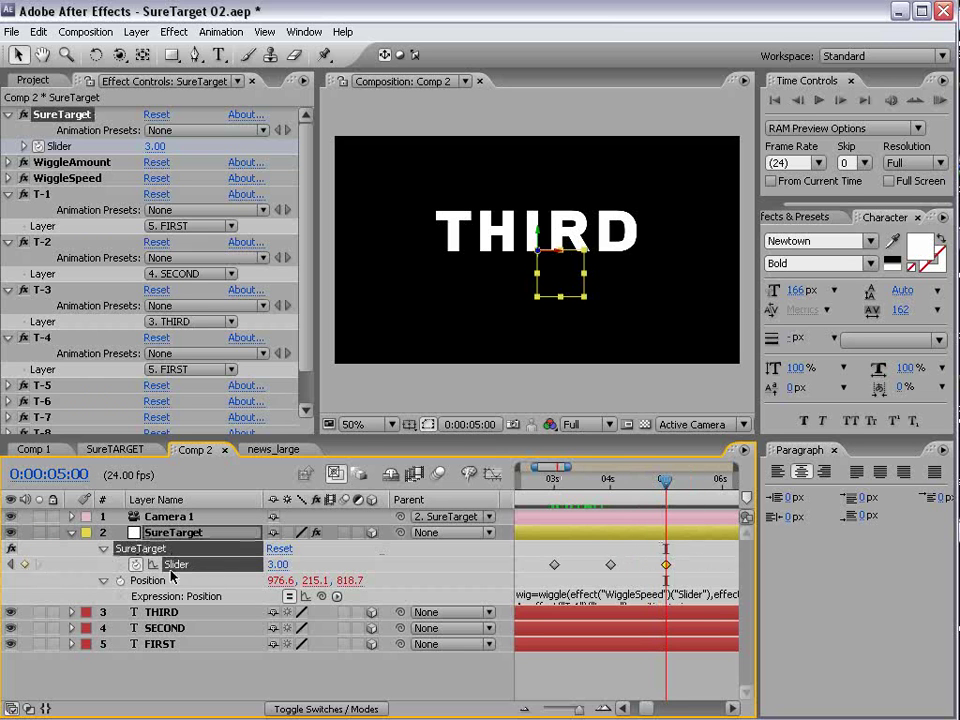
Step: Set the SureTarget slider to 4 at 0:00:05:23
key("minus")
left_click_drag(668, 488, 696, 497)
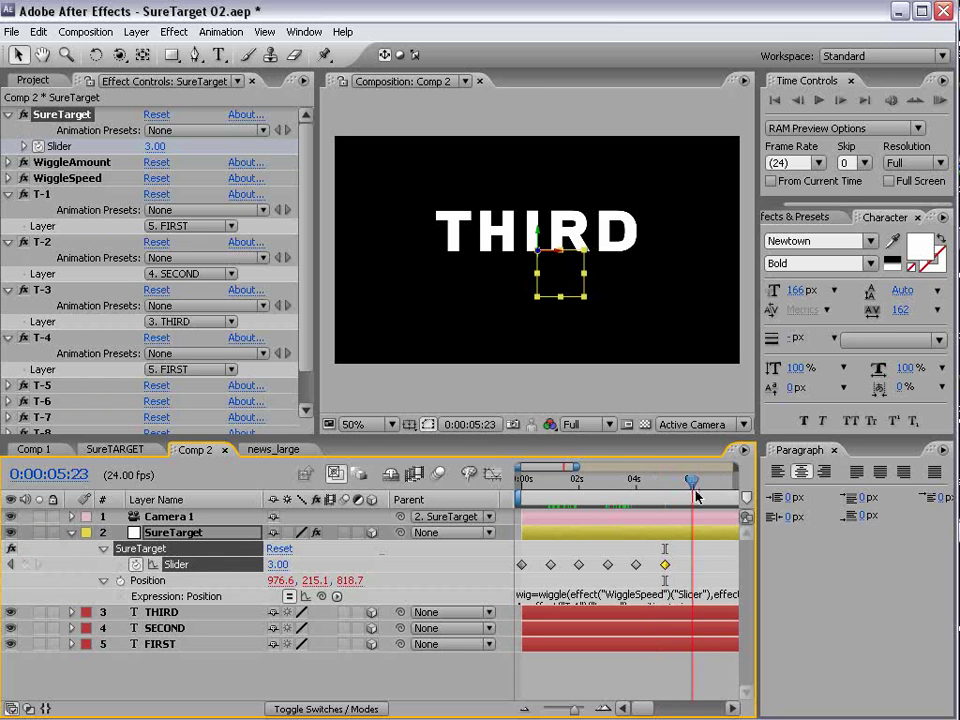
left_click(274, 565)
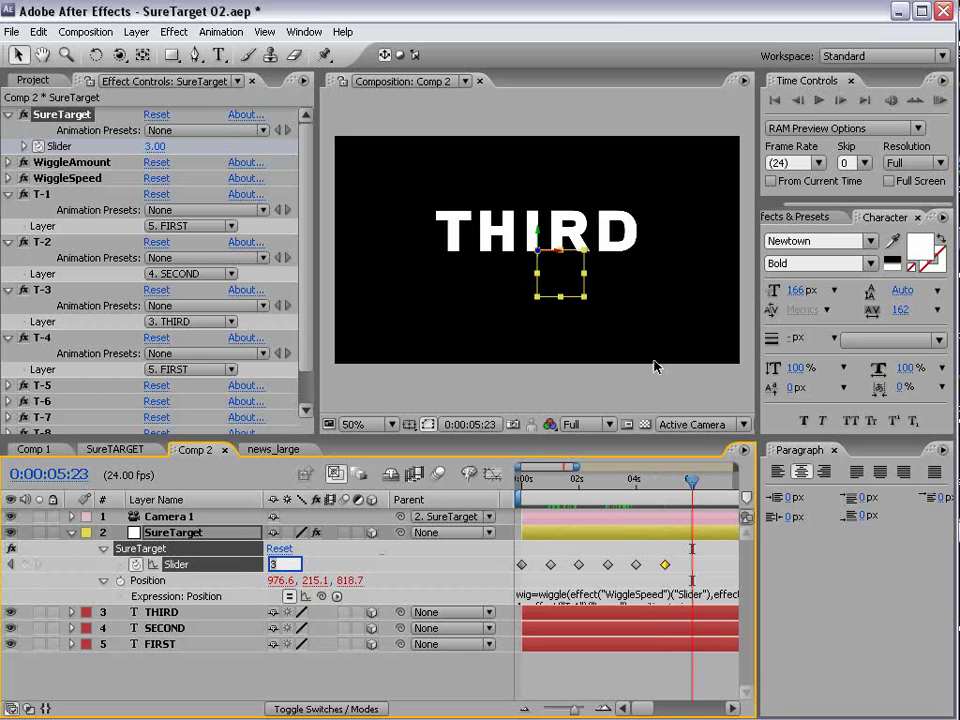
type("4")
key("Return")
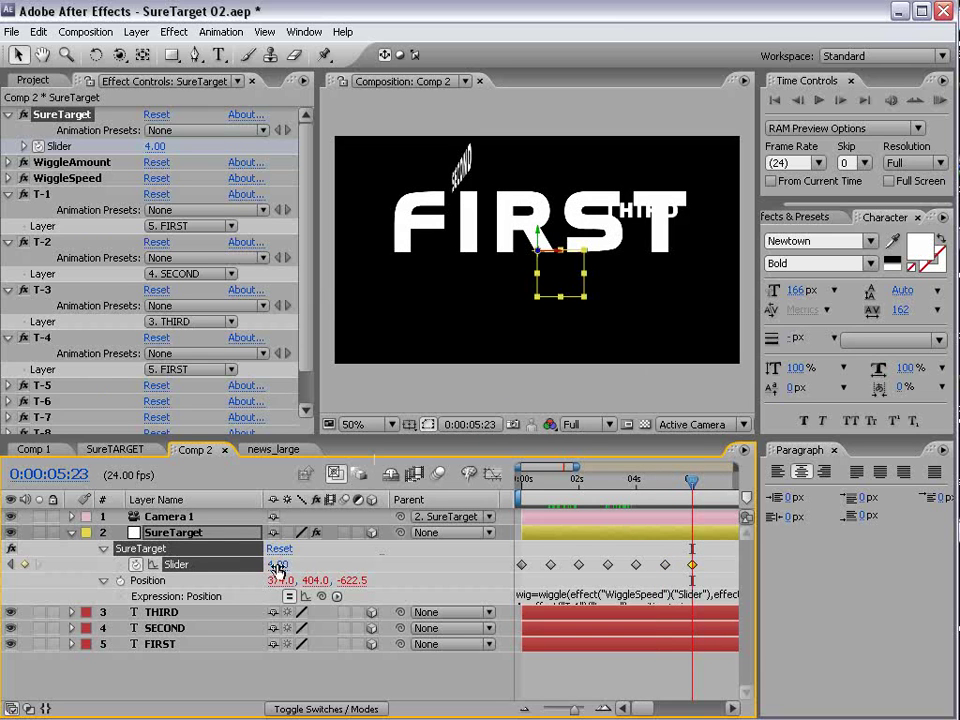
Step: Delete the last slider keyframe and set the SureTarget slider to 1 at 0:00:06:01
left_click_drag(702, 490, 697, 530)
left_click(693, 566)
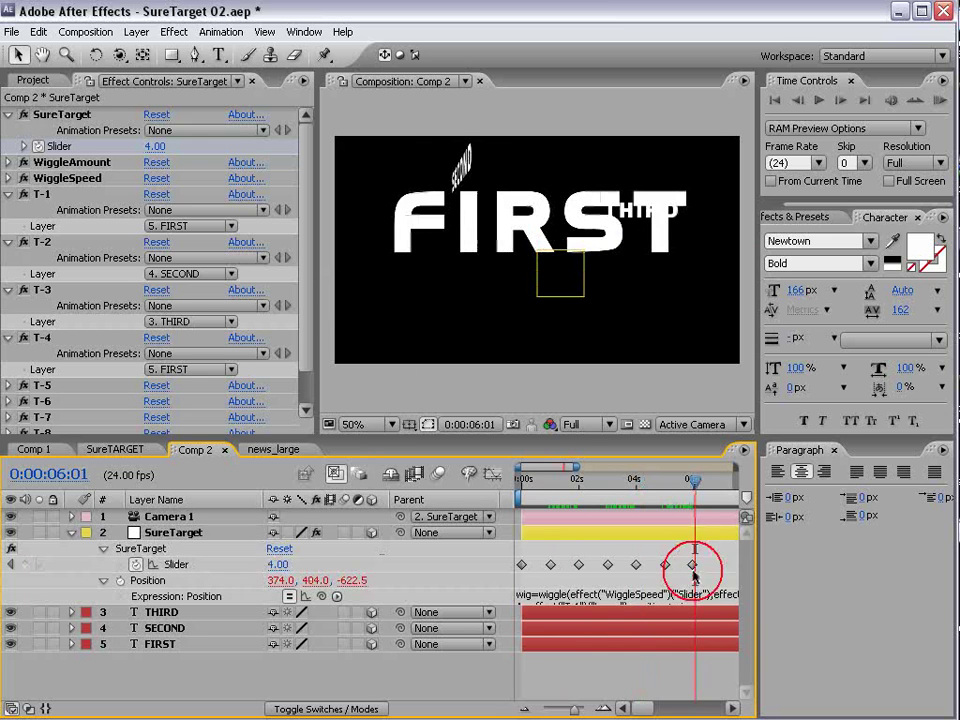
key("Delete")
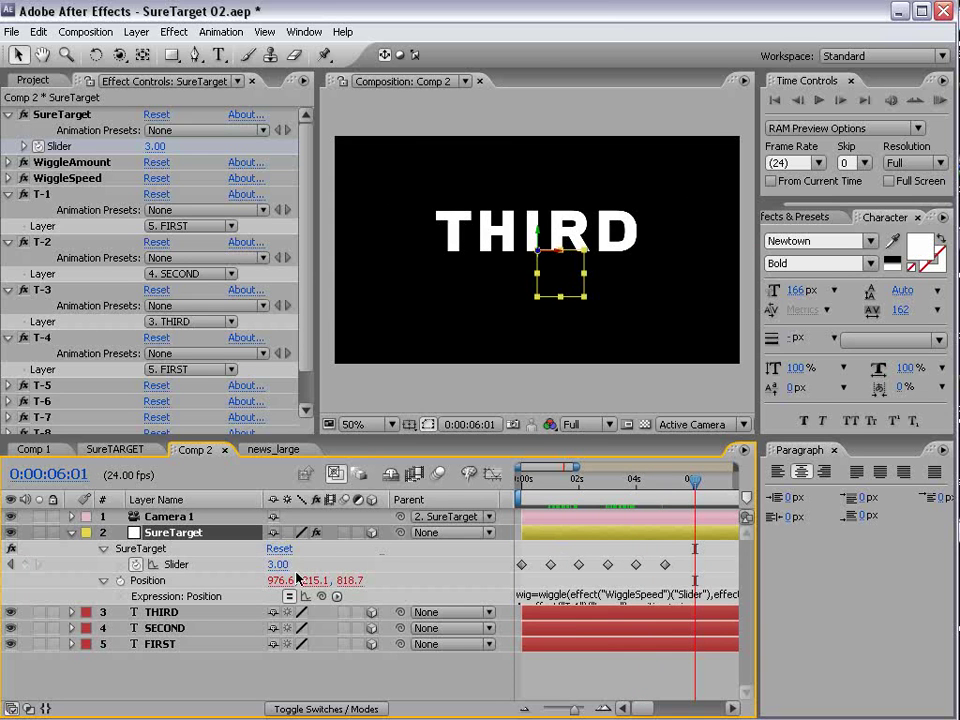
type("1")
key("Return")
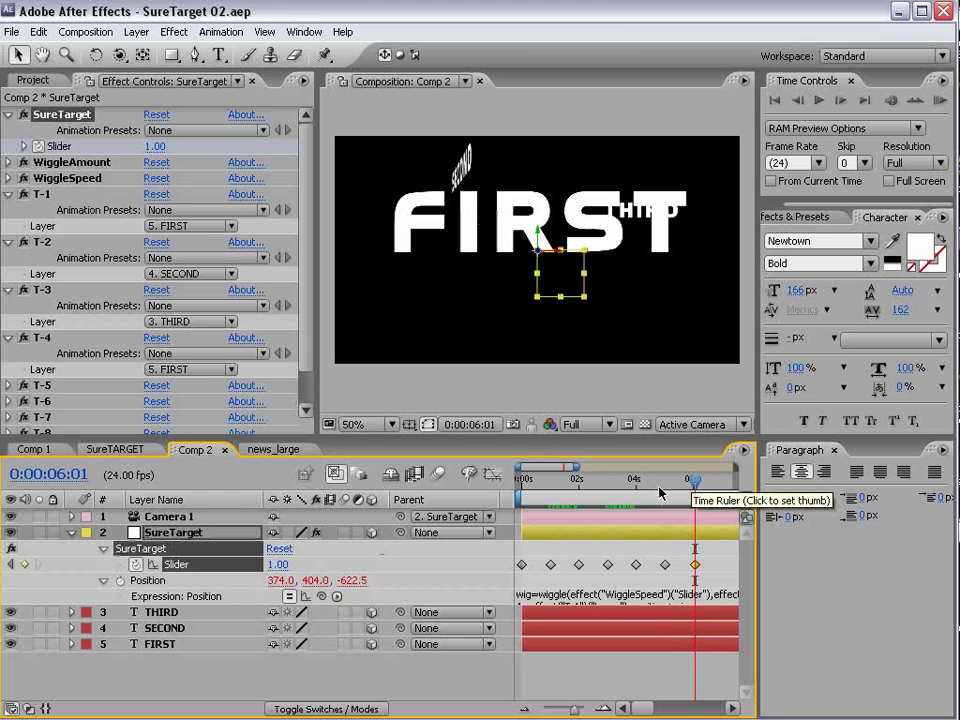
Step: Set the SureTarget slider to 4 at 0:00:05:16 and shift that keyframe to about 6 seconds
mouse_move(692, 484)
left_mouse_down()
mouse_move(671, 488)
mouse_move(702, 487)
mouse_move(656, 488)
mouse_move(695, 487)
mouse_move(675, 490)
mouse_move(684, 490)
left_mouse_up()
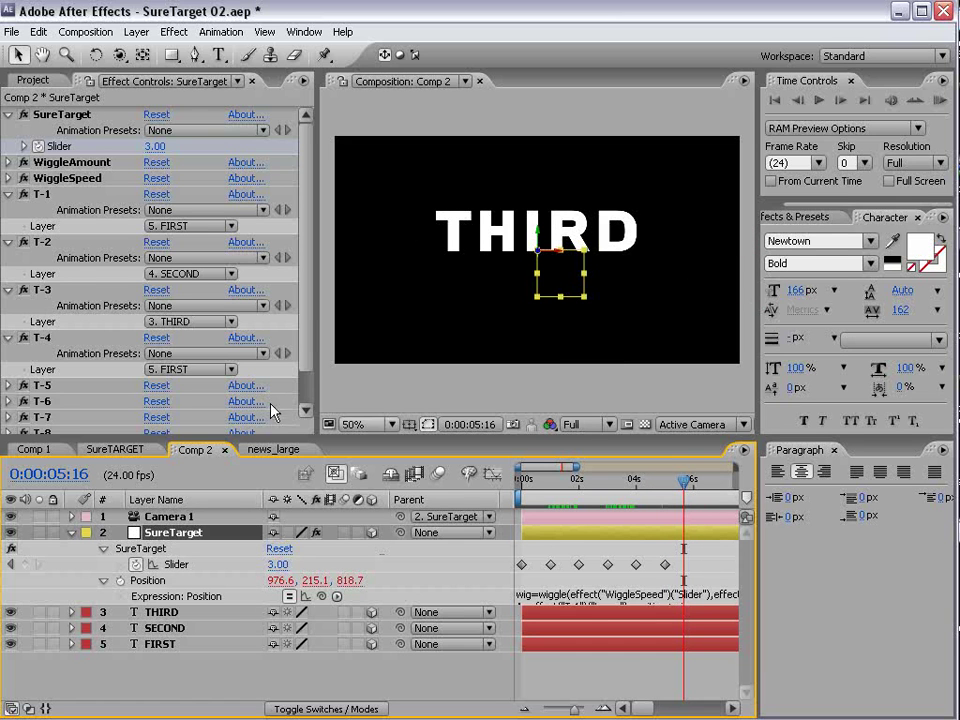
left_click(296, 566)
type("4")
key("Return")
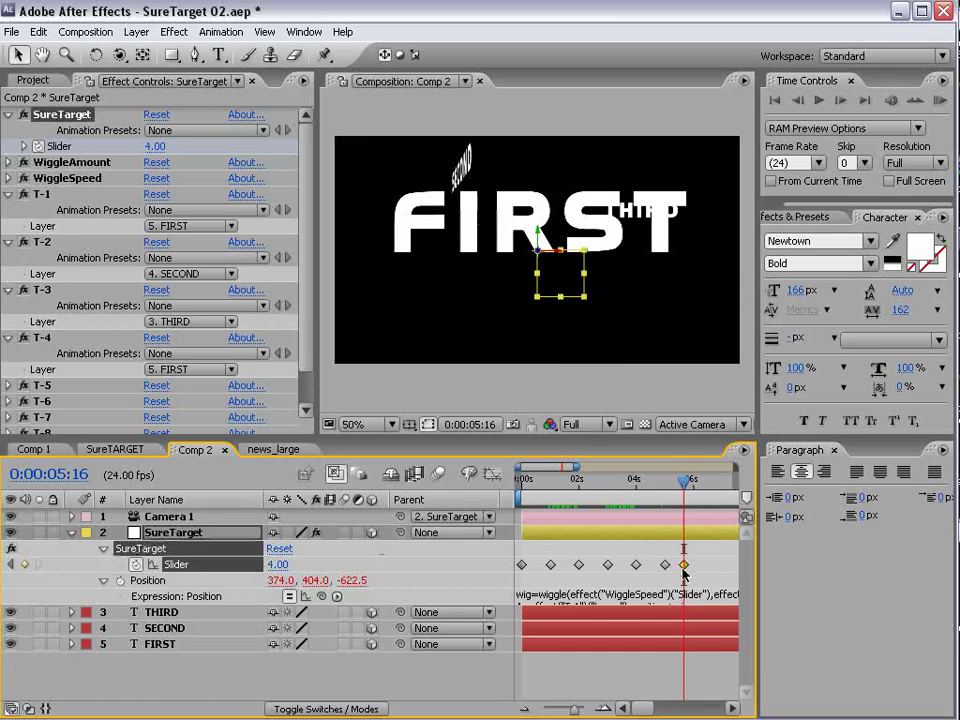
left_click_drag(684, 567, 697, 566)
Step: Select all SureTarget slider keyframes and apply Easy Ease to them
left_click_drag(645, 494, 508, 510)
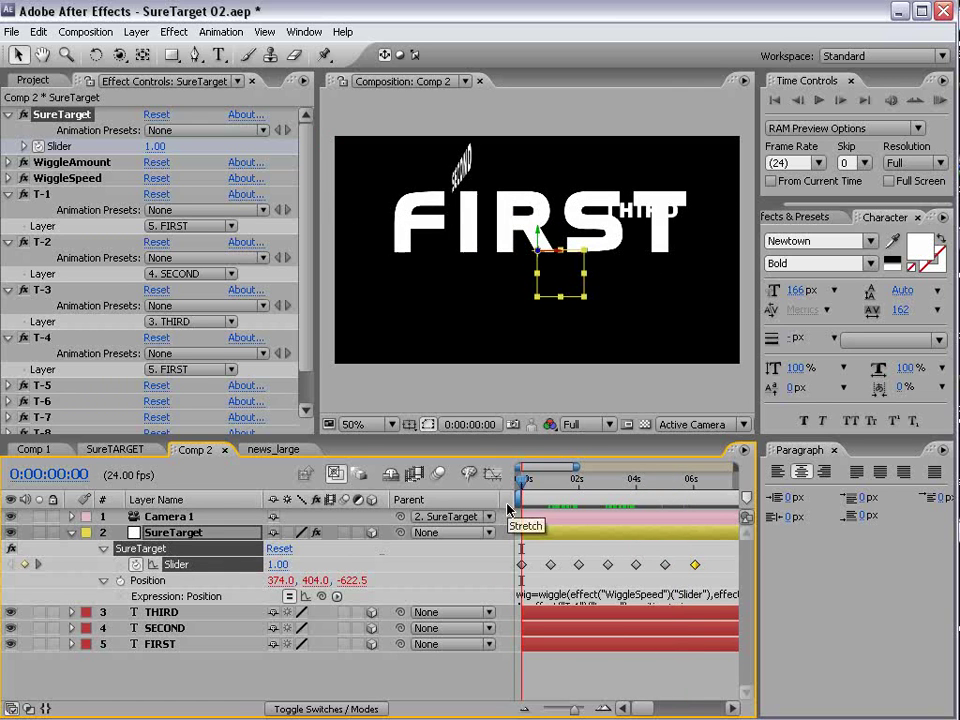
left_click_drag(707, 563, 522, 568)
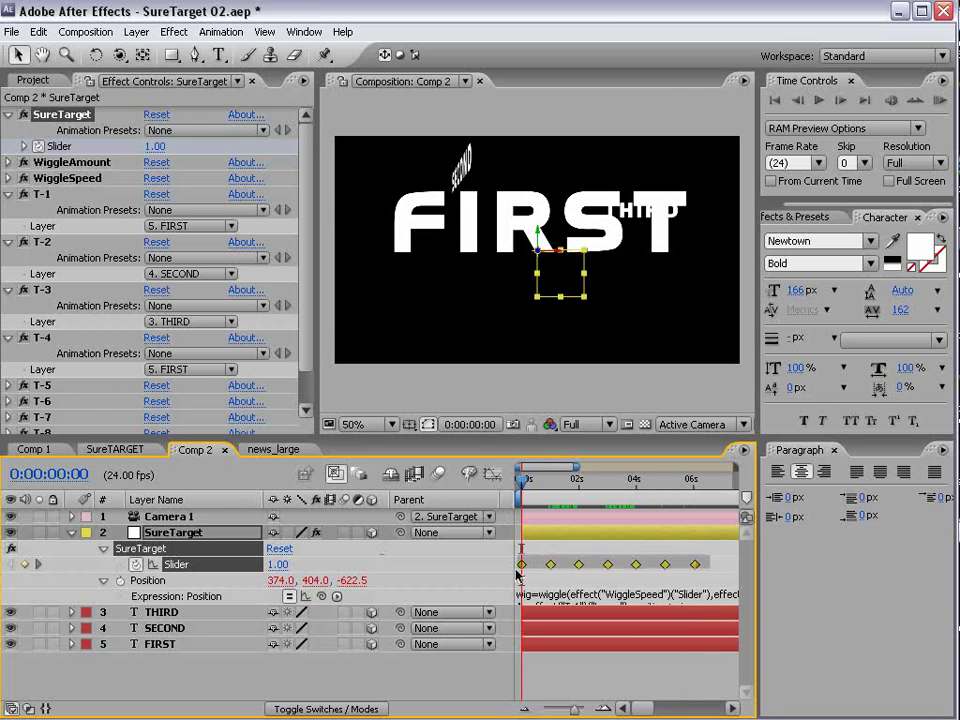
left_click_drag(461, 438, 440, 325)
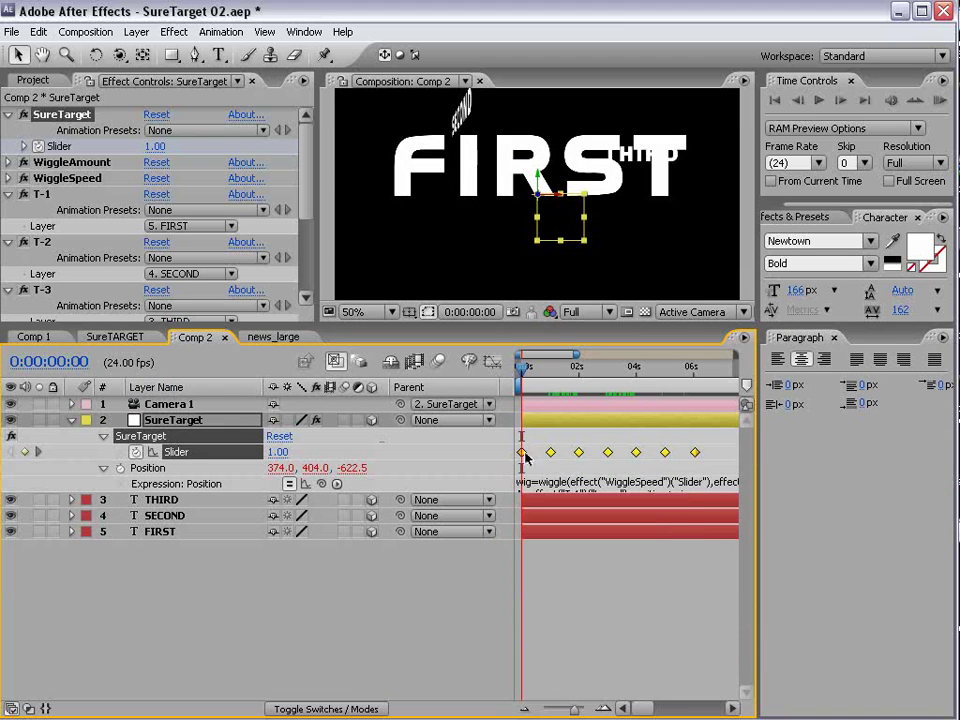
right_click(524, 454)
mouse_move(575, 623)
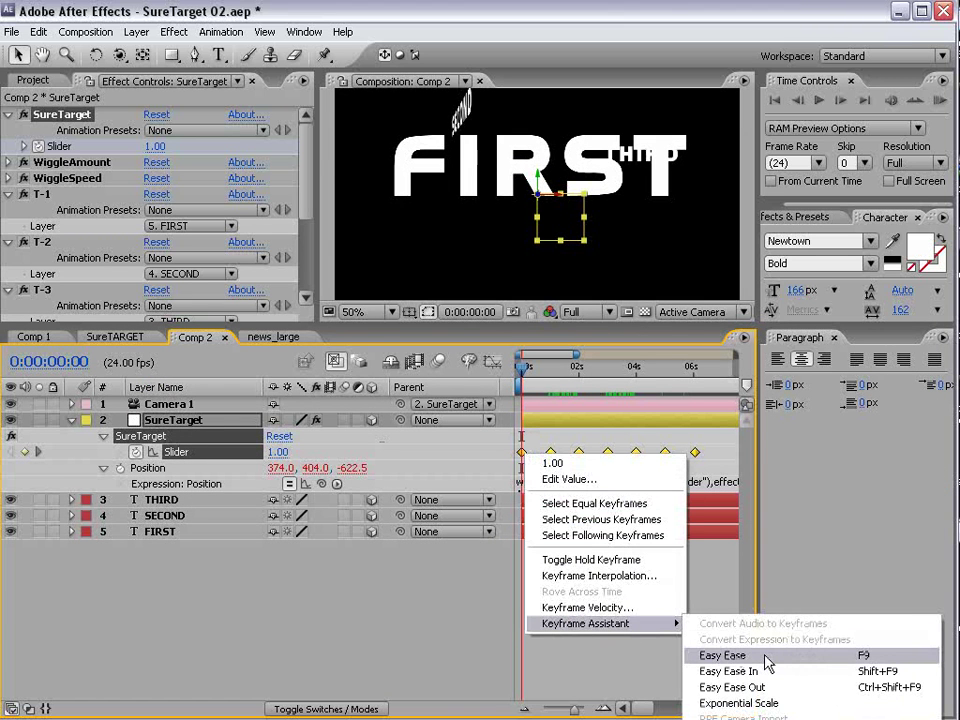
left_click(767, 662)
Step: Close the Paragraph panel and scrub from the start to 0:00:02:07 to preview the camera move
left_click(836, 338)
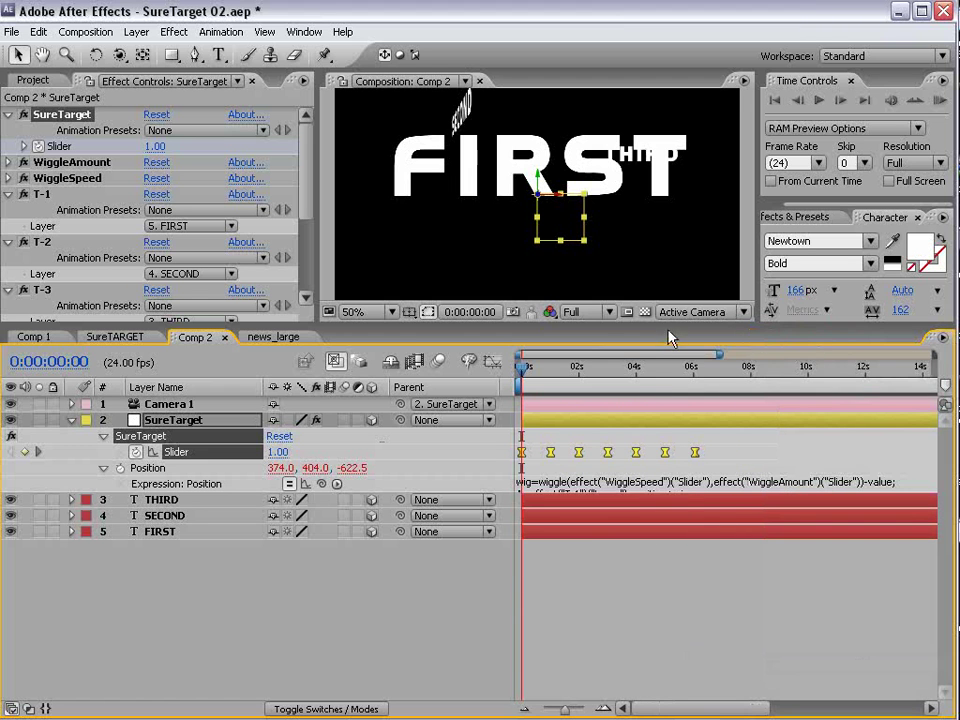
left_click_drag(668, 323, 664, 470)
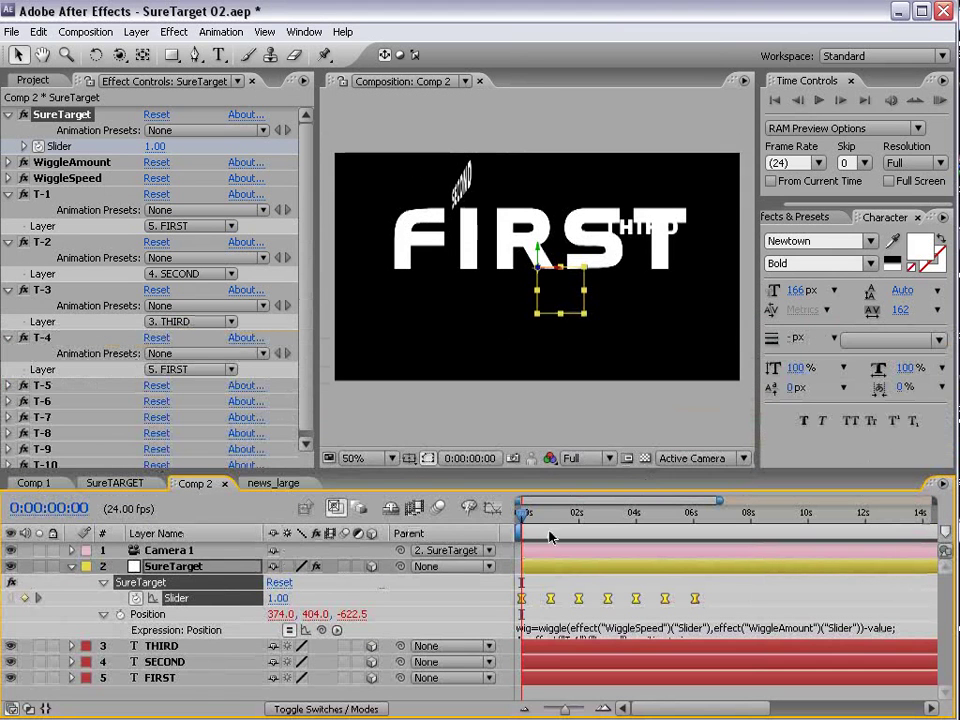
left_click_drag(540, 514, 588, 530)
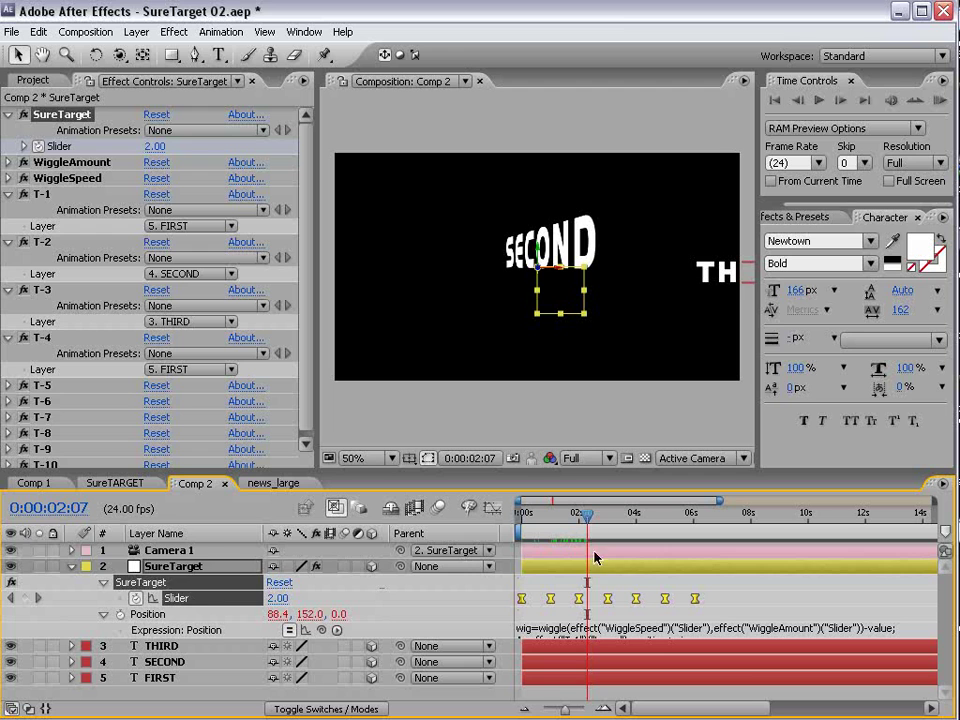
Step: Create a comp-sized solid layer, 864 × 486 pixels, named "particles"
left_click(628, 583)
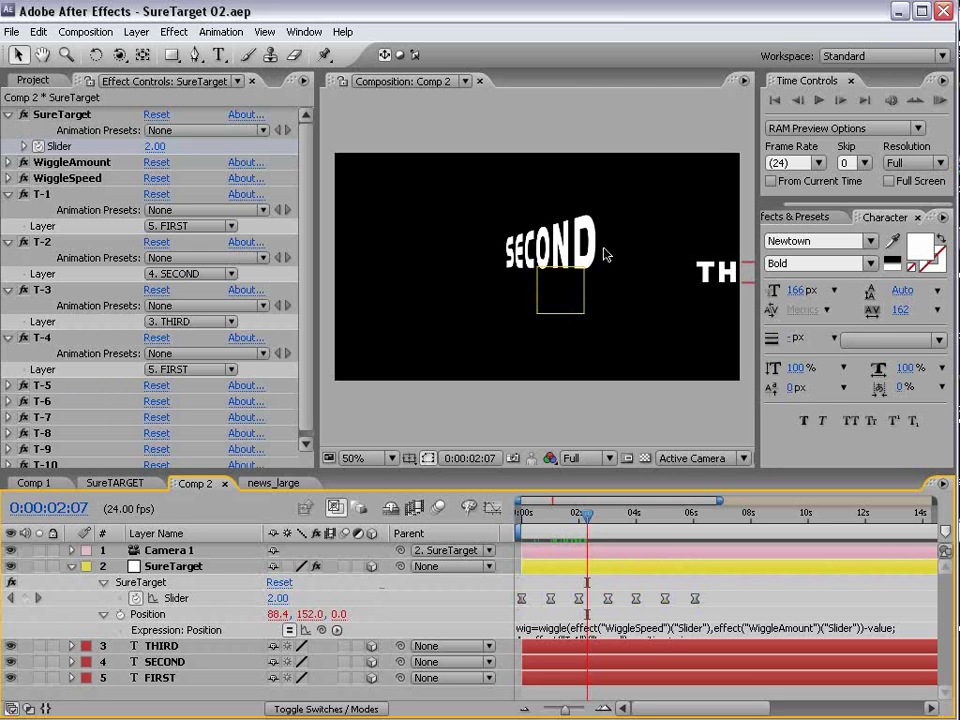
left_click(137, 31)
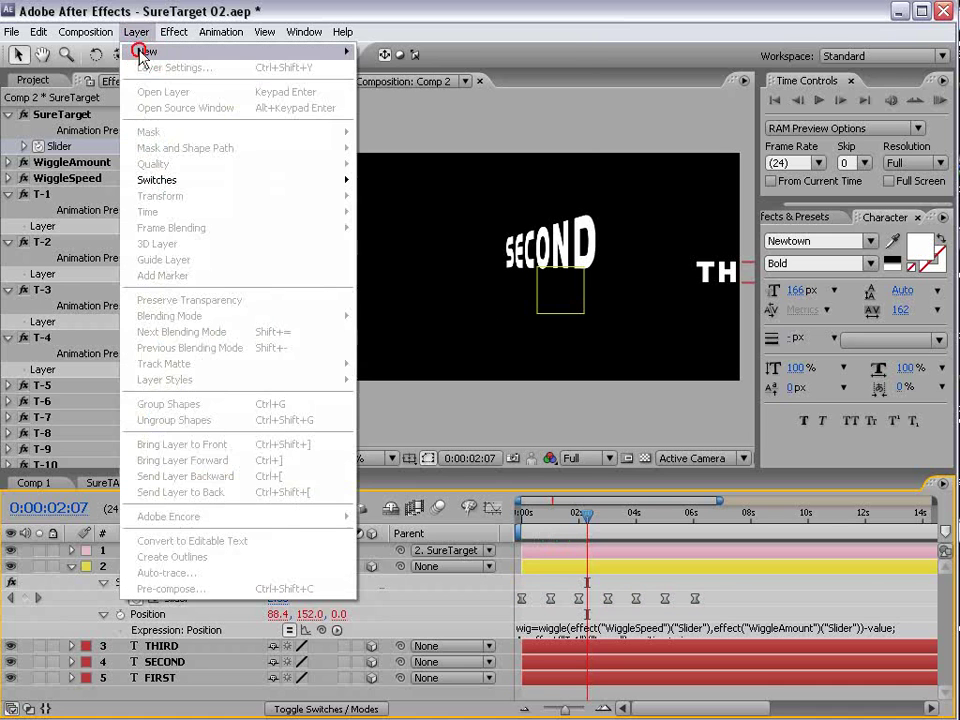
mouse_move(345, 52)
left_click(403, 71)
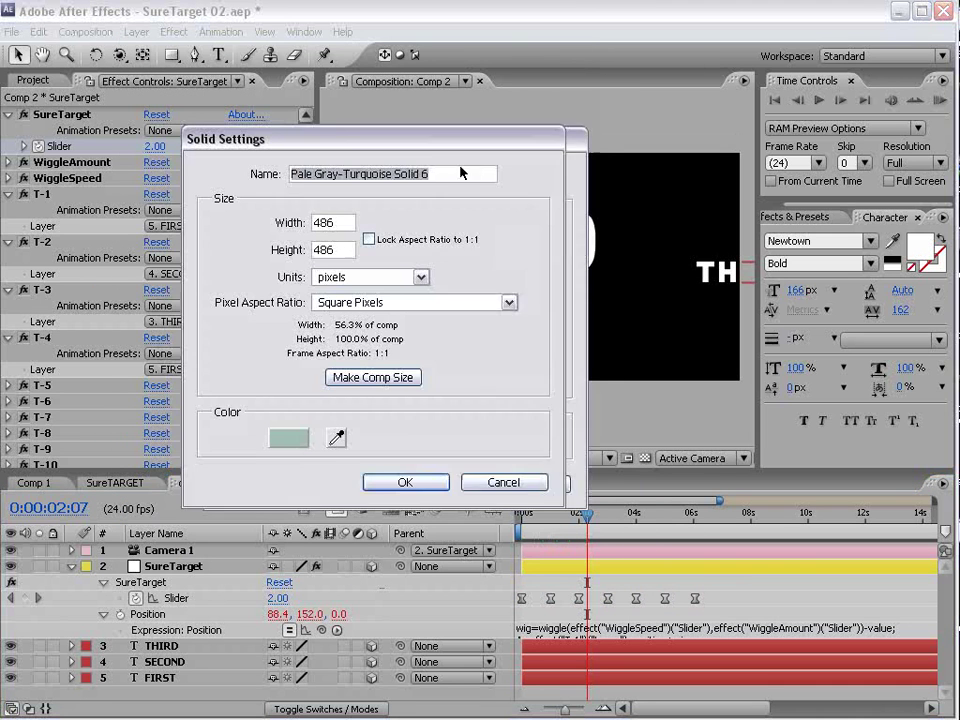
left_click(368, 376)
left_click(18, 153)
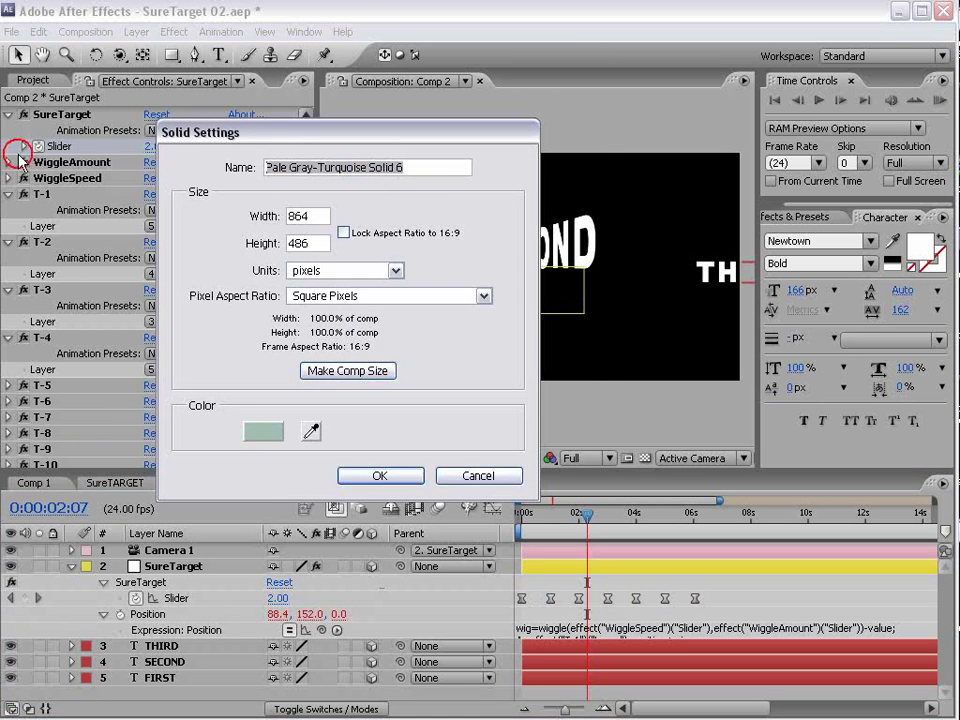
type("particles")
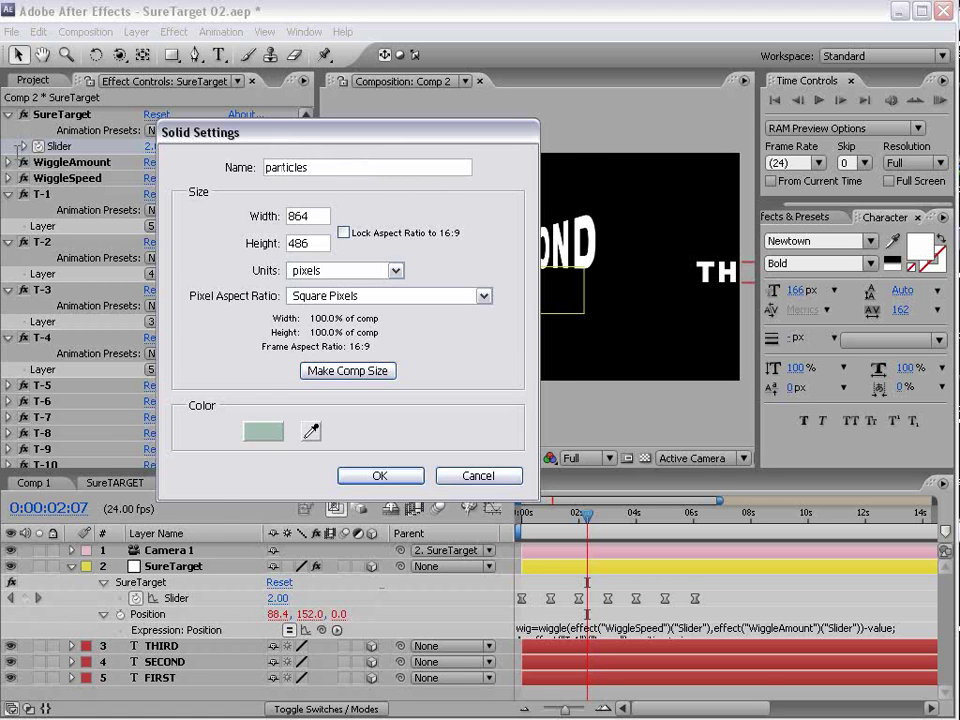
key("Return")
Step: Apply CC Particle World to the particles layer, move to 0:00:00:12 and set the effect's Grid to Off
left_click(173, 31)
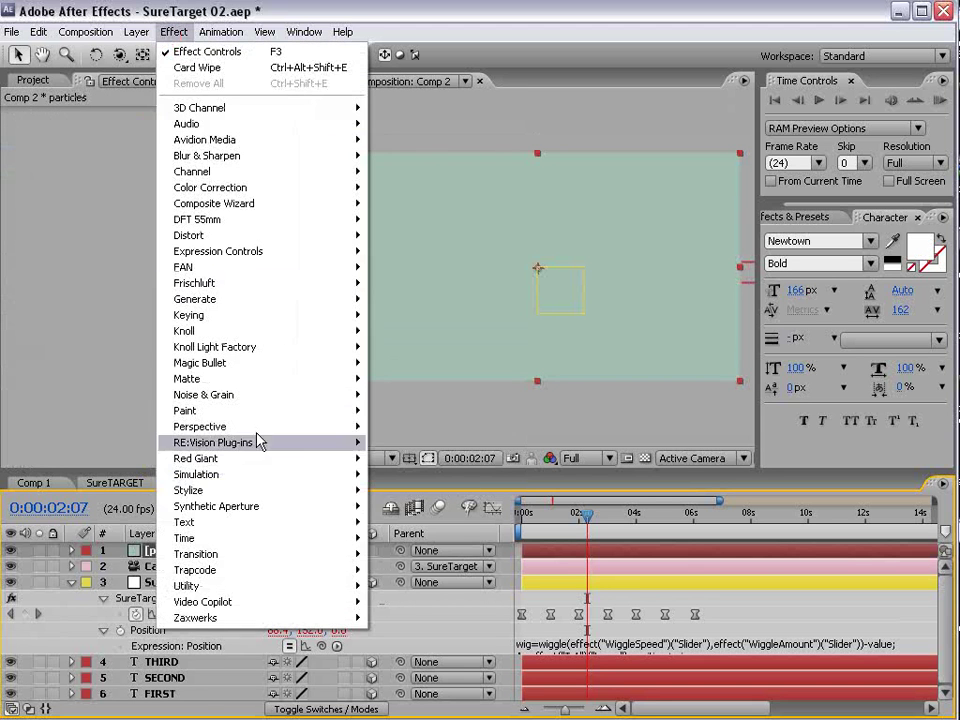
mouse_move(238, 476)
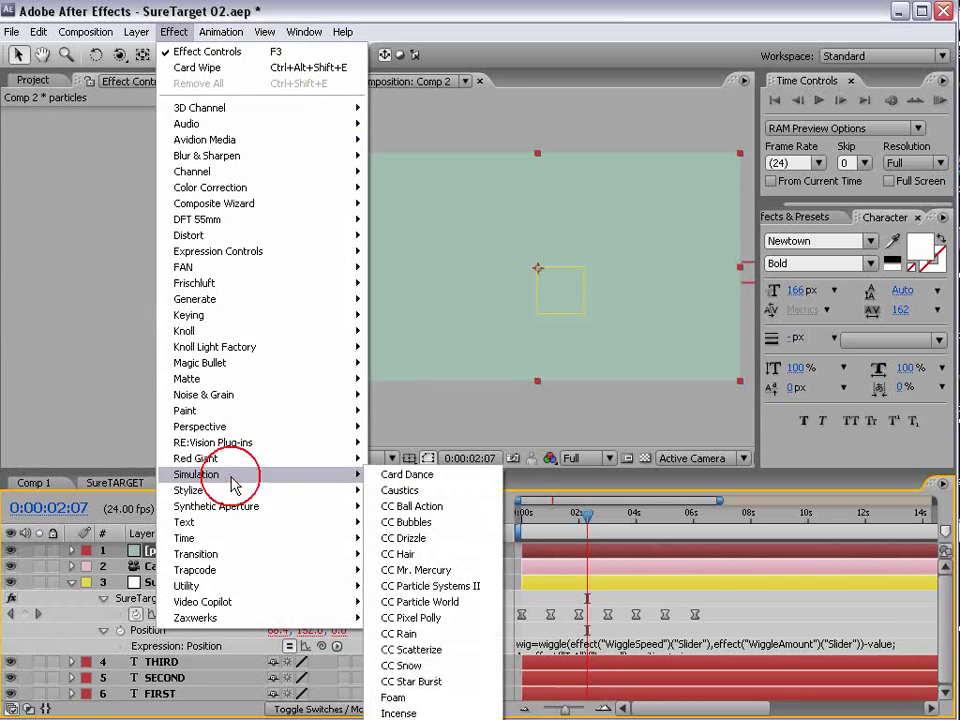
left_click(479, 602)
left_click_drag(550, 513, 536, 513)
left_click(192, 207)
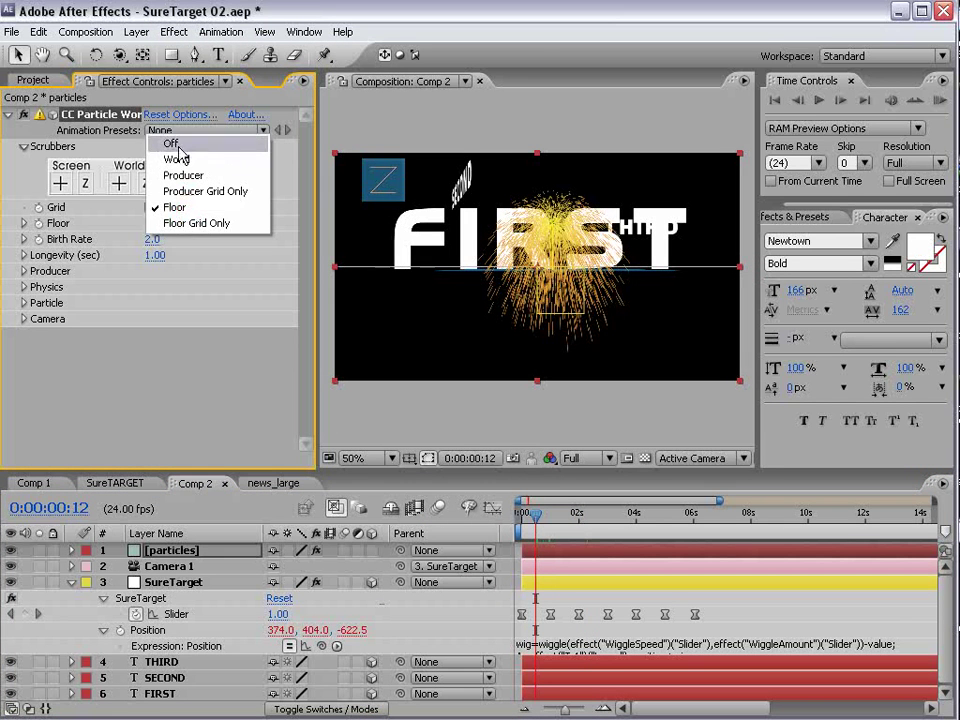
left_click(172, 145)
Step: Set the particle physics Velocity to 0 and Gravity to 0
left_click(23, 287)
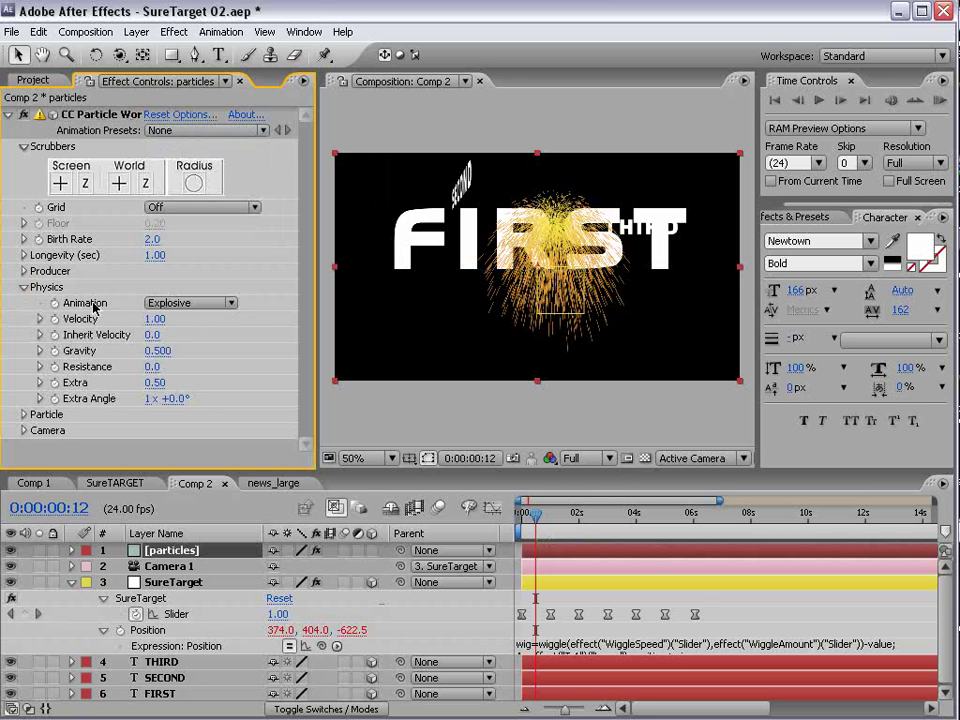
left_click(155, 320)
type("0")
key("Return")
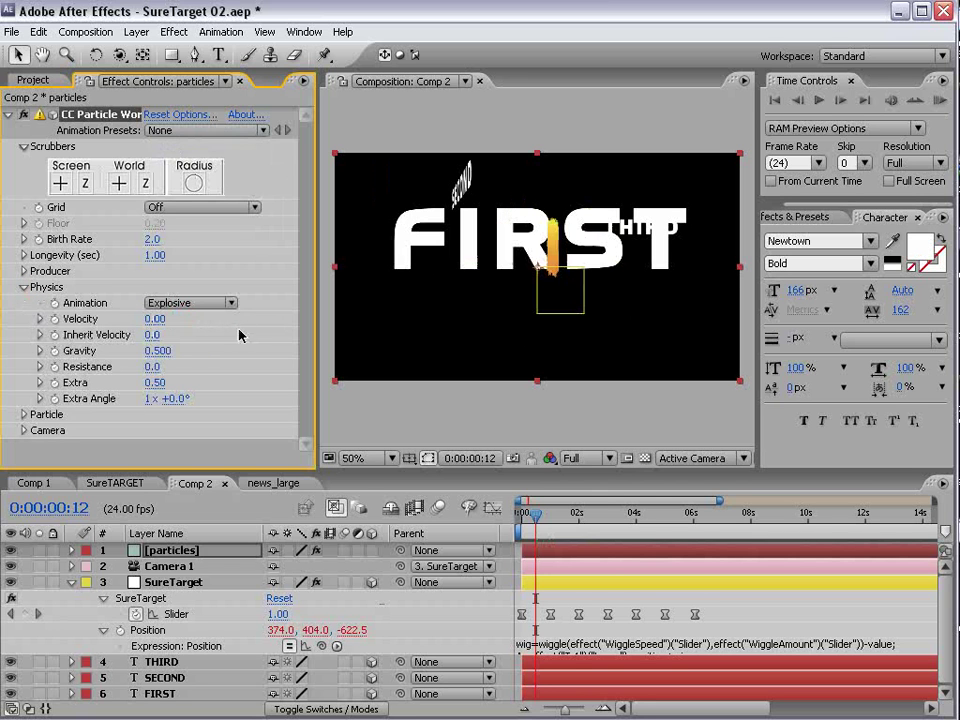
left_click(152, 350)
type("0")
key("Return")
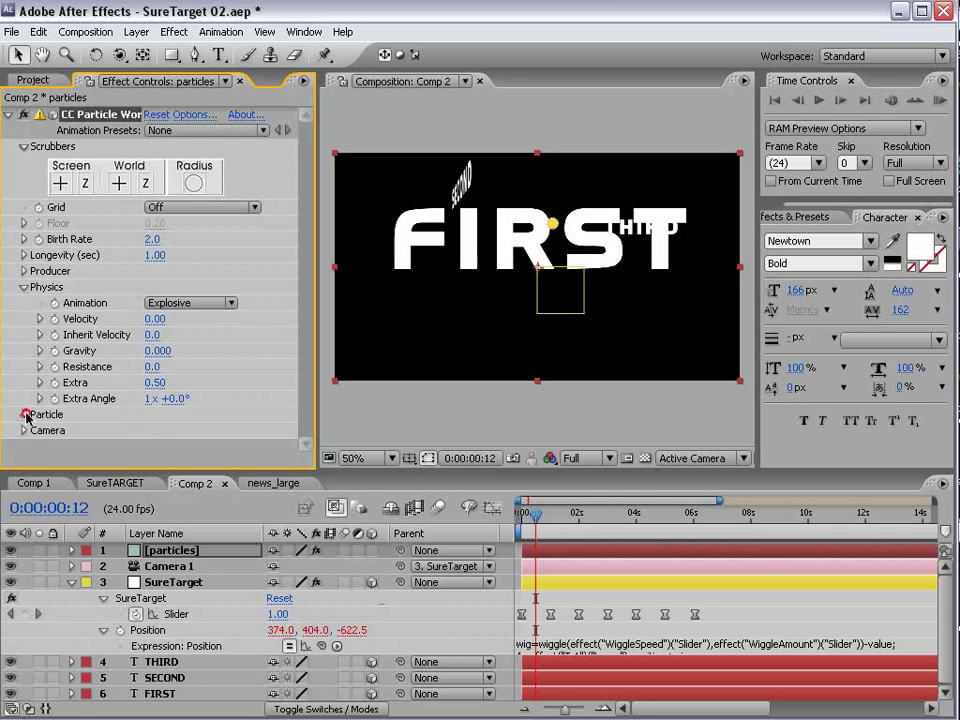
Step: Change the CC Particle World particle type to Faded Sphere
left_click(25, 414)
left_click(196, 274)
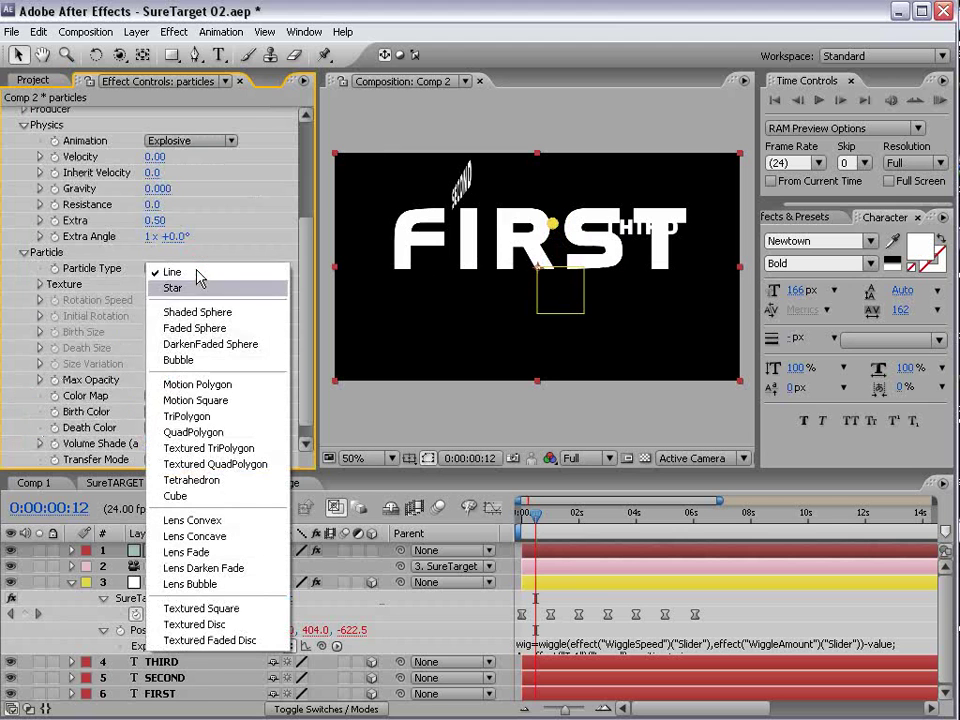
left_click(223, 327)
Step: Spread out the particle producer with Radius X 0.9, Radius Y 1.2 and Radius Z 1.3
scroll(200, 238, "up", 3)
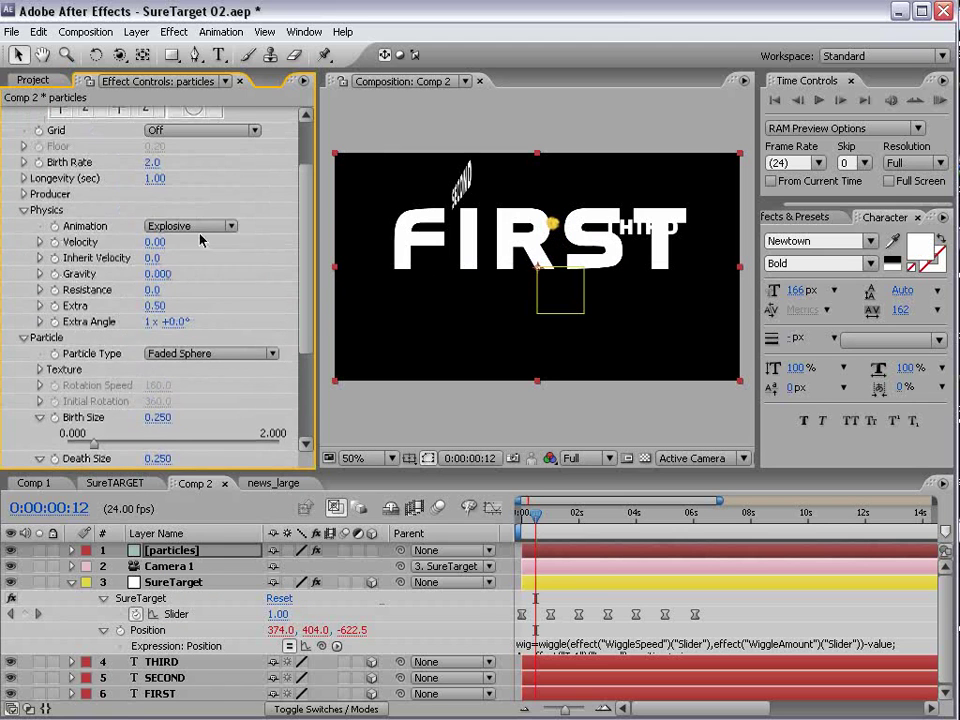
left_click(24, 195)
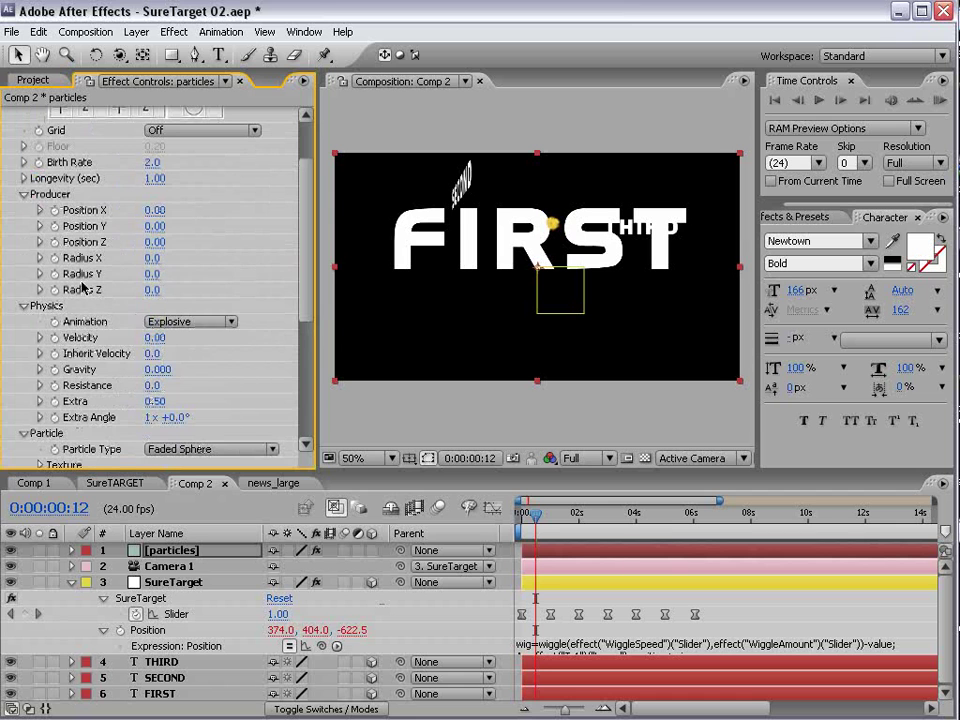
left_click_drag(158, 257, 203, 250)
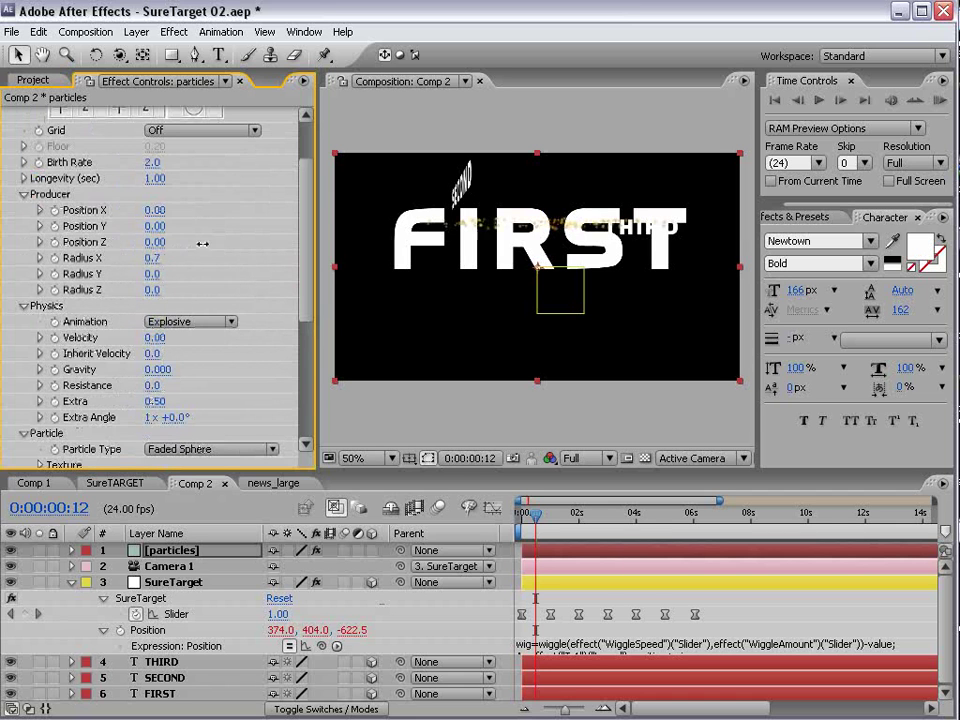
left_click_drag(148, 266, 223, 266)
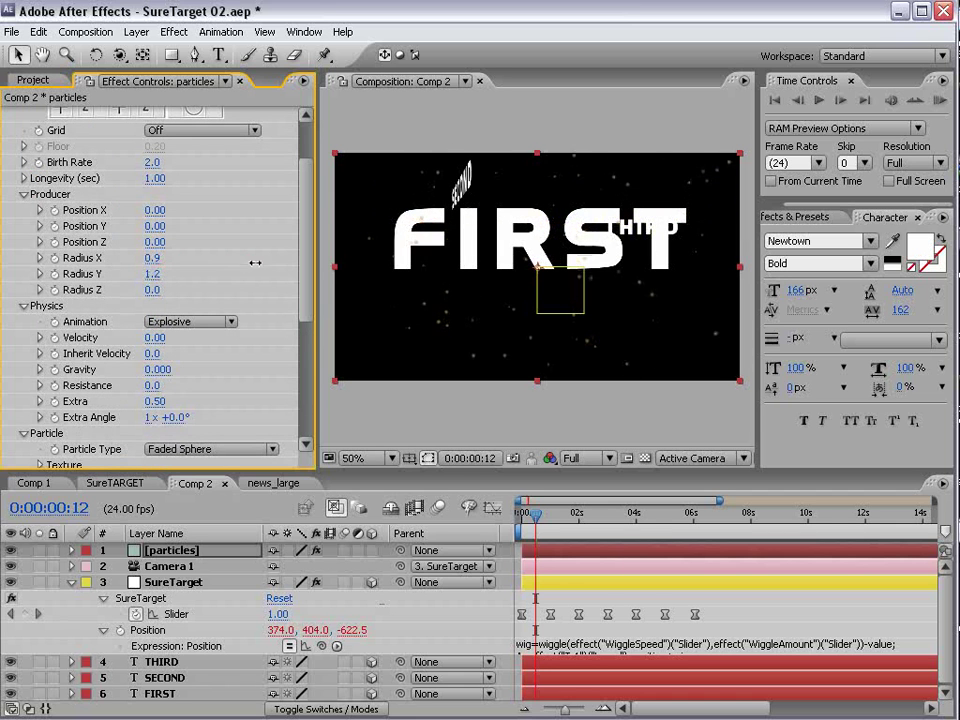
left_click_drag(165, 293, 267, 283)
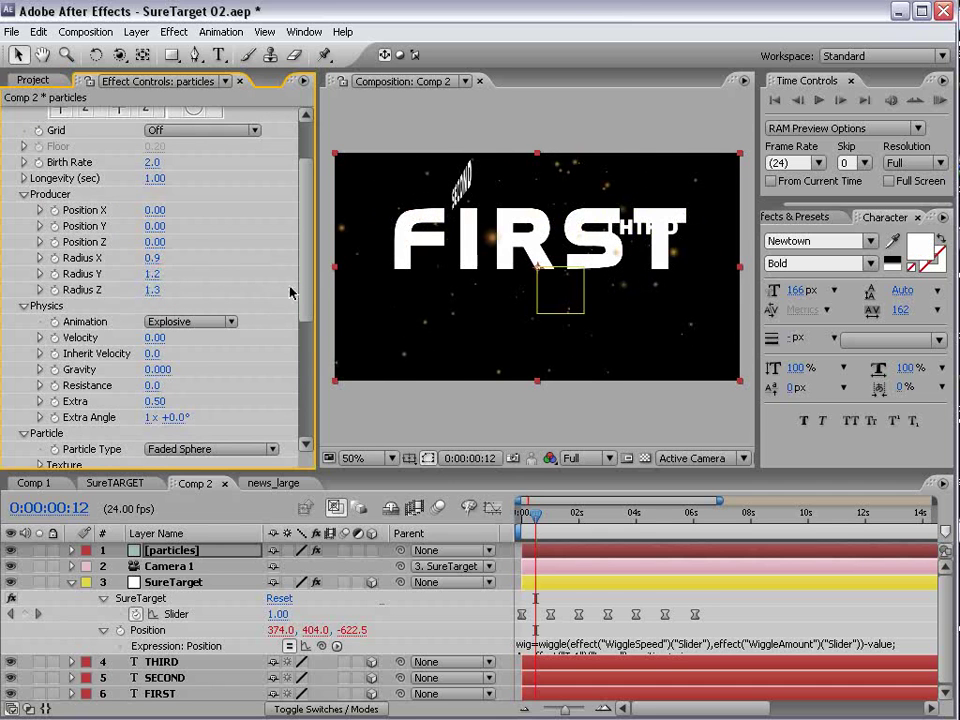
Step: Set the particle Longevity to 3 seconds
left_click(155, 178)
type("3")
key("Return")
Step: Change the particles' Birth Color to blue, 0072FF
scroll(294, 407, "down", 5)
left_click(155, 395)
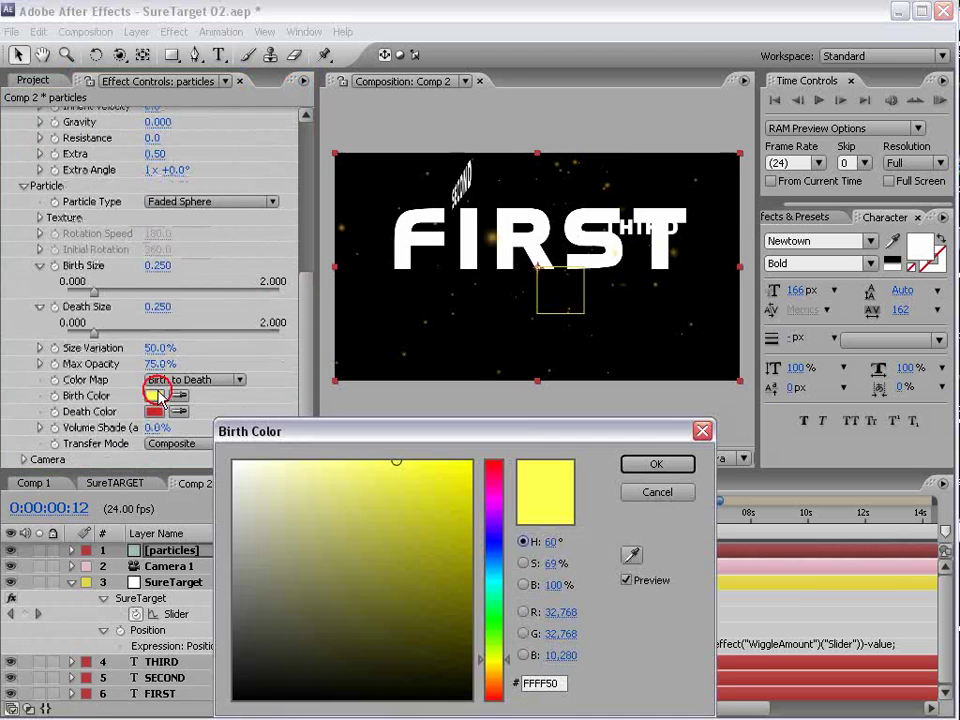
left_click_drag(505, 600, 493, 558)
key("Return")
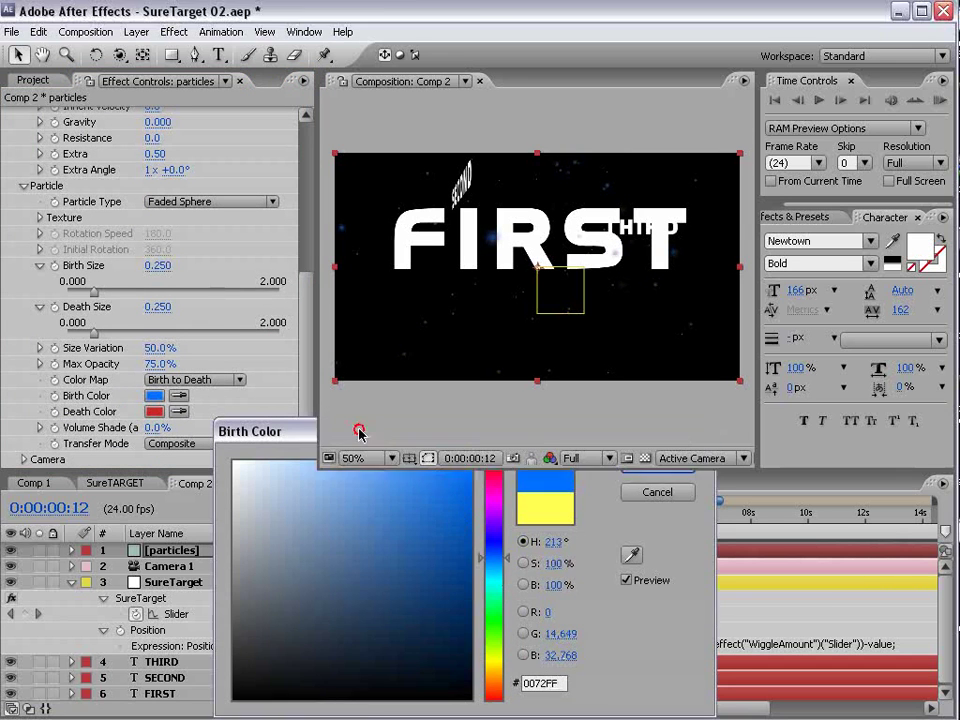
Step: Change the particles' Death Color to light blue, 68BAFF
left_click(154, 411)
left_click_drag(392, 535, 461, 546)
left_click_drag(493, 464, 493, 562)
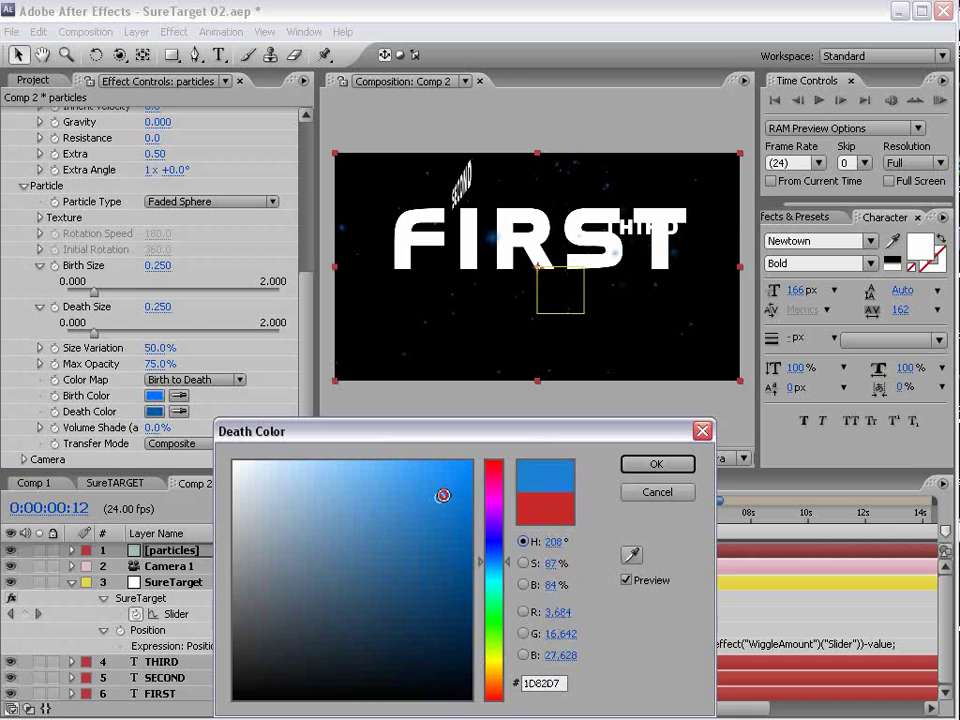
left_click(468, 492)
left_click(377, 463)
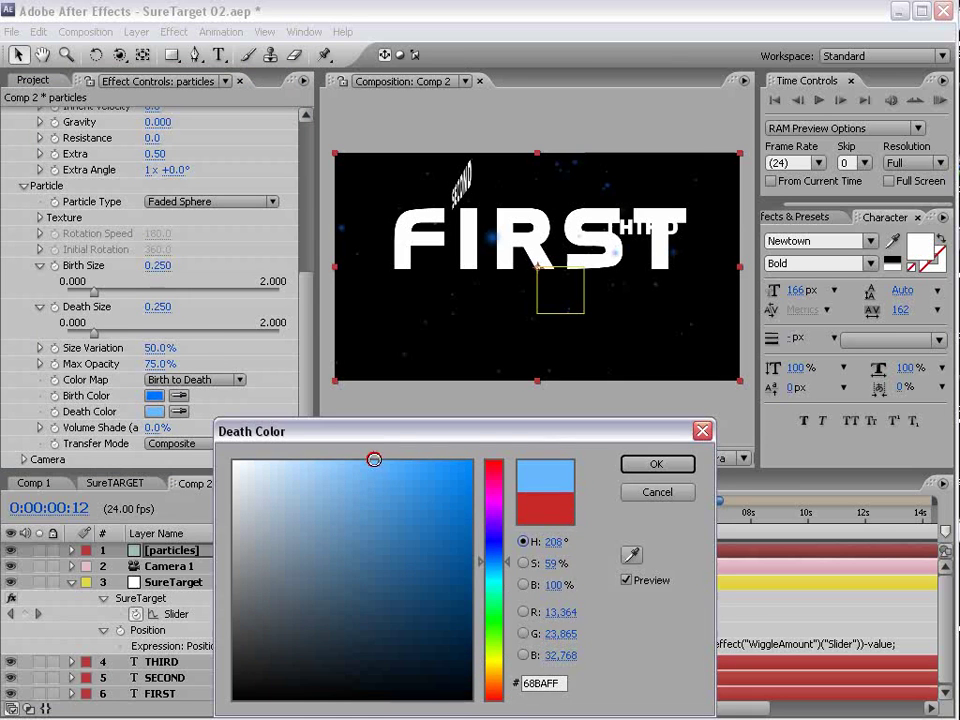
left_click(640, 464)
Step: Create another 864 × 486 pixel solid layer named "bg"
left_click(136, 32)
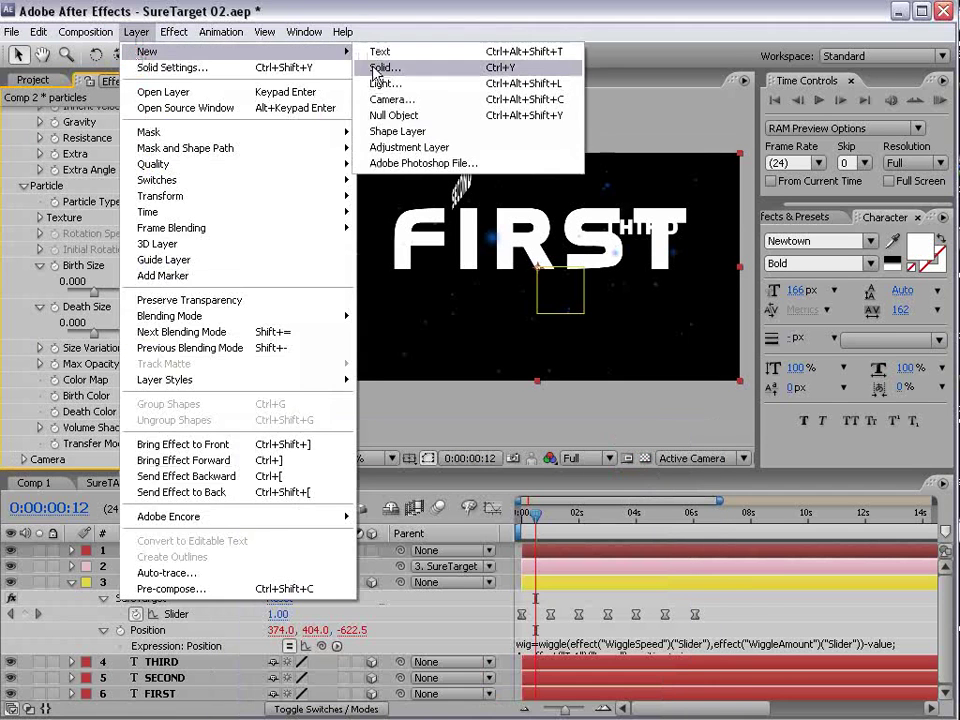
left_click(497, 311)
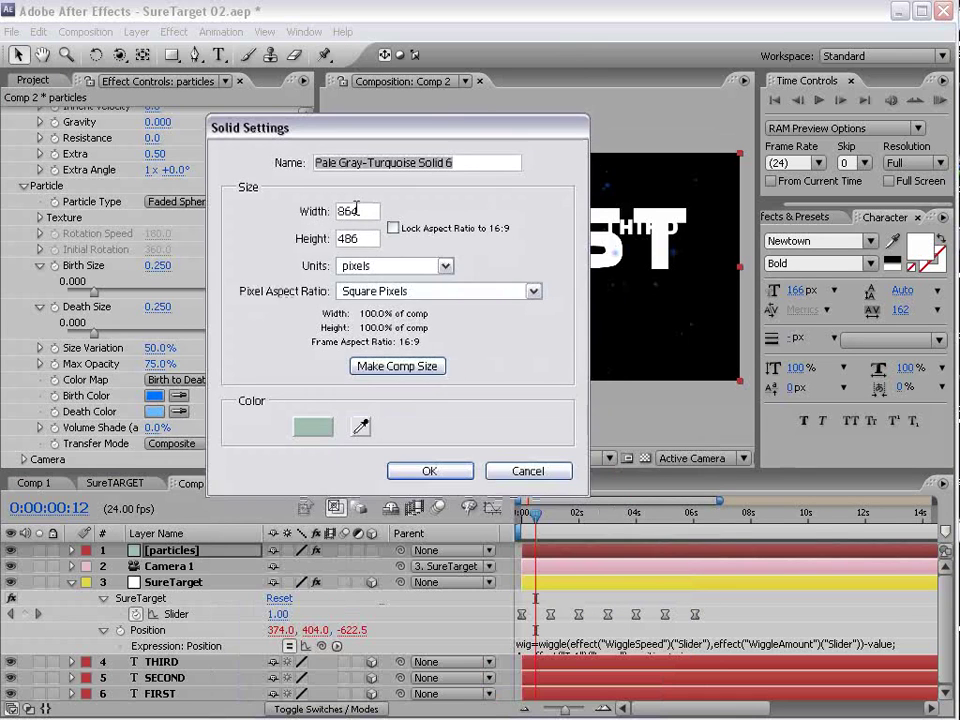
type("bg")
key("Return")
Step: Apply the Ramp effect to the bg layer and set its Ramp Shape to Radial Ramp
left_click(174, 32)
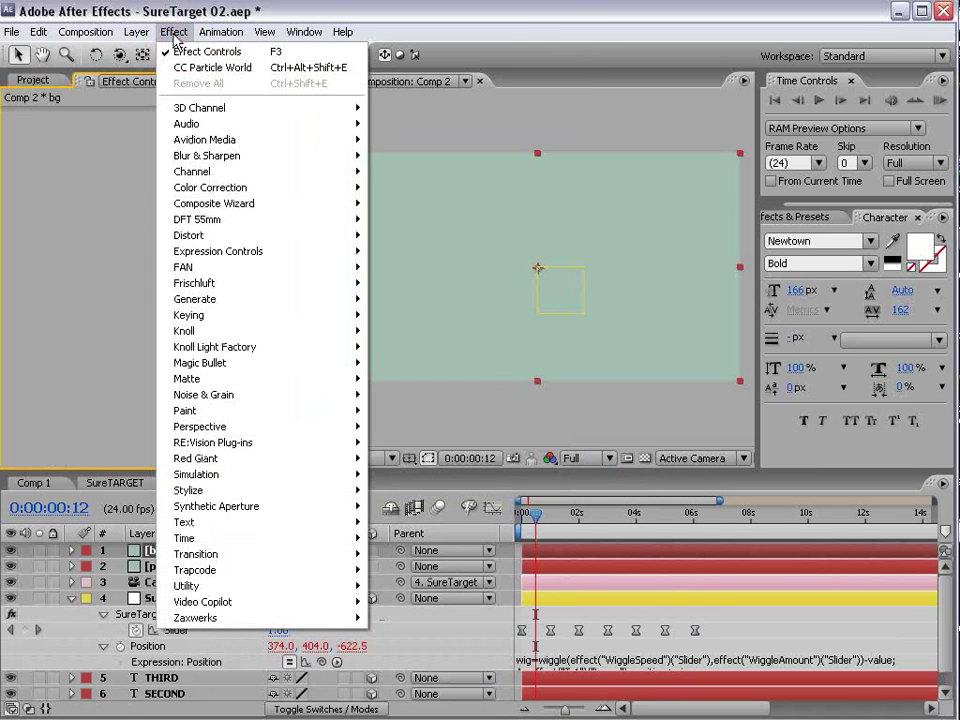
mouse_move(270, 299)
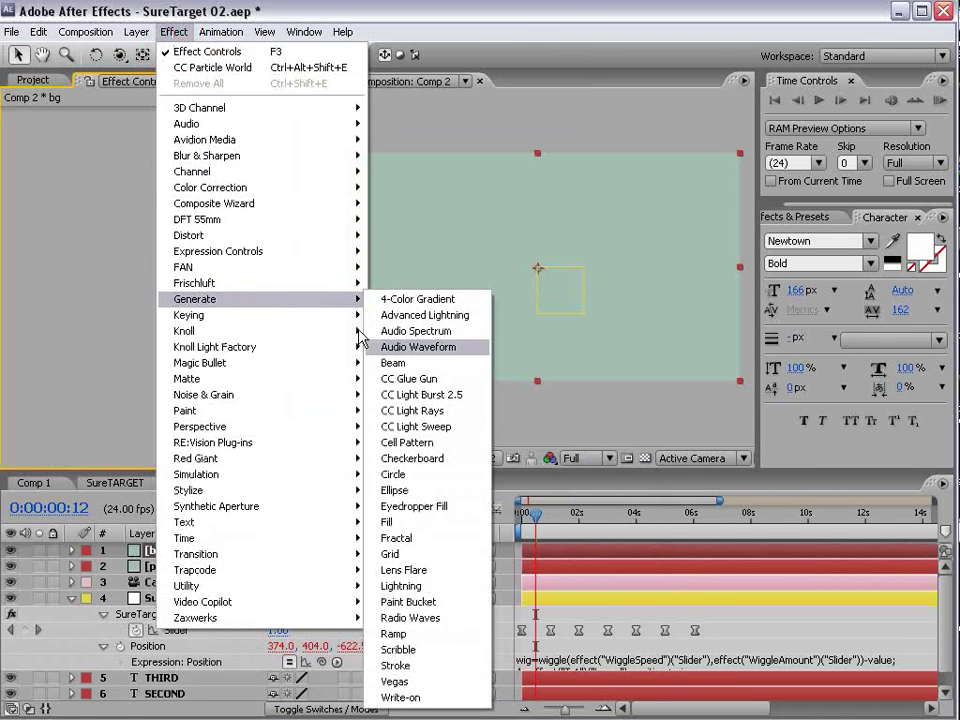
left_click(392, 632)
left_click(190, 210)
left_click(193, 227)
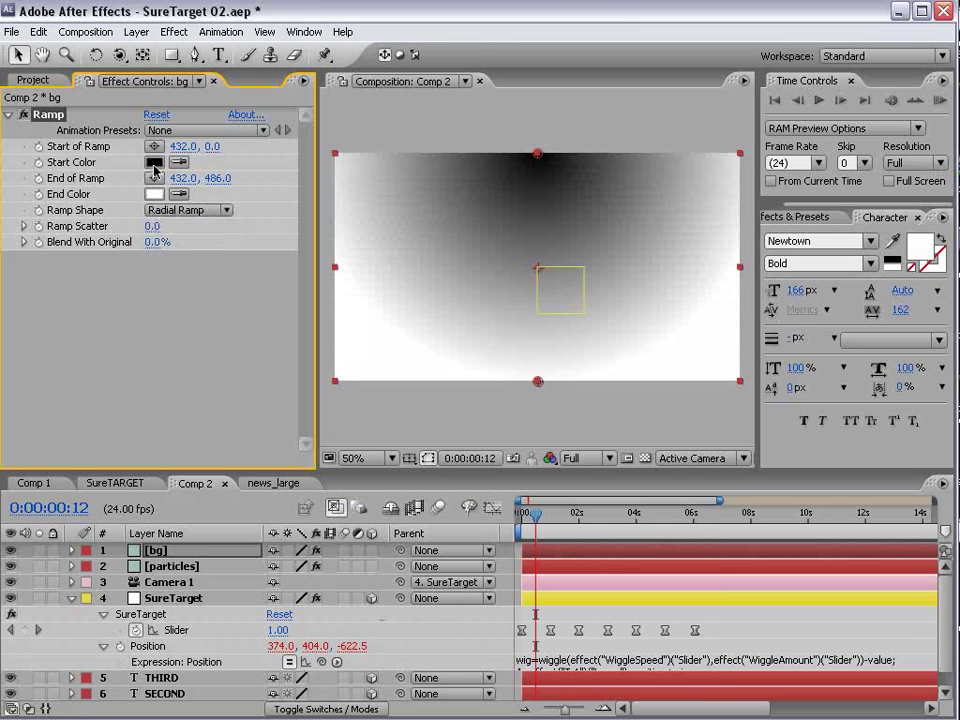
Step: Set the ramp's Start Color to a saturated medium blue
left_click(153, 162)
left_click(493, 558)
left_click(416, 504)
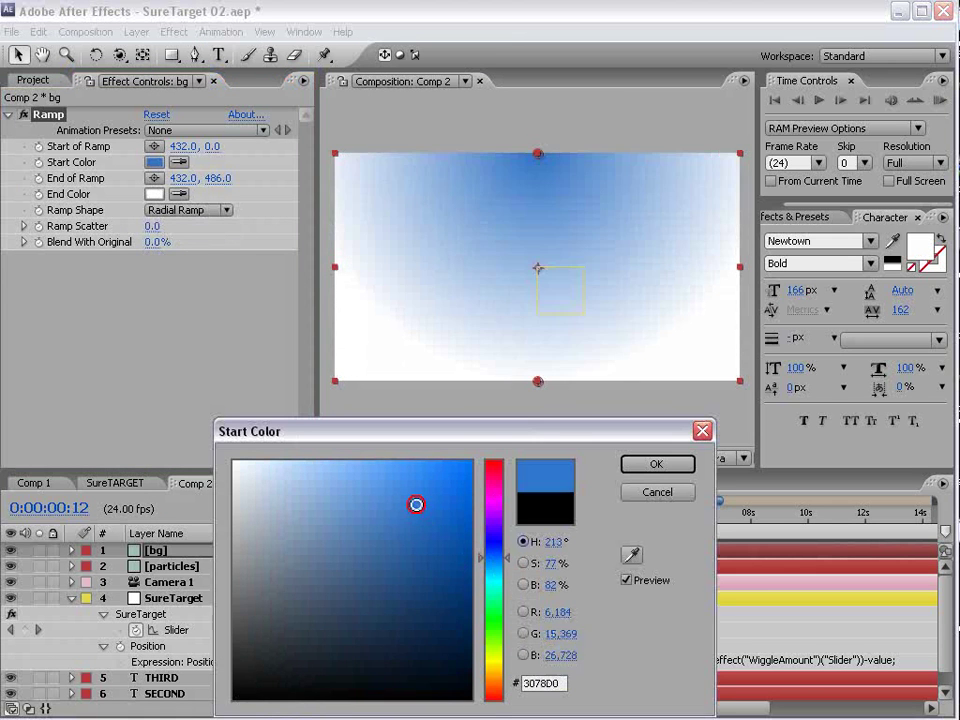
left_click_drag(416, 504, 469, 525)
left_click(662, 464)
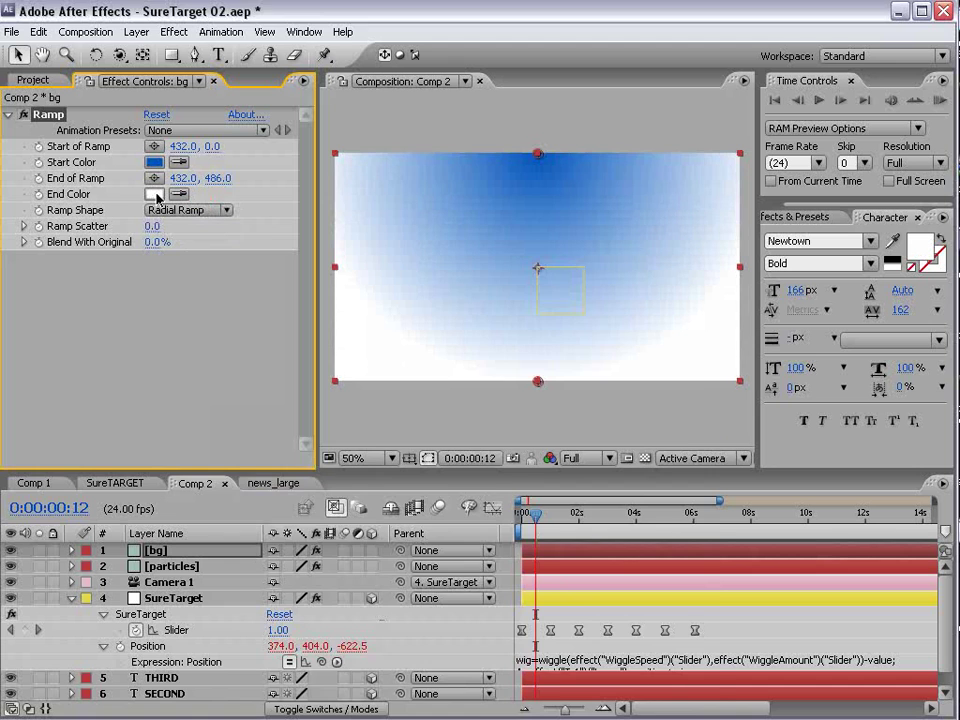
Step: Set the ramp's End Color to dark navy blue, 002656
left_click(154, 194)
left_click(492, 561)
left_click_drag(466, 615, 470, 619)
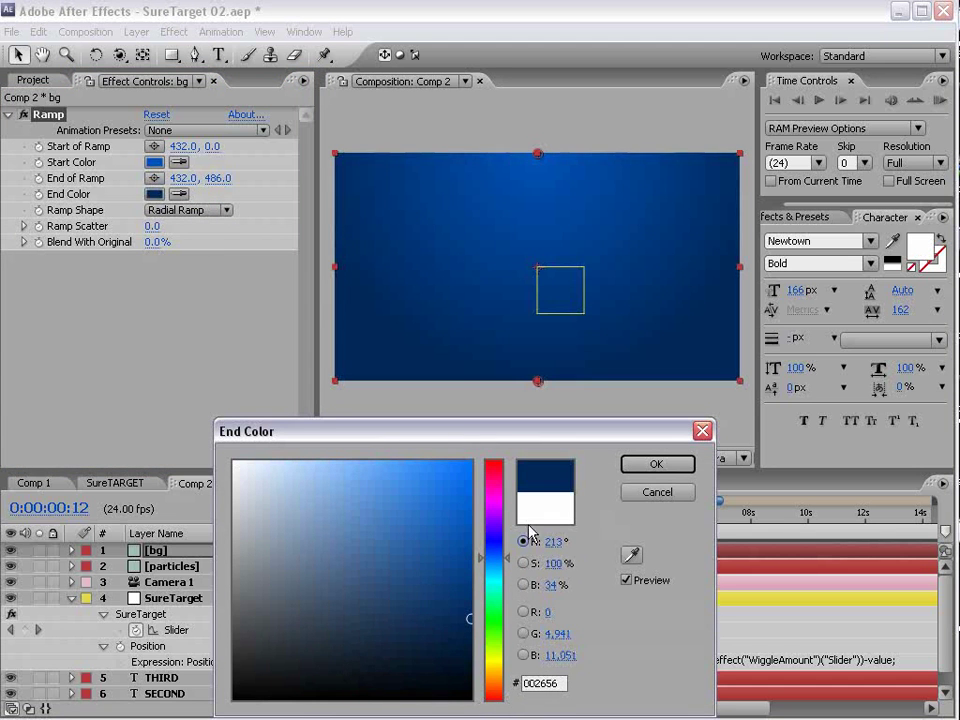
left_click(660, 464)
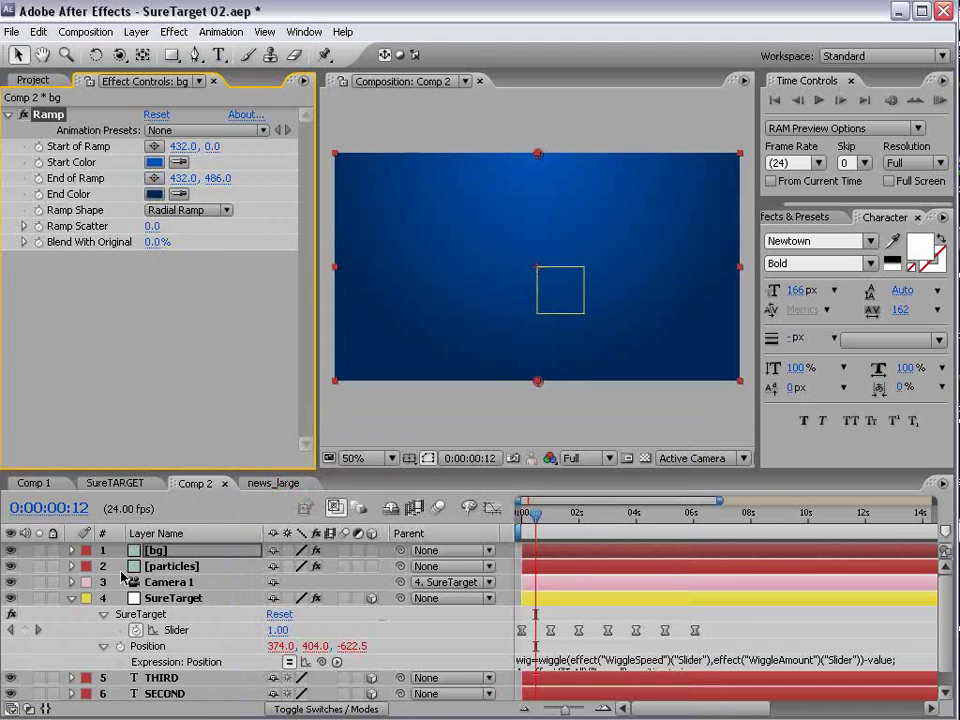
Step: Collapse the SureTarget layer, move the bg layer below all other layers and return to 0:00:00:00
left_click(72, 606)
left_click_drag(155, 550, 160, 660)
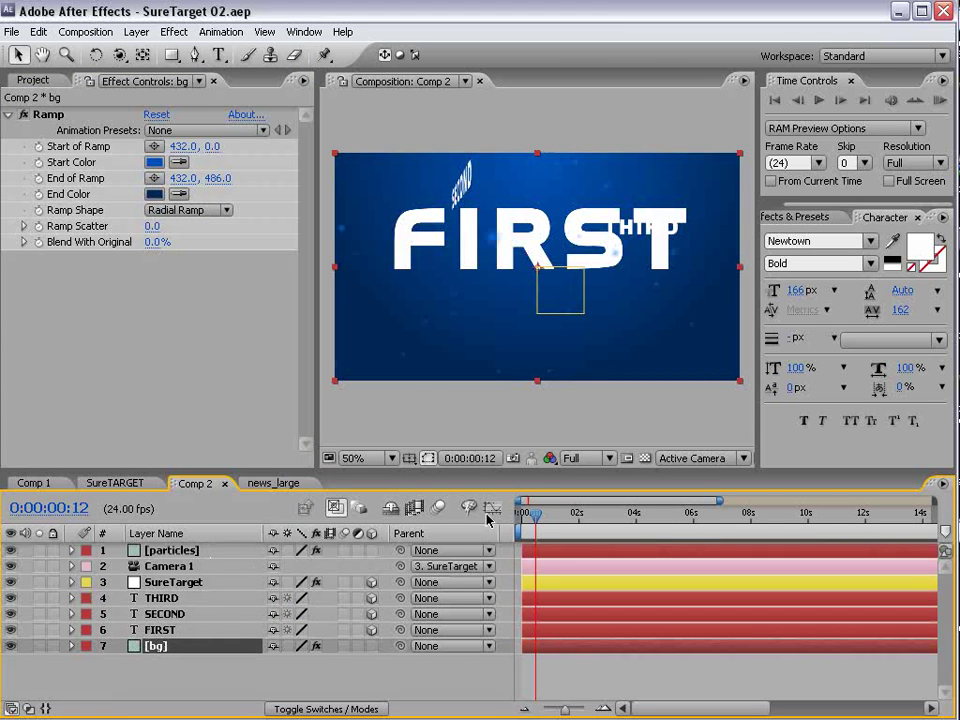
left_click_drag(532, 514, 521, 514)
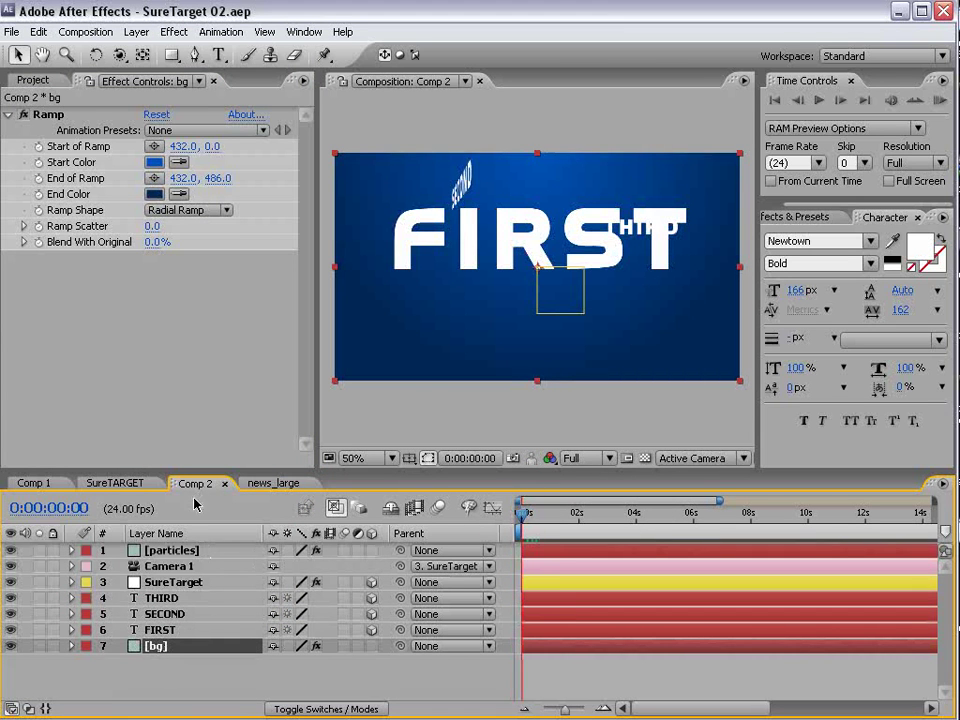
Step: Show the SureTarget layer's animated properties and compress its Slider keyframes proportionally so the last one falls at 0:00:04:00
left_click(173, 584)
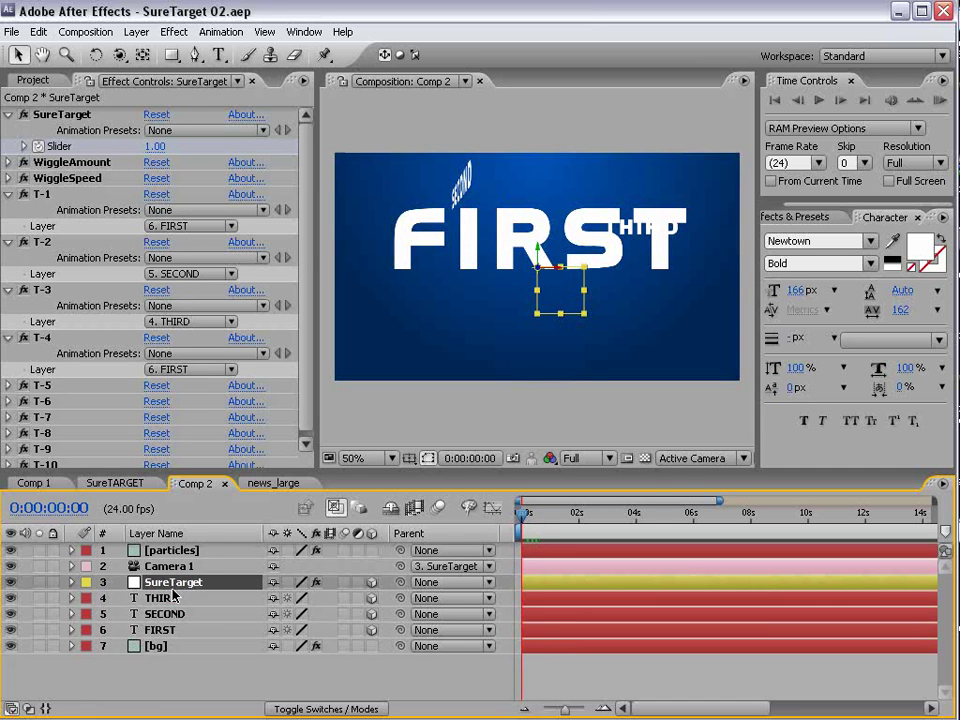
key("u")
left_click_drag(530, 522, 541, 547)
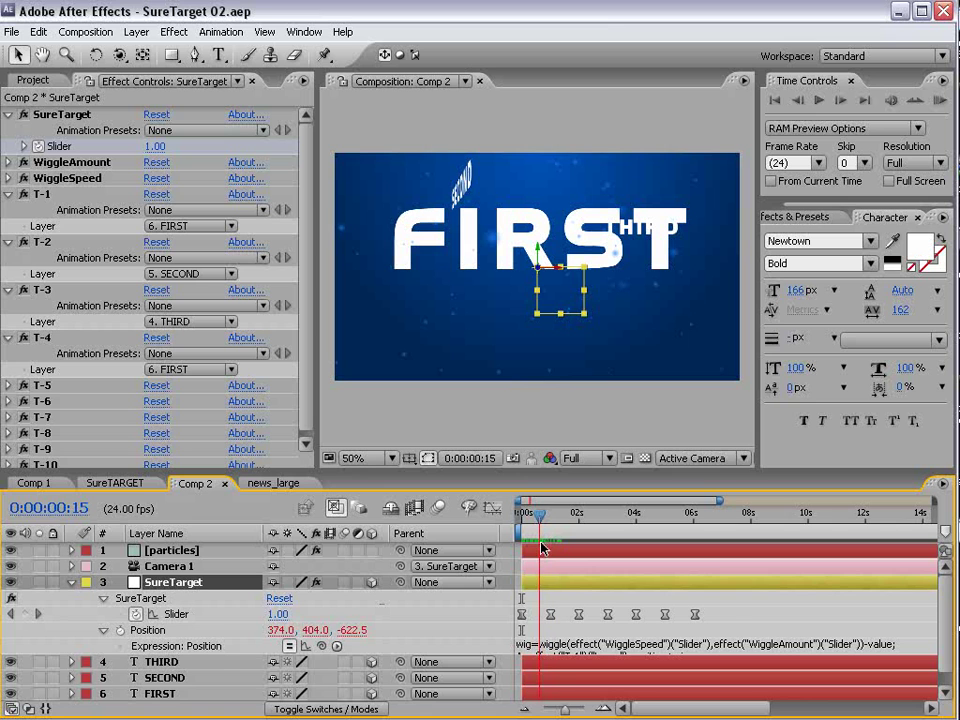
left_click_drag(722, 617, 516, 620)
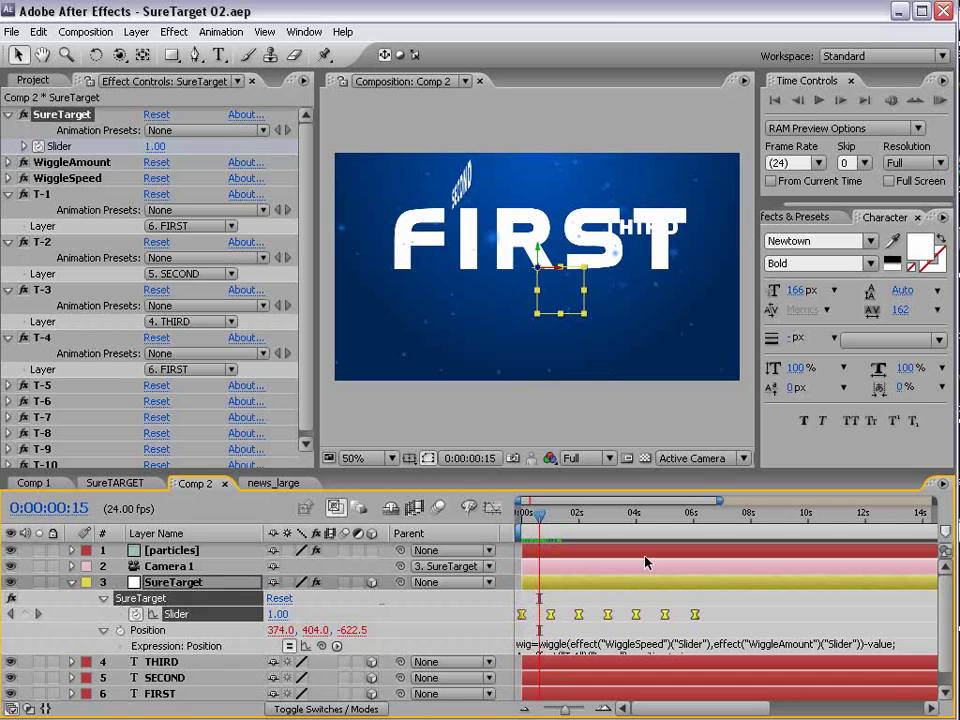
left_click_drag(695, 617, 637, 626)
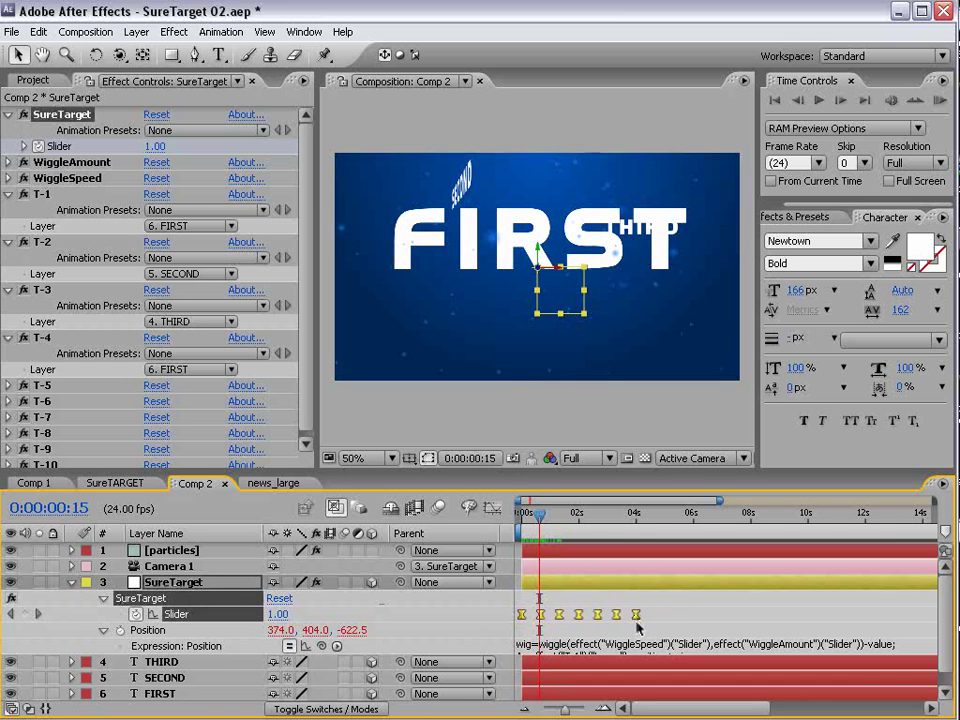
Step: End the work area at 0:00:04:00 and return to the start of the composition
left_click_drag(641, 514, 641, 516)
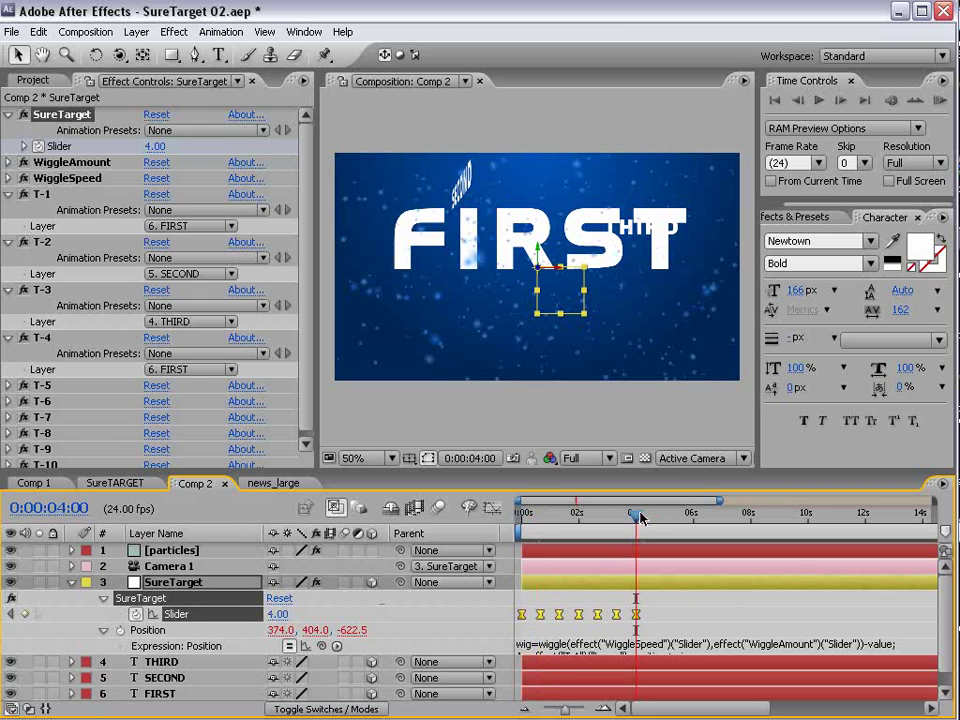
key("n")
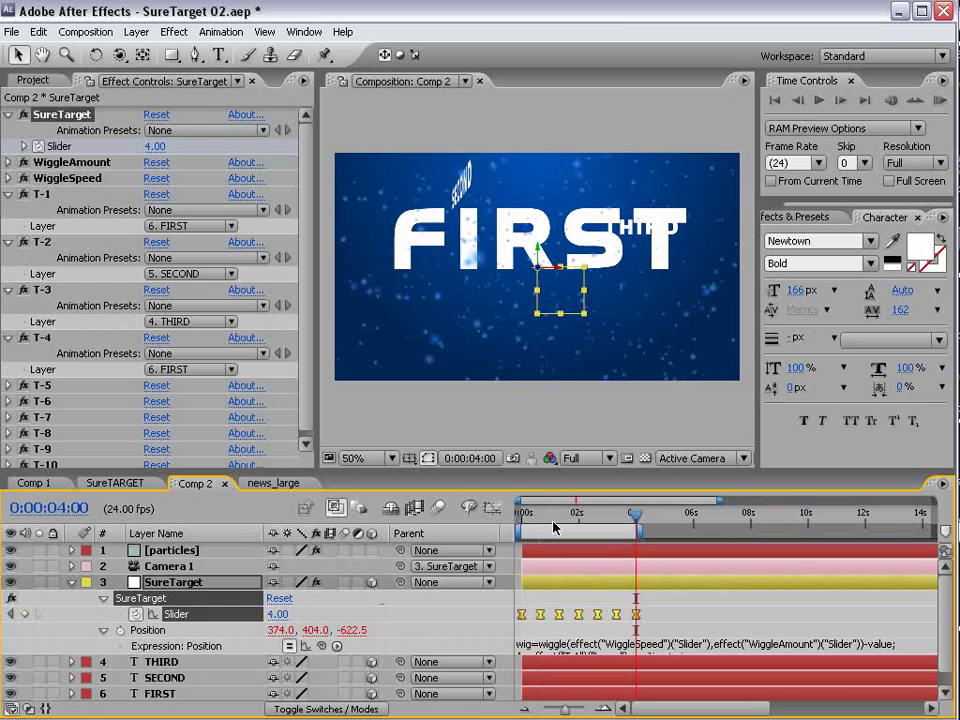
key("Home")
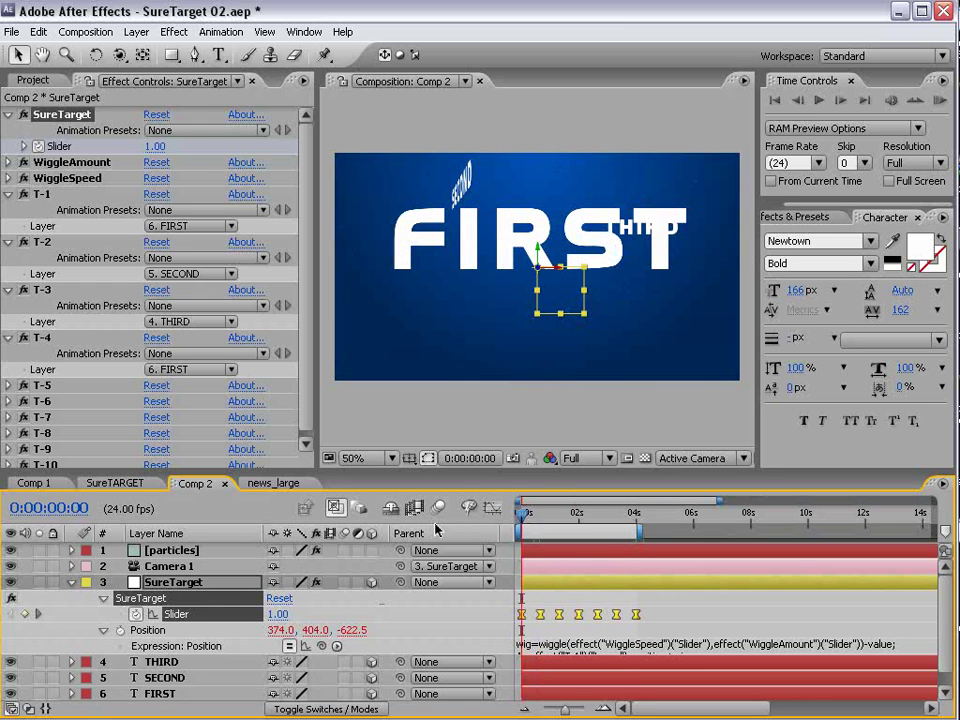
Step: Shift the particles layer earlier in time so particles already fill the first frame, and RAM preview the work area
left_click(568, 551)
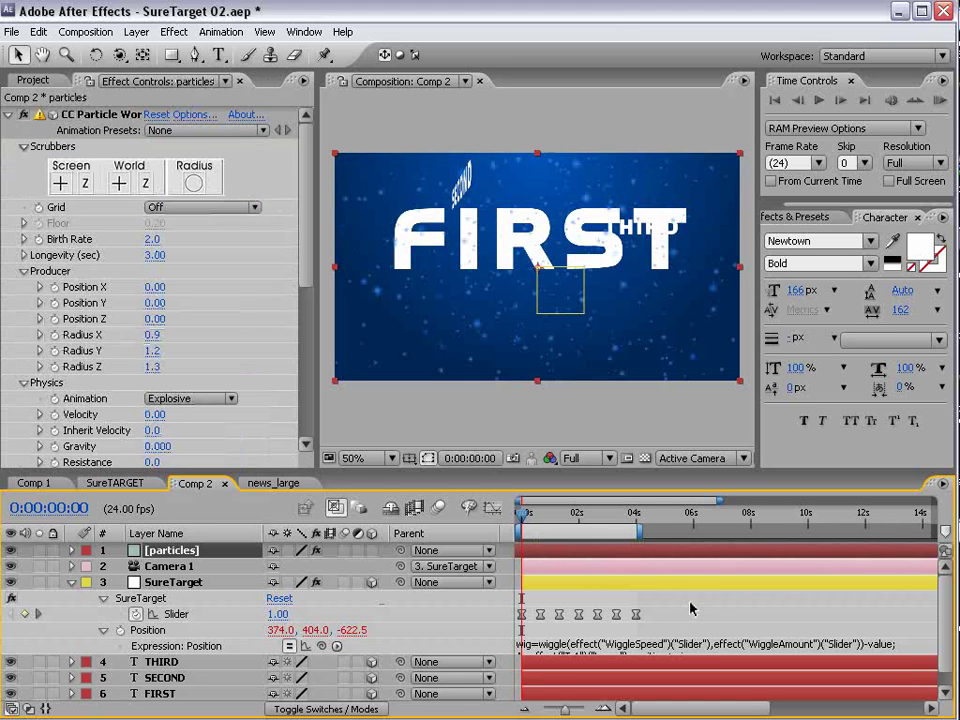
key("KP_0")
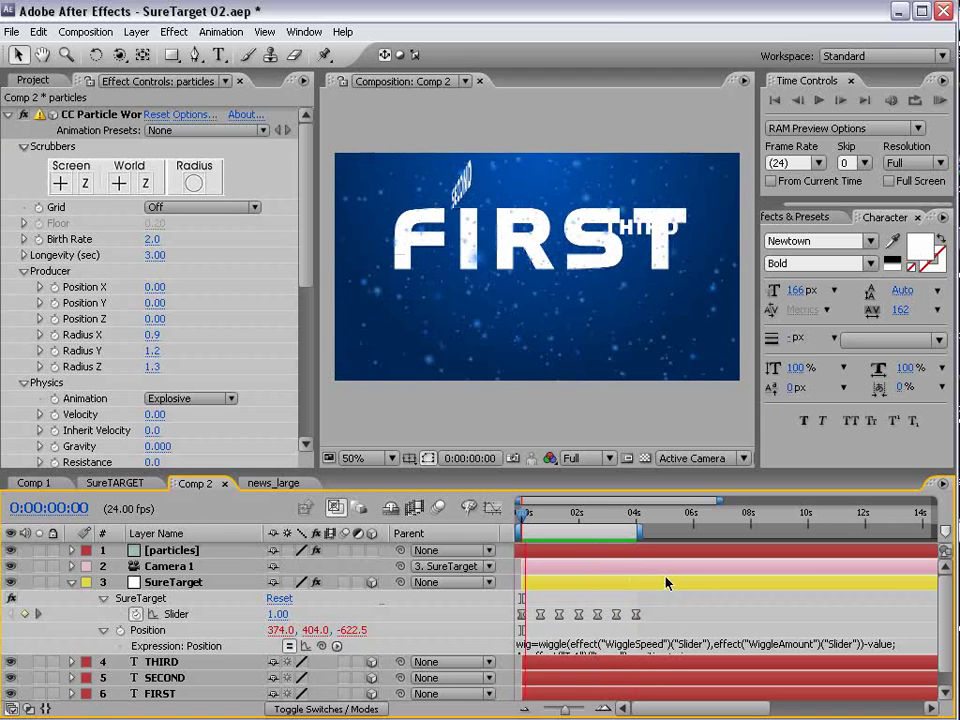
left_click(664, 584)
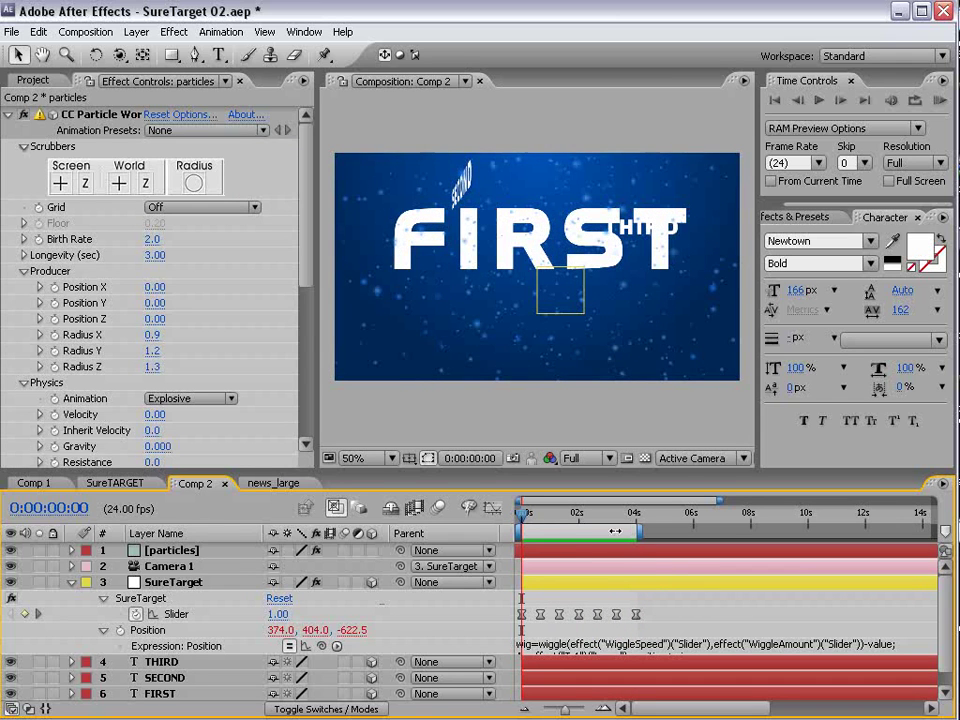
Step: Lock the particles layer and rotate the SECOND text layer further about its vertical axis so it stands side-on to the FIRST text
left_click_drag(527, 528, 571, 510)
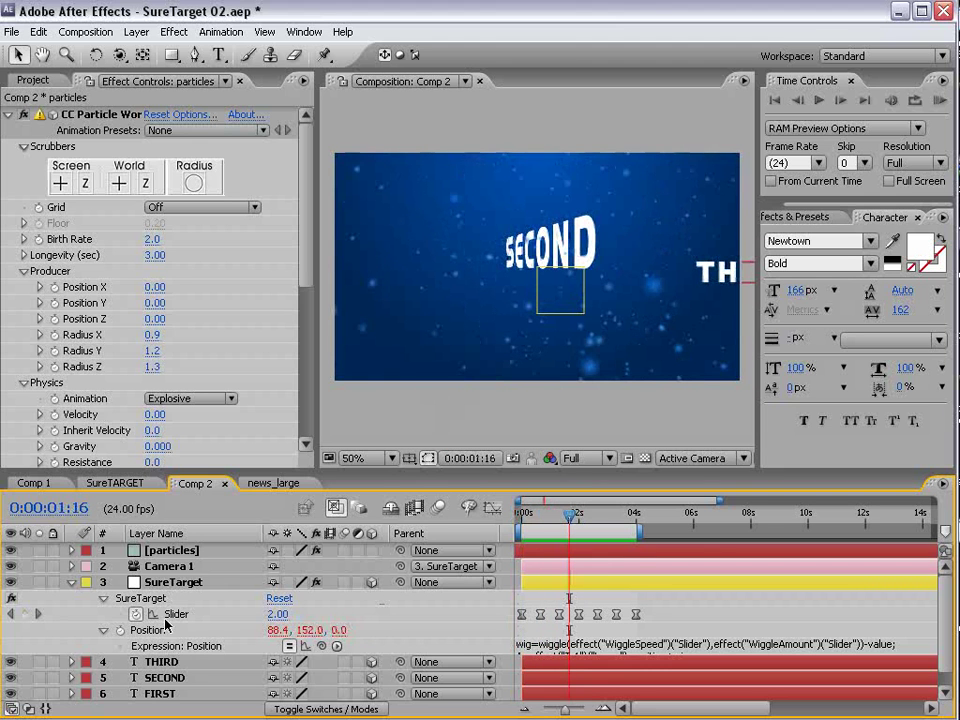
left_click(540, 245)
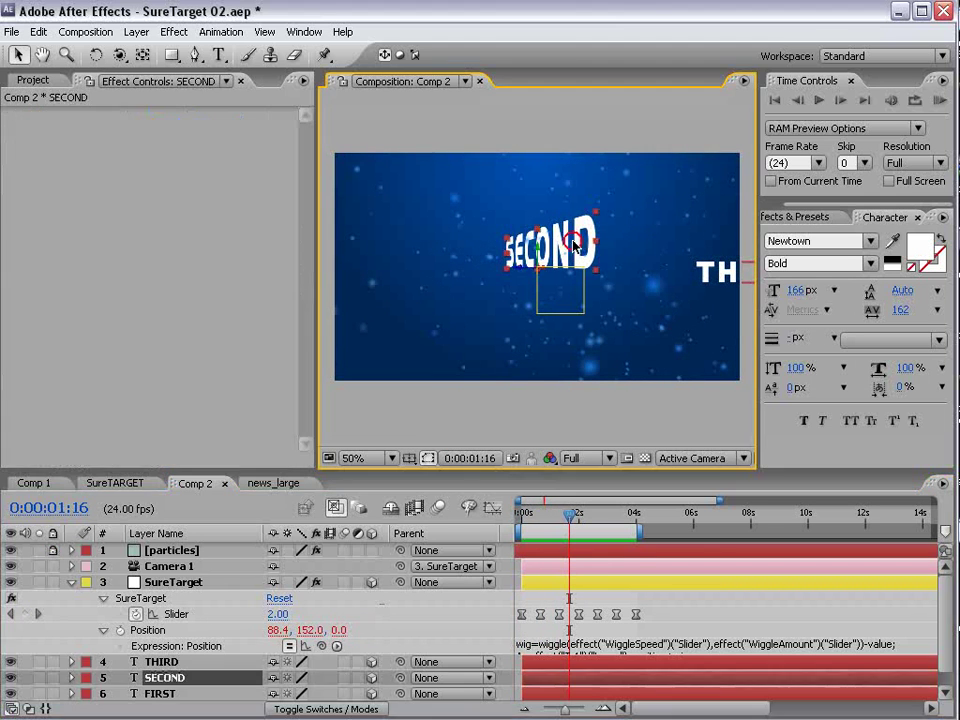
key("w")
left_click_drag(537, 252, 553, 308)
Step: Reveal the SureTarget layer's rotation properties and add an Orientation keyframe at 0:00:00:16, on the second Slider keyframe
key("=")
left_click_drag(632, 598, 540, 565)
scroll(651, 561, "left", 3)
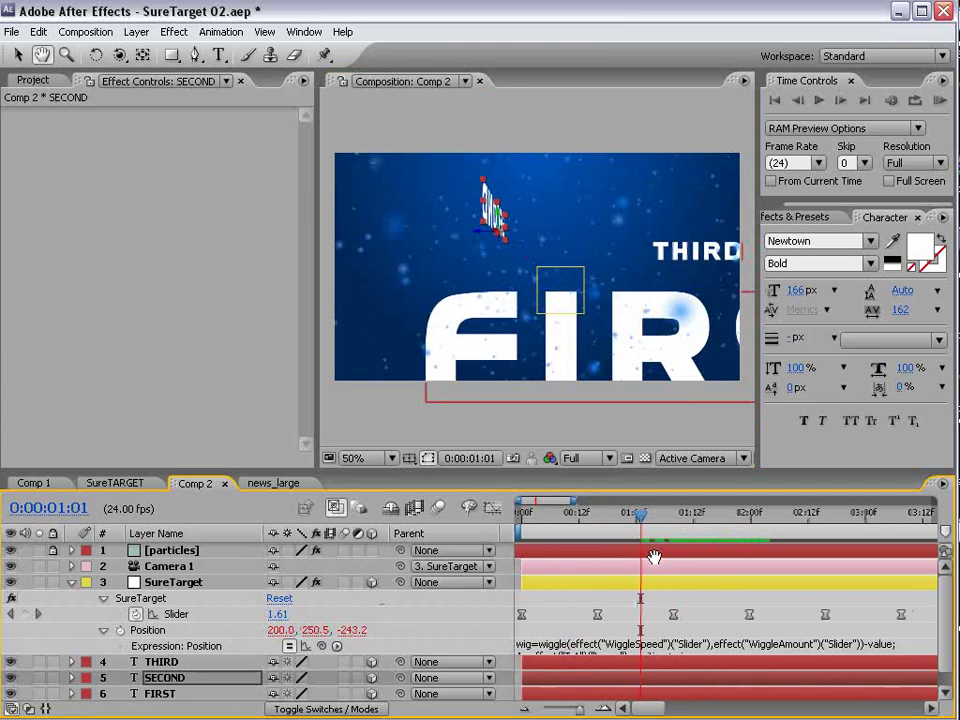
left_click_drag(628, 514, 598, 565)
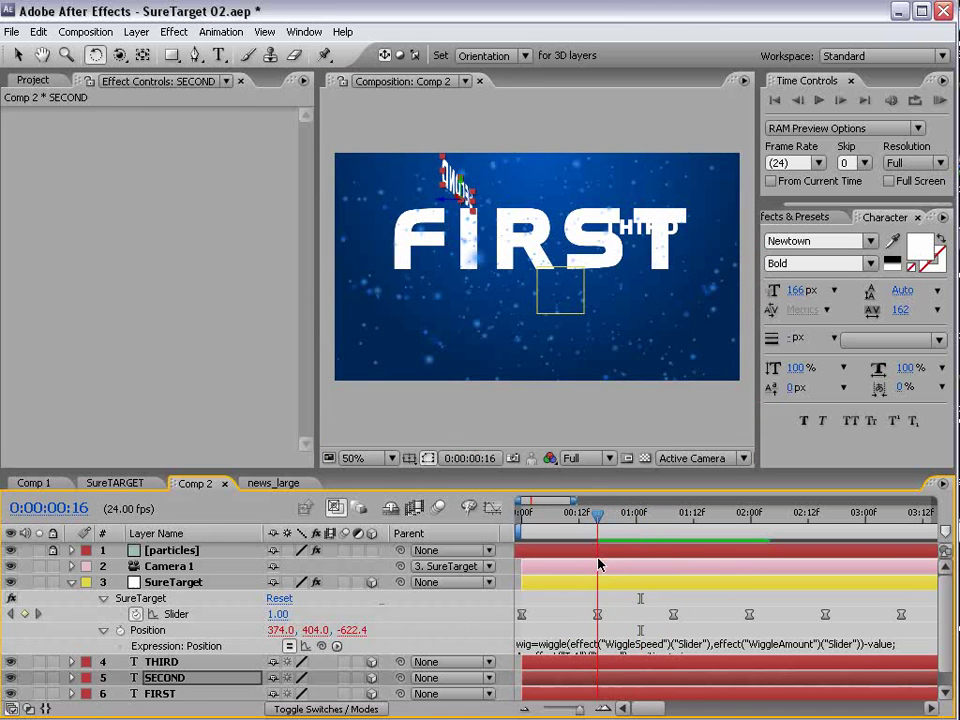
left_click(597, 614)
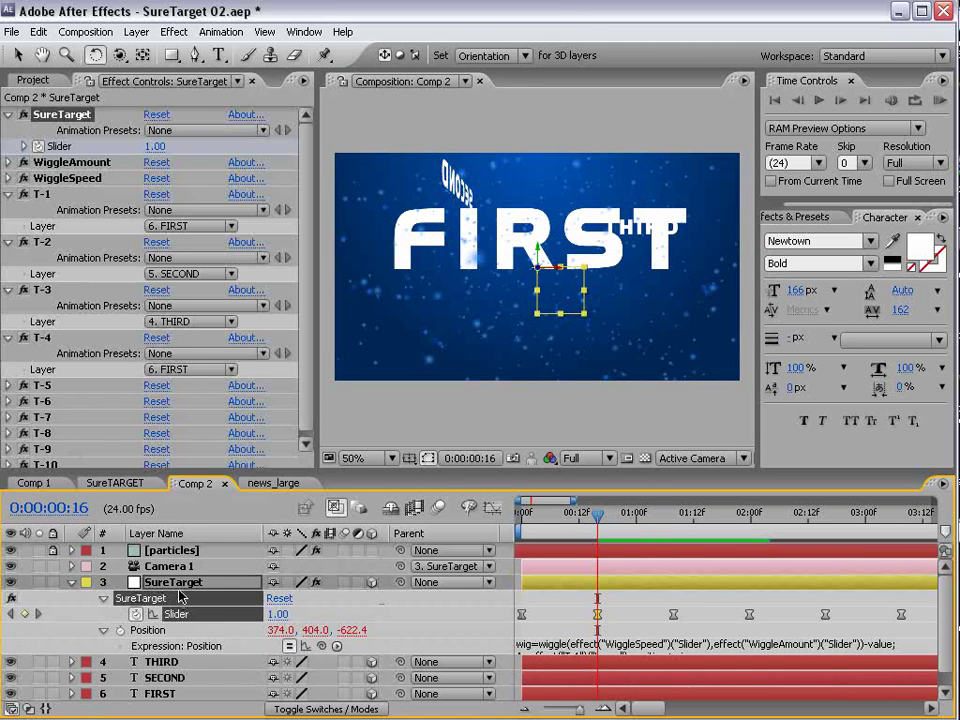
key("shift+r")
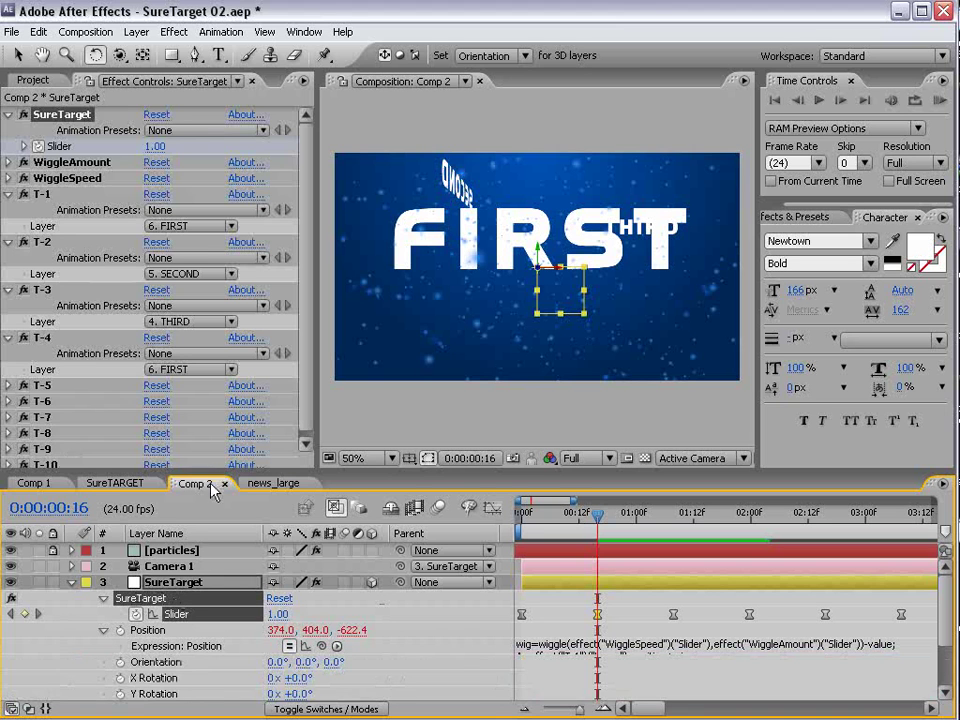
left_click_drag(212, 472, 212, 438)
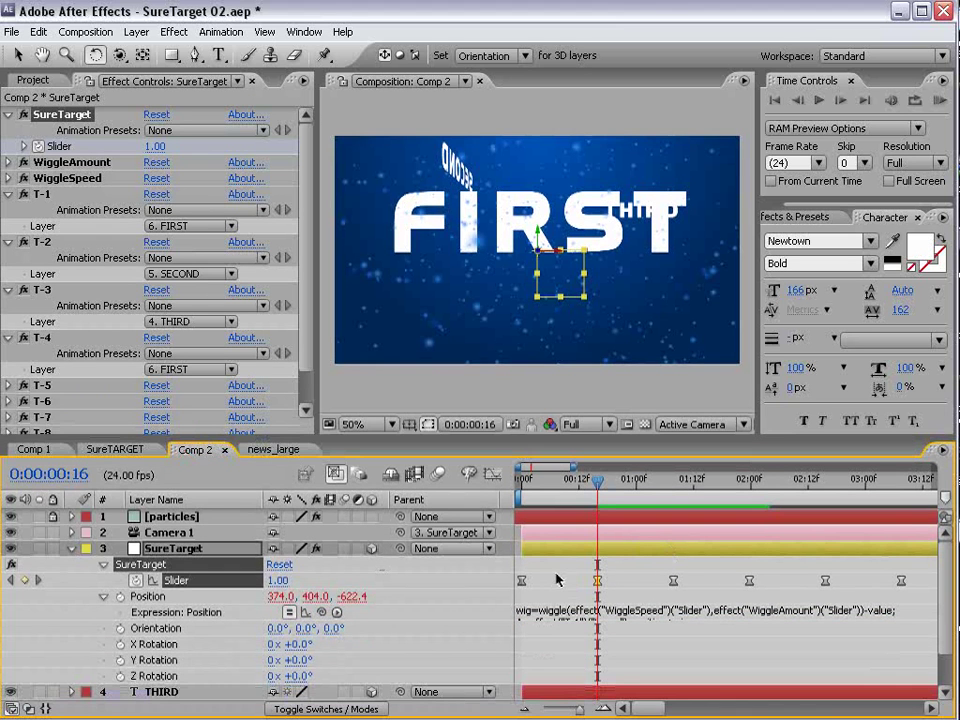
left_click(120, 628)
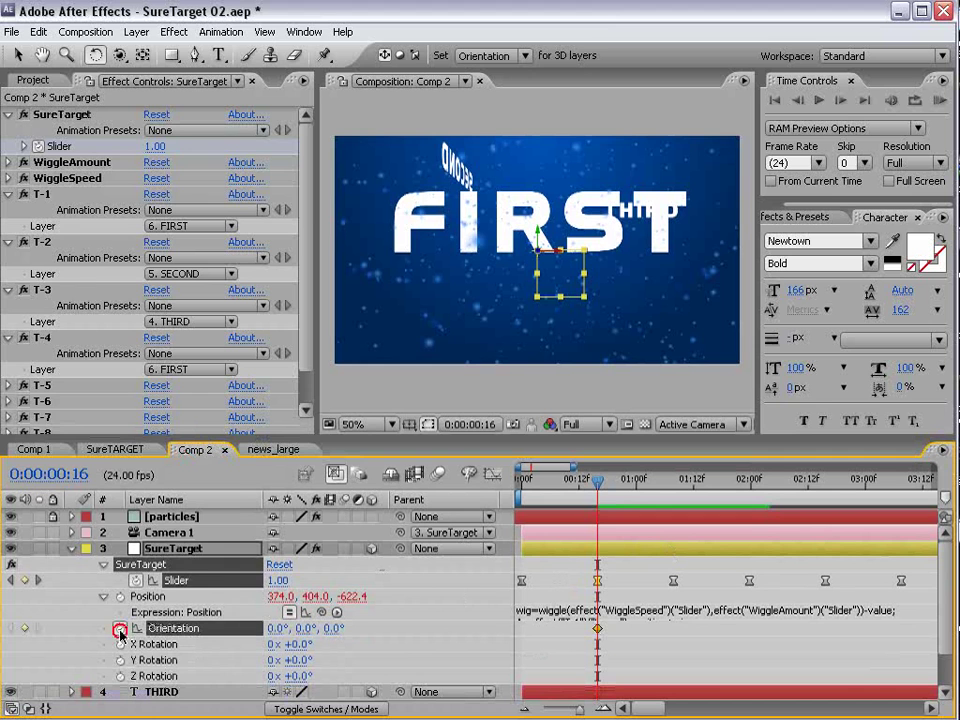
Step: Rotate SureTarget to a Y orientation of 90° at 0:00:01:08 and hold it with another Orientation keyframe at 0:00:02:00
left_click_drag(598, 488, 672, 490)
left_click(688, 551)
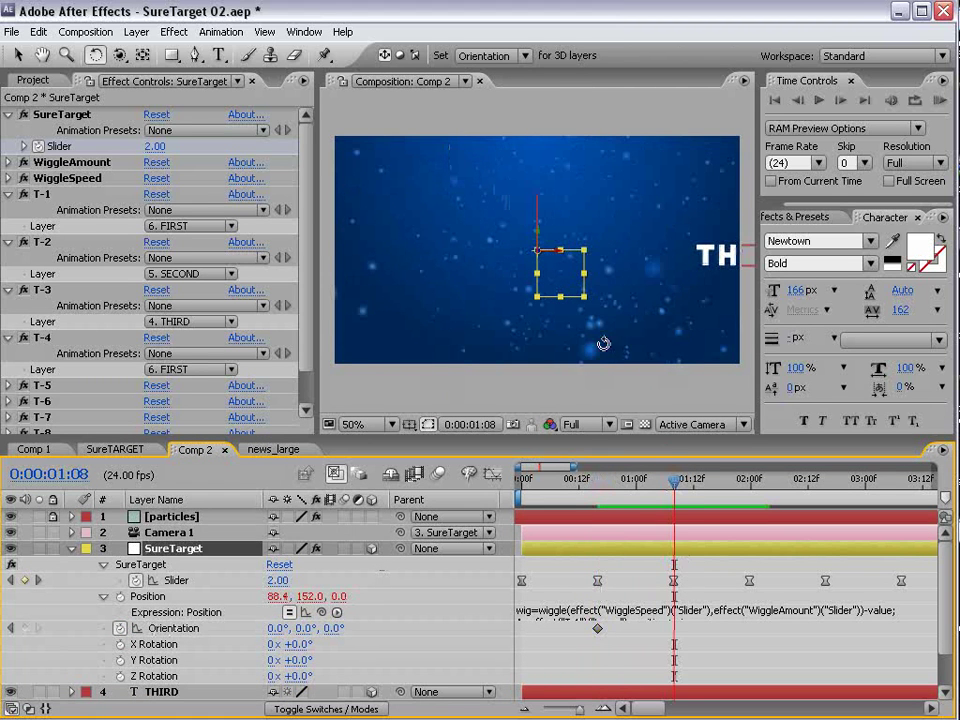
left_click_drag(537, 240, 508, 250)
left_click_drag(503, 252, 557, 272)
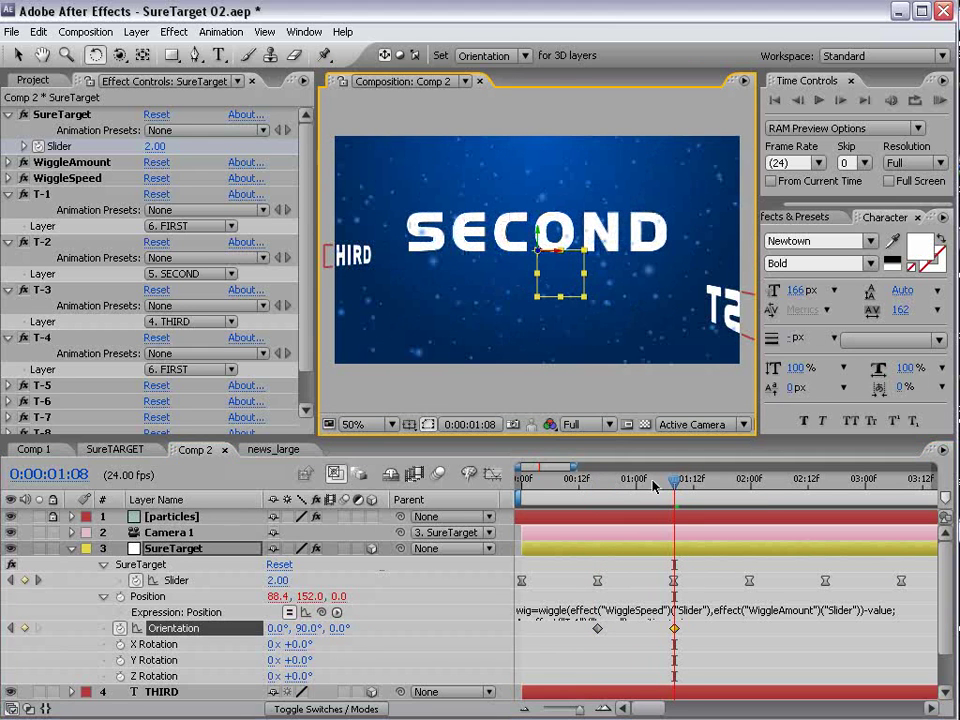
left_click_drag(724, 491, 751, 487)
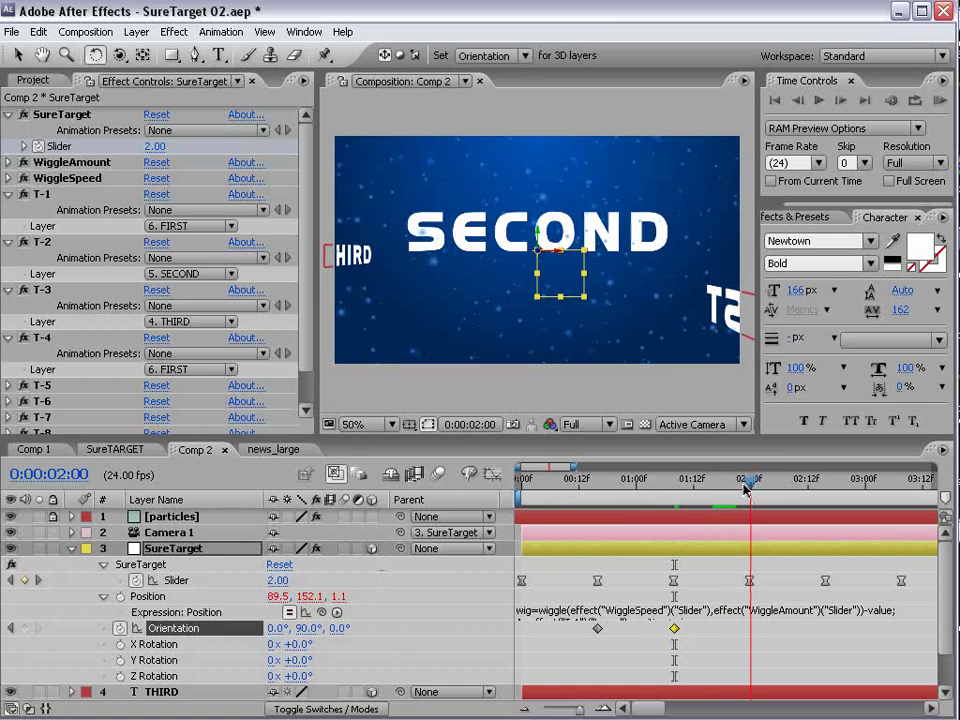
left_click(24, 629)
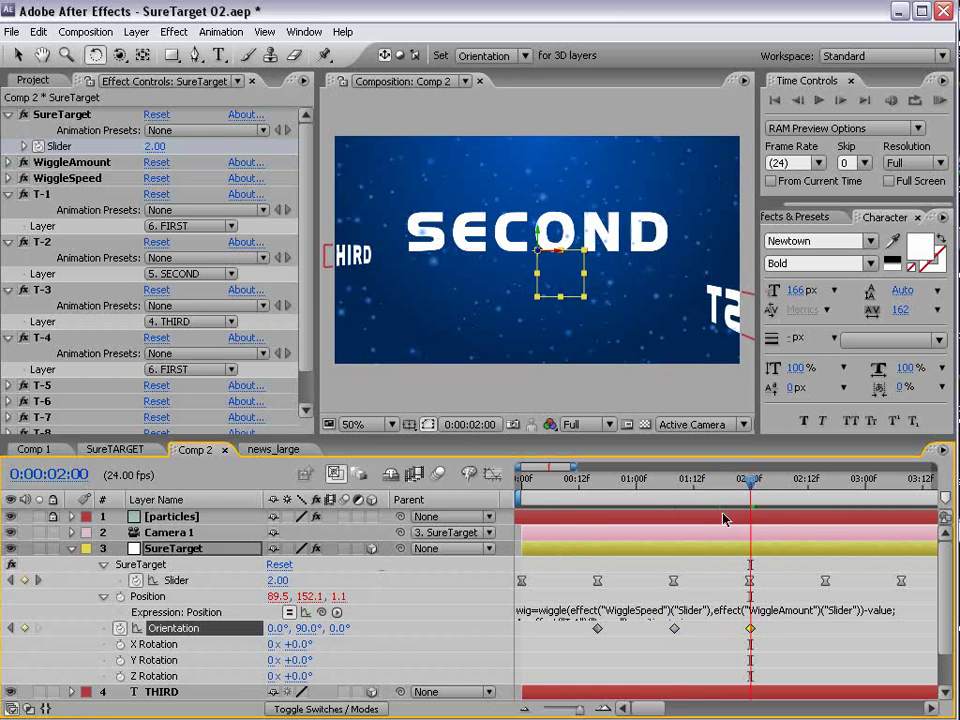
Step: Place the fifth Slider keyframe at 0:00:02:15 and set SureTarget's Y orientation back to 0° there
left_click_drag(751, 486, 824, 494)
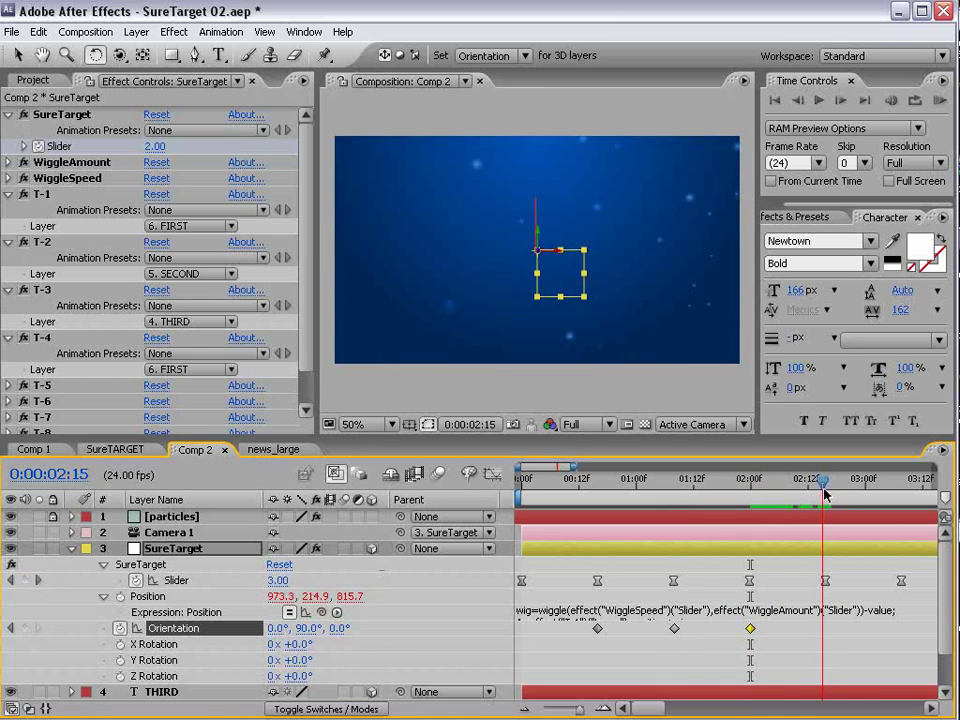
left_click(822, 580)
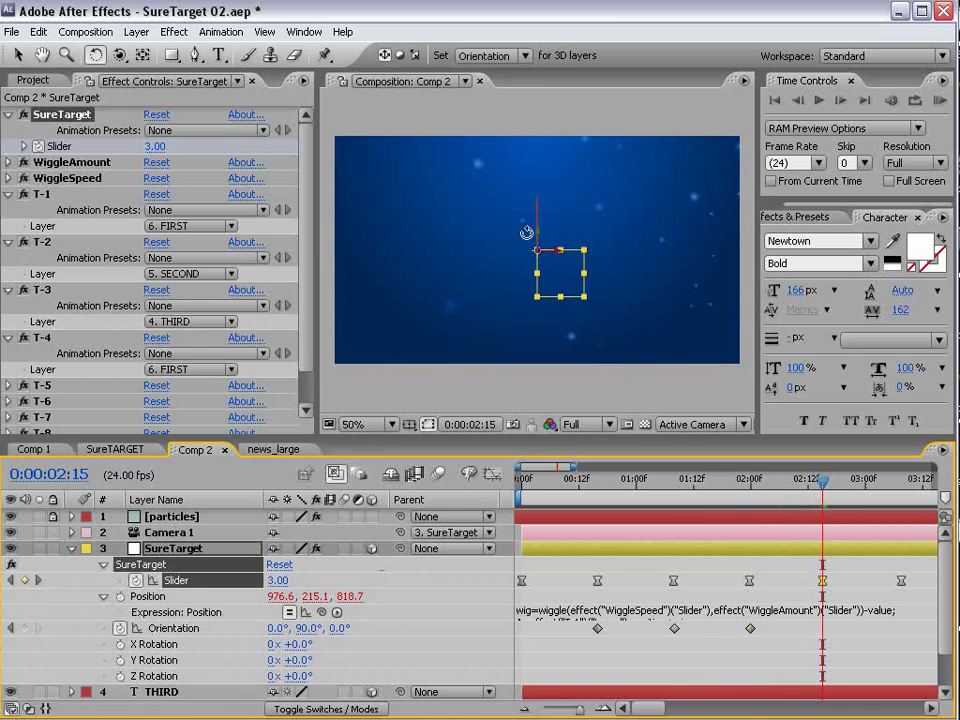
left_click_drag(303, 628, 303, 628)
key("Return")
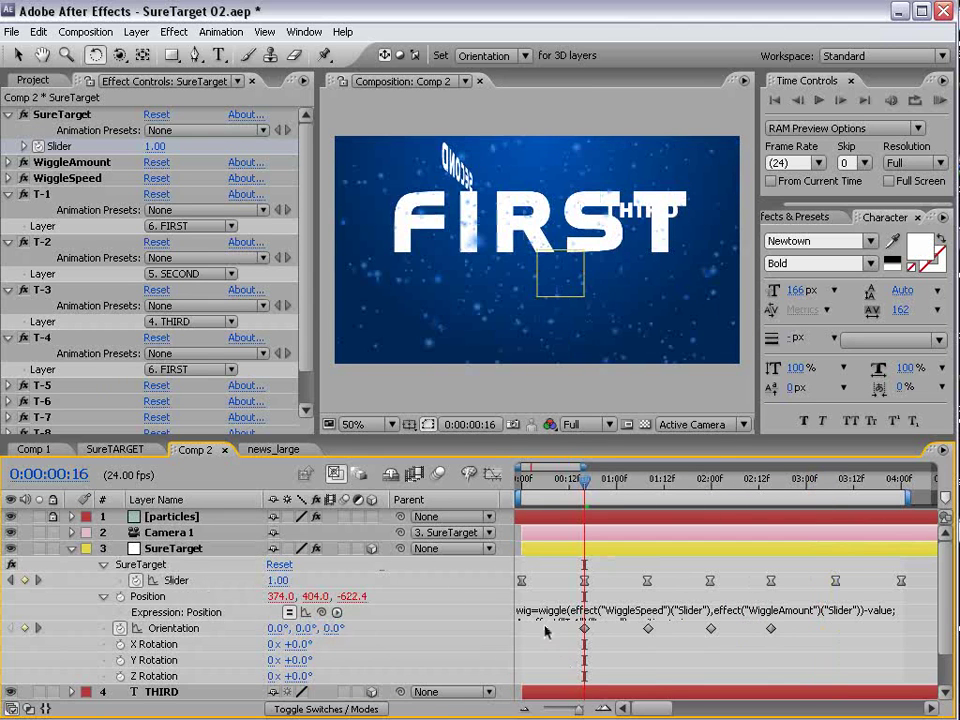
Step: Apply Easy Ease to all four SureTarget Orientation keyframes and check the eased camera turn
left_click_drag(545, 630, 772, 651)
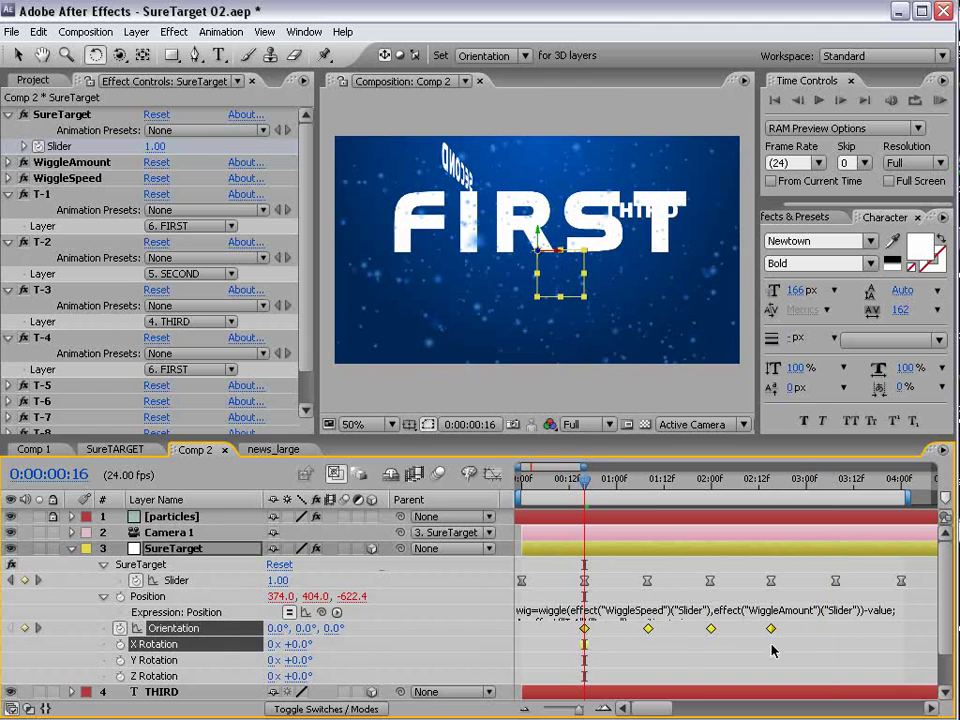
left_click(588, 644)
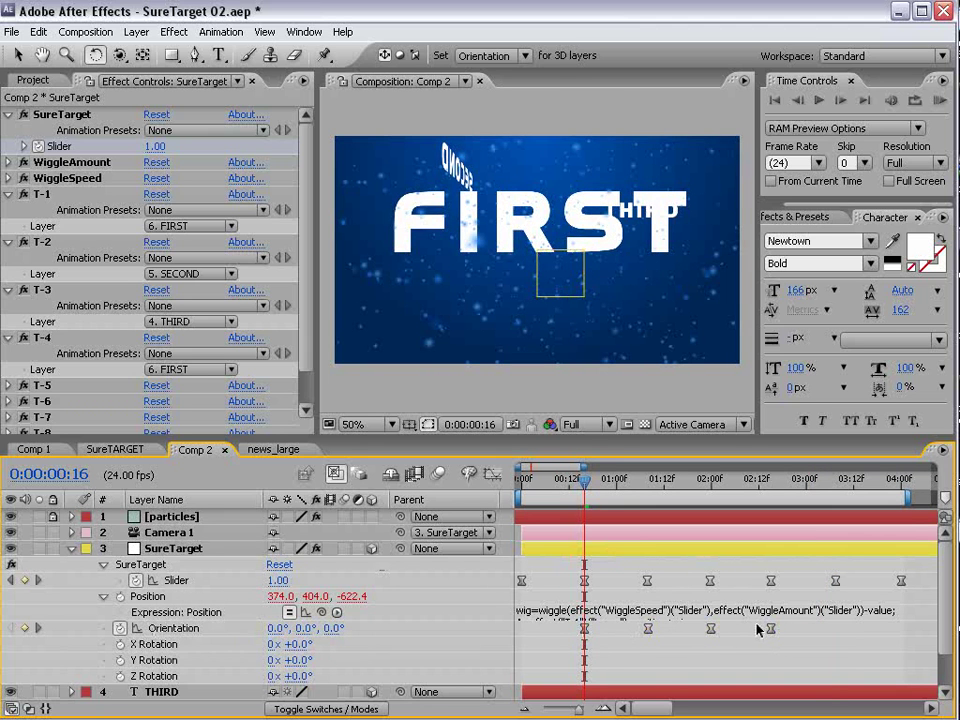
key("Page_Up")
key("Page_Up")
key("Page_Up")
key("Page_Up")
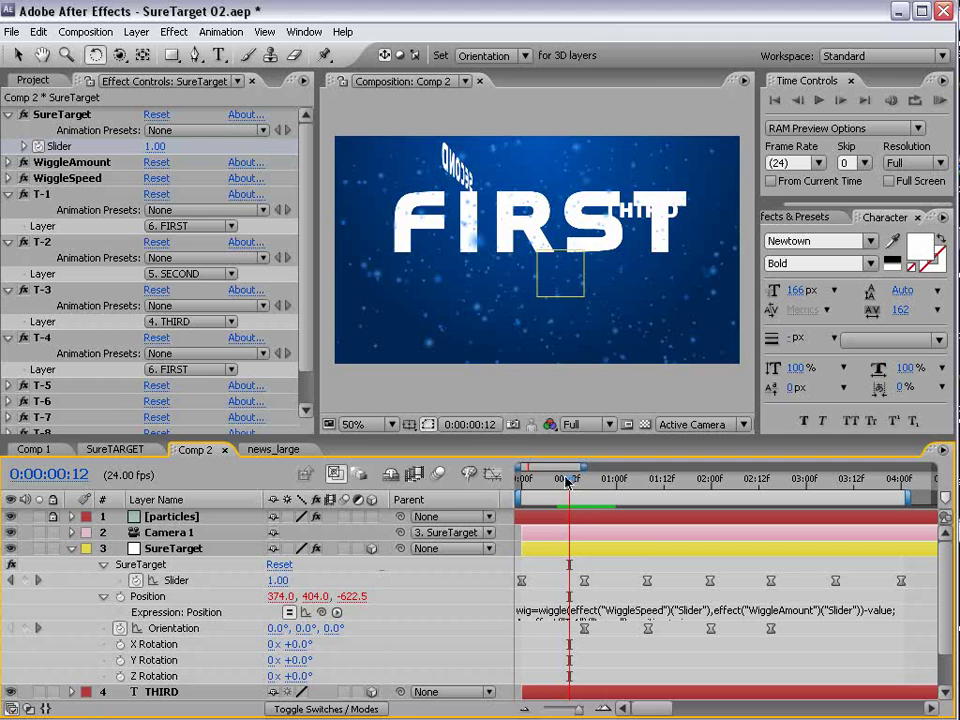
left_click_drag(566, 482, 557, 550)
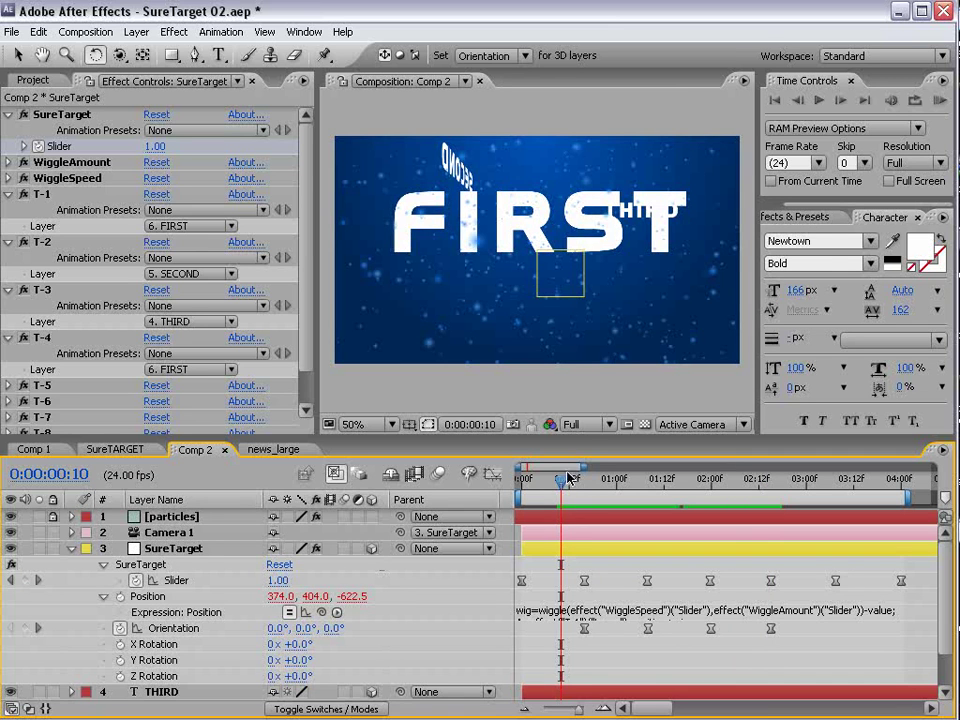
Step: At 0:00:01:08, move the SECOND text layer in 3D space to about Y -200 and Z 80
left_click_drag(568, 479, 644, 487)
key("v")
left_click(449, 228)
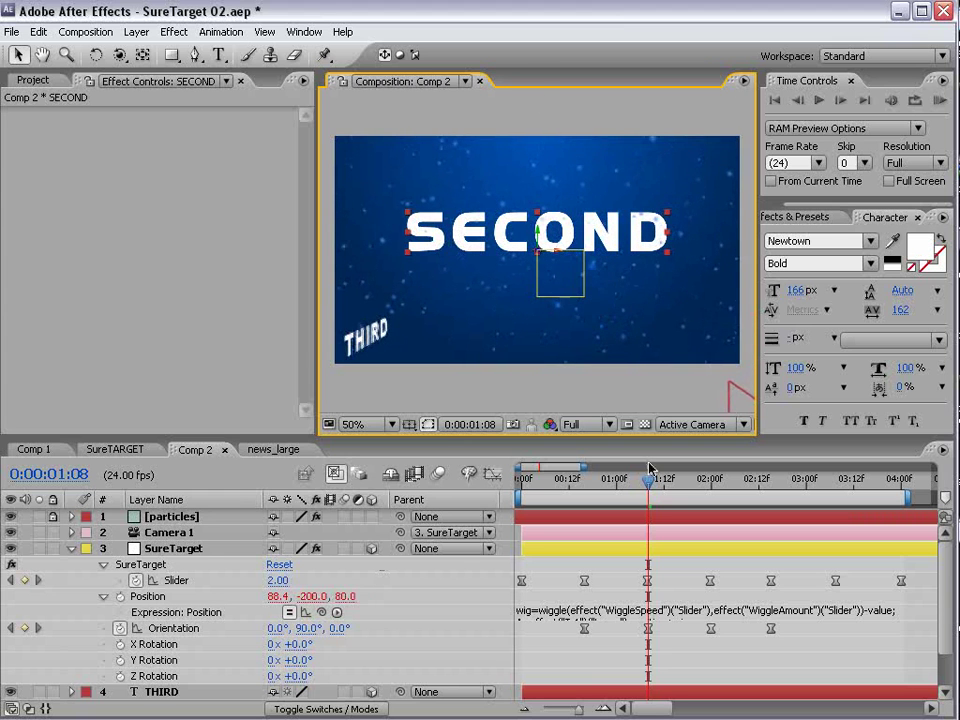
Step: At 0:00:02:15, move the THIRD text layer to about X 1165, Y 203, preview the move and return to 0:00:00:00
left_click_drag(636, 489, 767, 593)
left_click(630, 238)
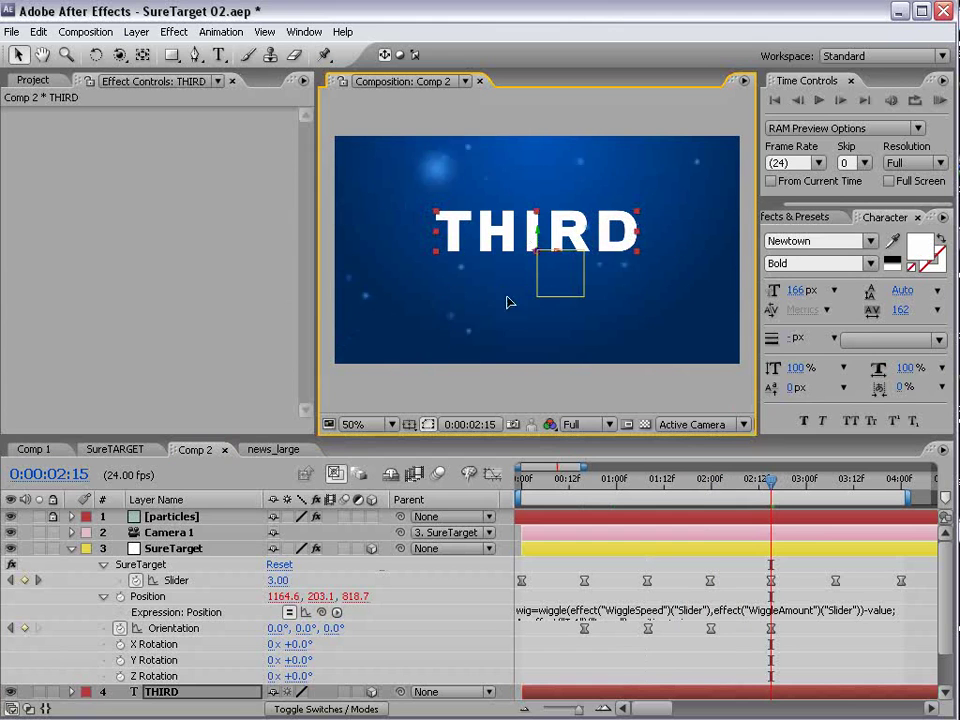
key("KP_0")
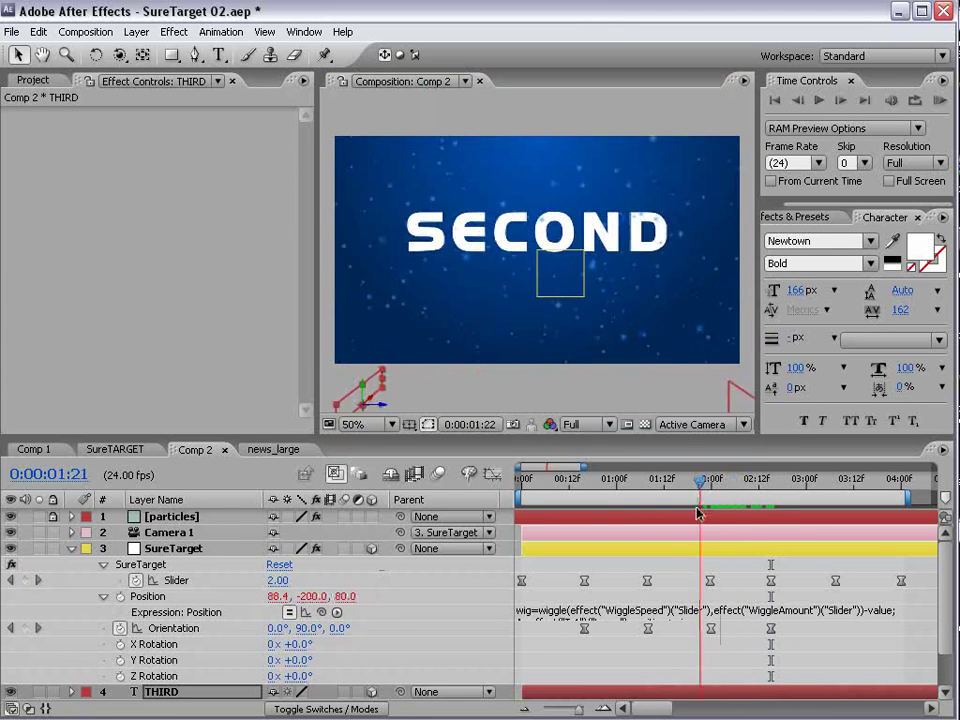
left_click_drag(772, 497, 522, 546)
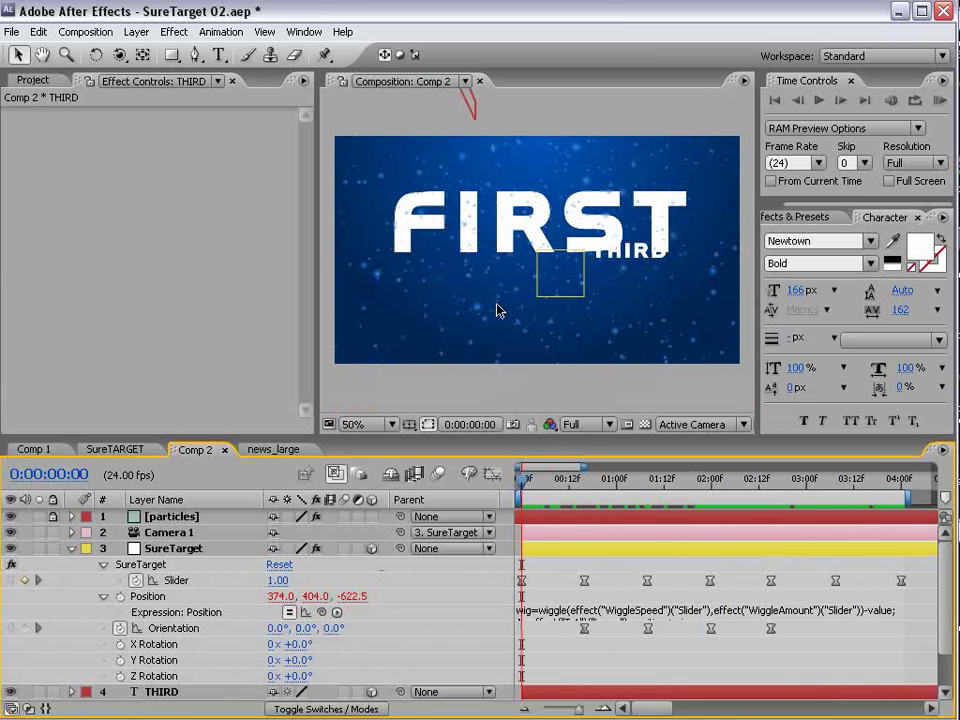
Step: Shift the FIRST text layer's anchor point off-centre from its letters with the Pan Behind tool
left_click(70, 549)
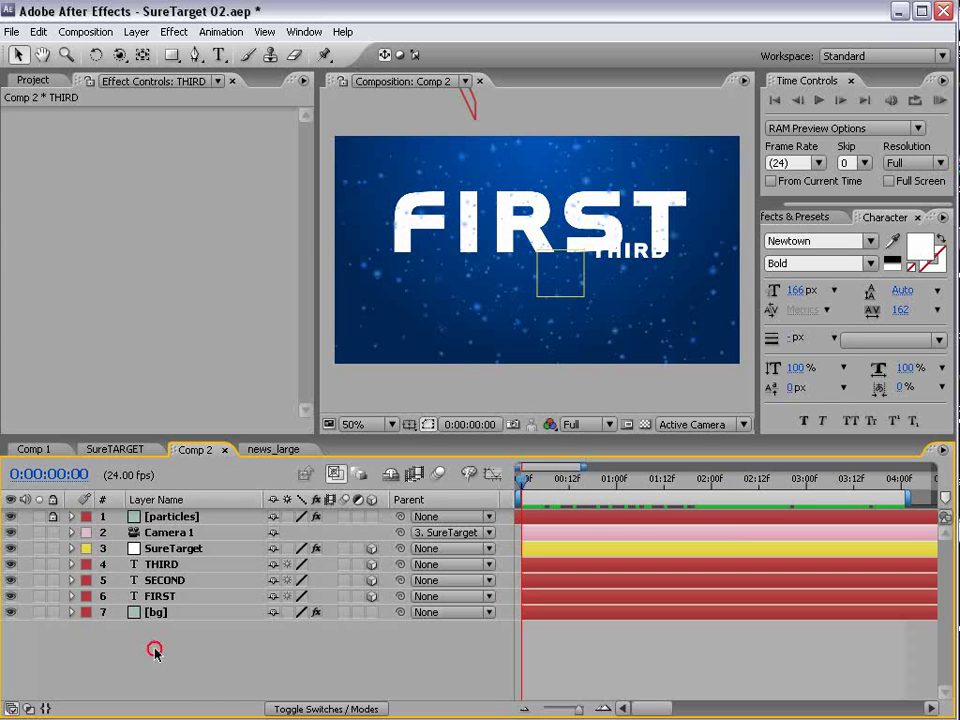
left_click(168, 597)
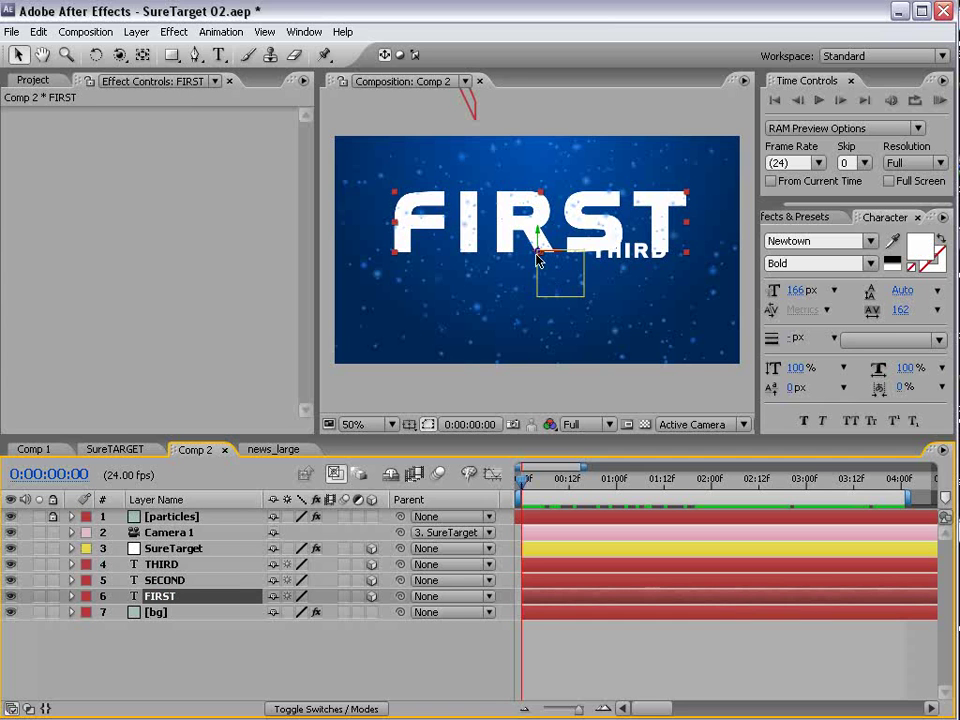
left_click(170, 580)
left_click(173, 598)
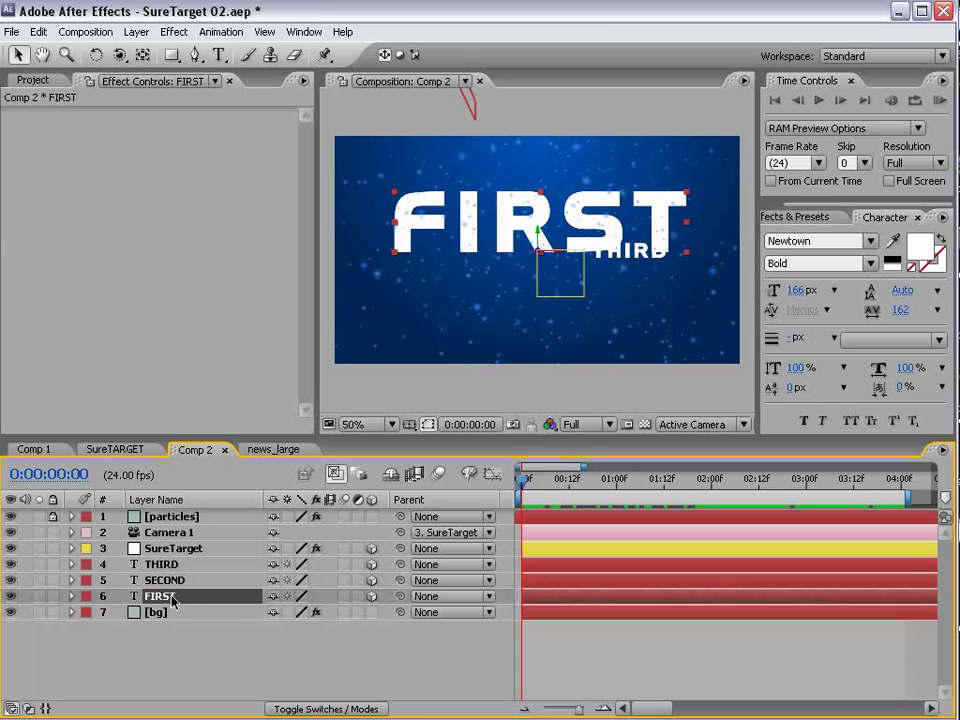
left_click(143, 55)
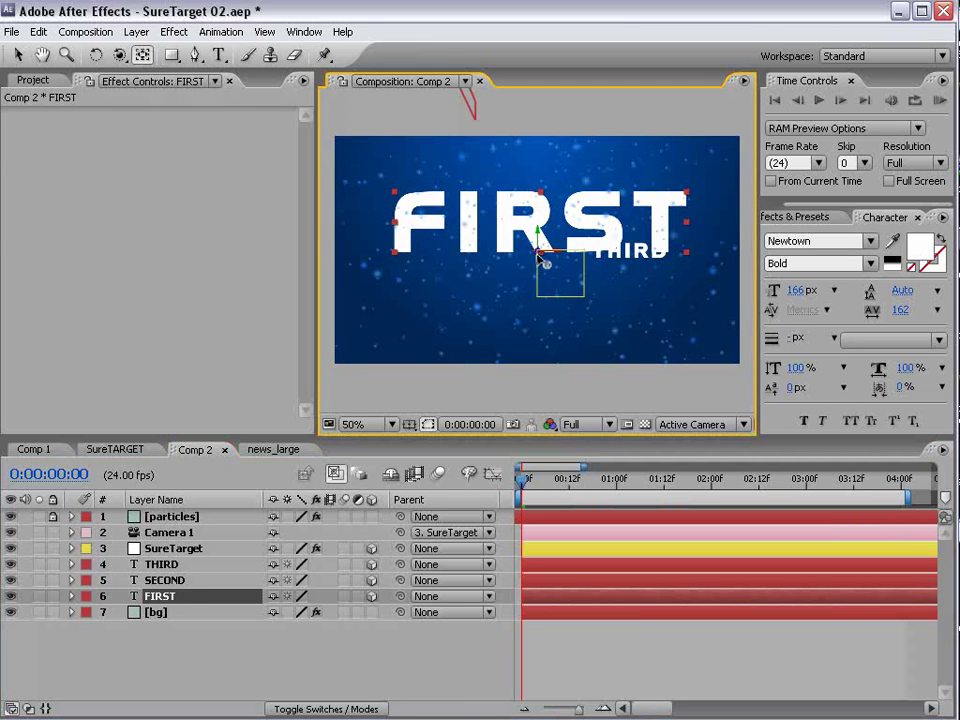
left_click_drag(539, 258, 570, 236)
Step: Scale the FIRST text layer down and rotate its 3D orientation so the word sits at an angle
key("v")
left_click_drag(656, 215, 612, 229)
key("w")
left_click_drag(548, 248, 549, 238)
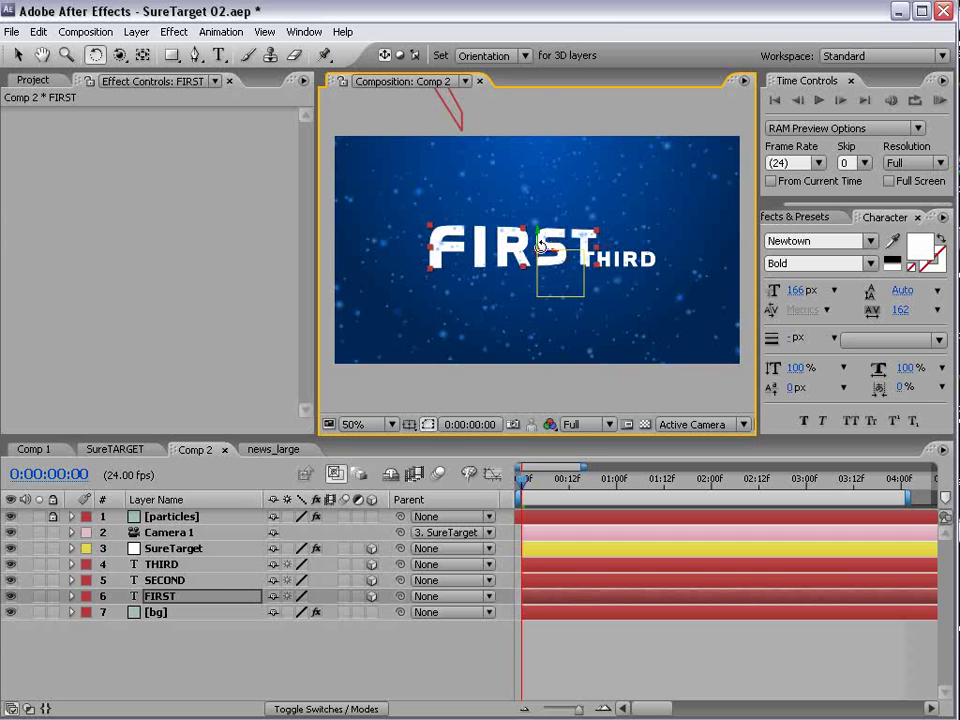
left_click_drag(539, 241, 541, 242)
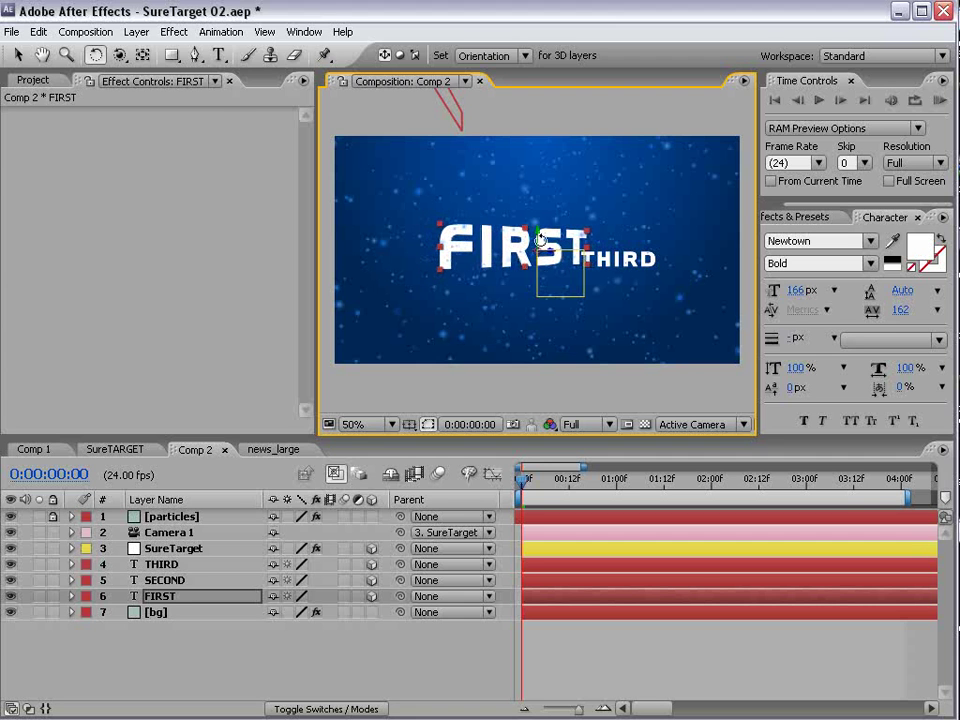
Step: At 0:00:01:10, move the SECOND text layer's anchor point to above and left of the word's centre
left_click_drag(534, 495, 656, 500)
left_click(183, 583)
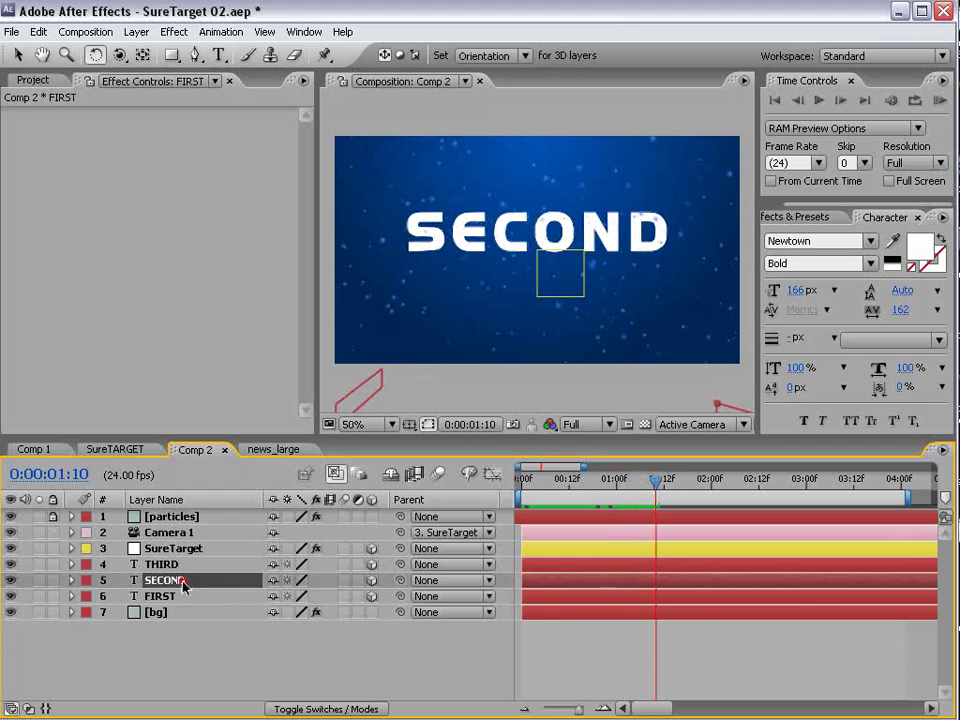
left_click(143, 55)
left_click_drag(538, 257, 510, 197)
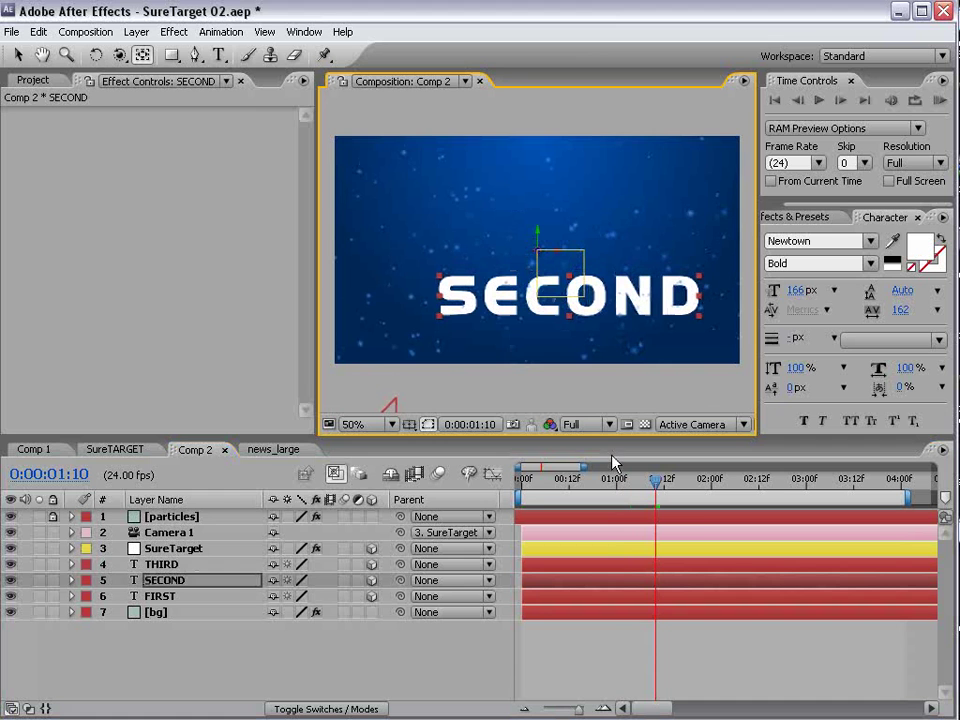
Step: At 0:00:02:18, move the THIRD text layer's anchor point to below and right of the word's centre
left_click_drag(658, 486, 782, 487)
left_click(497, 223)
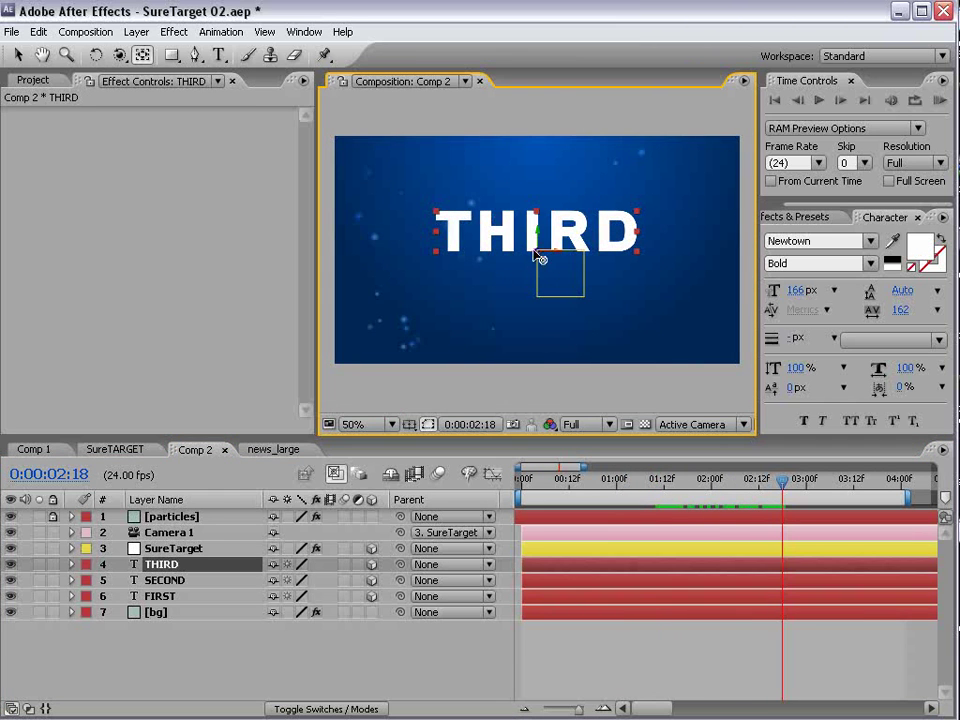
left_click_drag(537, 256, 495, 224)
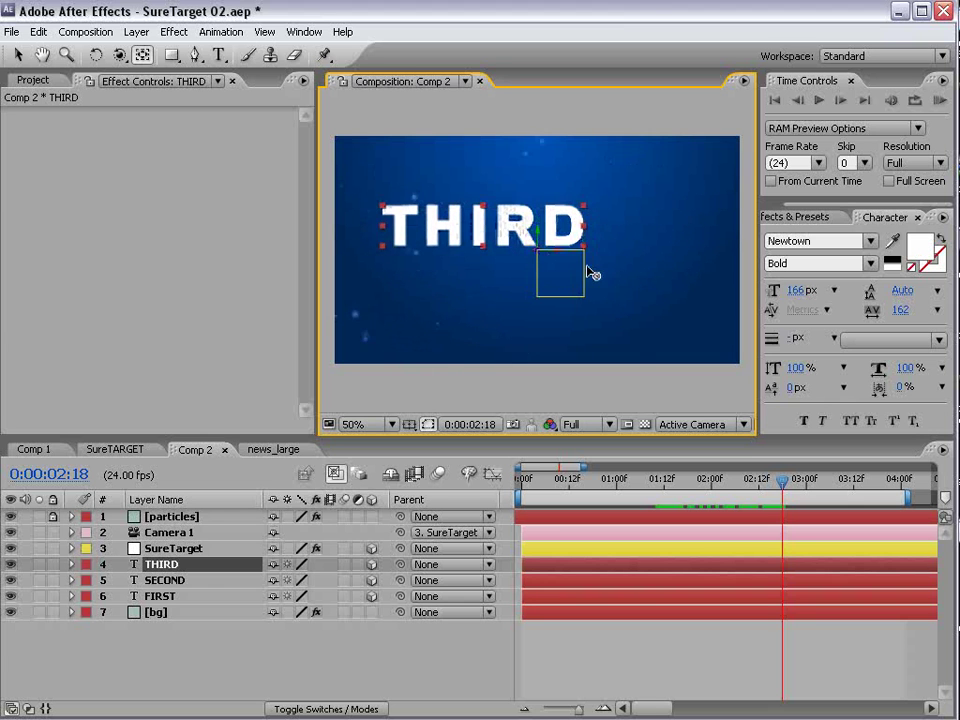
Step: Return to 0:00:00:00, enable motion blur for the layers and the composition, and play the start of the animation
left_click_drag(782, 484, 459, 511)
left_click_drag(344, 517, 347, 639)
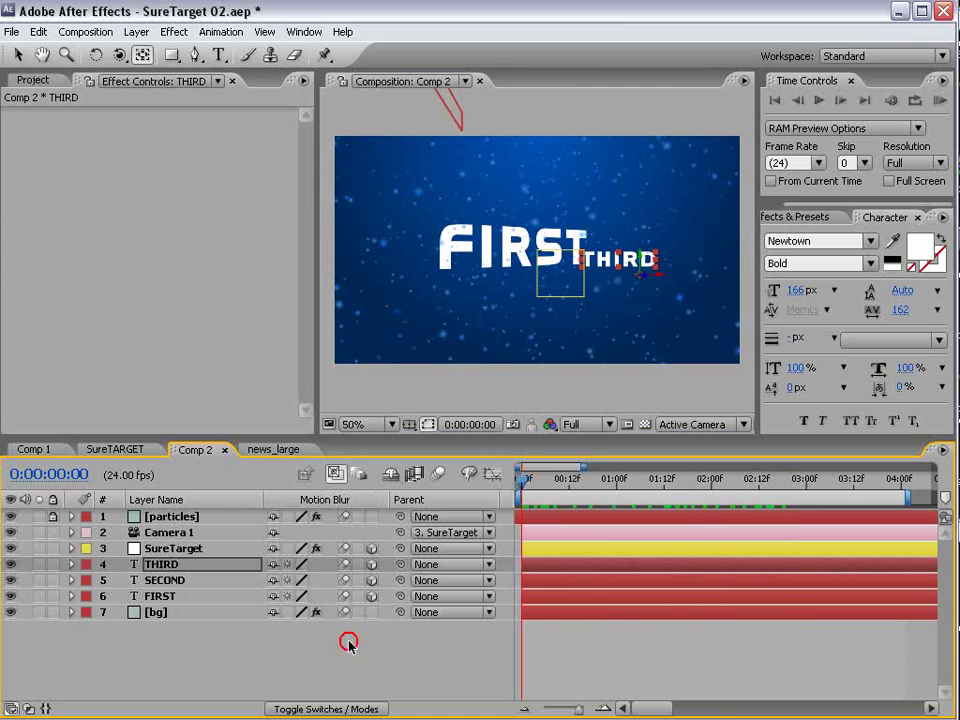
left_click(438, 474)
key("space")
Step: Expand the WiggleAmount and WiggleSpeed effects on the SureTarget null to show their sliders
left_click(173, 548)
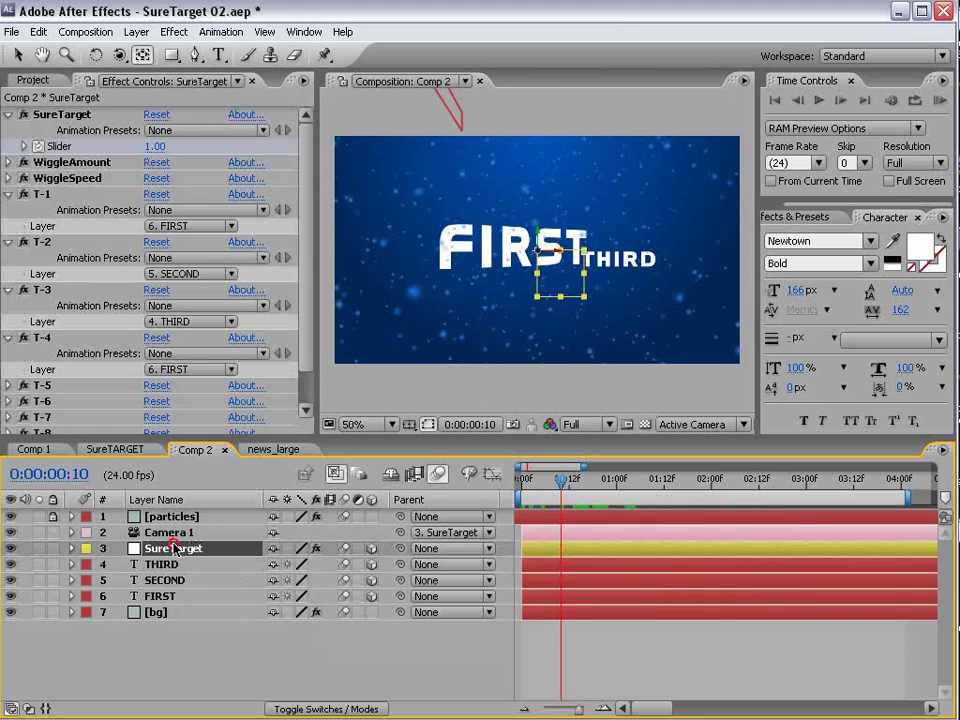
left_click(7, 178)
left_click(8, 162)
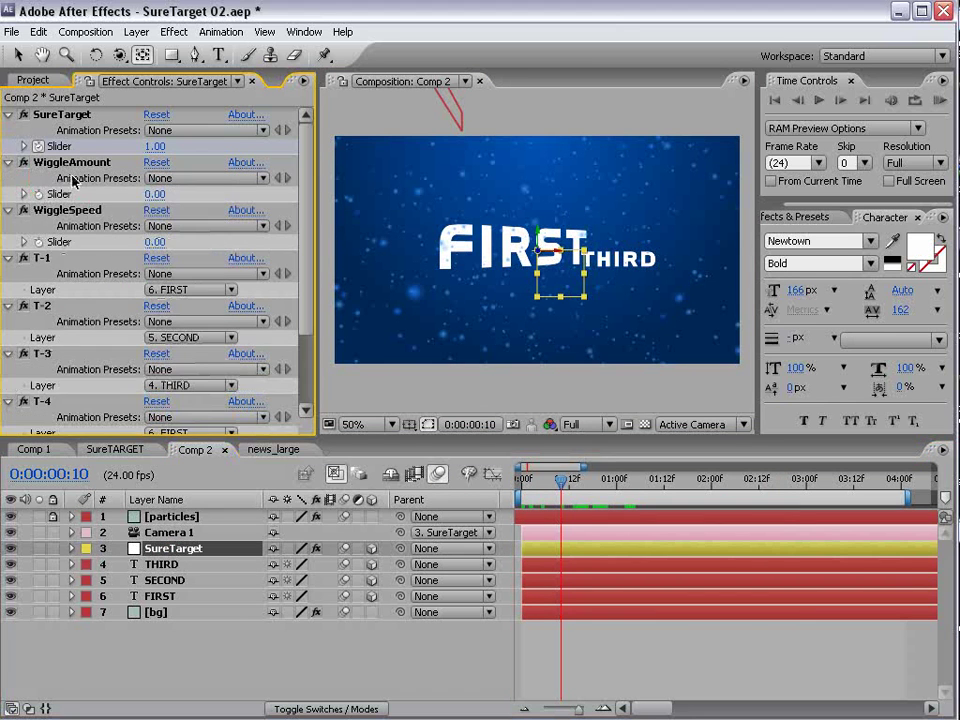
Step: Try shifting Camera 1 slightly with the Track XY Camera tool
left_click(184, 535)
key("c")
key("c")
mouse_move(574, 281)
left_mouse_down()
mouse_move(567, 286)
mouse_move(578, 276)
left_mouse_up()
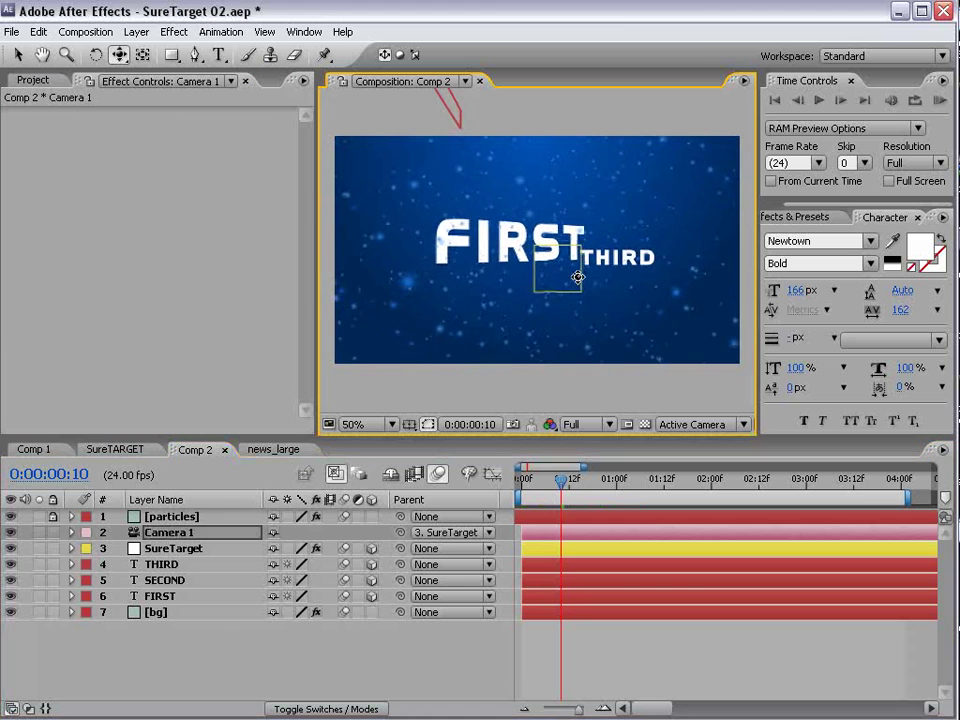
Step: Add the expression wiggle(.25,250) to Camera 1's Position and RAM-preview the drifting camera from 0:00:00:04
left_click(172, 537)
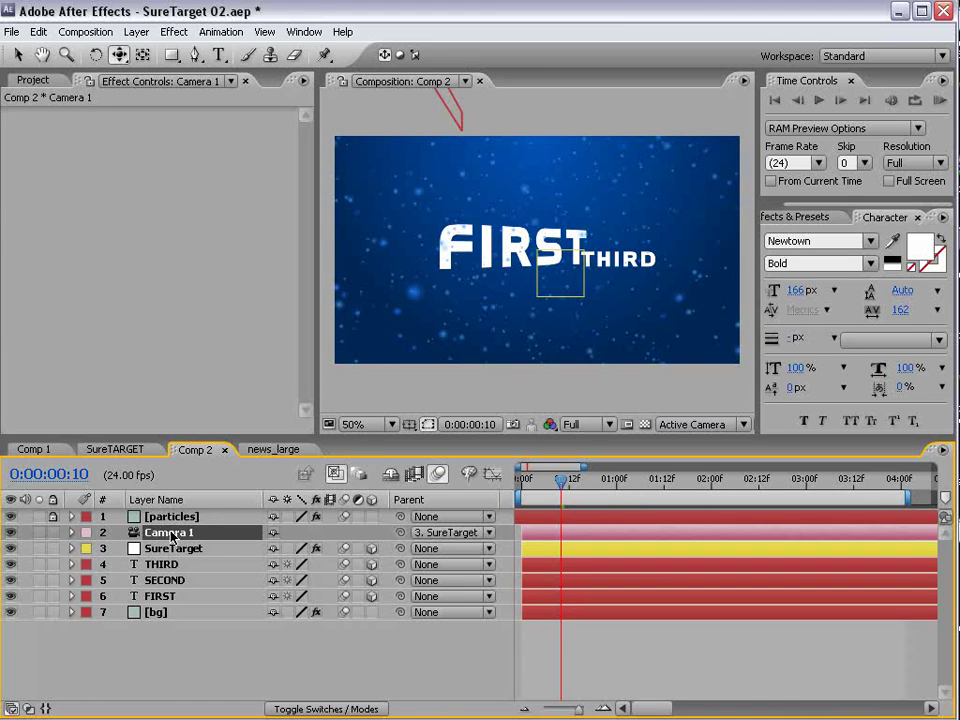
key("p")
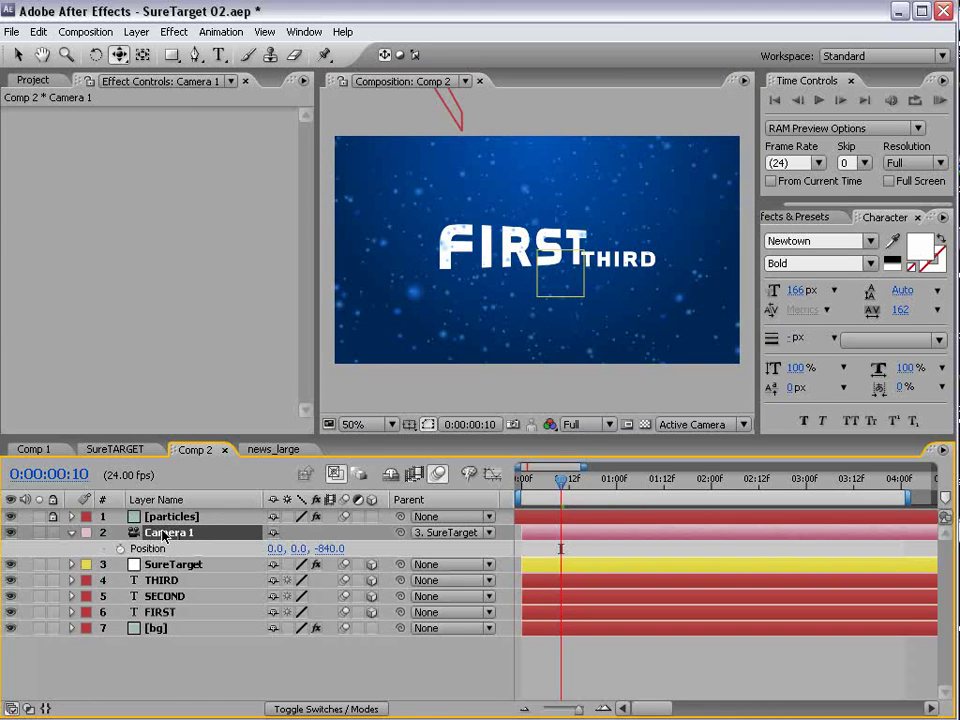
left_click(120, 548, "alt")
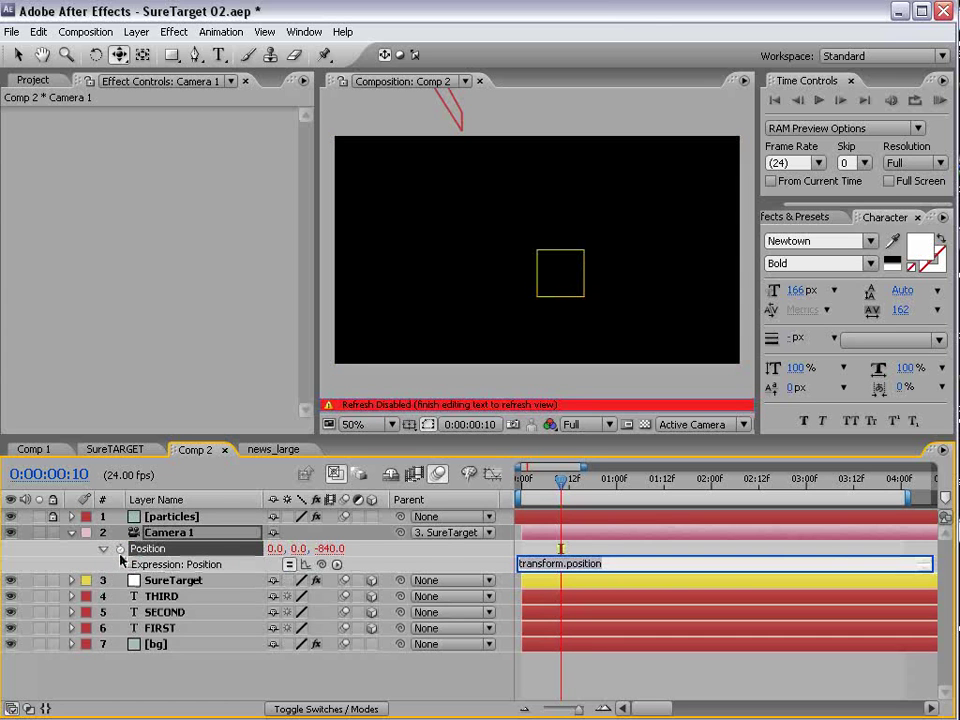
type("wiggle(")
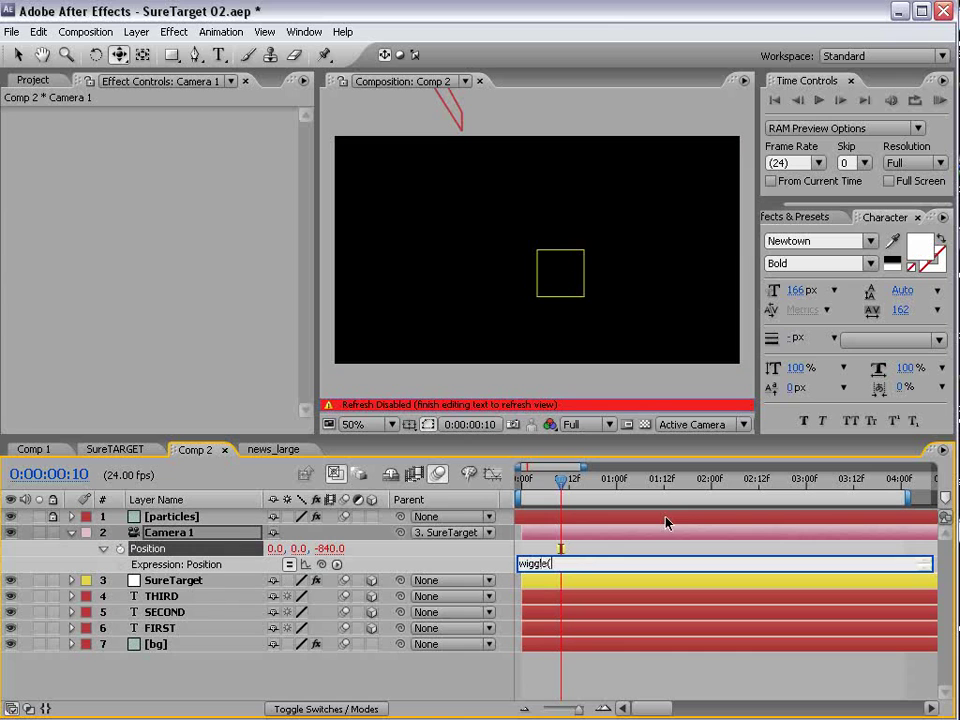
type(".25,250")
left_click(609, 560)
key("BackSpace")
left_click(573, 490)
left_click_drag(560, 481, 536, 488)
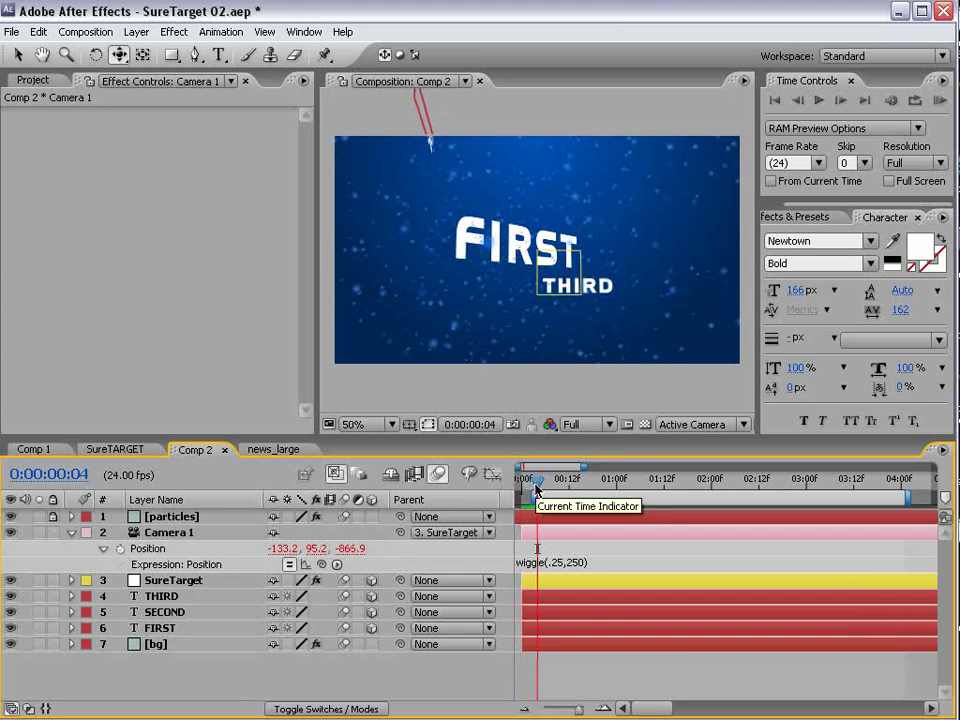
key("KP_0")
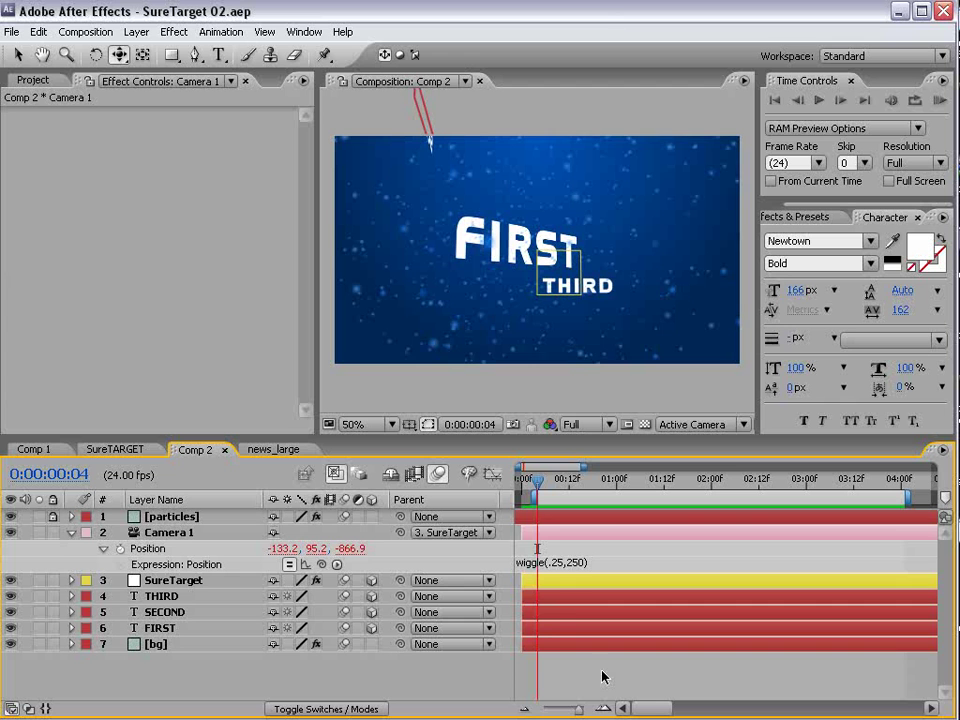
Step: At 0:00:00:10, rotate the FIRST text layer in 3D so the right end of the word turns toward the camera
left_click_drag(538, 481, 560, 481)
left_click(160, 628)
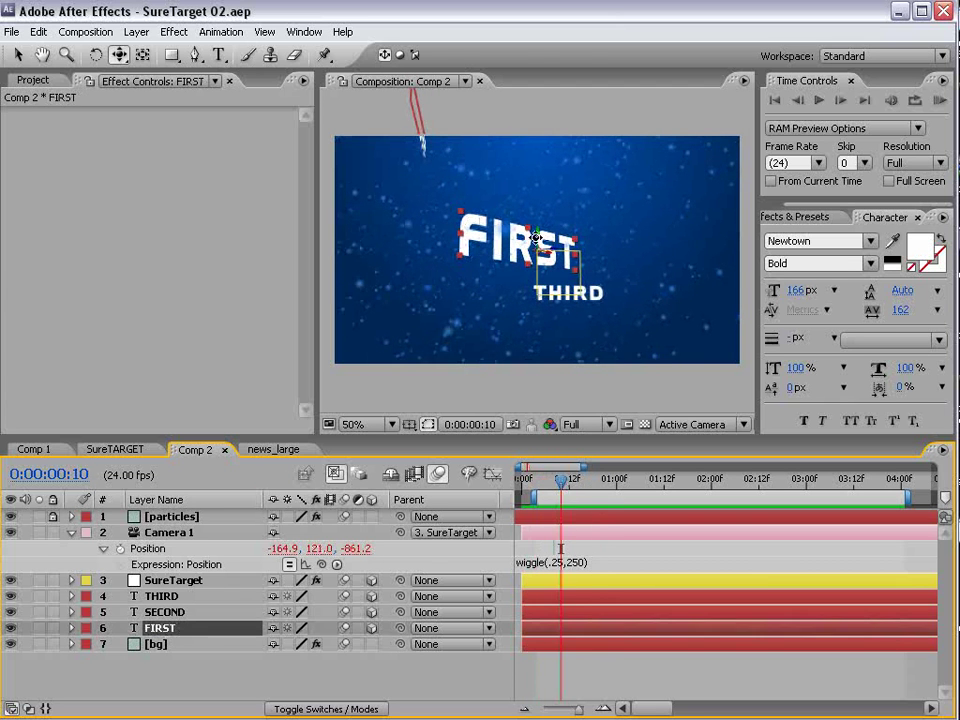
key("w")
left_click(510, 240)
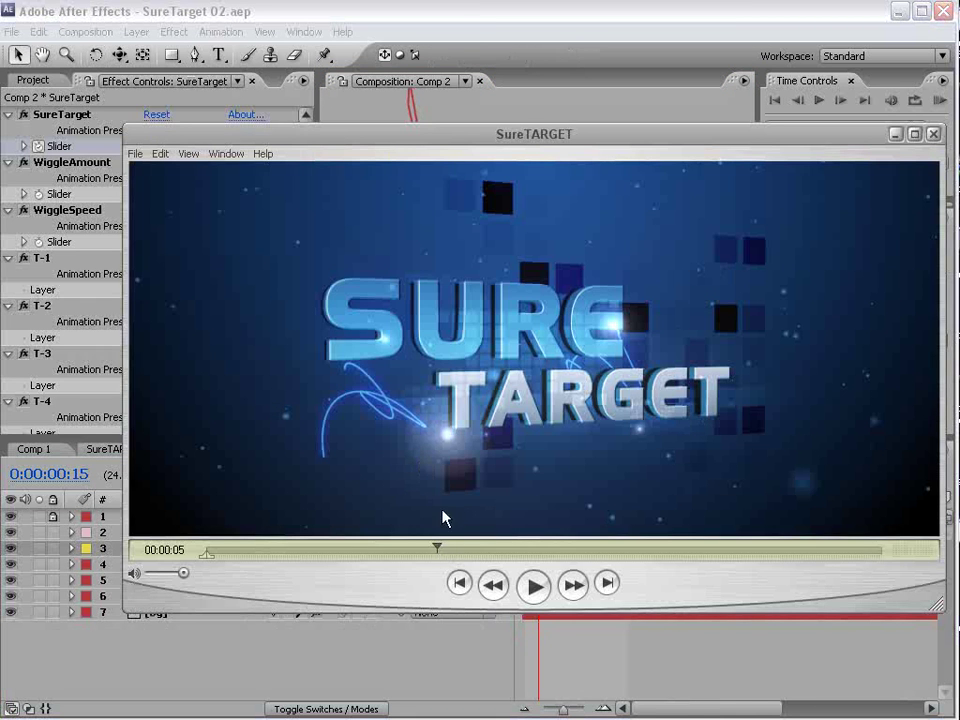
Step: Examine the logo scene in the SureTARGET movie around the 5-second mark and switch back to After Effects
left_click_drag(503, 146, 458, 136)
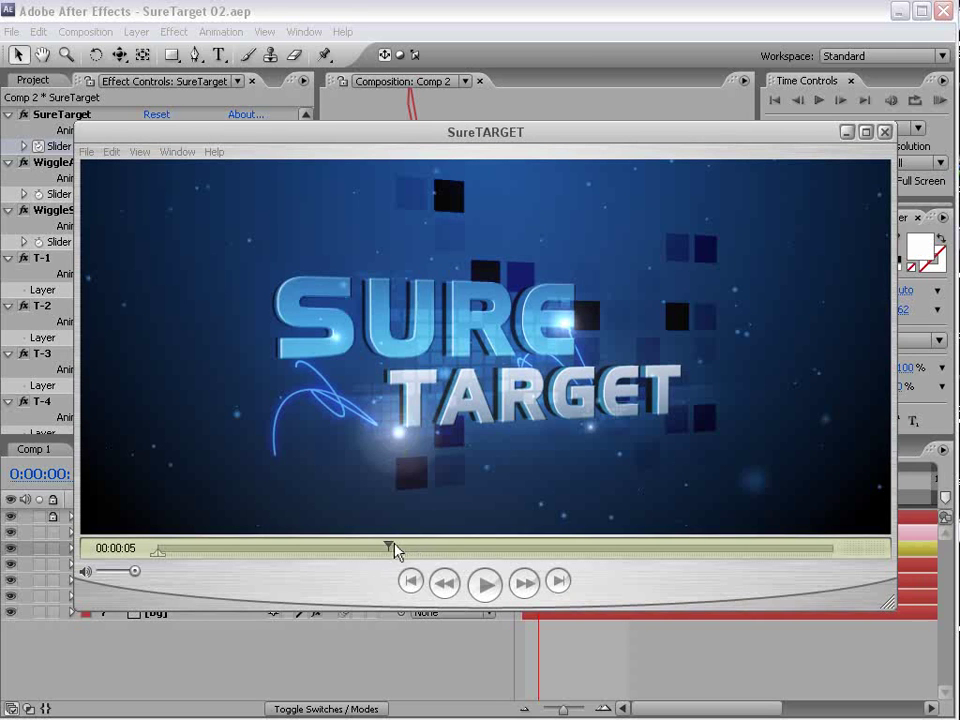
mouse_move(395, 552)
left_mouse_down()
mouse_move(411, 553)
mouse_move(386, 566)
left_mouse_up()
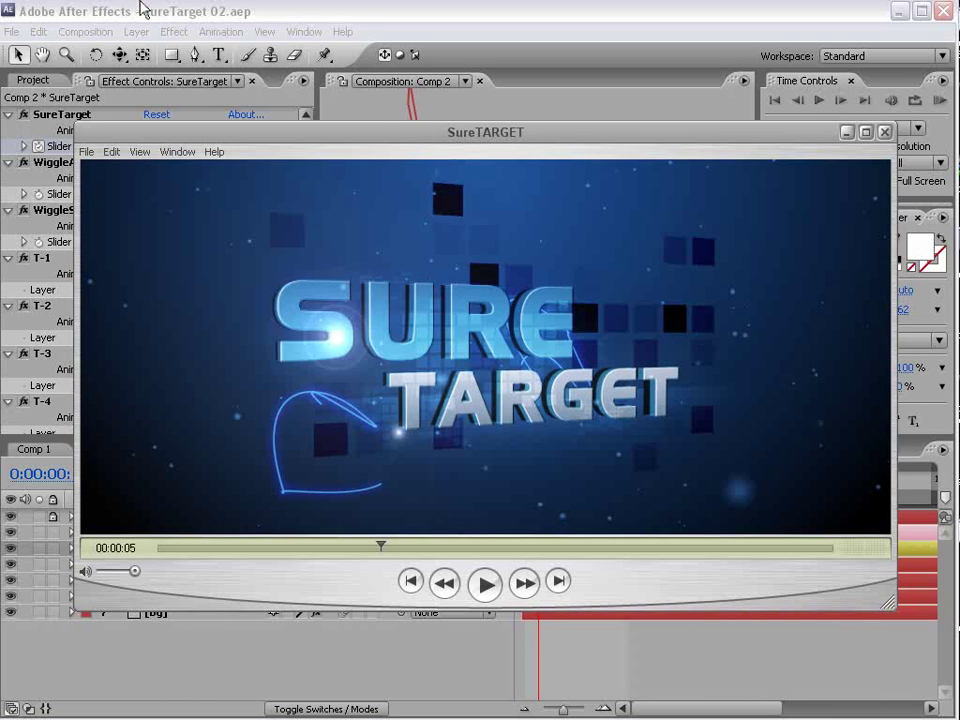
left_click(141, 8)
Step: Create a new composition from the NTSC D1 Widescreen Square Pixel preset with a 15-second duration and 24 fps
left_click(97, 32)
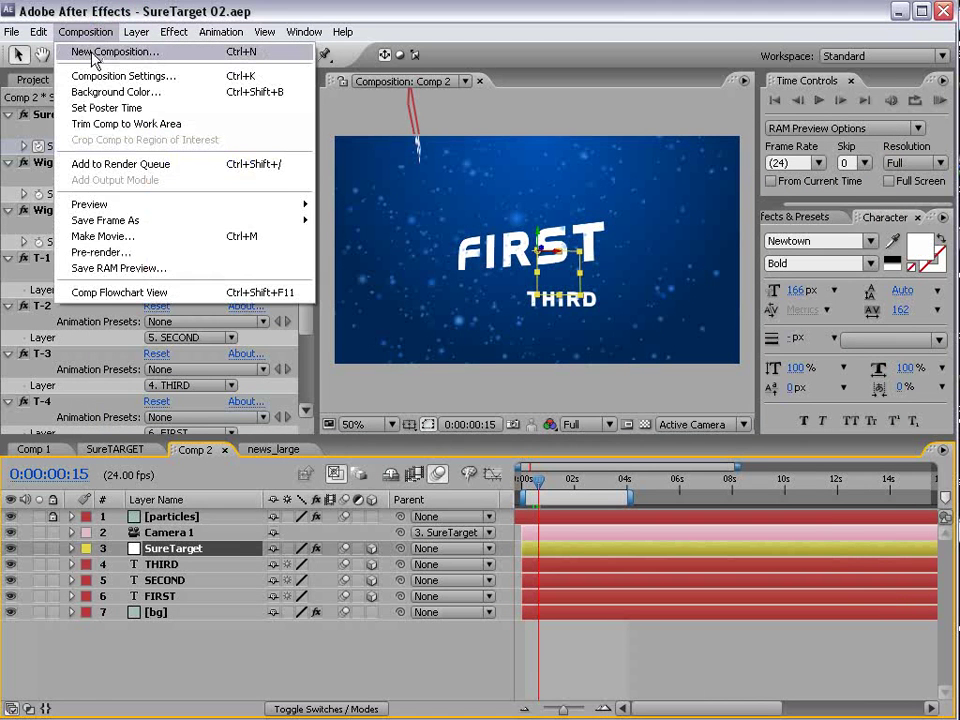
left_click(120, 52)
left_click(312, 306)
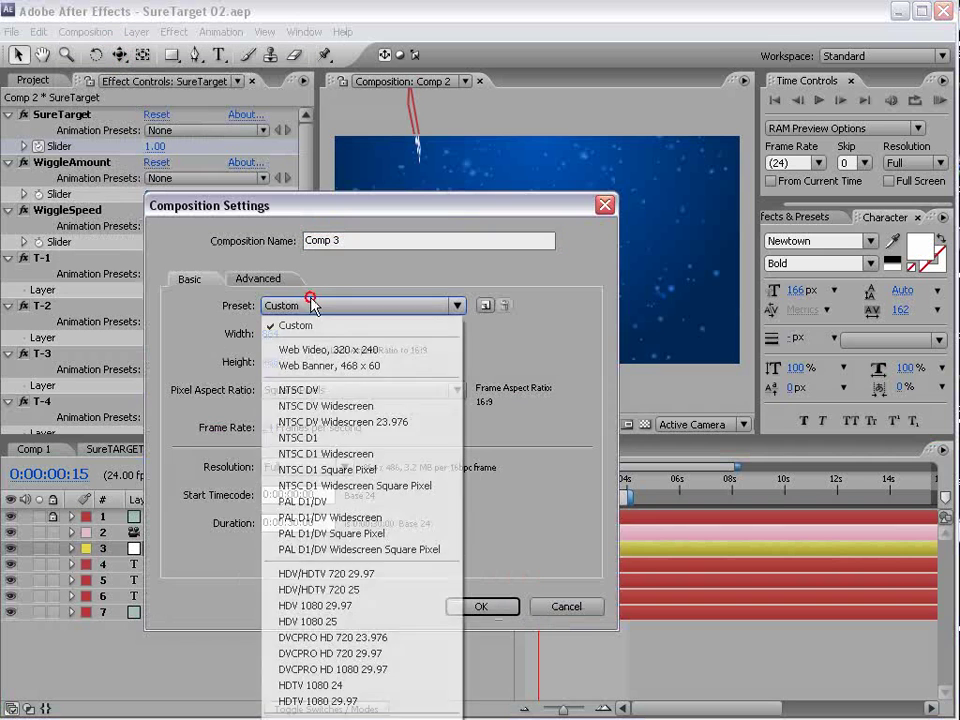
left_click(428, 486)
left_click(290, 521)
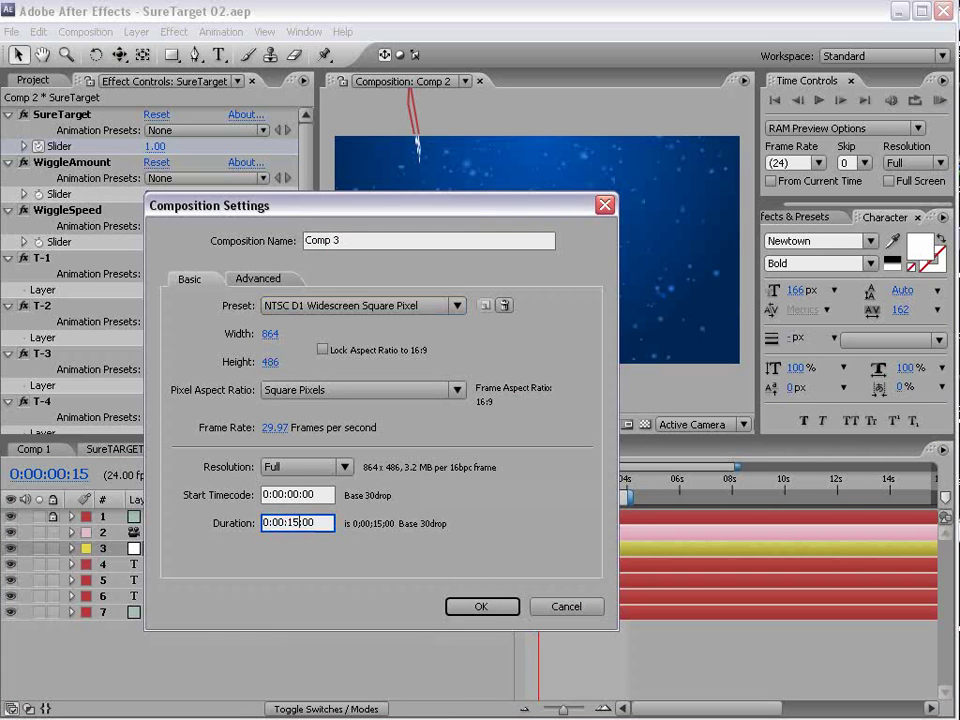
left_click(272, 427)
type("24")
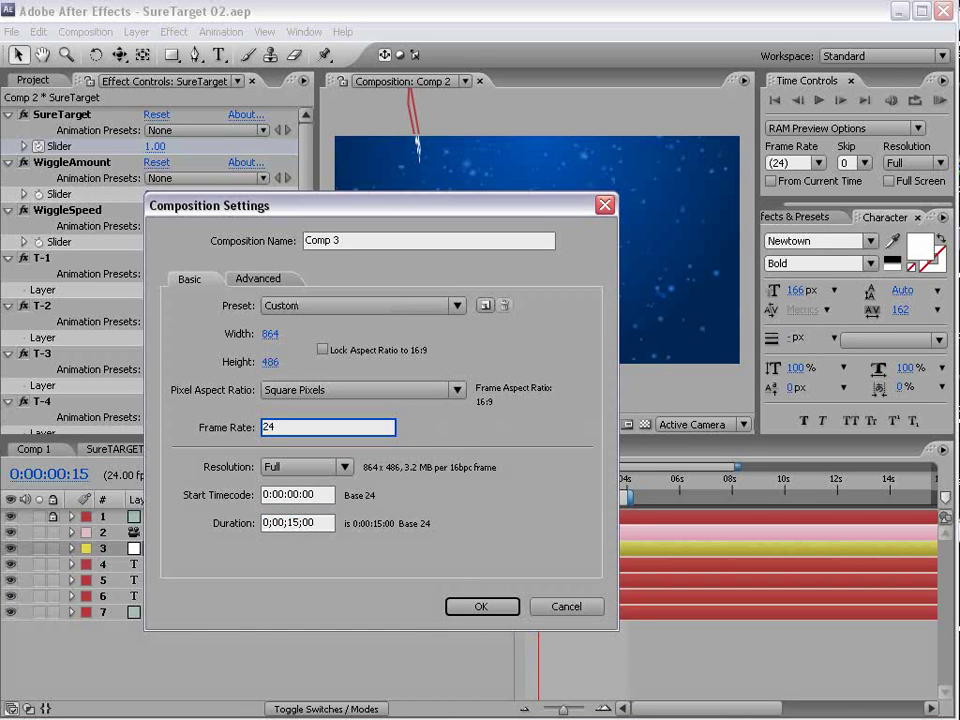
left_click(481, 606)
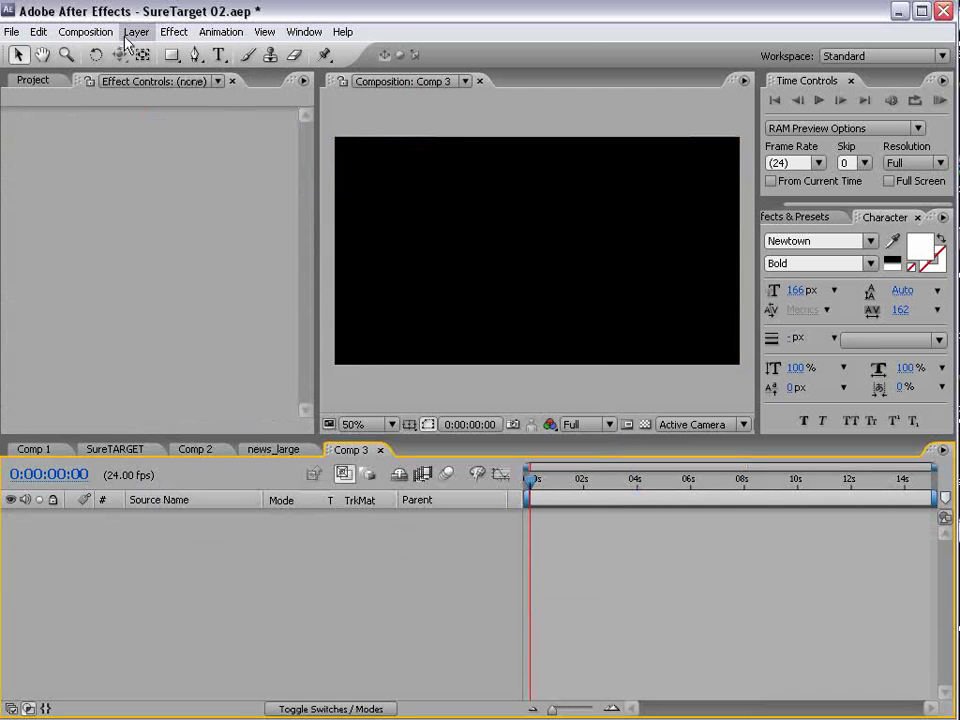
Step: Add a comp-size 864 x 486 solid to Comp 3 and apply the Ramp effect to it
left_click(136, 32)
mouse_move(140, 52)
left_click(407, 80)
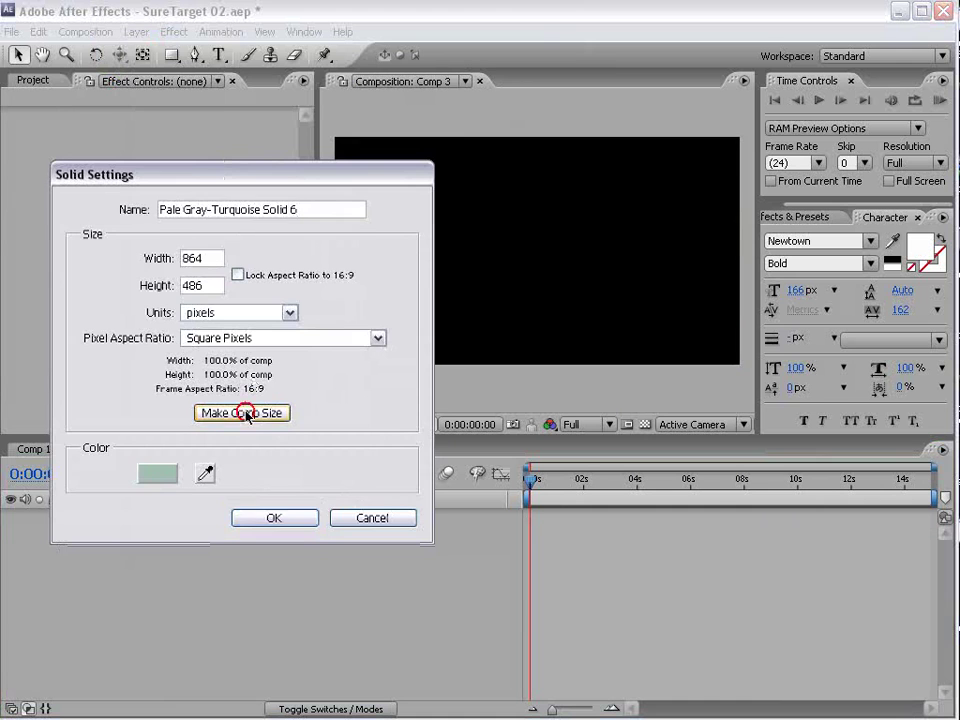
left_click(279, 519)
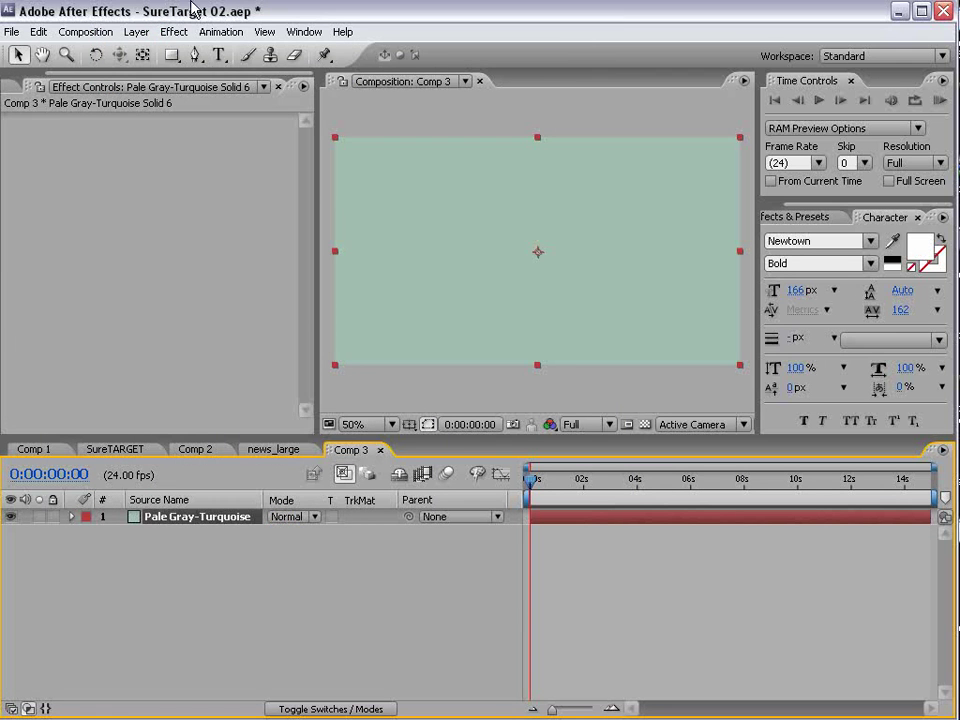
left_click(174, 32)
mouse_move(240, 299)
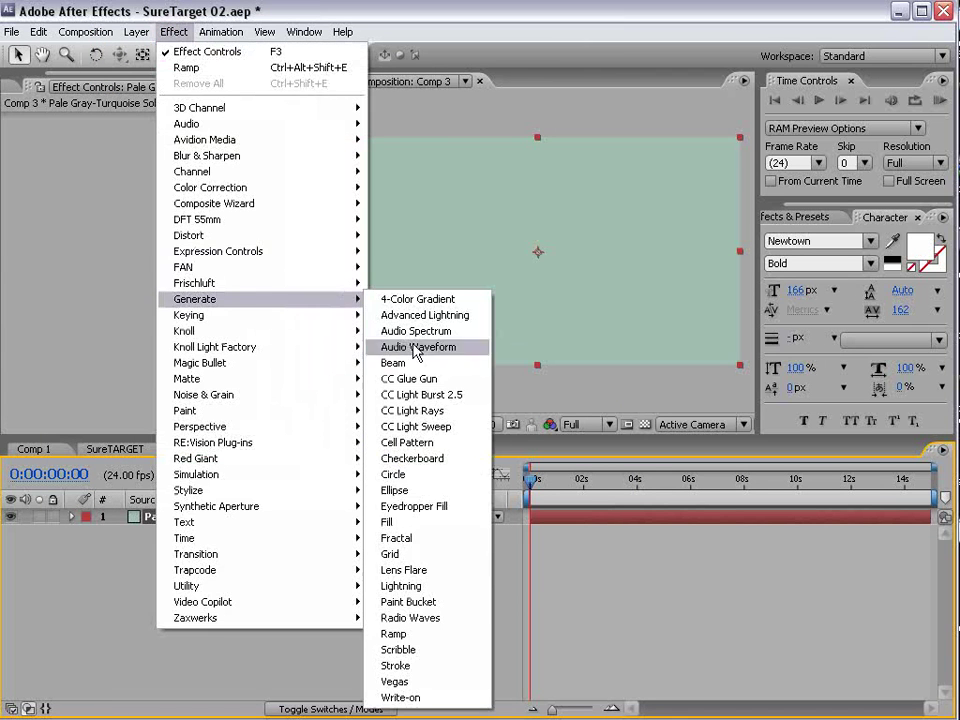
left_click(420, 634)
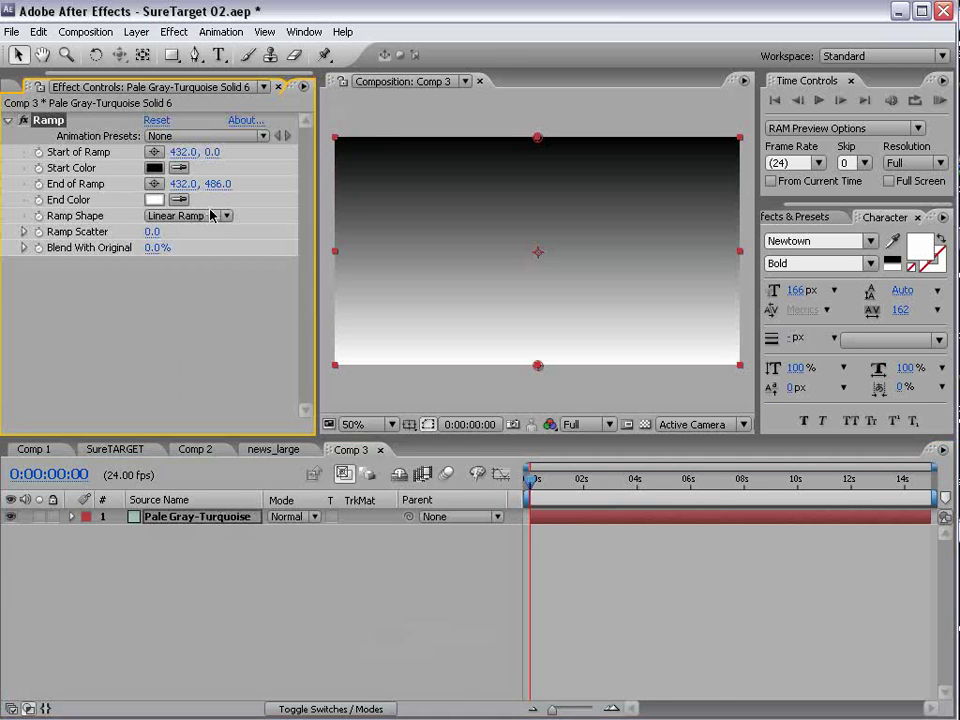
Step: Set the Ramp's start color to blue 0041AD and its end color to dark navy 001B44
left_click(154, 167)
left_click(494, 553)
left_click(470, 537)
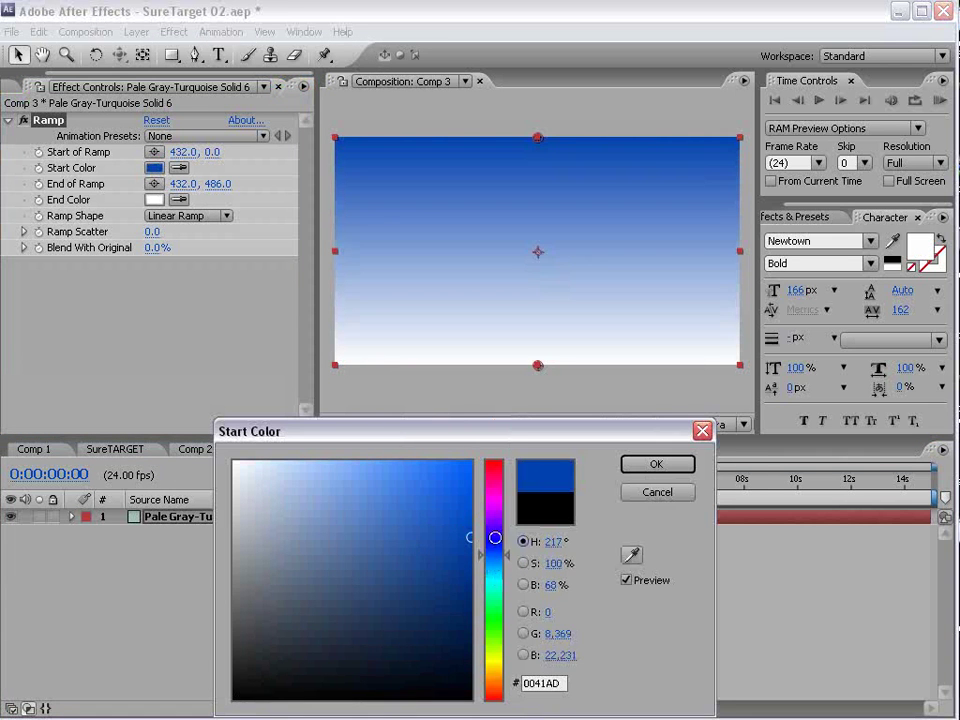
left_click(656, 464)
left_click(154, 199)
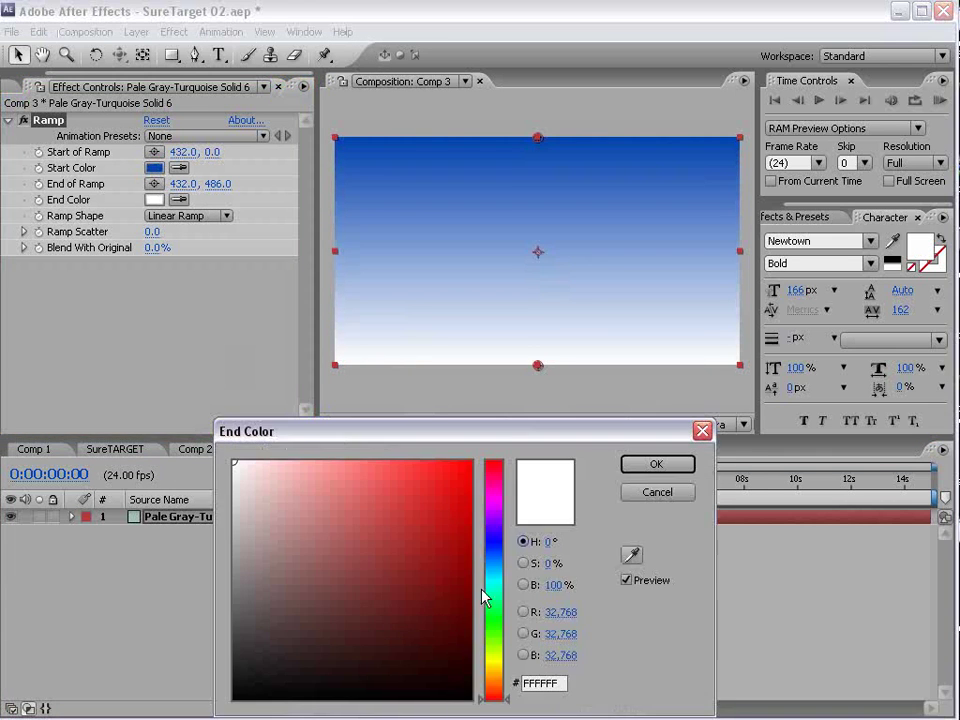
left_click(484, 557)
left_click(474, 613)
left_click(470, 636)
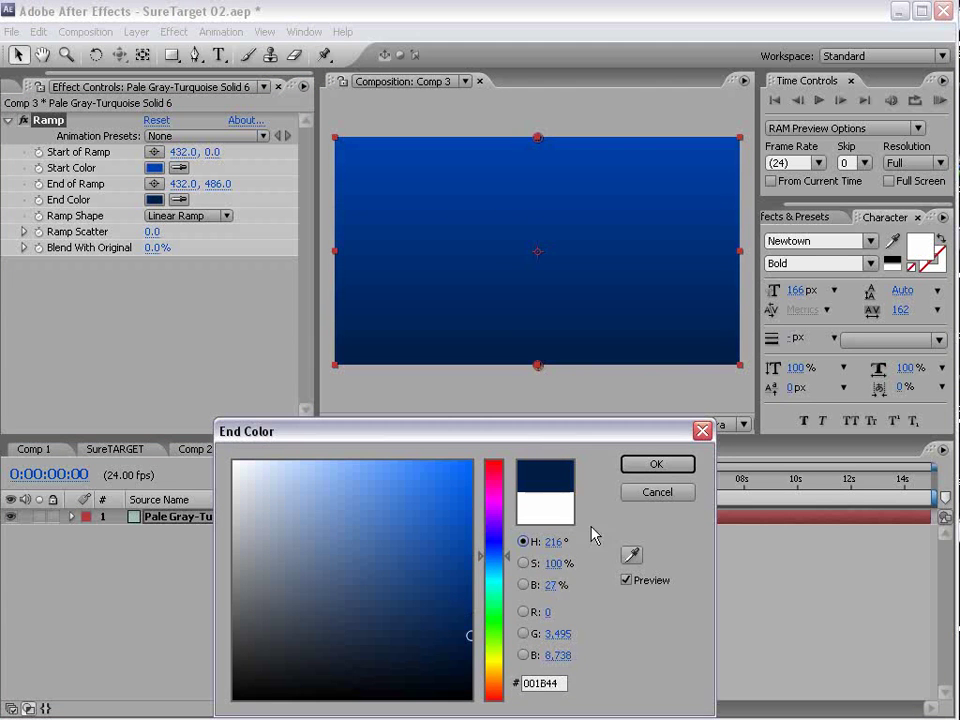
left_click(656, 464)
Step: Change the ramp shape to Radial Ramp and move its end point below the frame to 432, 696
left_click(188, 215)
left_click(182, 233)
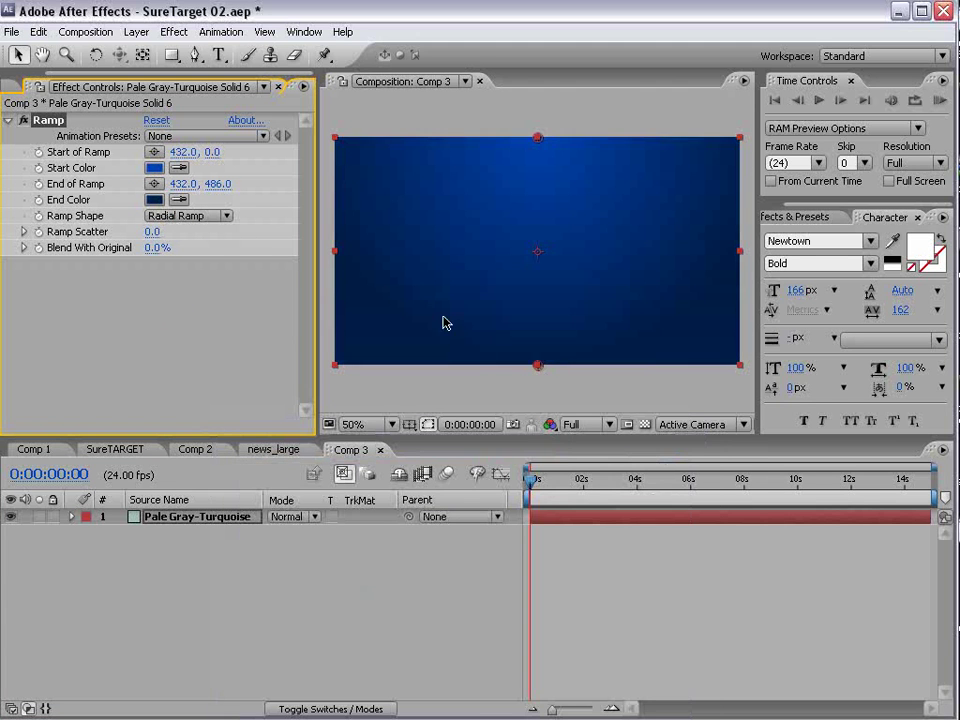
left_click_drag(537, 366, 537, 463)
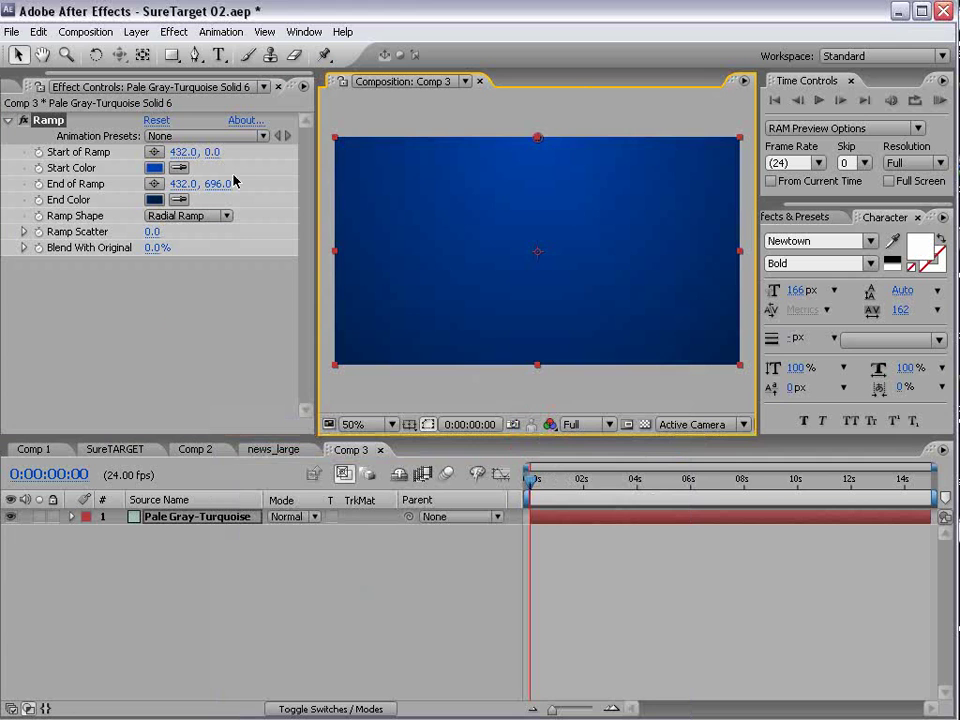
Step: Lighten the Ramp's start color to blue 3A75D6 and deselect the background layer
left_click(154, 167)
left_click(424, 512)
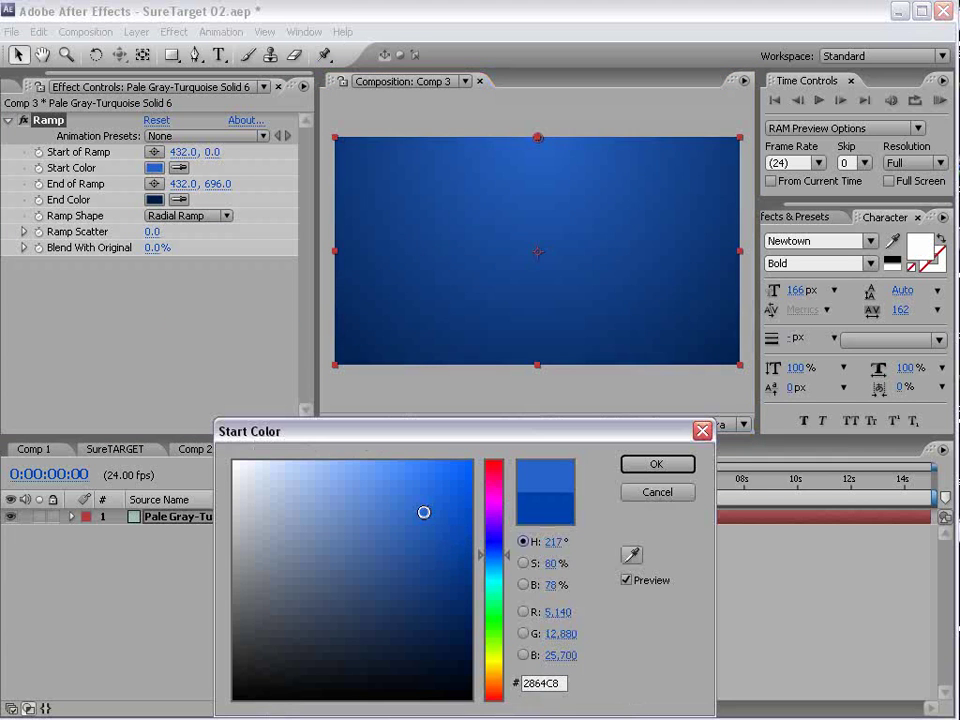
mouse_move(424, 512)
left_mouse_down()
mouse_move(394, 504)
mouse_move(407, 499)
left_mouse_up()
left_click(666, 464)
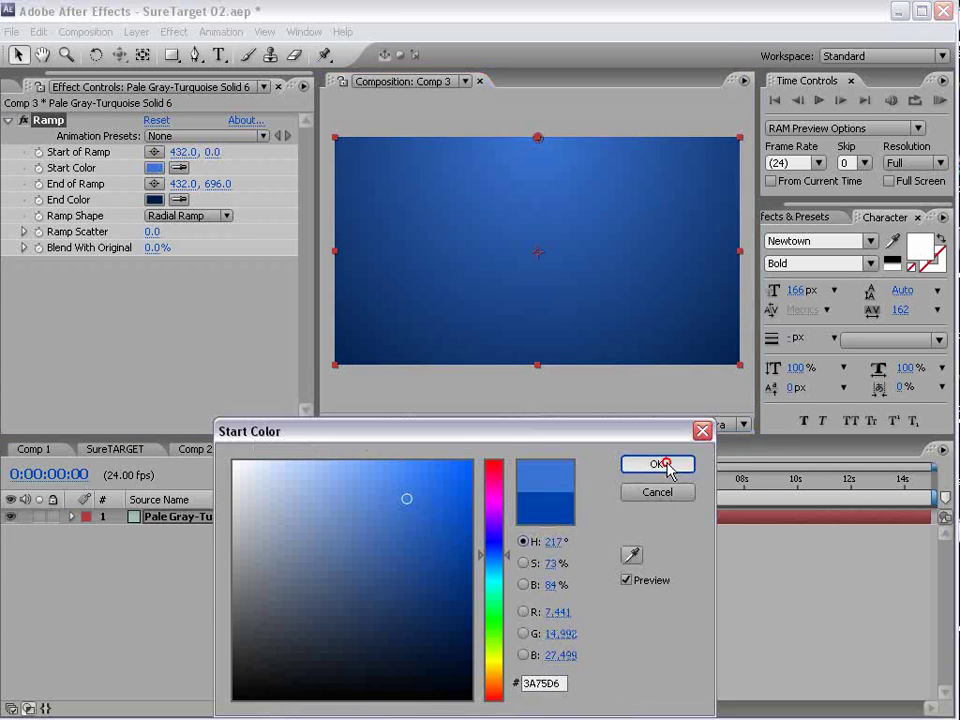
left_click(675, 606)
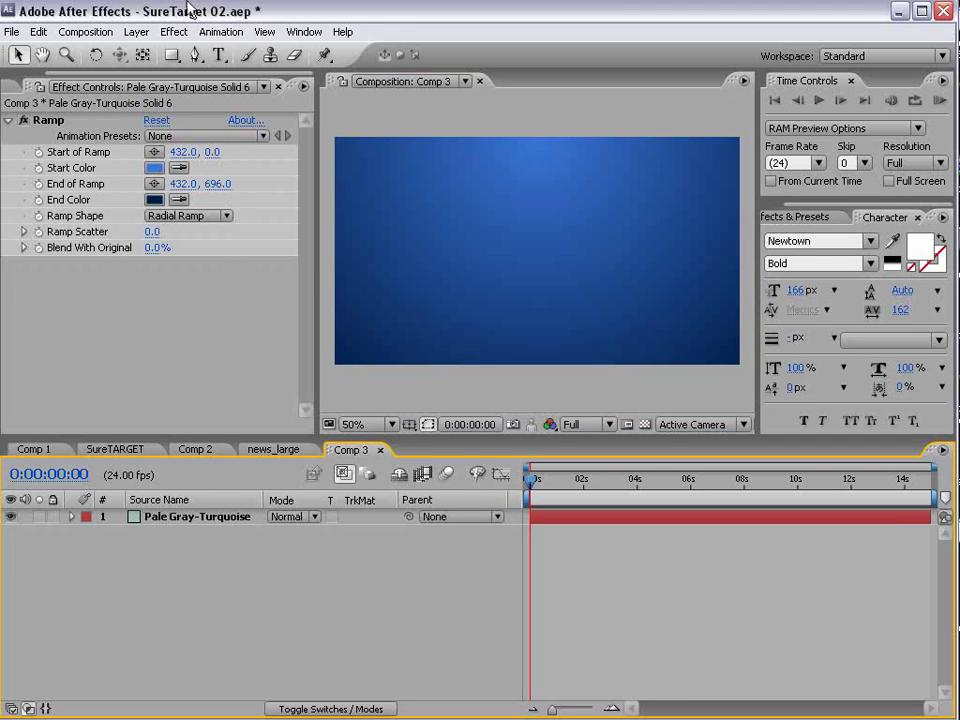
Step: Examine the background squares in the SureTARGET movie around the 4-second mark and switch back to After Effects
key("alt+Tab")
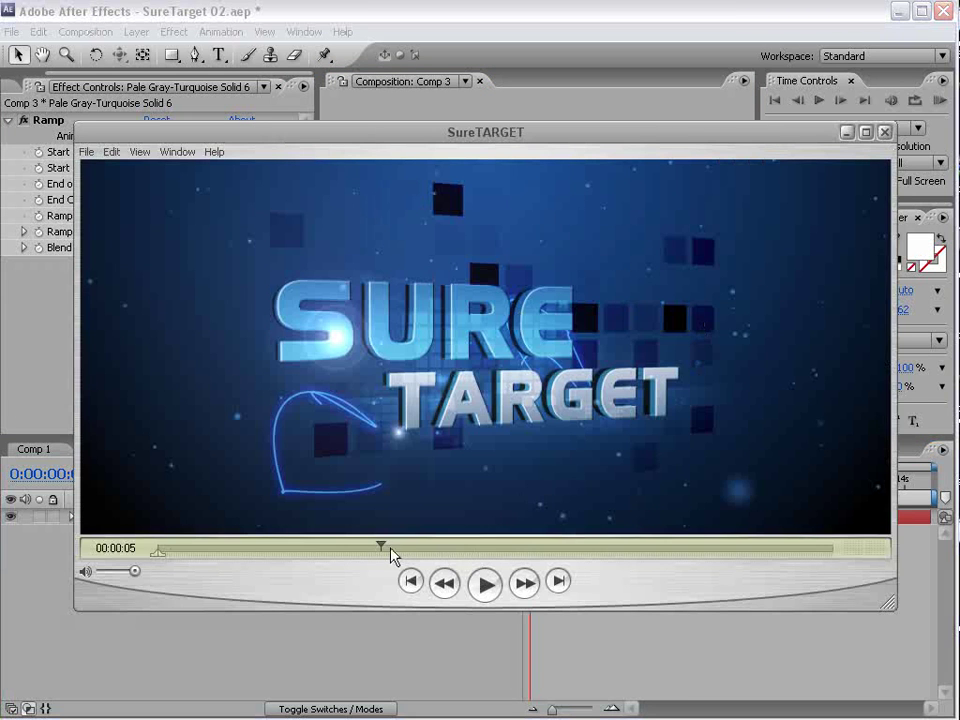
left_click_drag(390, 551, 378, 553)
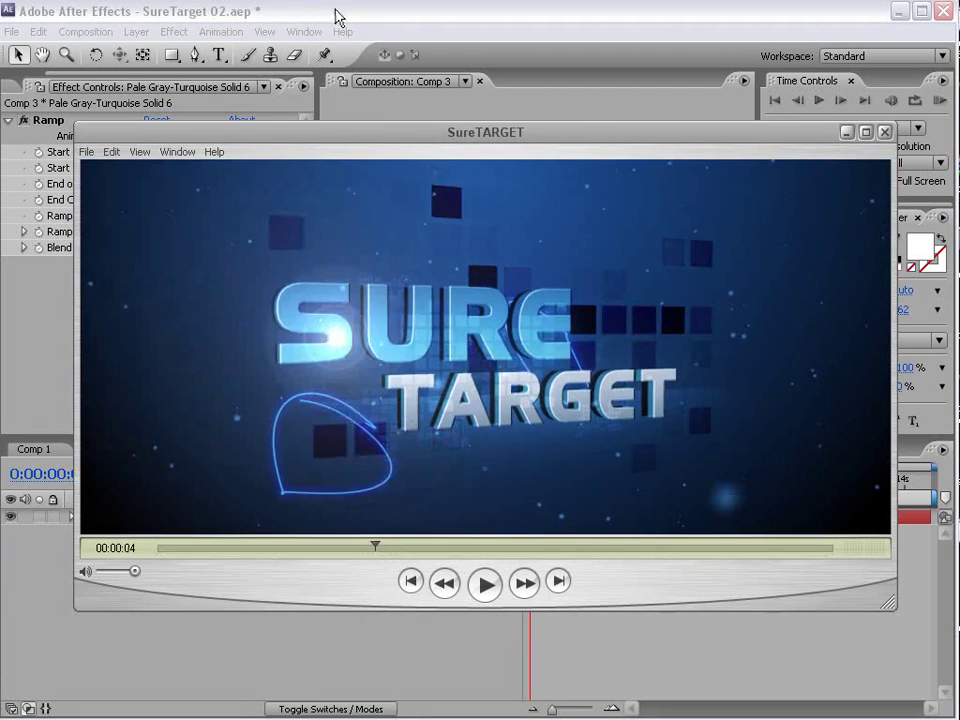
left_click(336, 15)
Step: Add a new 500 x 500 pixel solid above the gradient background in Comp 3
left_click(136, 31)
mouse_move(145, 52)
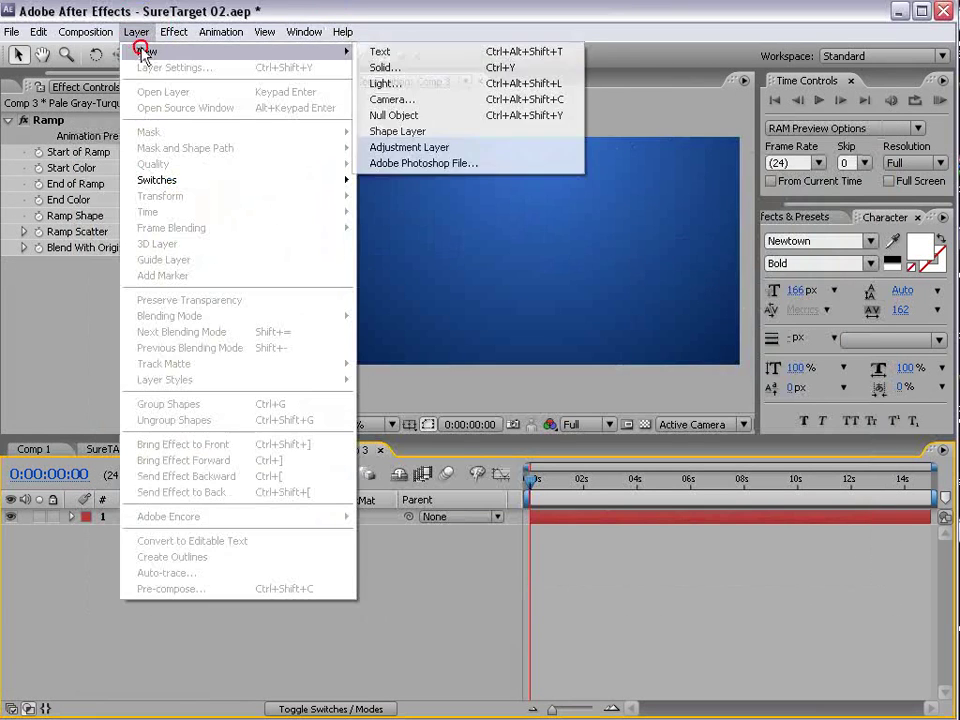
left_click(390, 68)
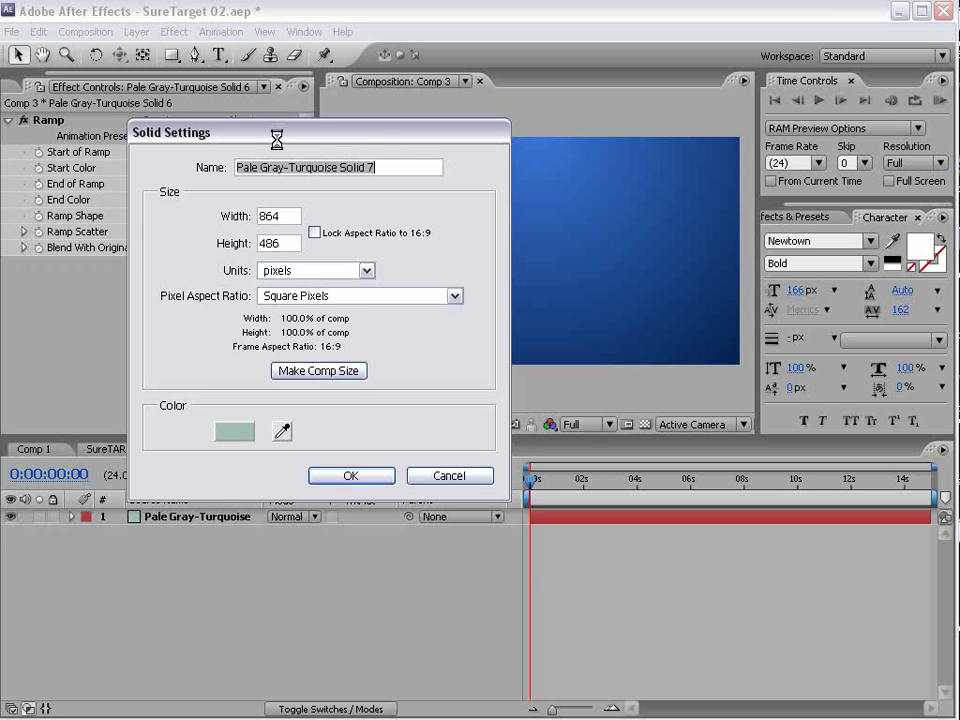
left_click(210, 215)
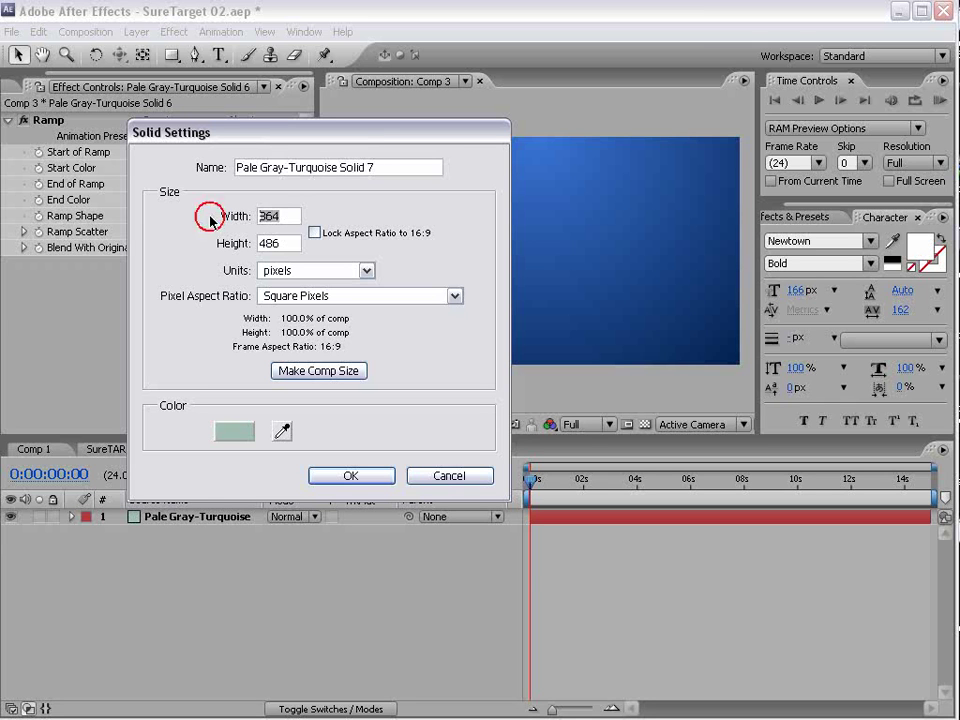
type("500")
key("Tab")
type("500")
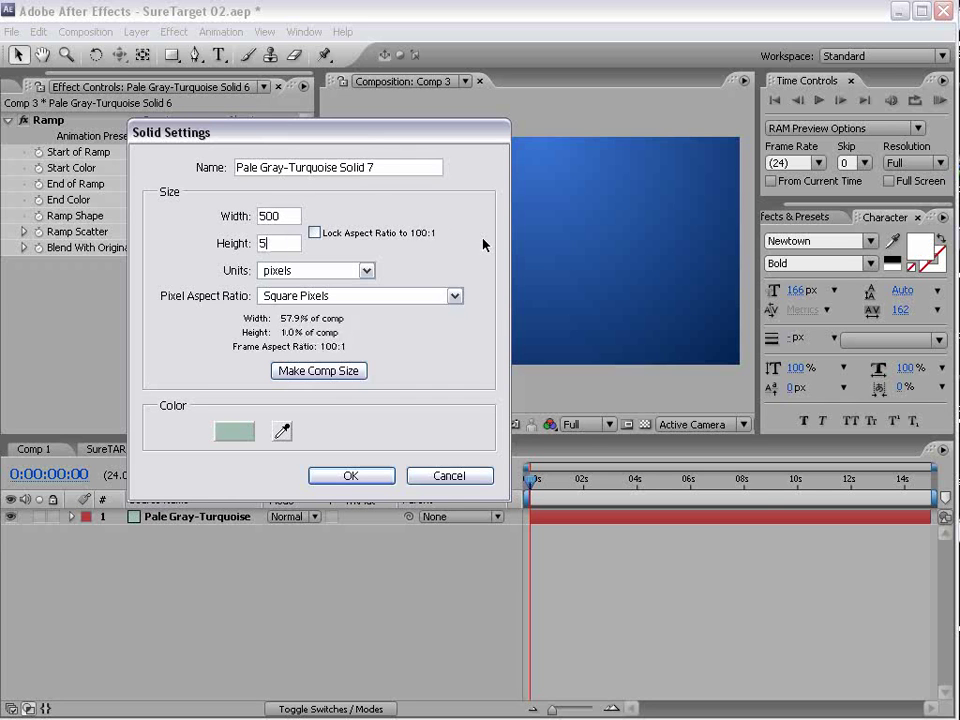
left_click(360, 475)
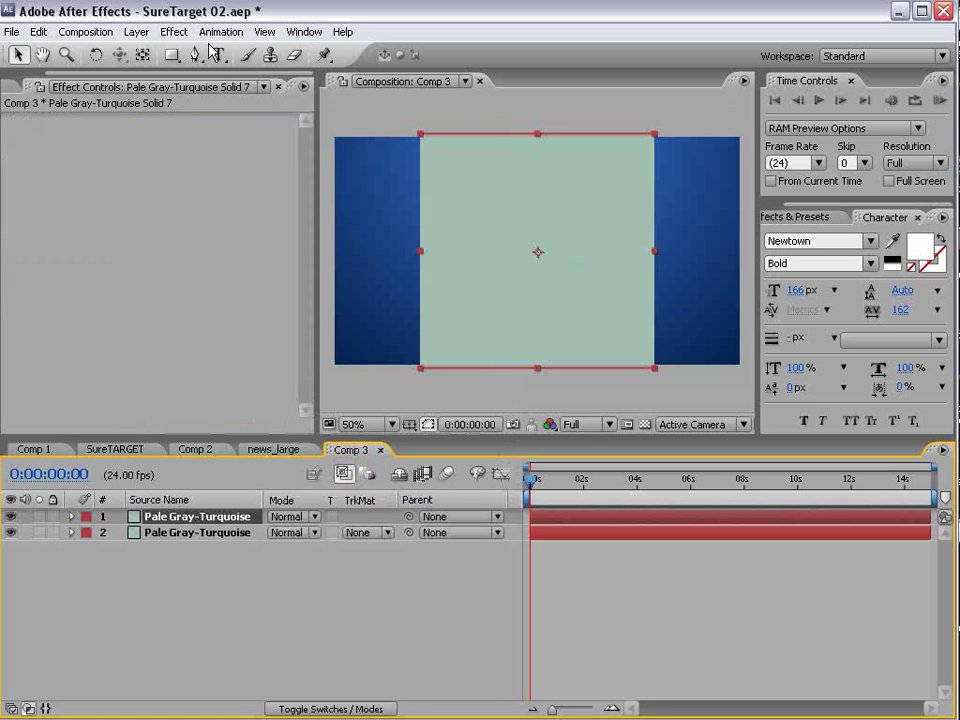
Step: Apply the Fractal Noise effect to the square solid
left_click(174, 32)
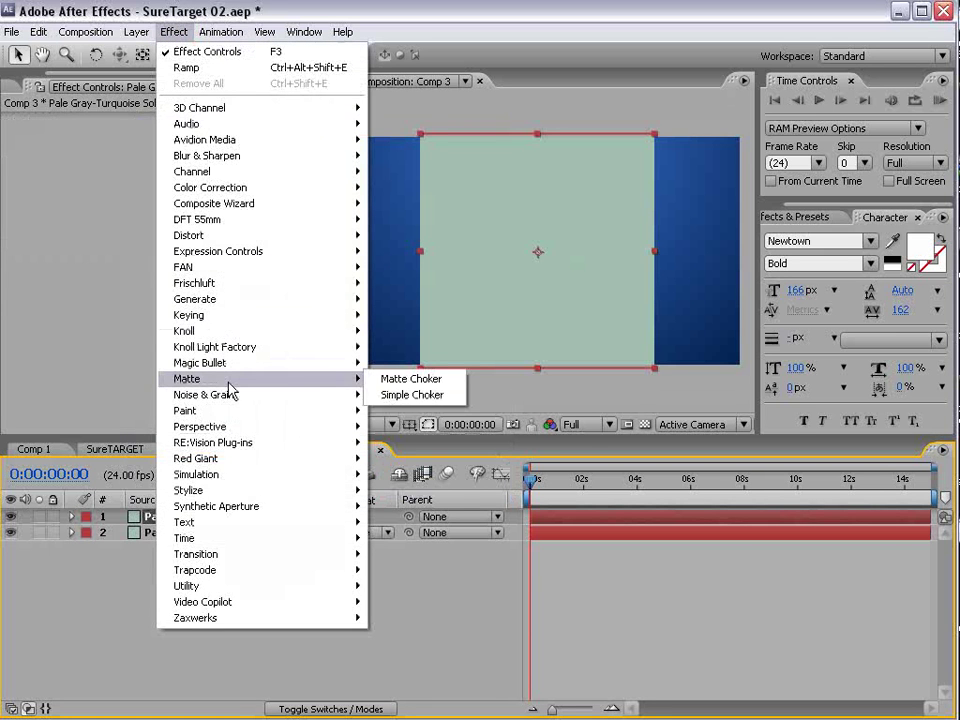
mouse_move(229, 395)
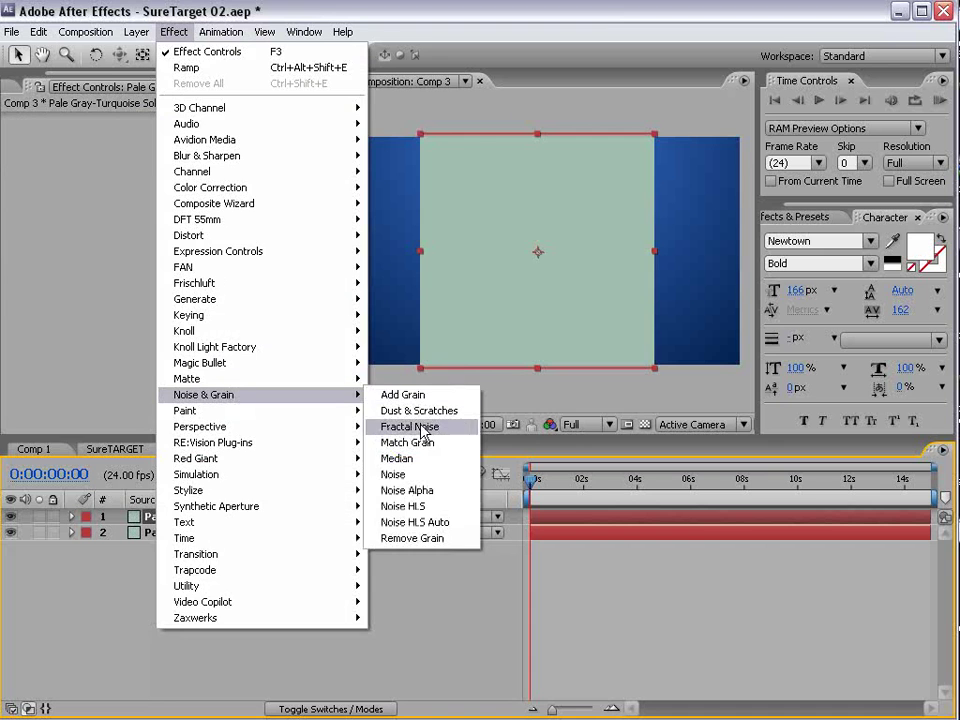
left_click(425, 426)
Step: Find the Mosaic effect and apply it to the Fractal Noise solid, keeping 10 horizontal and 10 vertical blocks
left_click(795, 216)
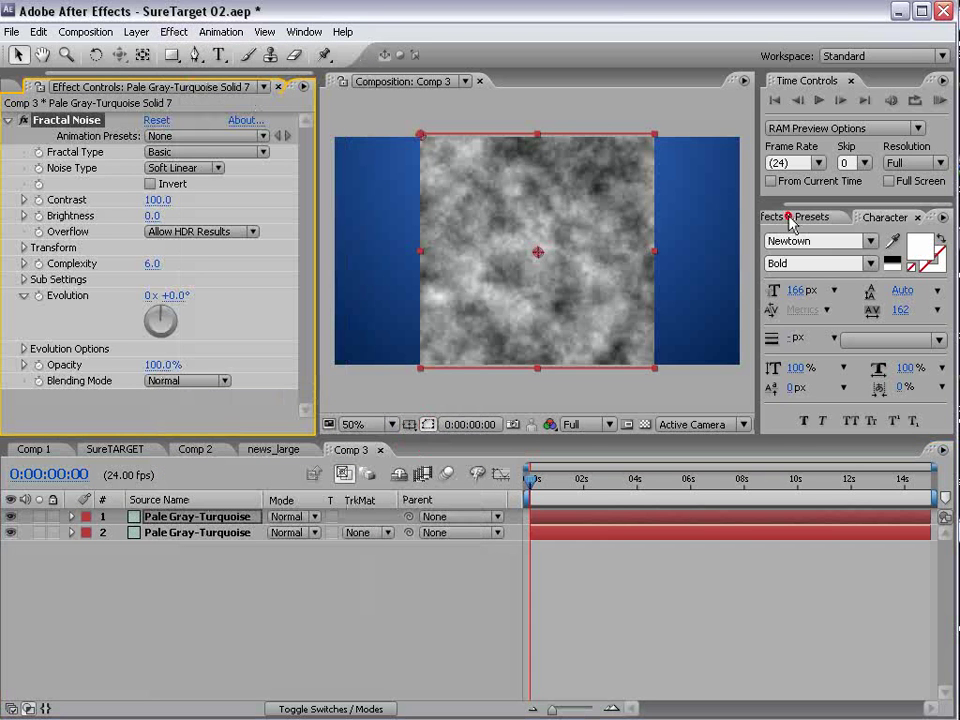
left_click(869, 234)
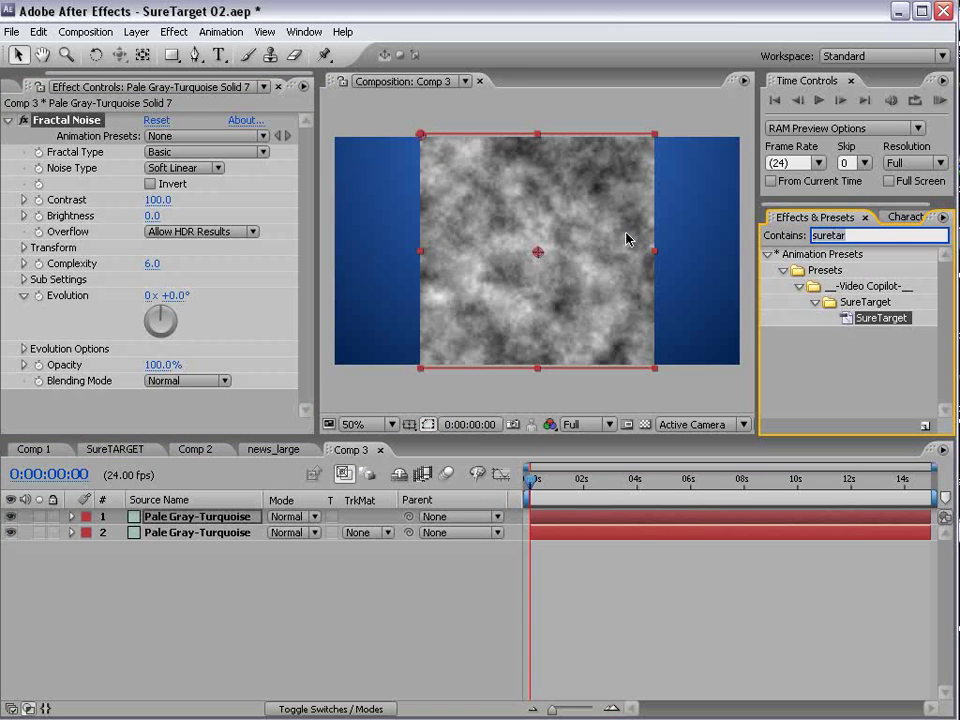
type("mosai")
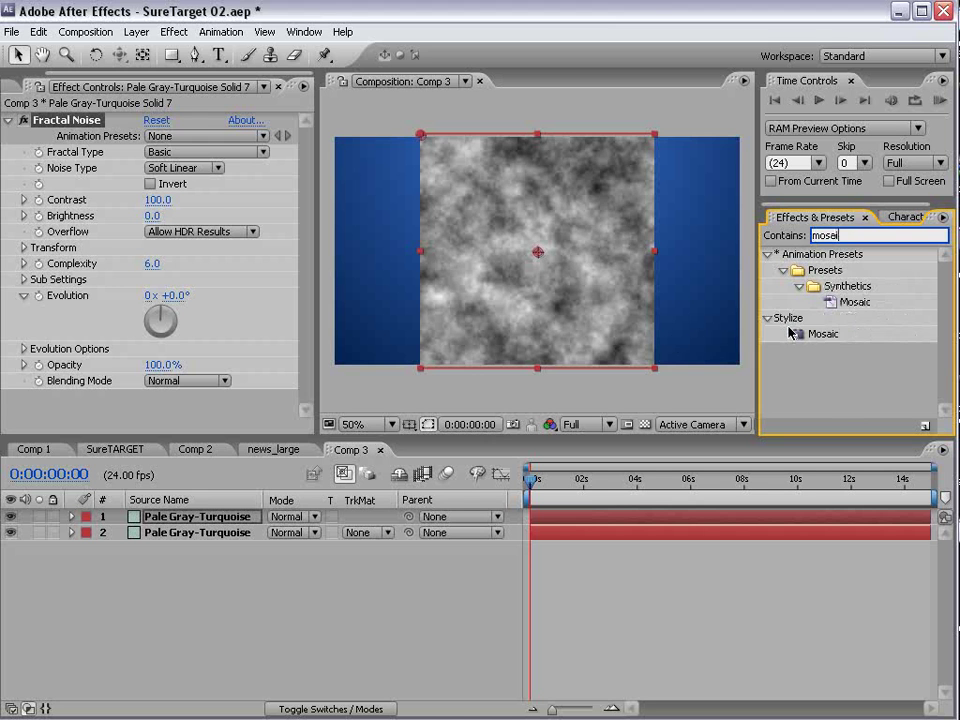
left_click_drag(822, 334, 553, 280)
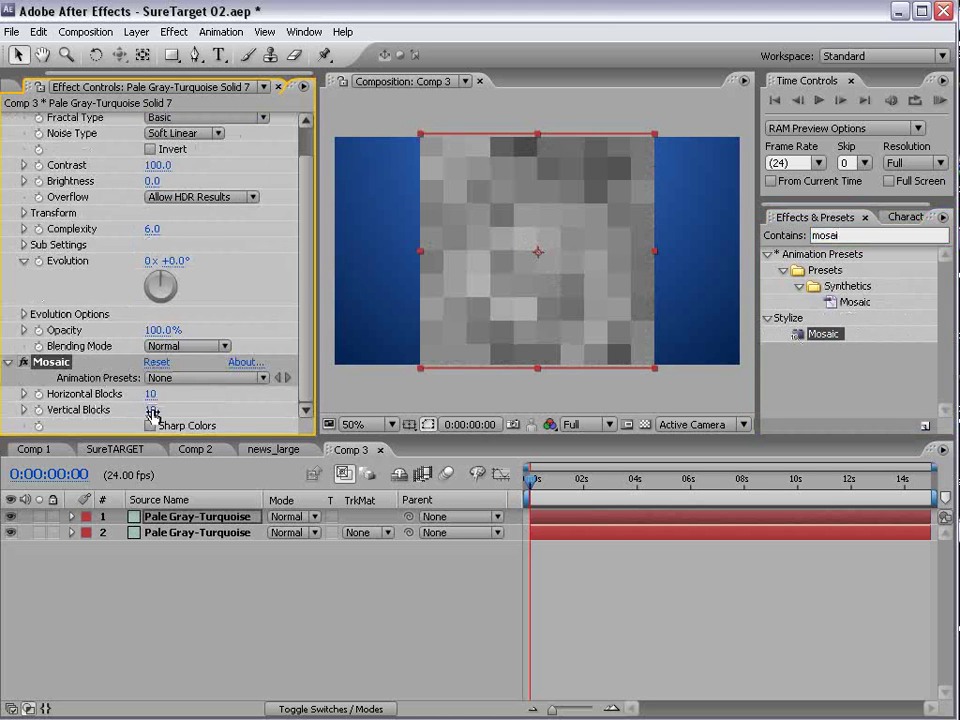
left_click_drag(148, 393, 160, 393)
key("ctrl+z")
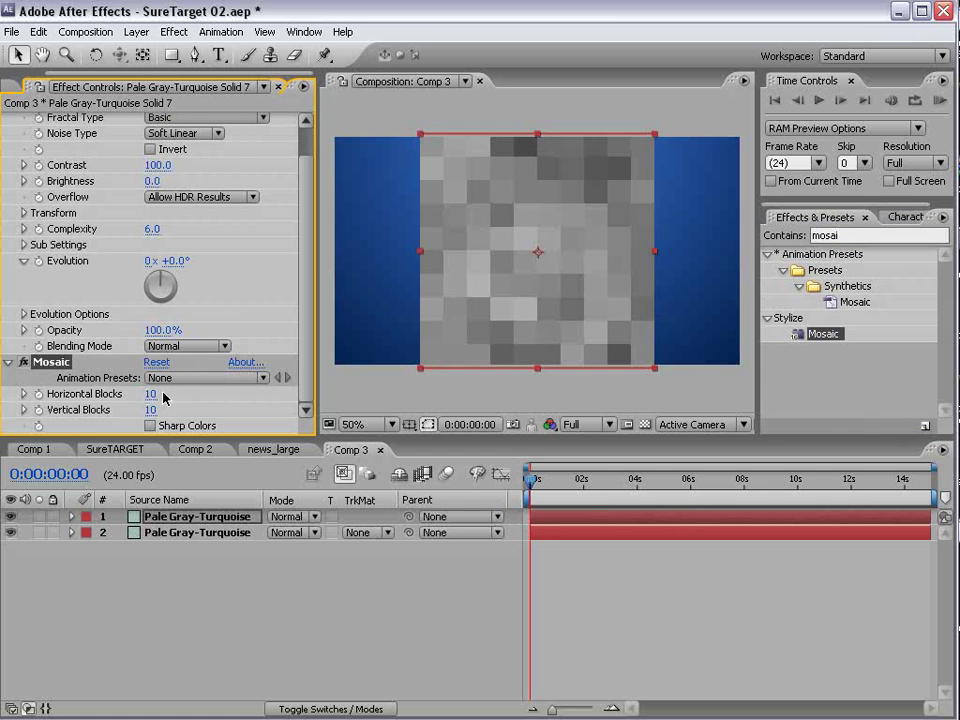
Step: Add an adjustment layer to the news_large composition and scale it down to cover the man's head
left_click(270, 450)
left_click(136, 32)
mouse_move(141, 53)
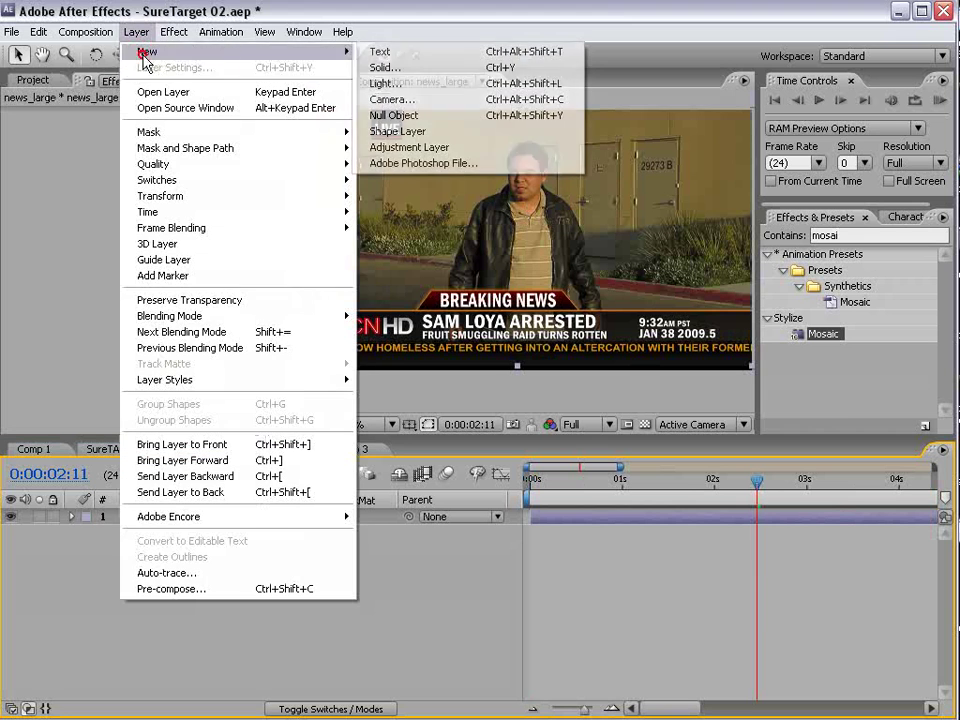
left_click(400, 149)
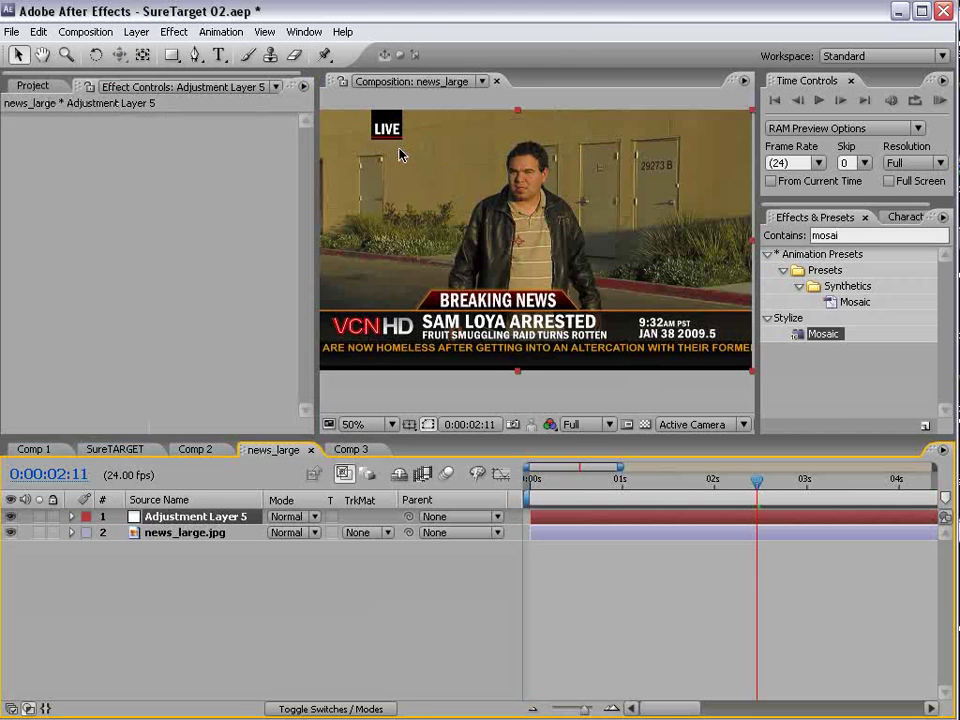
left_click(562, 232)
left_click_drag(753, 374, 563, 201)
Step: Apply Mosaic to the adjustment layer and set it to 32 horizontal and 22 vertical blocks
left_click_drag(829, 335, 533, 183)
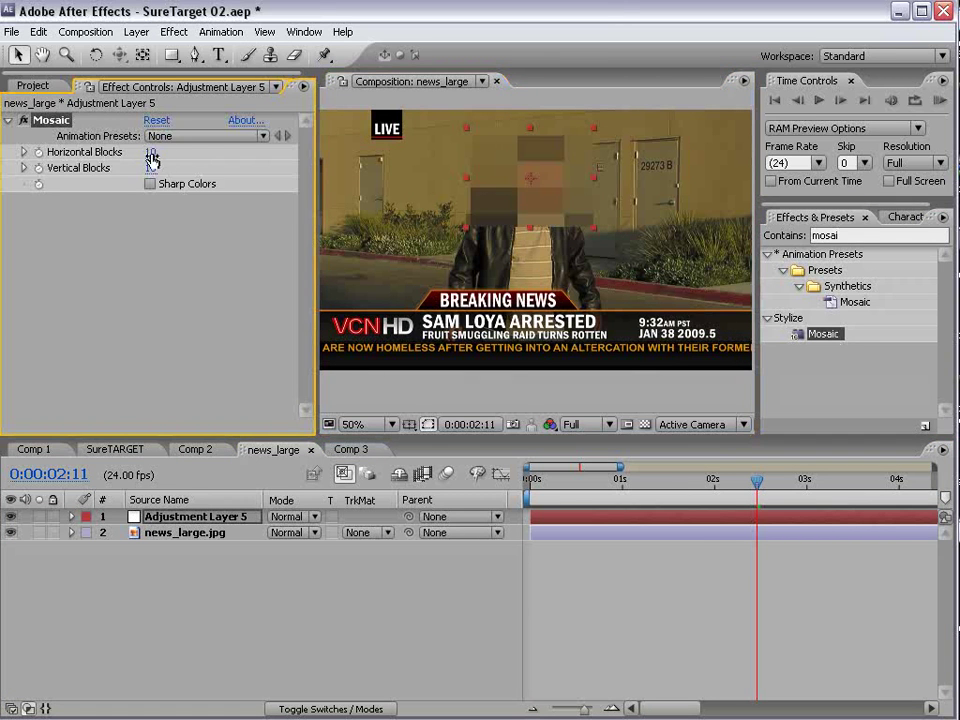
mouse_move(150, 152)
left_mouse_down()
mouse_move(148, 167)
mouse_move(158, 160)
left_mouse_up()
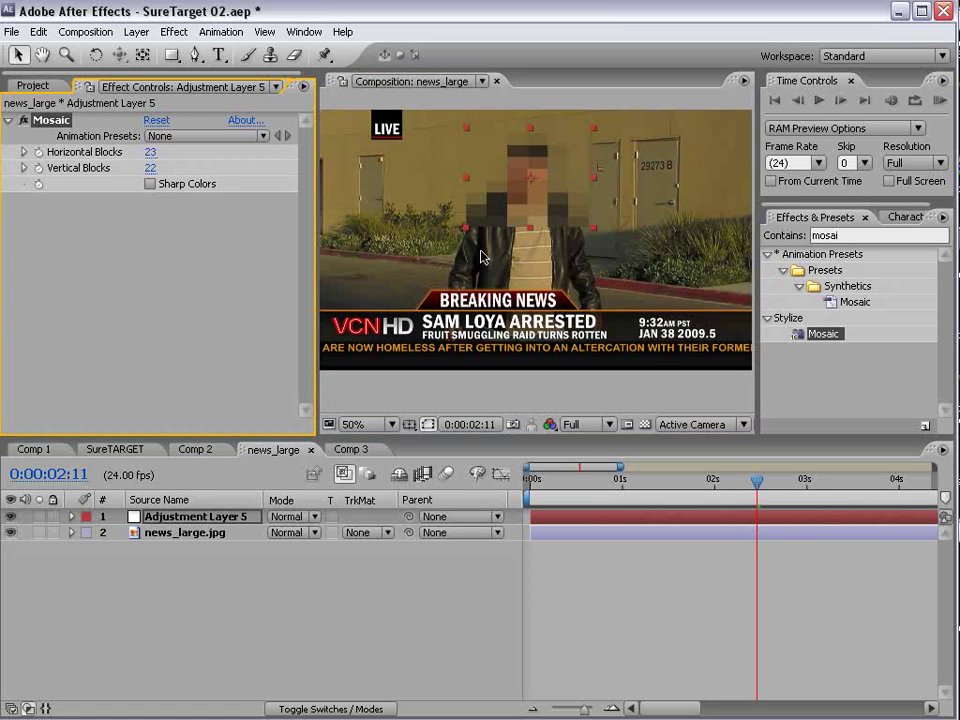
left_click_drag(150, 152, 158, 149)
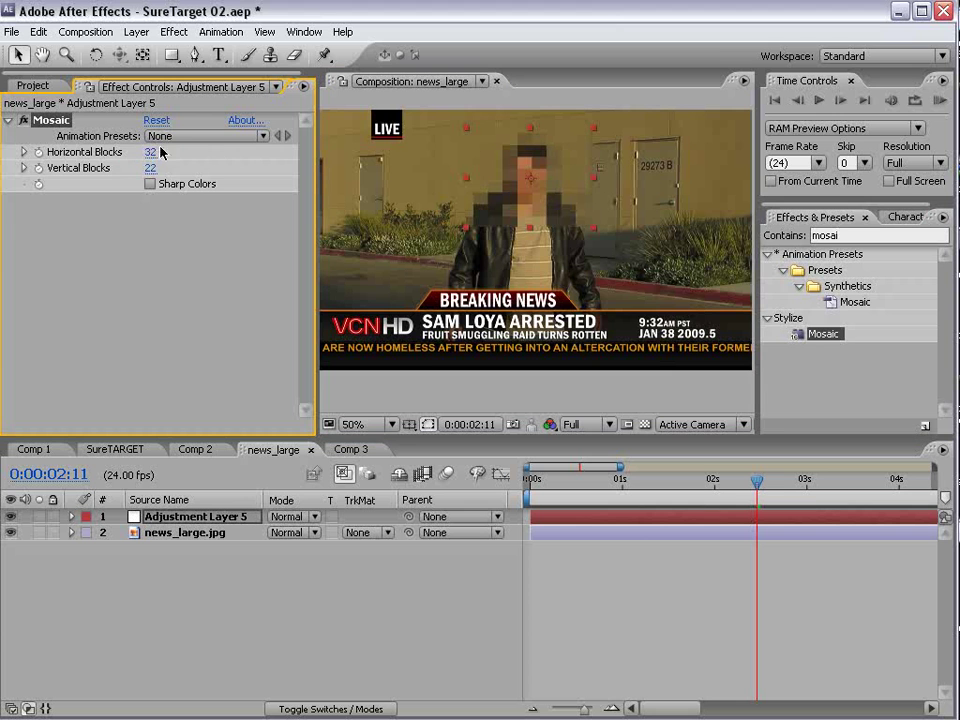
scroll(574, 208, "up", 2)
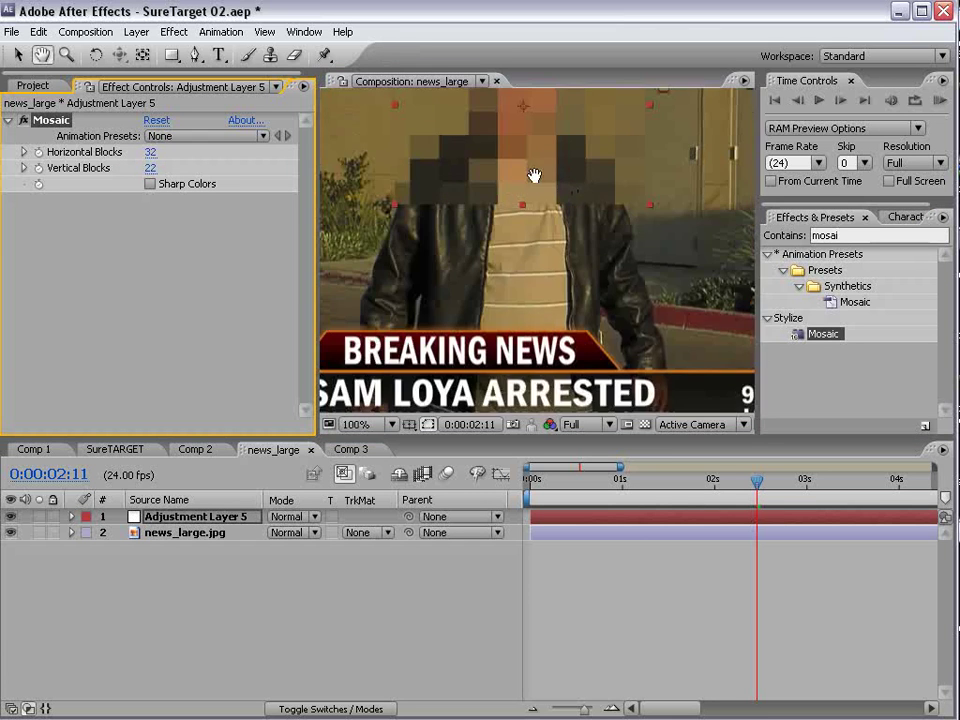
scroll(465, 274, "down", 2)
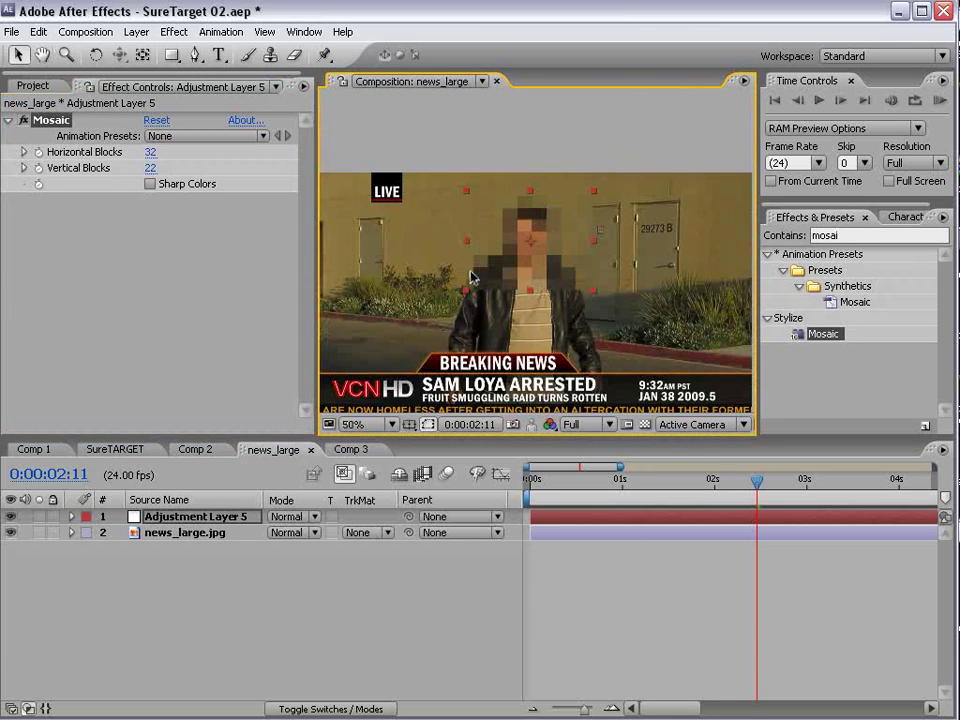
Step: Raise the Mosaic to 236 horizontal and 163 vertical blocks and shrink the adjustment layer closer around the man's head
scroll(470, 277, "up", 1)
left_click_drag(491, 328, 512, 328)
left_click_drag(150, 168, 212, 154)
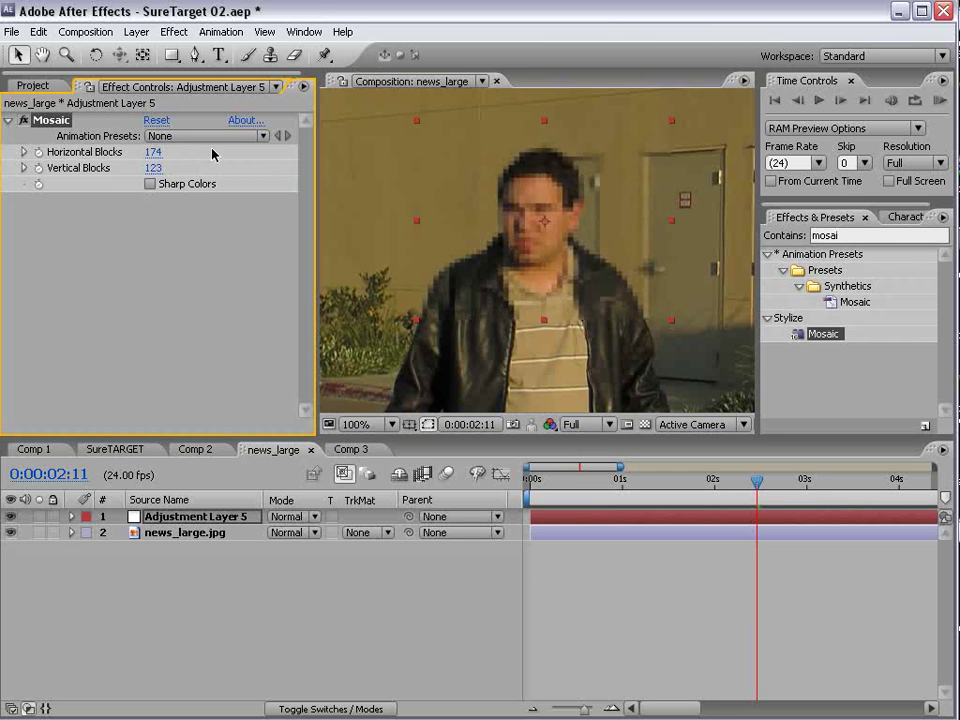
scroll(520, 315, "down", 2)
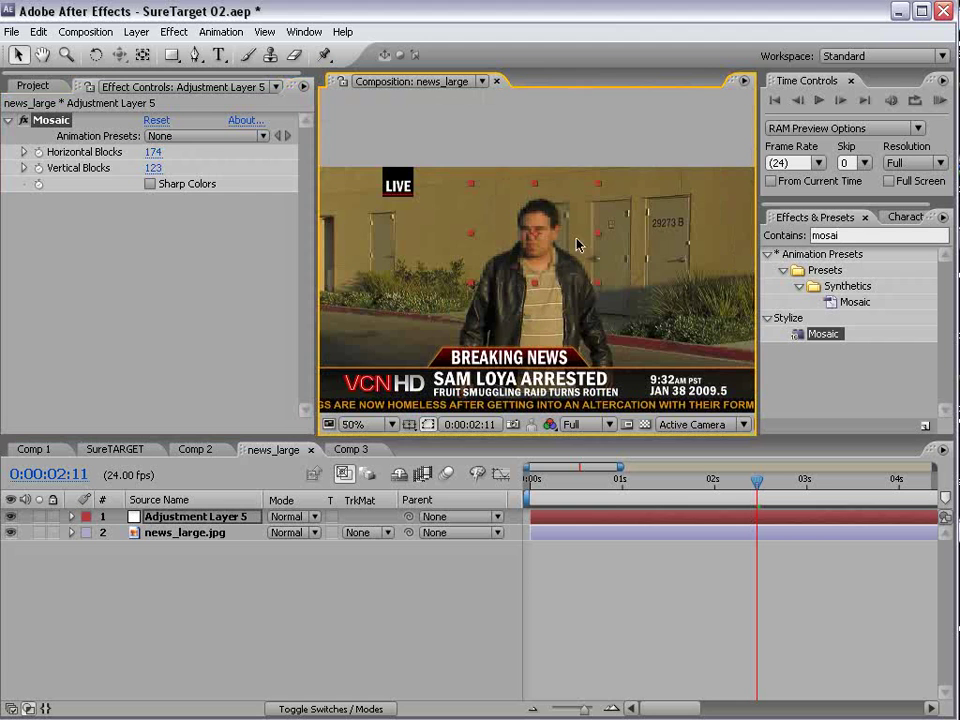
left_click(614, 545)
left_click(576, 522)
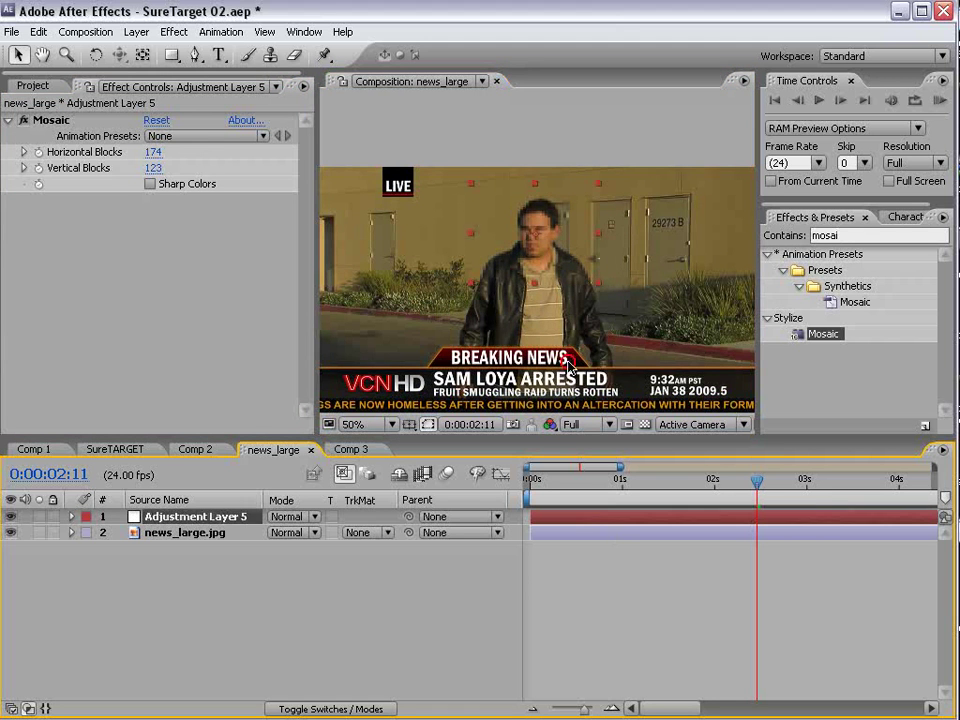
key("/")
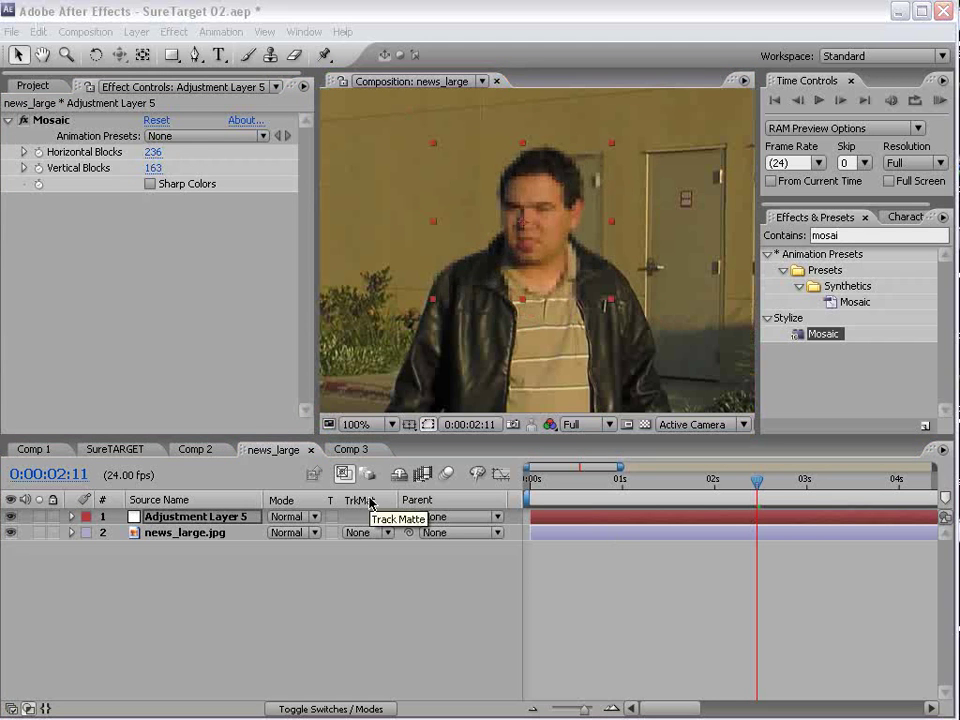
Step: Return to Comp 3, apply the Grid effect to the mosaic solid, and compare the layer with the effect off and on
left_click(362, 449)
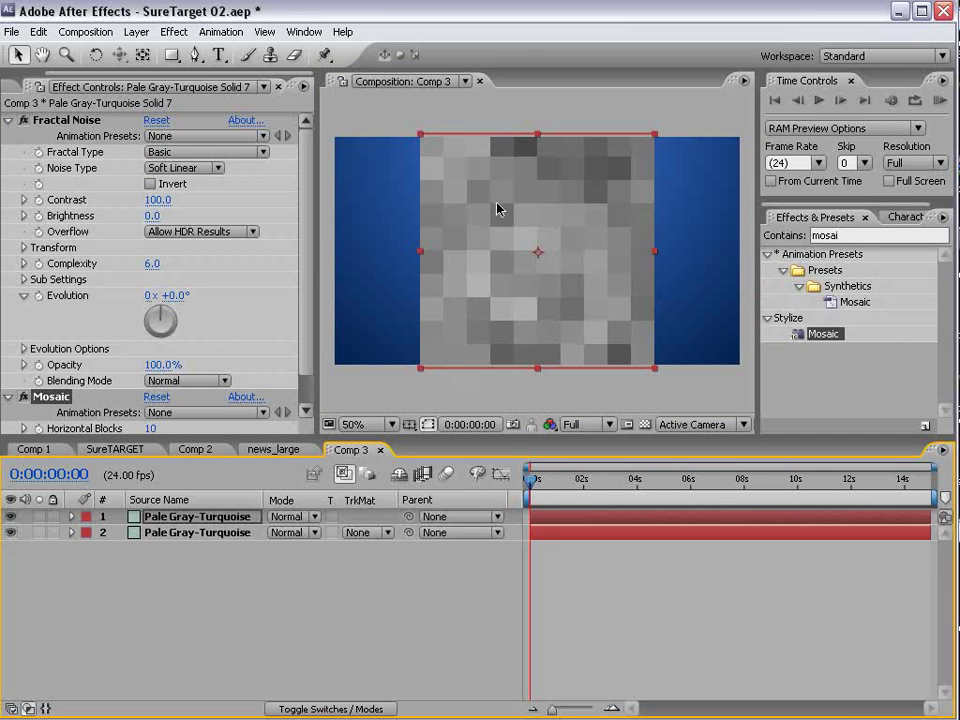
left_click(137, 31)
mouse_move(174, 33)
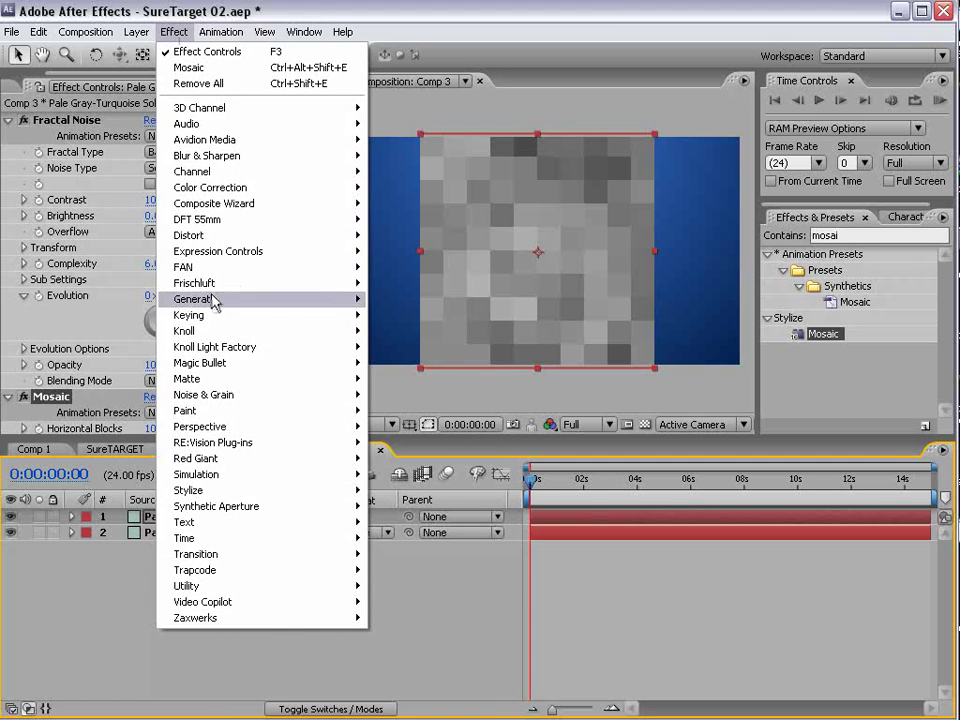
mouse_move(213, 302)
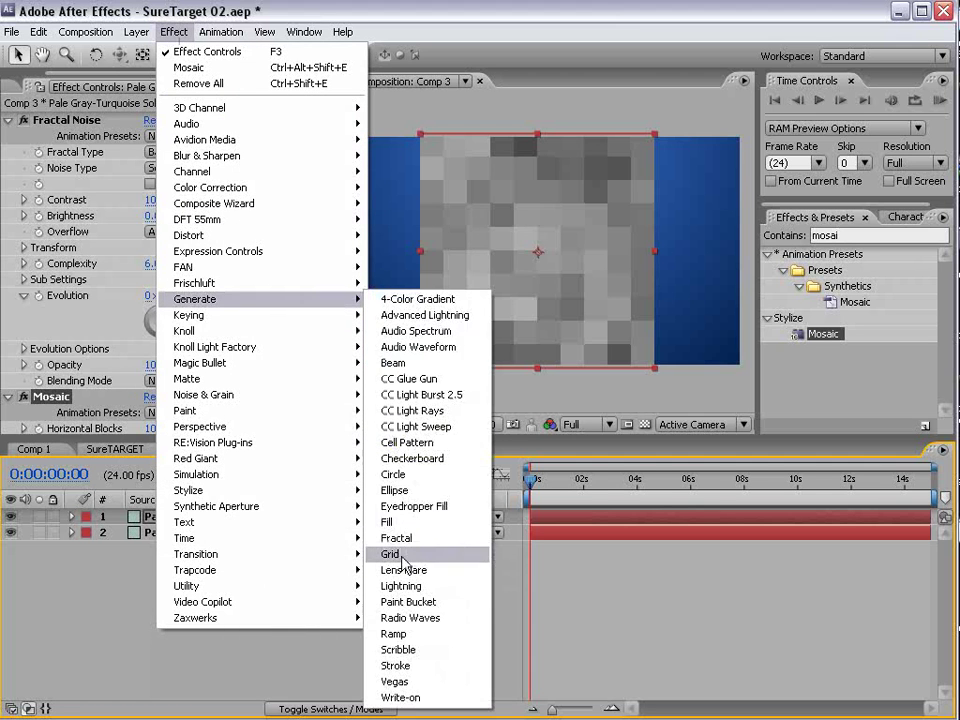
left_click(445, 554)
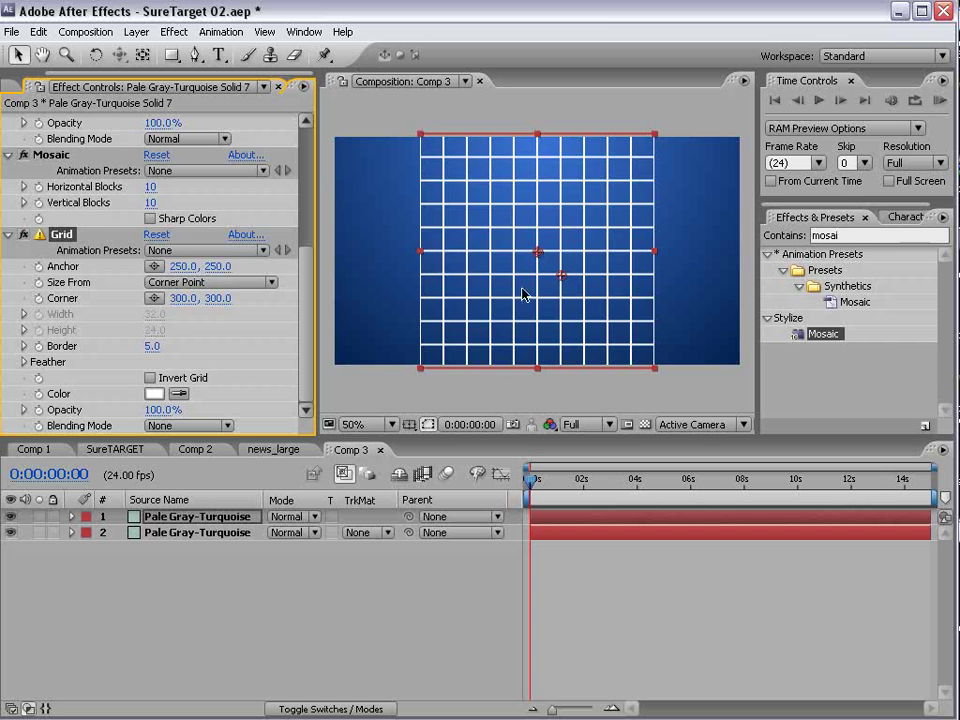
left_click(22, 236)
left_click(22, 236)
left_click(22, 236)
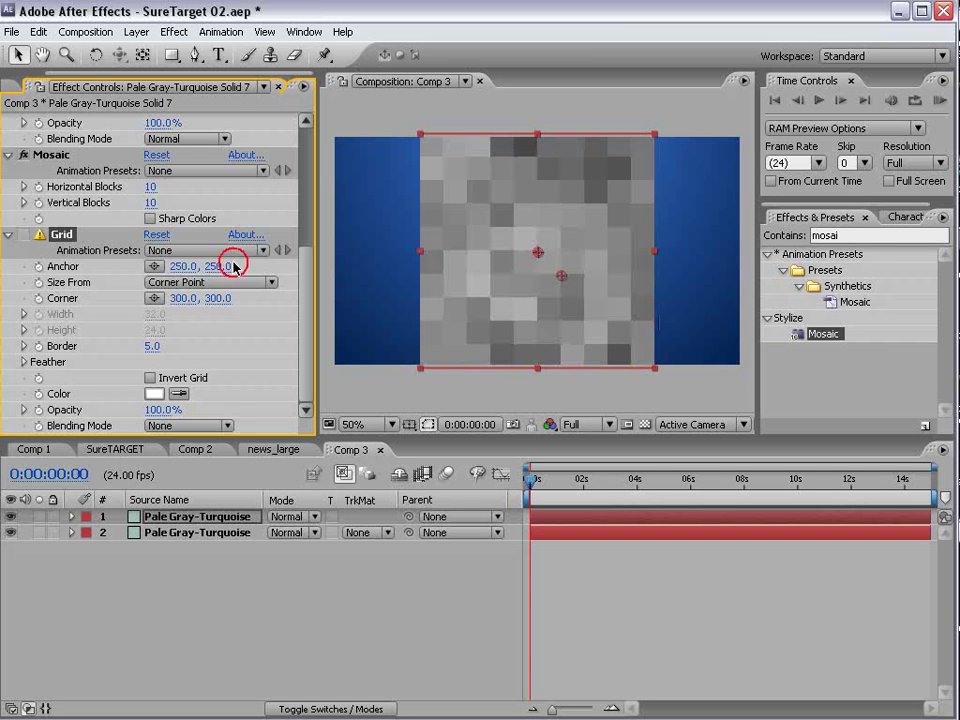
left_click(24, 236)
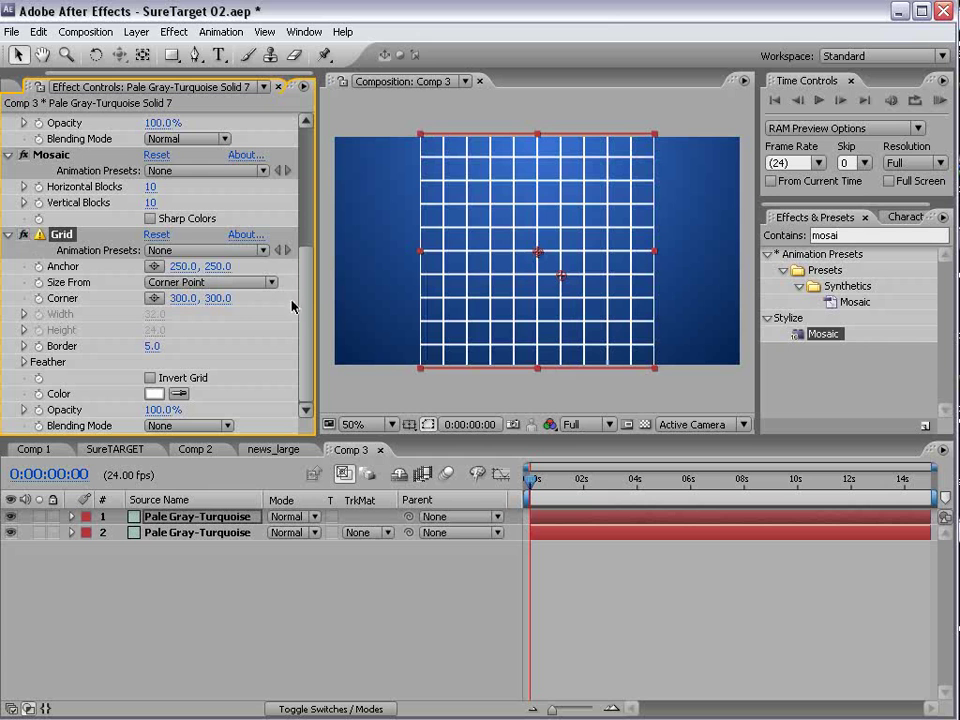
Step: Set the Grid's blending mode to Stencil Alpha, invert the grid, and widen its border to 17.0
left_click(163, 425)
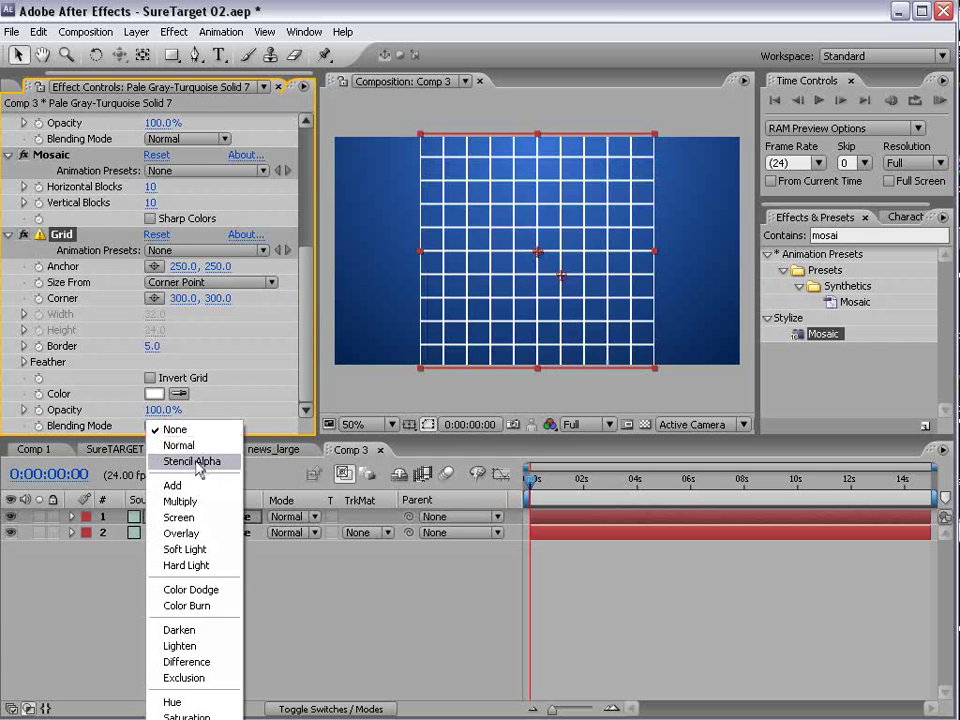
left_click(197, 463)
key("period")
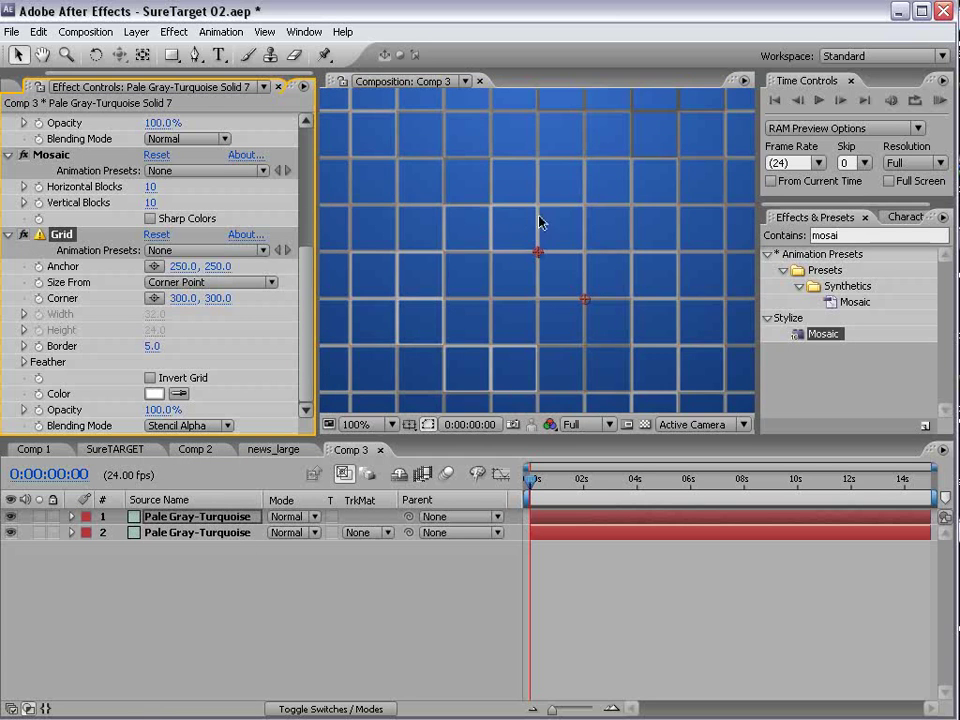
key("comma")
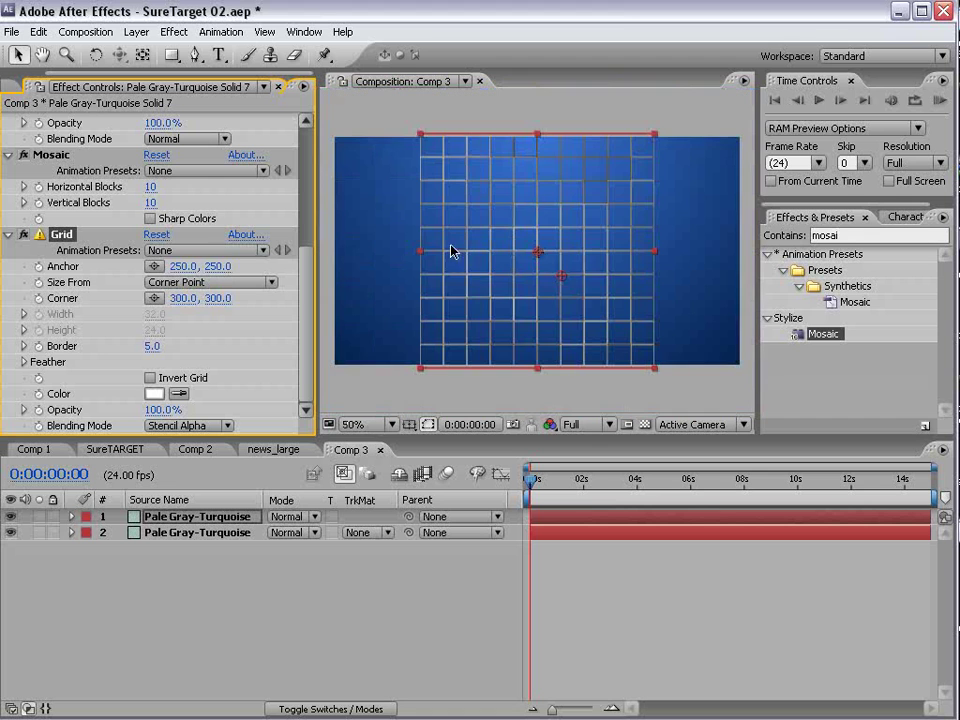
left_click(151, 379)
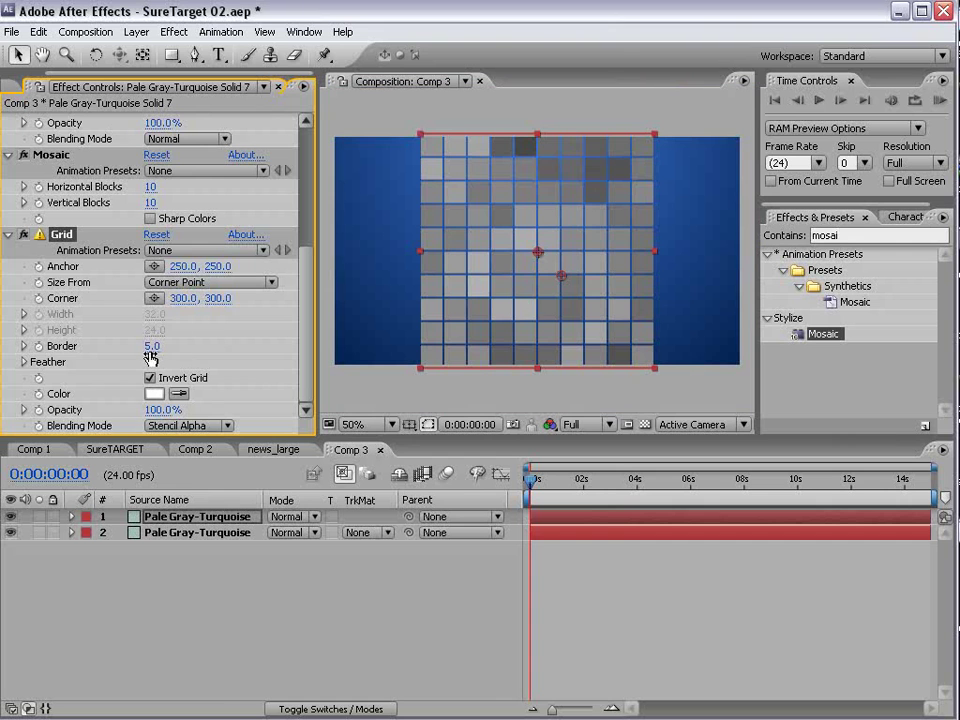
left_click_drag(150, 345, 155, 345)
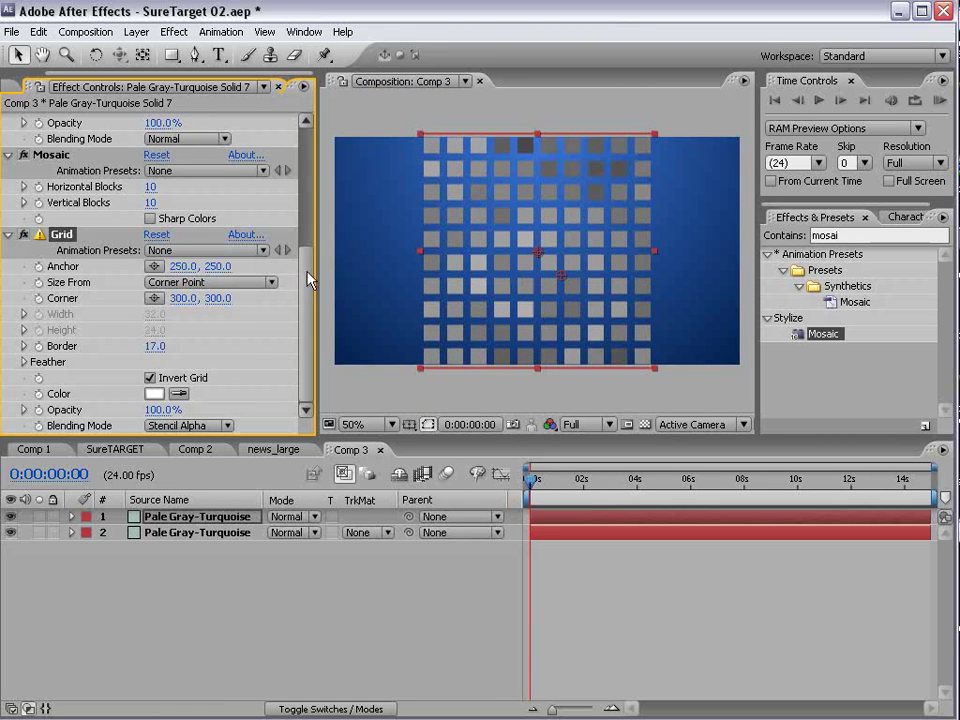
Step: Drive the Fractal Noise evolution with the expression time*250 and preview the changing squares
left_click_drag(307, 280, 296, 146)
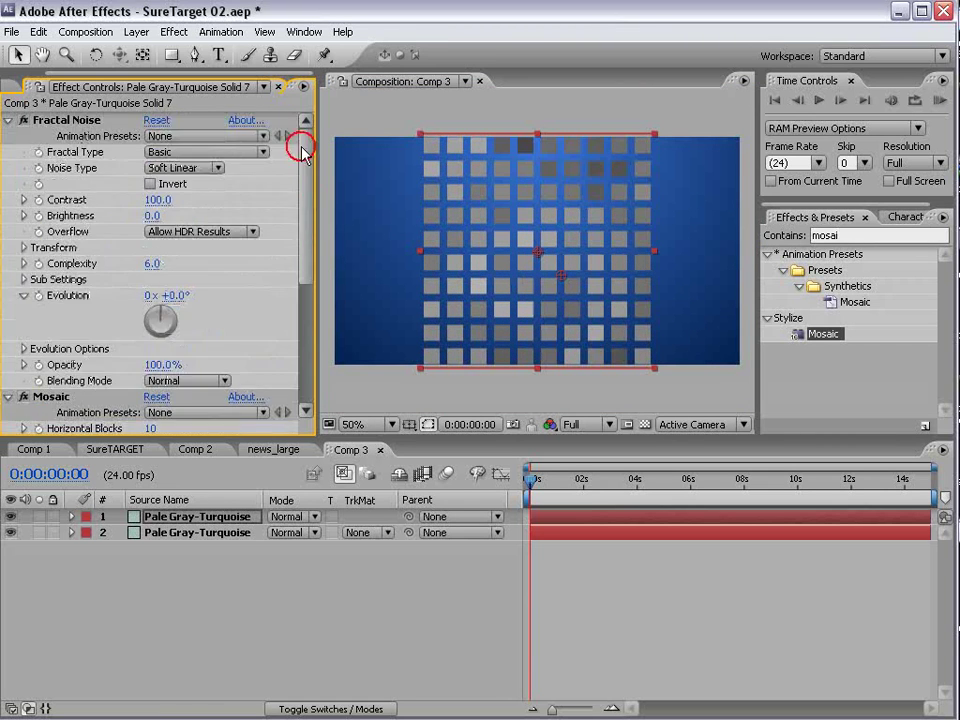
left_click(38, 297, "alt")
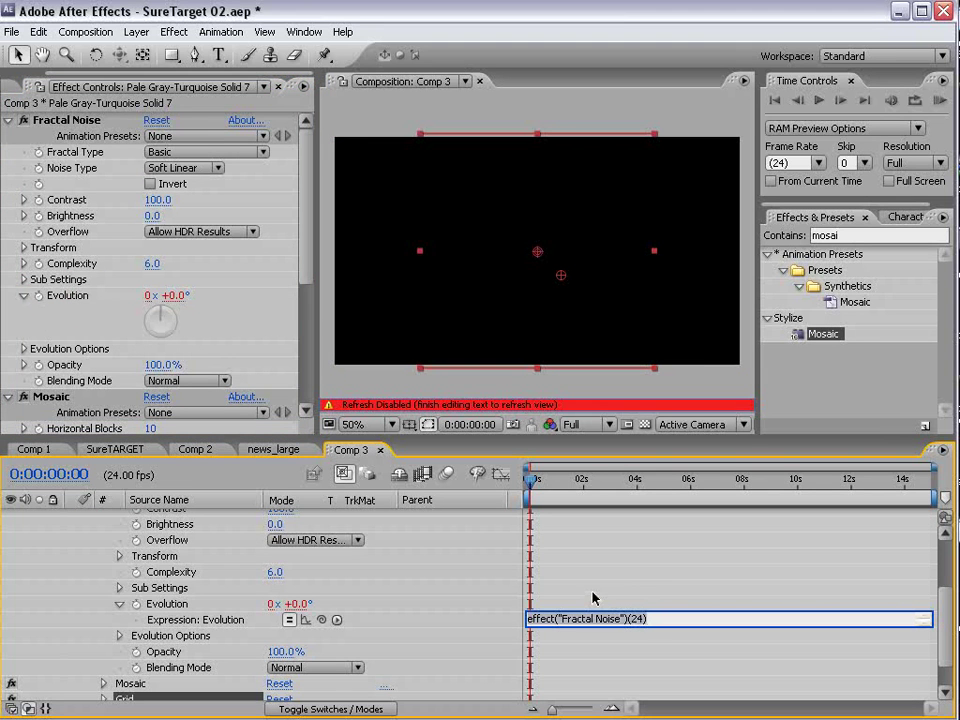
type("time*250")
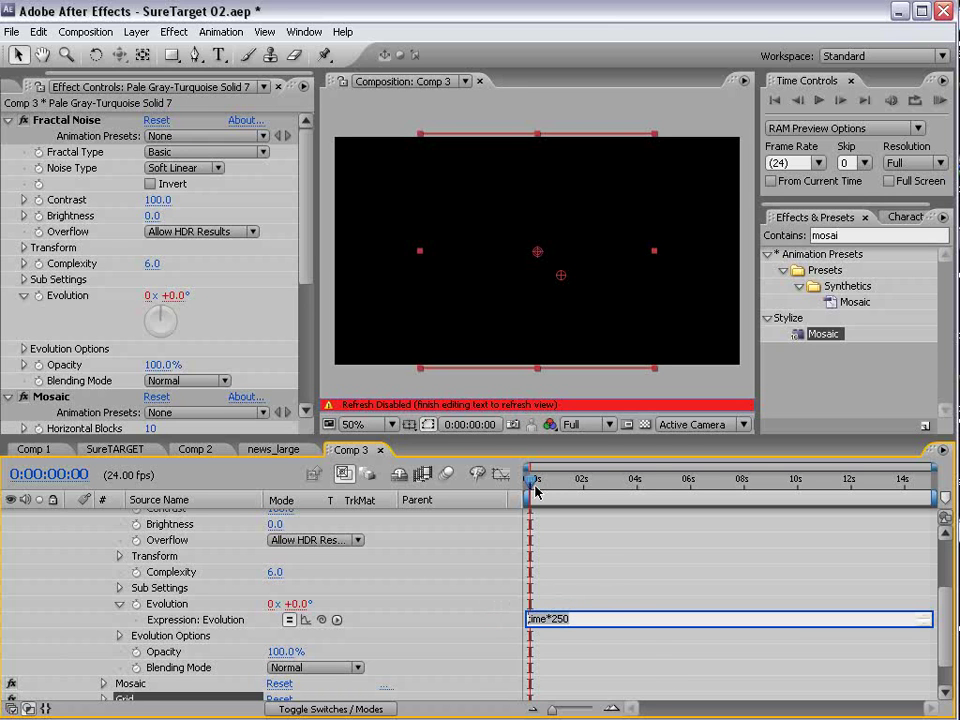
left_click(545, 637)
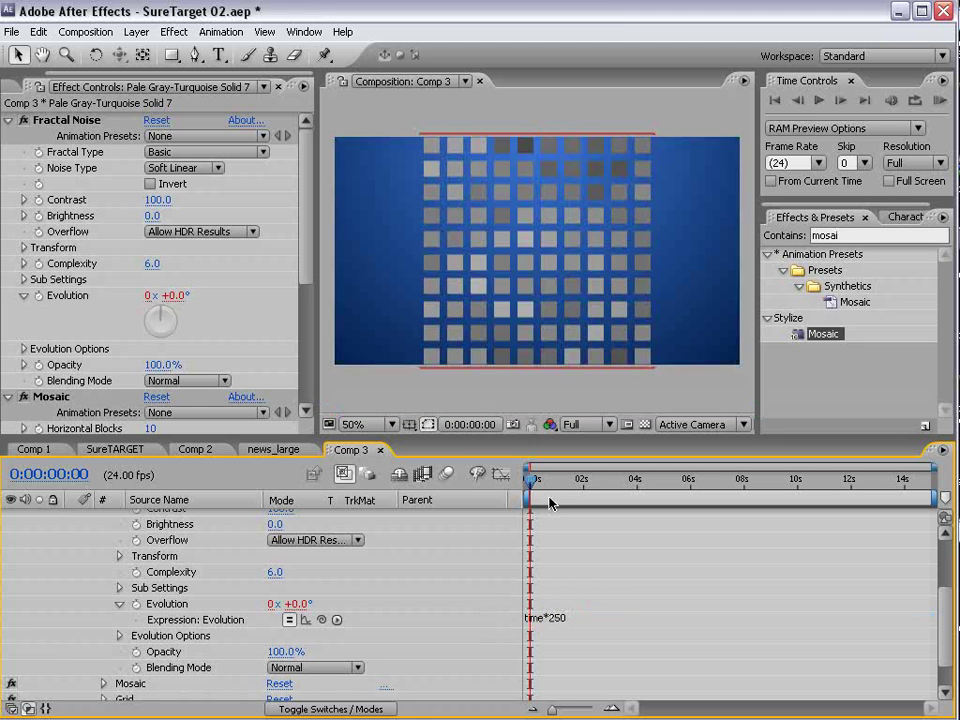
key("space")
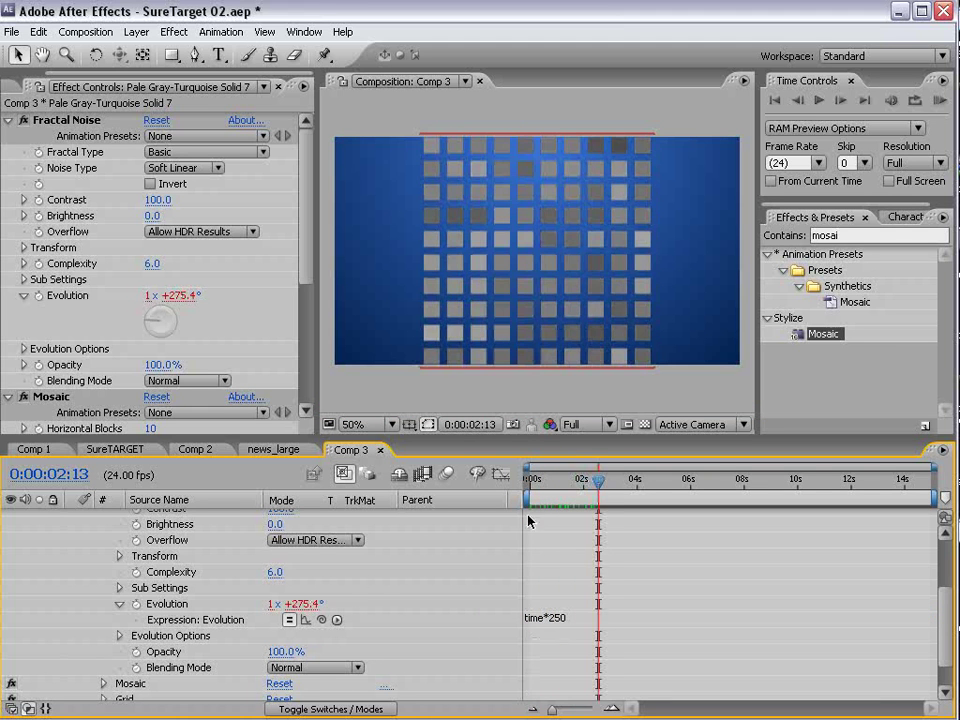
left_click_drag(598, 481, 739, 481)
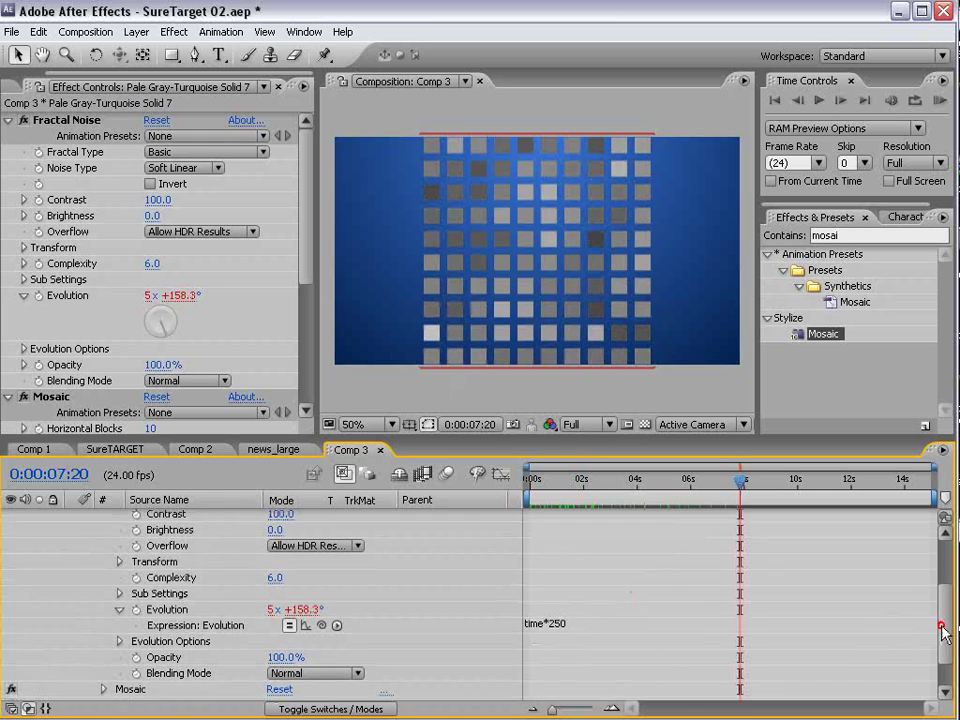
Step: Collapse the top layer and set the Fractal Noise contrast to 212.0 and its transform scale to 22.0
scroll(700, 600, "up", 3)
left_click(71, 516)
key("ctrl+d")
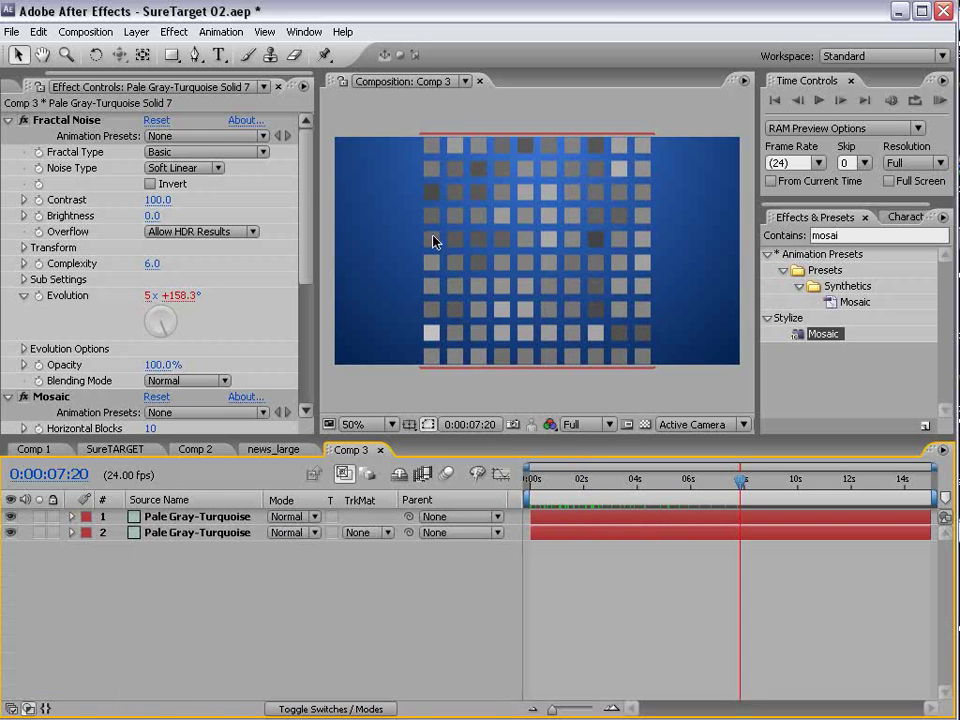
left_click_drag(152, 200, 225, 200)
scroll(205, 296, "down", 3)
left_click(150, 366)
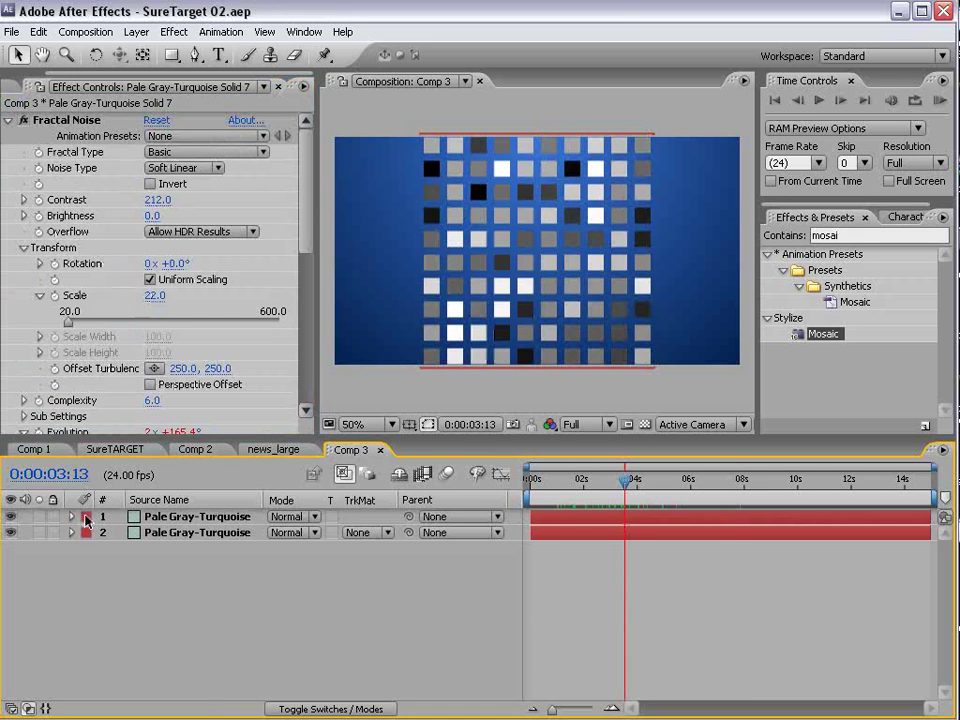
Step: Give the squares layer a Blue label and rename it Blocks
left_click(86, 521)
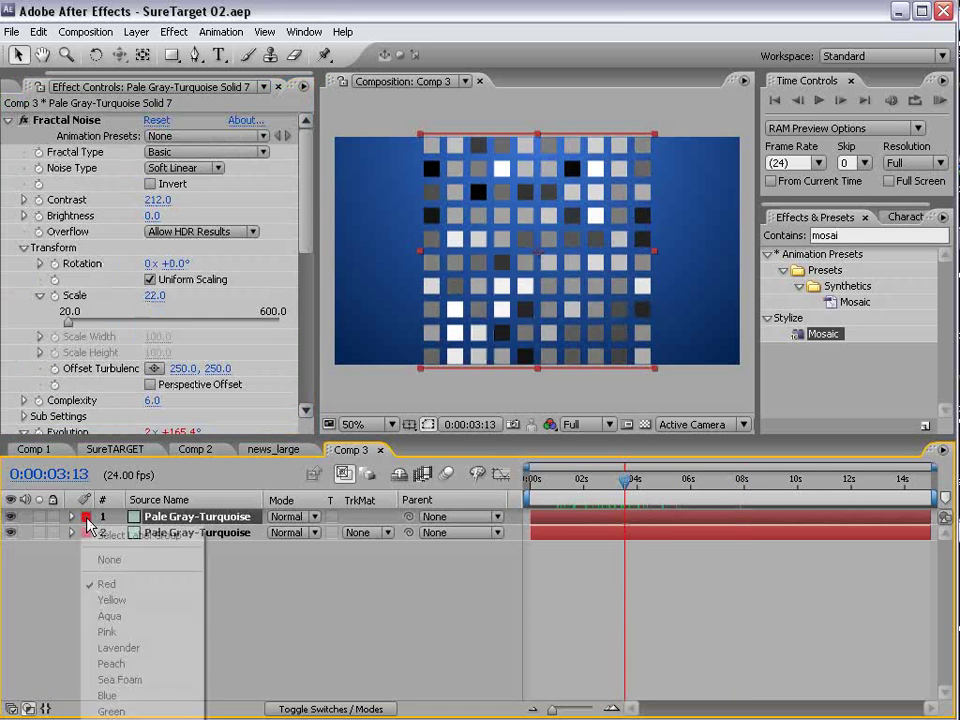
left_click(133, 695)
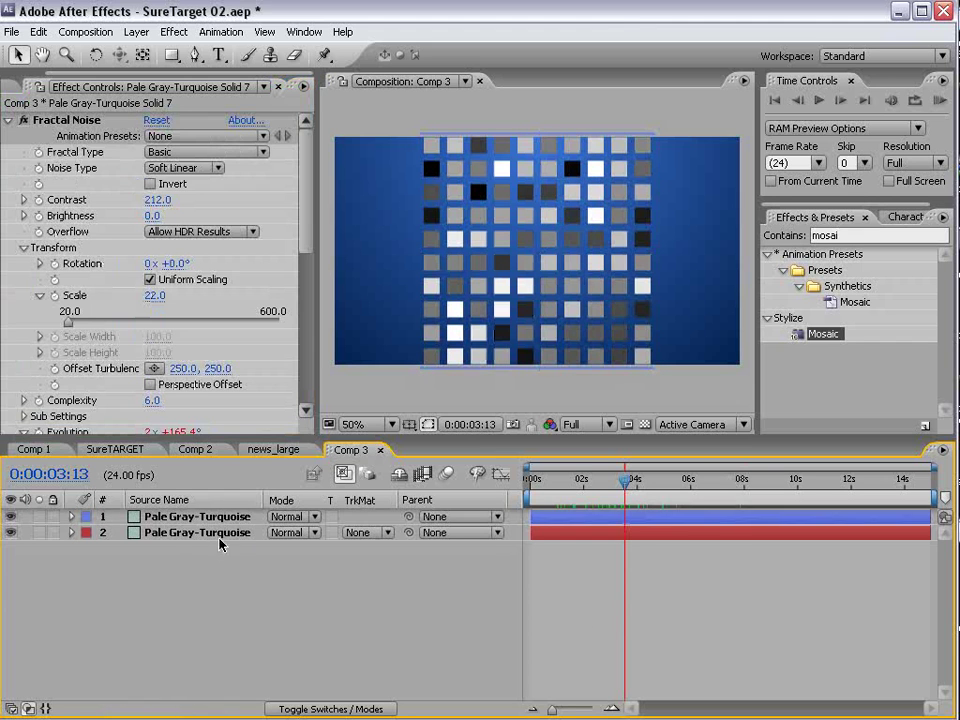
key("Return")
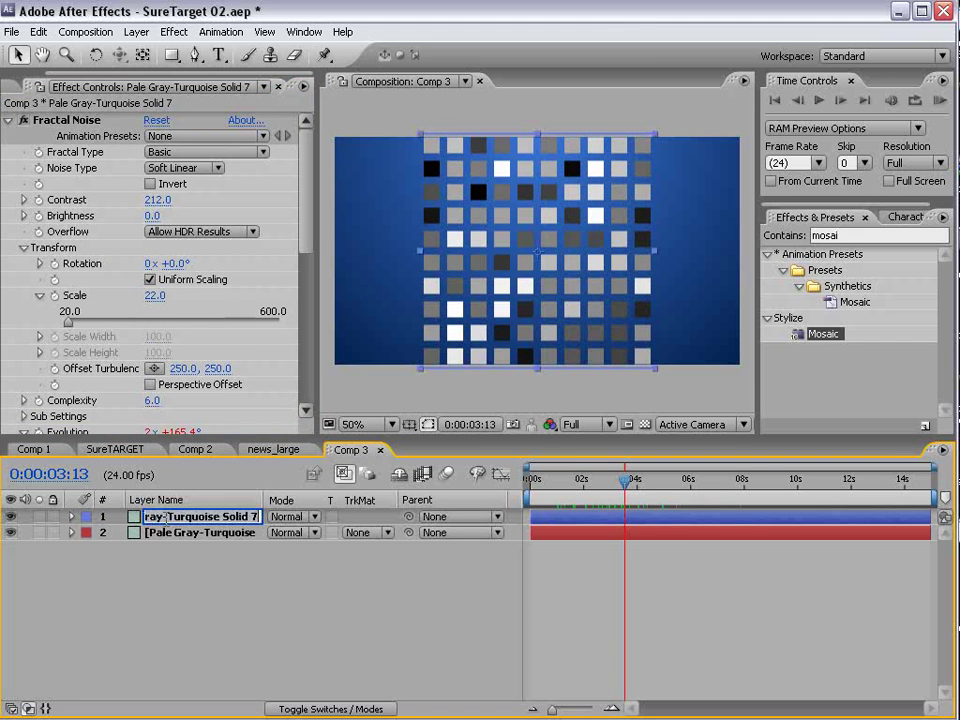
type("Blocks")
key("Return")
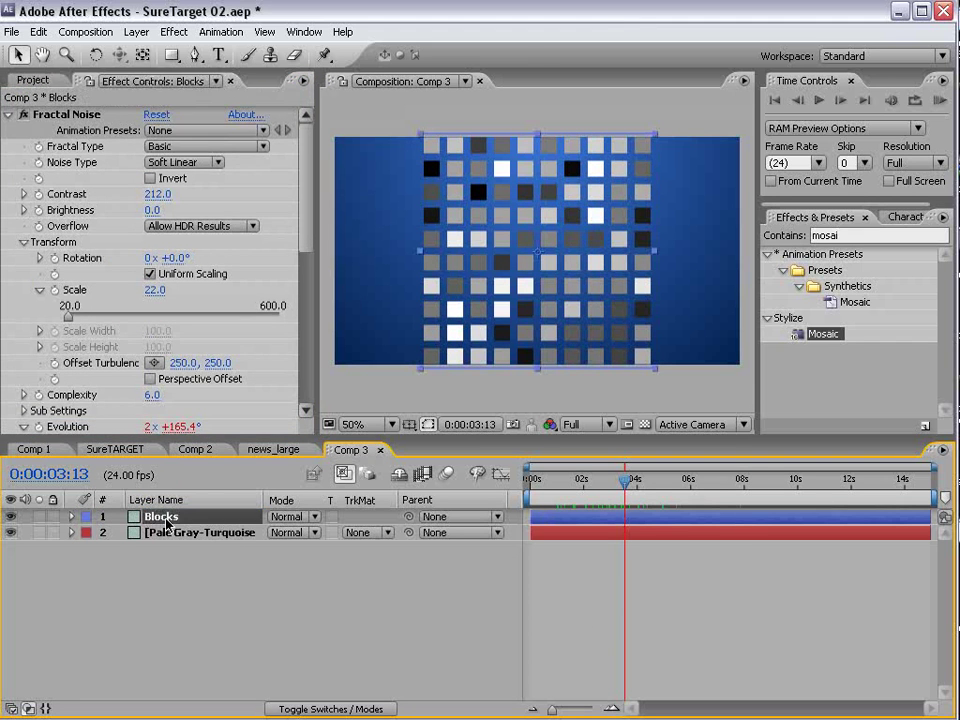
left_click(600, 576)
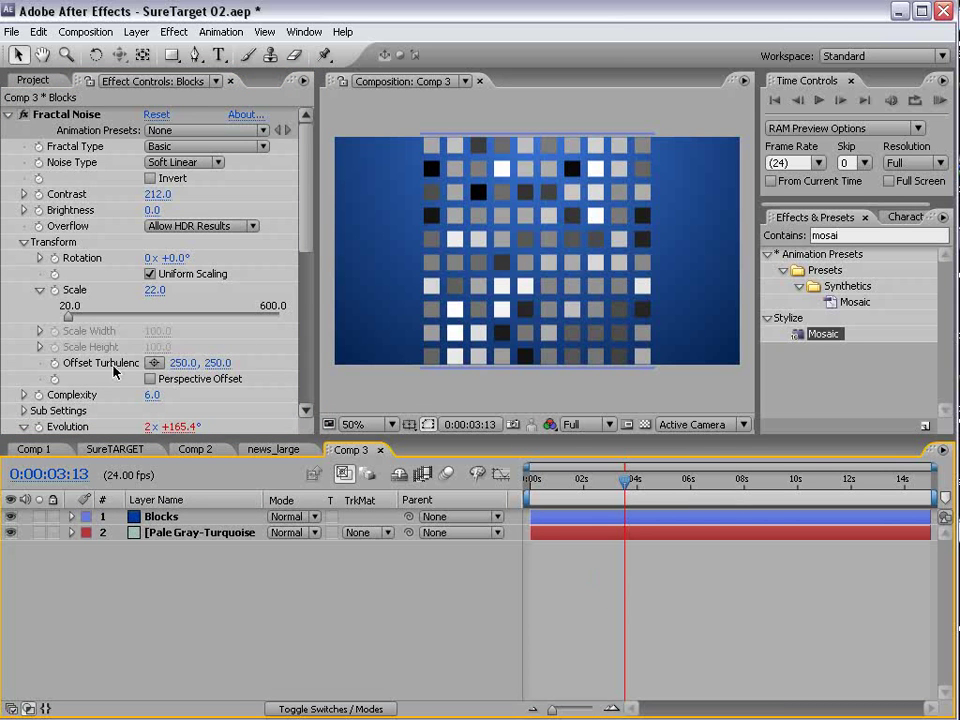
Step: Hide the Blocks layer and create a comp-size 864 × 486 solid in deep green
left_click(11, 517)
left_click(136, 32)
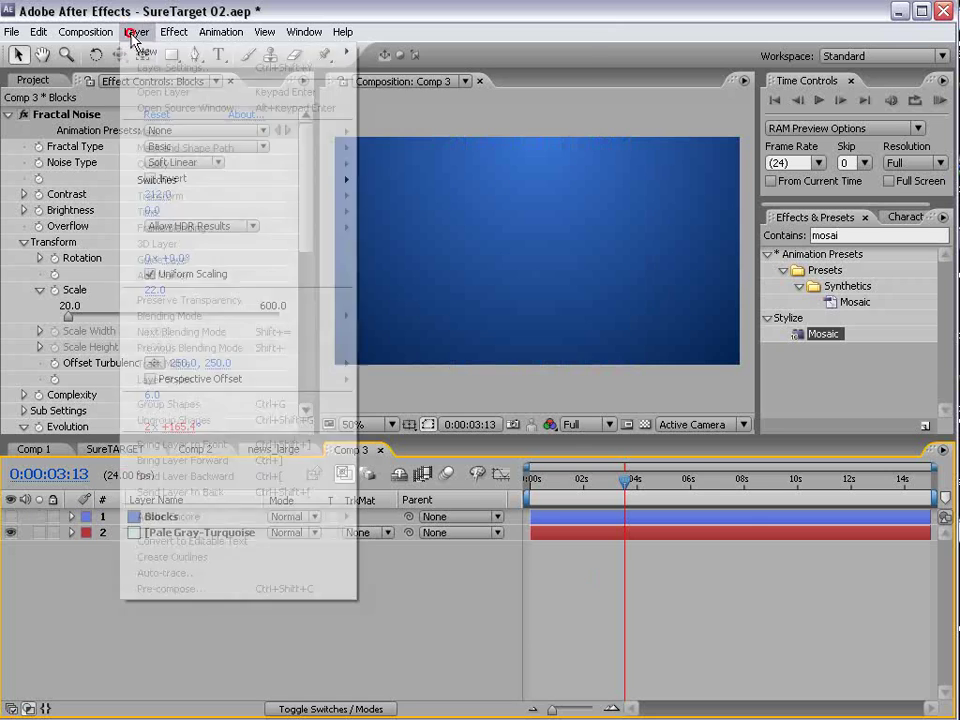
mouse_move(150, 51)
left_click(382, 67)
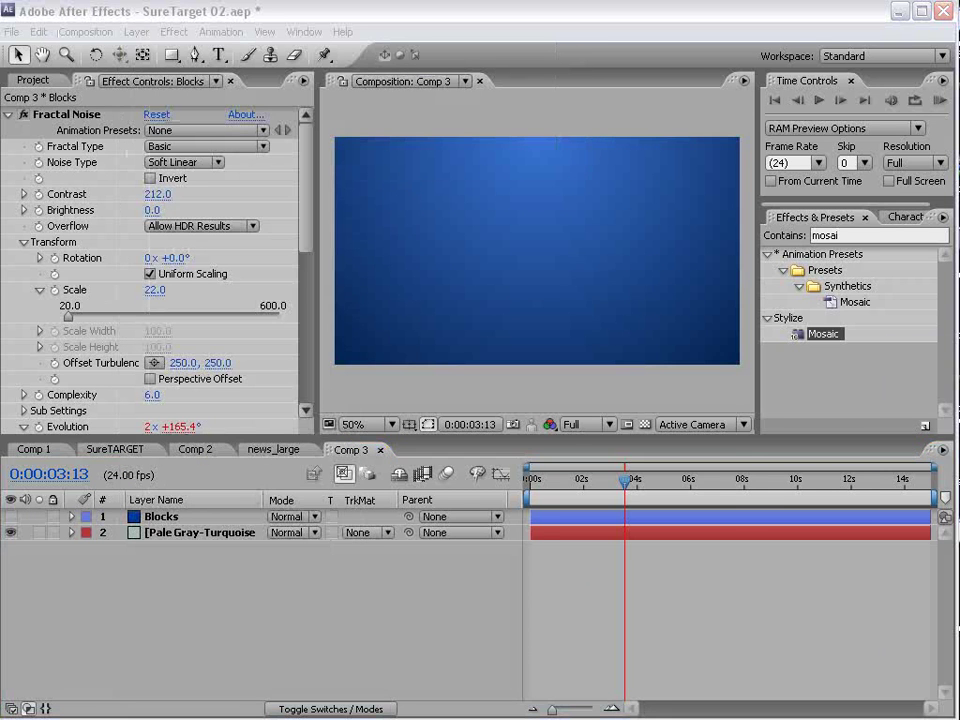
left_click(439, 452)
left_click(350, 509)
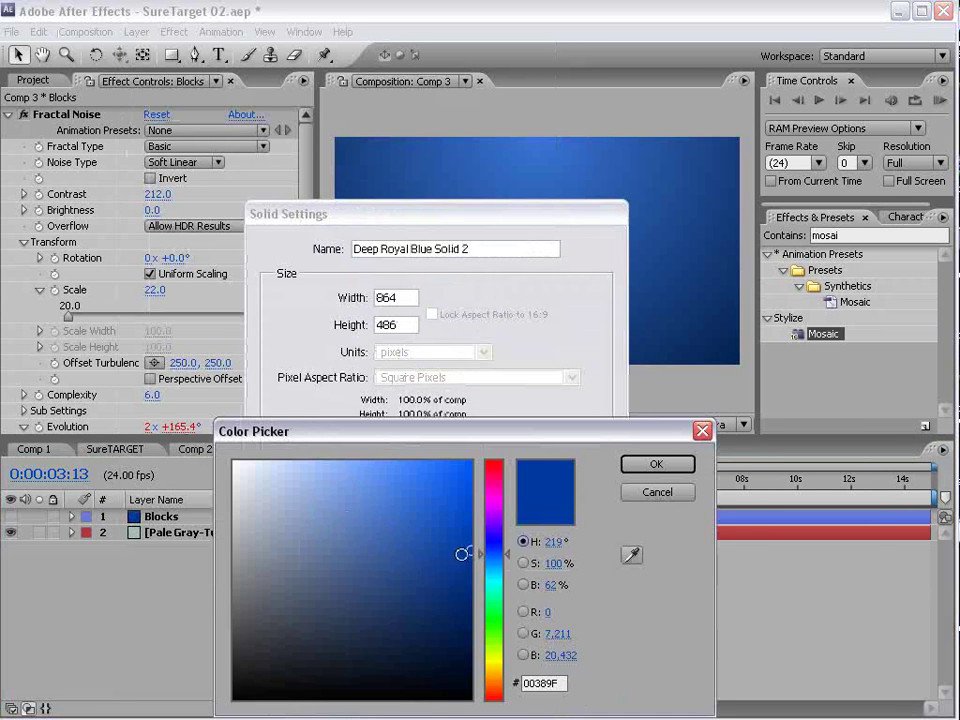
left_click_drag(497, 594, 497, 617)
left_click(628, 464)
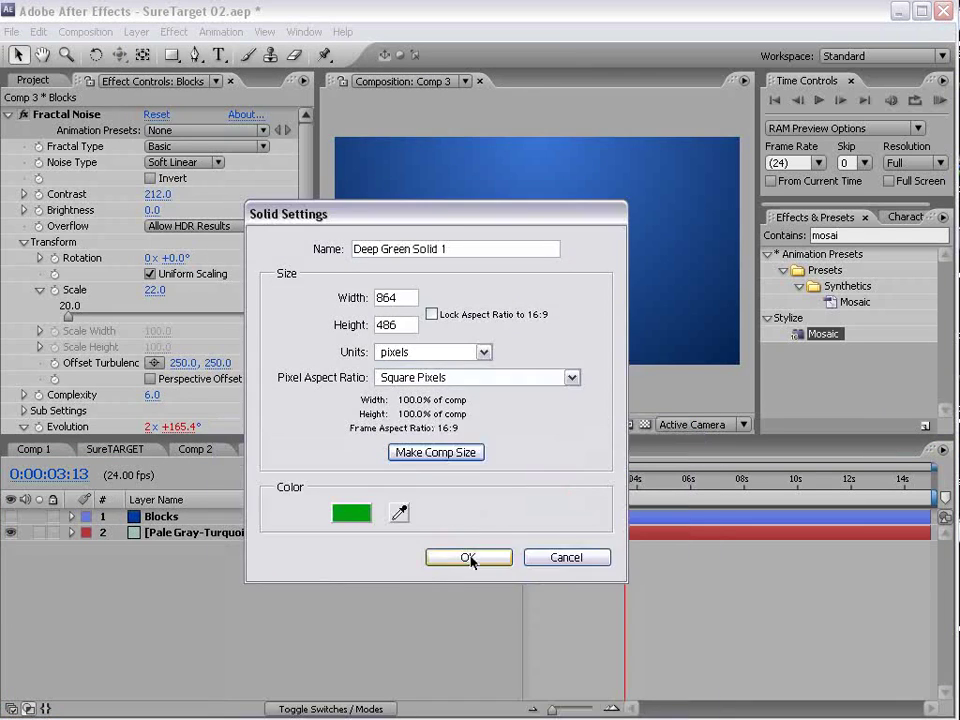
left_click(465, 556)
Step: Apply the Write-on effect to the green solid and move the current time to 0:00:03:15
left_click(174, 31)
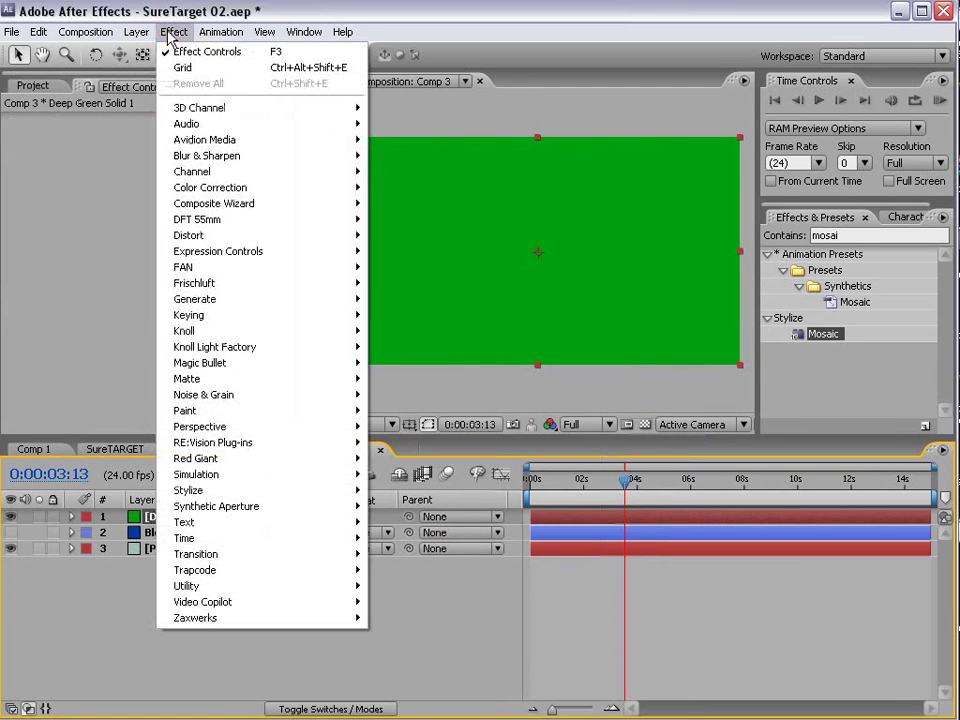
mouse_move(237, 300)
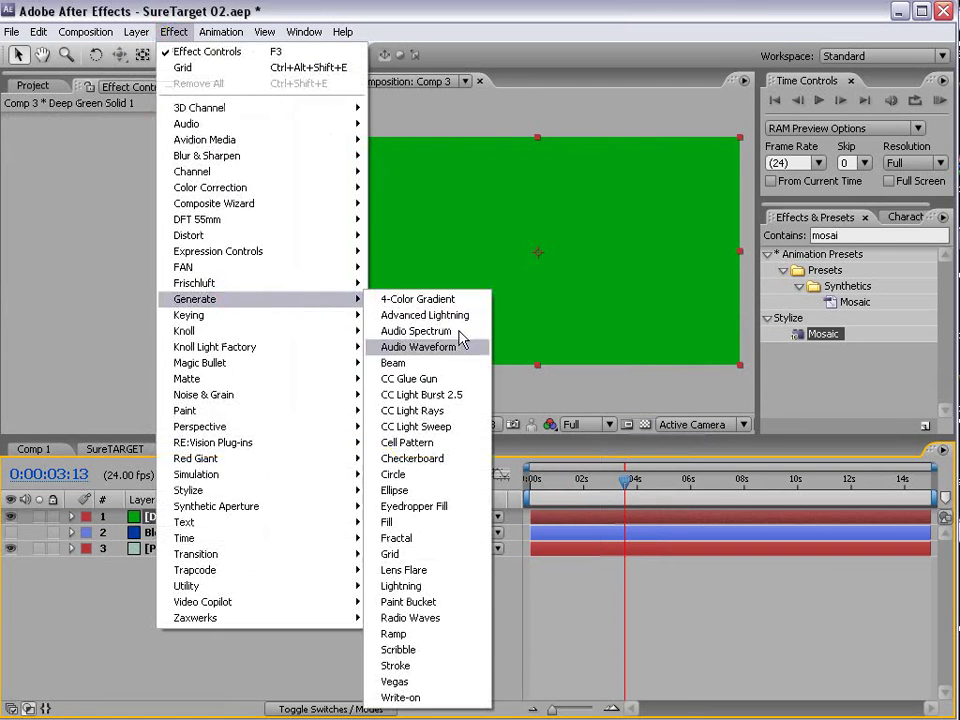
left_click(422, 698)
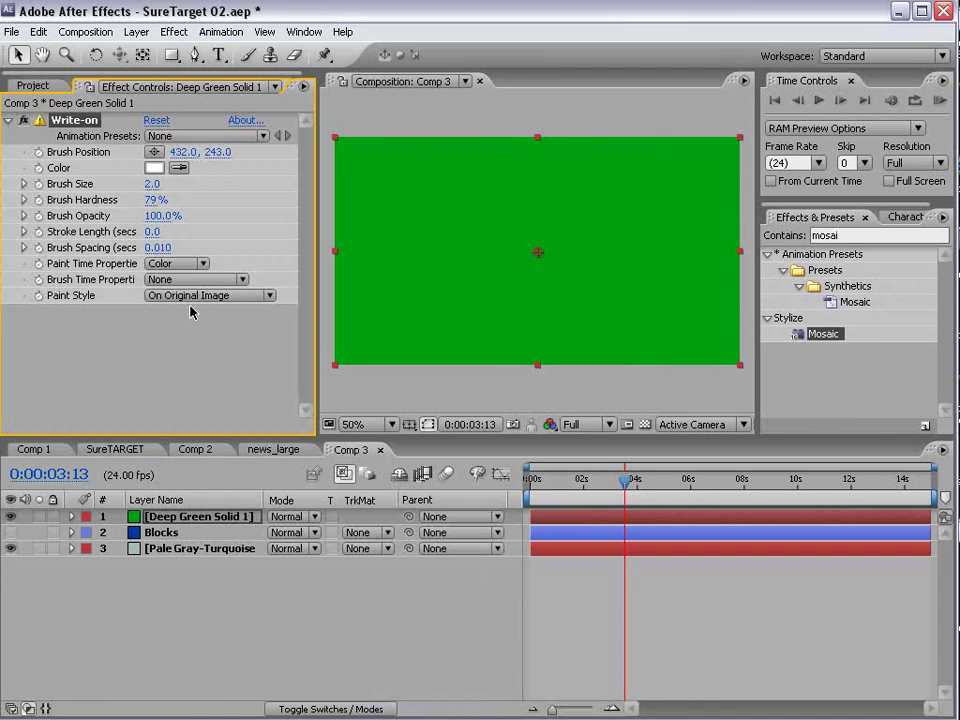
mouse_move(625, 480)
left_mouse_down()
mouse_move(600, 489)
mouse_move(627, 490)
left_mouse_up()
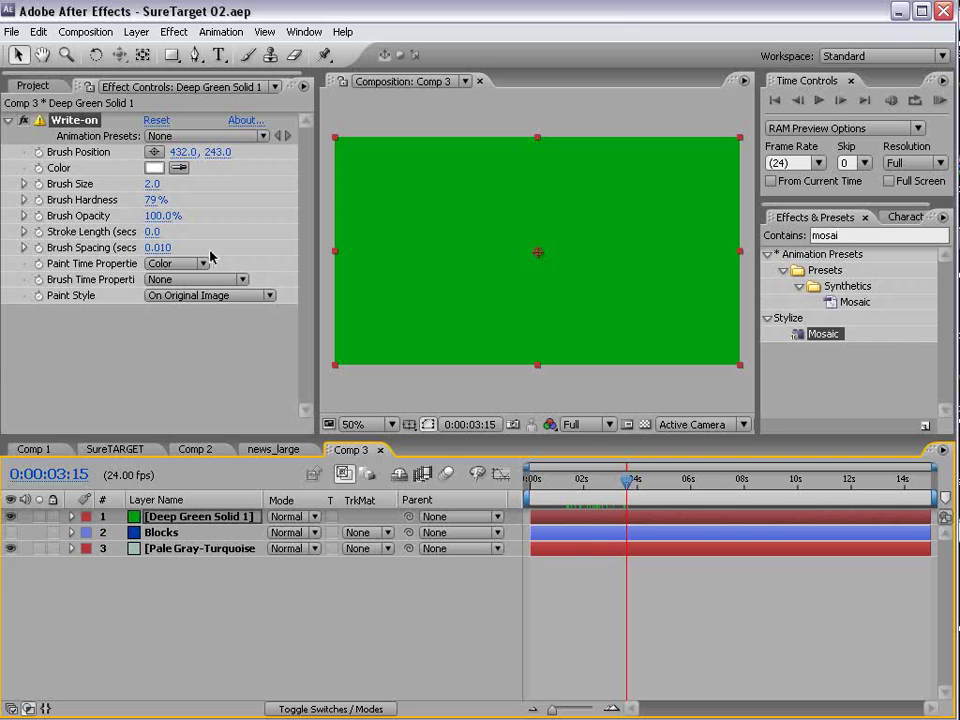
Step: Animate the Write-on brush position with the expression wiggle(3,300) and scrub back to 0:00:03:02 to check the path
left_click(38, 152)
left_click(40, 154, "alt")
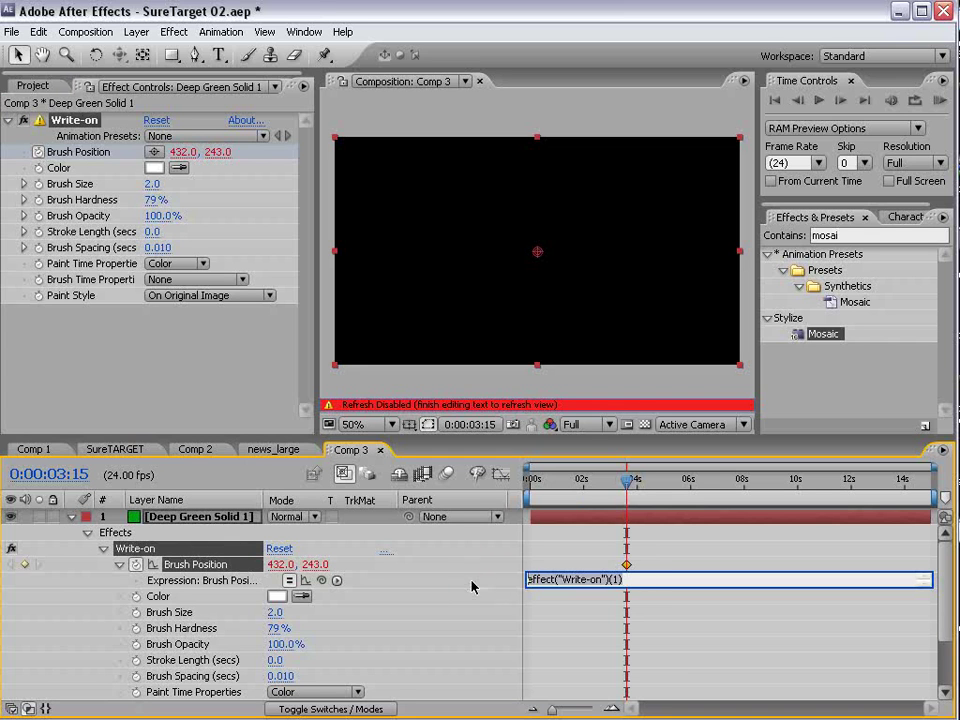
type("wiggle(3,300")
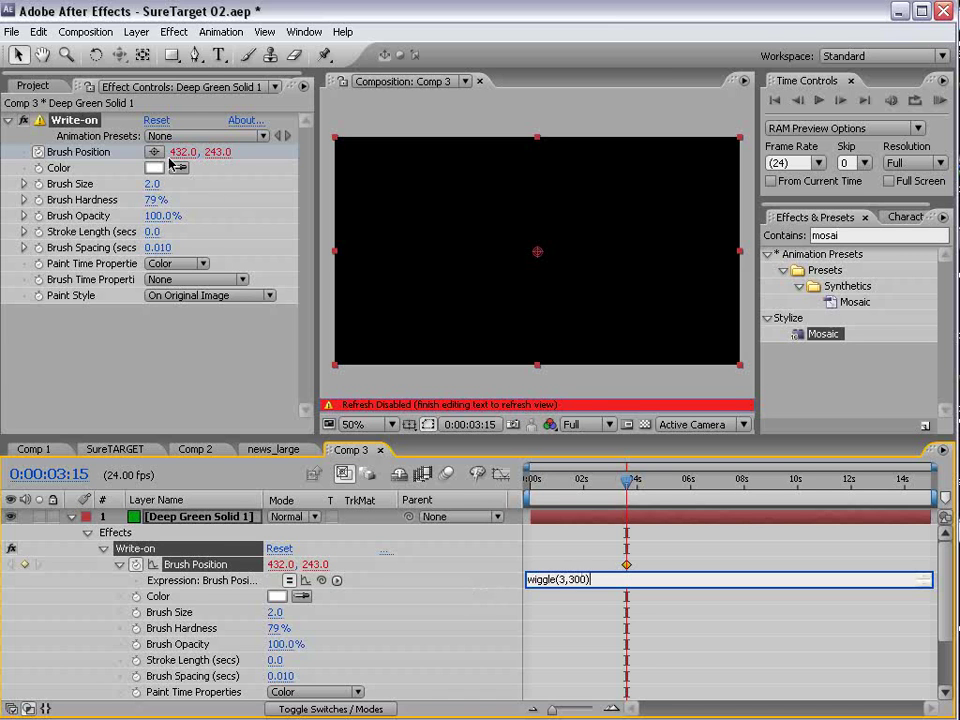
left_click(566, 565)
mouse_move(627, 484)
left_mouse_down()
mouse_move(701, 484)
mouse_move(613, 498)
mouse_move(540, 486)
mouse_move(613, 488)
left_mouse_up()
Step: Set the Write-on stroke length to 2.5 seconds and brush spacing to 0.001, checking the line in an enlarged view
left_click(156, 231)
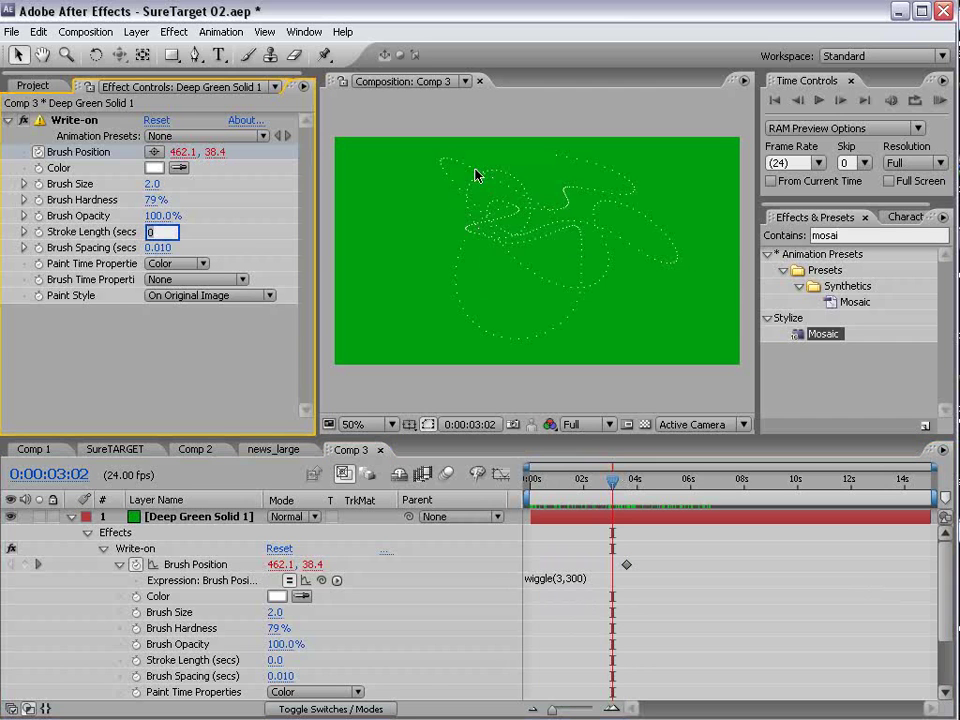
type("2.5")
key("Return")
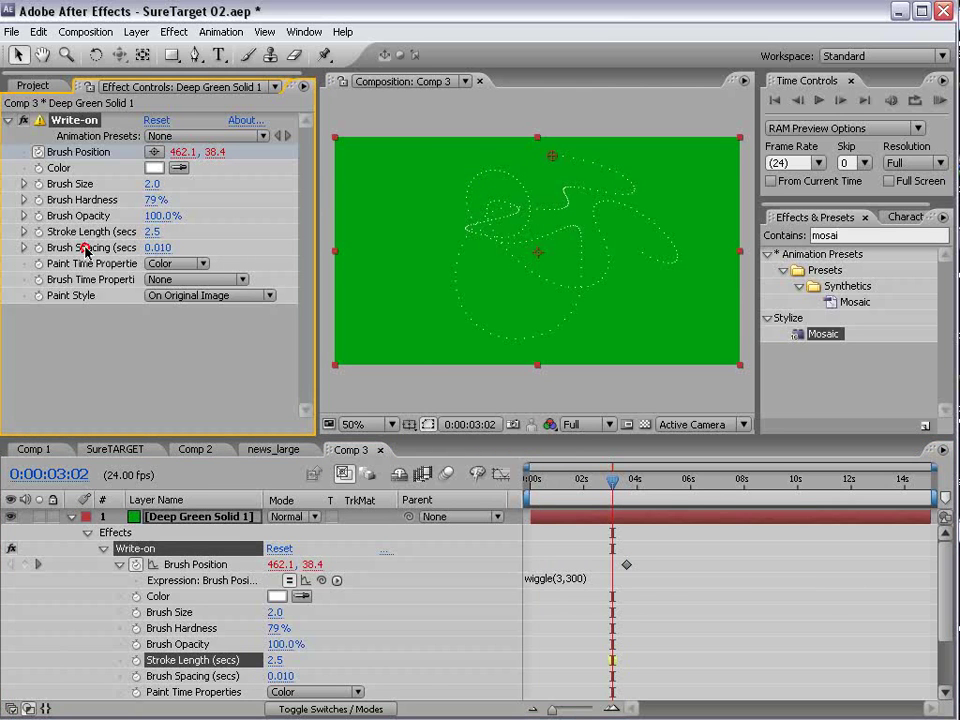
left_click_drag(150, 248, 48, 249)
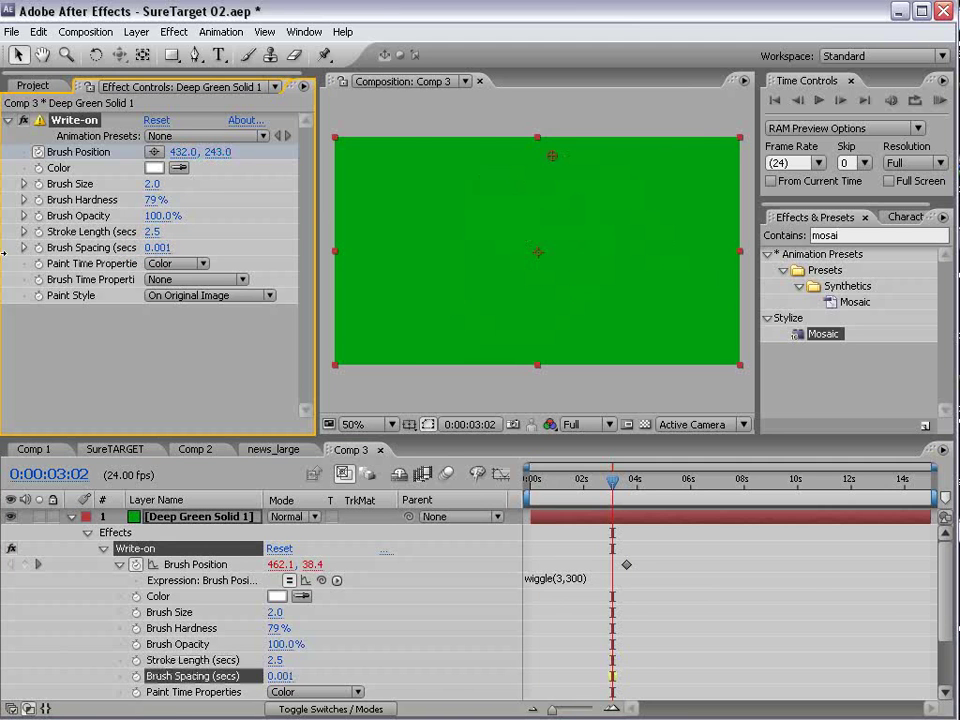
key("period")
key("grave")
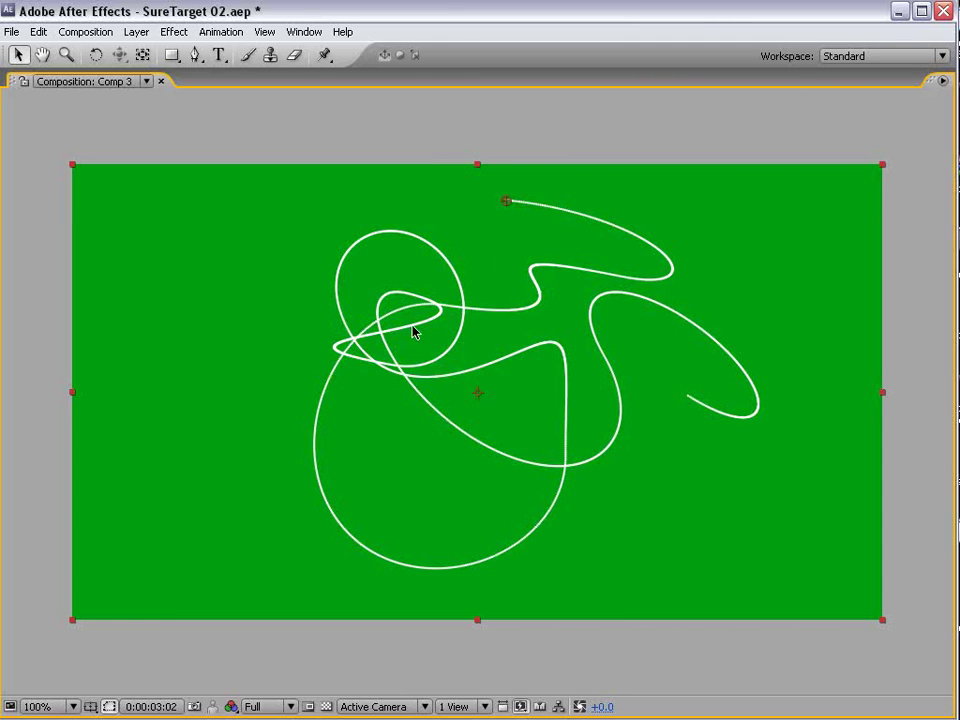
key("grave")
key("comma")
Step: Change the brush position expression to wiggle(3,250) and scrub to 0:00:06:01 to check the path
left_click(570, 578)
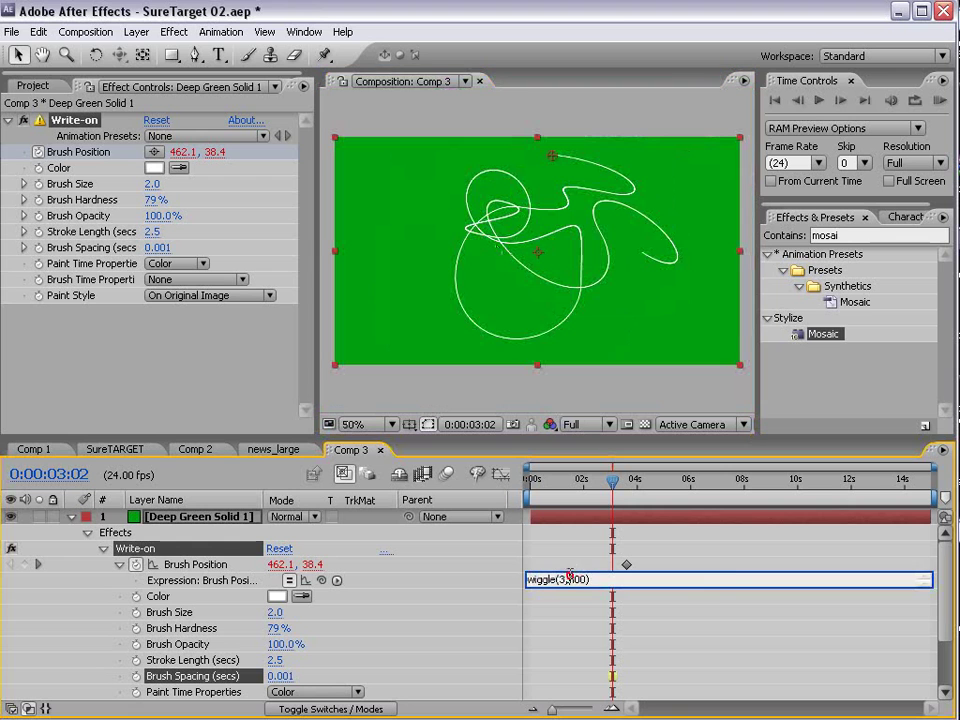
key("BackSpace")
type("250")
left_click(707, 568)
left_click_drag(626, 482, 690, 491)
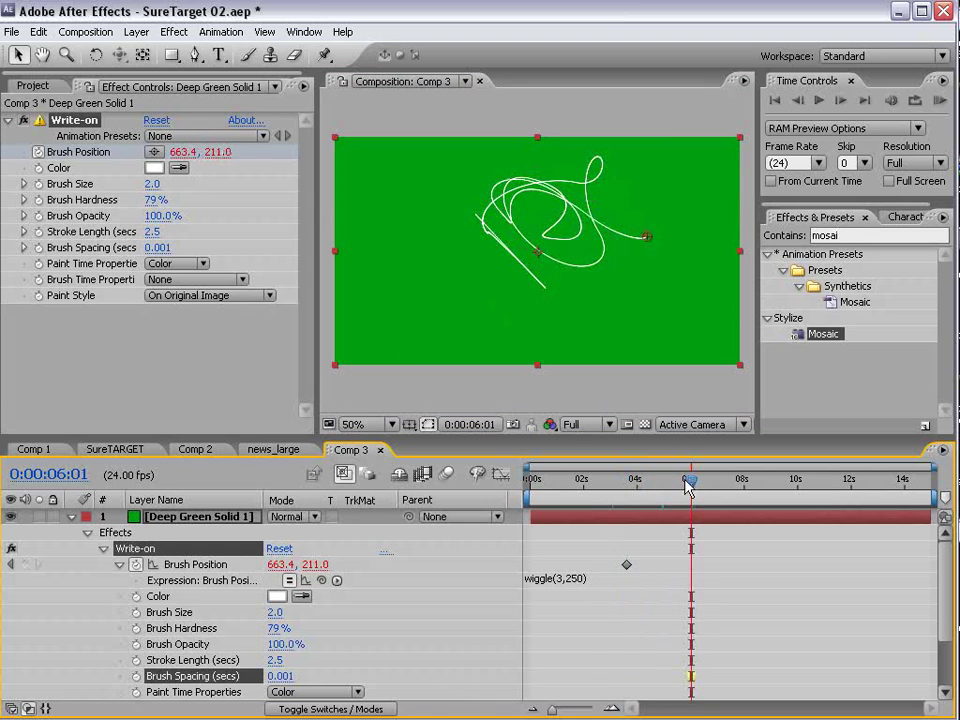
Step: Shorten the Write-on stroke length to 2 seconds
left_click(151, 232)
type("2")
key("Return")
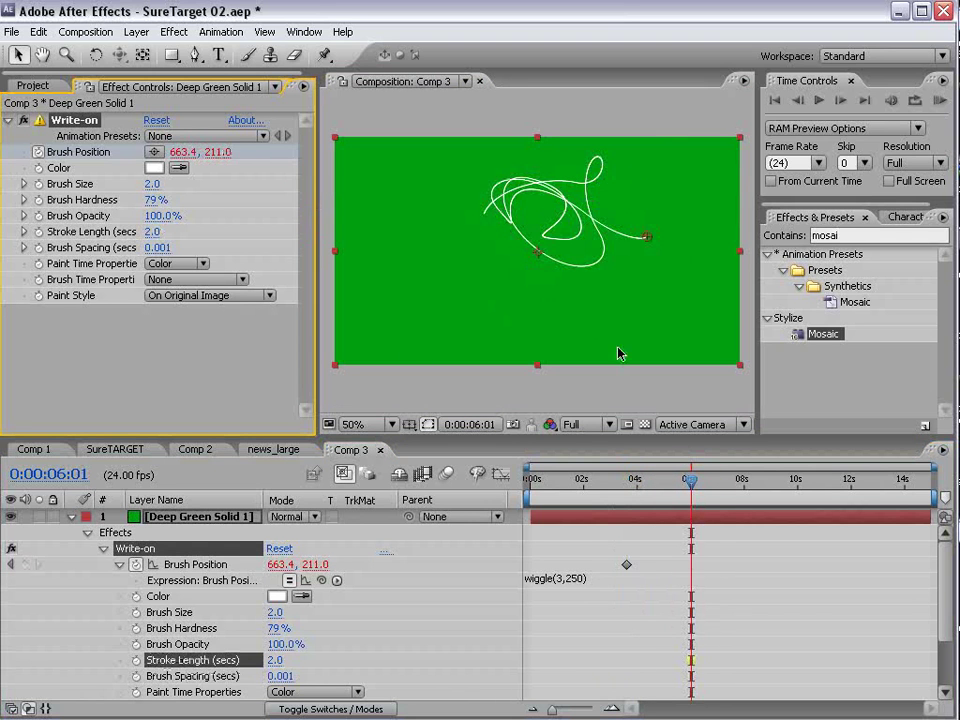
left_click(150, 232)
type("2")
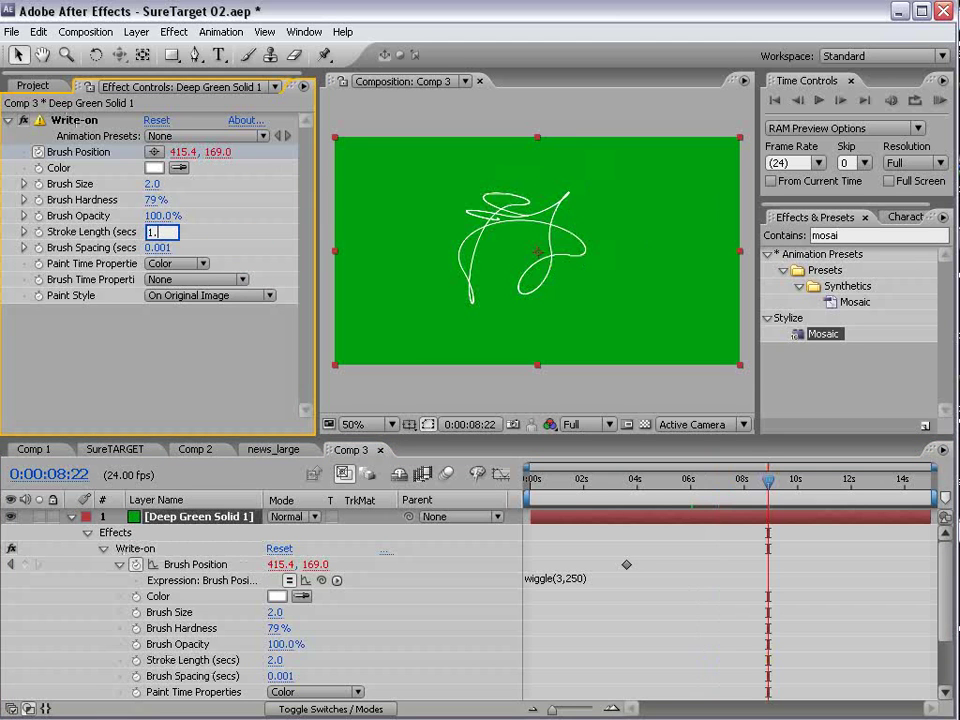
Step: Try the expression wiggle(2,250) on the brush position and check the path at 0:00:05:06
left_click(565, 579)
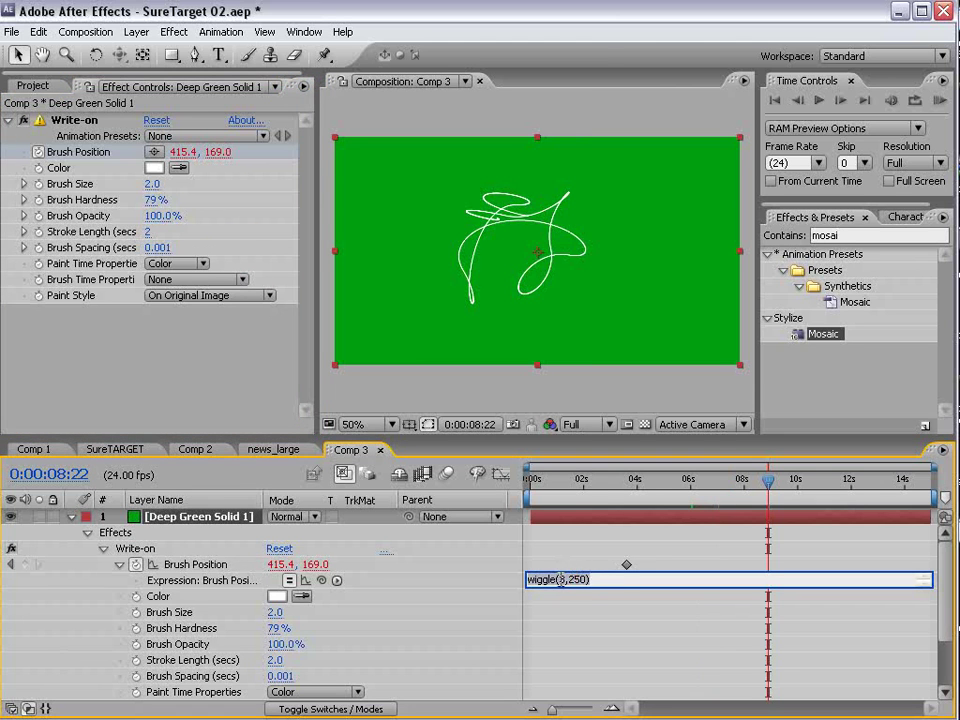
key("BackSpace")
key("BackSpace")
type("2")
key("KP_Enter")
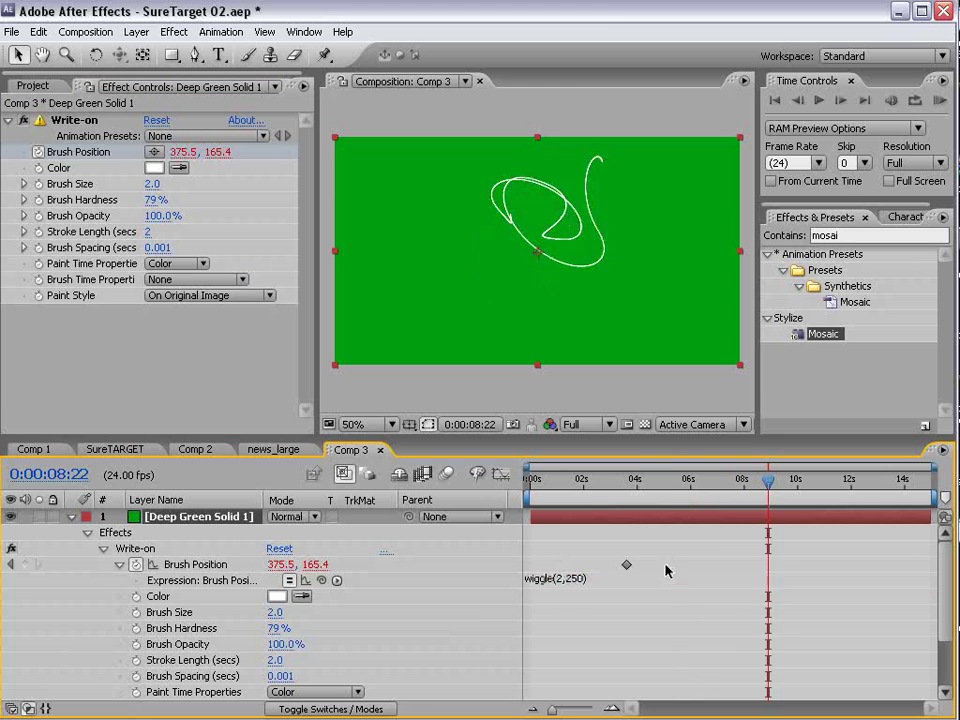
left_click(670, 480)
Step: Set the Write-on paint style to On Transparent and scrub back to 0:00:03:06 to check the line over the blue background
left_click(178, 297)
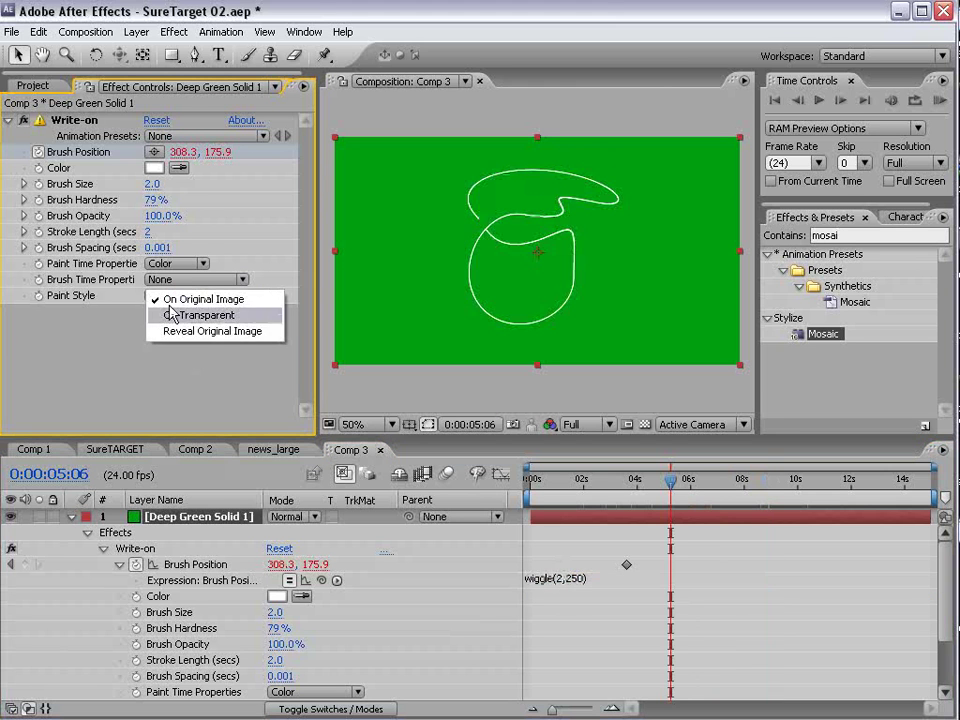
left_click(197, 316)
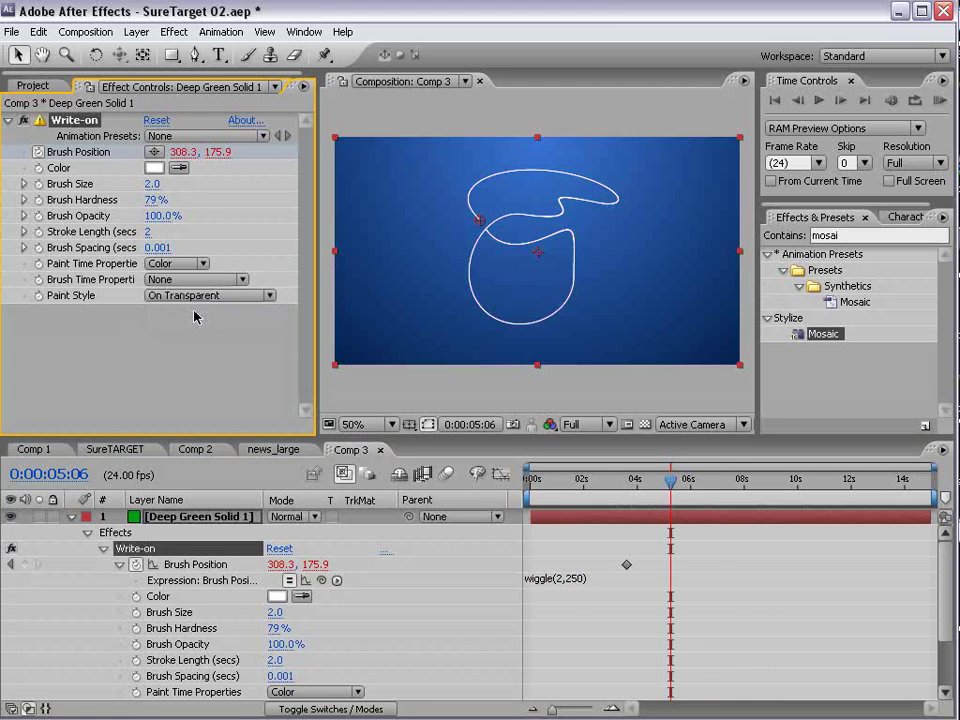
left_click(720, 483)
left_click_drag(720, 485, 617, 482)
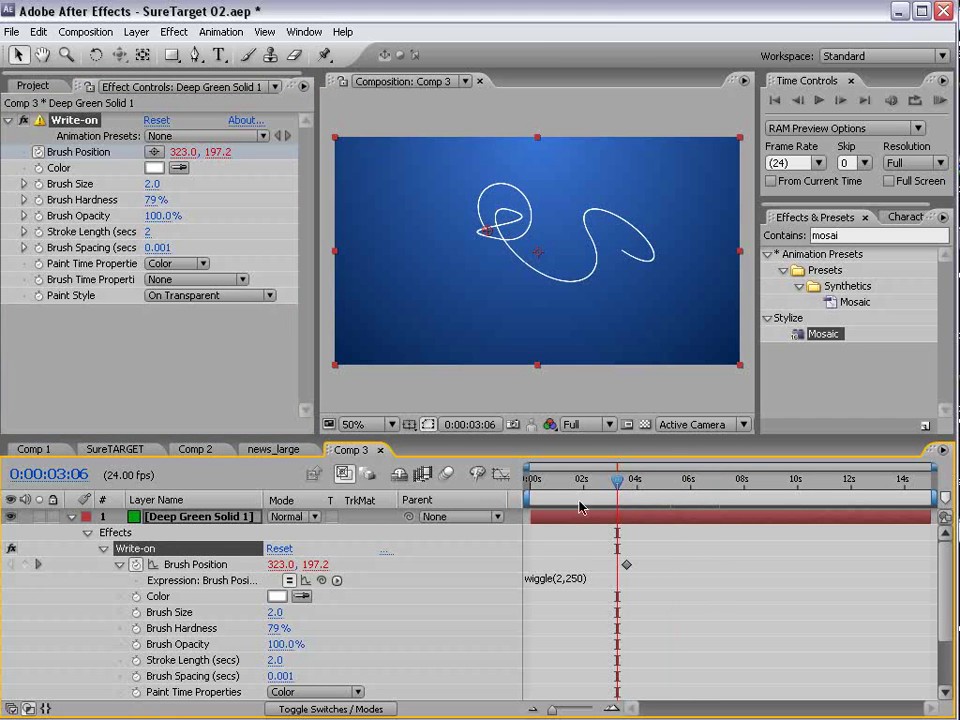
Step: Set the brush position expression to wiggle(3,250) and scrub to 0:00:06:07 to check the path
left_click(552, 578)
double_click(557, 579)
type("3")
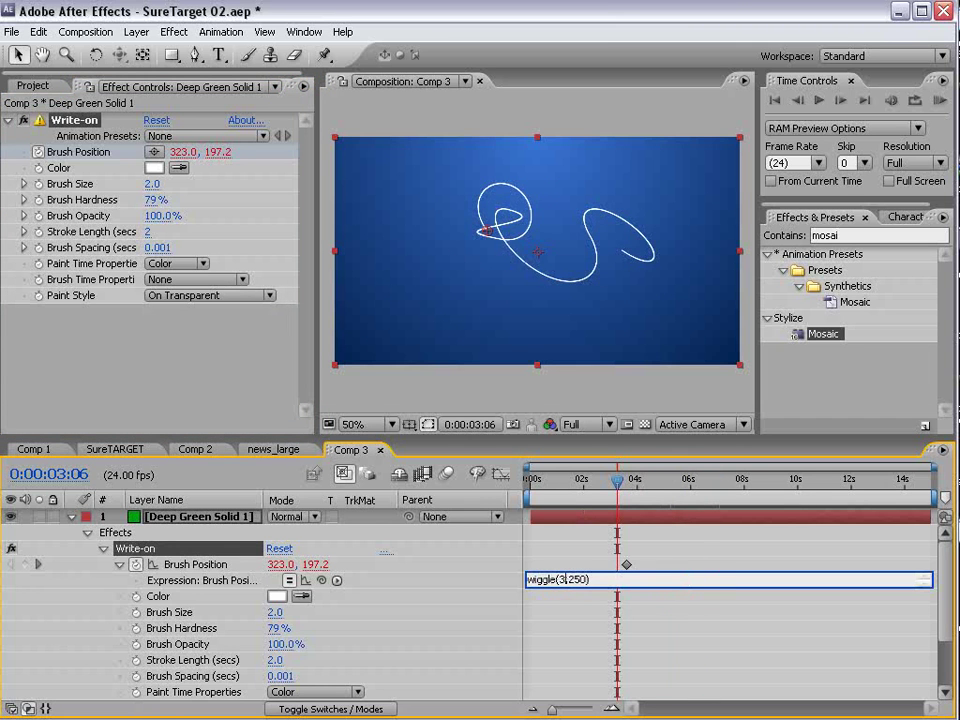
left_click(686, 583)
left_click(660, 487)
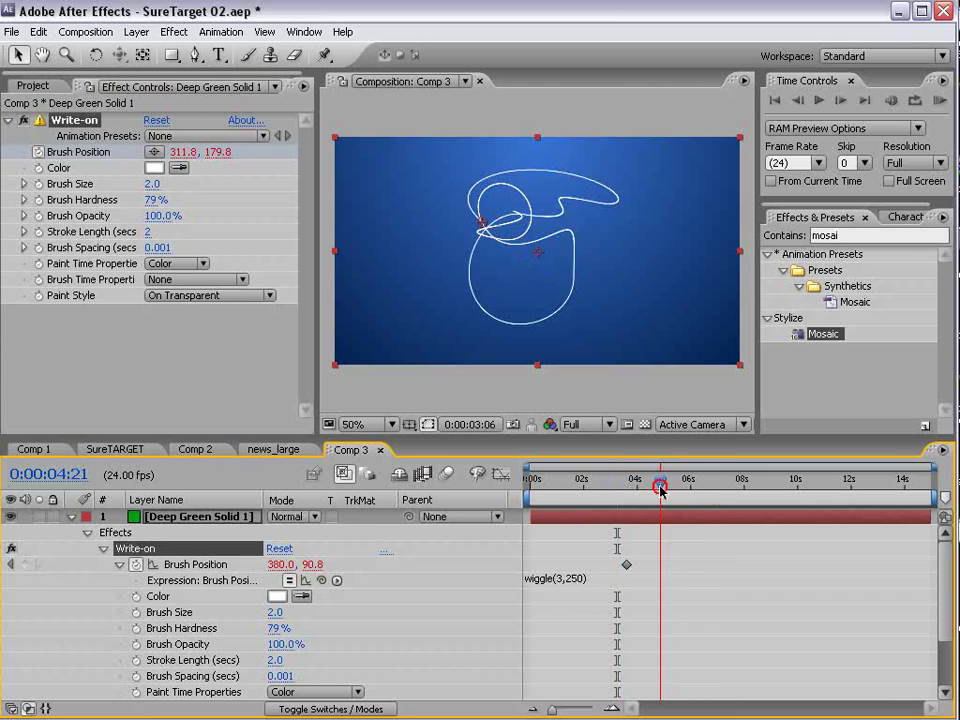
left_click_drag(660, 487, 700, 492)
left_click(683, 528)
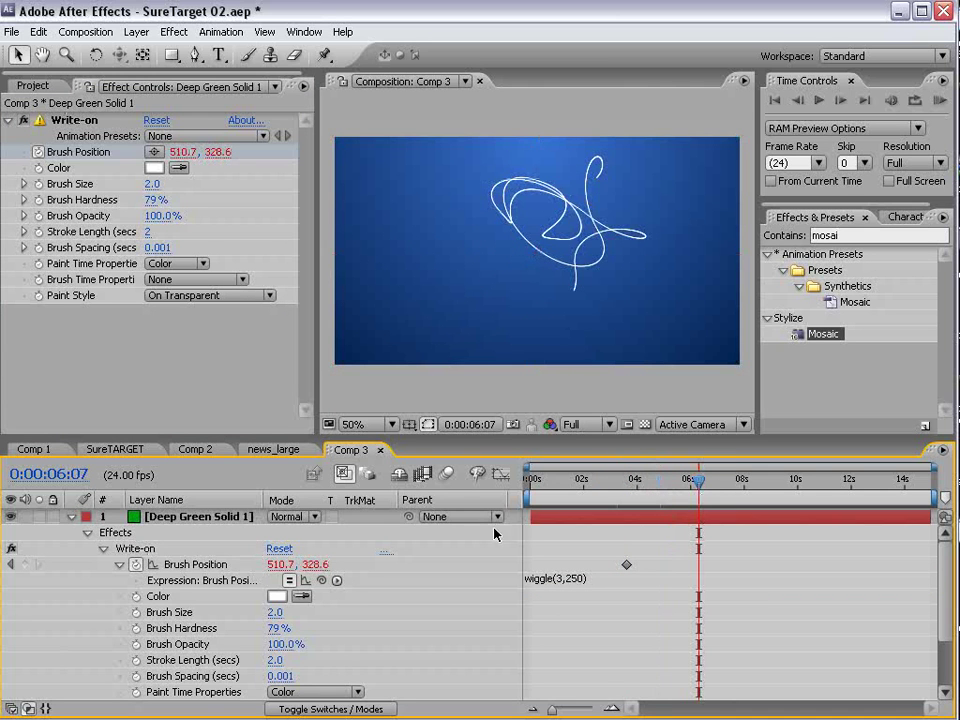
Step: Pre-compose the deep green solid as Line Animation, moving all attributes into the new composition
left_click(71, 518)
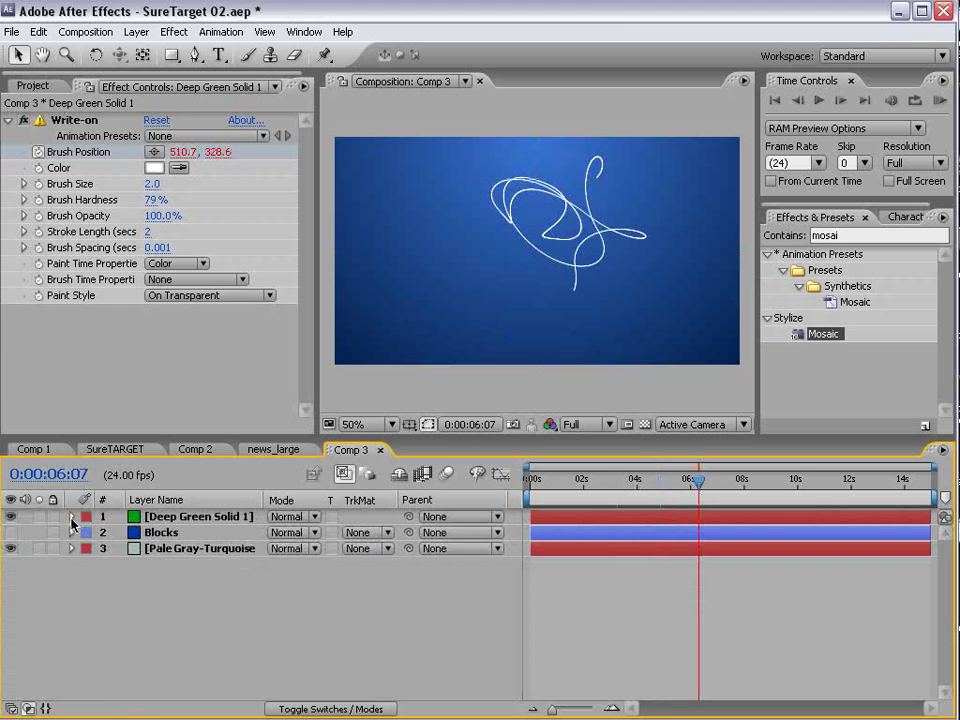
left_click(135, 520)
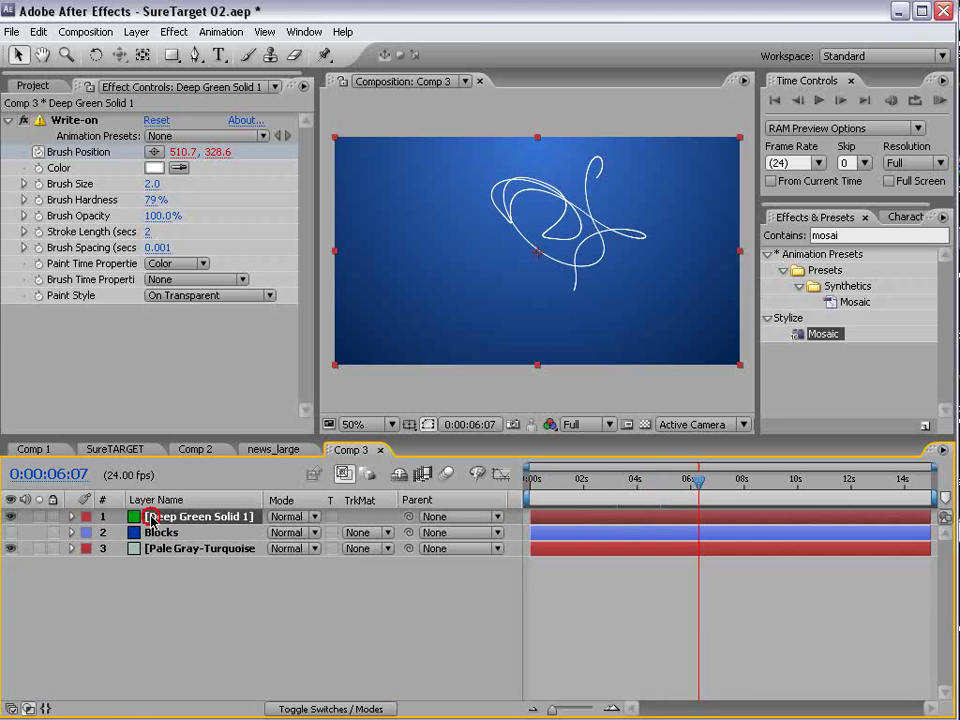
left_click(137, 32)
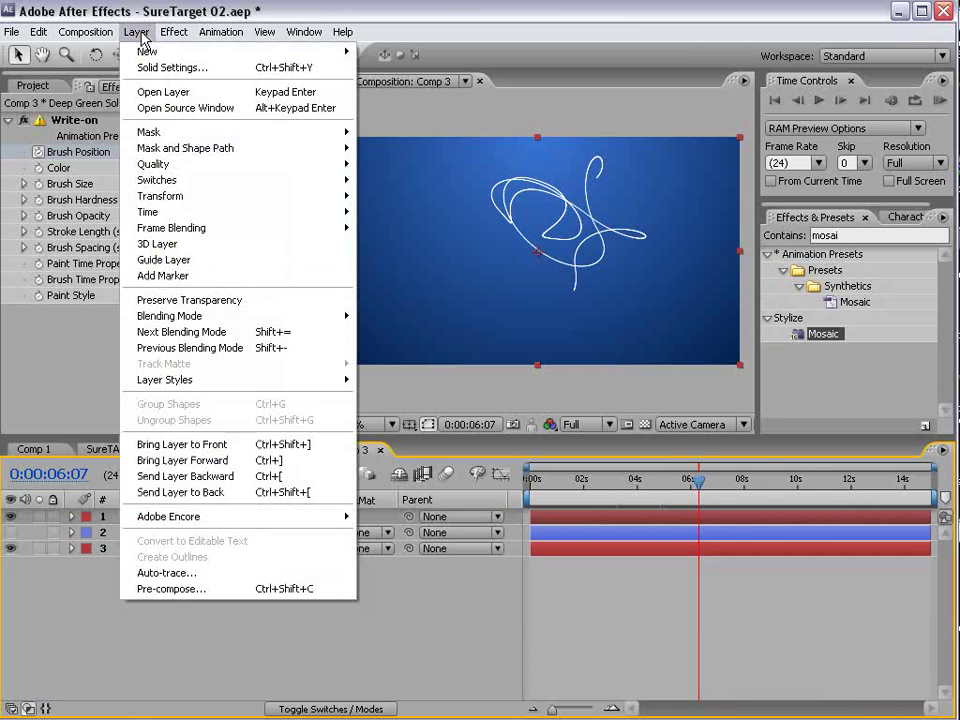
left_click(185, 589)
left_click(184, 283)
left_click(497, 182)
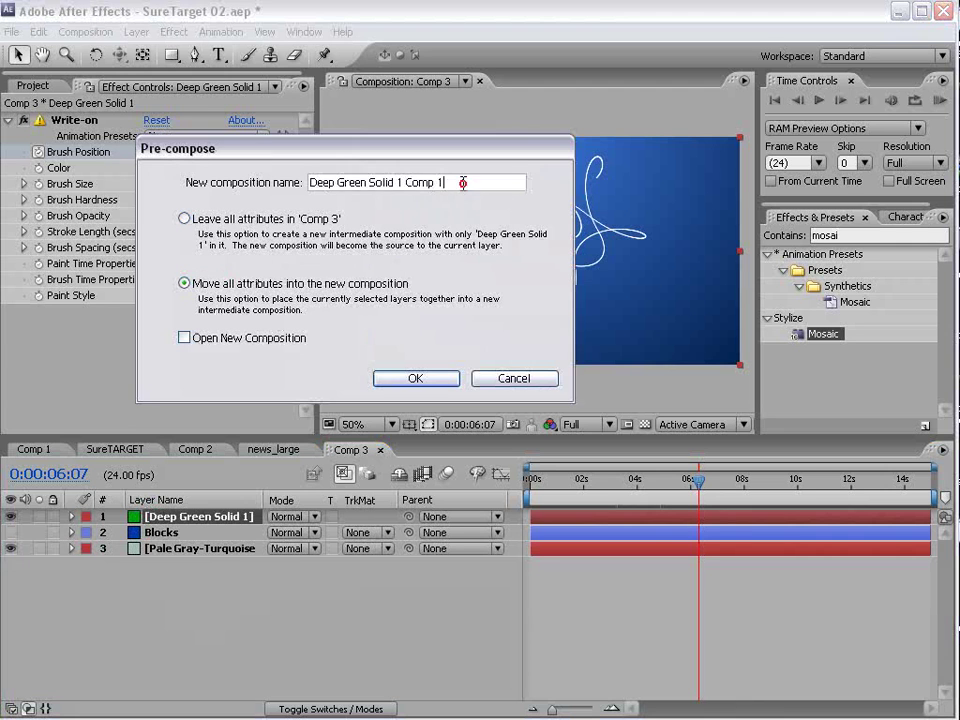
type("Line")
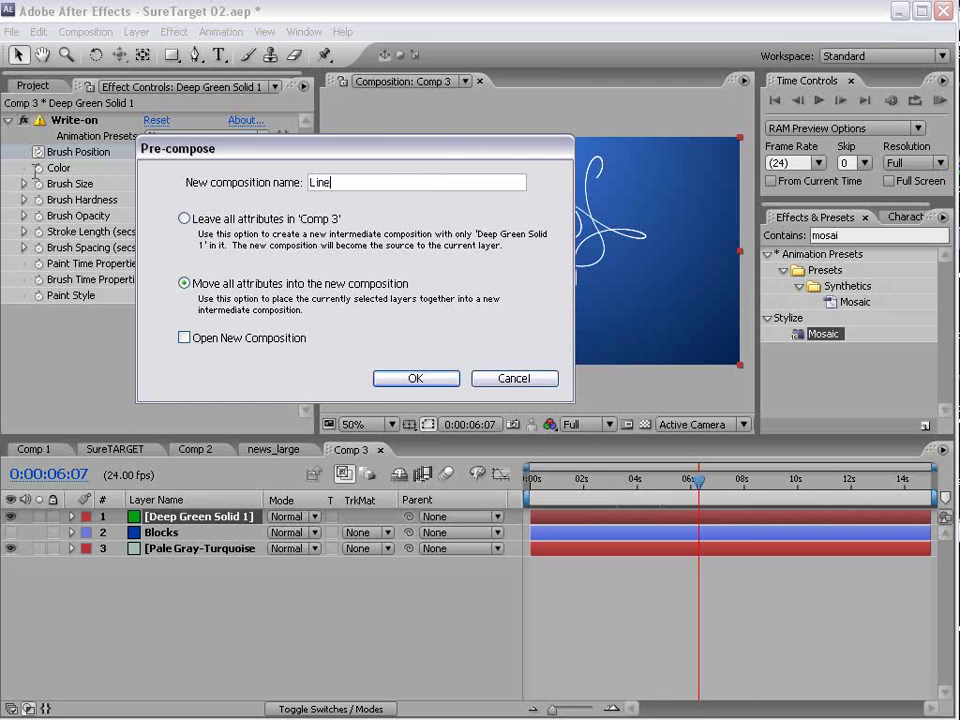
type(" Animation")
key("Return")
Step: Queue a movie proxy render for the Line Animation composition and enlarge the Render Queue to show its settings
left_click(35, 80)
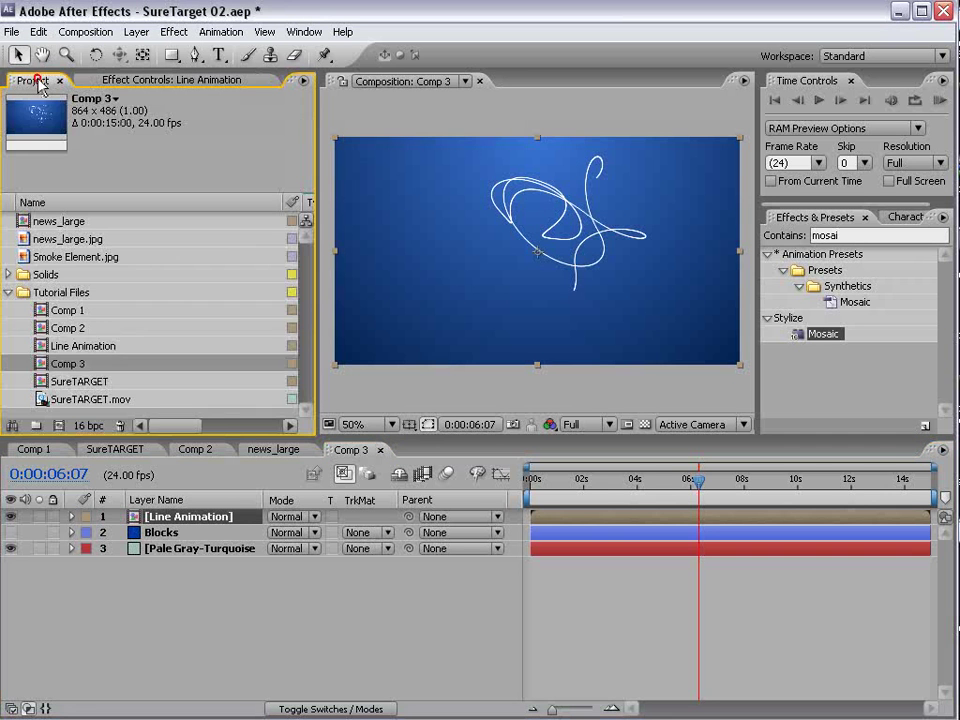
left_click(50, 364)
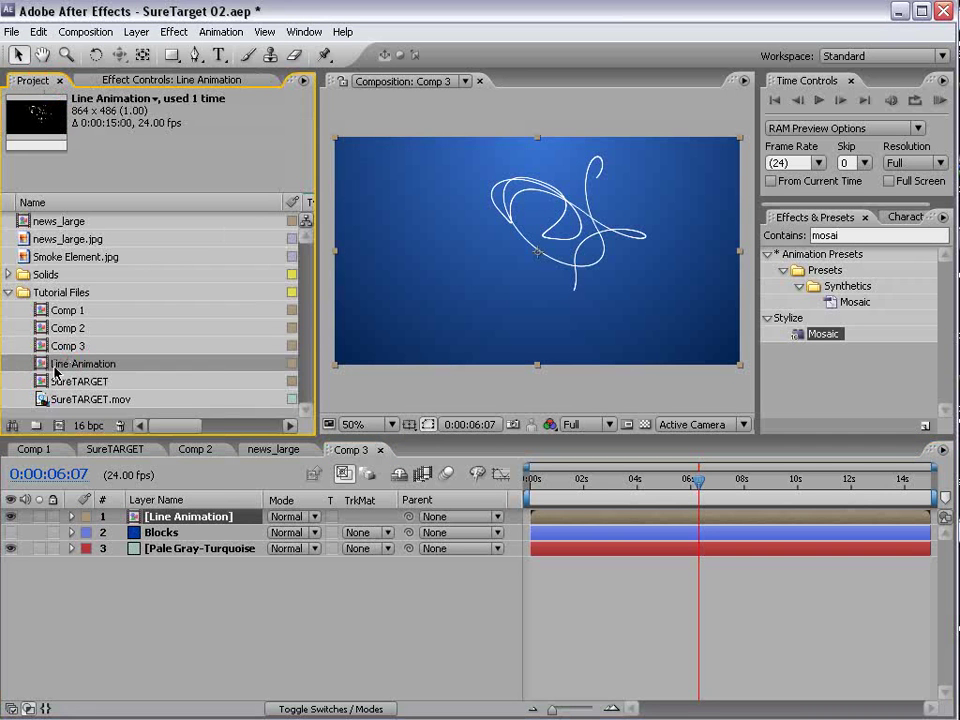
right_click(56, 366)
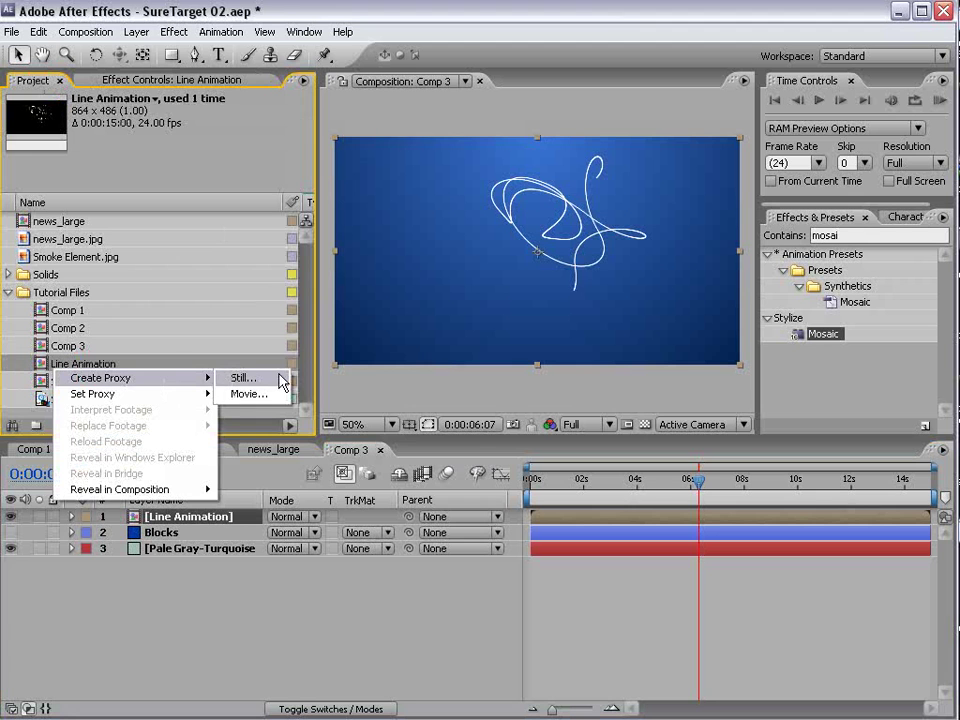
left_click(251, 394)
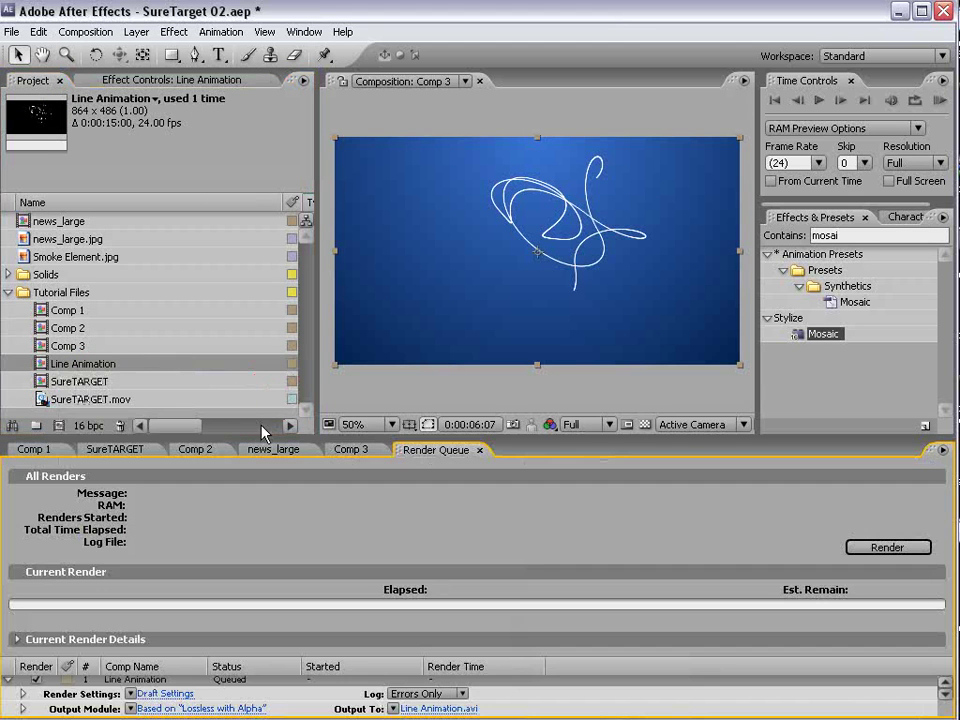
left_click_drag(245, 438, 244, 308)
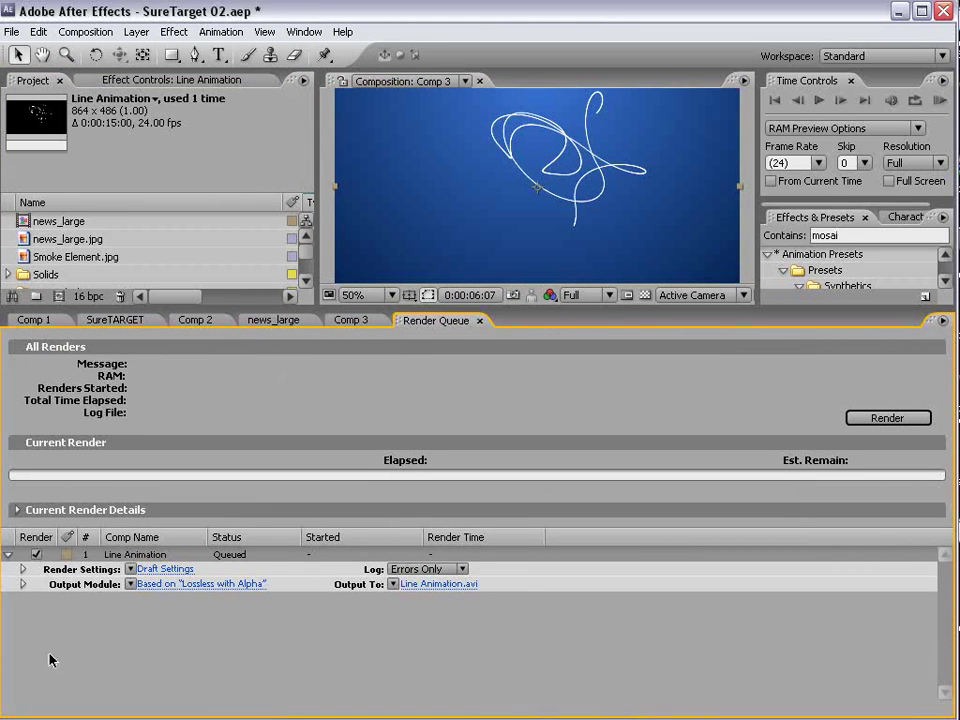
Step: Set the queued Line Animation item to Best Settings and its output format to QuickTime Movie
left_click(131, 569)
left_click(165, 584)
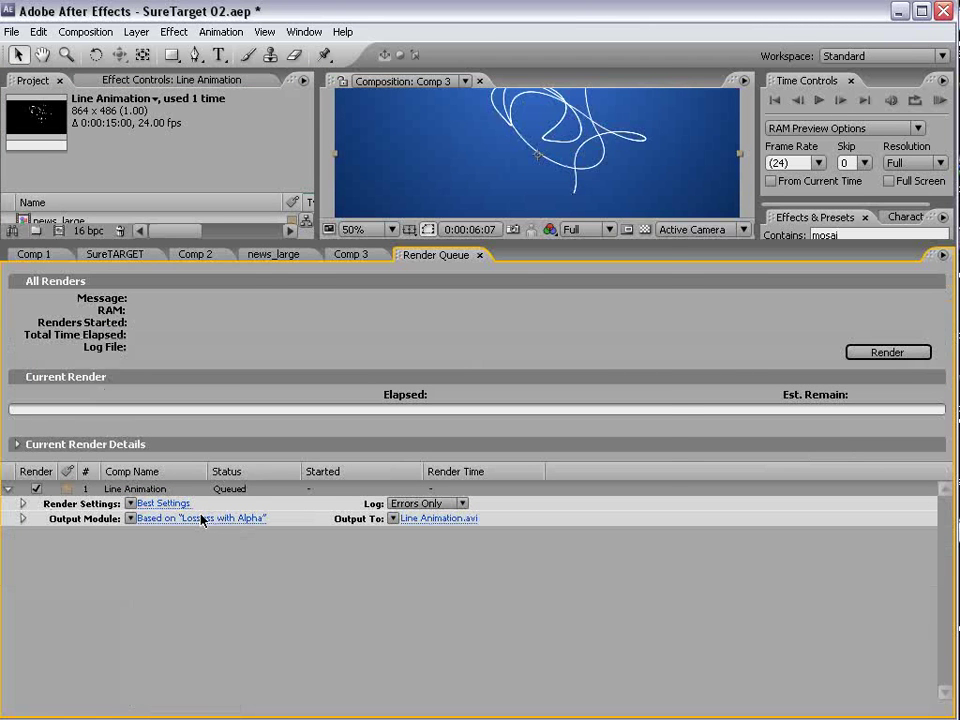
left_click(176, 521)
left_click(340, 158)
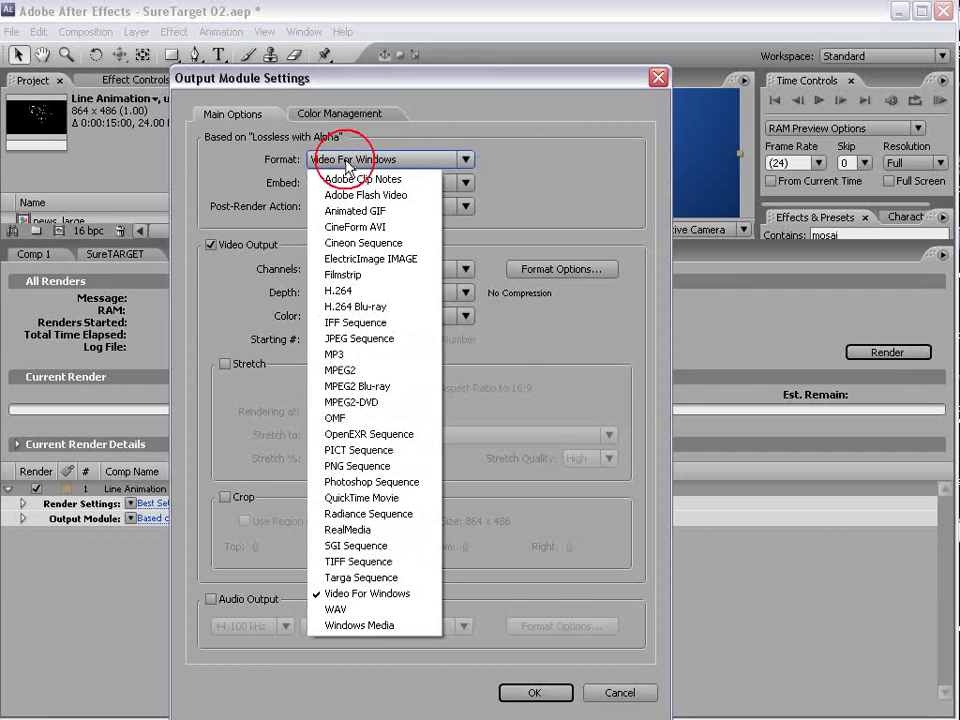
left_click(372, 498)
Step: Use PNG compression for the output module, keep the RGB + Alpha channels, and accept the settings
left_click(548, 268)
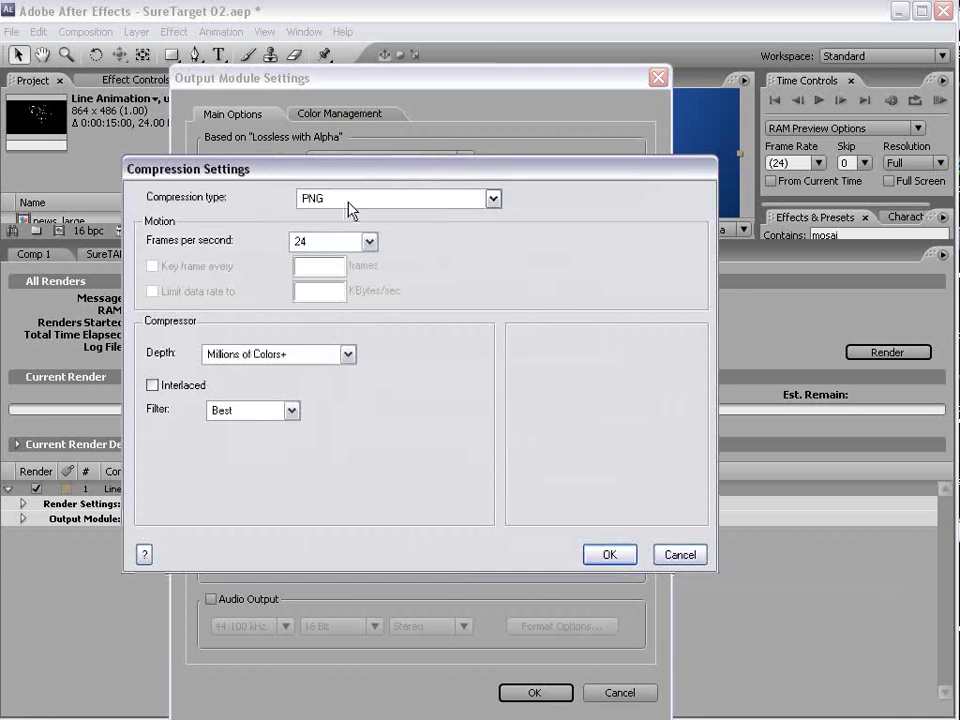
left_click(348, 200)
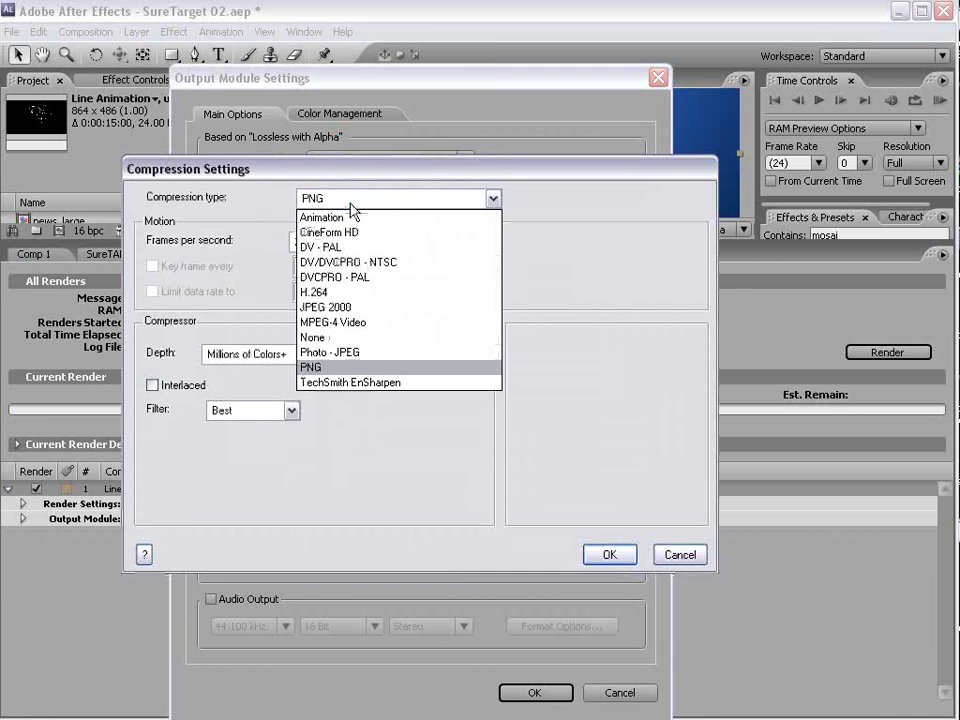
left_click(366, 366)
left_click(607, 555)
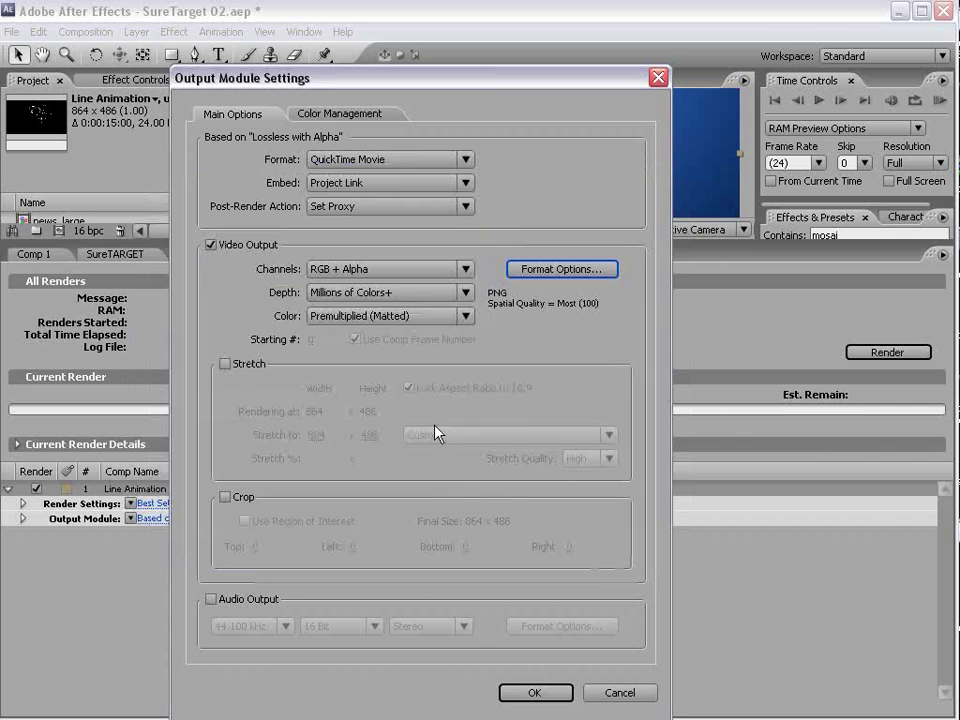
left_click(388, 269)
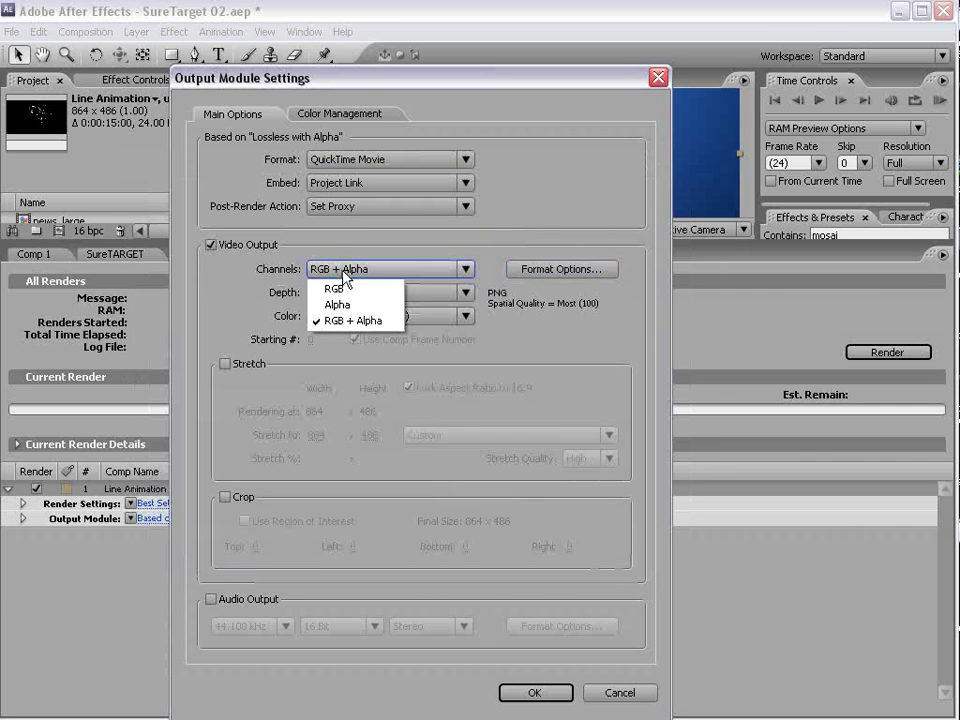
left_click(361, 322)
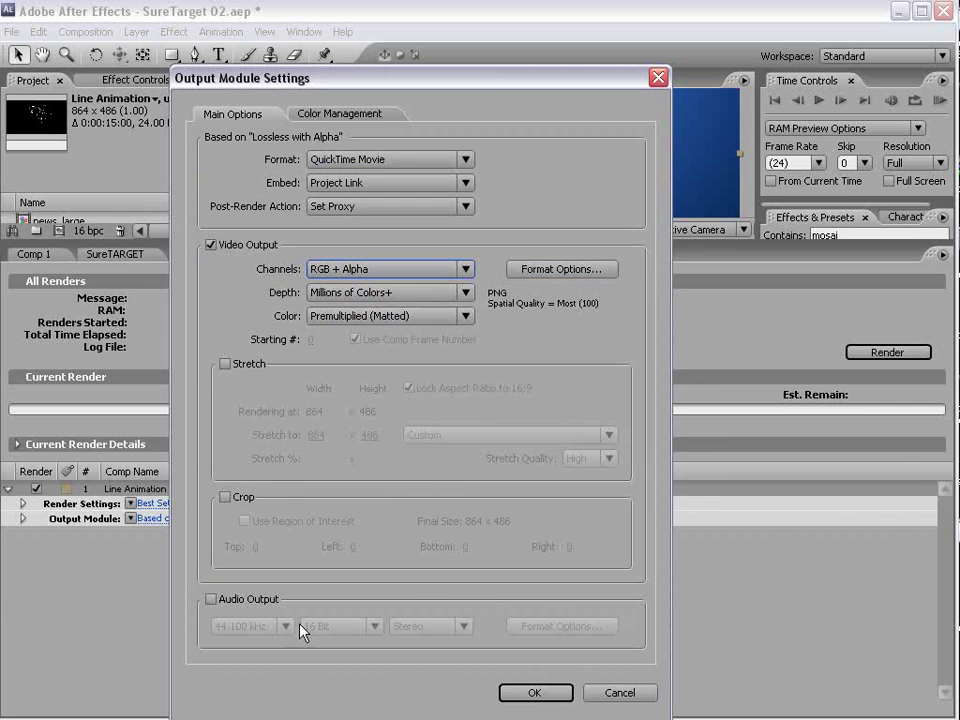
left_click(534, 692)
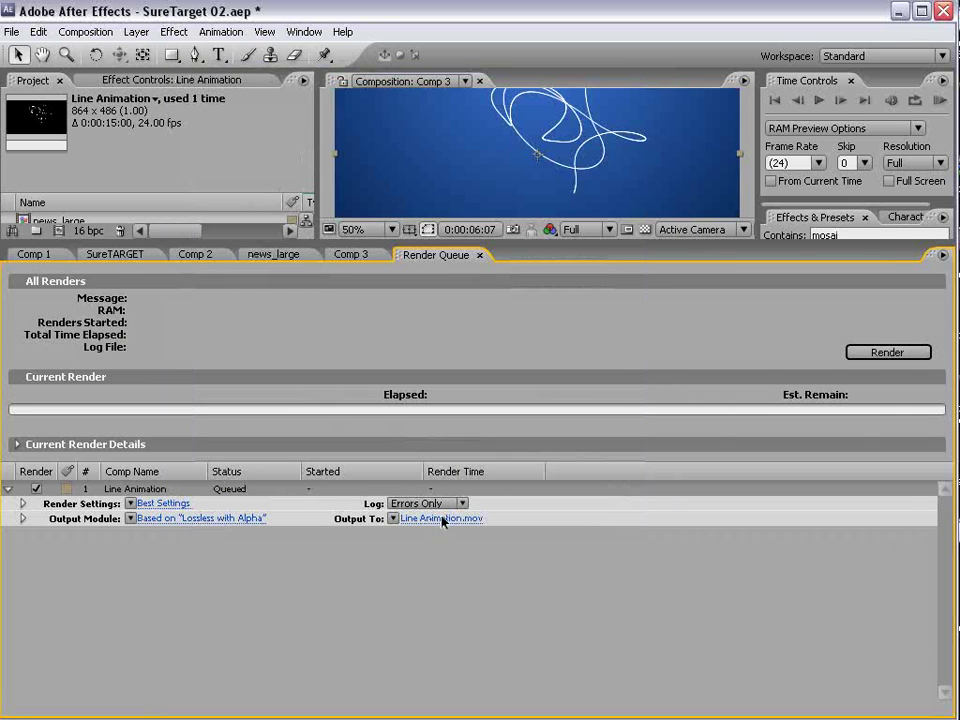
Step: Render the queued Line Animation composition and close the render queue
left_click(885, 354)
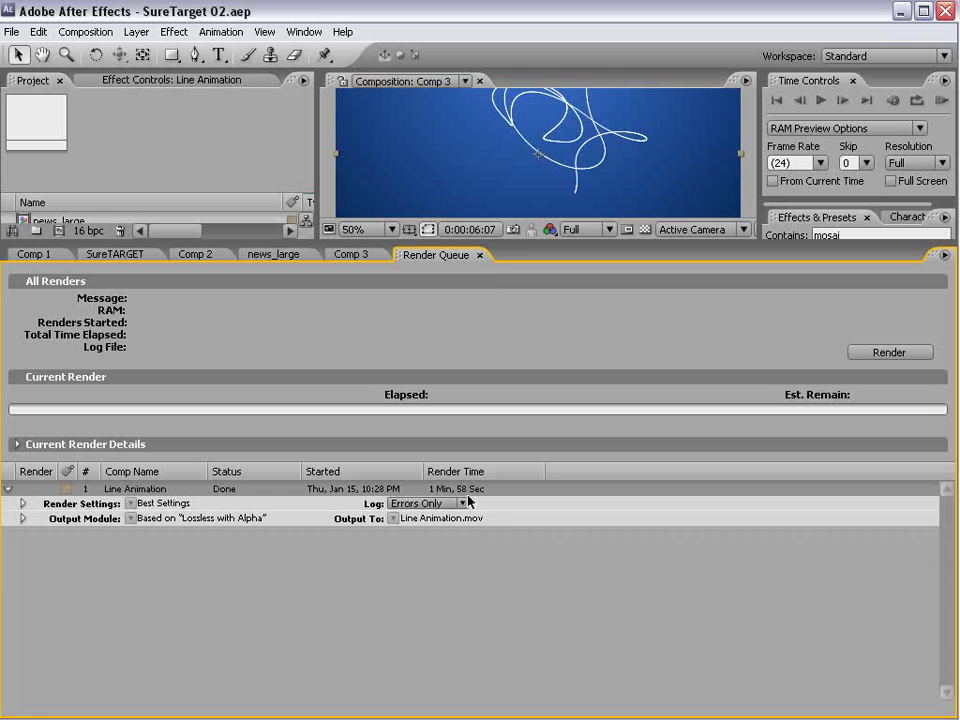
left_click(480, 256)
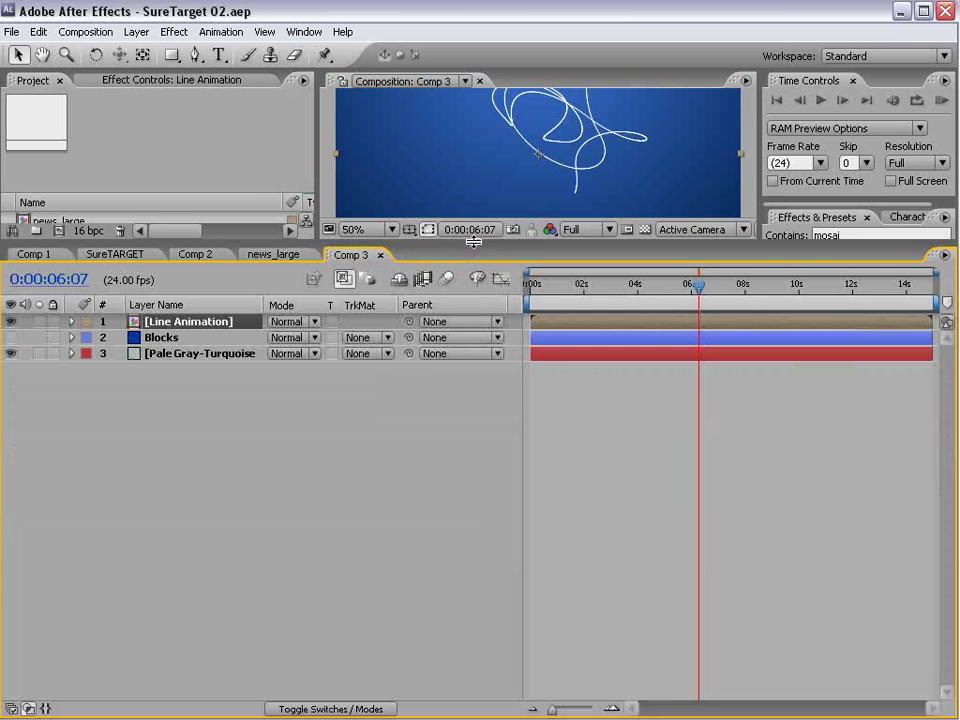
Step: Open the Line Animation composition from the project, scrub through its proxy, and scrub the same animation in Comp 3
left_click_drag(473, 242, 458, 367)
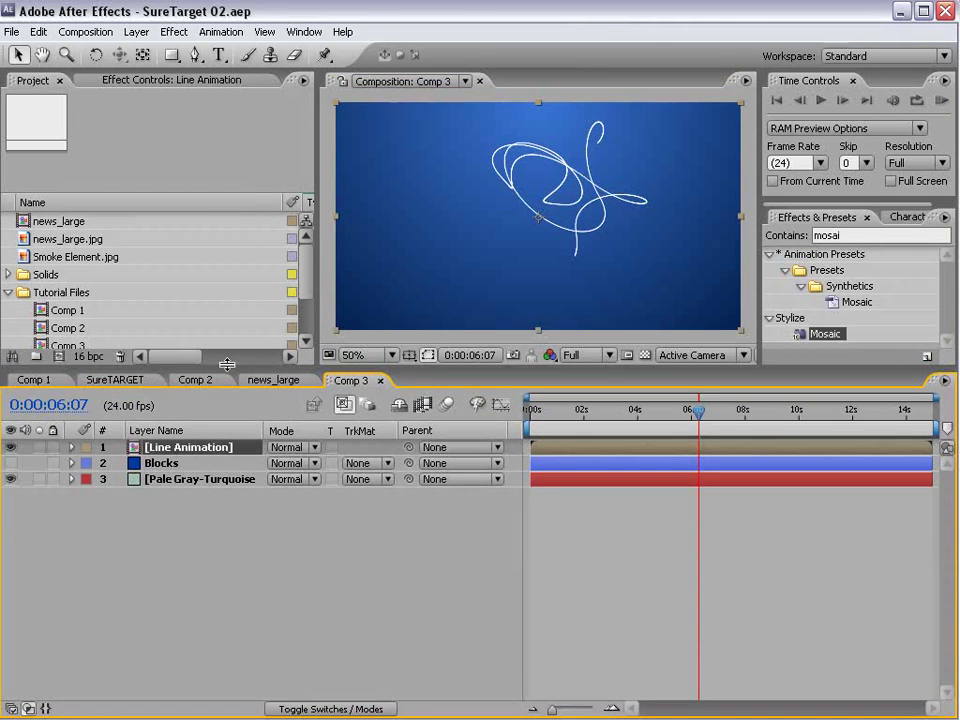
left_click_drag(228, 364, 228, 447)
left_click(75, 379)
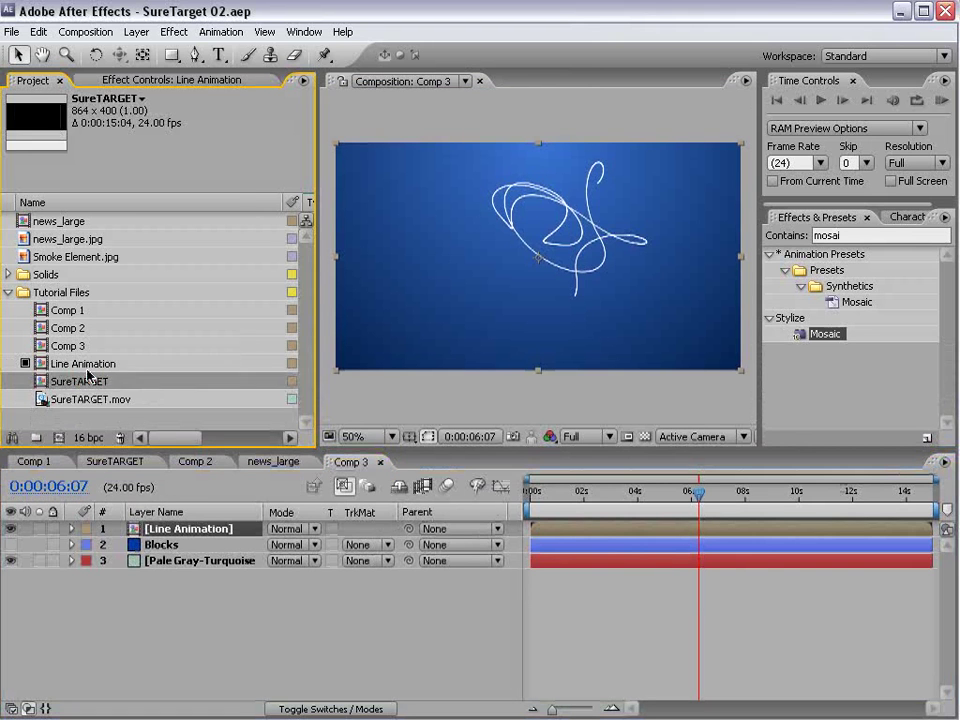
left_click(84, 366)
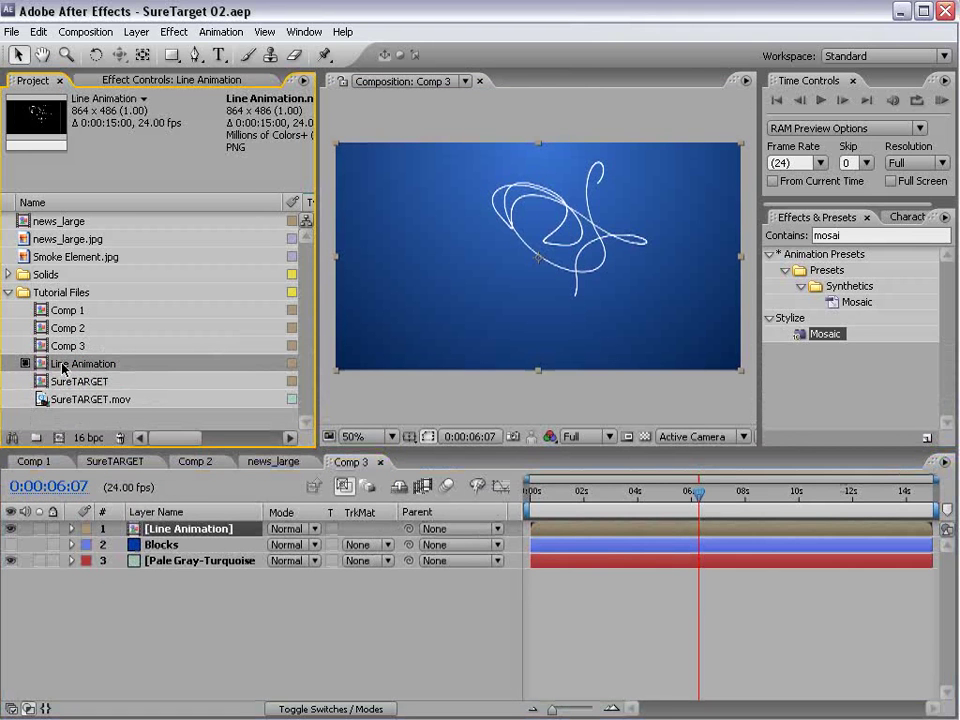
double_click(78, 367)
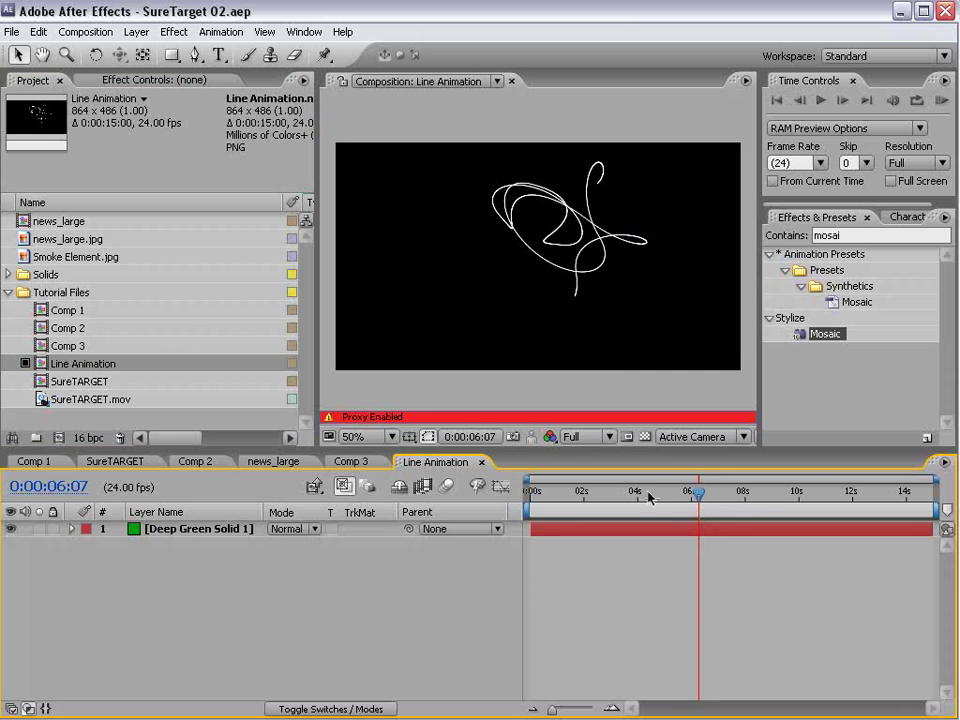
left_click_drag(648, 497, 577, 500)
left_click(351, 462)
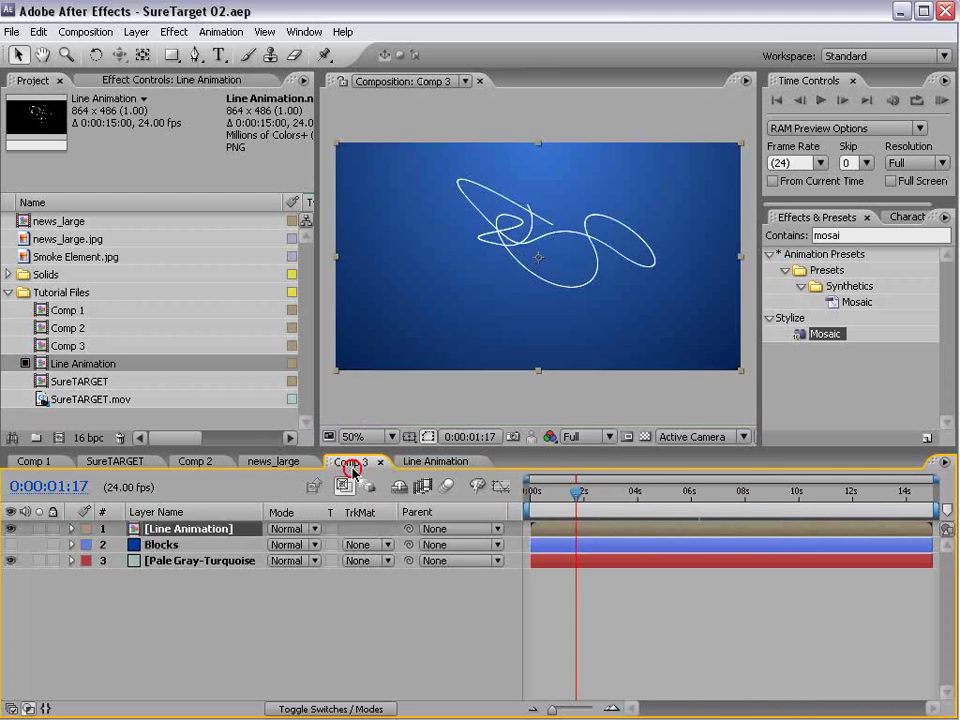
left_click_drag(576, 492, 713, 492)
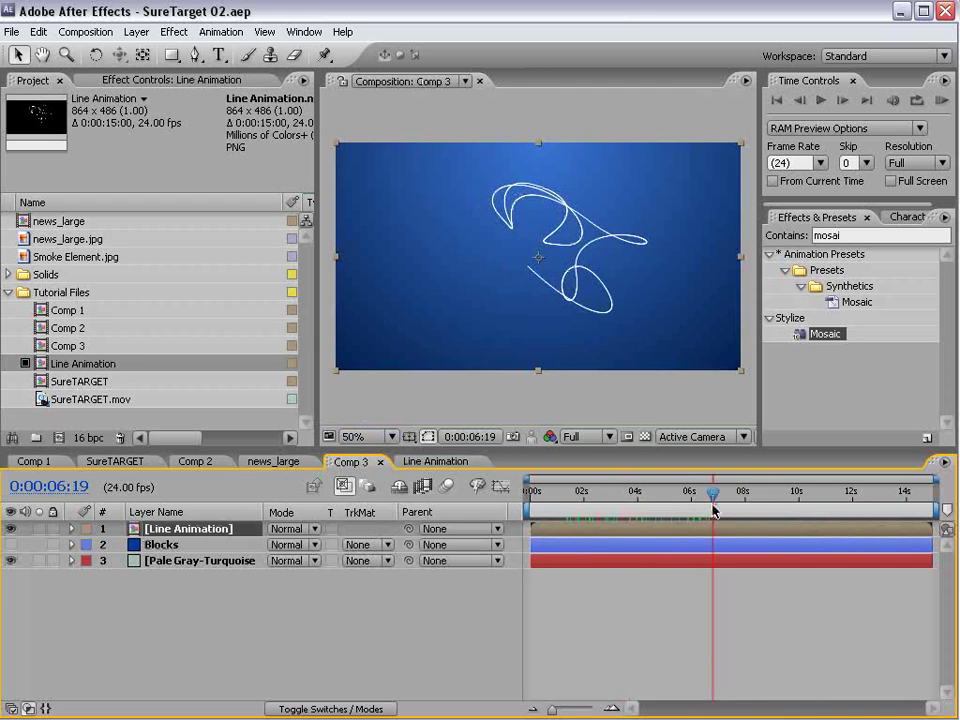
Step: Hide the Line Animation layer in Comp 3
left_click(10, 544)
left_click(10, 544)
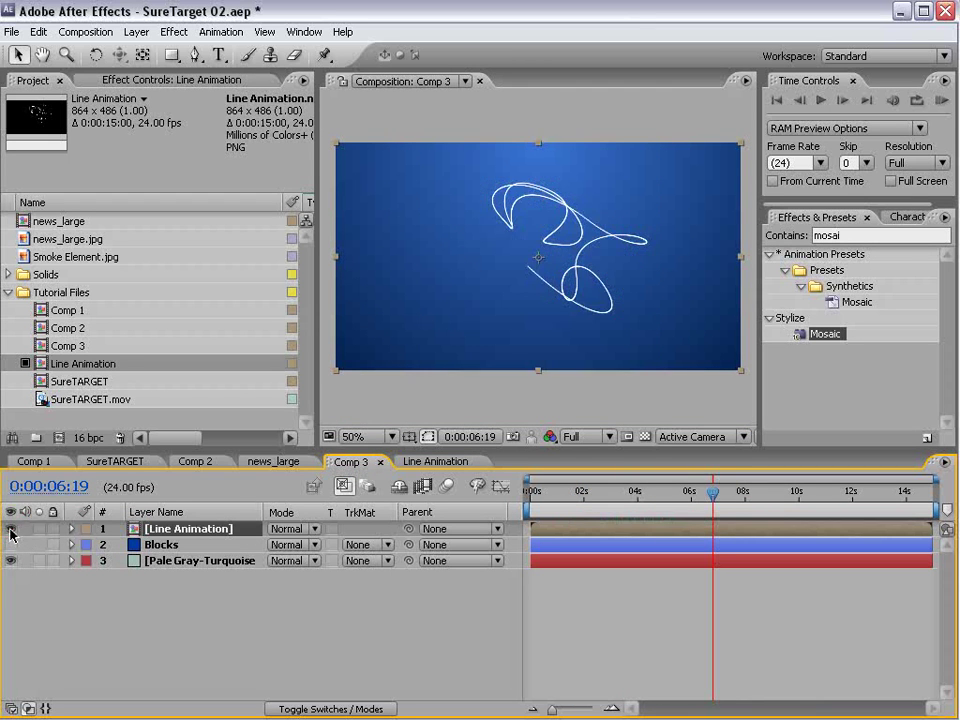
left_click(10, 528)
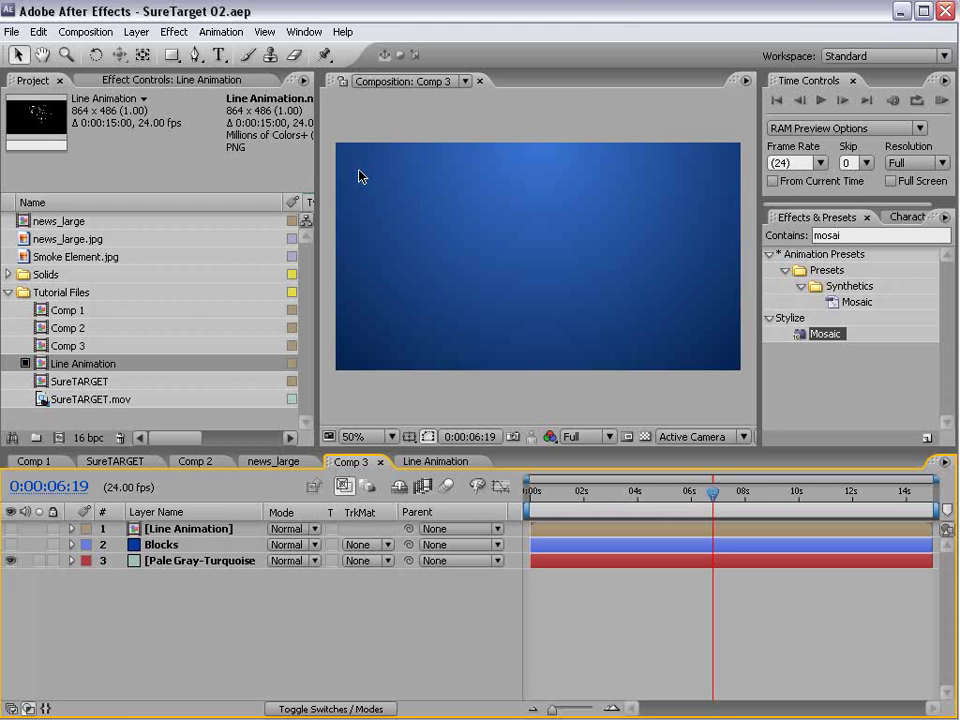
Step: Create a new 250 x 250 pixel solid layer coloured black in Comp 3
left_click(136, 32)
mouse_move(147, 51)
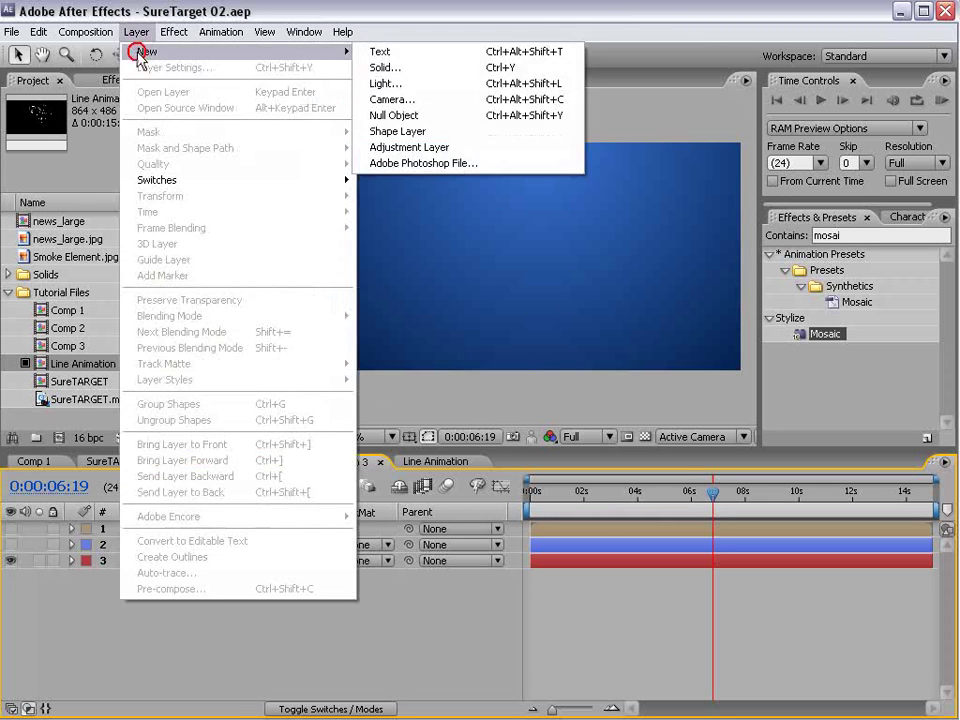
left_click(368, 70)
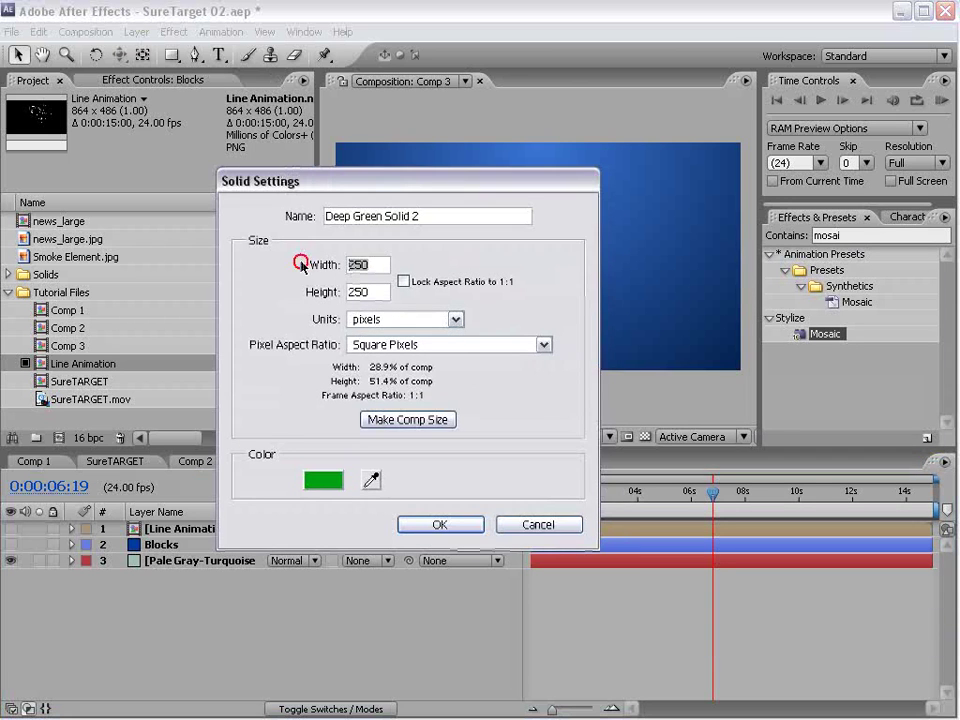
key("Tab")
left_click(330, 484)
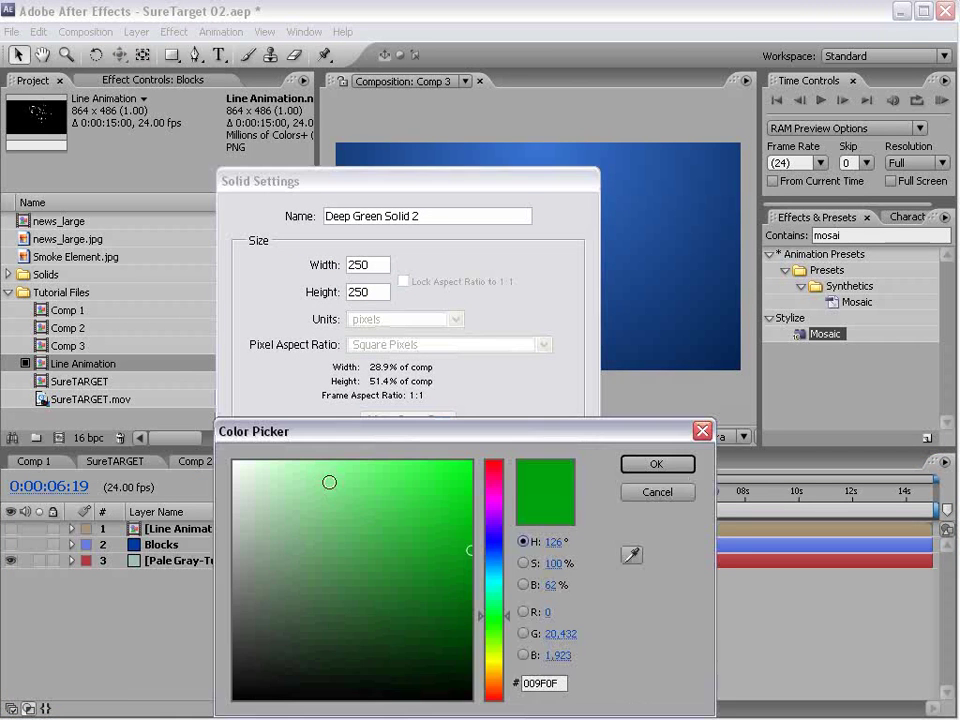
left_click_drag(330, 482, 300, 703)
left_click(656, 465)
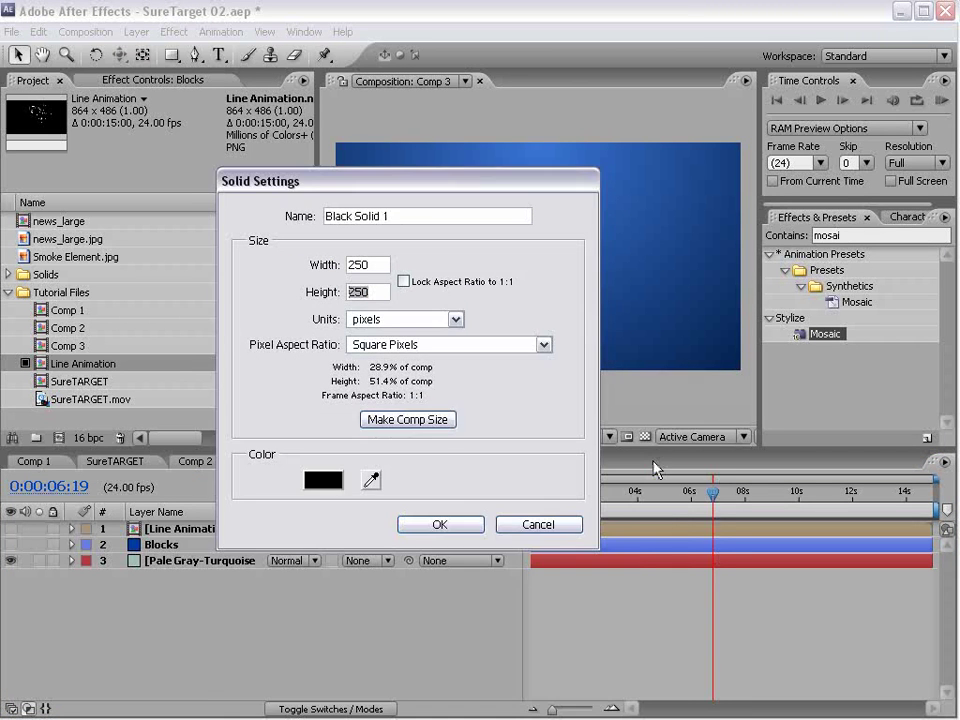
left_click(424, 524)
Step: Add a Lens Flare effect to the black solid and move its flare center to the middle, at 125, 124
left_click(166, 32)
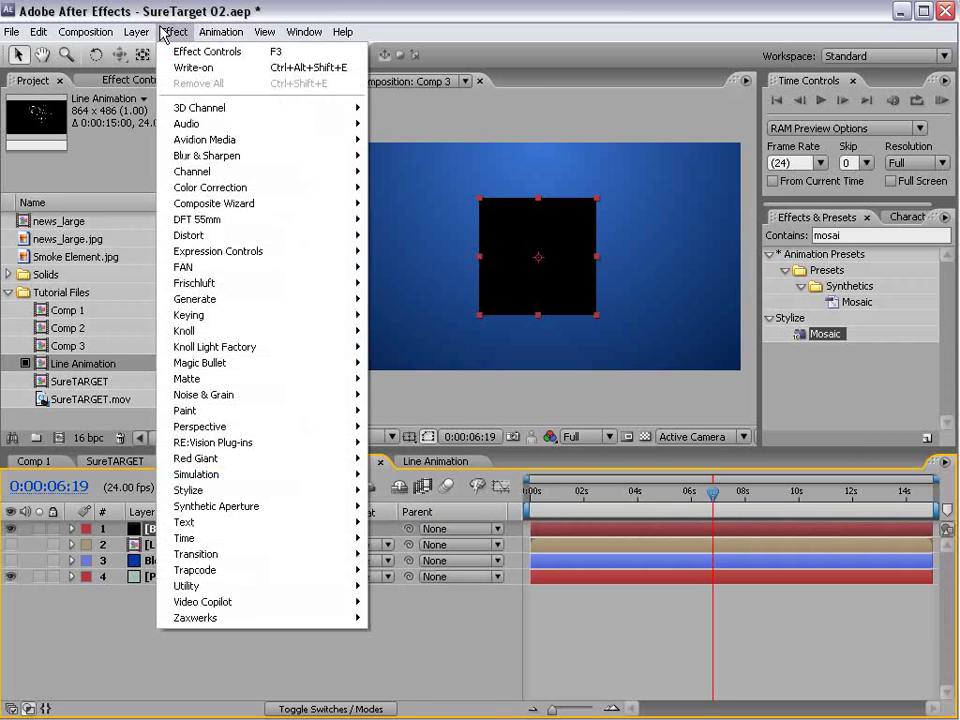
mouse_move(214, 299)
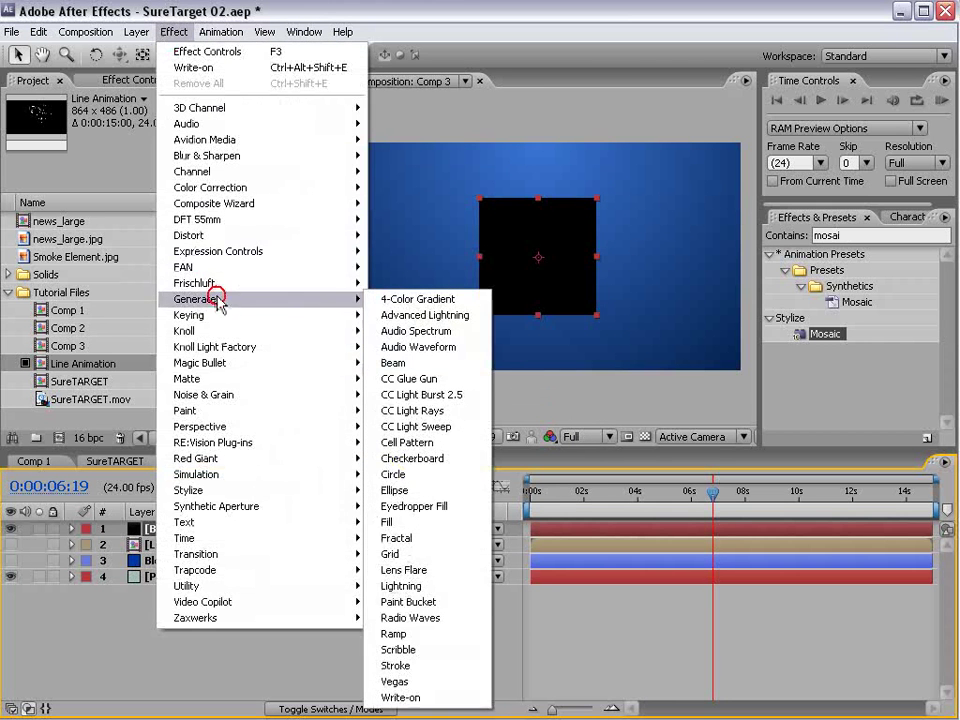
left_click(443, 572)
key("period")
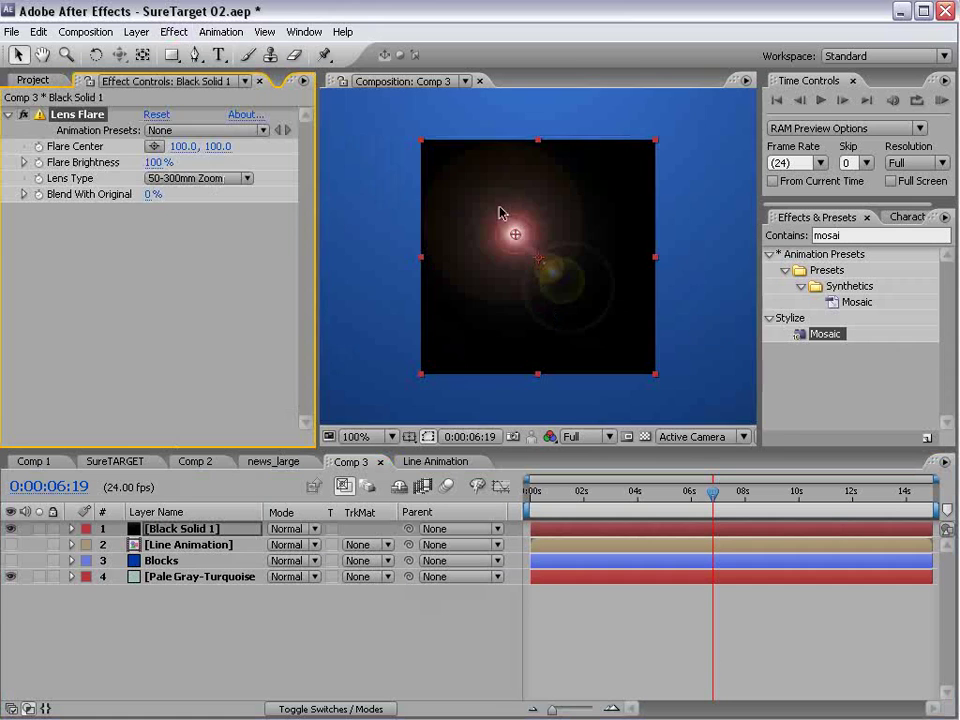
left_click_drag(517, 236, 538, 259)
Step: Start keyframing Flare Brightness at the beginning of the composition with a value of 0%
left_click(475, 505)
key("Home")
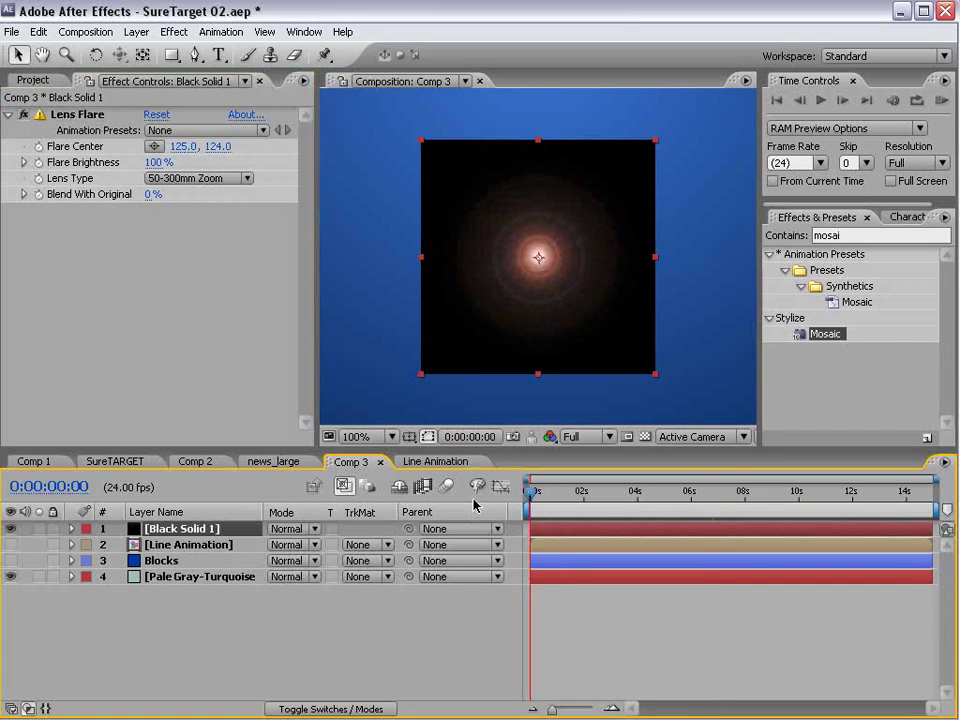
key("equal")
key("equal")
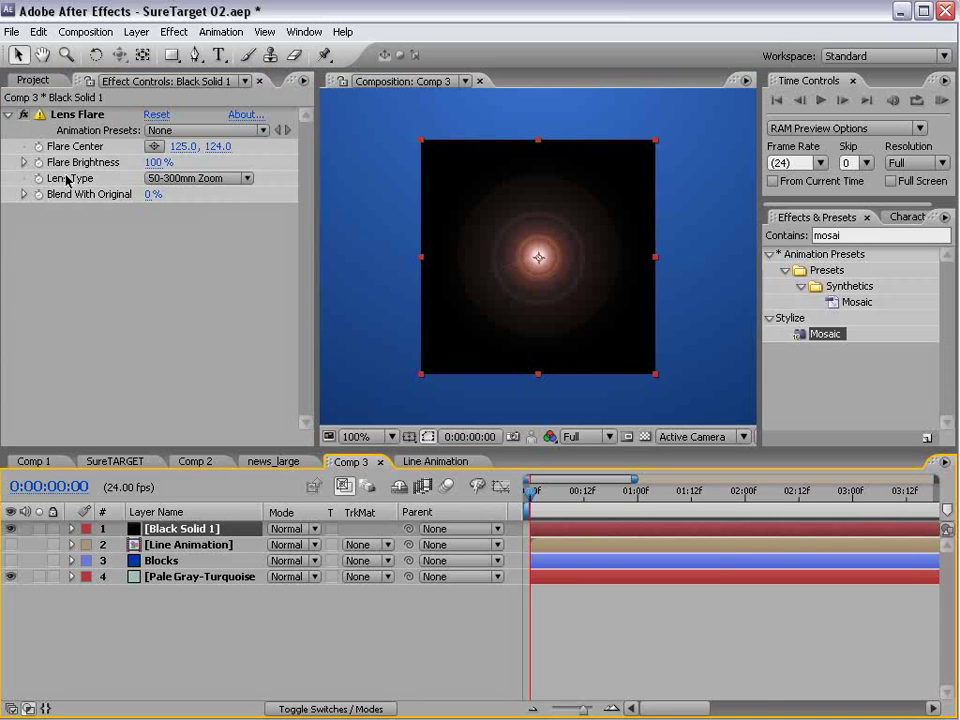
left_click(39, 162)
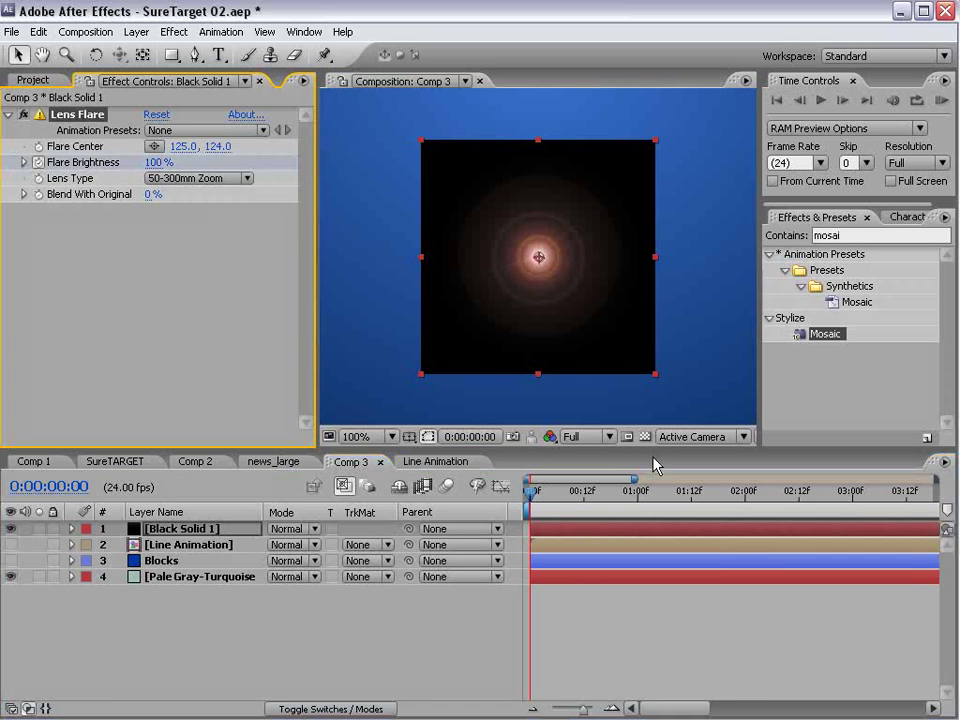
left_click(153, 165)
type("0")
key("Return")
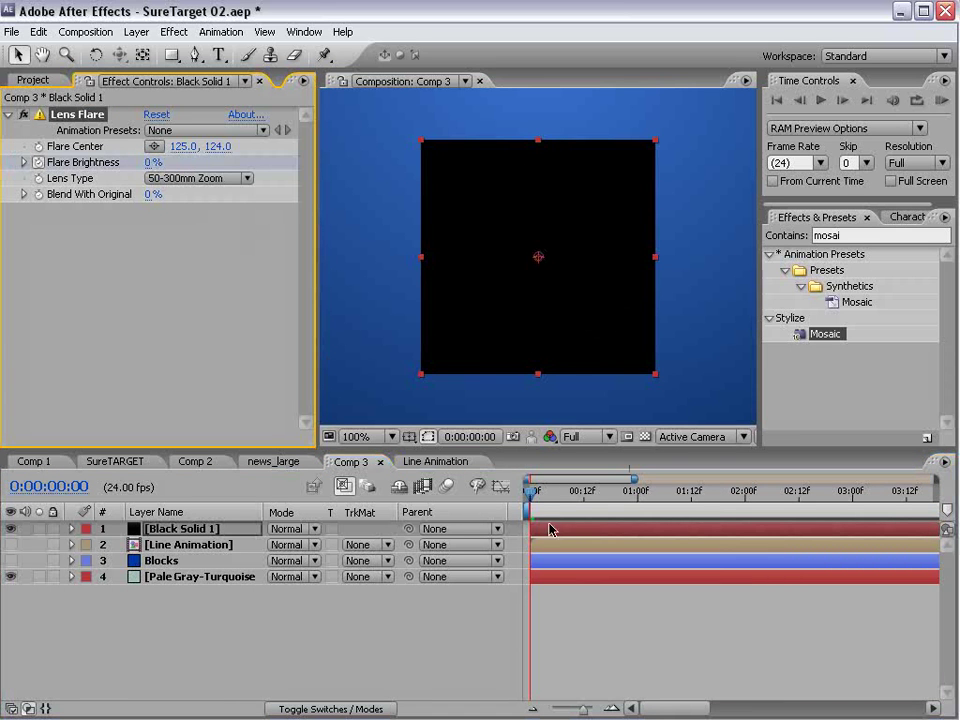
Step: Keyframe Flare Brightness at 100% at one second and 0% at two seconds, and preview the flare
left_click_drag(536, 508, 742, 507)
left_click(153, 162)
type("100")
key("Return")
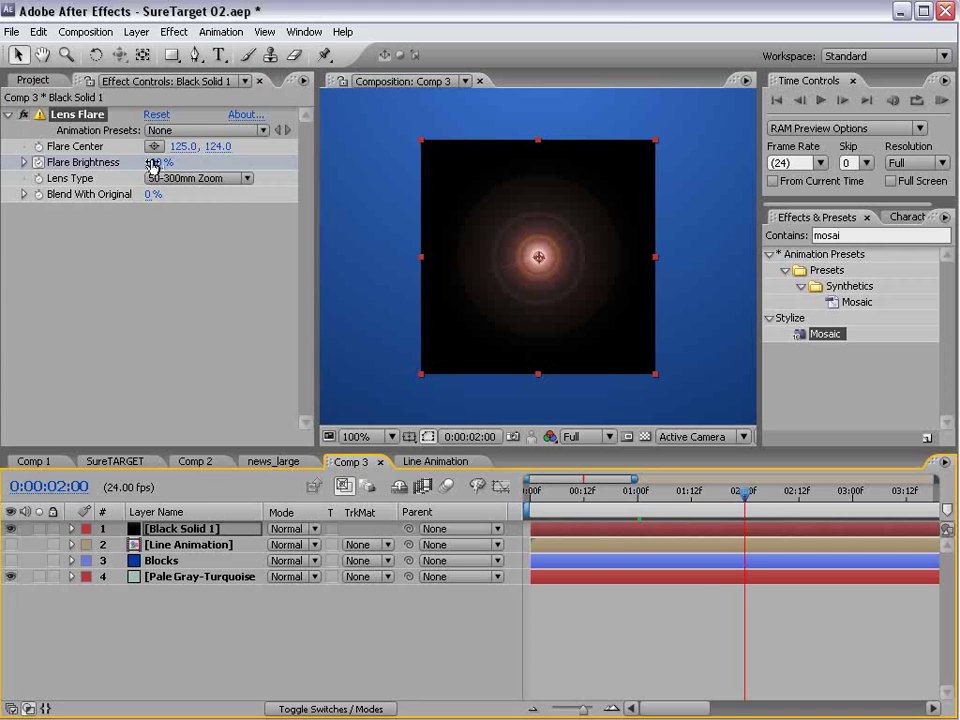
left_click_drag(152, 165, 132, 166)
key("KP_0")
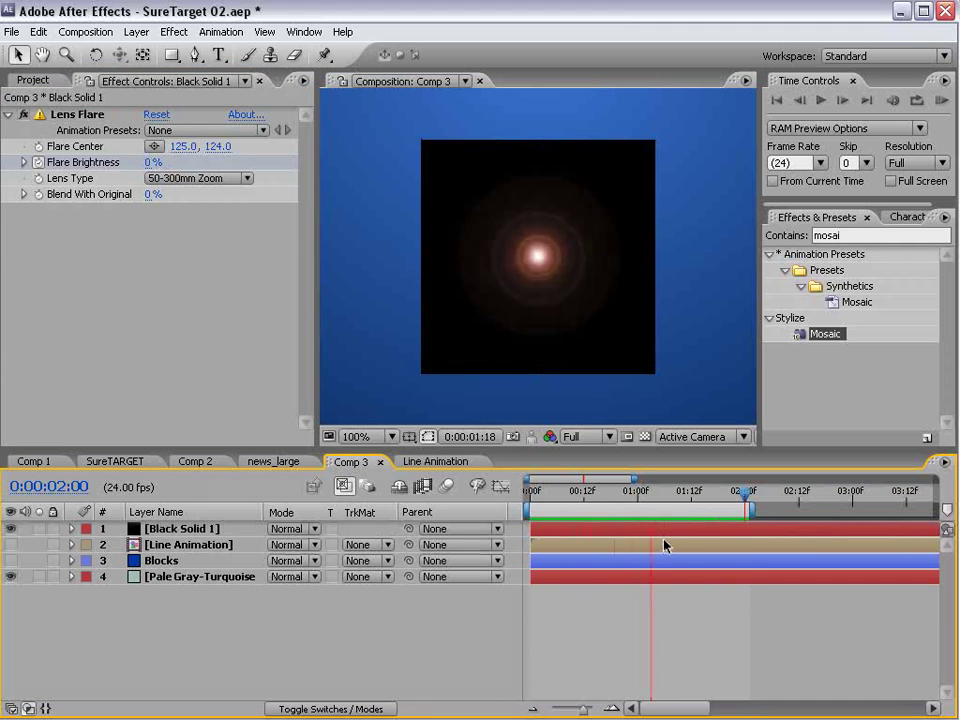
Step: Retime the black solid's Flare Brightness keyframes, moving the 100% keyframe to about frame 7 and the final 0% keyframe to frame 21
left_click(621, 532)
key("u")
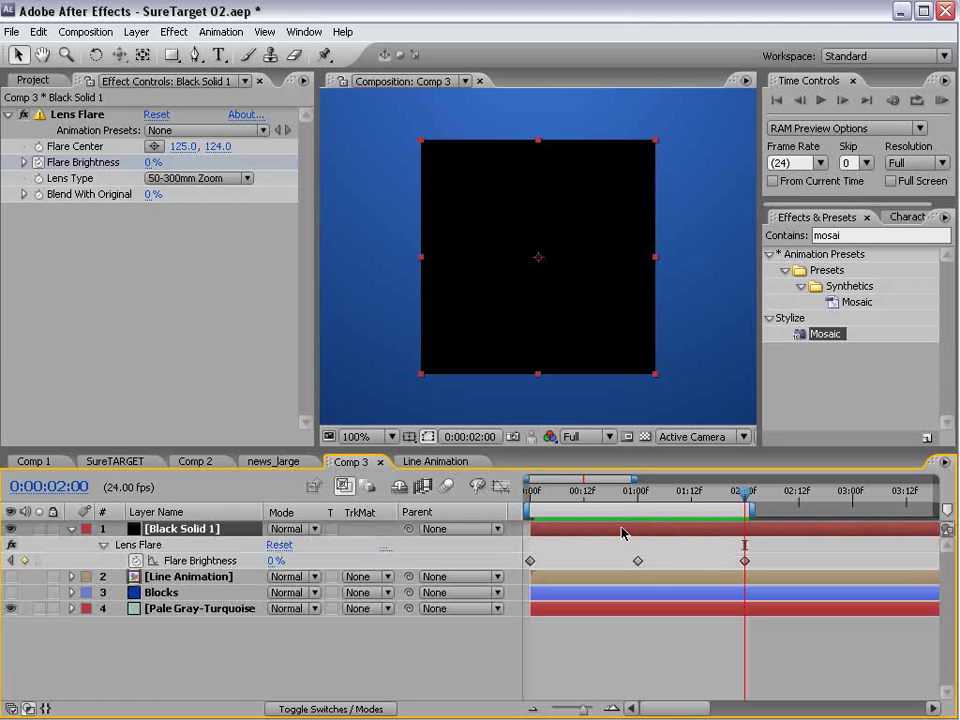
key("Home")
key("Page_Down")
key("Page_Down")
key("Page_Down")
key("Page_Down")
key("Page_Down")
key("Page_Down")
key("Page_Down")
key("Page_Down")
key("Page_Down")
key("Page_Down")
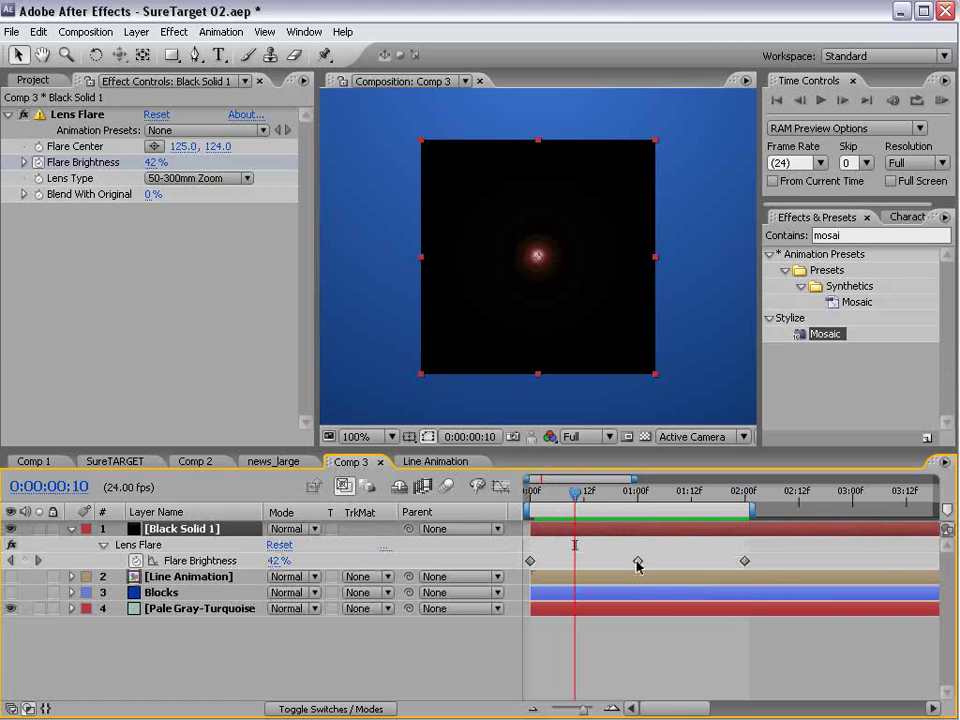
left_click_drag(638, 563, 561, 566)
left_click_drag(745, 563, 624, 561)
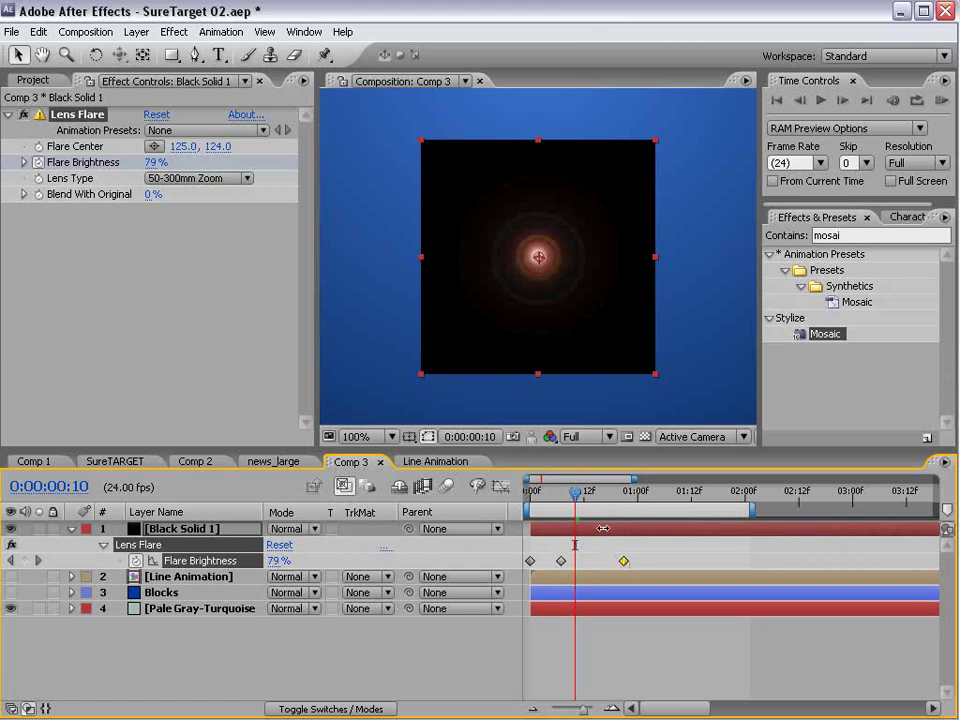
left_click(560, 562, "ctrl")
left_click_drag(574, 496, 625, 533)
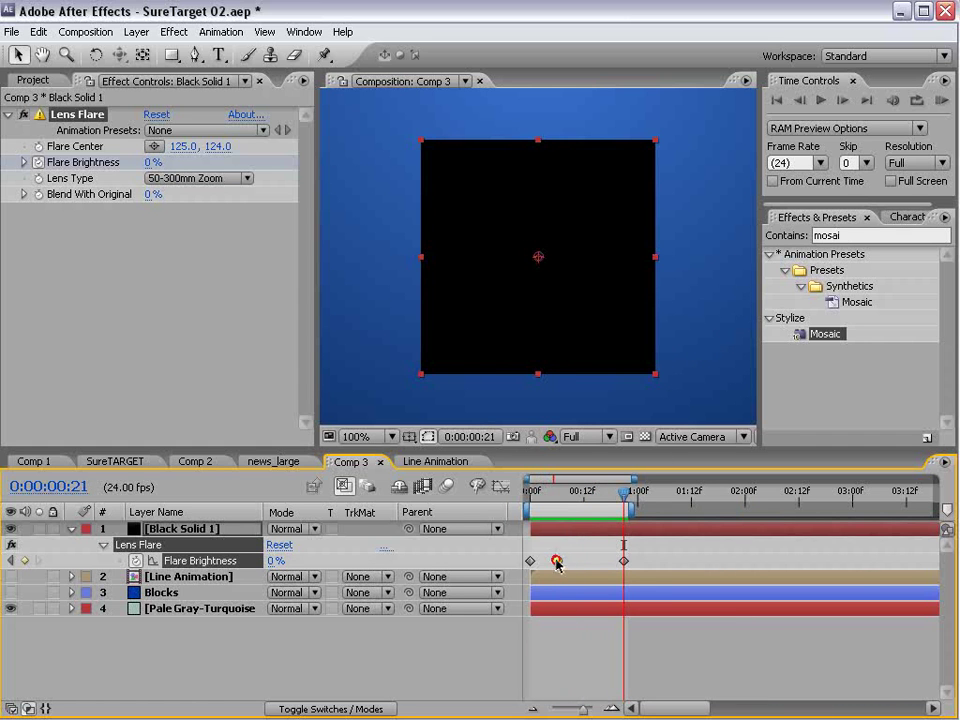
Step: Retime the black solid's Flare Brightness keyframes, moving the 100% keyframe to frame 4 and the final 0% keyframe to about frame 20
left_click_drag(556, 561, 548, 561)
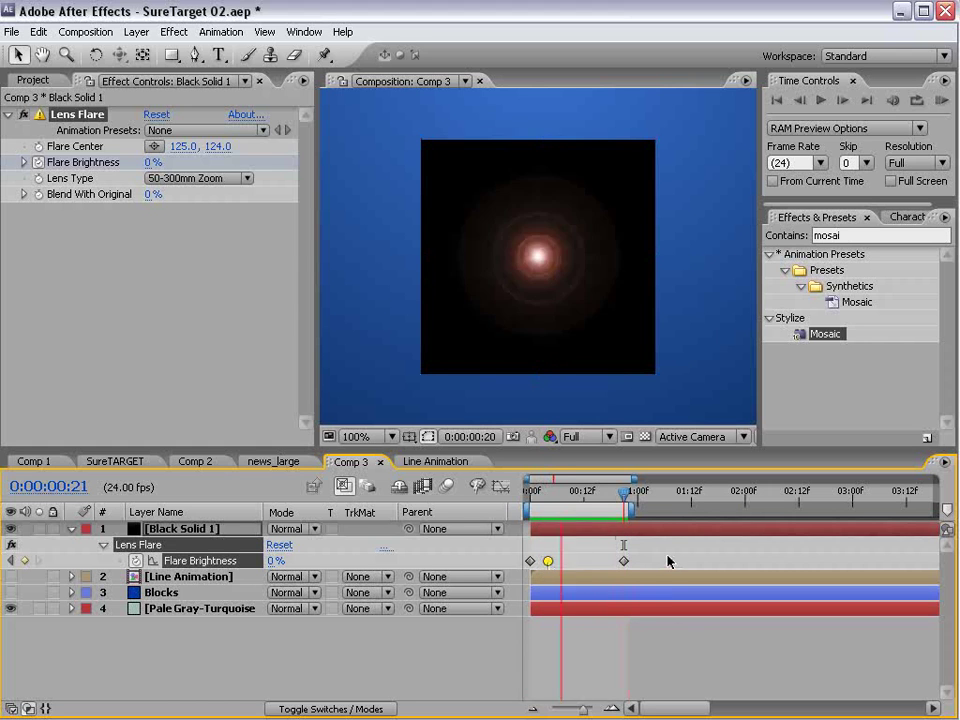
key("k")
left_click(623, 561)
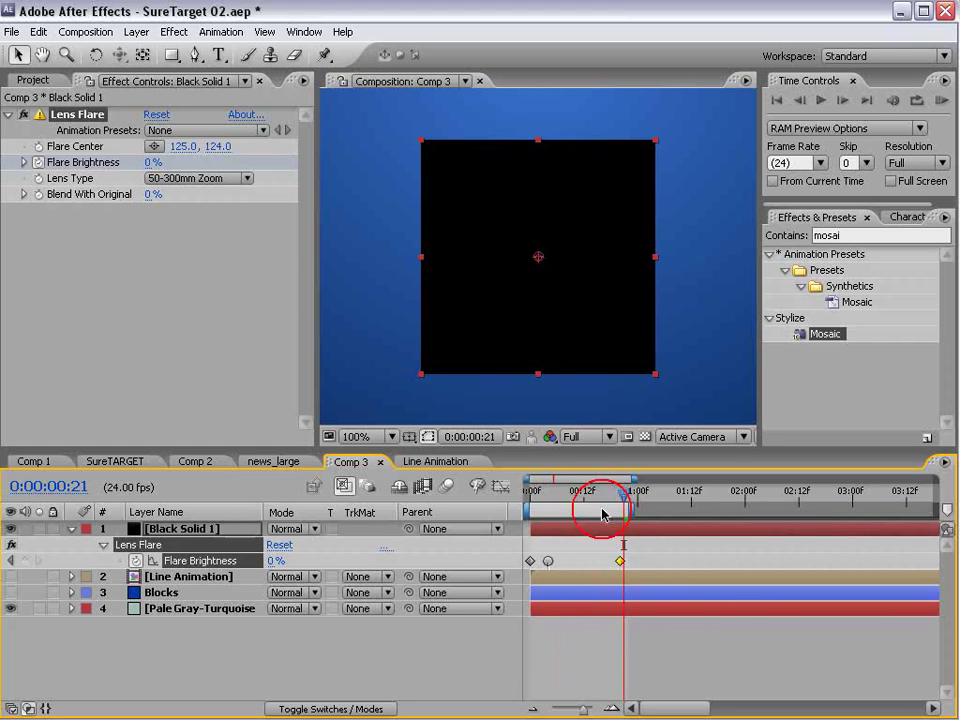
left_click_drag(603, 514, 549, 507)
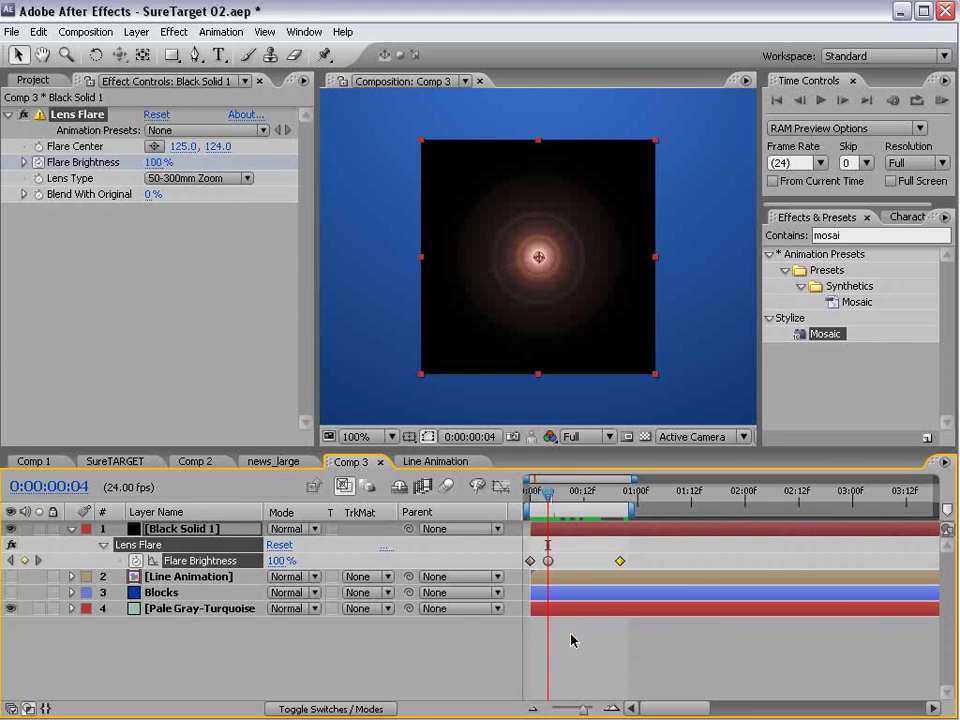
Step: Pre-compose the black solid as a new composition named Flare, moving all attributes into it
left_click(476, 257)
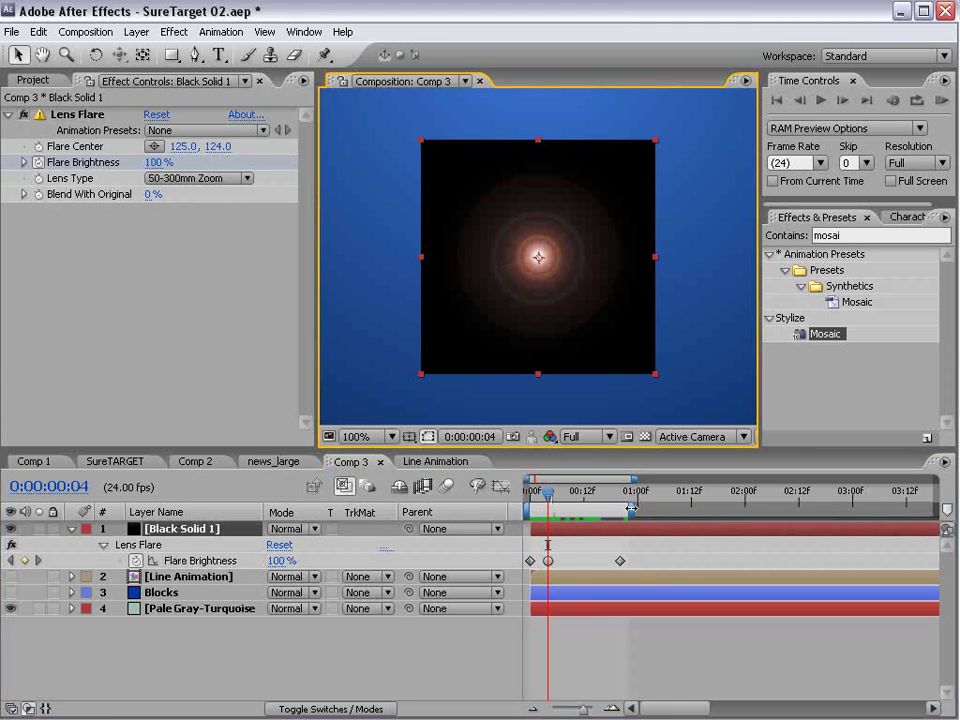
left_click(568, 531)
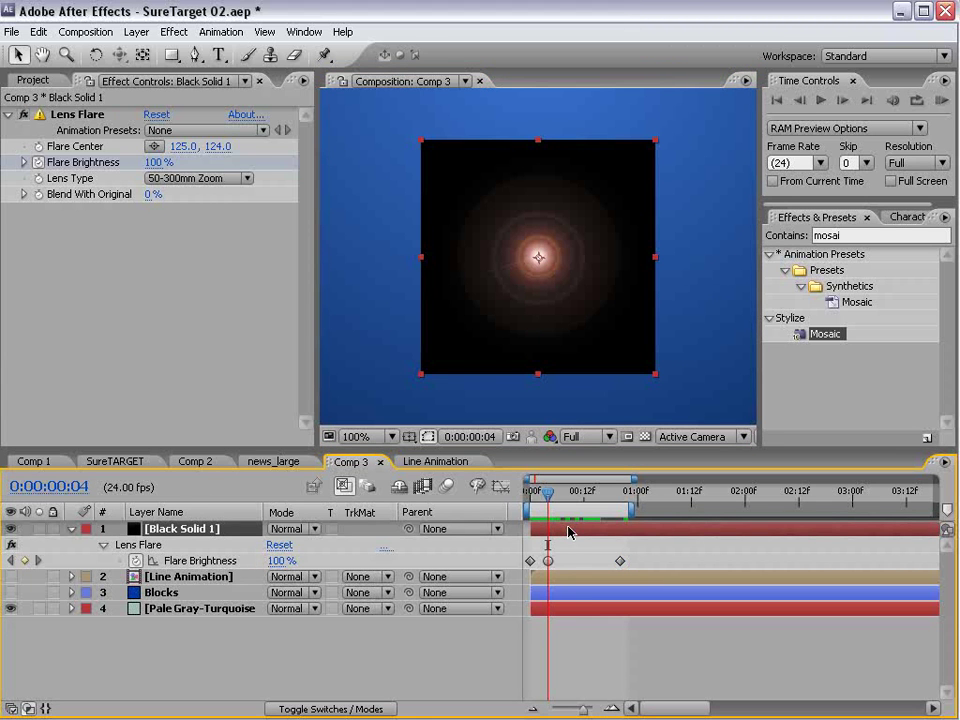
left_click(136, 32)
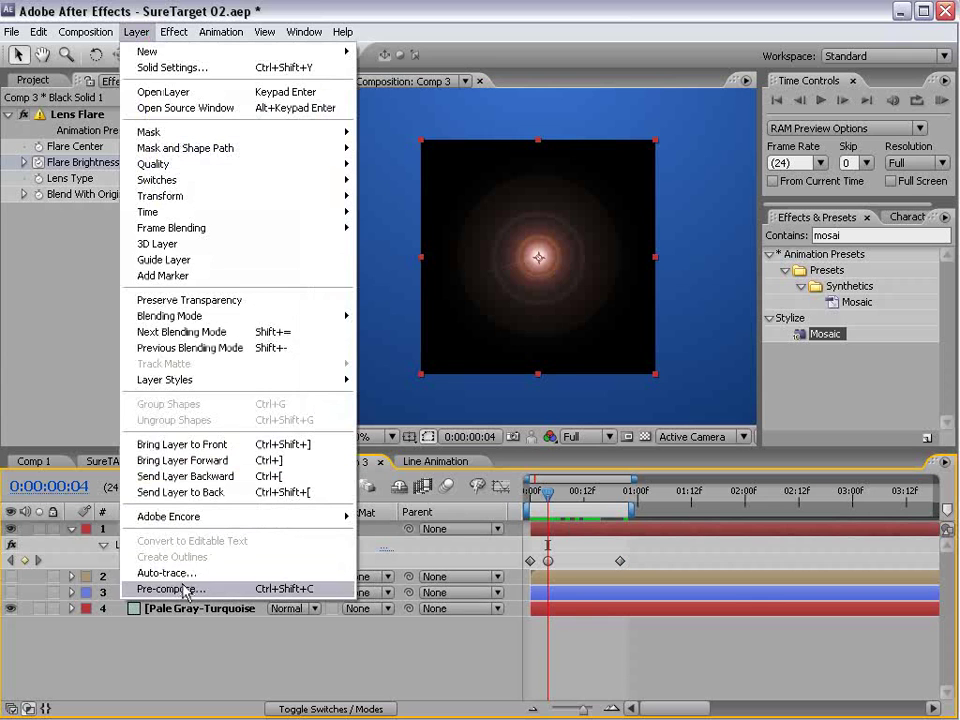
left_click(271, 592)
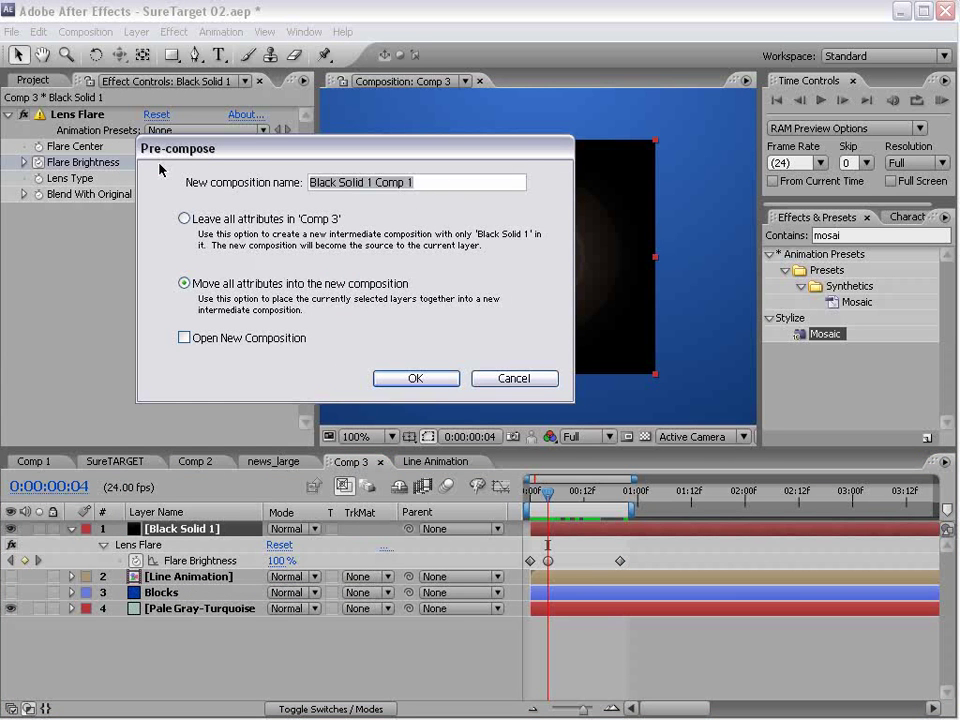
type("Flare")
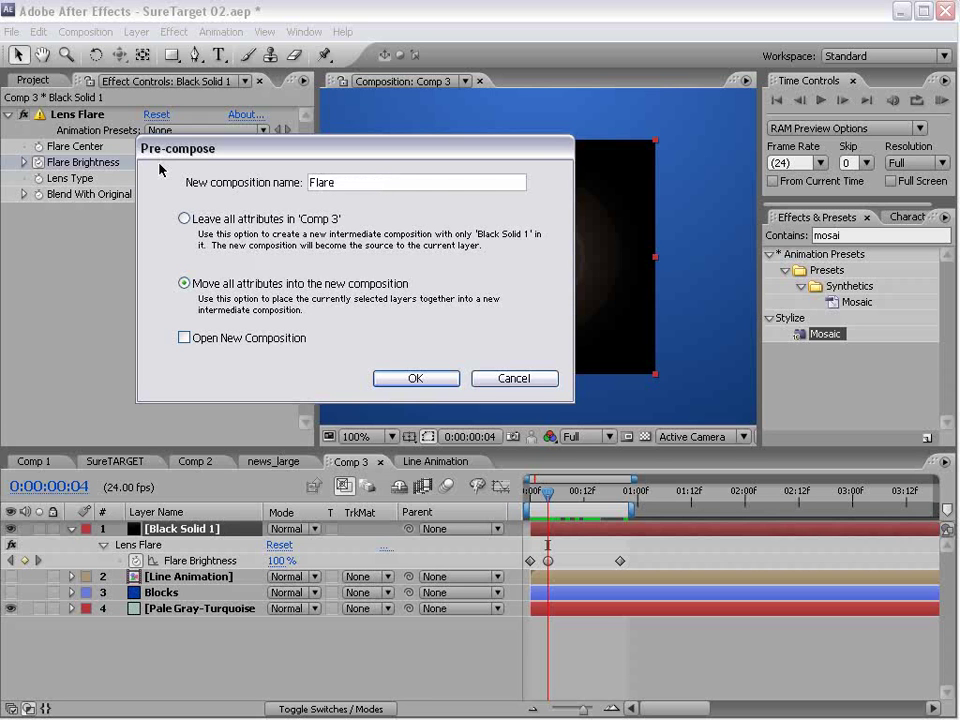
left_click(426, 379)
Step: Enlarge the timeline area and set the Flare layer's blending mode to Screen
scroll(427, 384, "down", 1)
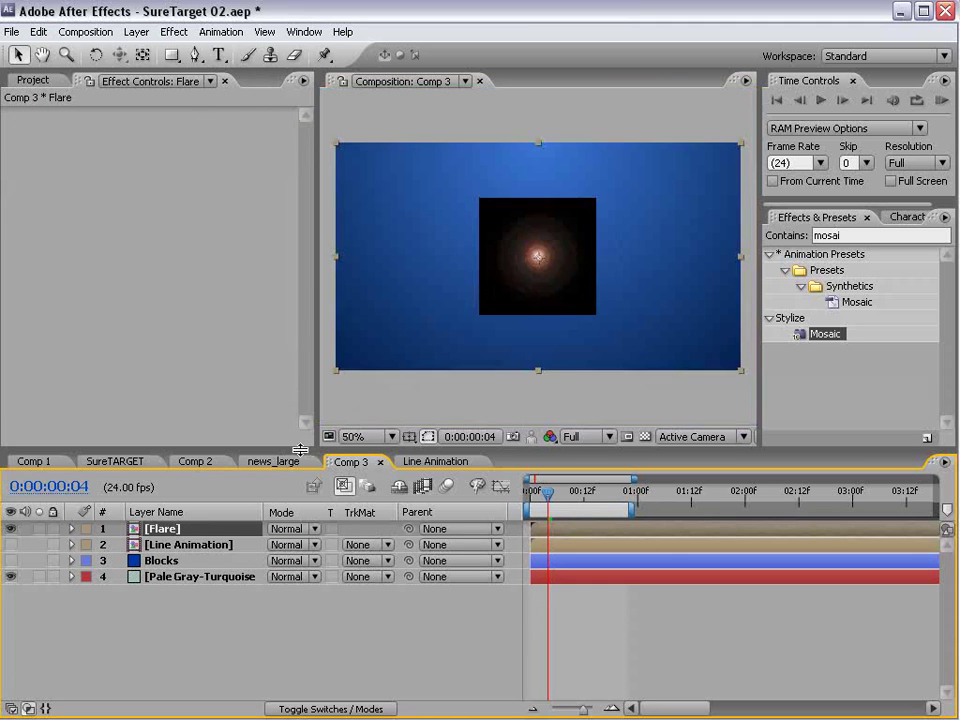
left_click_drag(420, 449, 420, 413)
left_click(285, 495)
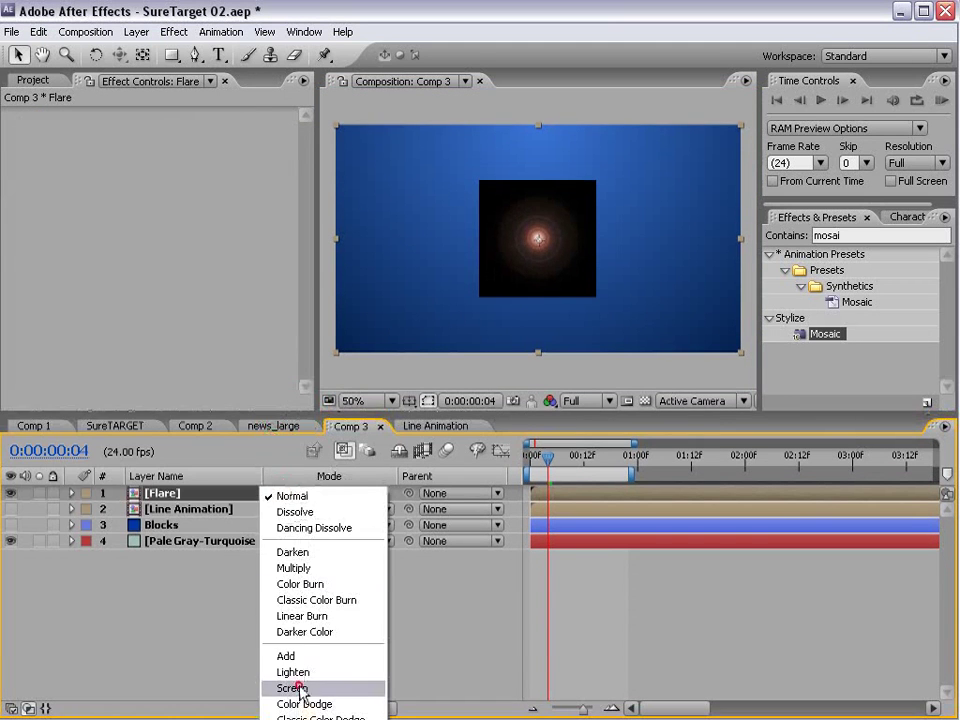
left_click(293, 688)
left_click(531, 250)
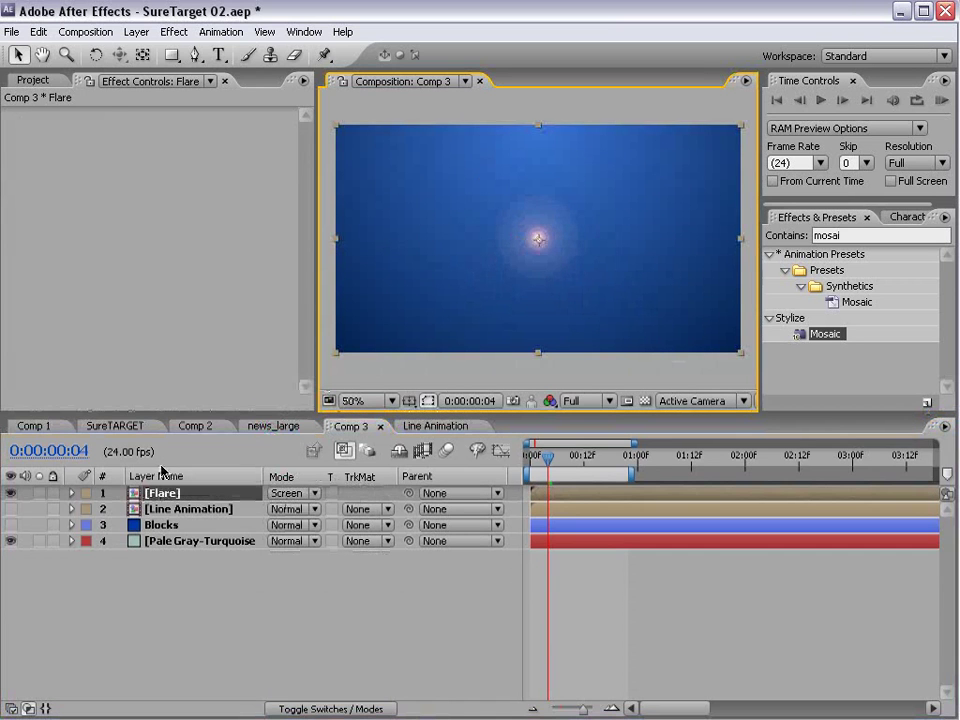
Step: Duplicate the Flare layer four times and scatter the copies around the middle of the composition
left_click(150, 508)
left_click(160, 493)
key("ctrl+d")
left_click_drag(567, 257, 588, 243)
key("ctrl+d")
key("ctrl+d")
key("ctrl+d")
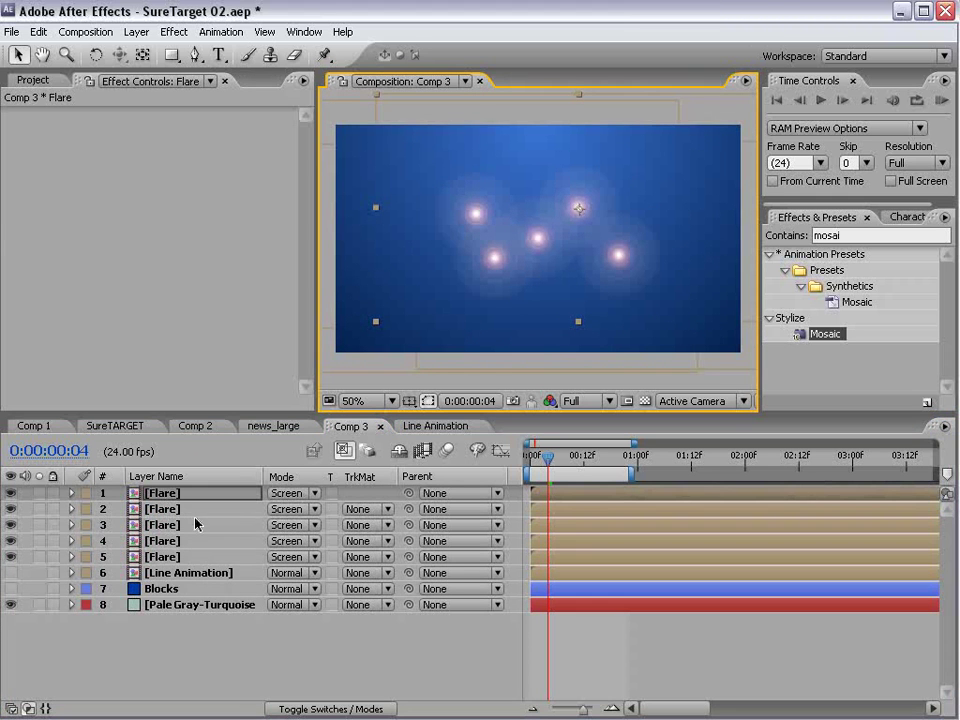
Step: Stagger the five Flare layers in time so they start at different points between about frames 4 and 13
left_click(170, 561, "shift")
left_click(199, 660)
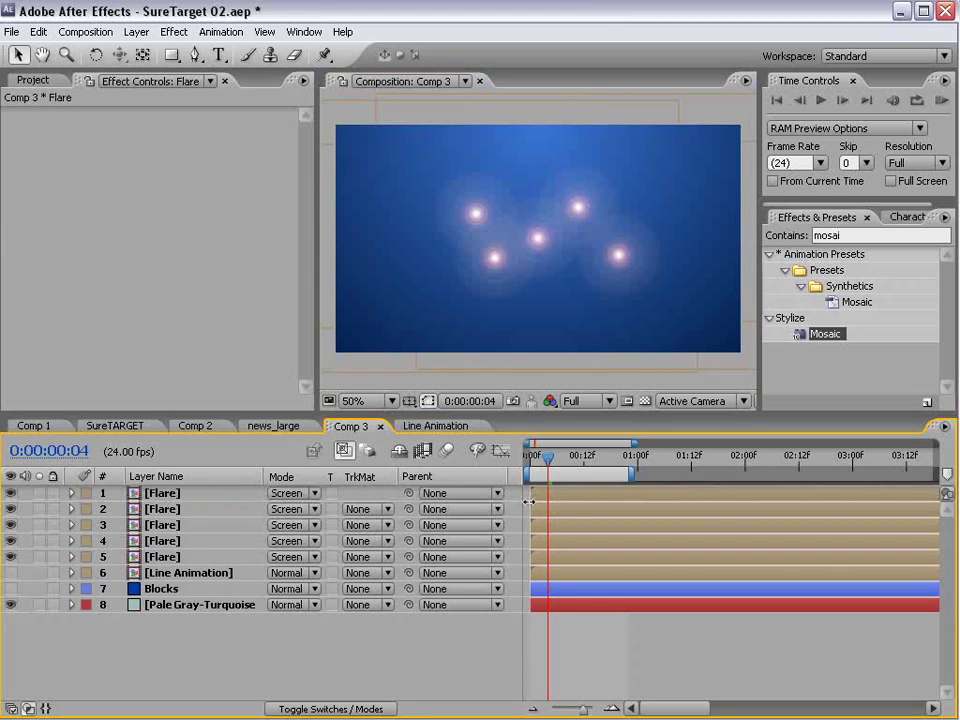
left_click(563, 490)
left_click_drag(563, 490, 578, 545)
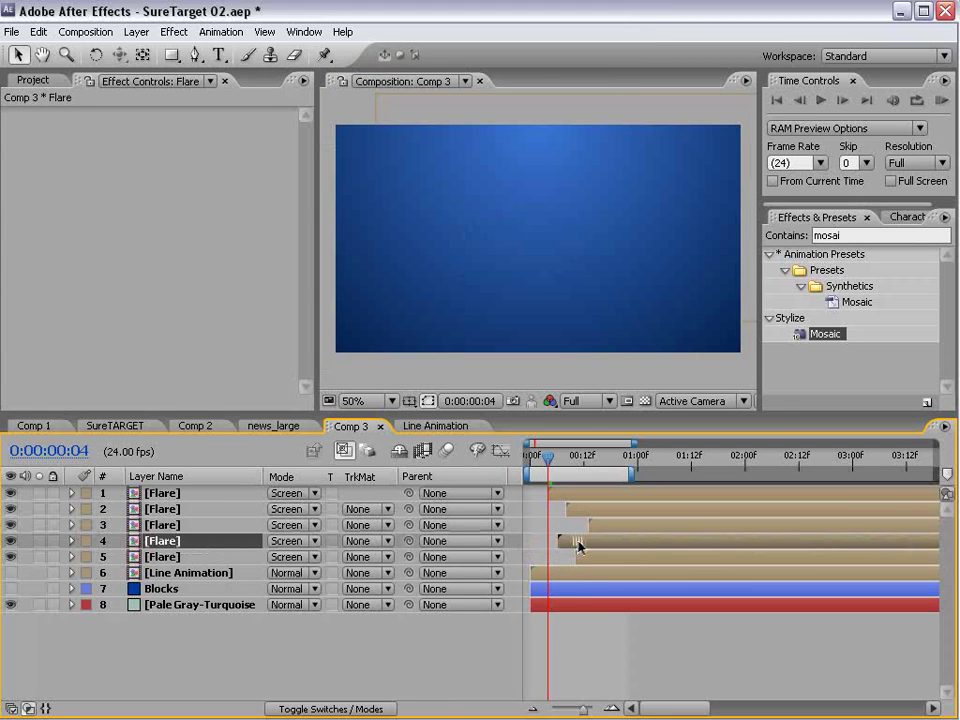
Step: Trim the Flare composition to a work area about one second long, return to Comp 3 and scrub through the staggered flares
left_click(148, 494)
double_click(158, 494)
left_click(541, 466)
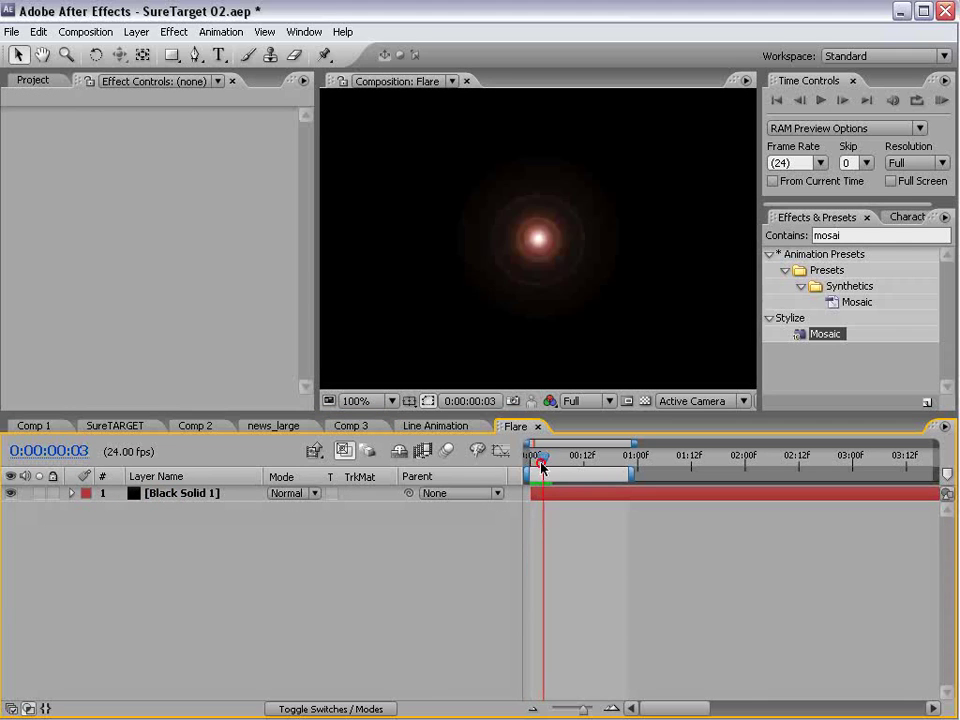
left_click_drag(541, 466, 631, 476)
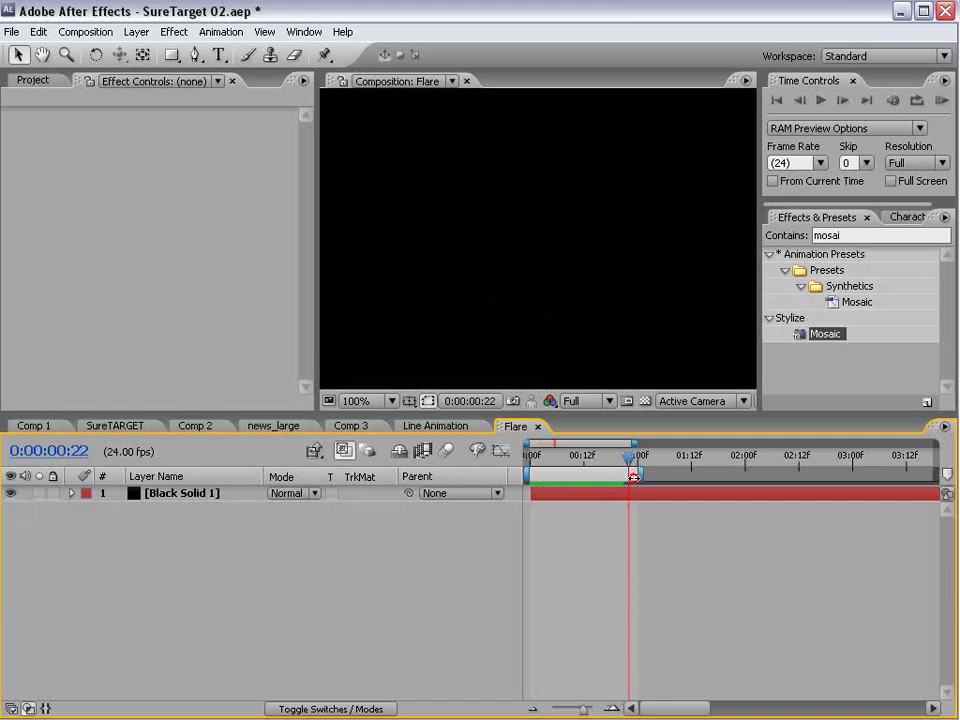
right_click(556, 470)
left_click(601, 513)
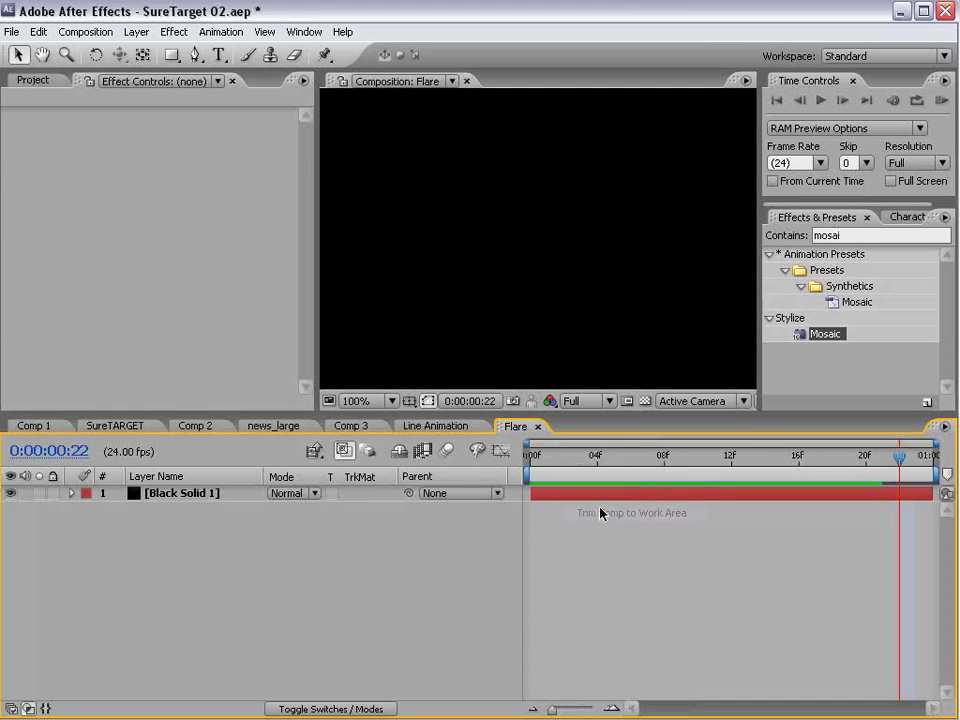
left_click(537, 426)
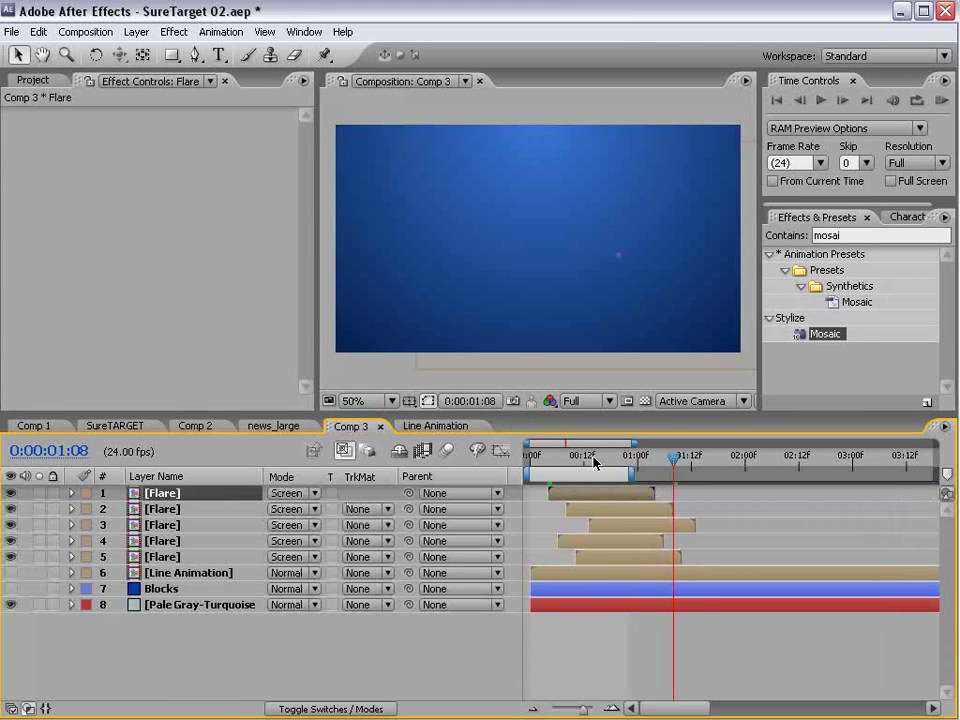
left_click(553, 459)
left_click_drag(553, 463, 601, 462)
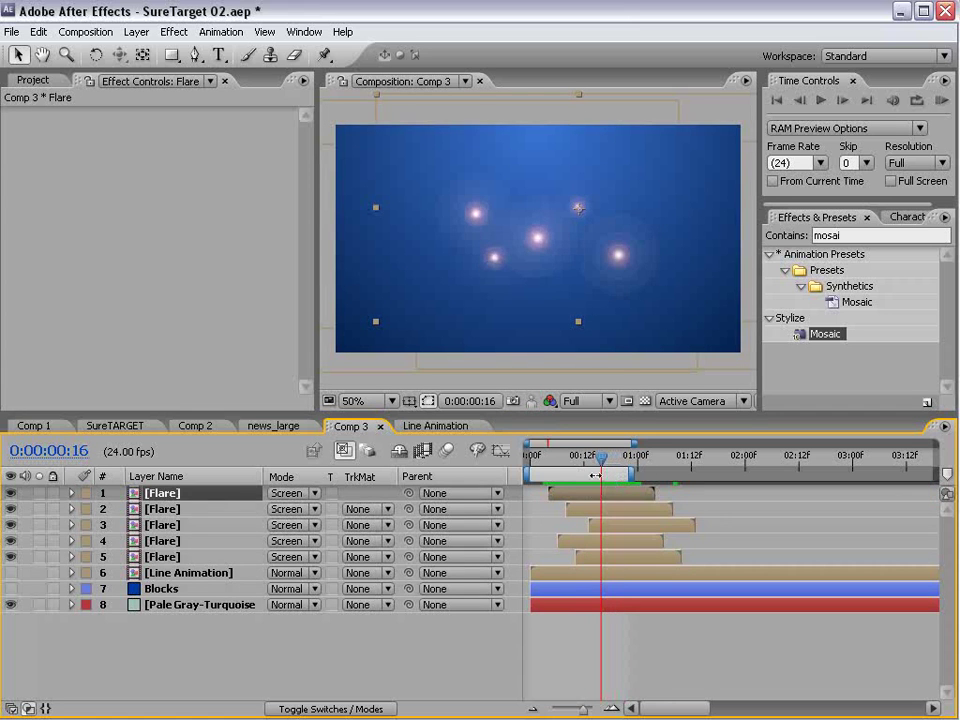
Step: Duplicate all five Flare layers and shift the copies about 10 frames later, offset slightly up and to the right in the frame
left_click(165, 557, "shift")
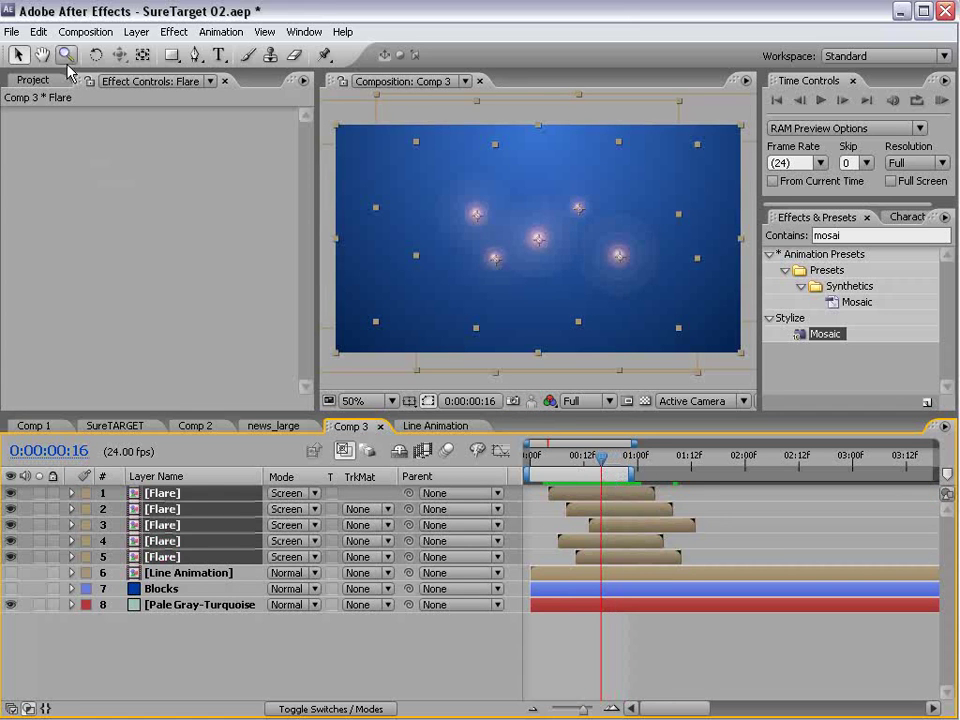
left_click(38, 31)
left_click(85, 205)
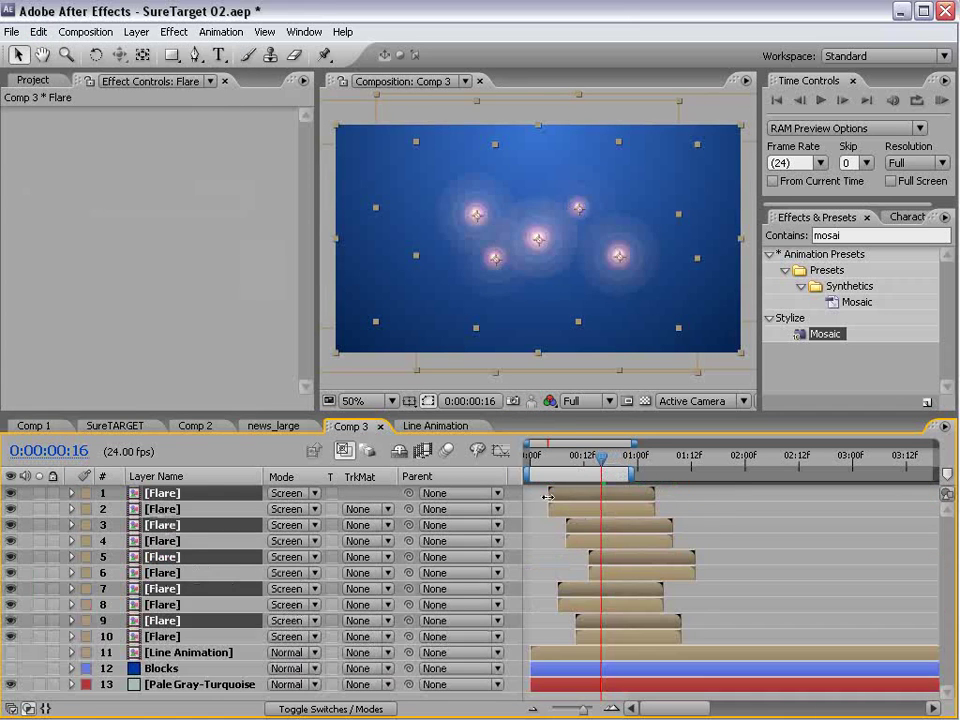
left_click_drag(562, 494, 591, 482)
key("KP_0")
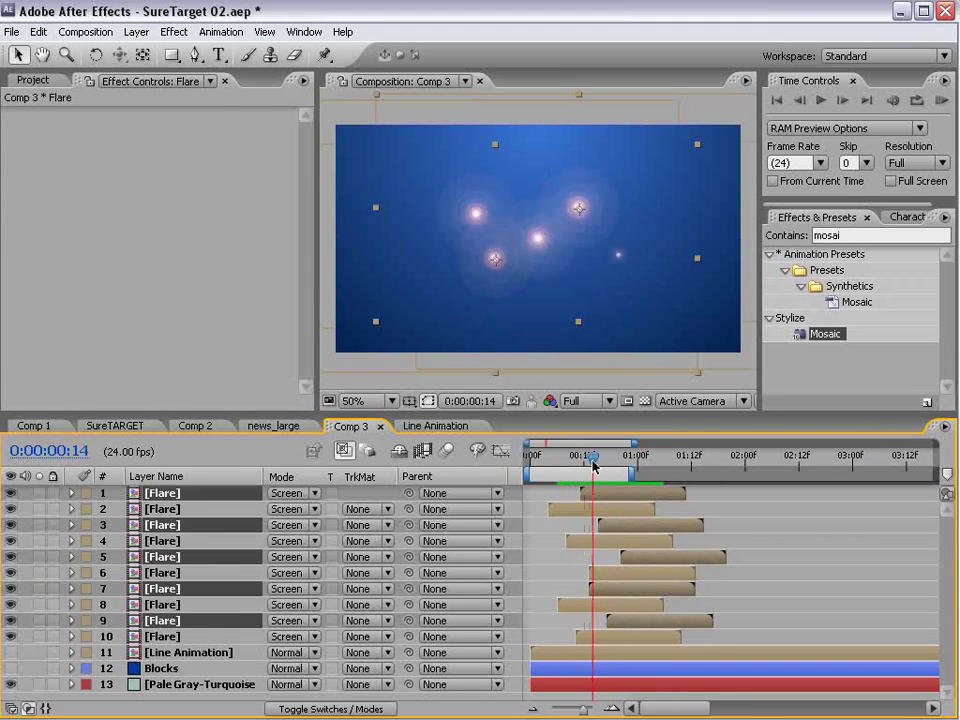
left_click_drag(602, 497, 624, 499)
Step: Pre-compose all ten Flare layers into a new composition named Flare Array
left_click(165, 640)
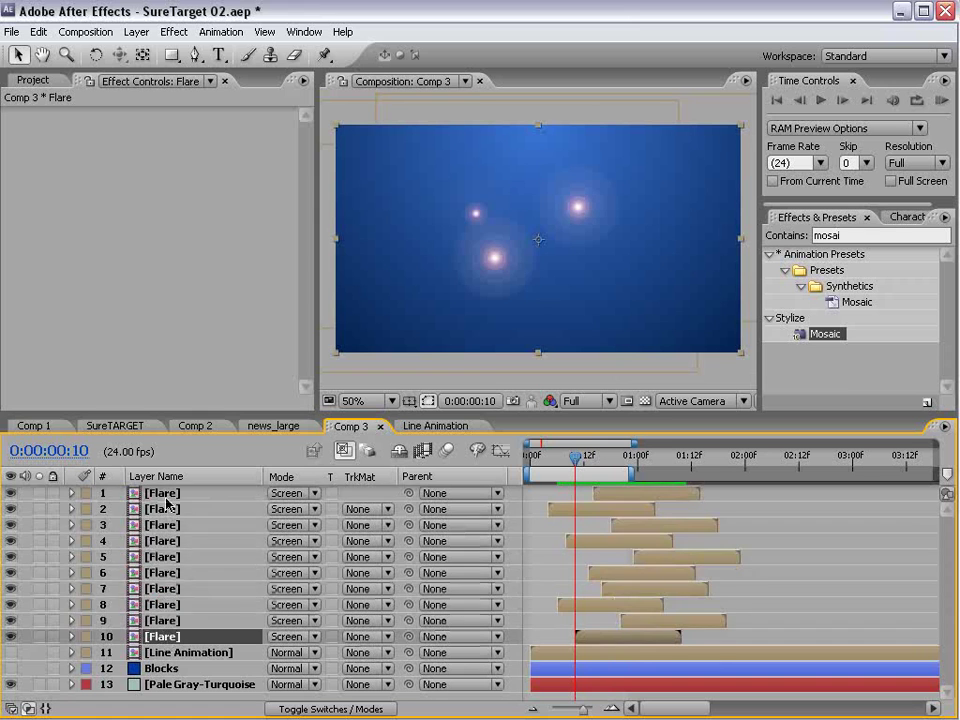
left_click(174, 492, "shift")
left_click(135, 31)
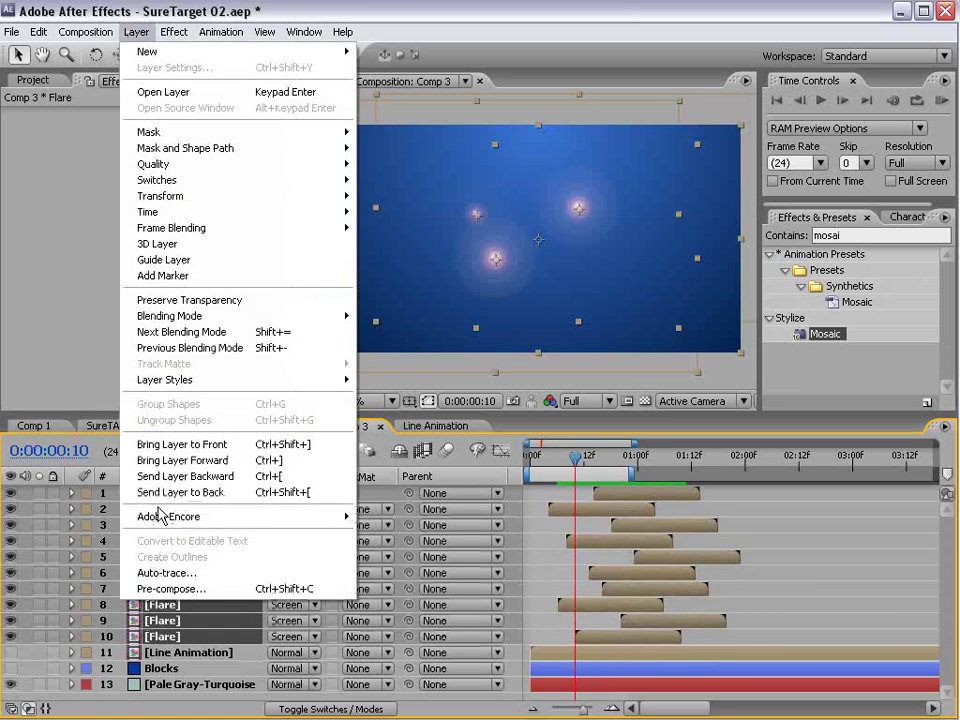
left_click(180, 588)
type("Fl")
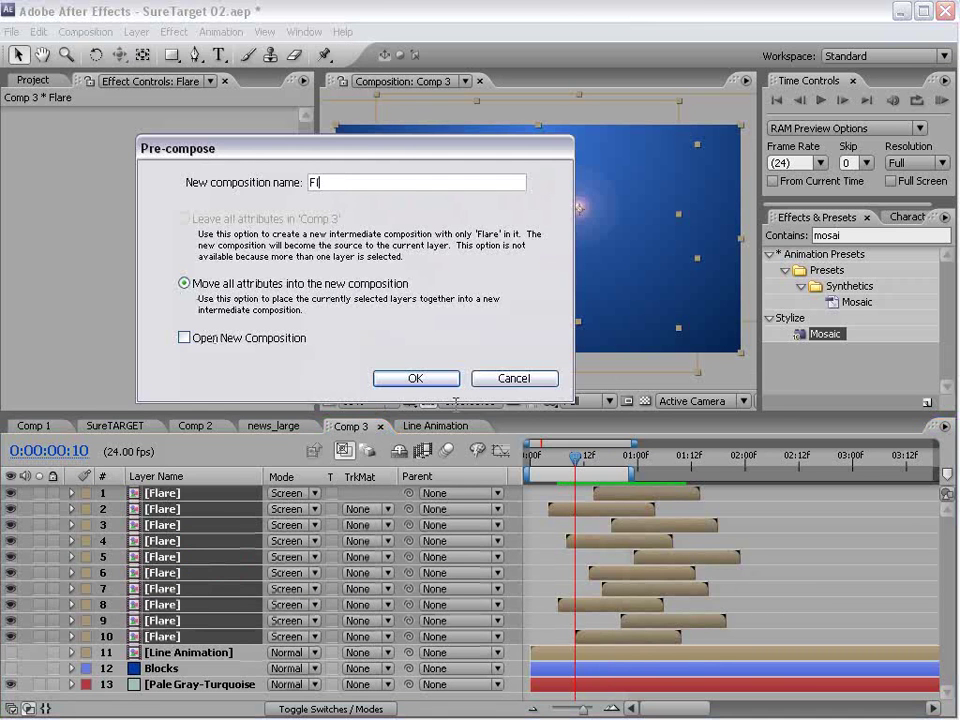
type("are Array")
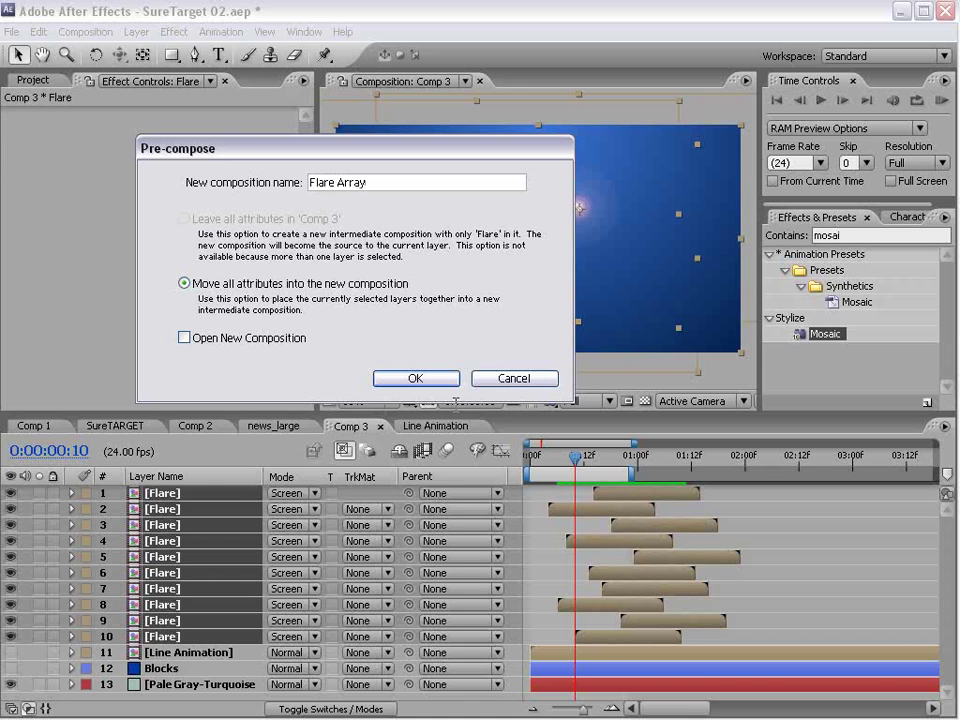
key("Return")
Step: Set the Flare Array layer's blending mode to Screen and preview the flares over the blue background
left_click(283, 493)
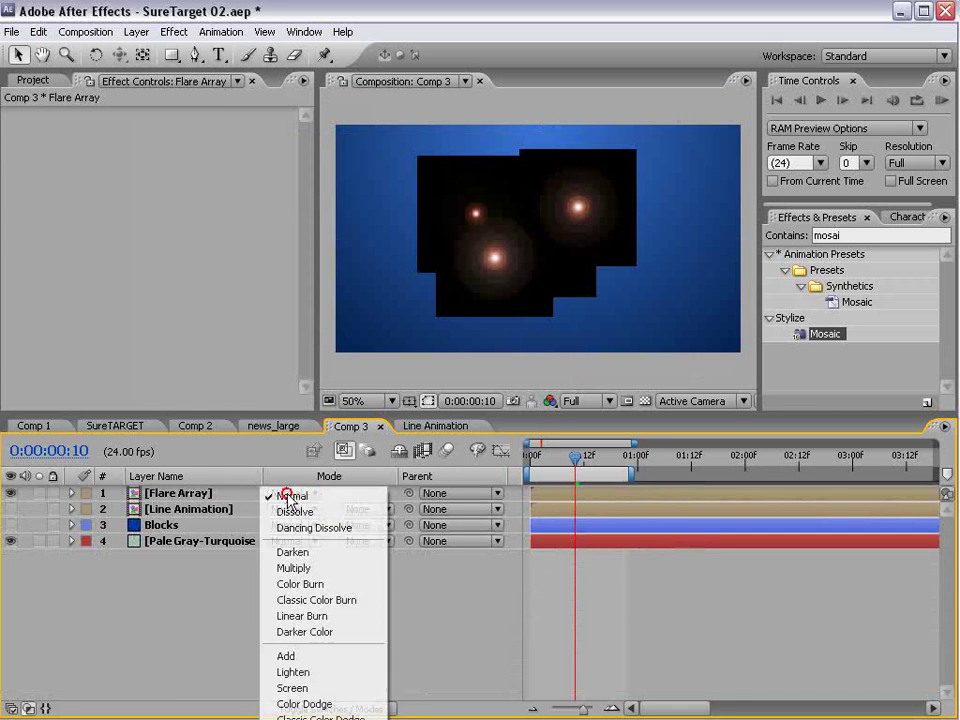
left_click(322, 690)
key("space")
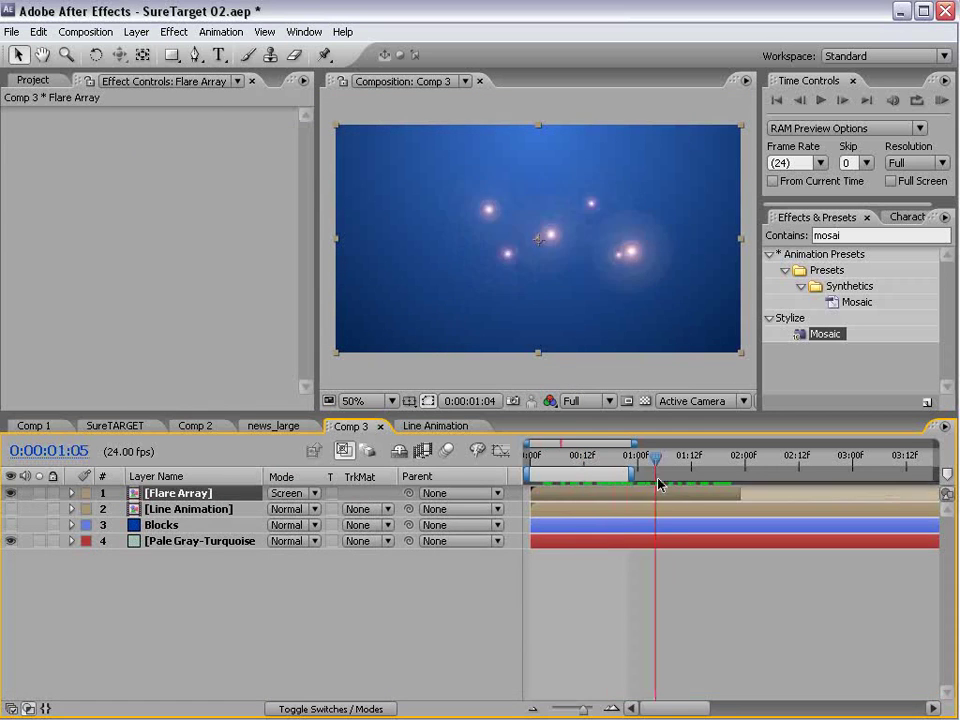
key("space")
Step: Apply a Tint effect to the Flare Array layer with its default black and white mapping
left_click(174, 32)
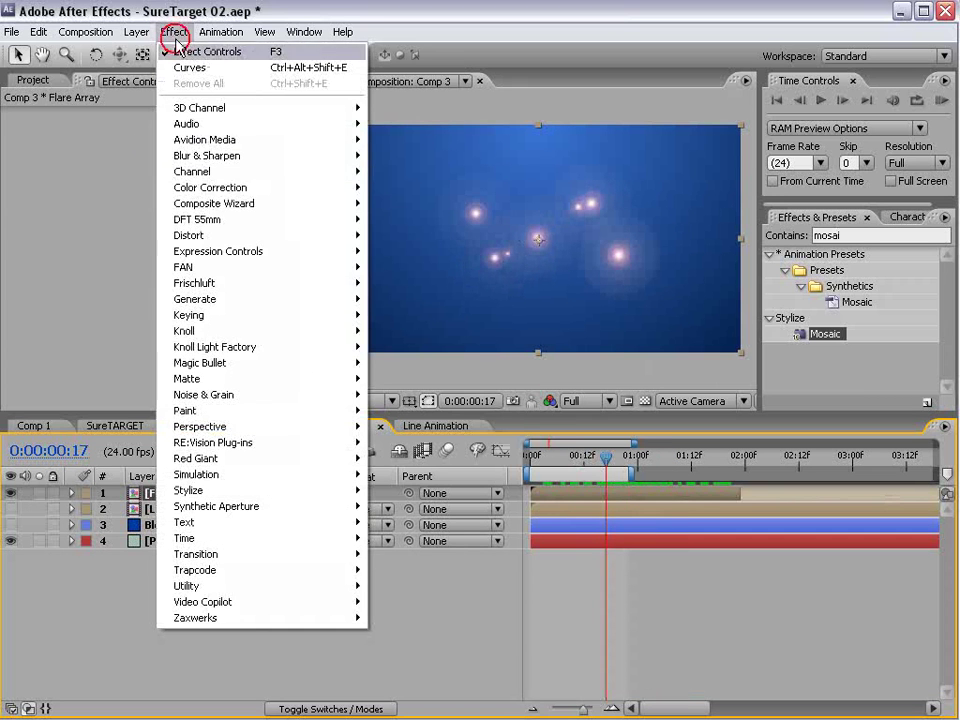
mouse_move(236, 188)
left_click(389, 596)
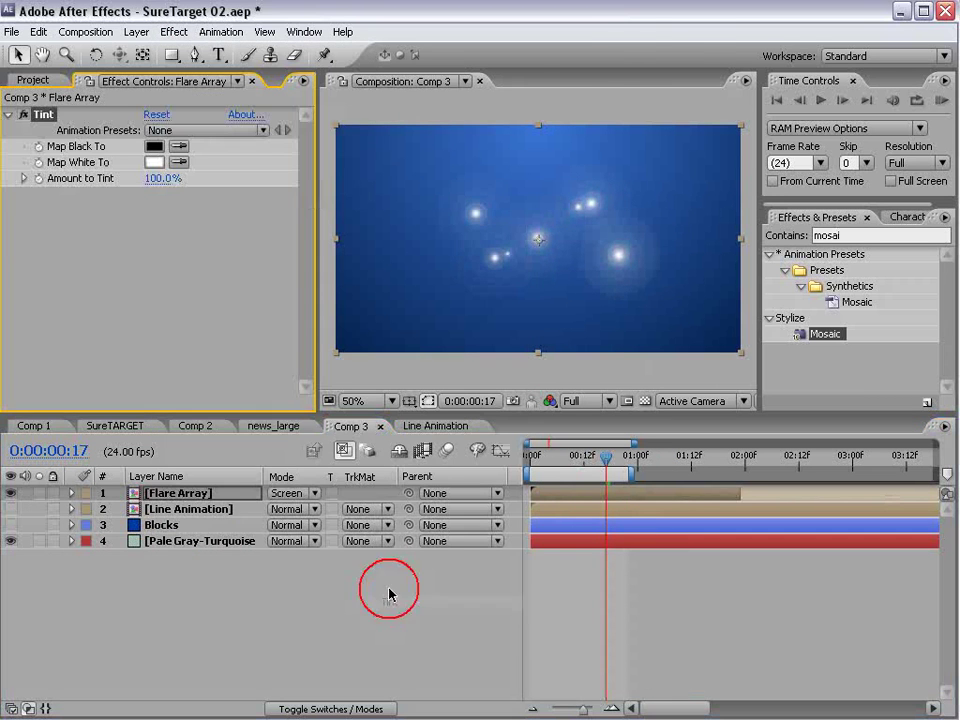
Step: Add a Curves effect to the Flare Array layer and adjust its channels, raising the Blue curve strongly to color the flares blue
left_click(178, 31)
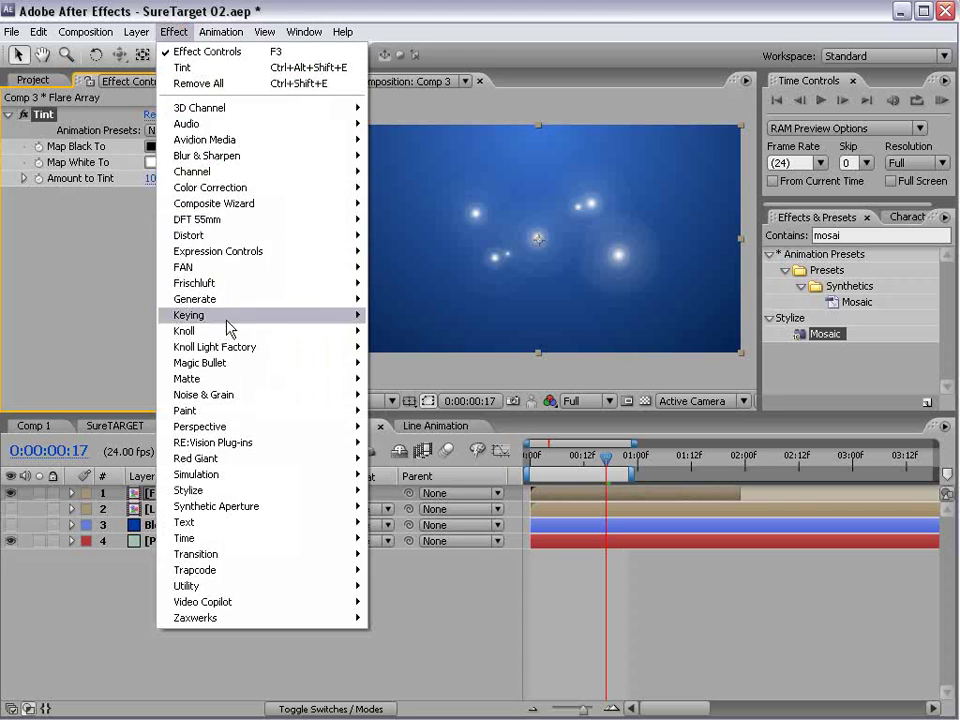
mouse_move(236, 188)
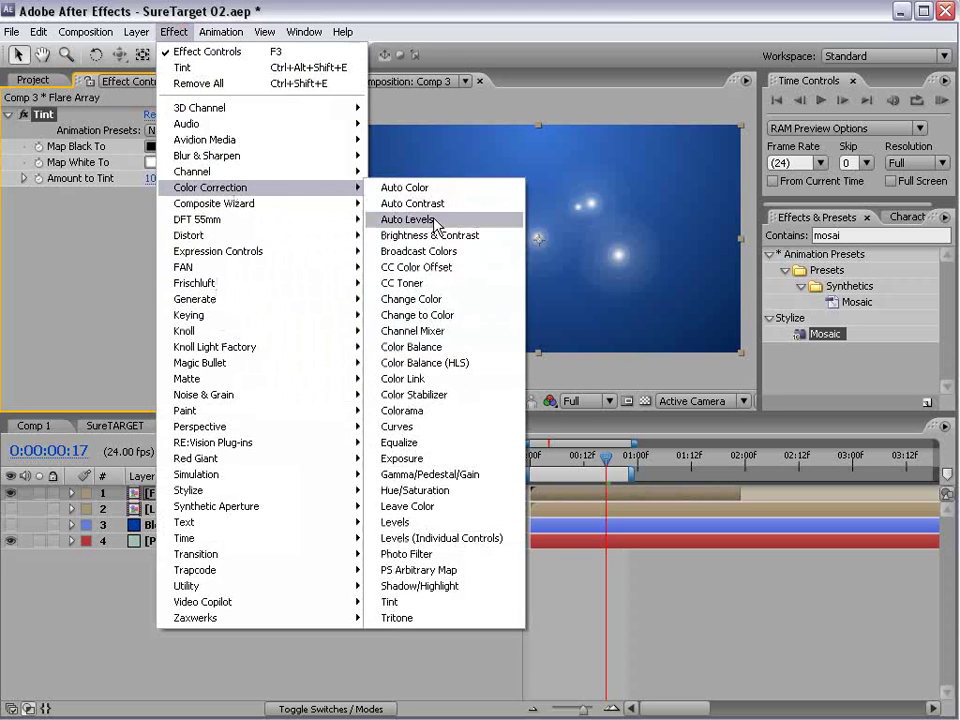
left_click(414, 427)
left_click_drag(94, 347, 94, 356)
left_click_drag(136, 305, 100, 261)
left_click(183, 203)
left_click(178, 219)
left_click(174, 201)
left_click(175, 236)
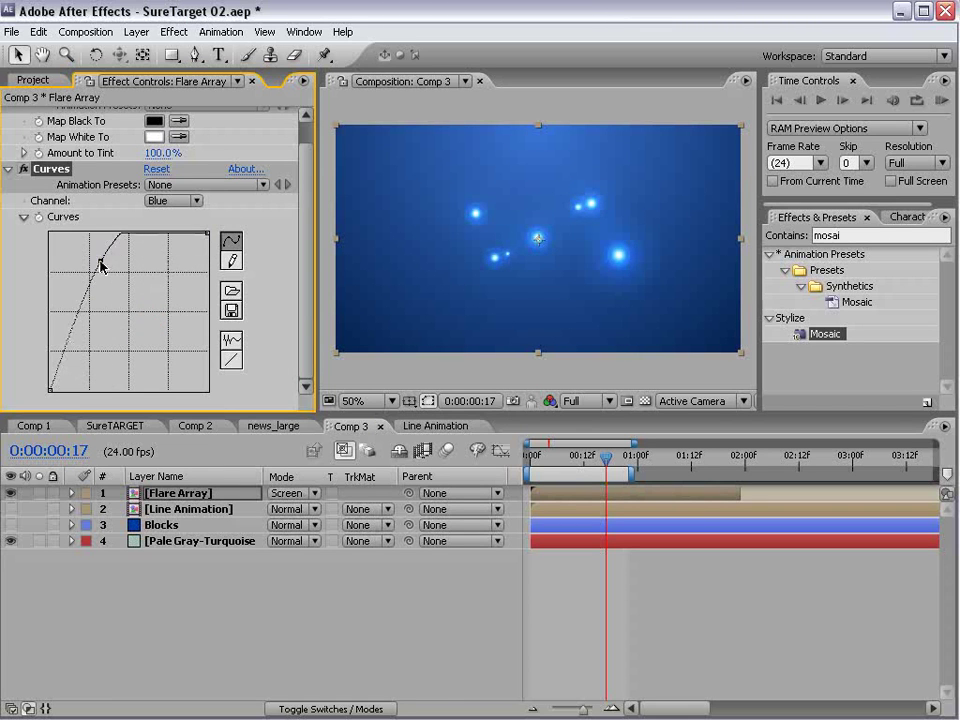
key("period")
key("comma")
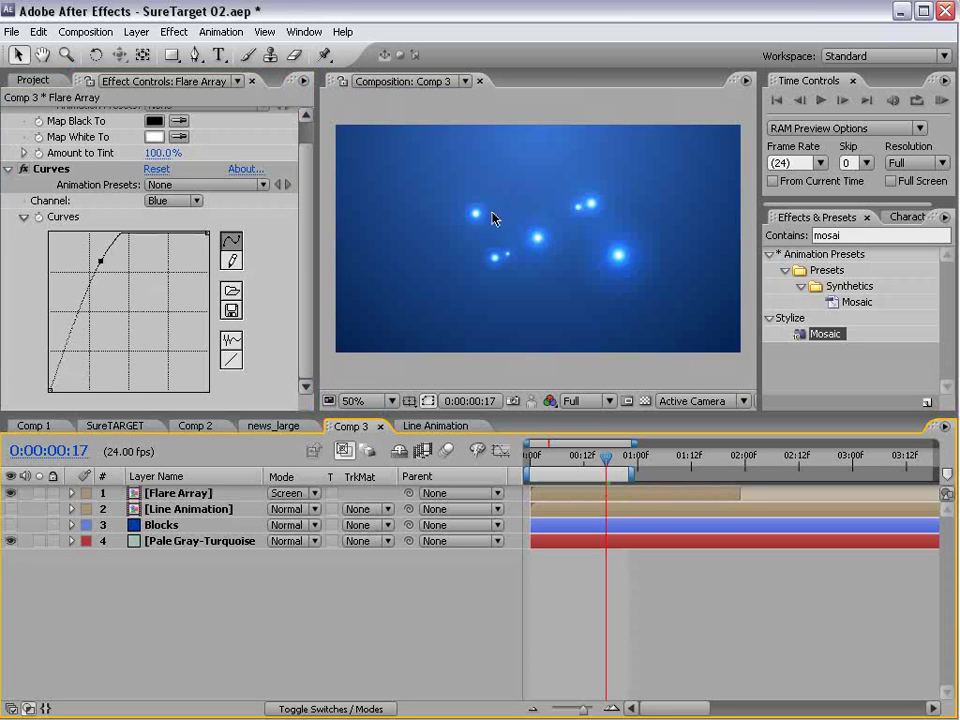
Step: Apply a Glow effect to the Flare Array layer with a radius of 129 and an intensity of 2.5
left_click(174, 32)
left_click(575, 492)
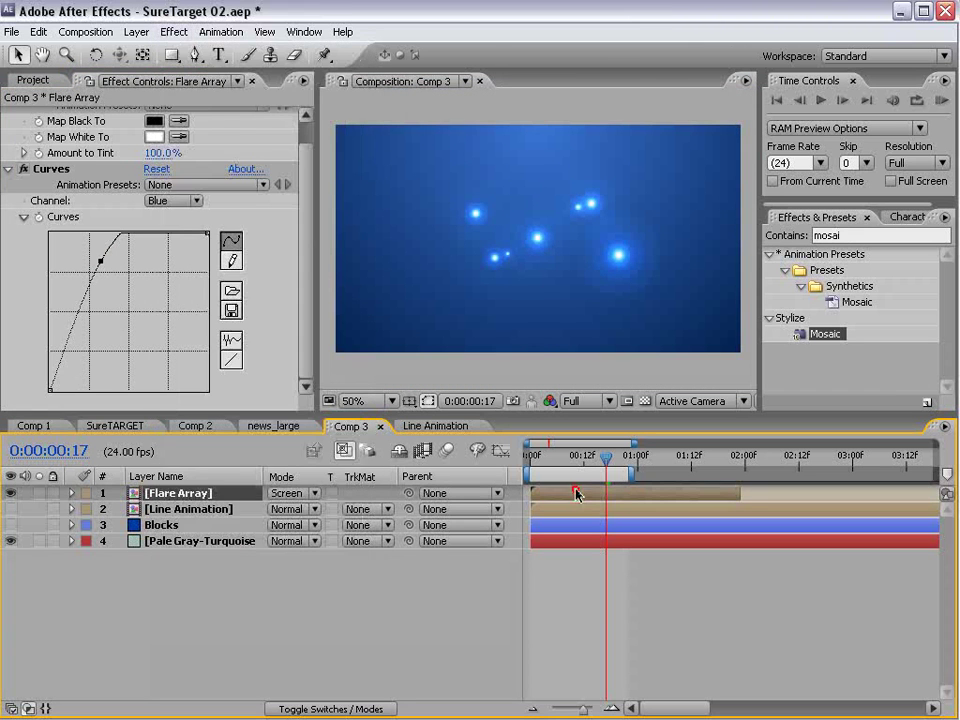
left_click(174, 32)
mouse_move(207, 497)
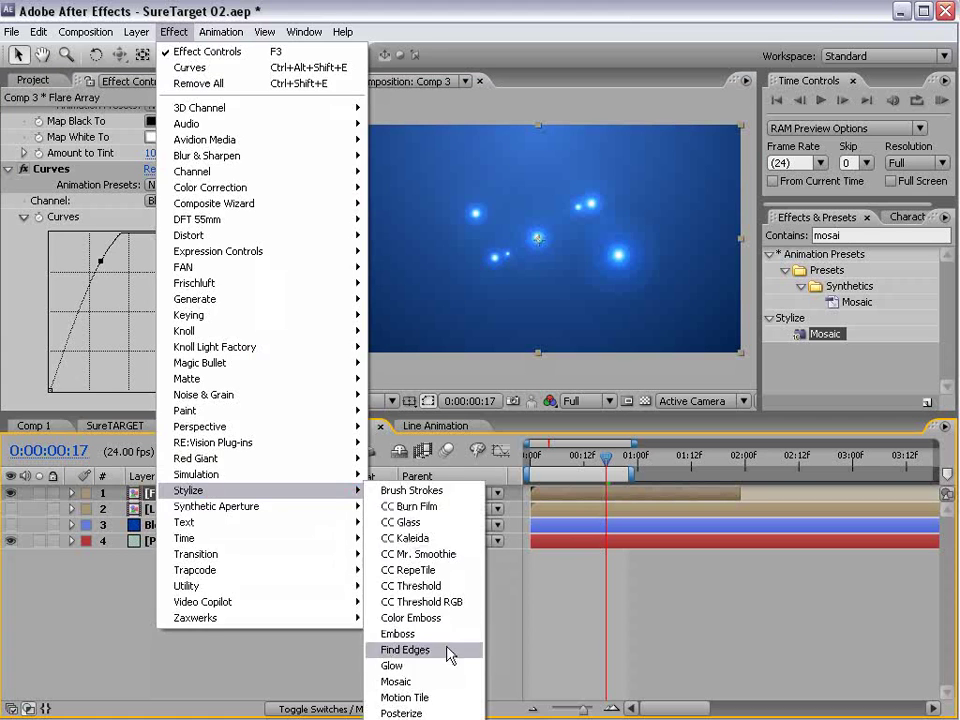
left_click(398, 666)
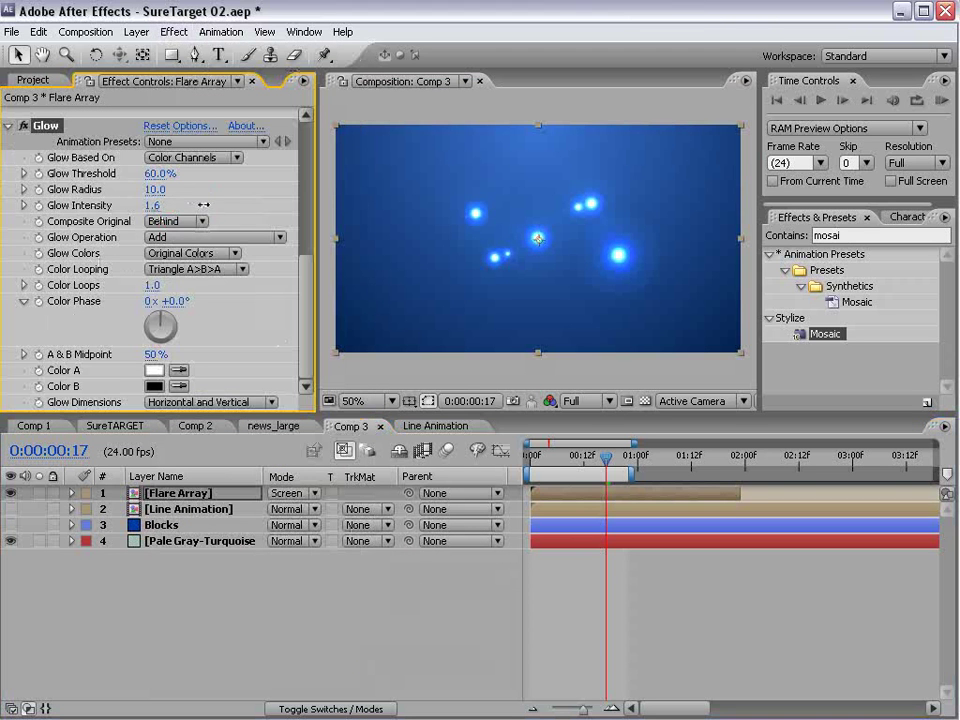
left_click_drag(155, 189, 247, 173)
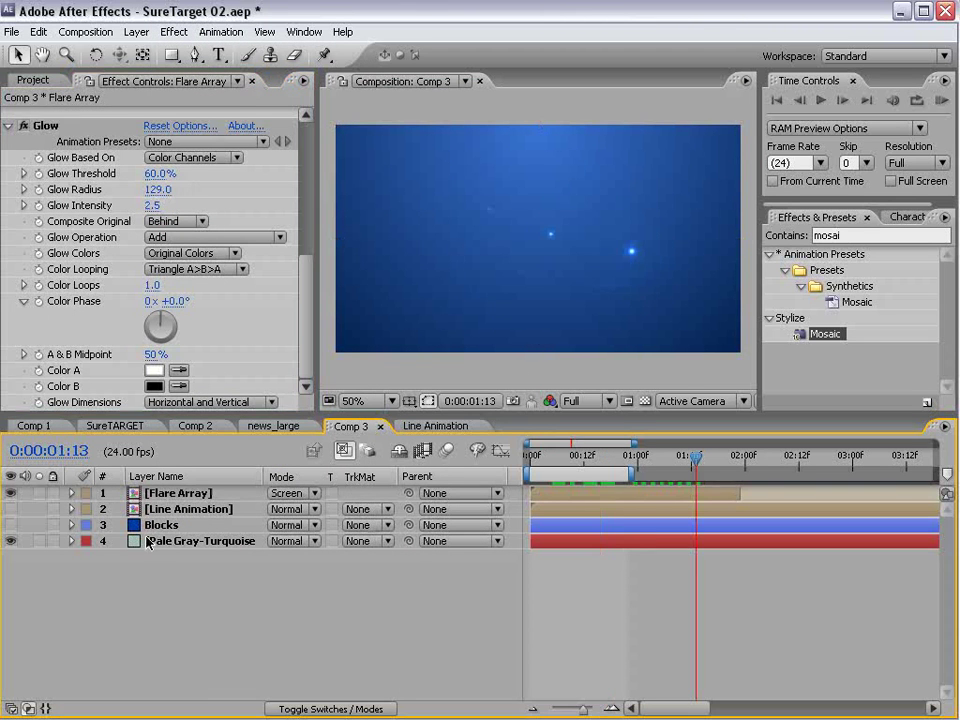
Step: Hide the Flare Array layer and add a white Newtown Bold text layer reading VIDEO
left_click(10, 493)
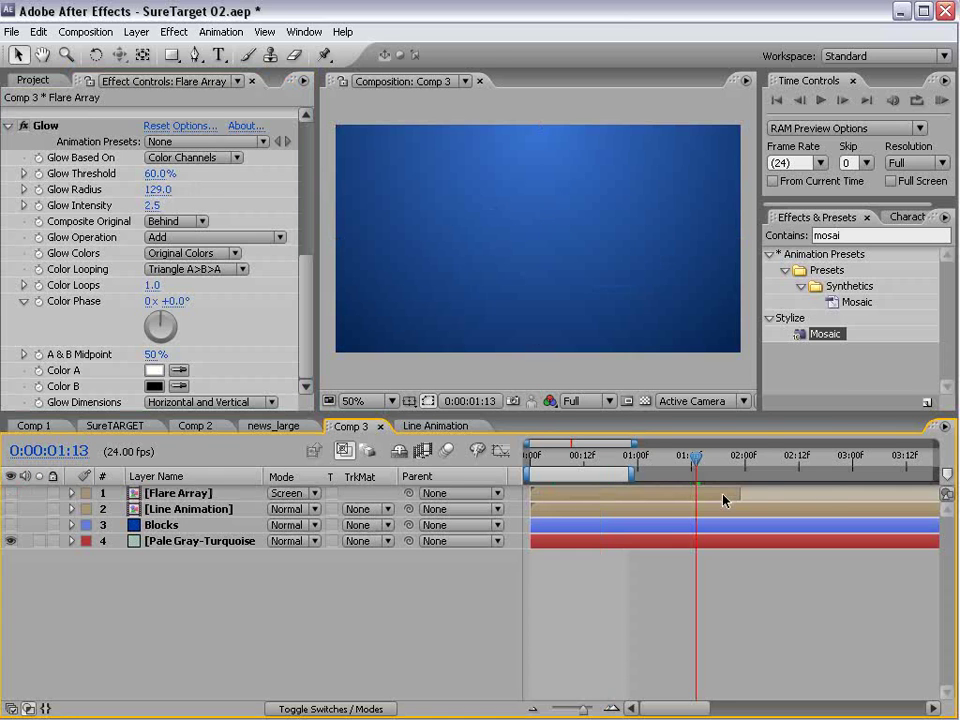
left_click(220, 57)
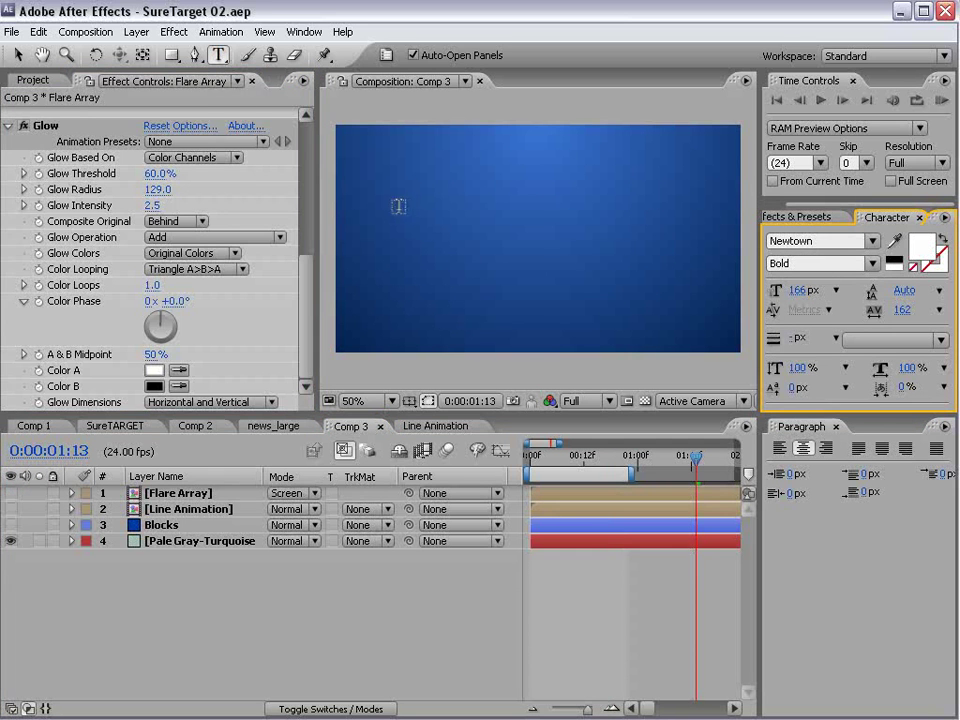
left_click(414, 212)
type("VIDEO")
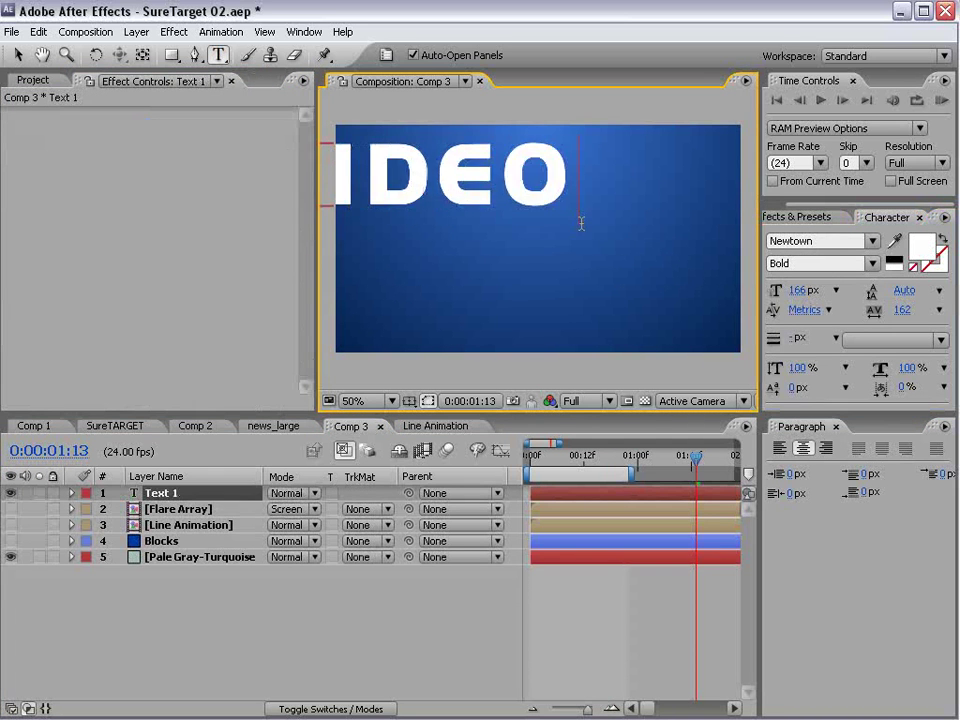
left_click(298, 126)
Step: Reduce the VIDEO text size to 75 px and move it near the centre of the composition
left_click_drag(455, 178, 493, 182)
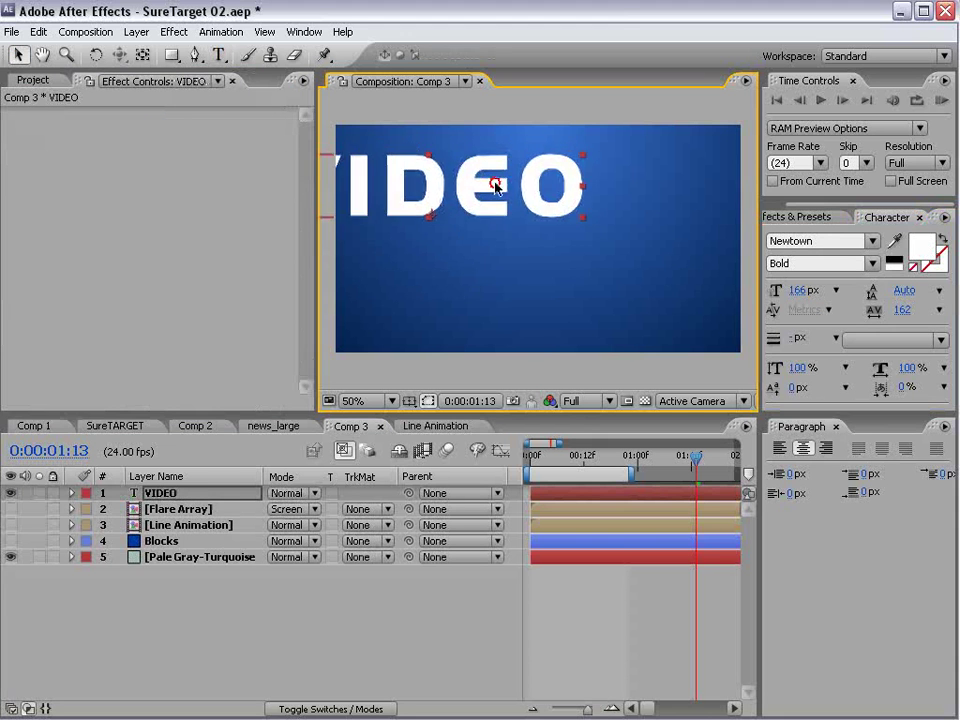
double_click(493, 182)
left_click_drag(797, 290, 720, 302)
left_click(19, 56)
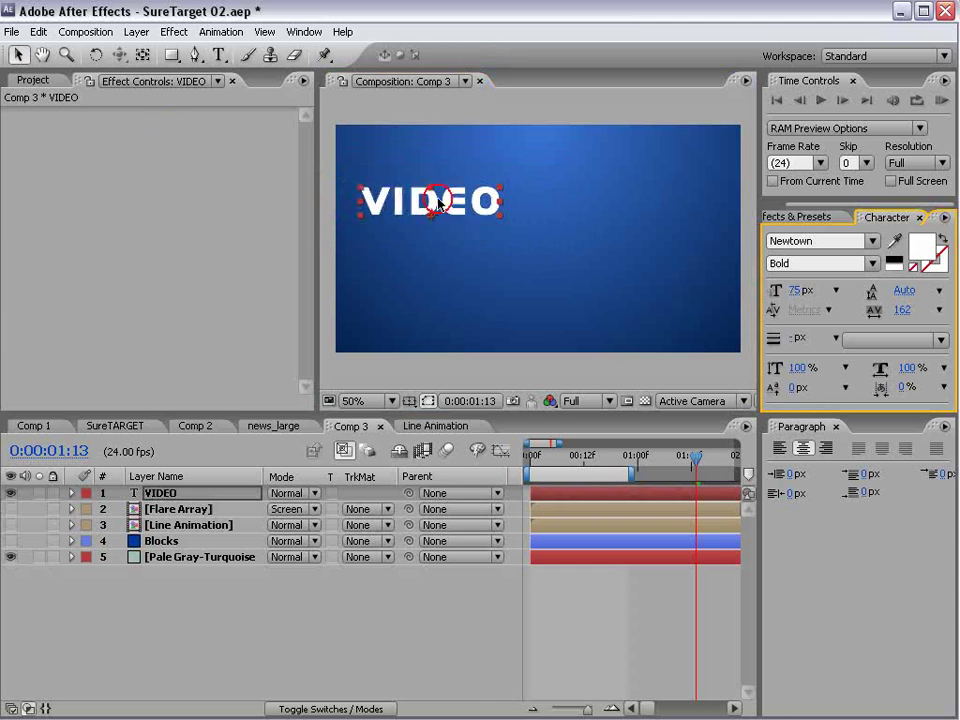
left_click_drag(428, 204, 510, 225)
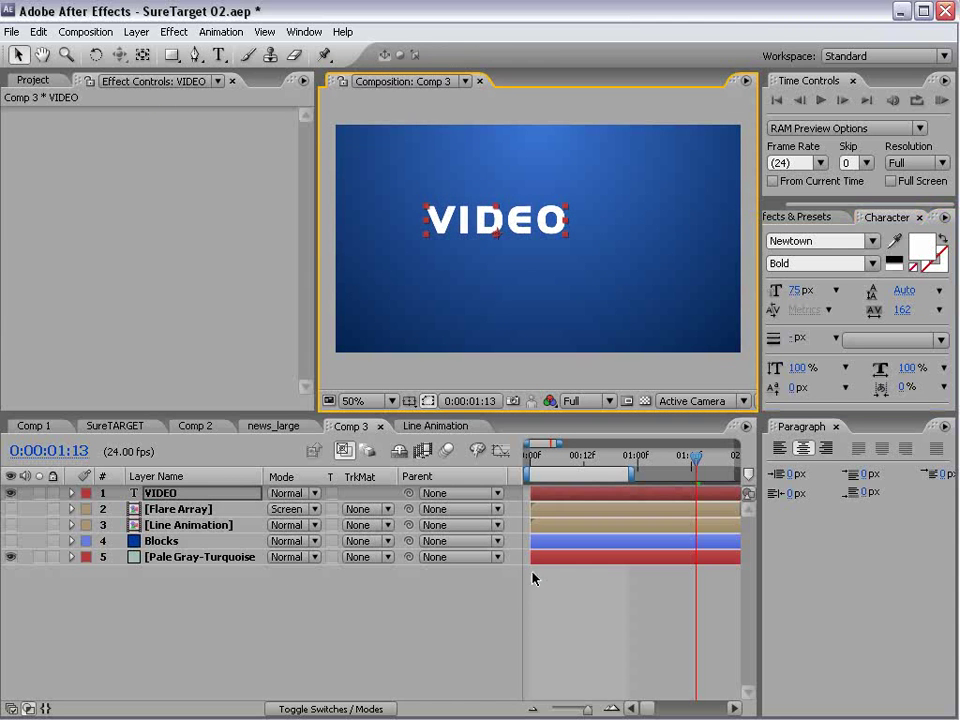
Step: Apply a Ramp effect to the VIDEO layer and set its start color to medium blue 0F6CCC
left_click(184, 614)
left_click(160, 493)
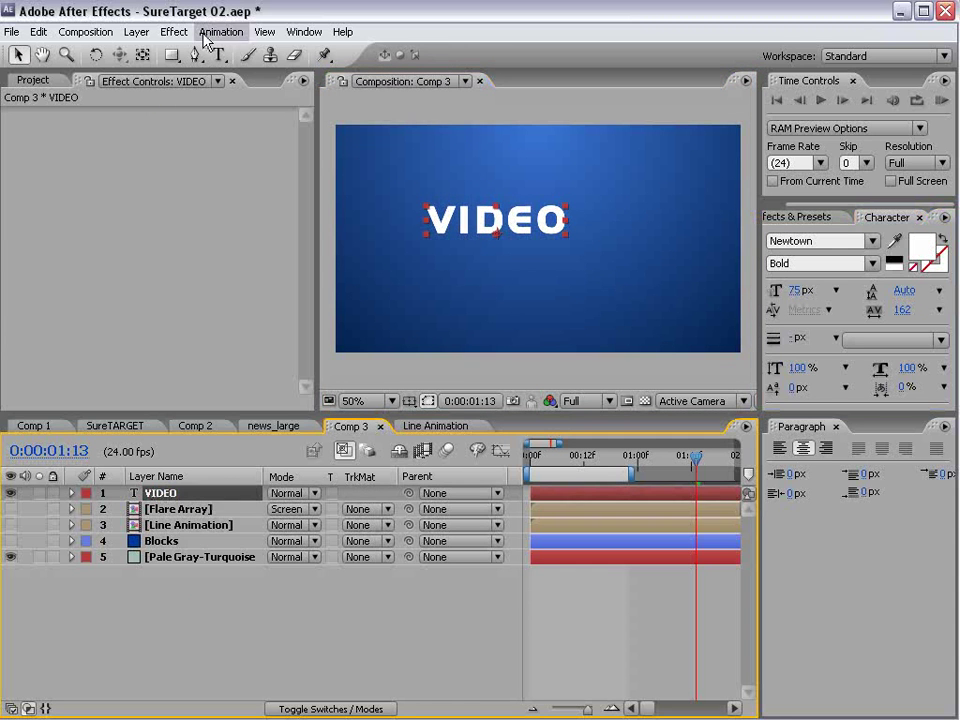
left_click(168, 32)
mouse_move(229, 302)
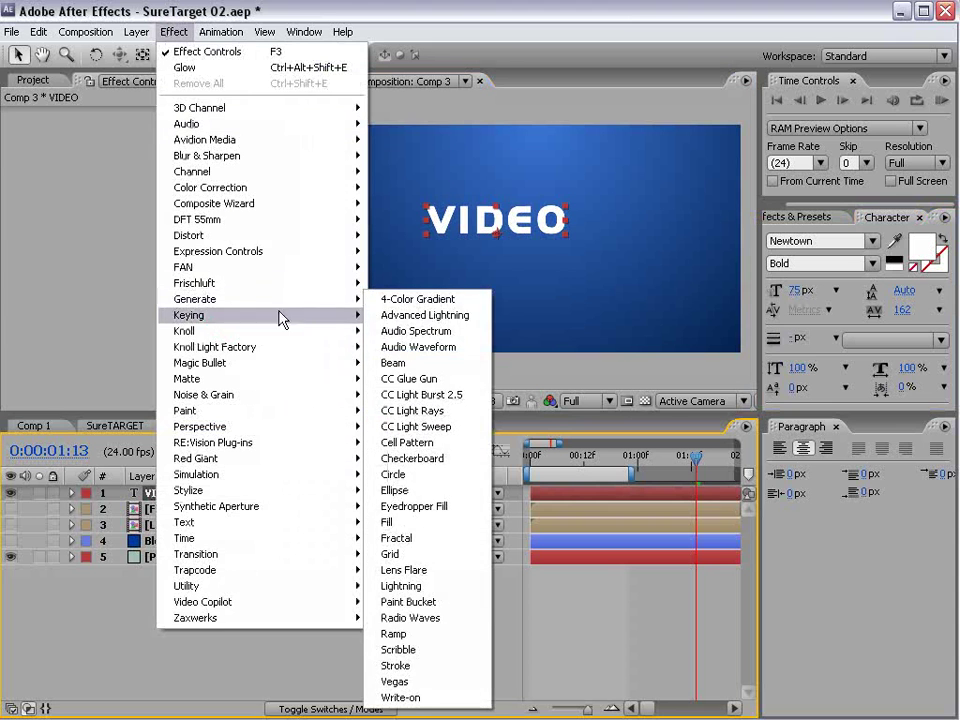
left_click(393, 634)
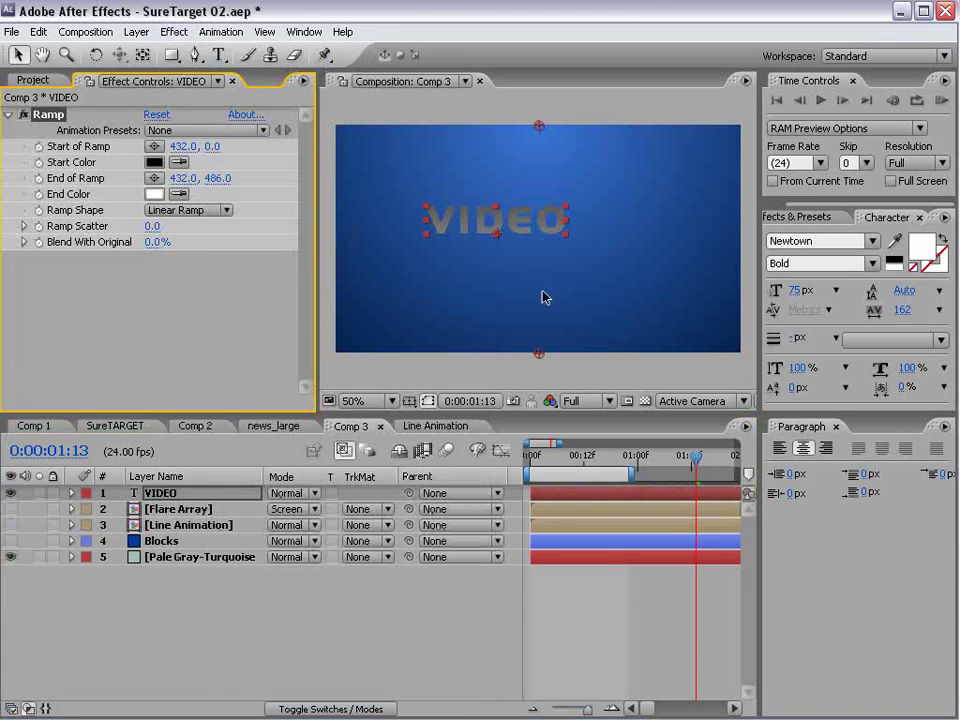
left_click(153, 163)
left_click_drag(493, 590, 490, 560)
left_click_drag(418, 549, 450, 508)
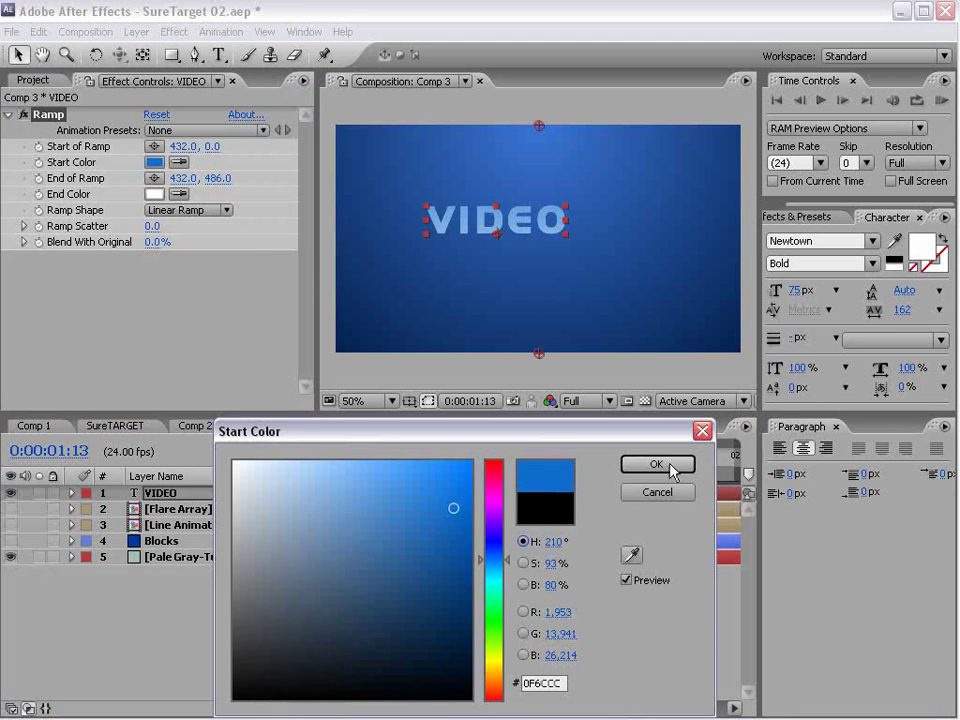
left_click(672, 465)
Step: Set the end color of the VIDEO layer's Ramp to pale blue A6E5FF
left_click(156, 193)
left_click(495, 566)
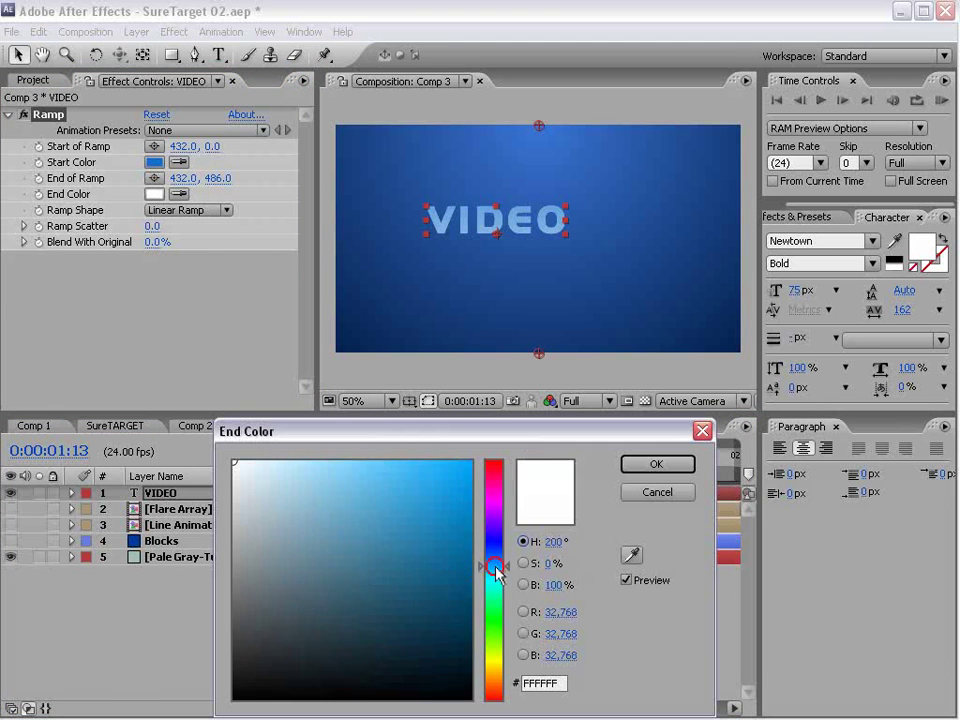
mouse_move(439, 514)
left_mouse_down()
mouse_move(387, 462)
mouse_move(317, 441)
left_mouse_up()
left_click(488, 568)
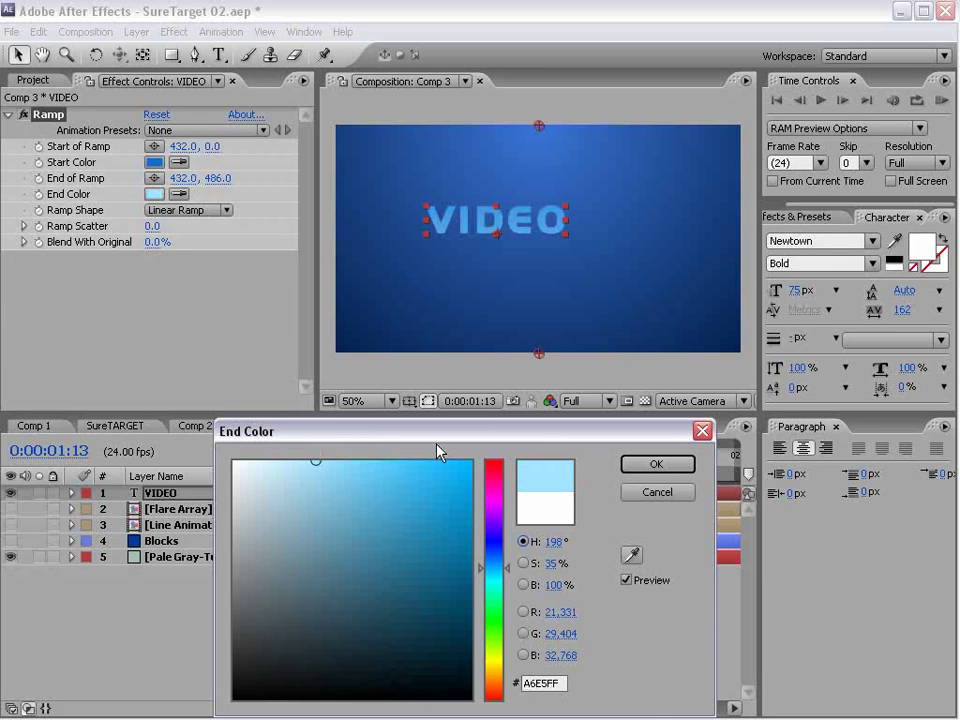
left_click(654, 464)
Step: Tighten the VIDEO gradient by moving the Ramp's start point to 432, 88 and its end point to 432, 312
left_click_drag(538, 356, 538, 309)
left_click_drag(538, 131, 536, 173)
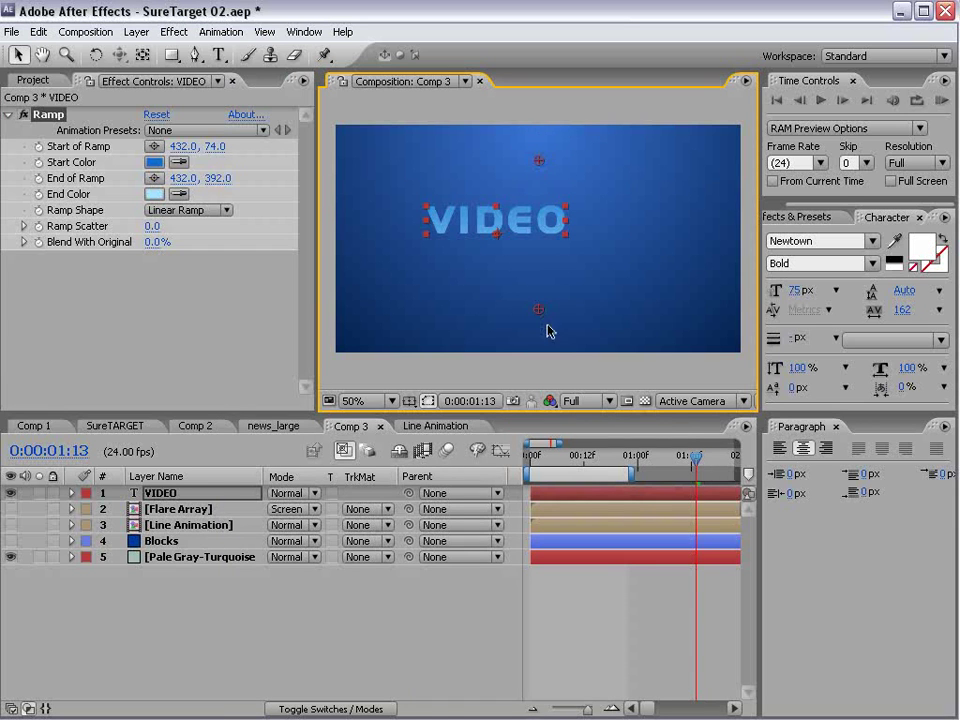
left_click_drag(537, 303, 540, 272)
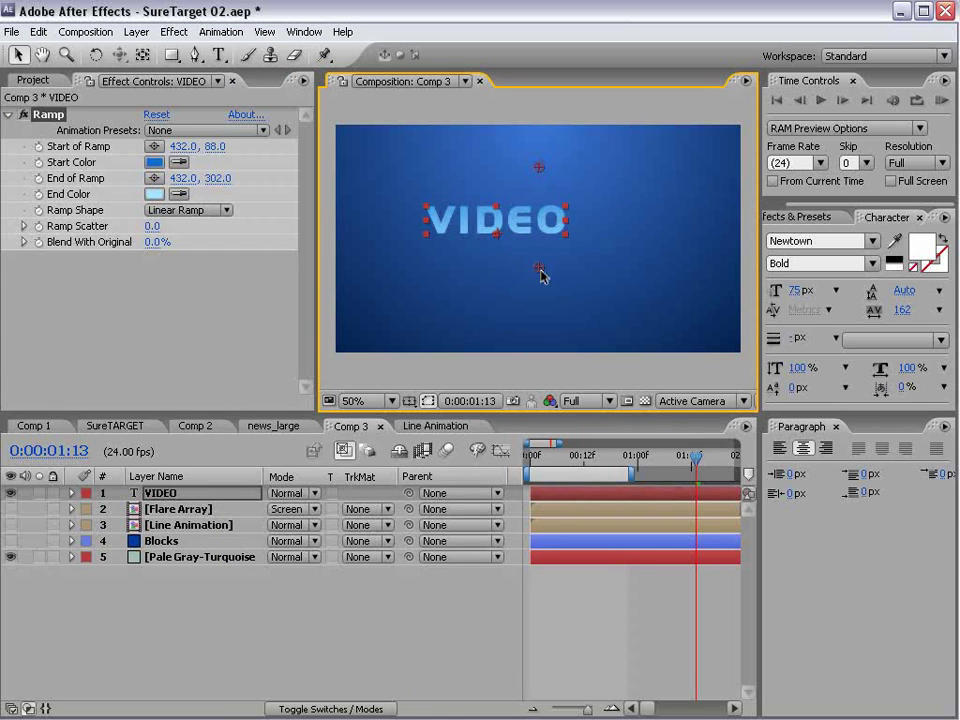
key("period")
key("comma")
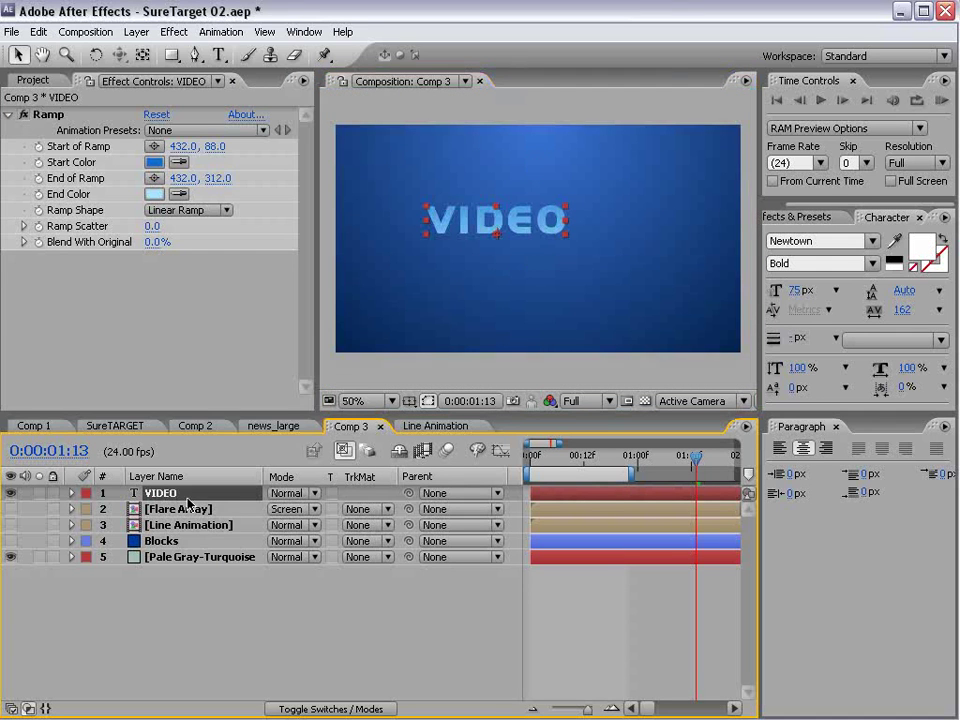
Step: Apply a Bevel Alpha effect to the VIDEO layer and inspect the text's edges up close
left_click(174, 32)
mouse_move(214, 428)
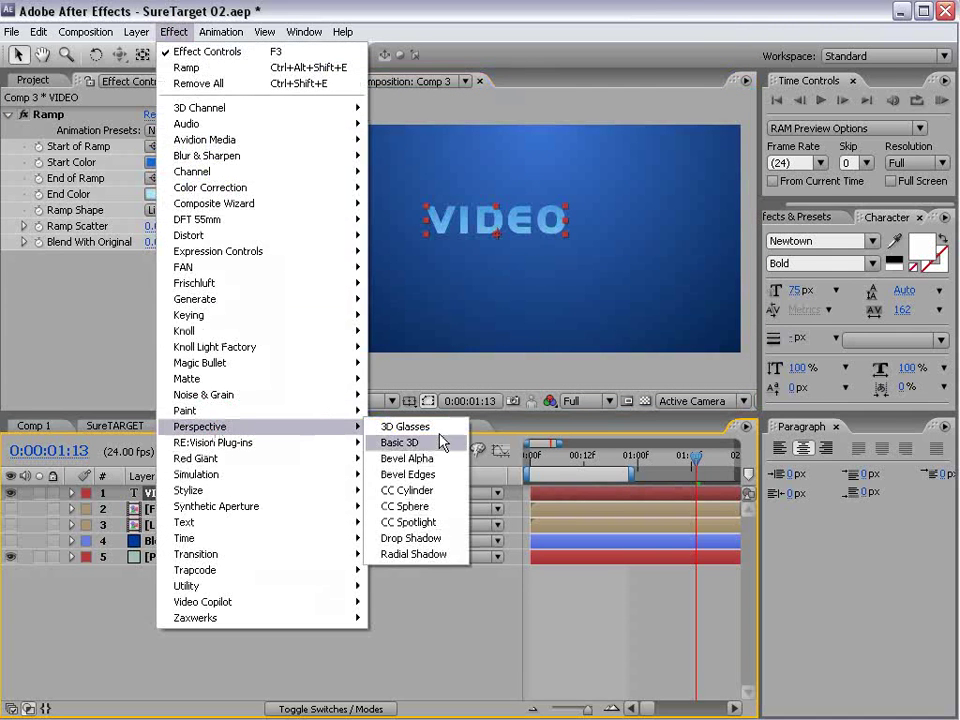
left_click(410, 457)
key("period")
key("space")
left_click_drag(454, 218, 580, 301)
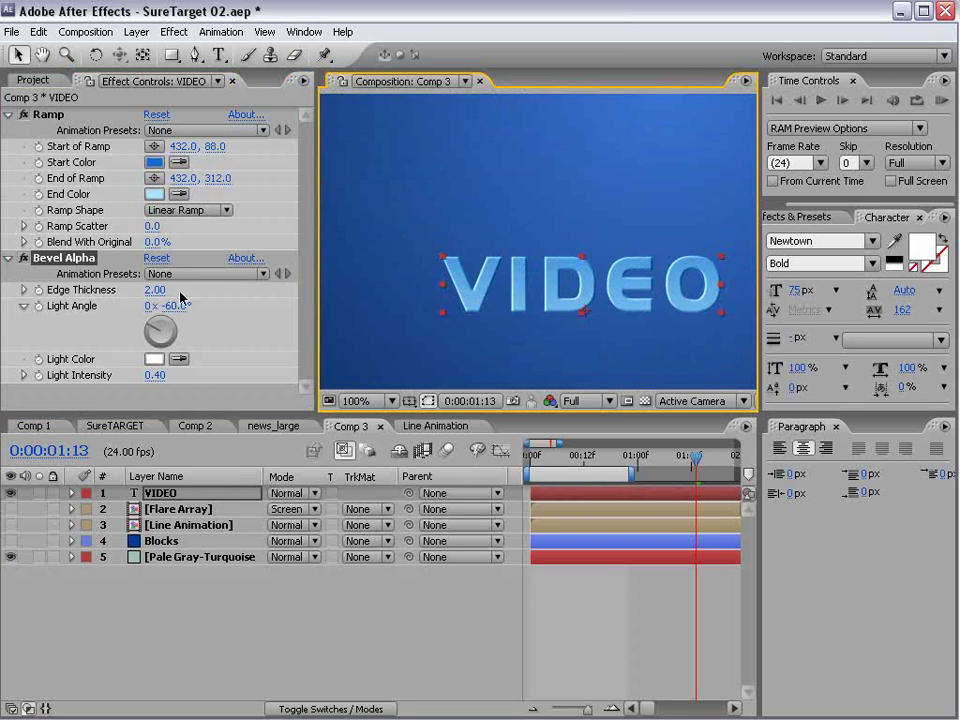
Step: Set the Bevel Alpha edge thickness to 1.5 and light intensity to 0.80
left_click(155, 290)
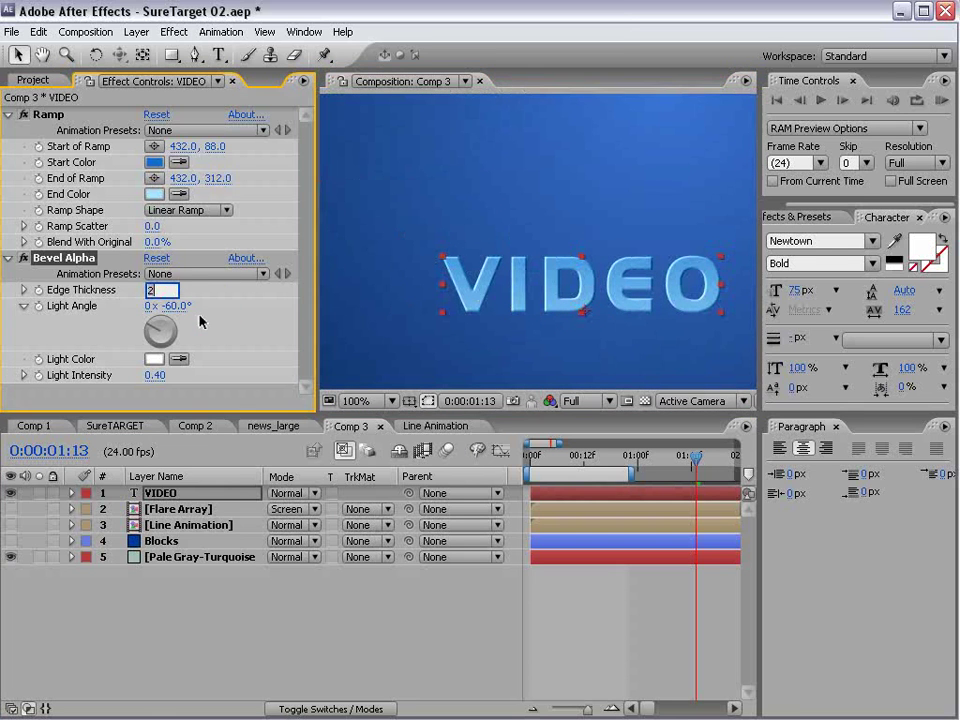
type("1.5")
key("Return")
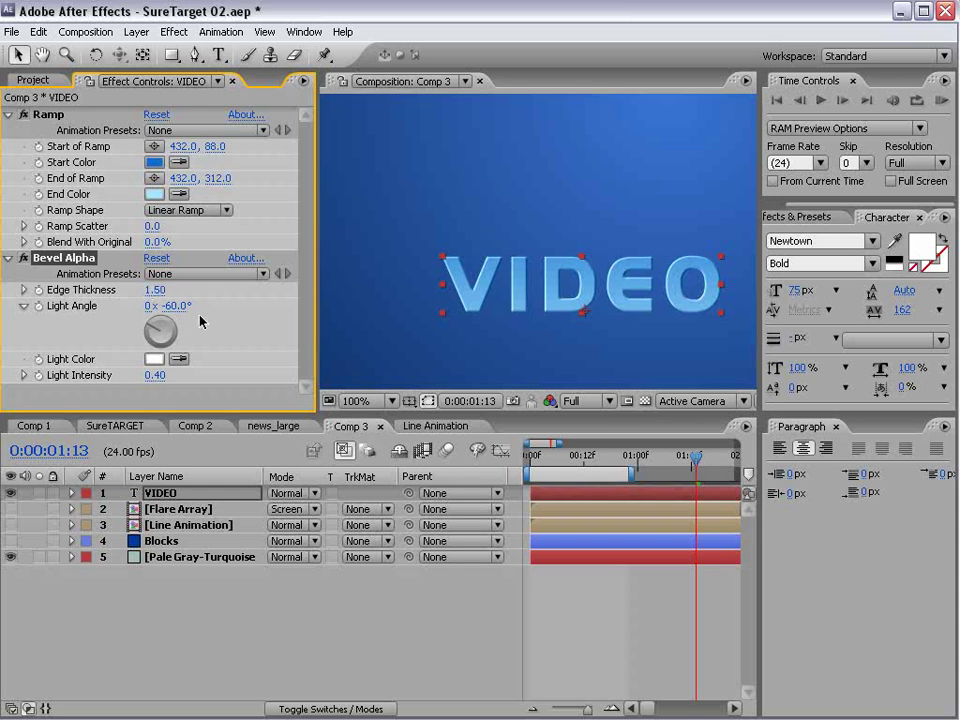
left_click_drag(156, 381, 193, 371)
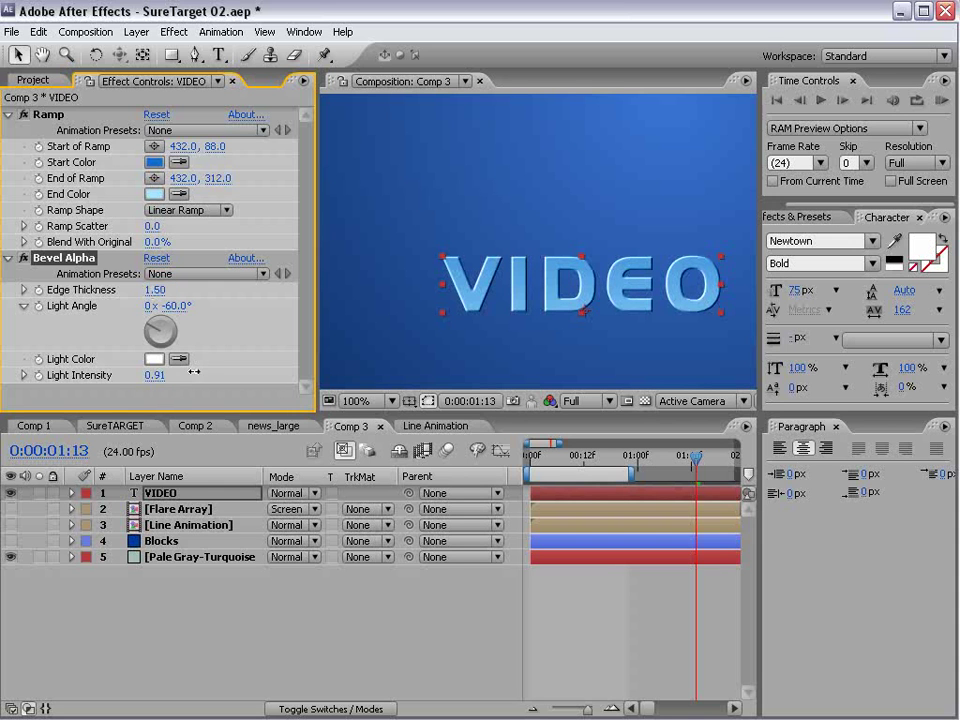
key("period")
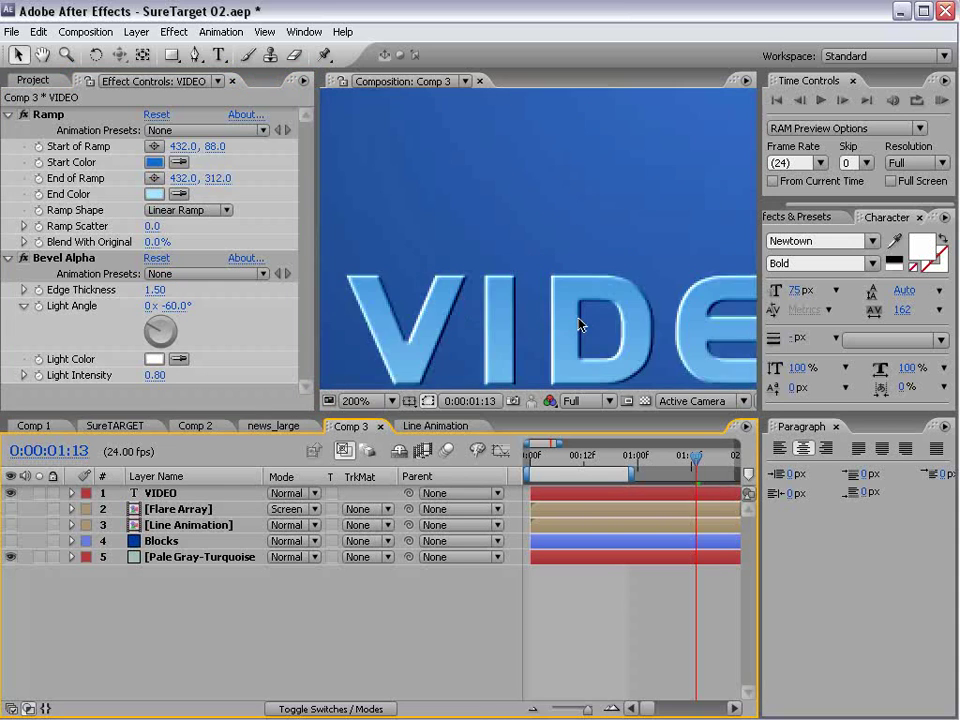
key("comma")
key("space")
left_click_drag(610, 321, 572, 285)
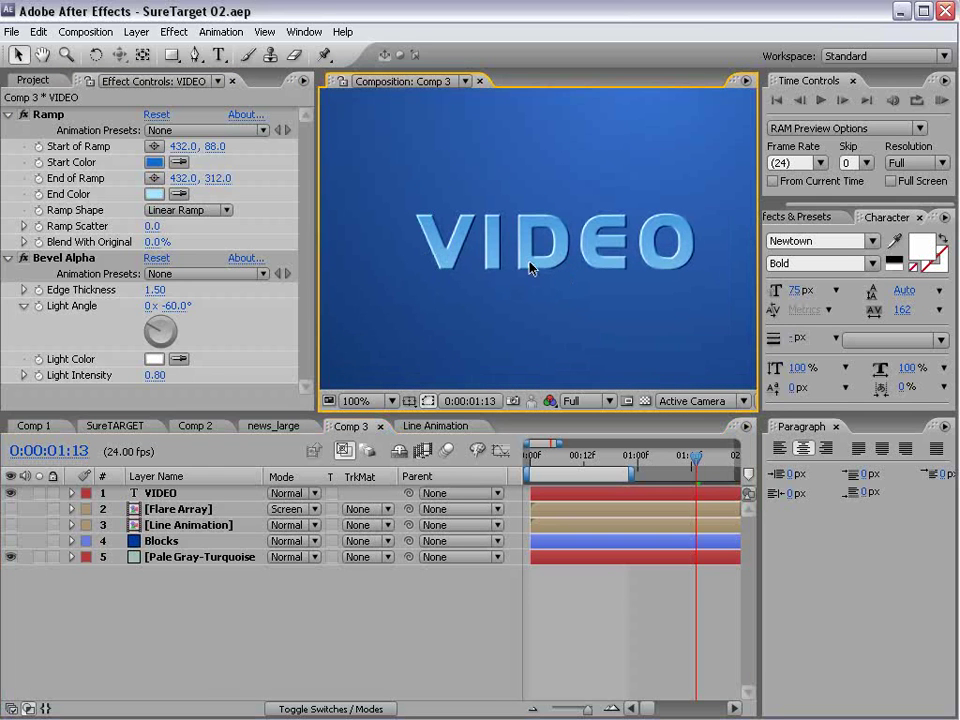
Step: Duplicate the VIDEO layer, place the copy beneath the original, and disable the copy's Ramp and Bevel Alpha effects
left_click(172, 495)
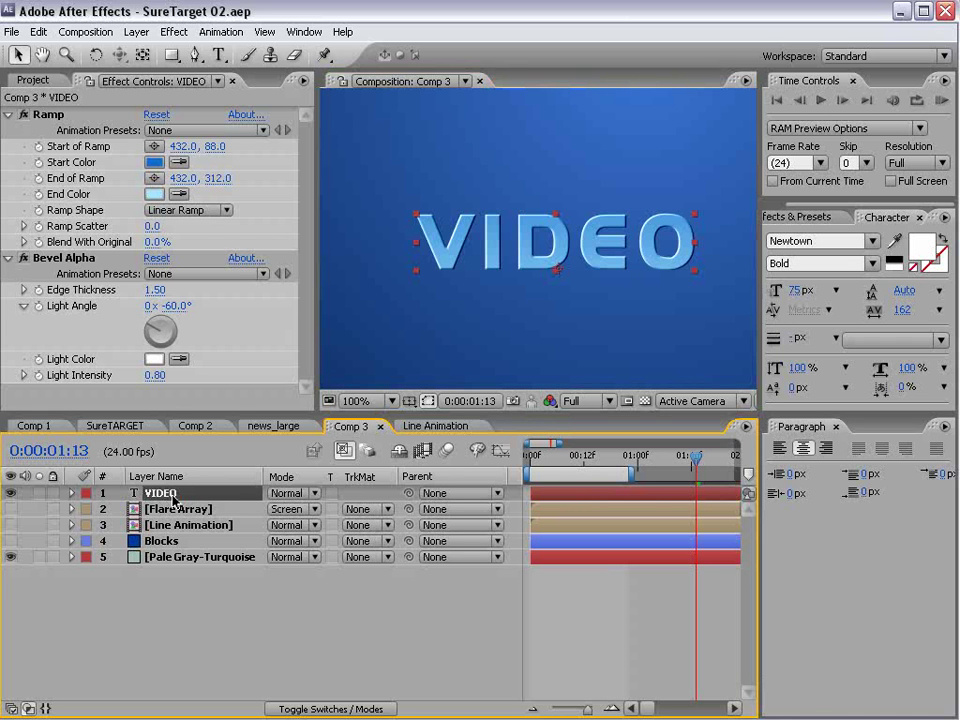
key("ctrl+d")
left_click_drag(160, 501, 147, 518)
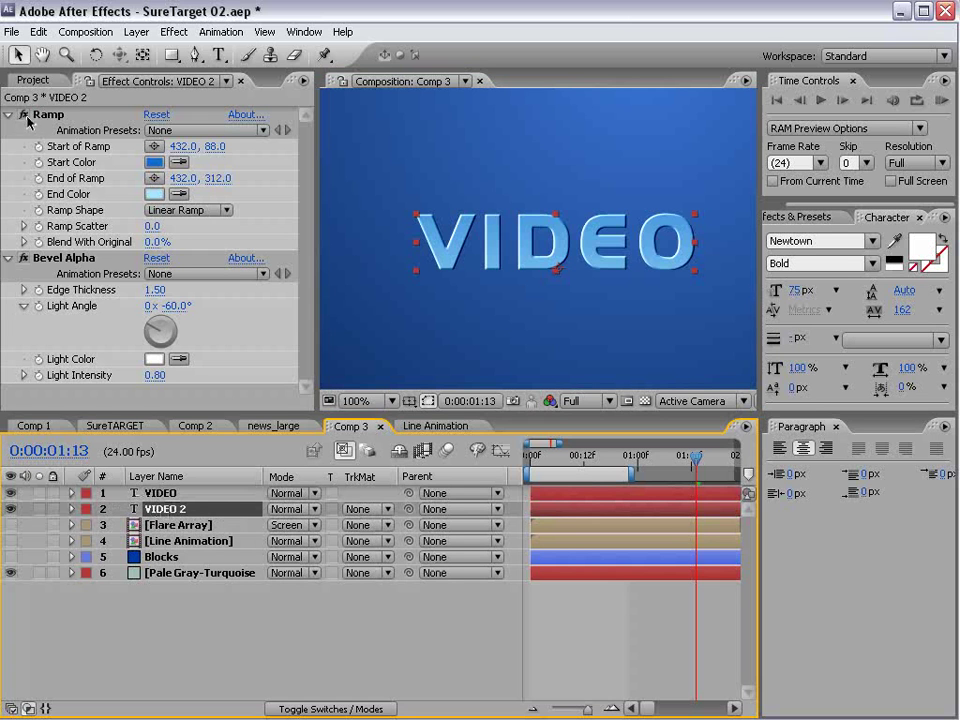
left_click(29, 268)
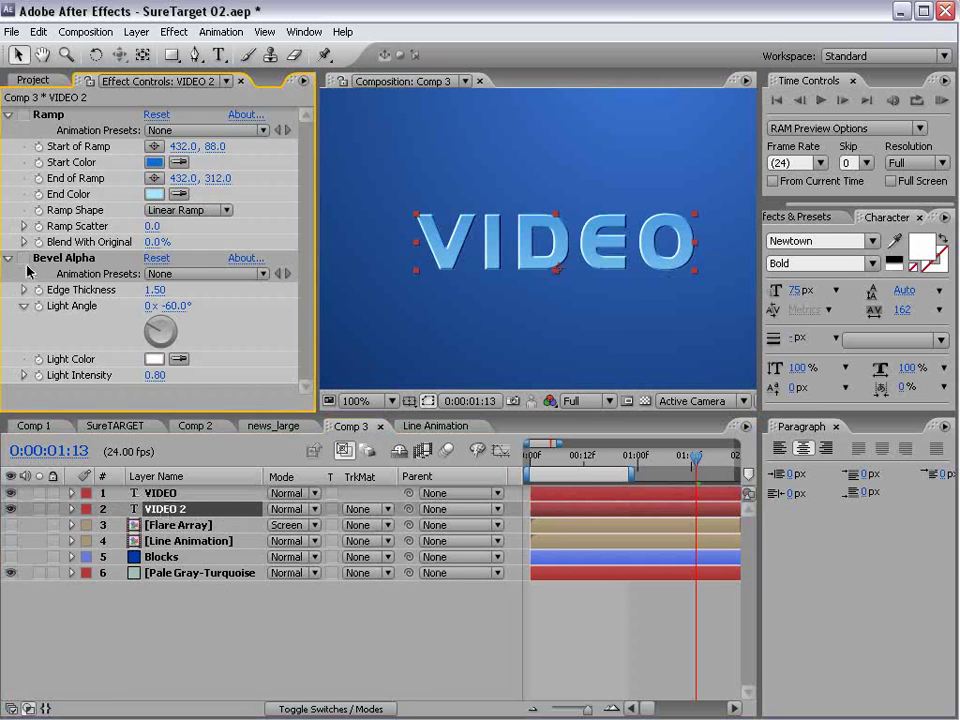
Step: Make every layer except the Pale Gray-Turquoise background solid 3D, and rename that solid BG
key("F4")
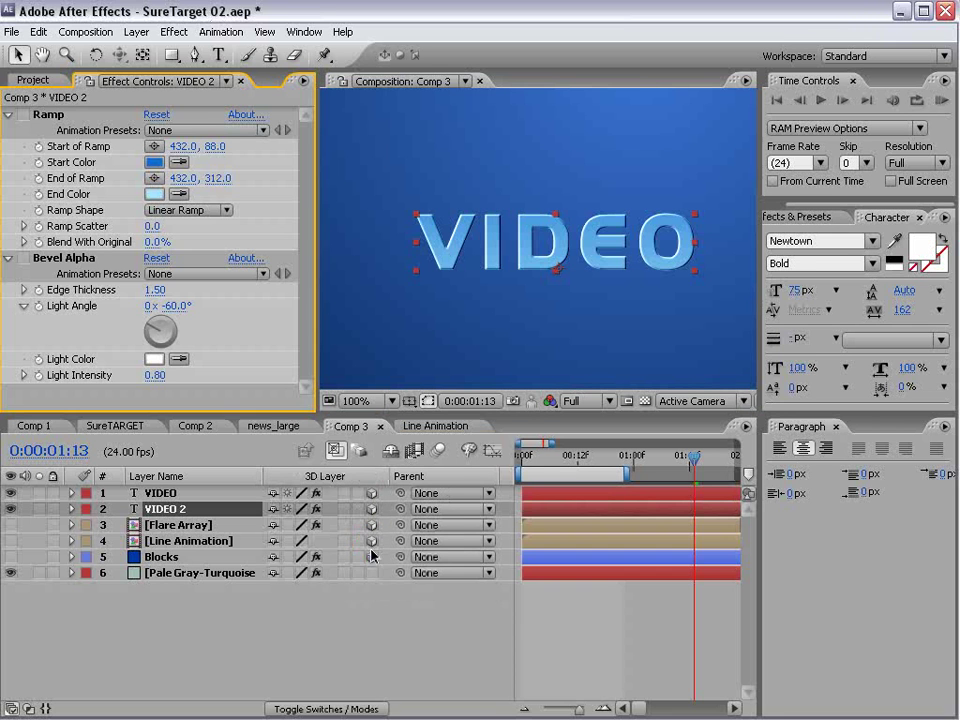
left_click(174, 574)
key("Return")
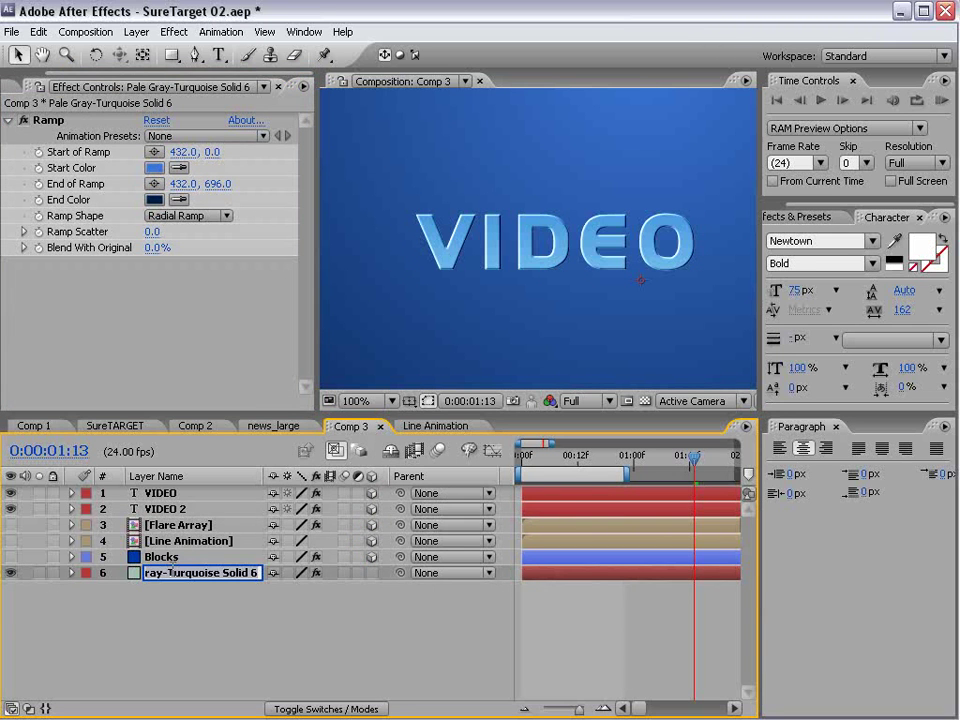
type("BG")
key("Return")
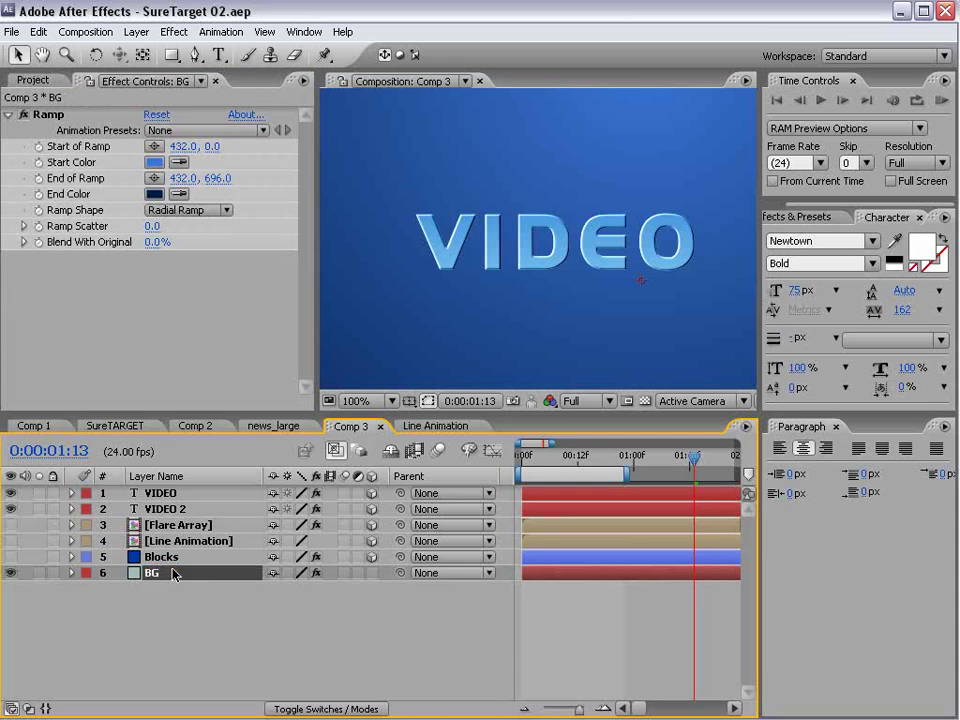
Step: Select the VIDEO 2 layer and view the 3D text from Custom View 1
left_click(152, 511)
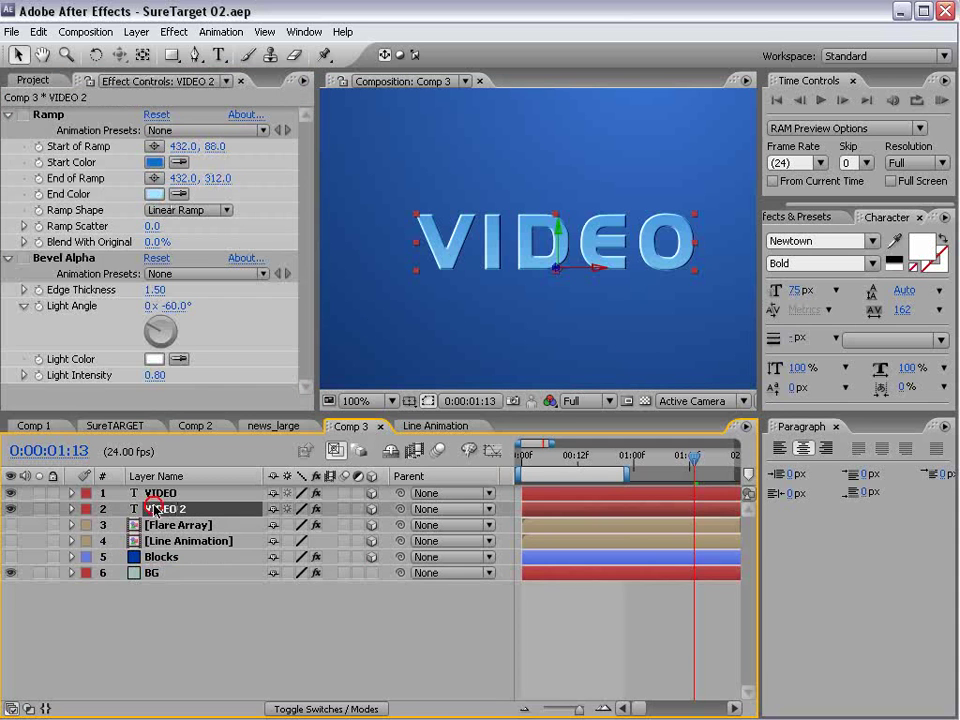
left_click(690, 401)
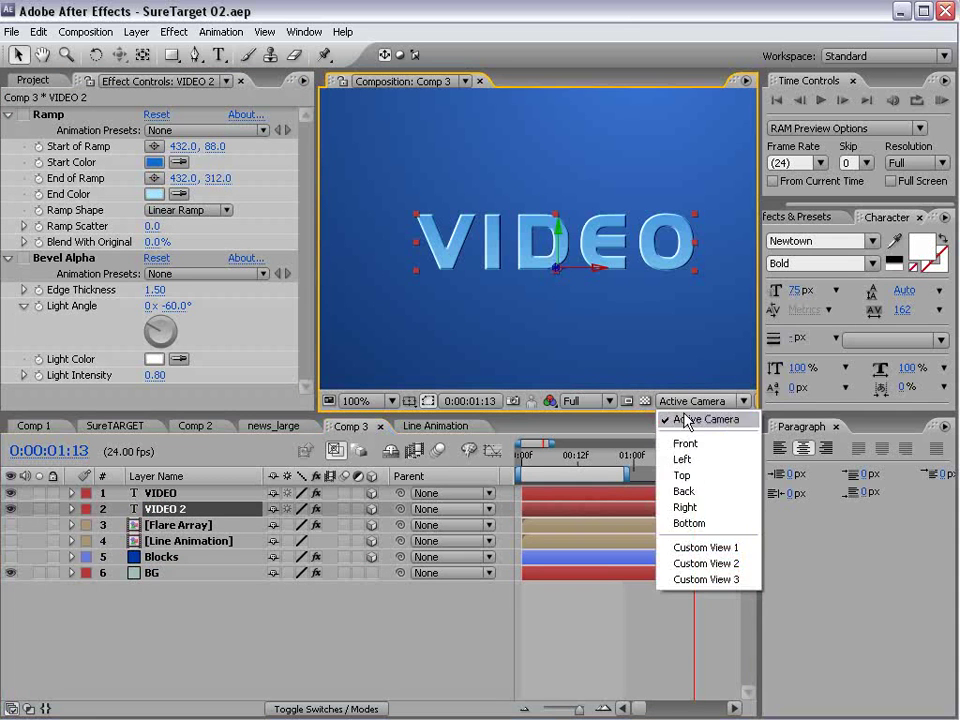
left_click(696, 546)
left_click_drag(523, 308, 587, 240)
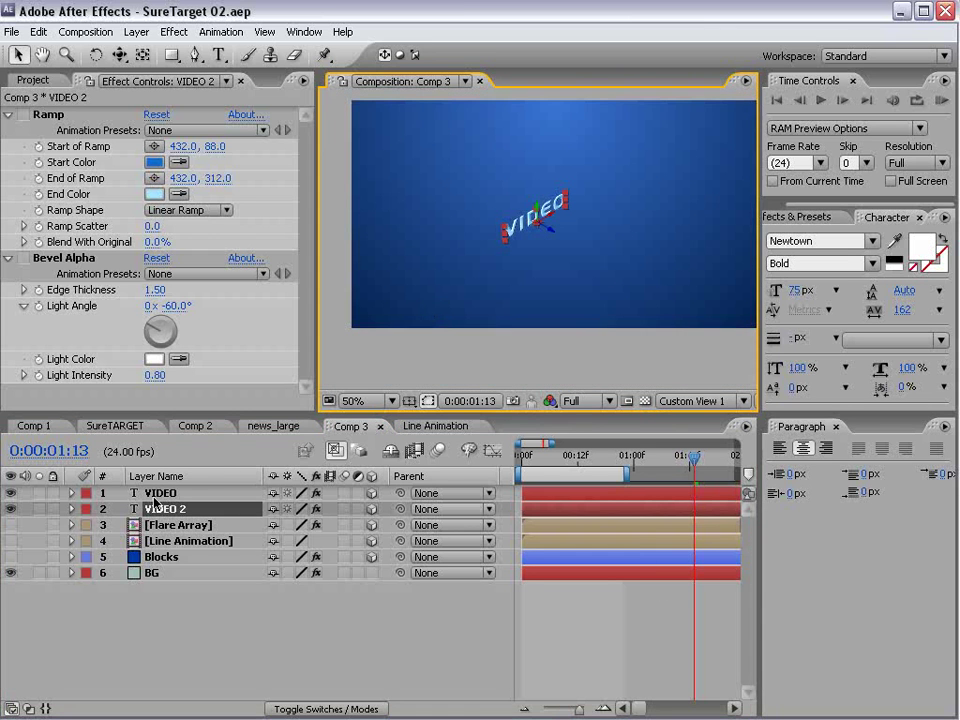
Step: Set the fill color of the VIDEO 2 text to a light blue with a hue of 205°
key("period")
left_click_drag(529, 251, 568, 222)
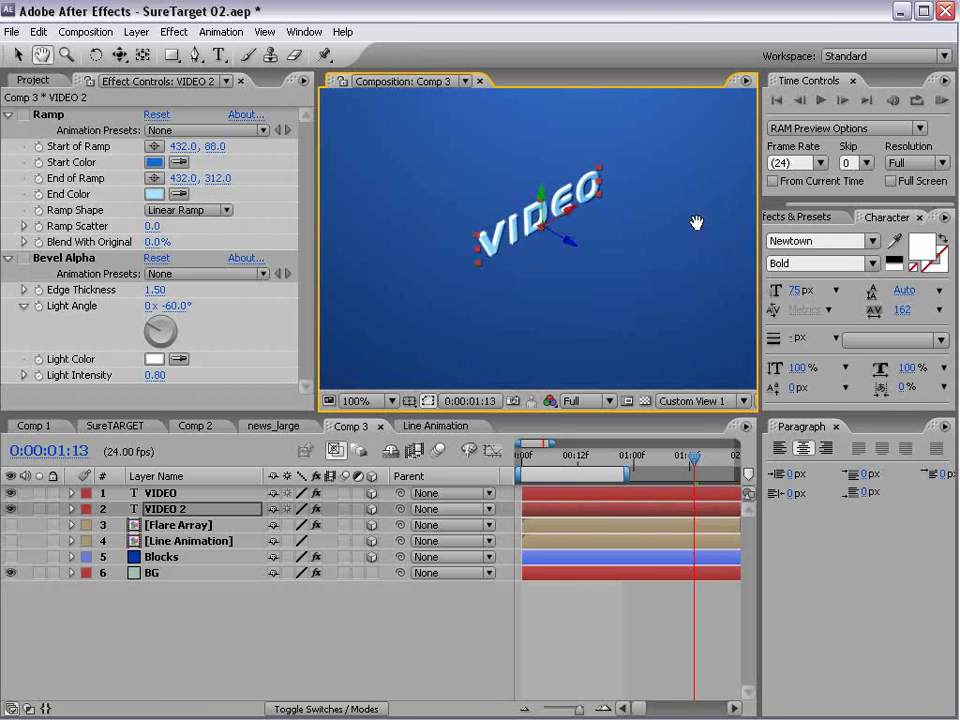
left_click(924, 252)
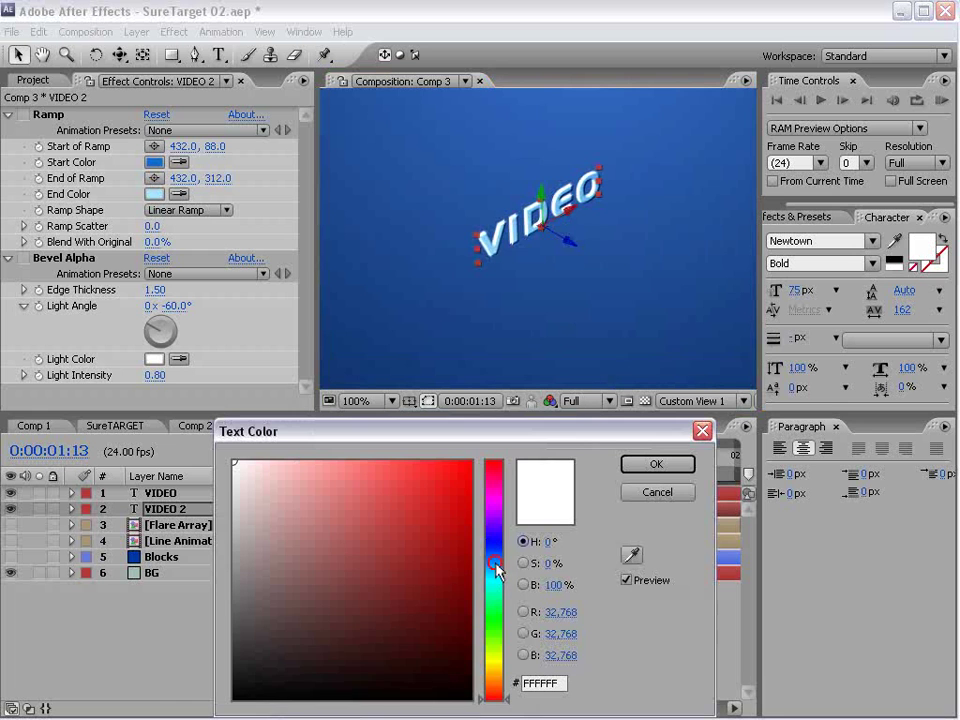
left_click(496, 567)
left_click(424, 555)
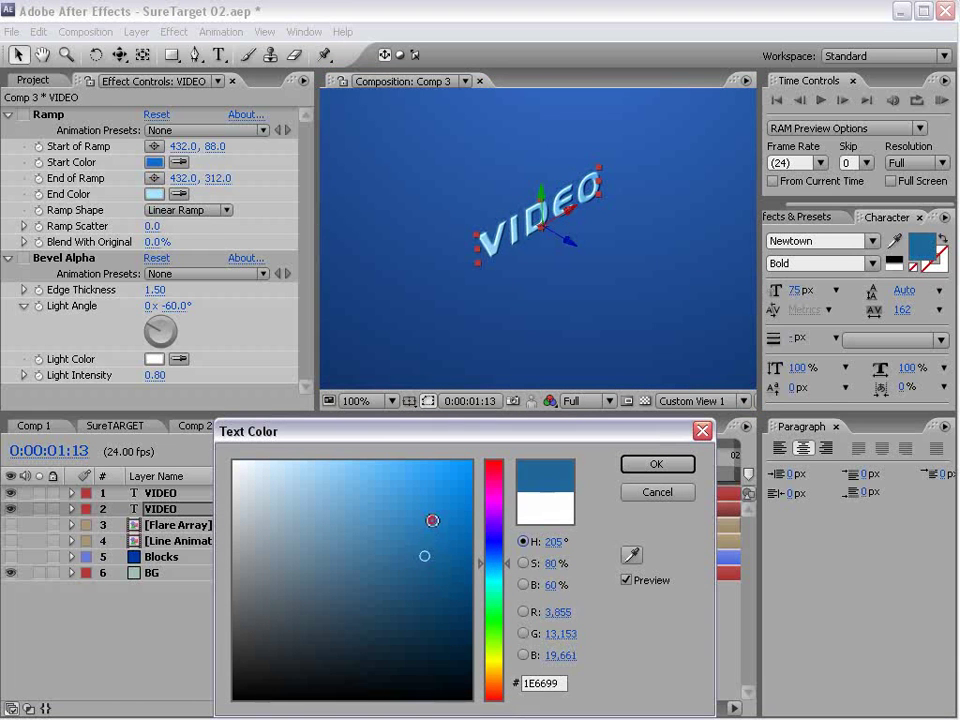
left_click(433, 519)
left_click(411, 507)
left_click(388, 490)
left_click(330, 491)
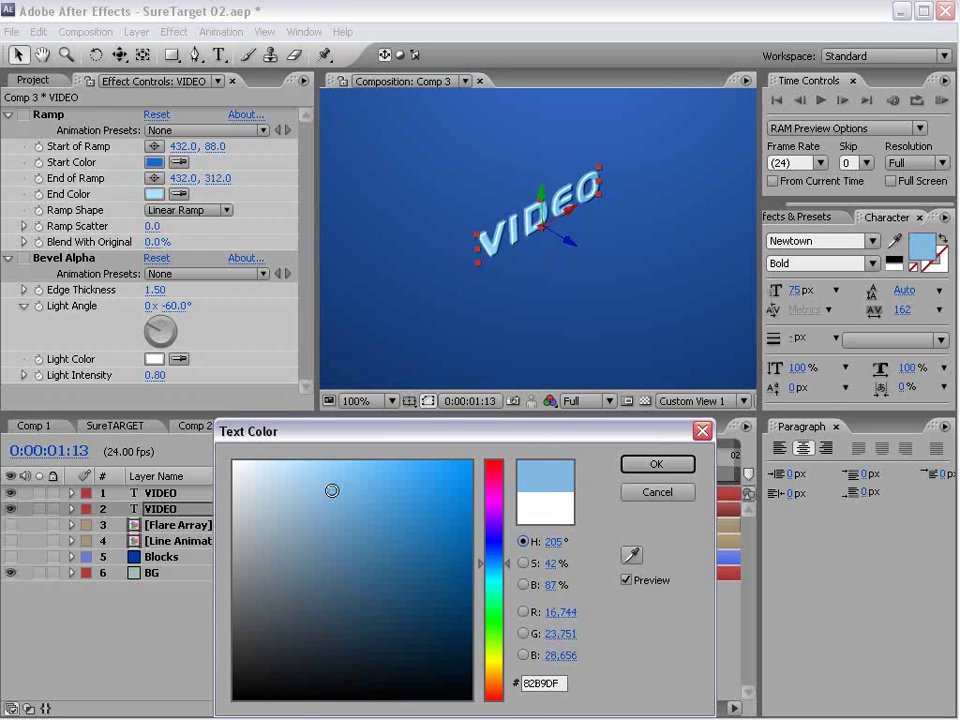
left_click(355, 488)
left_click(655, 464)
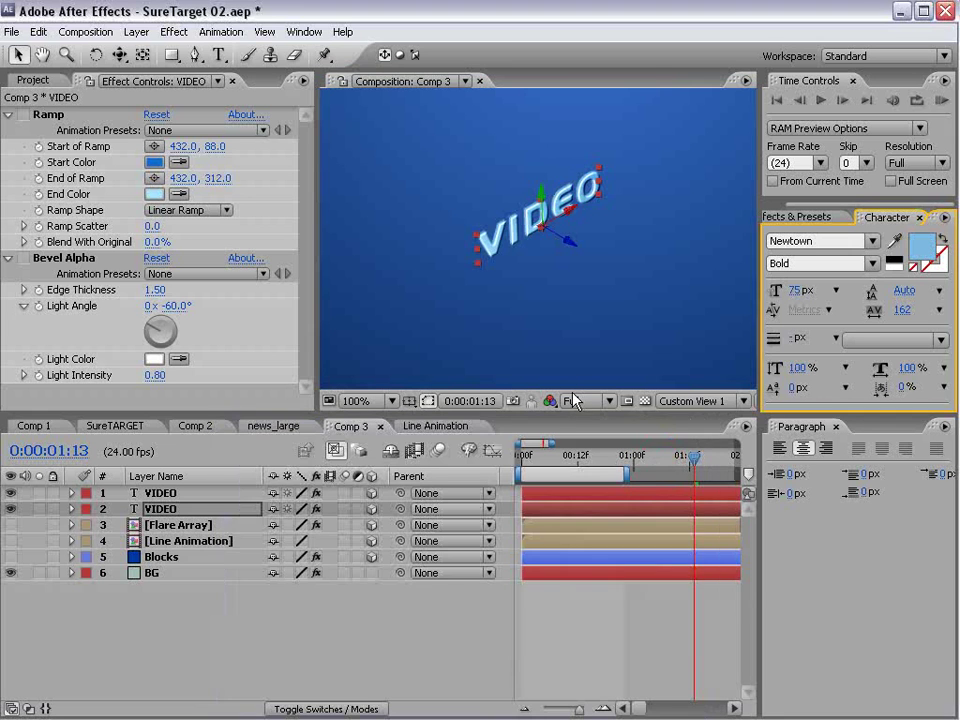
Step: Return to the Active Camera view and add a 35mm camera layer named Camera 1
left_click(729, 401)
left_click(705, 419)
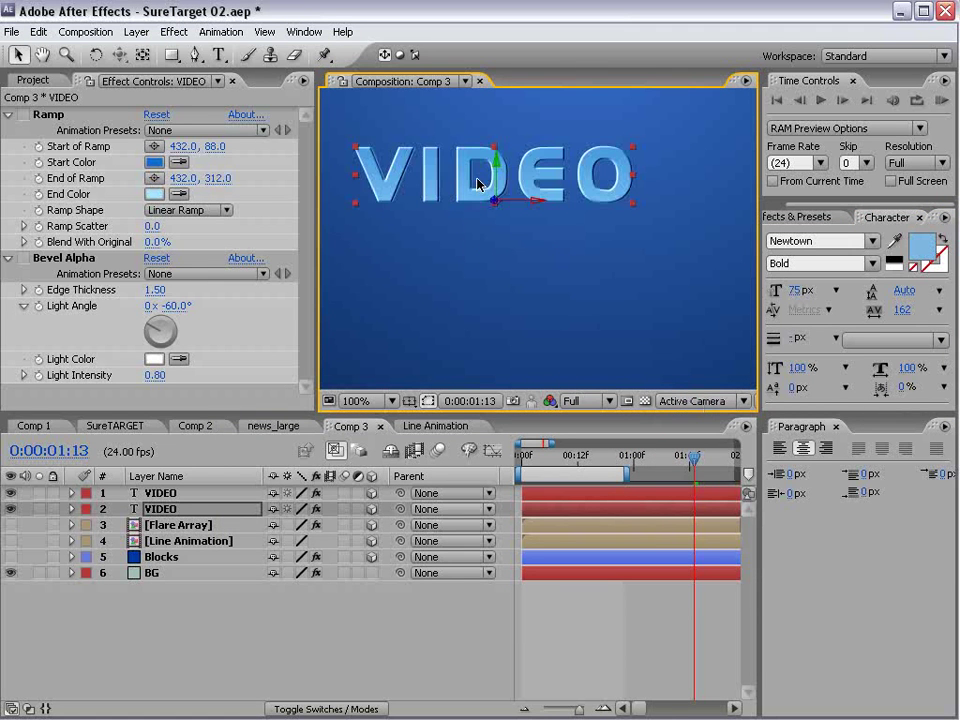
left_click(136, 31)
mouse_move(145, 51)
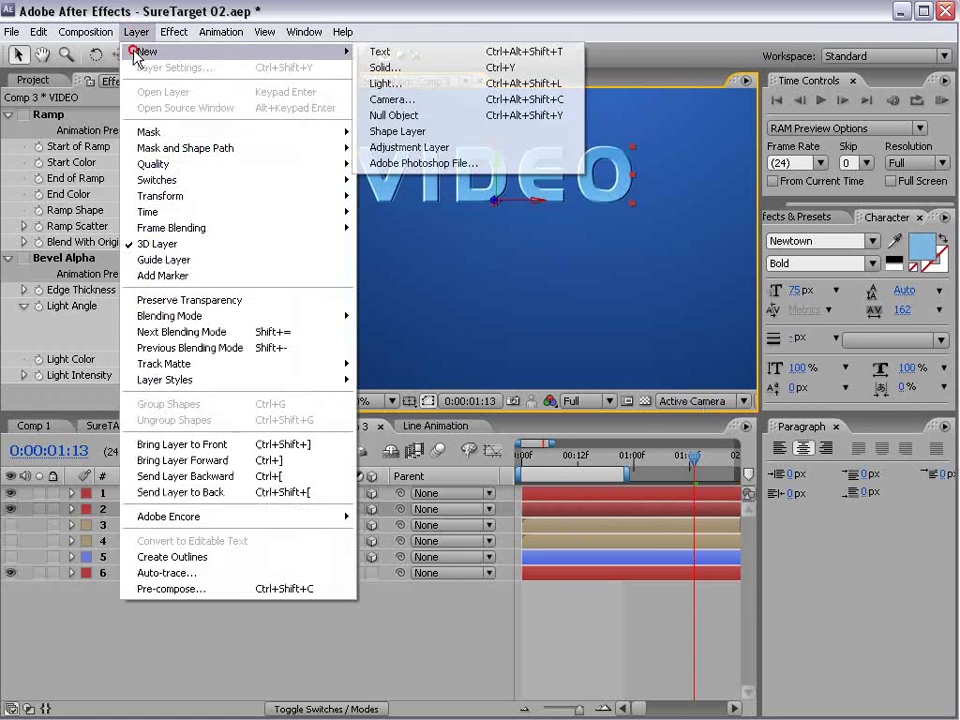
left_click(406, 104)
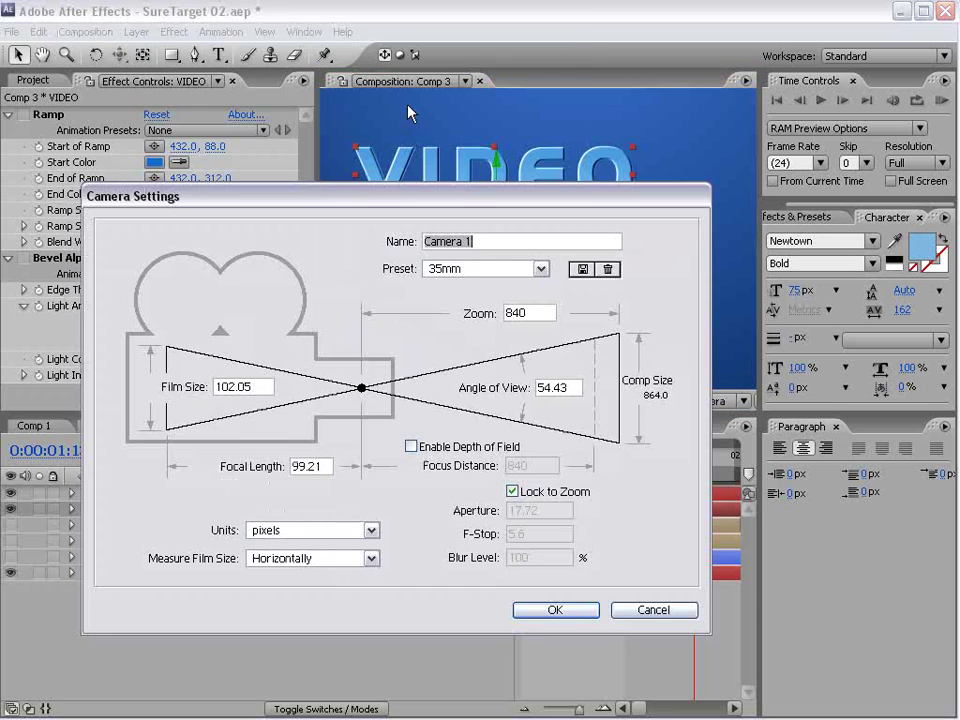
left_click(555, 610)
Step: Orbit Camera 1 so the VIDEO text is viewed at an angle from the side
left_click(118, 56)
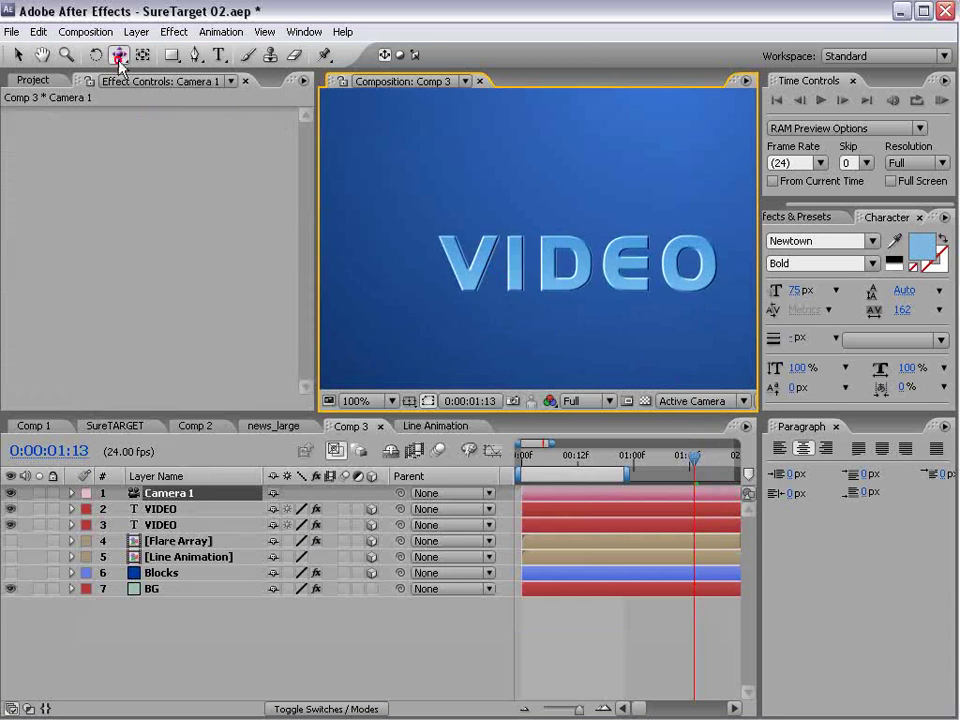
mouse_move(546, 264)
left_mouse_down()
mouse_move(568, 289)
mouse_move(628, 312)
mouse_move(671, 306)
mouse_move(666, 326)
mouse_move(677, 319)
mouse_move(550, 261)
left_mouse_up()
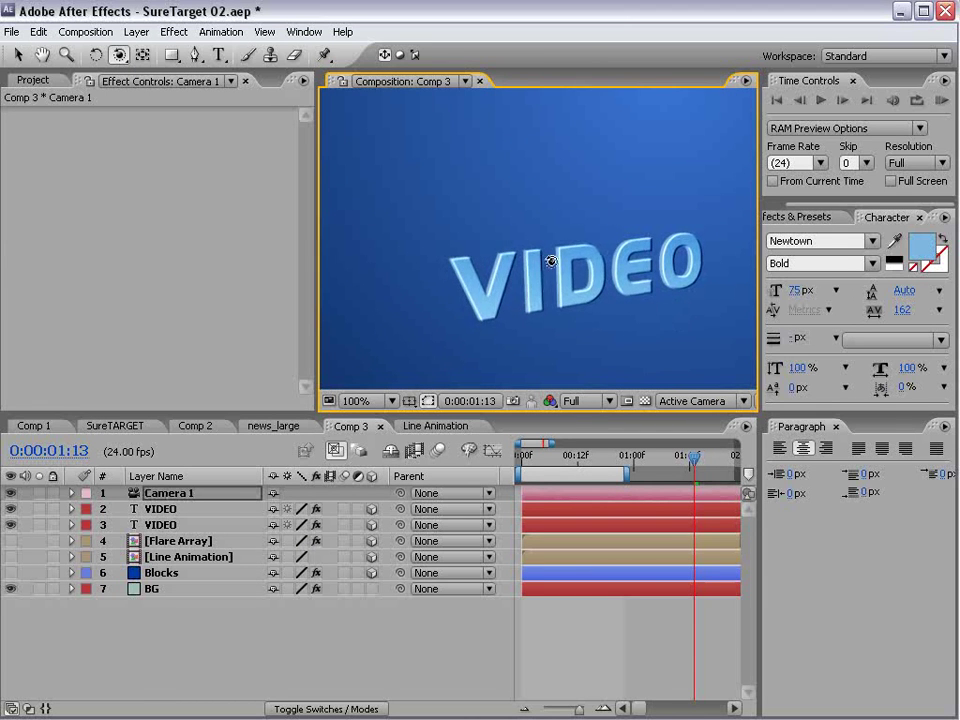
scroll(561, 261, "down", 1)
scroll(563, 263, "up", 1)
left_click_drag(620, 350, 591, 309)
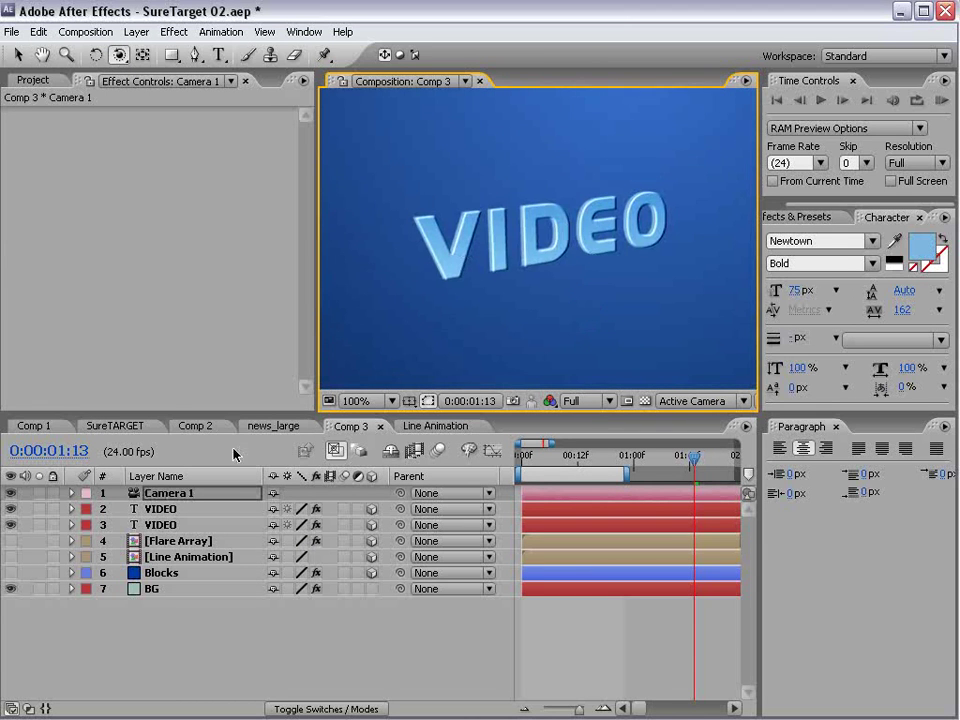
Step: Push the lower VIDEO layer slightly back in depth and set its fill color to 427DA6
left_click(160, 520)
key("v")
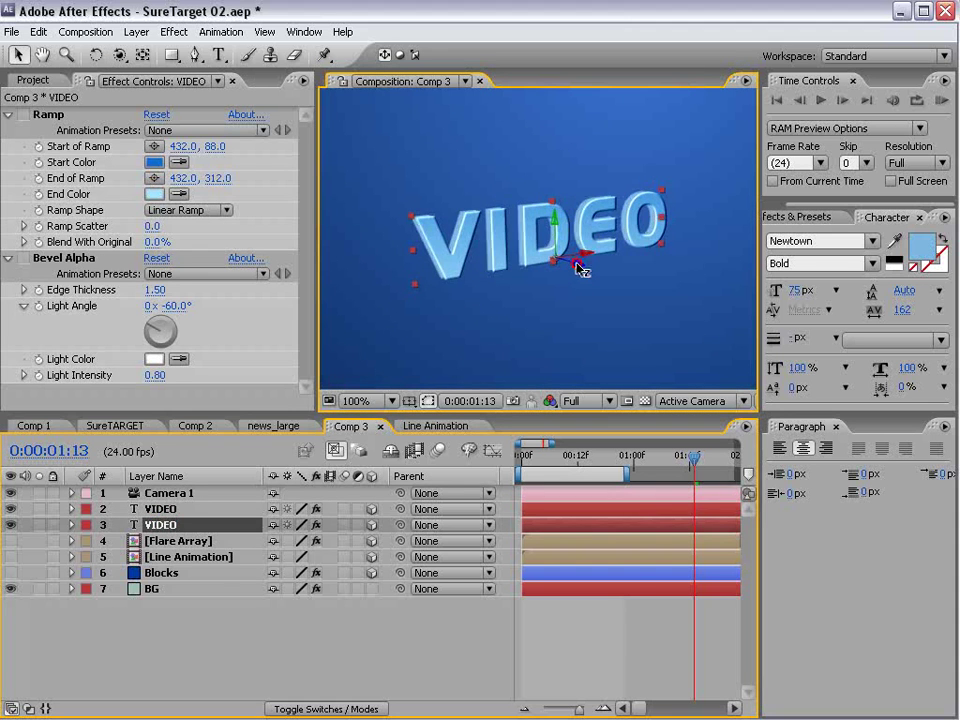
key("Return")
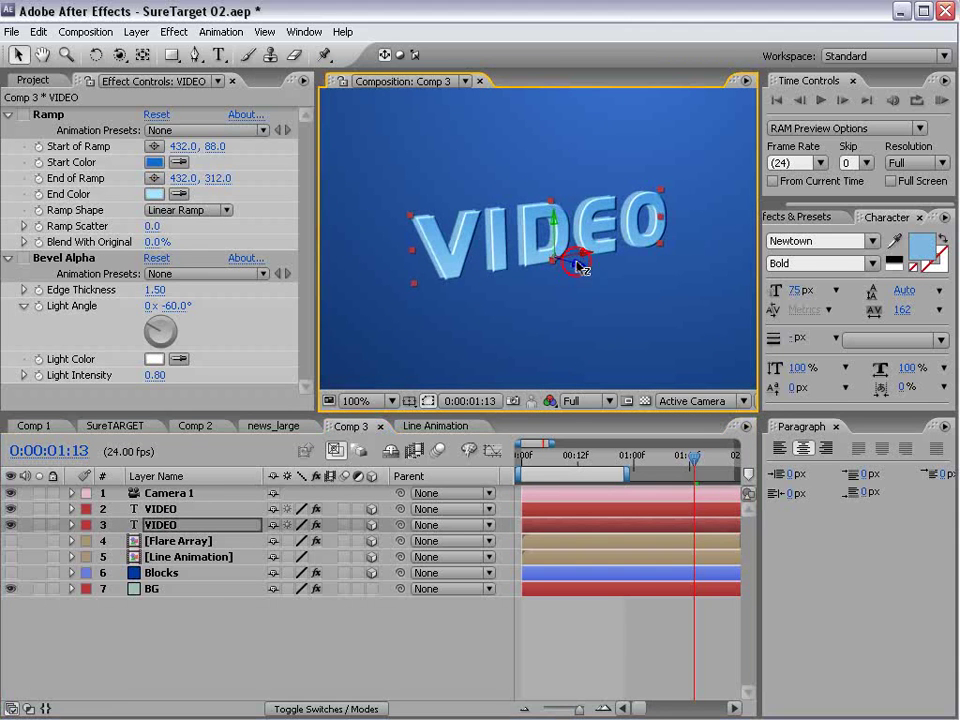
left_click(922, 250)
left_click(355, 520)
left_click_drag(355, 520, 377, 544)
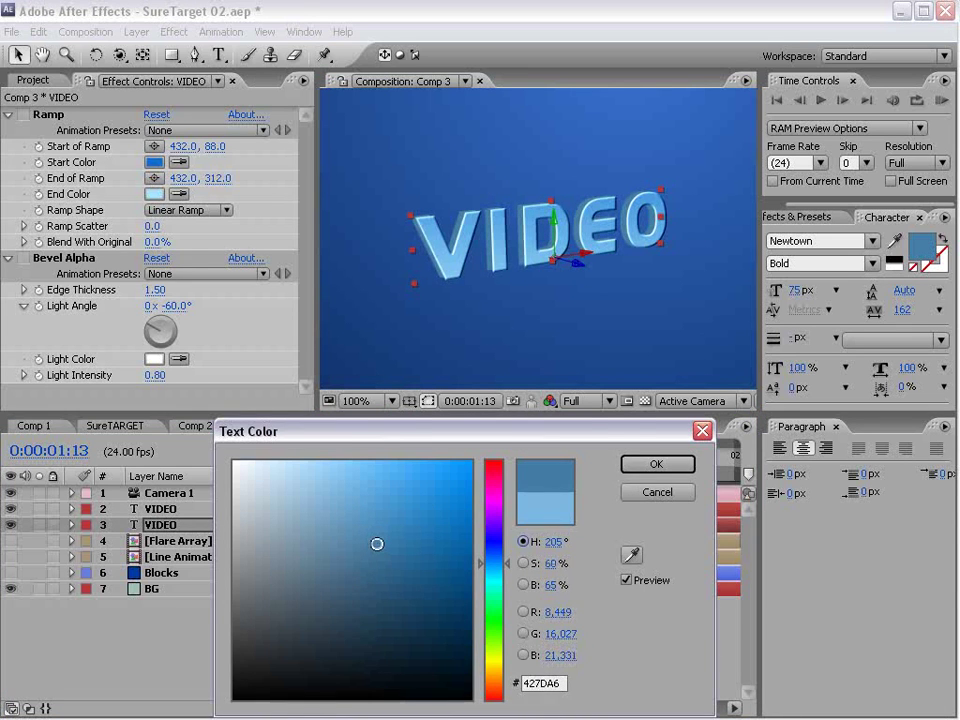
left_click(668, 465)
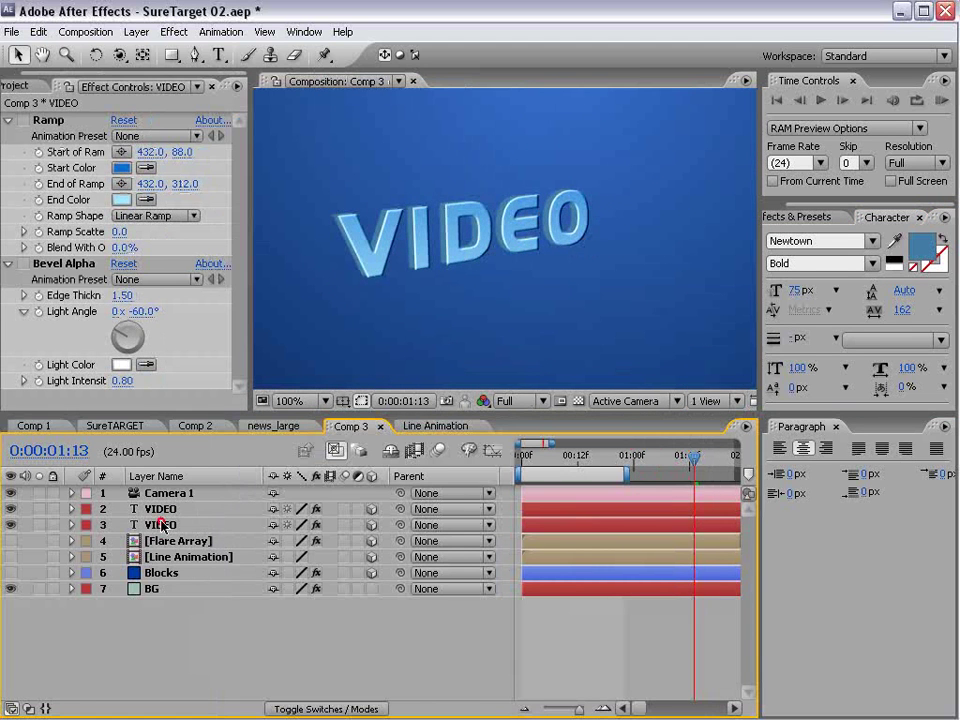
Step: Duplicate the lower VIDEO layer and place the copy beneath it in the layer stack
left_click(38, 31)
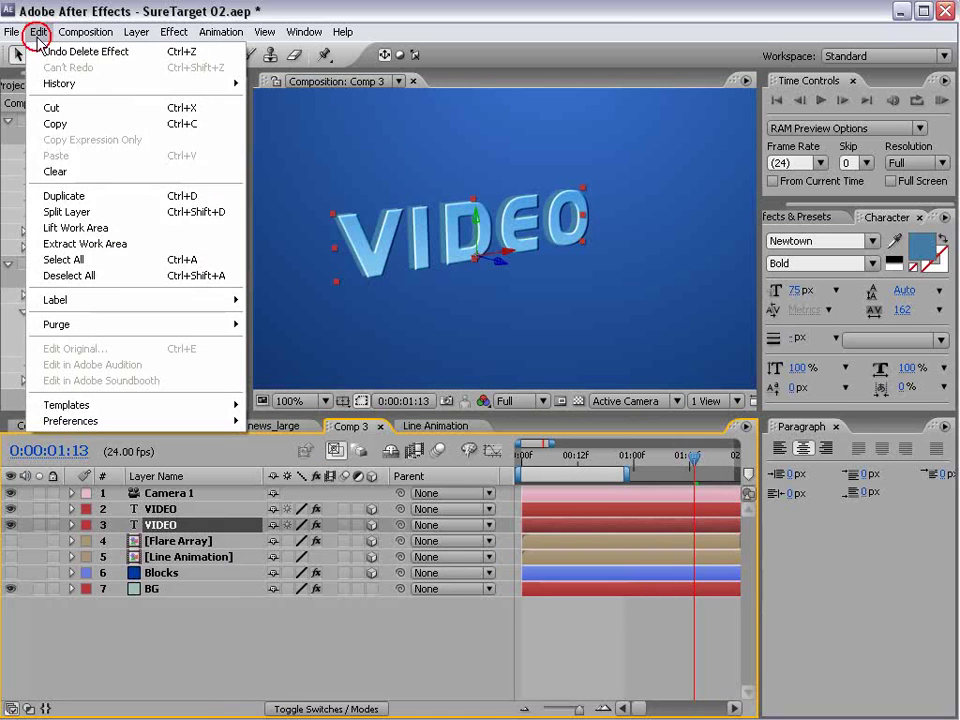
left_click(84, 197)
left_click_drag(163, 533, 162, 545)
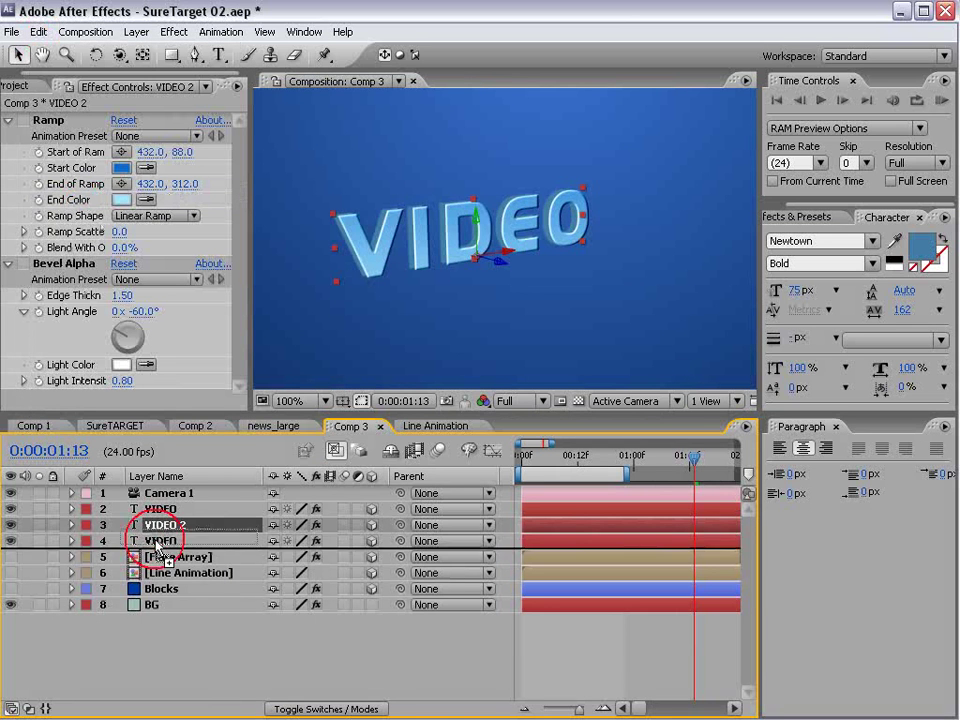
Step: Push the bottom VIDEO copy slightly further back in depth and fill its text with black
left_click_drag(500, 268, 491, 266)
left_click(893, 261)
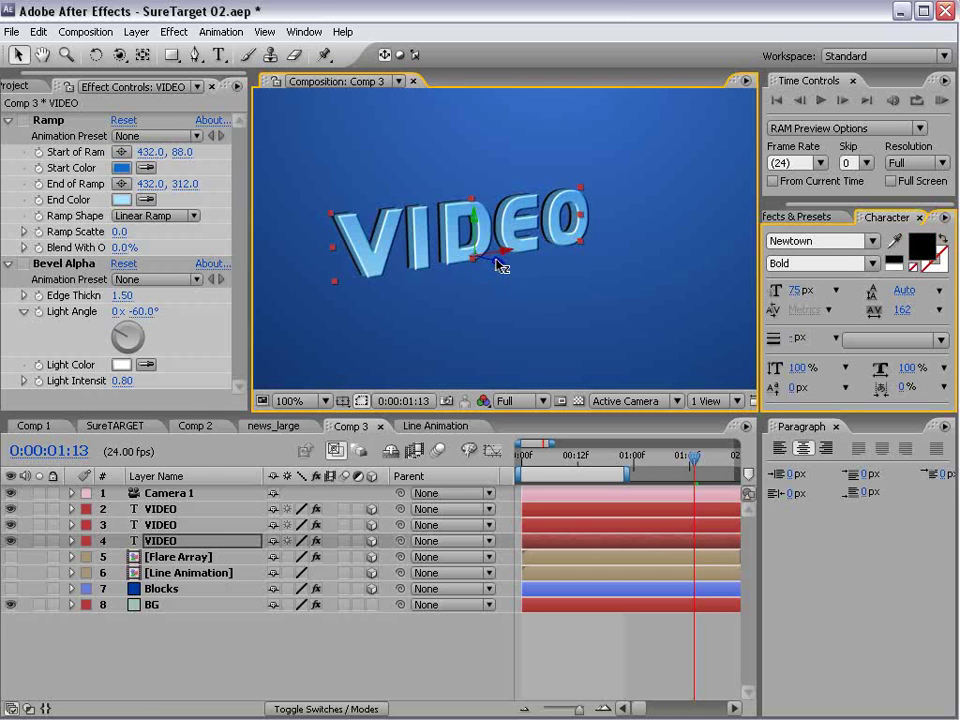
left_click_drag(497, 266, 501, 267)
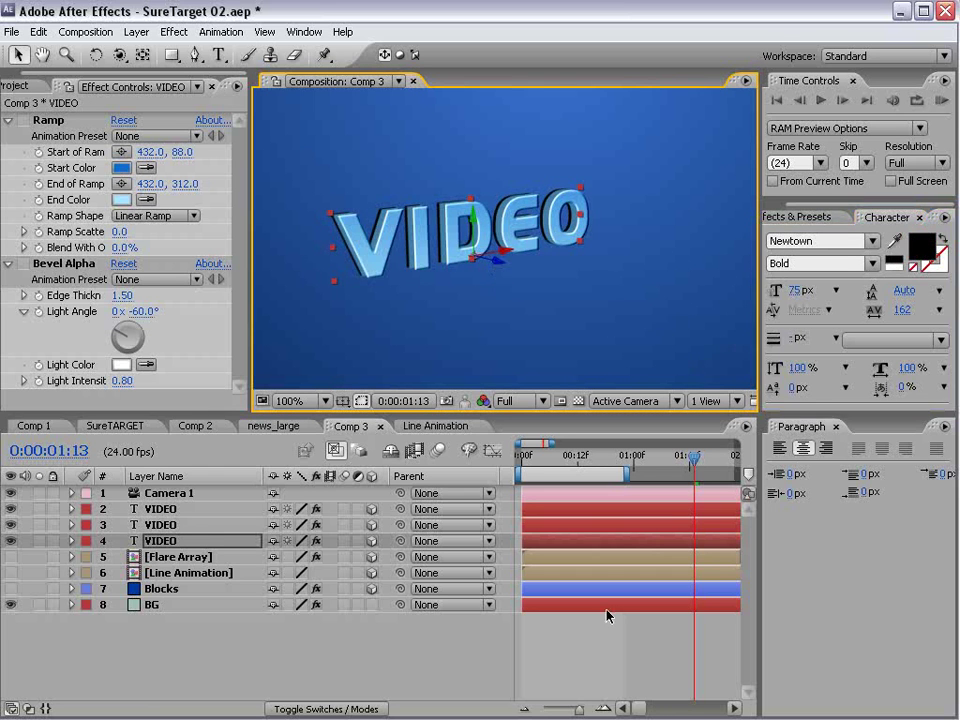
left_click(530, 323)
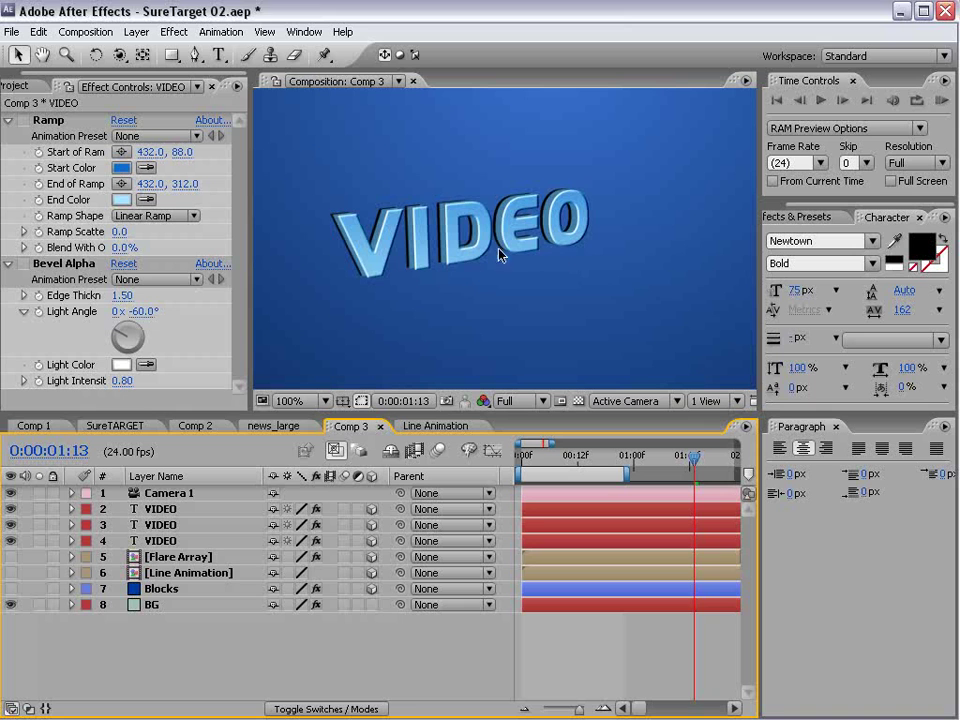
key("KP_0")
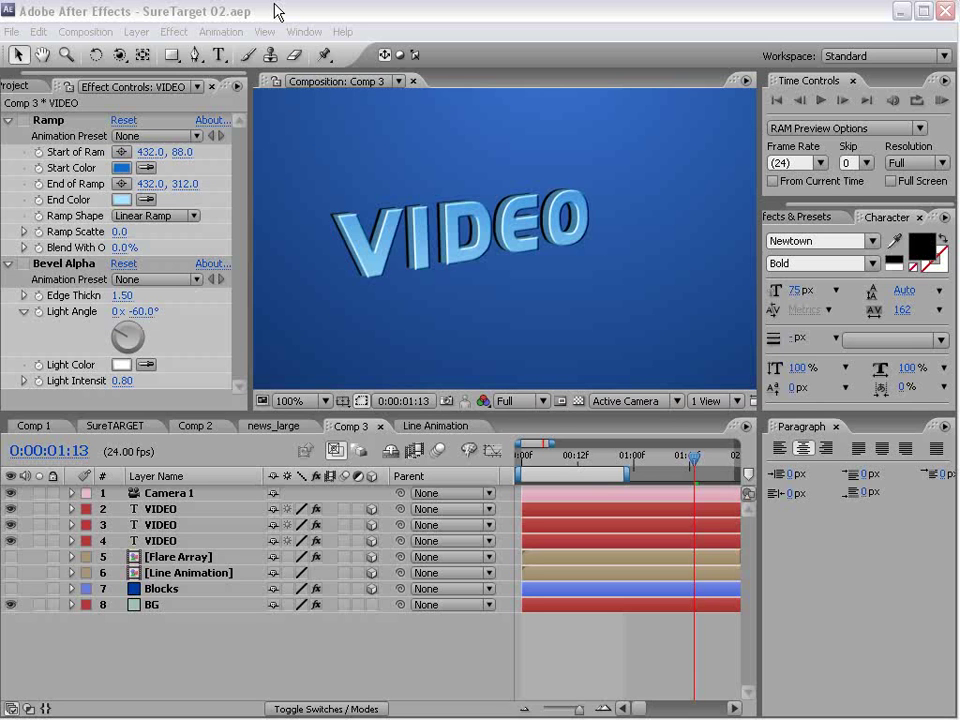
Step: Enable the Ramp effect on the middle VIDEO layer with start color 00458C and end color 0076A7
left_click(172, 524)
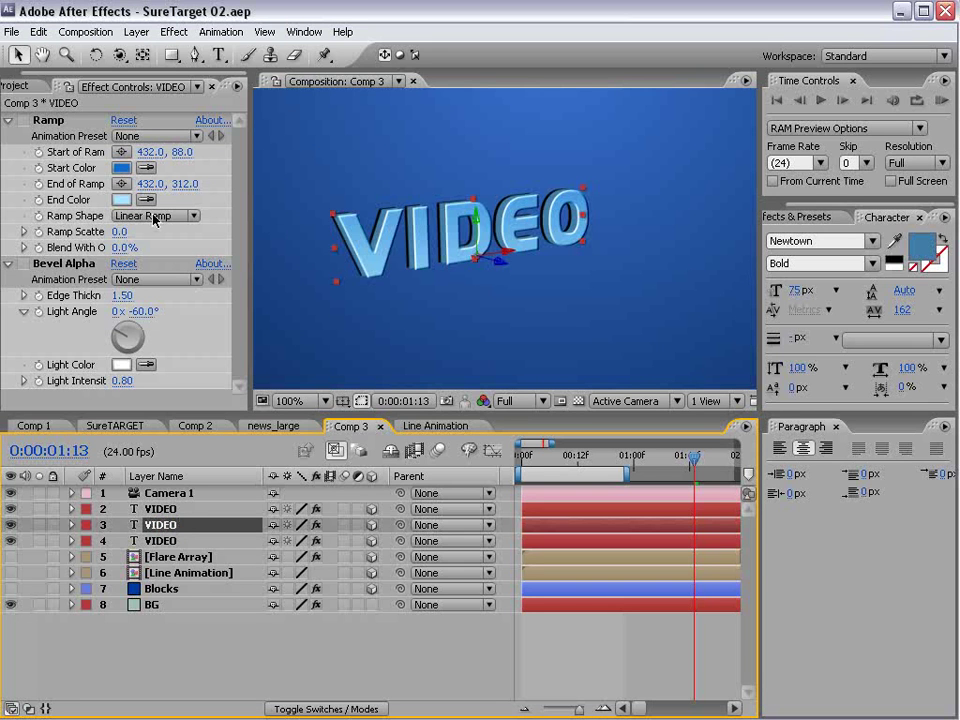
left_click(20, 122)
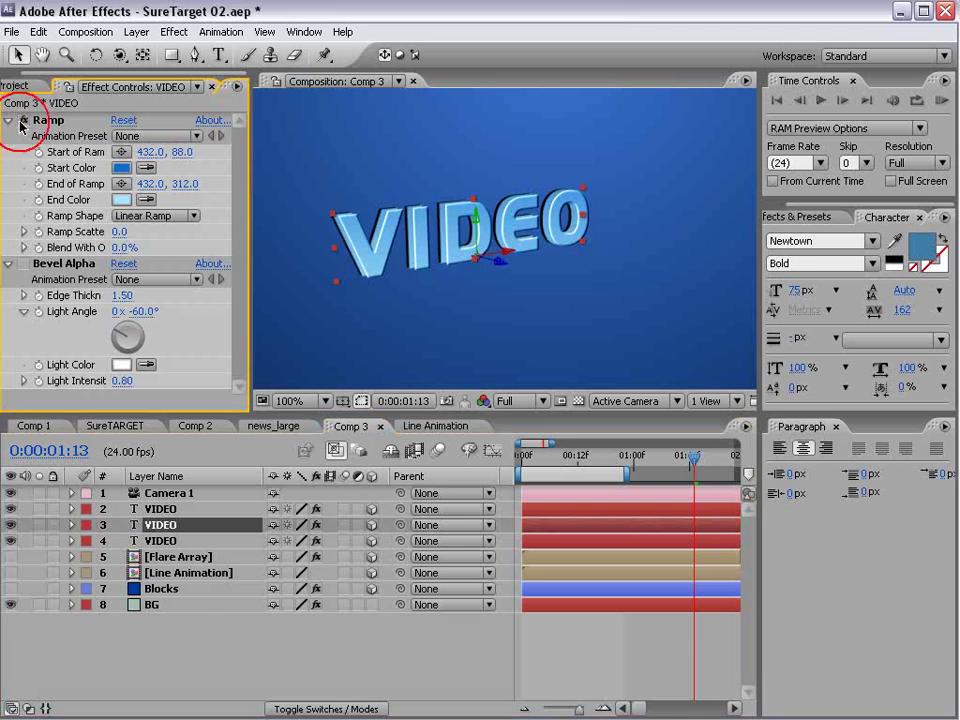
left_click(121, 167)
left_click_drag(420, 544, 471, 568)
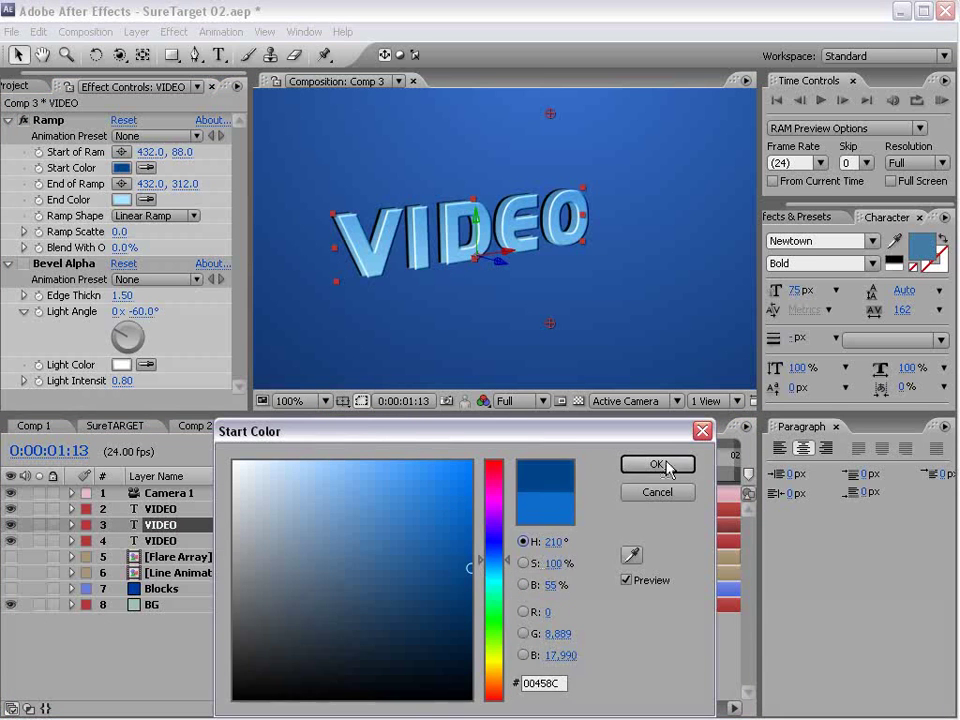
left_click(659, 465)
left_click(121, 199)
mouse_move(416, 462)
left_mouse_down()
mouse_move(470, 614)
mouse_move(439, 596)
mouse_move(474, 570)
mouse_move(472, 542)
left_mouse_up()
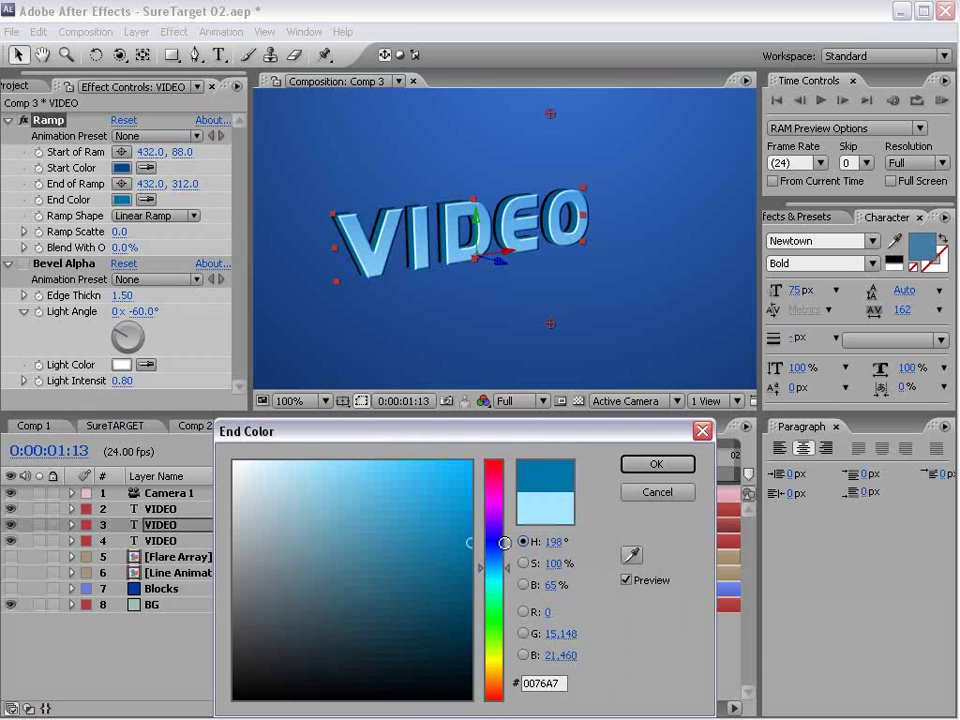
left_click(647, 496)
Step: Set the opacity of the middle VIDEO layer to 75%
key("t")
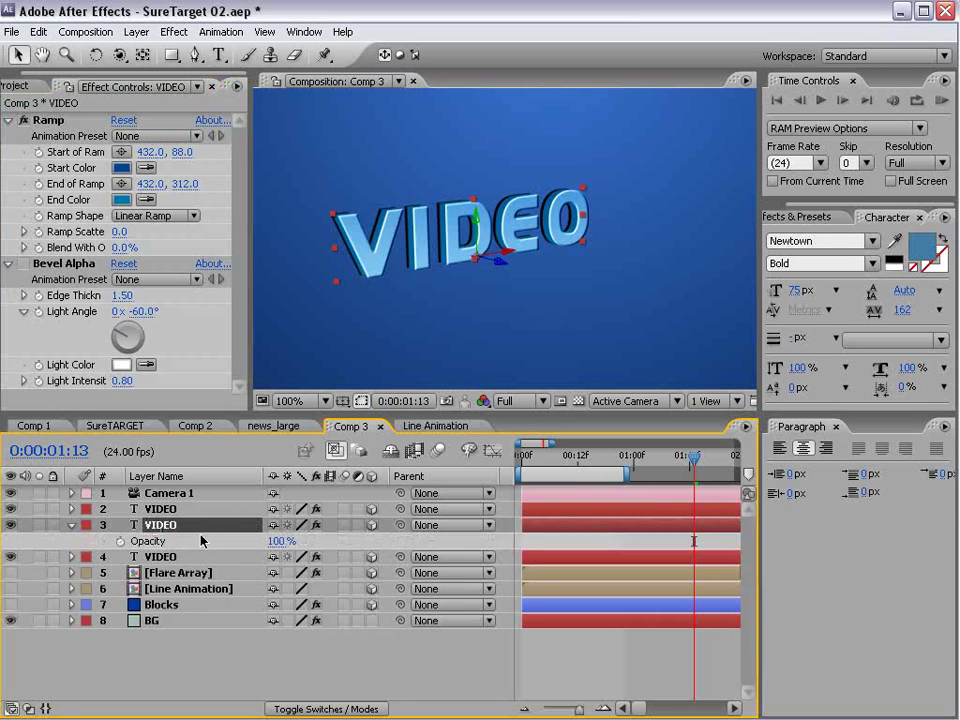
left_click(277, 540)
type("7")
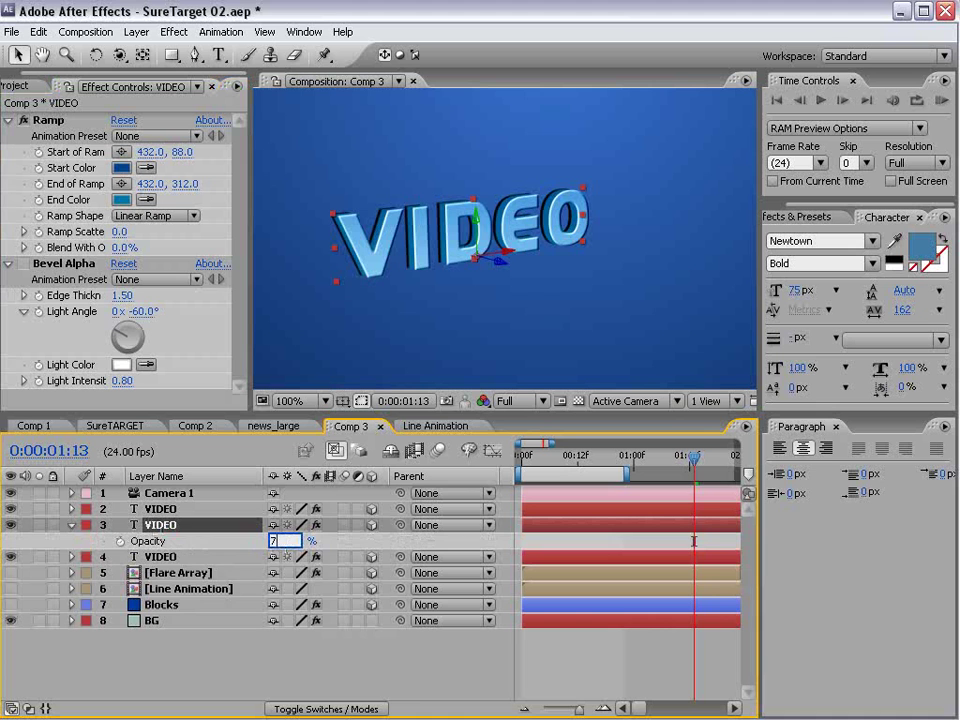
type("5")
key("Return")
key("t")
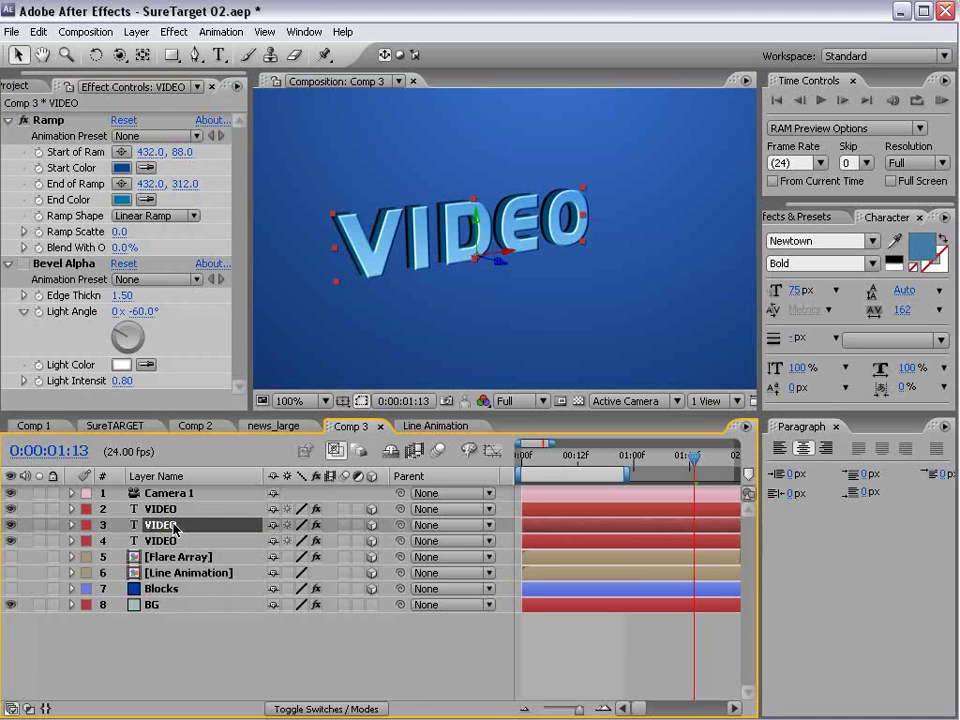
Step: Change the middle VIDEO layer's Ramp start color to 9ECAF6 and save the project
left_click(121, 168)
left_click_drag(409, 518, 317, 468)
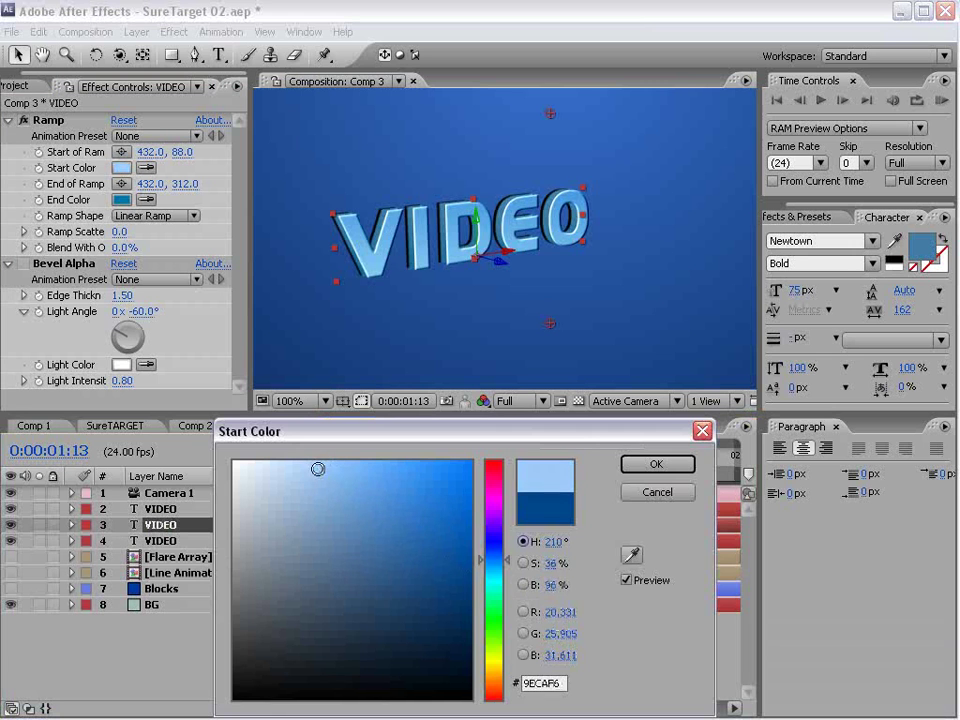
left_click(655, 464)
left_click(531, 298)
key("ctrl+s")
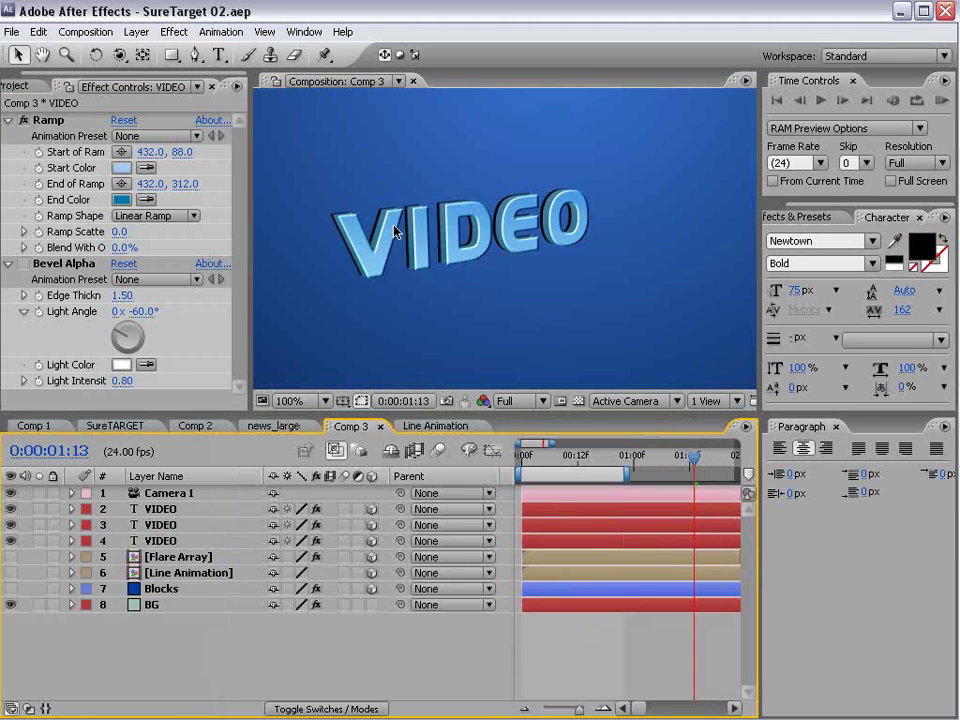
Step: Enlarge the timeline area and reveal the Source Text properties of the middle and bottom VIDEO layers
scroll(484, 206, "down", 2)
scroll(446, 281, "up", 2)
left_click_drag(446, 415, 446, 348)
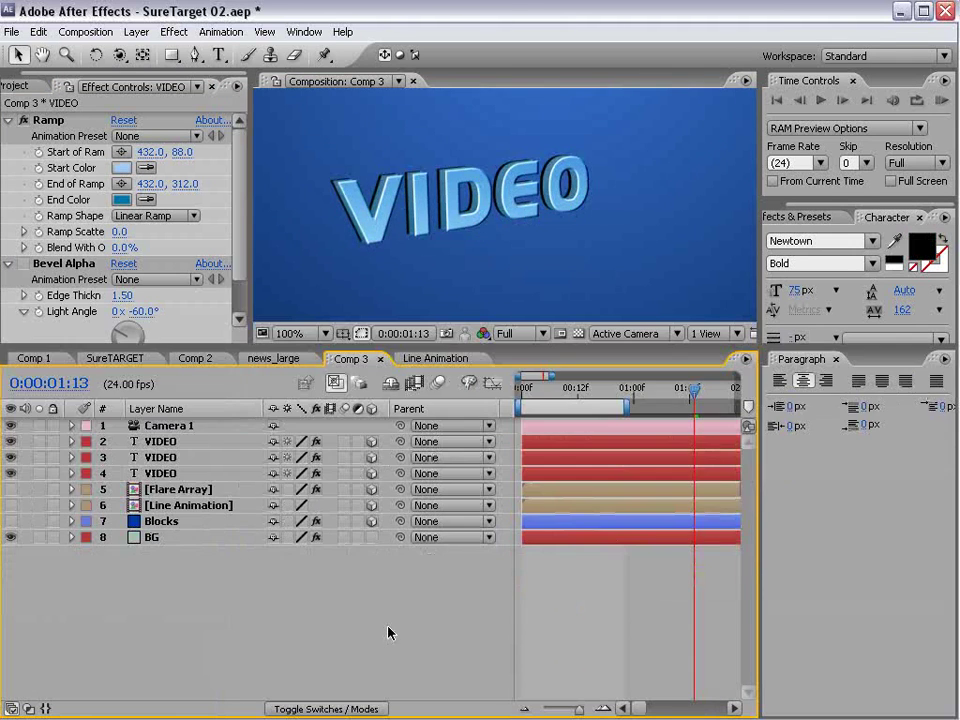
left_click(160, 457)
left_click(160, 473, "shift")
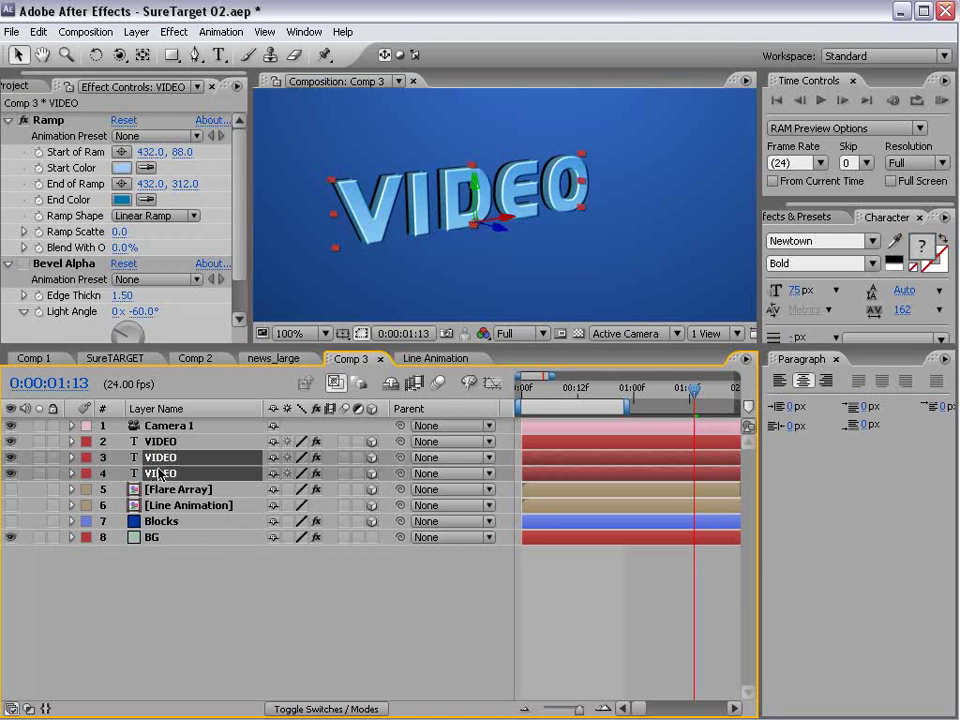
left_click(71, 473)
left_click(87, 473)
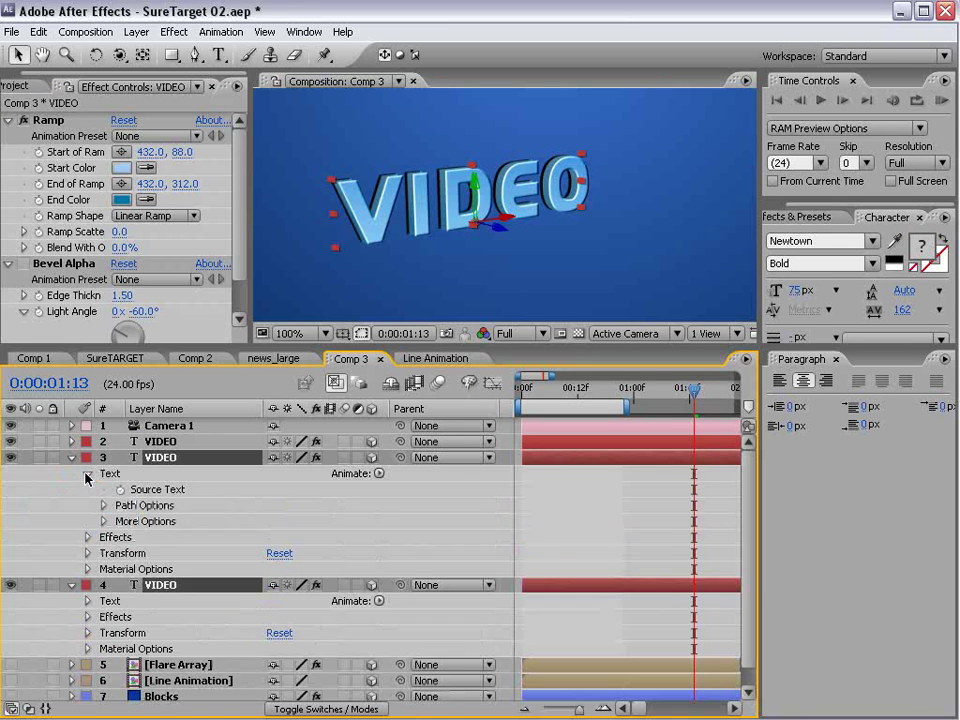
left_click(140, 489)
left_click(86, 476)
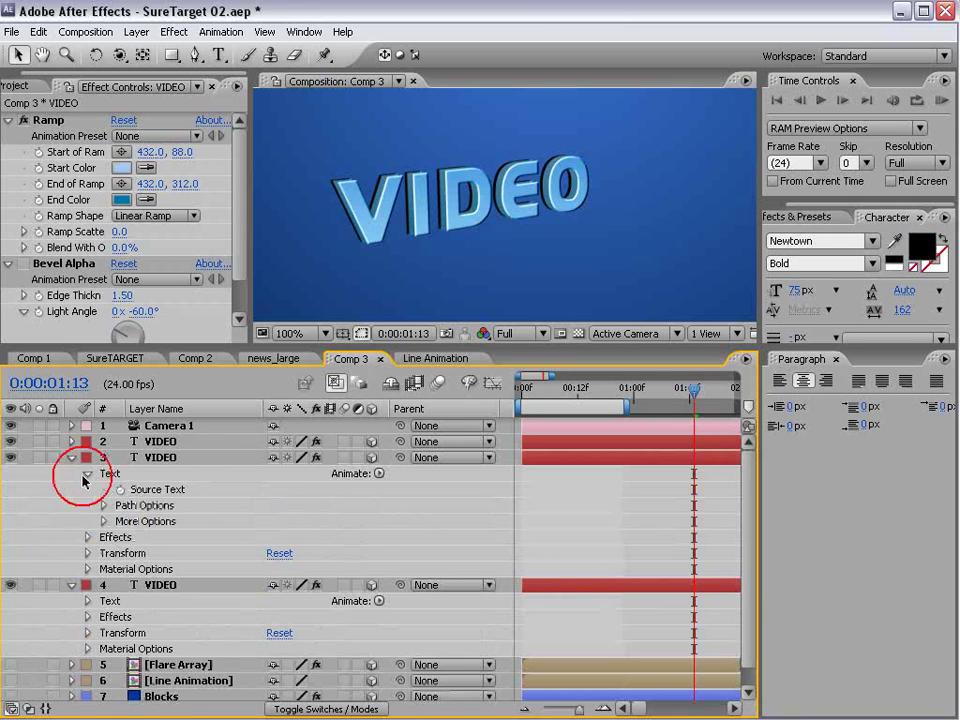
left_click(86, 476)
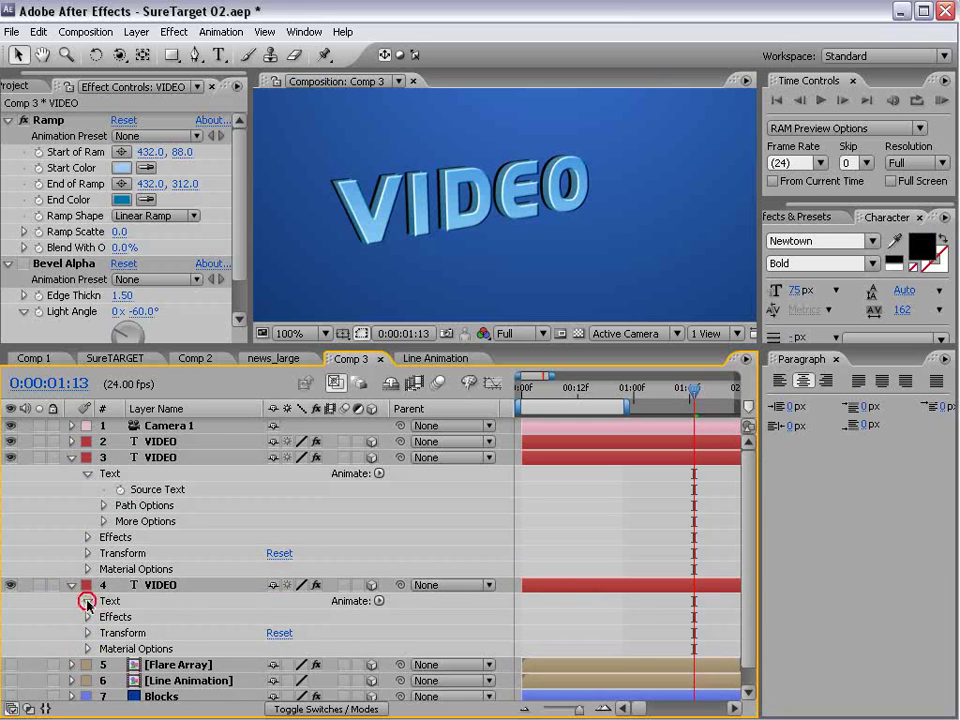
left_click(87, 601)
Step: Reveal the Source Text property of the top VIDEO layer too, with the timeline tall enough for all three layers
left_click(71, 441)
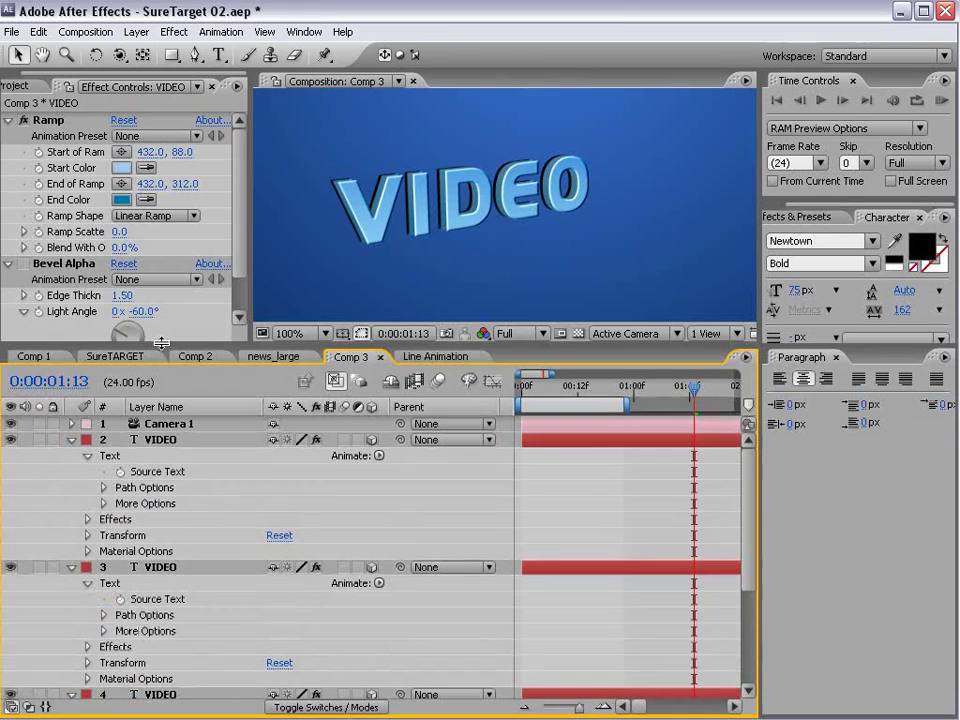
left_click_drag(154, 347, 154, 177)
left_click(86, 287)
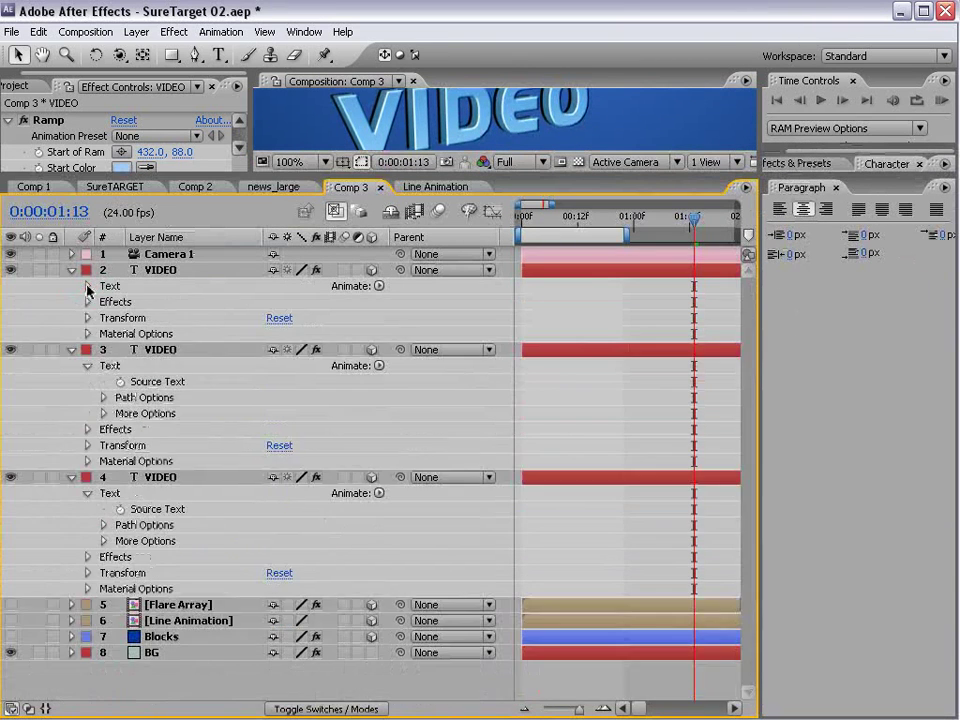
left_click(86, 287)
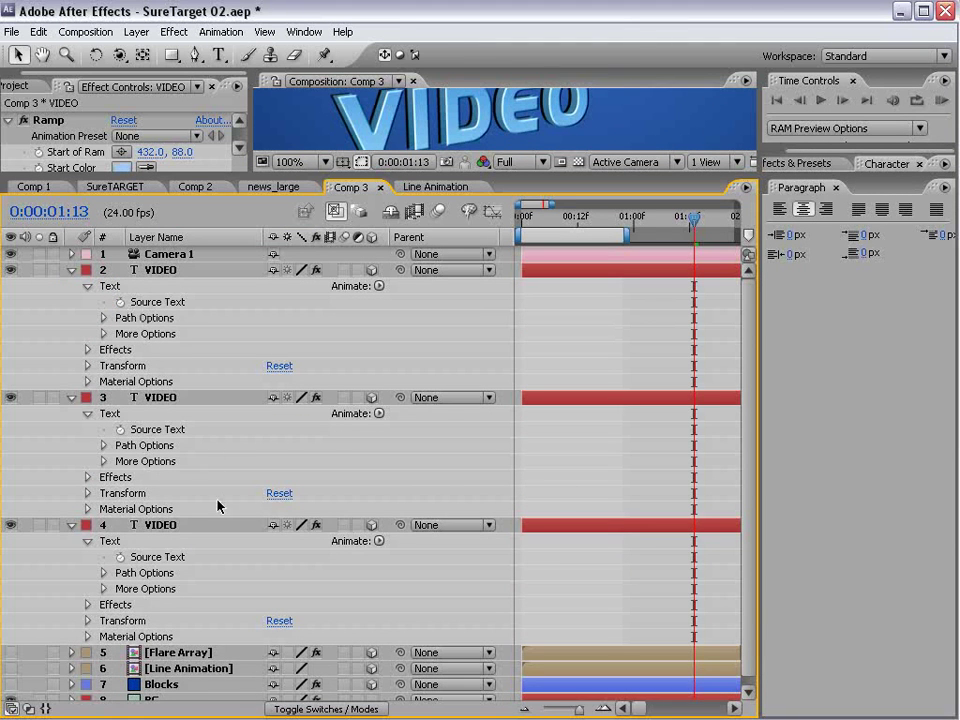
Step: Add Source Text expressions to the middle and bottom VIDEO layers that link them to the top VIDEO layer's Source Text
left_click(119, 430, "alt")
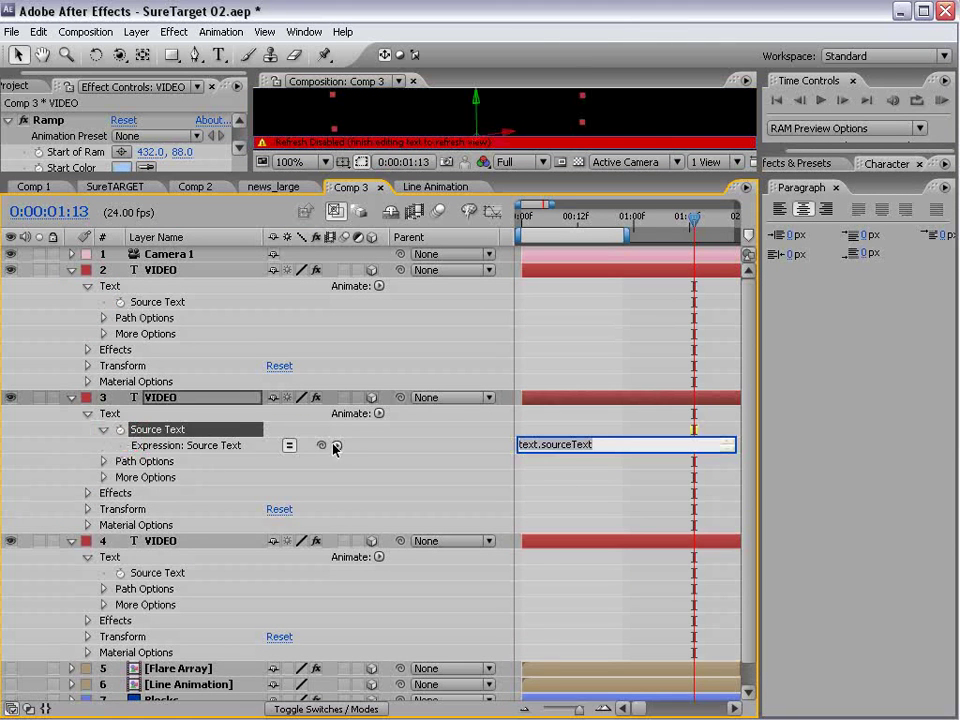
left_click_drag(321, 445, 172, 306)
left_click(119, 573, "alt")
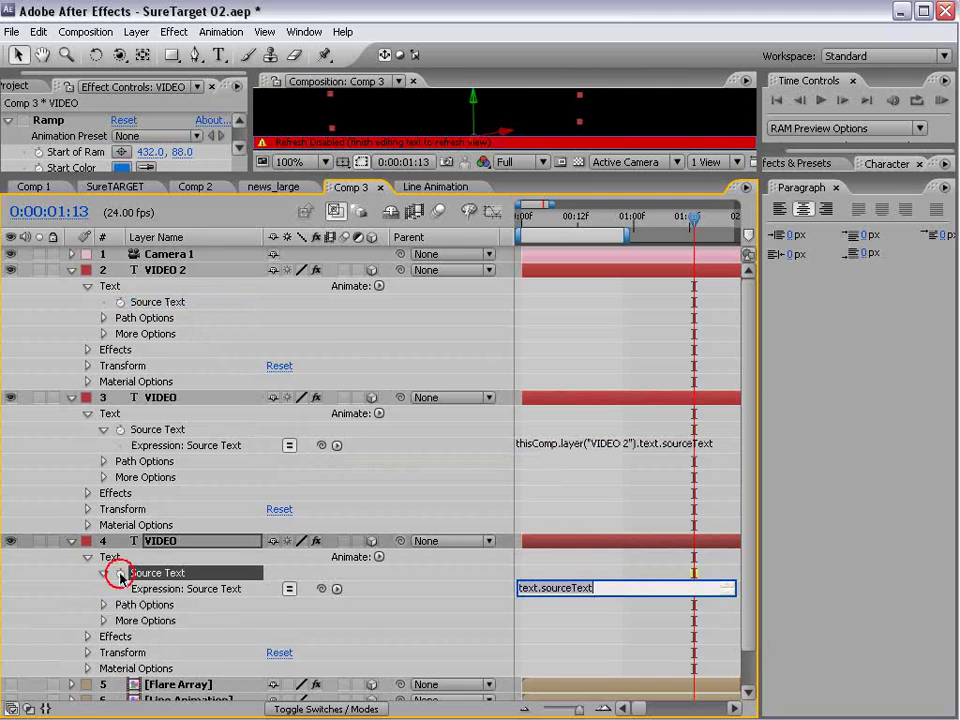
left_click_drag(323, 590, 172, 310)
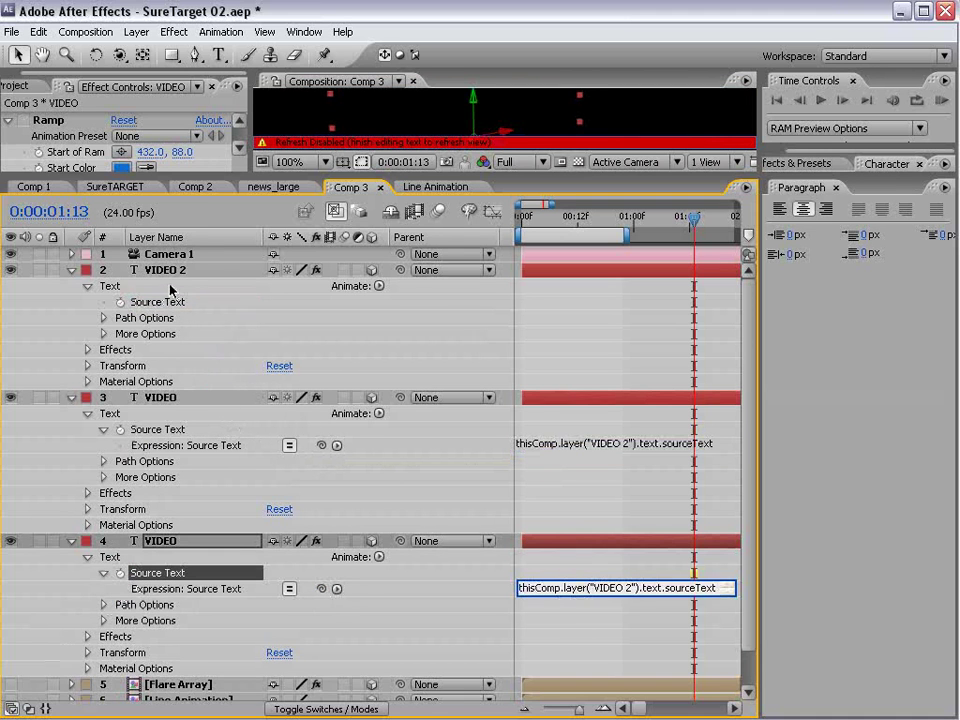
left_click(172, 289)
Step: Collapse the properties of the three VIDEO layers and give the composition view more height
left_click(71, 272)
left_click(71, 286)
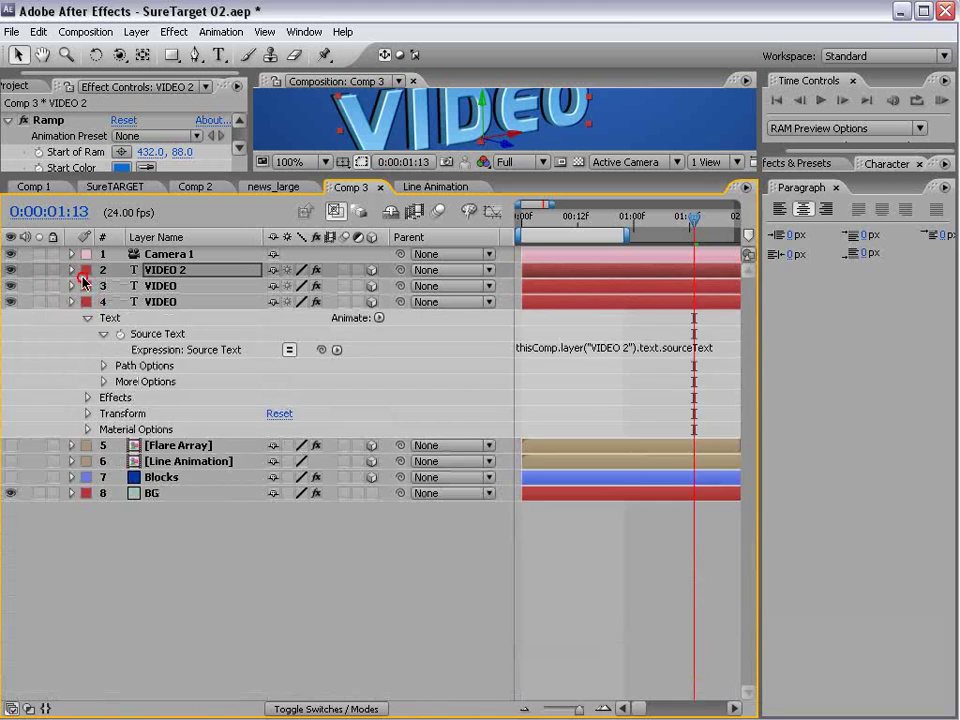
left_click(71, 301)
left_click_drag(62, 177, 175, 428)
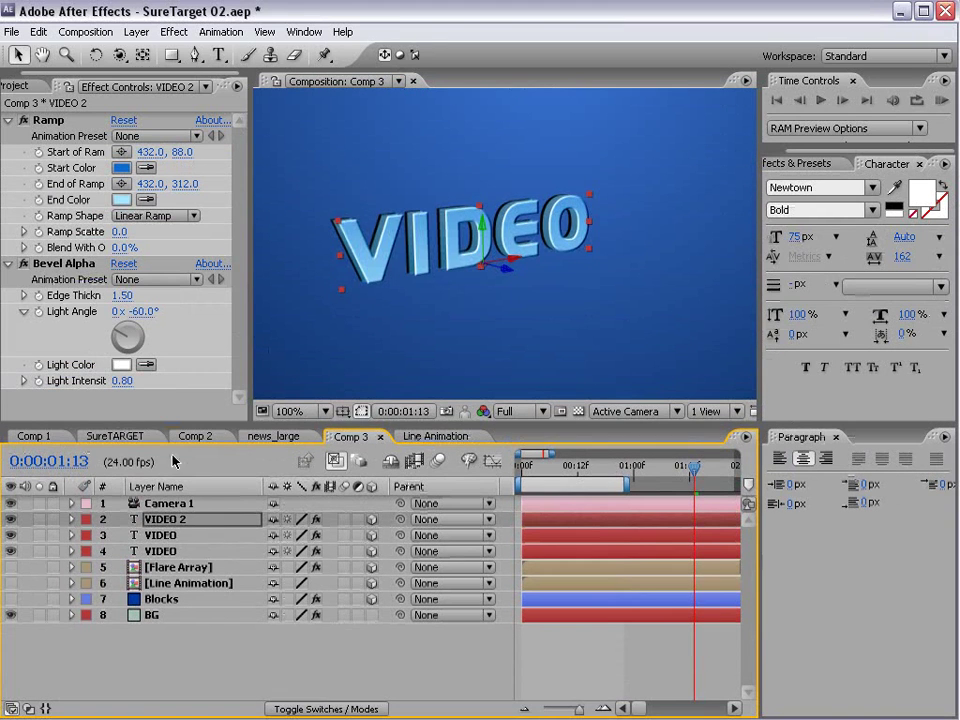
Step: Test the linked text by changing the VIDEO 2 layer to "Top" and restoring it to "VIDEO"
double_click(168, 521)
type("Top")
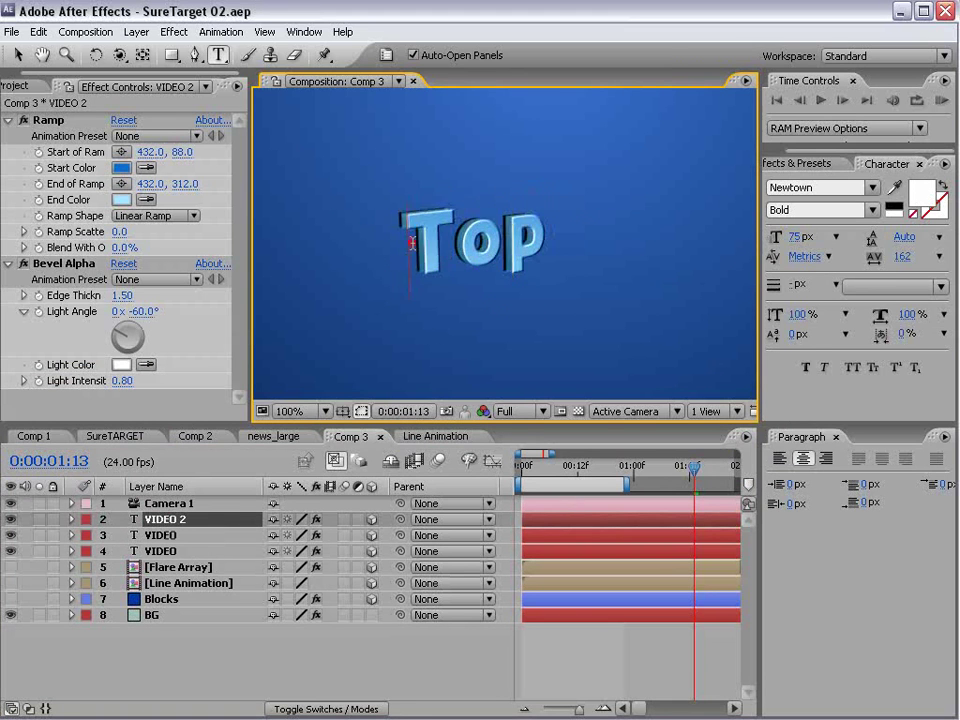
left_click_drag(405, 235, 587, 234)
type("VIDEO")
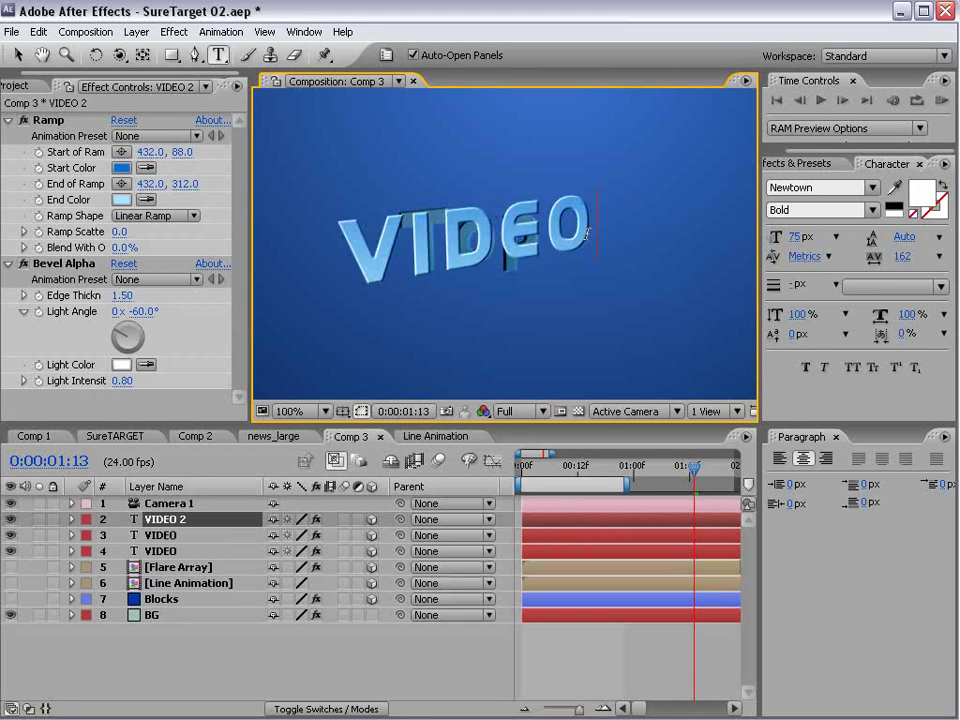
left_click(613, 640)
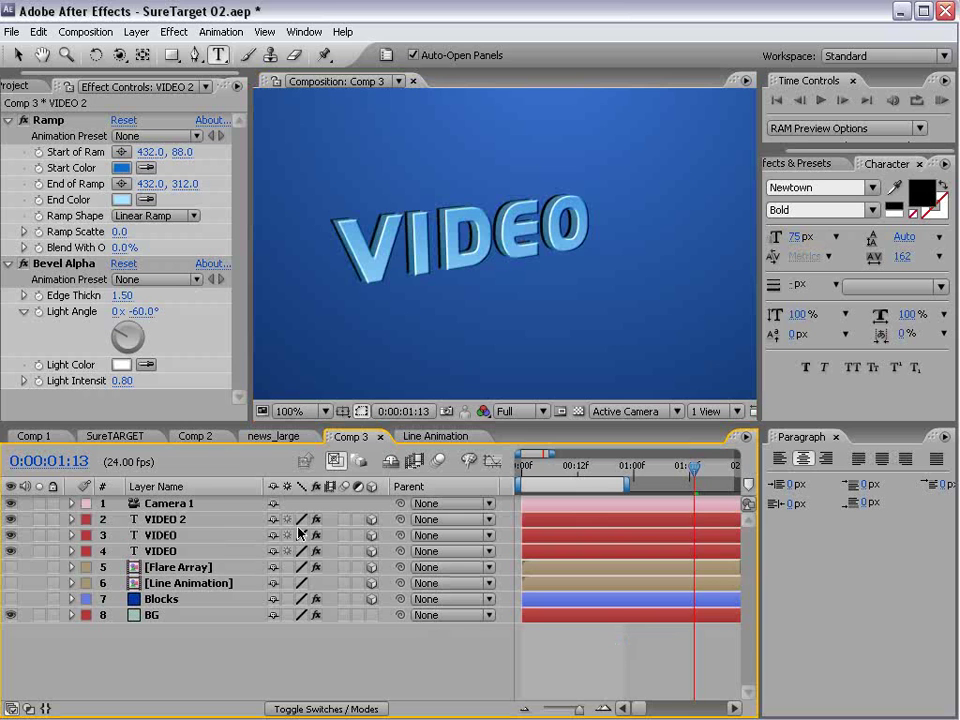
Step: Parent the middle and bottom VIDEO layers to the VIDEO 2 layer
left_click(166, 537)
left_click(355, 550, "shift")
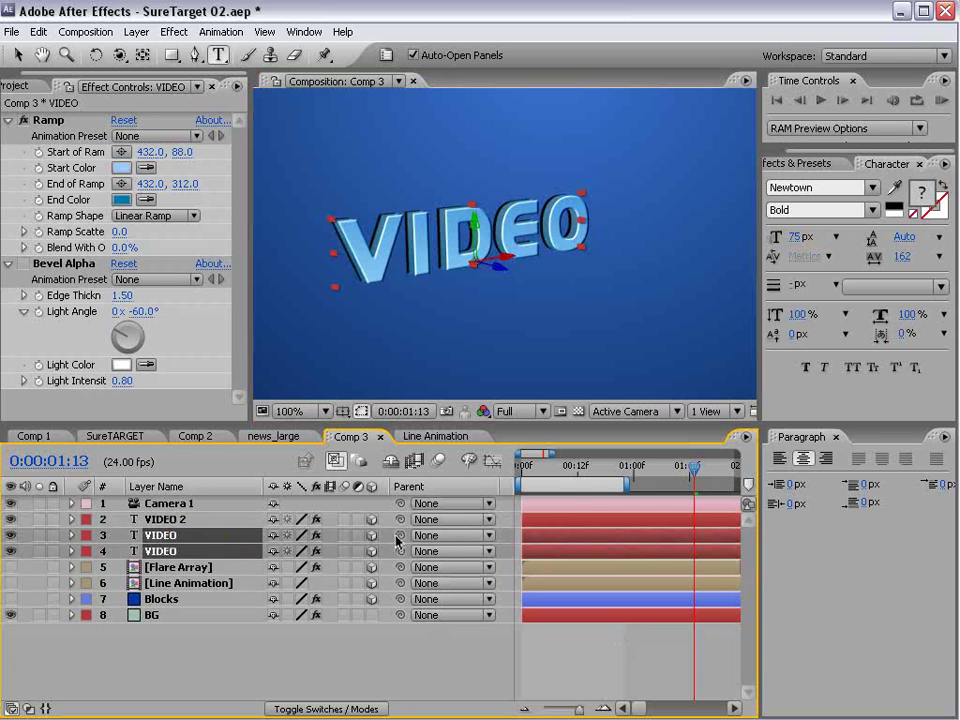
left_click_drag(398, 538, 160, 519)
Step: Try moving and scaling the VIDEO 2 layer in the composition view to test the parenting, undoing each change
left_click(165, 519)
key("v")
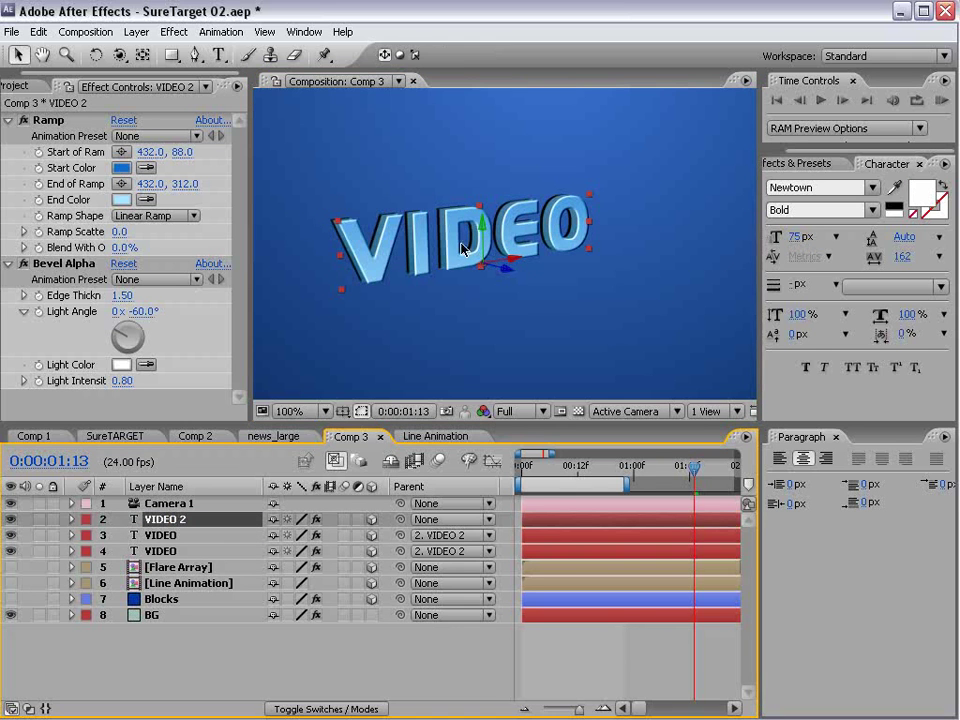
left_click_drag(511, 262, 480, 262)
key("ctrl+z")
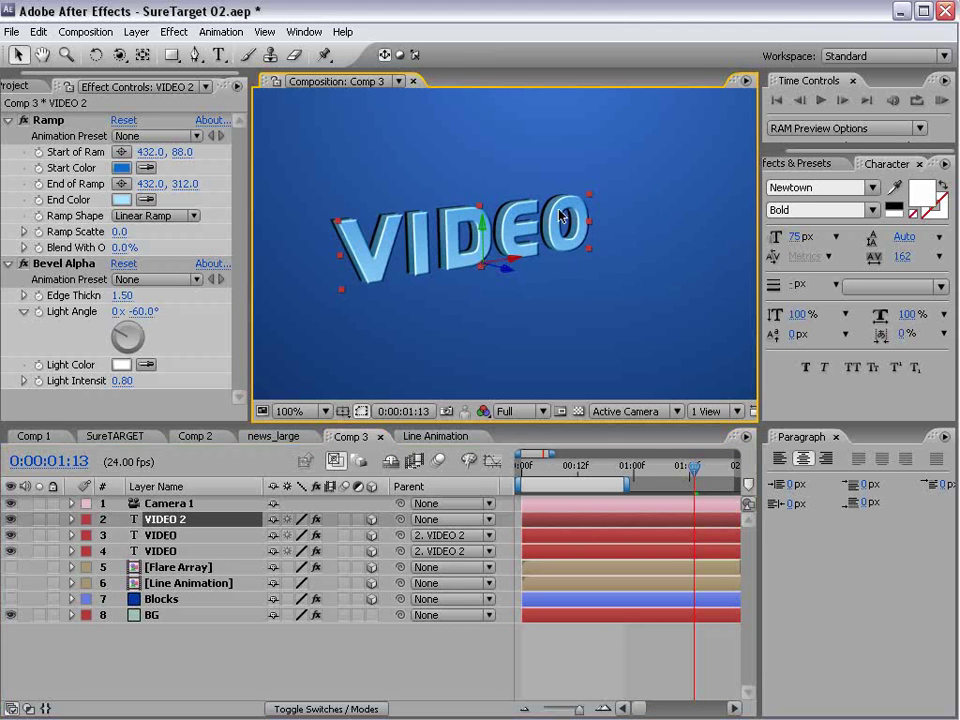
left_click_drag(590, 196, 663, 136)
key("ctrl+z")
left_click(171, 643)
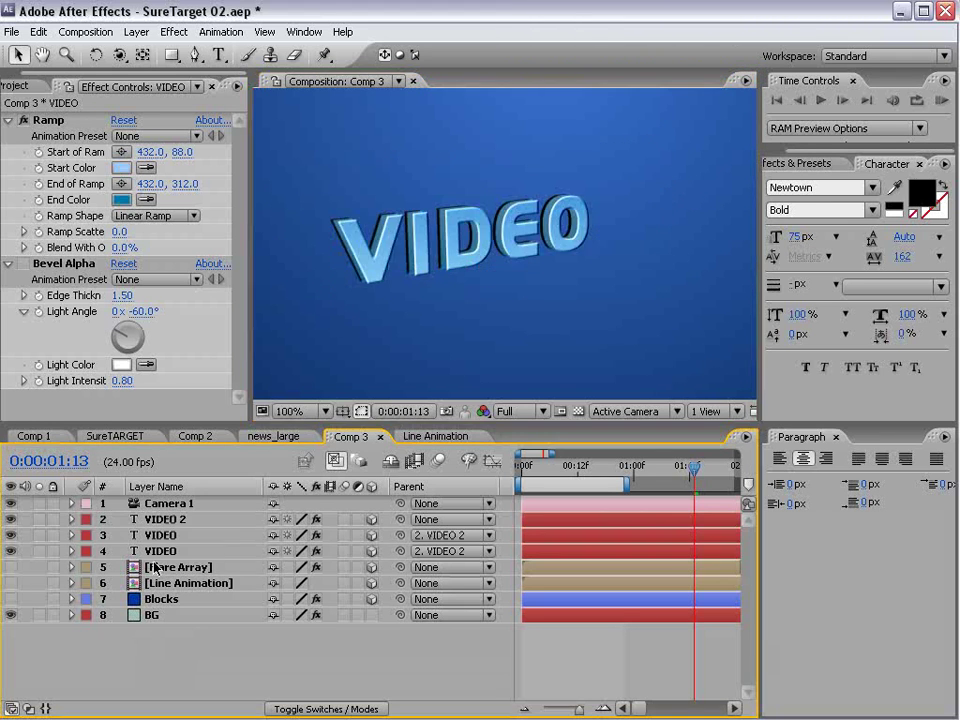
Step: Temporarily lock the two parented VIDEO layers and try moving the title directly in the composition view
left_click(155, 535)
left_click(155, 551, "shift")
left_click_drag(53, 535, 50, 551)
left_click(465, 238)
left_click_drag(465, 238, 428, 251)
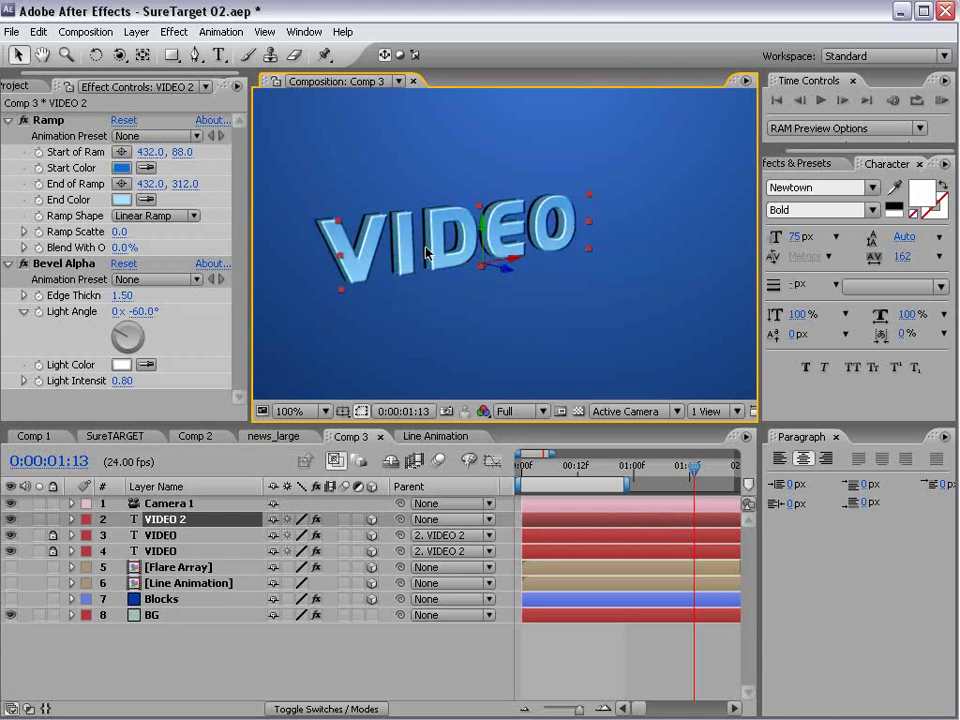
key("ctrl+z")
key("comma")
key("comma")
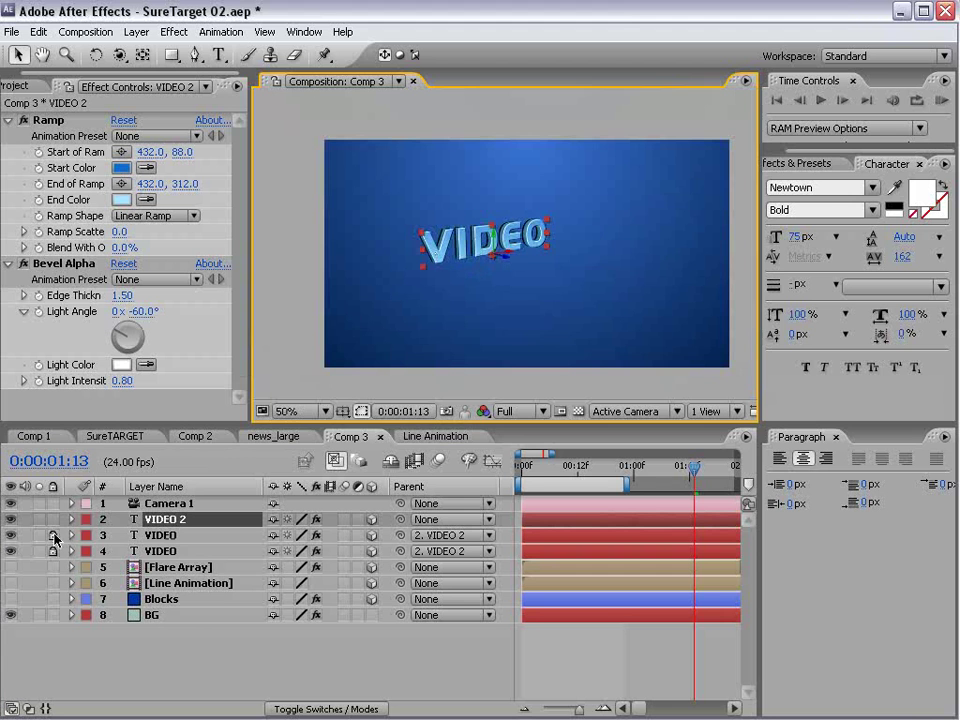
left_click_drag(54, 536, 53, 550)
Step: Duplicate the three VIDEO text layers together and move the duplicates below and to the right of the original title
left_click(165, 553, "shift")
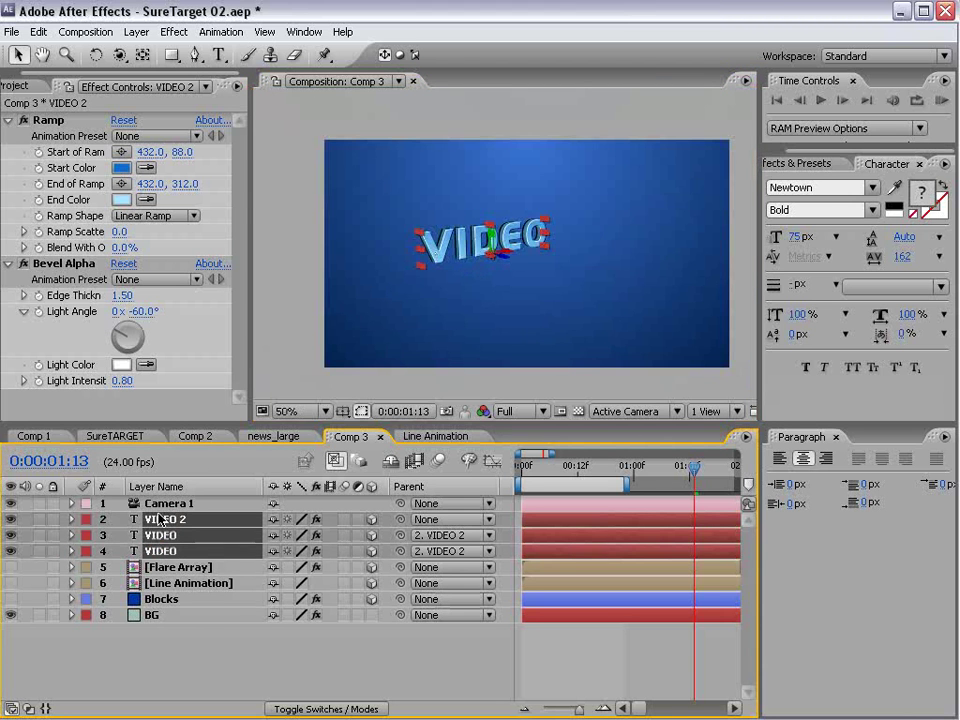
left_click(38, 32)
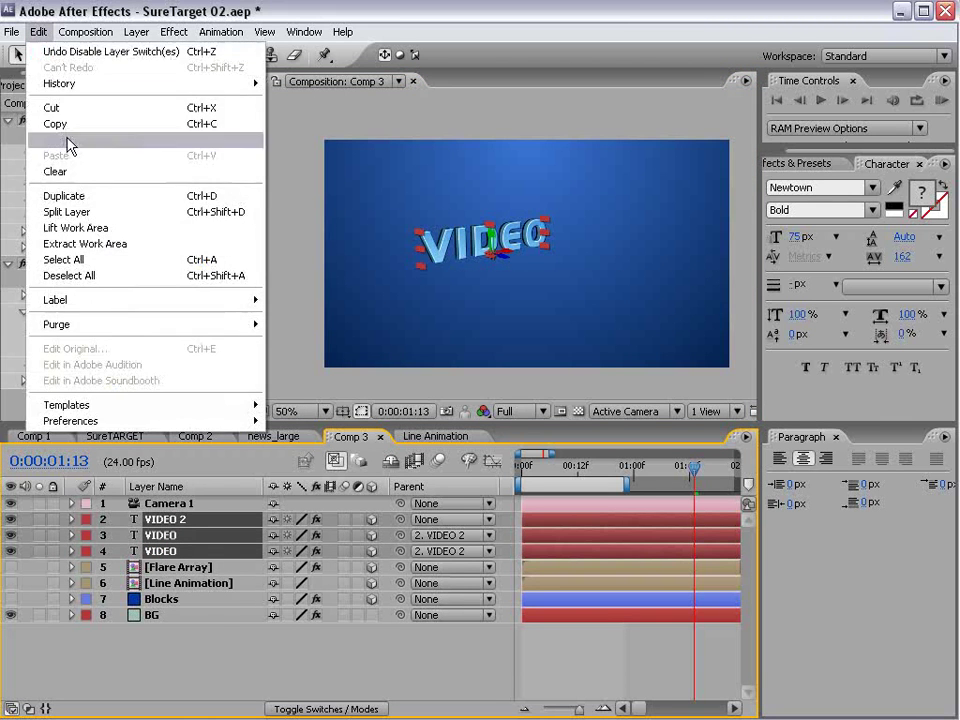
left_click(66, 198)
left_click_drag(489, 240, 572, 267)
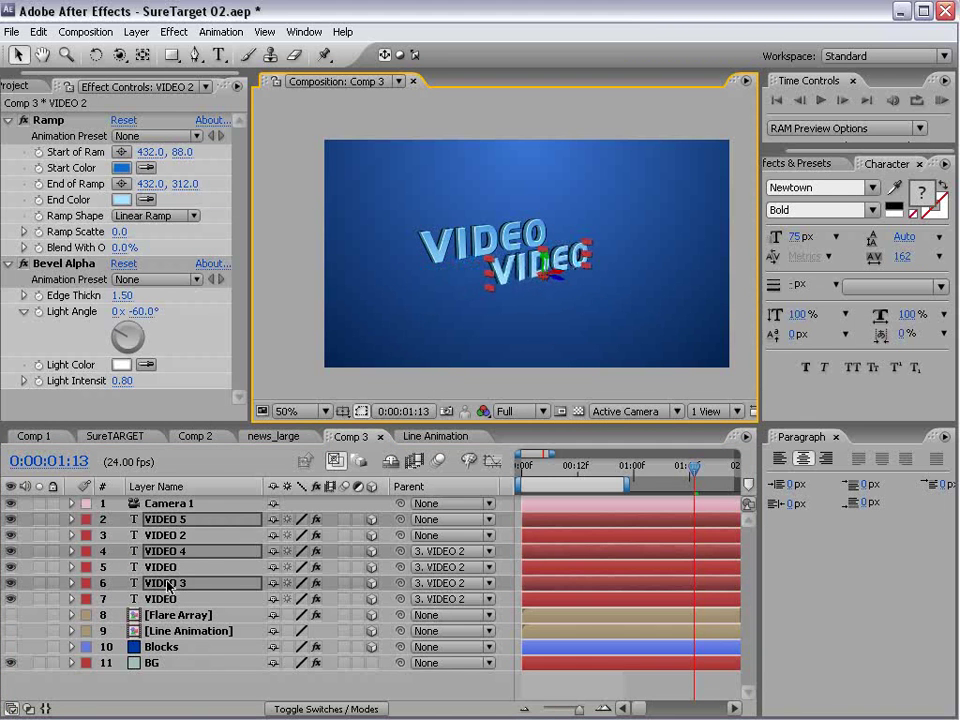
Step: Stack the three duplicated VIDEO layers together above the originals and give them the Sea Foam label color
left_click_drag(168, 587, 180, 536)
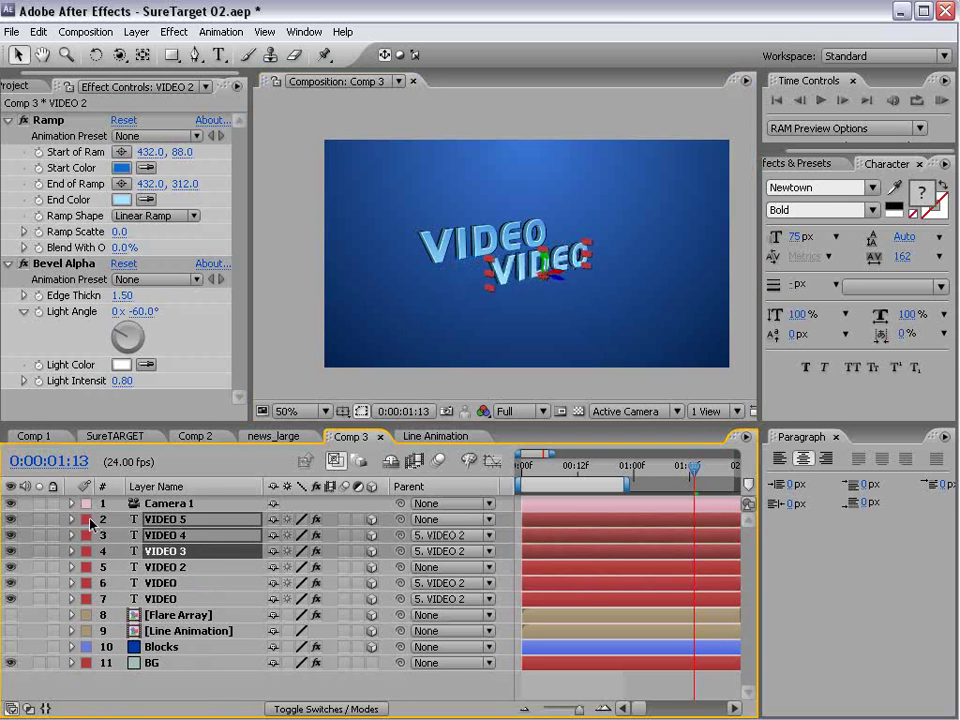
left_click(88, 519)
left_click(107, 694)
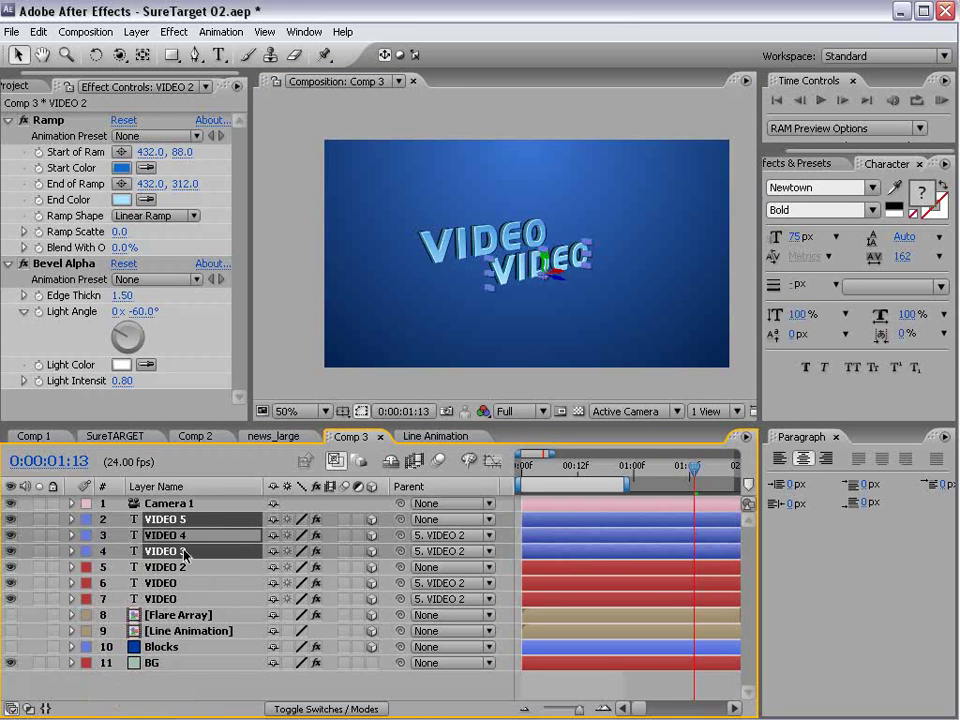
left_click(83, 558)
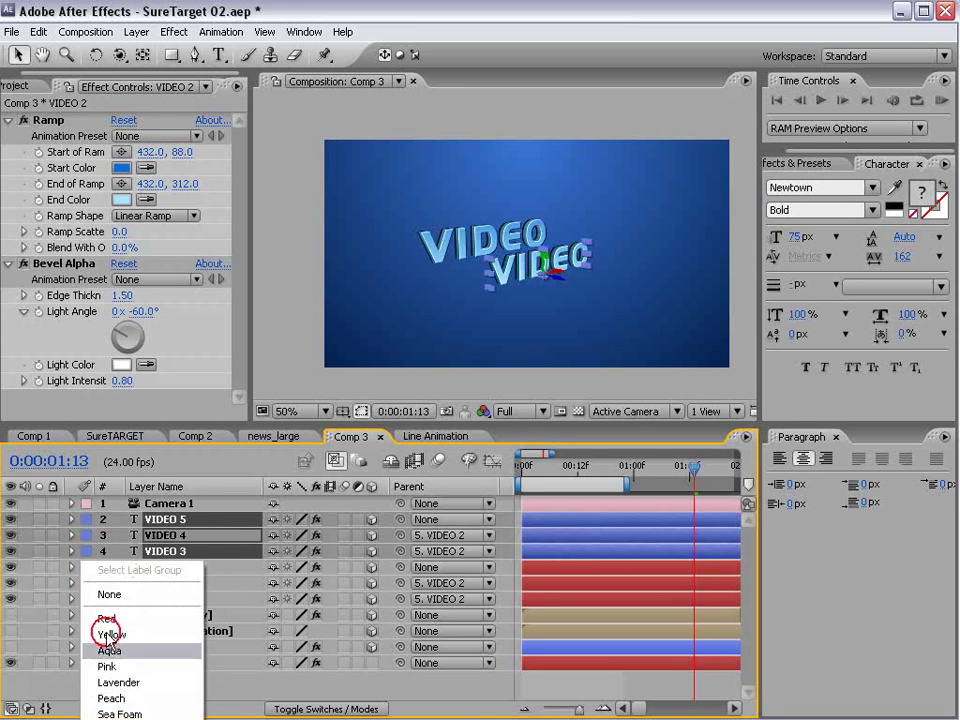
left_click(128, 710)
left_click(200, 688)
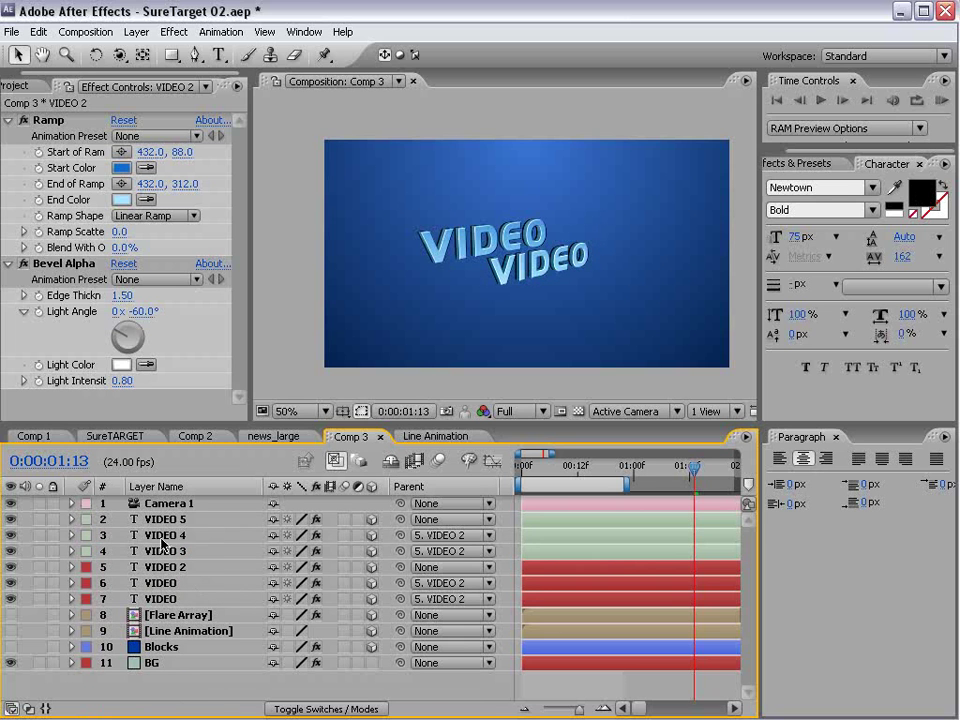
Step: Parent the VIDEO 4 and VIDEO 3 layers to the VIDEO 5 layer
left_click(183, 538)
left_click(368, 550, "shift")
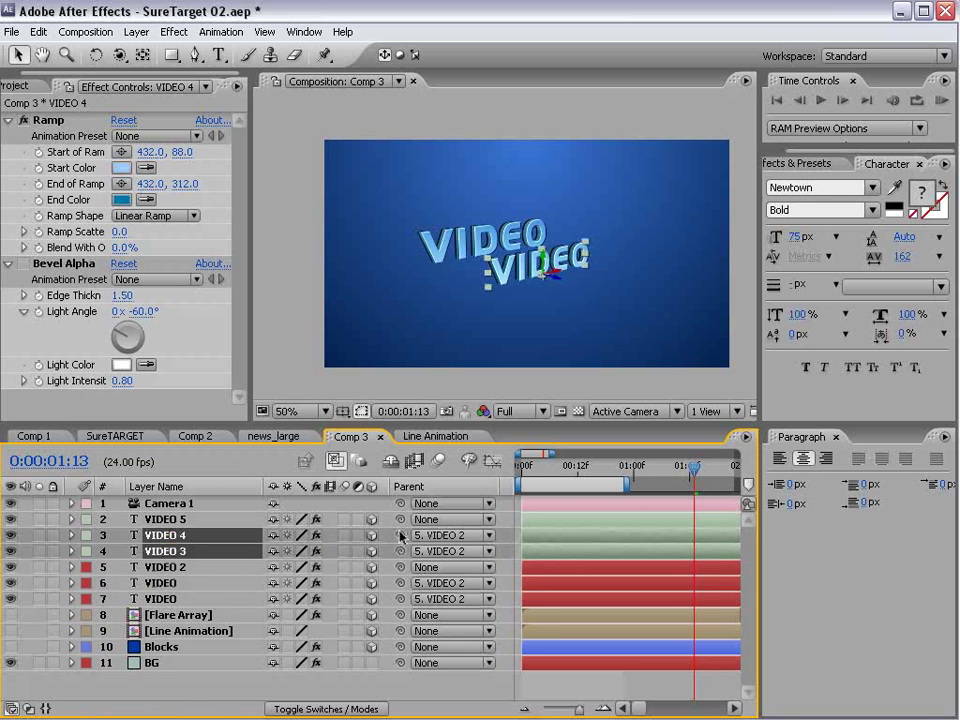
left_click_drag(400, 535, 200, 519)
left_click(165, 519)
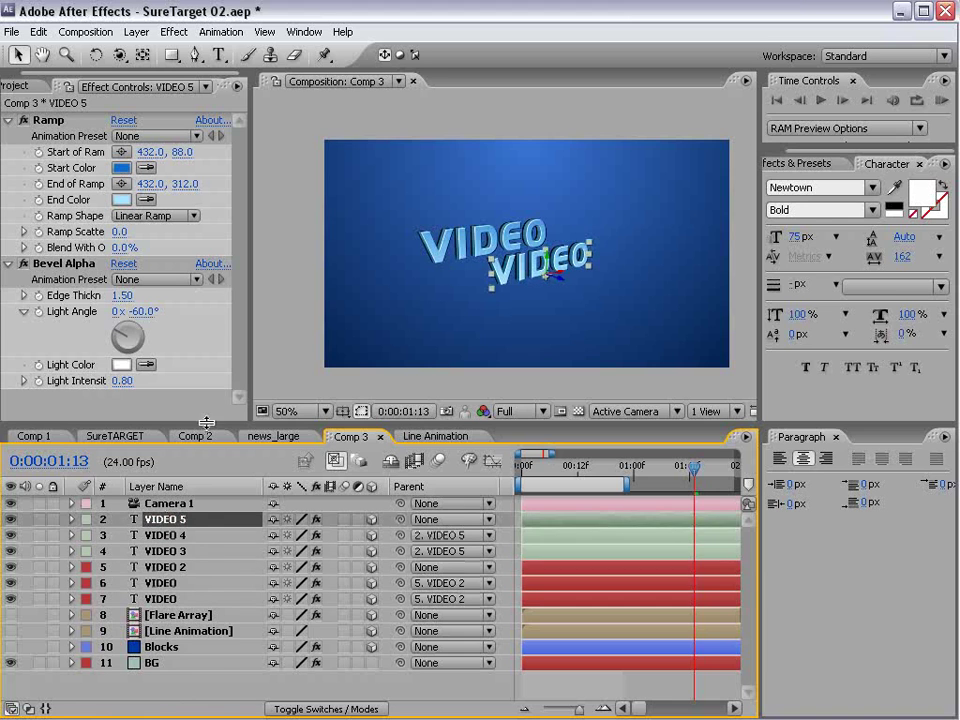
Step: Enlarge the timeline area and reveal the Source Text expressions of the VIDEO 4 and VIDEO 3 layers
left_click_drag(206, 422, 200, 335)
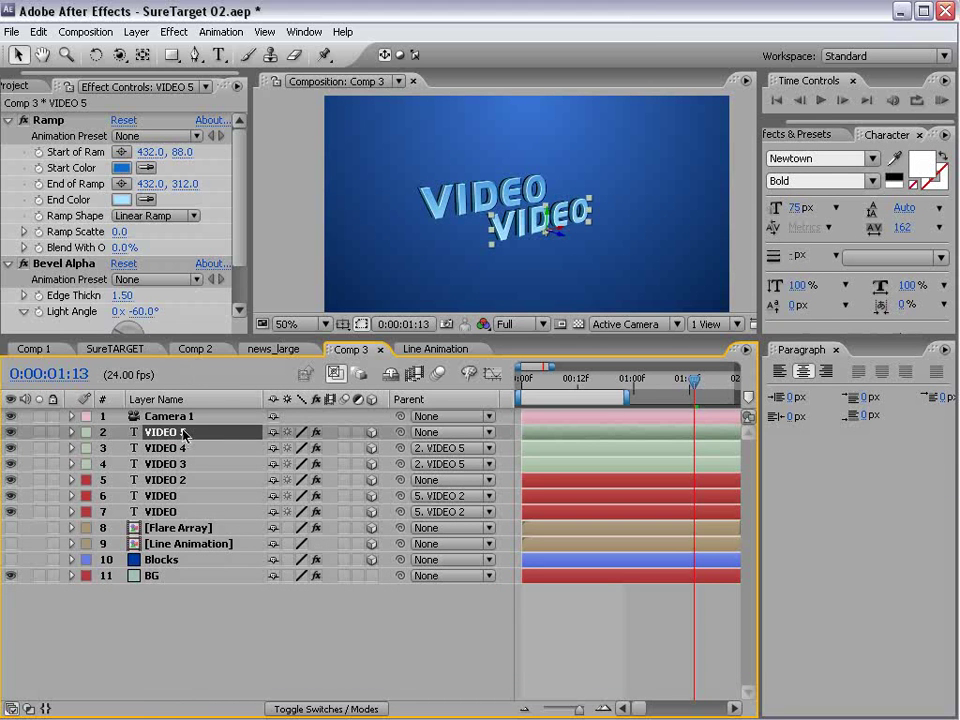
left_click(152, 449)
left_click(152, 464, "shift")
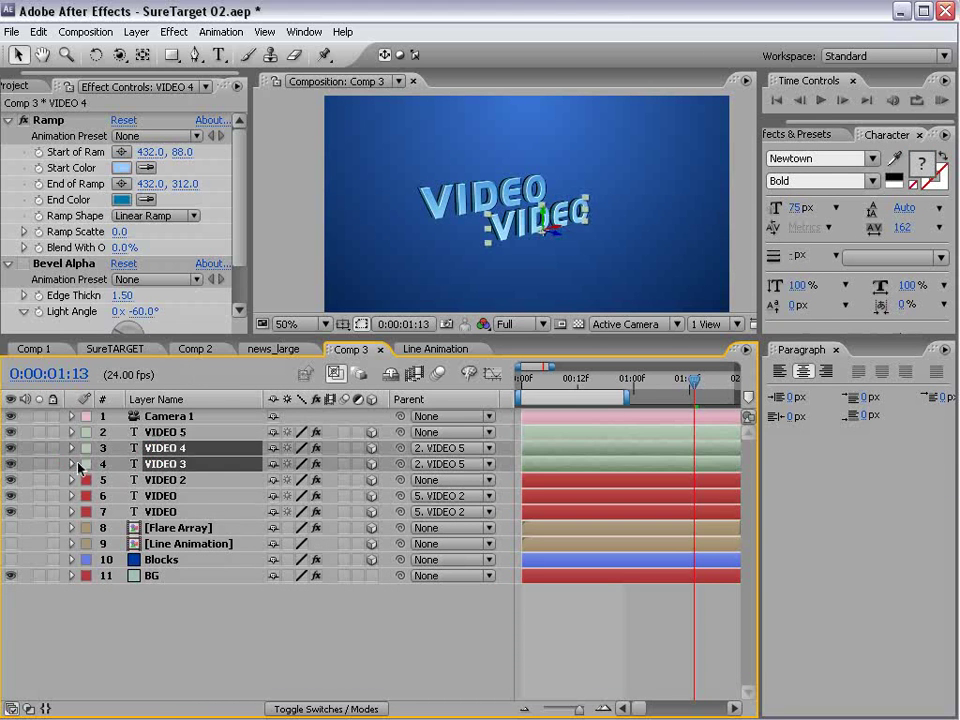
left_click(73, 465)
left_click_drag(130, 338, 130, 238)
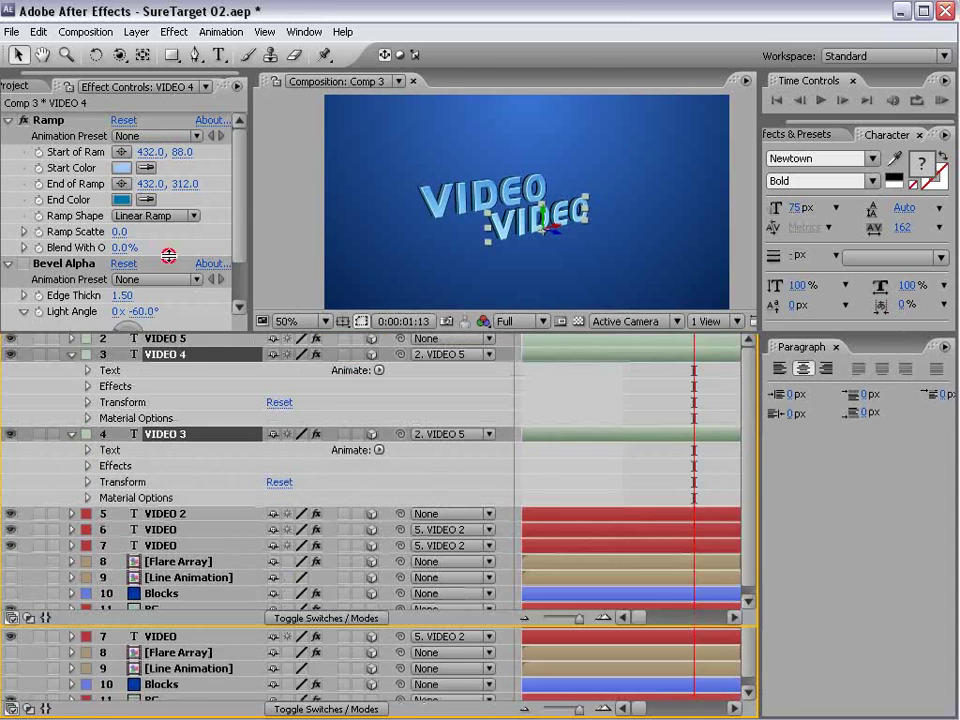
left_click(150, 331)
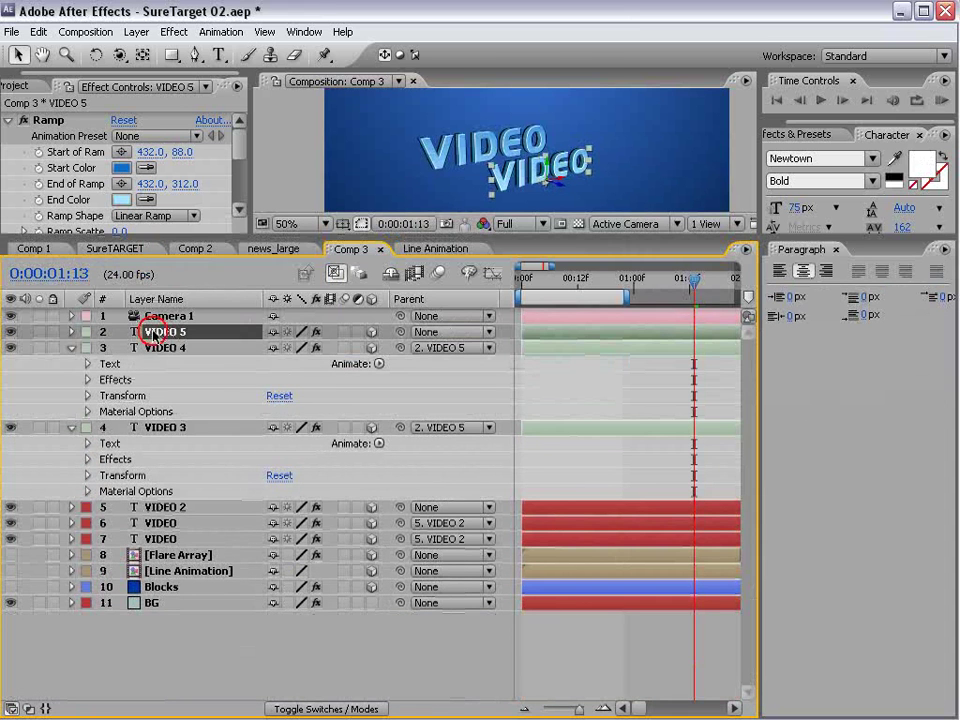
left_click(87, 364)
left_click(87, 491)
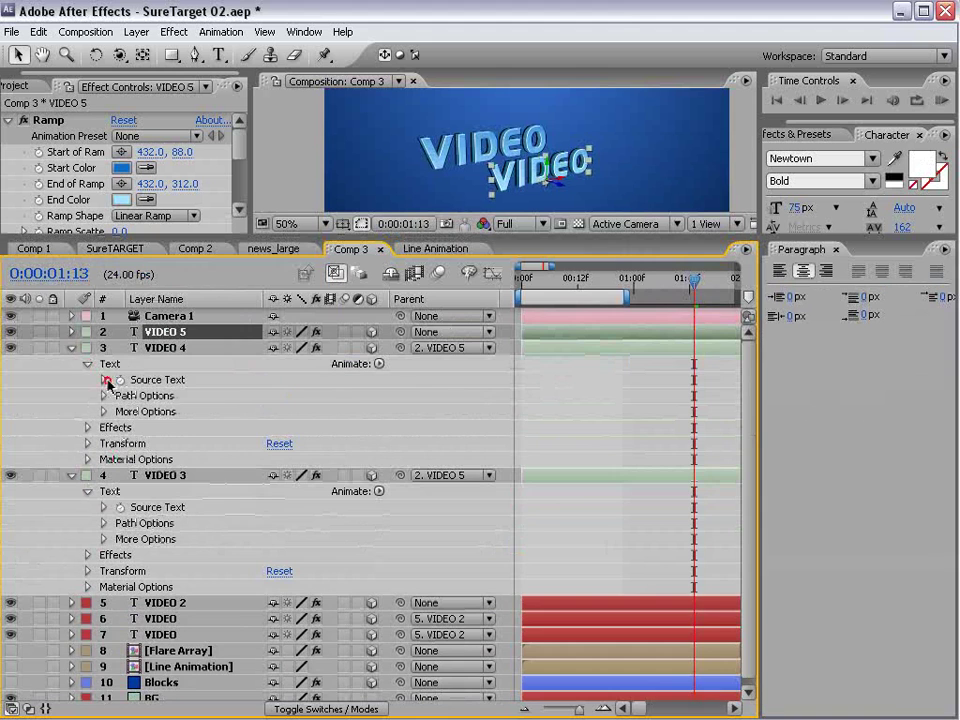
left_click(104, 380)
left_click(104, 523)
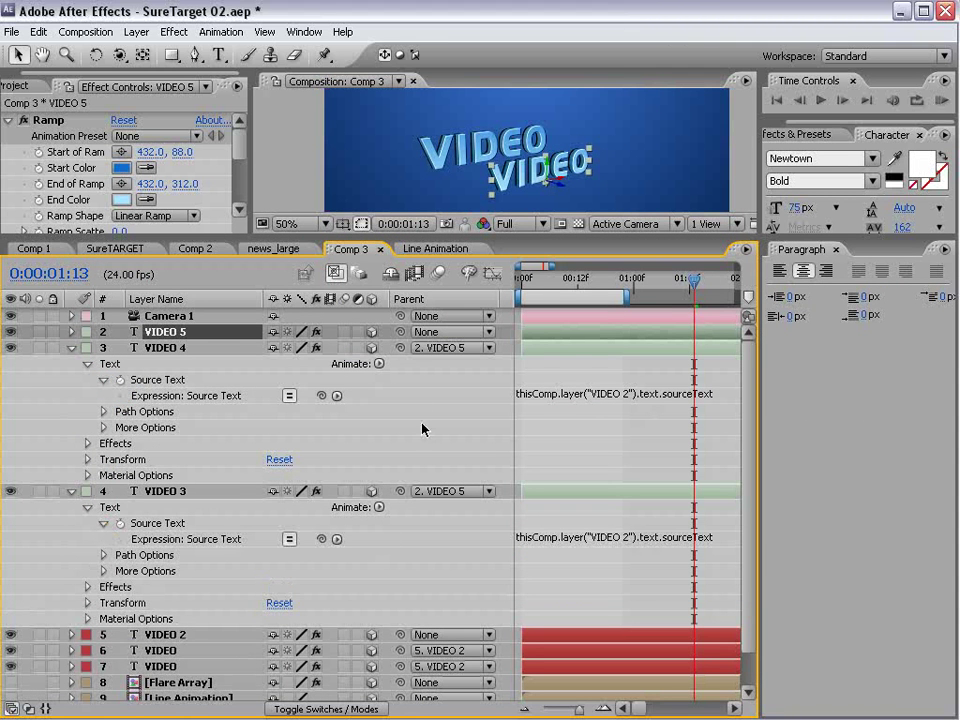
Step: Change the Source Text expressions of VIDEO 4 and VIDEO 3 to reference layer "VIDEO 5", and collapse both layers
left_click(612, 396)
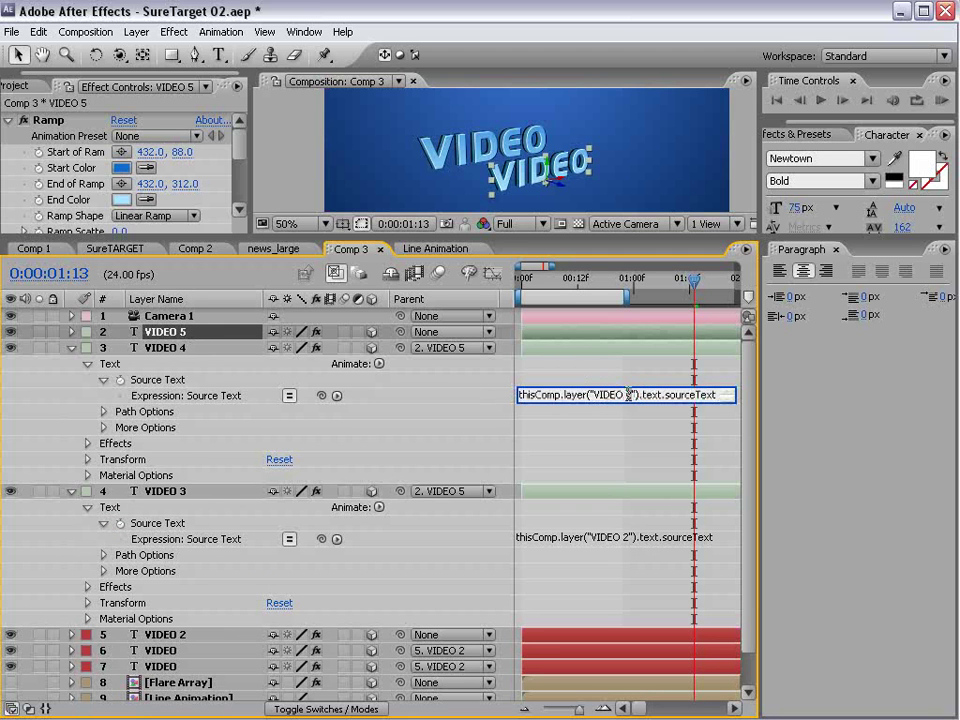
left_click(626, 538)
key("BackSpace")
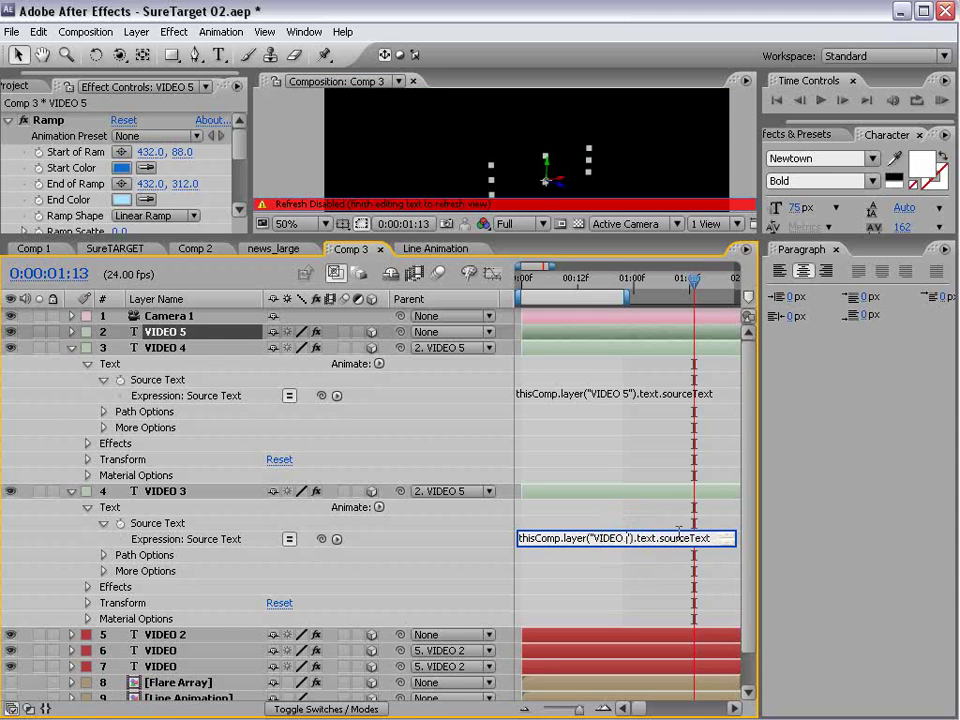
type("5")
left_click(11, 376)
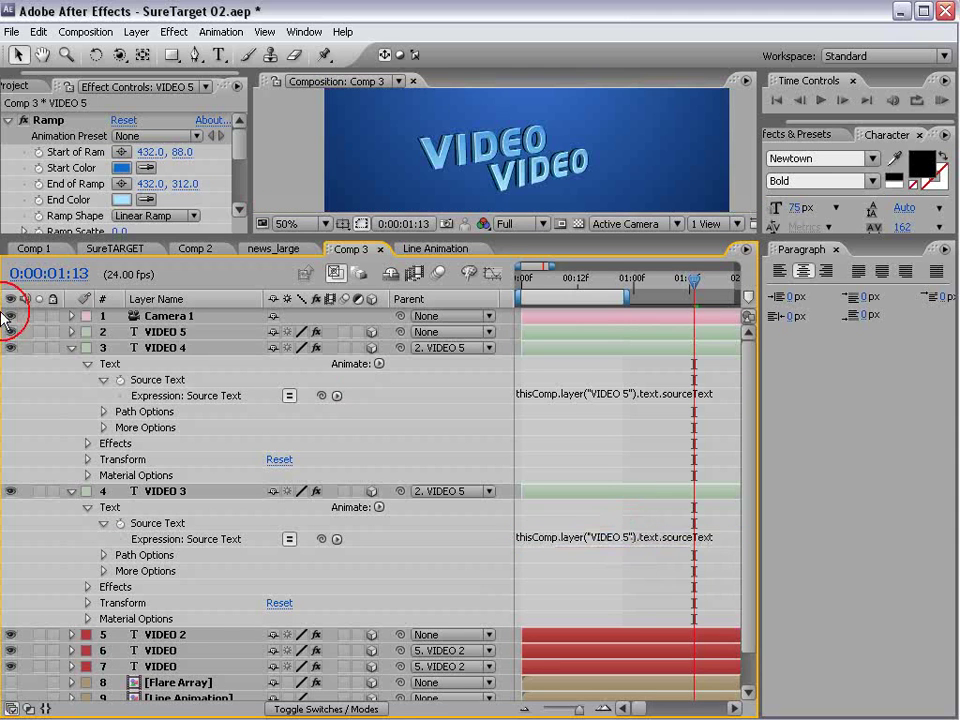
left_click(71, 347)
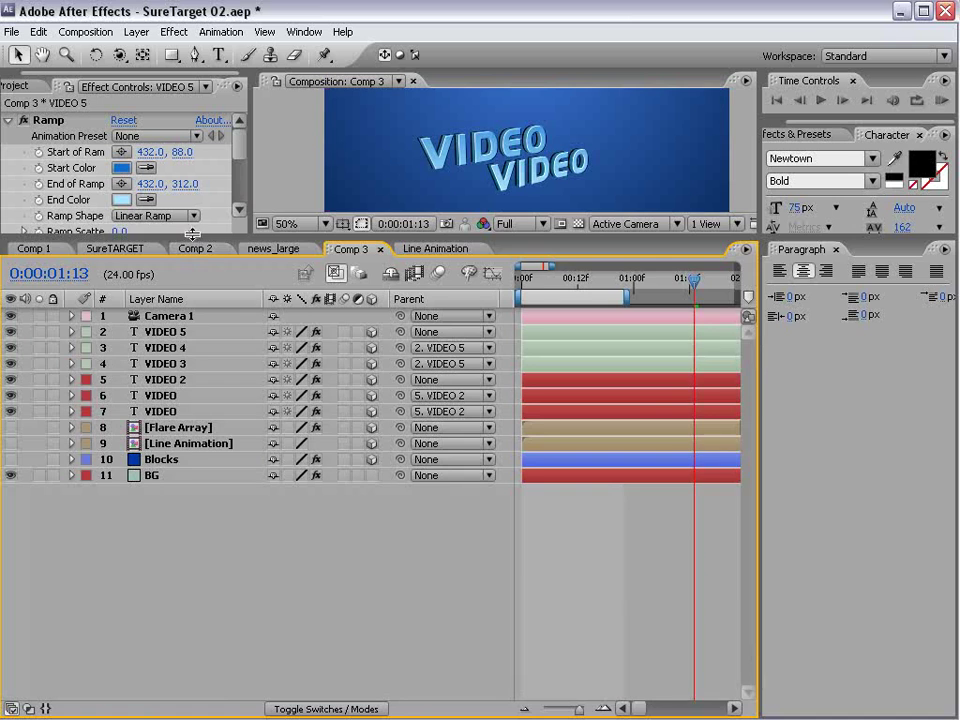
Step: Shrink the timeline area and replace the VIDEO 5 layer's text with COPILOT
left_click_drag(195, 240, 195, 373)
left_click(170, 466)
key("ctrl+t")
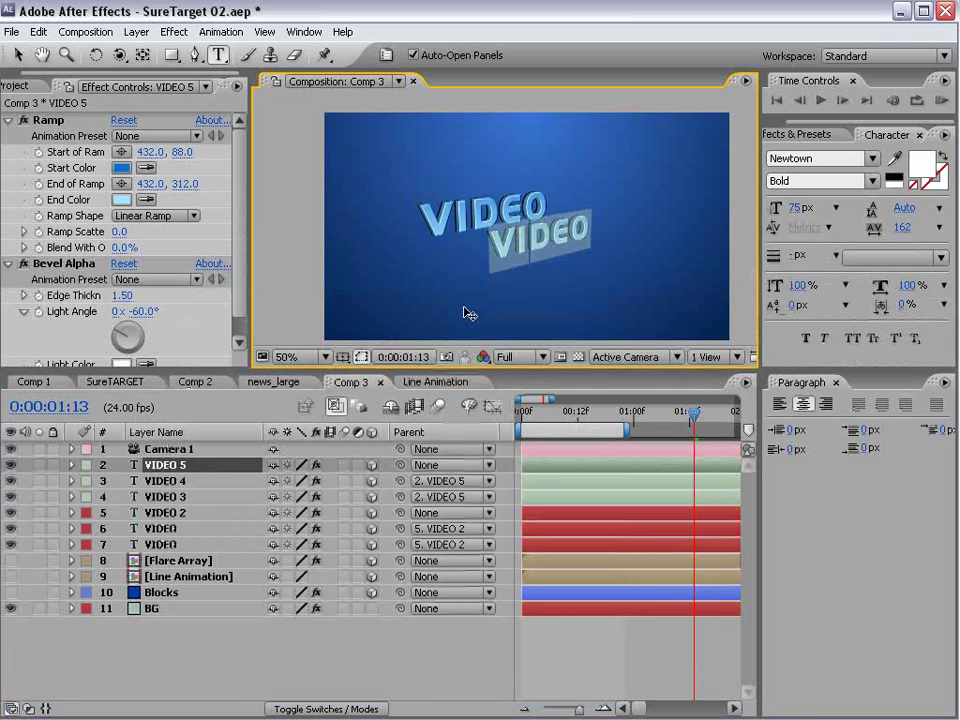
type("COPILOT")
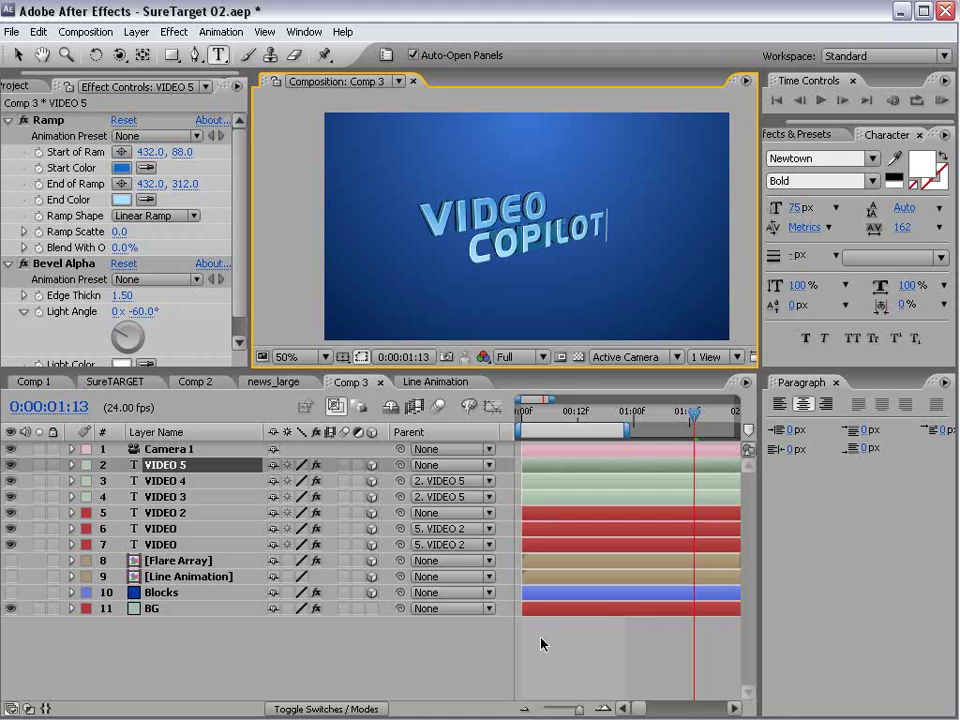
left_click(564, 454)
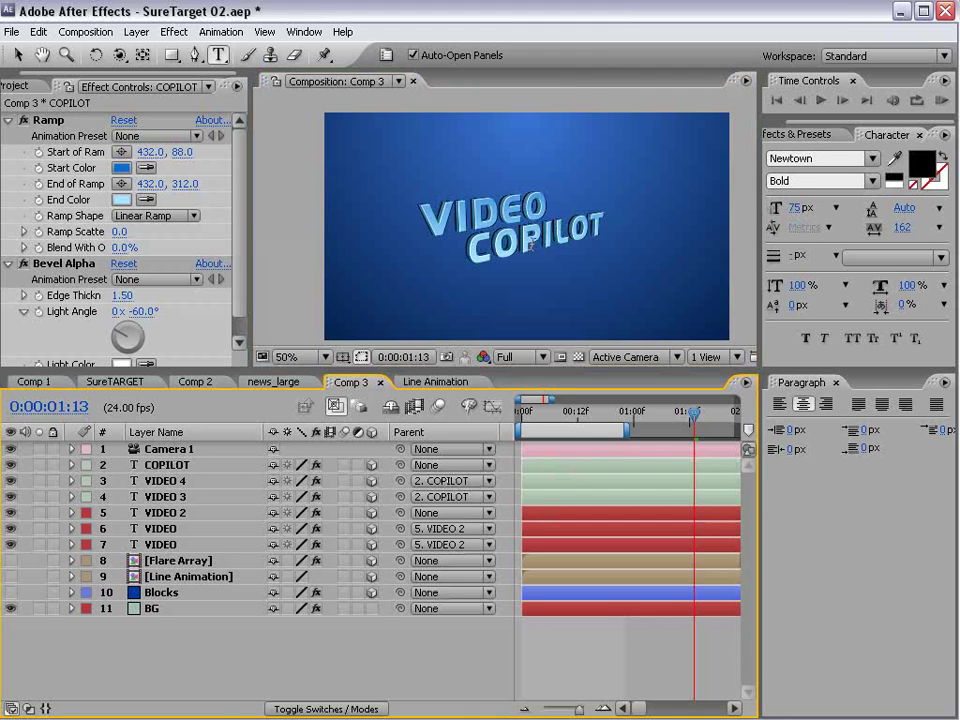
Step: Set the COPILOT layer's Ramp start color to a light gray and its end color to gray 7E7E7E
scroll(510, 248, "up", 2)
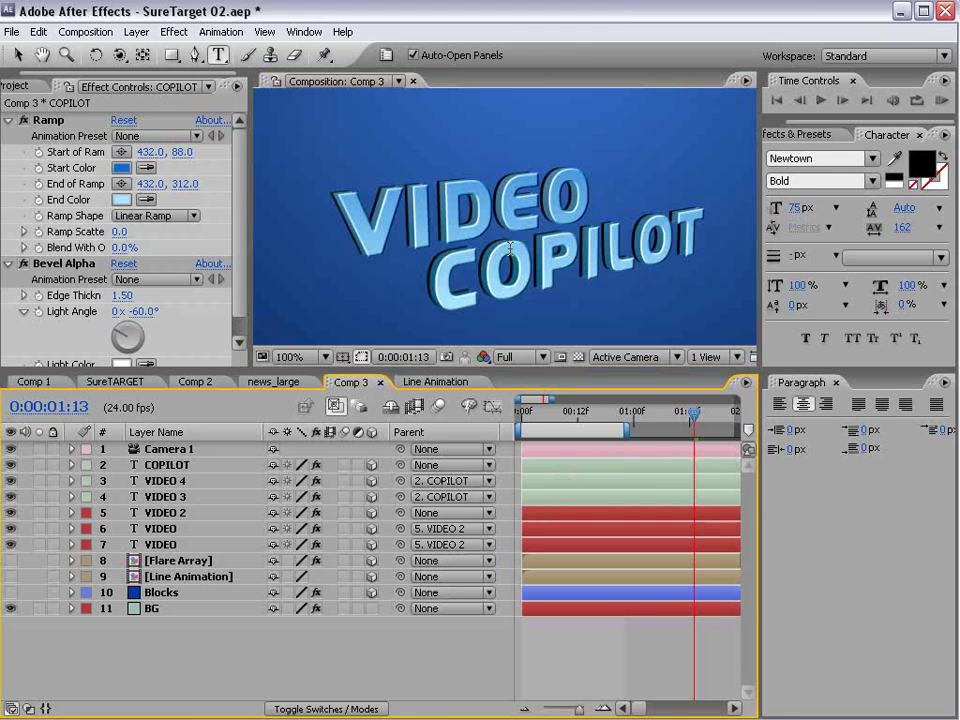
left_click(162, 462)
left_click(121, 168)
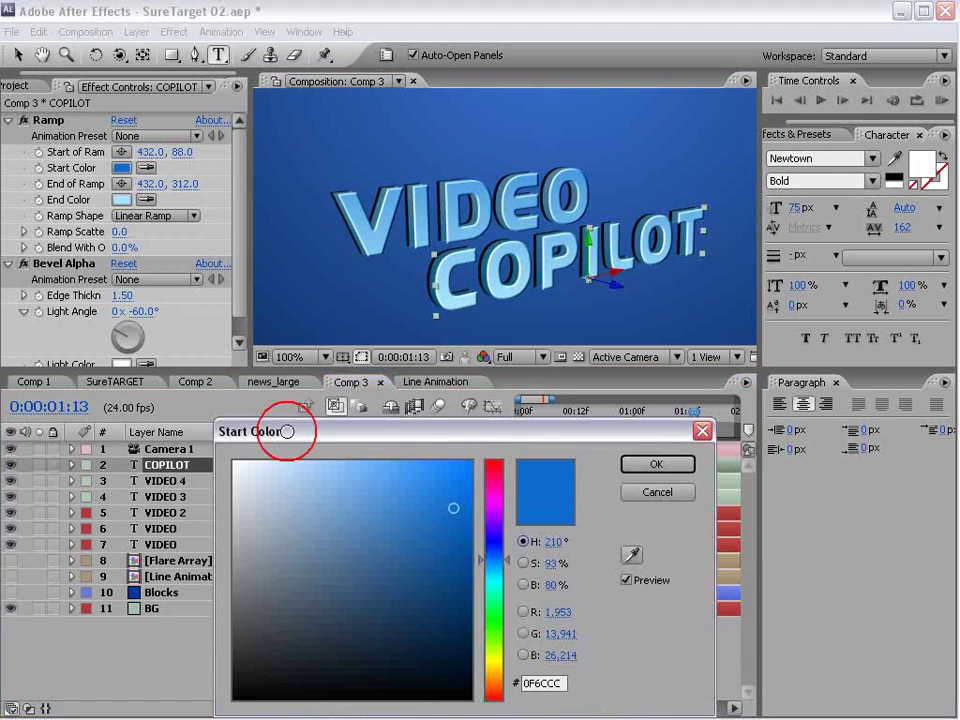
left_click_drag(356, 516, 233, 533)
left_click(656, 465)
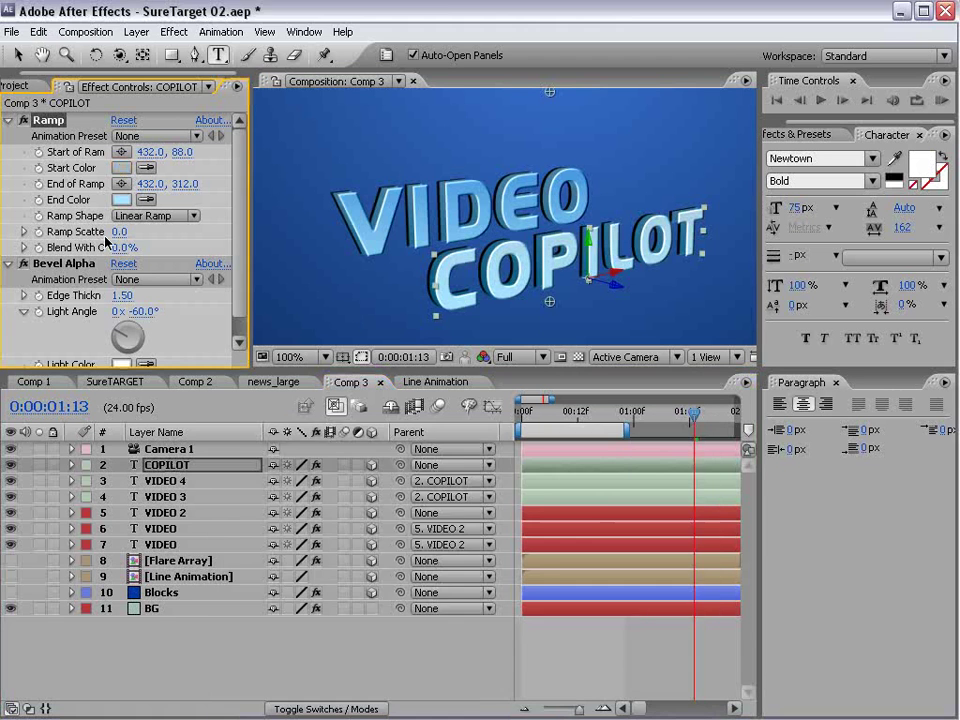
left_click(121, 200)
left_click(229, 608)
left_click_drag(229, 608, 227, 581)
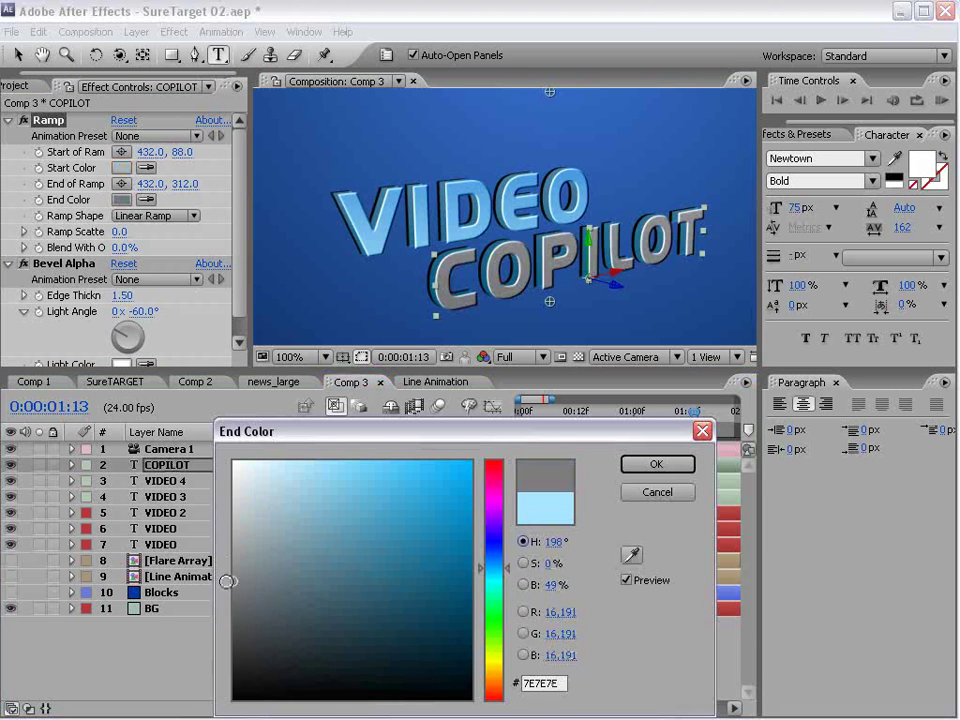
left_click(636, 458)
Step: Move the COPILOT ramp's end point down to 432, 348 and its start point down to 432, 171
key("v")
left_click_drag(550, 300, 550, 335)
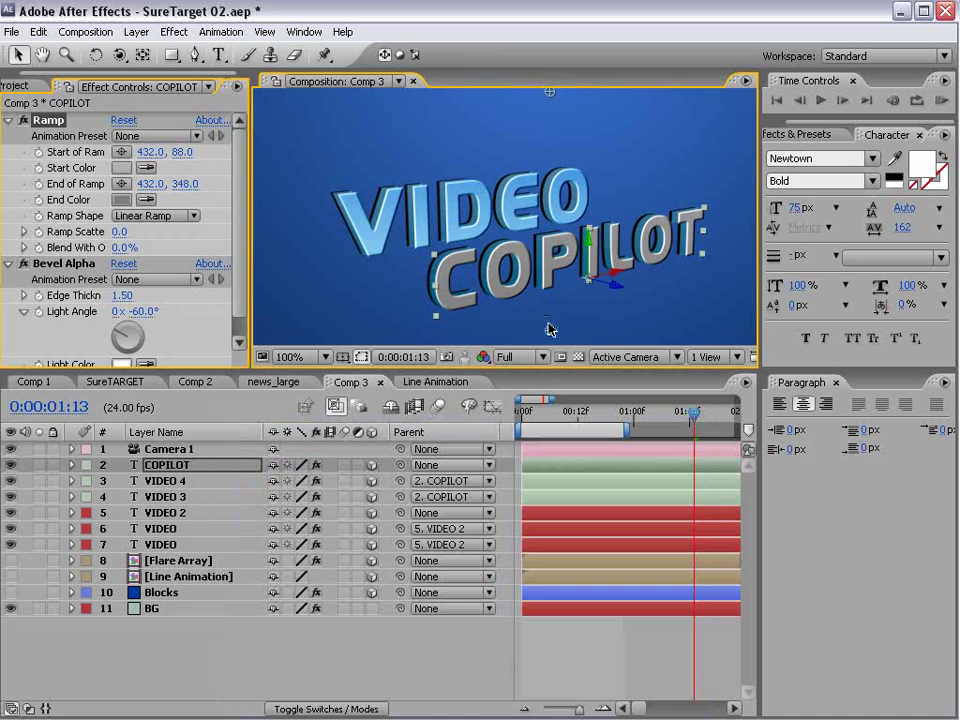
left_click_drag(551, 92, 545, 173)
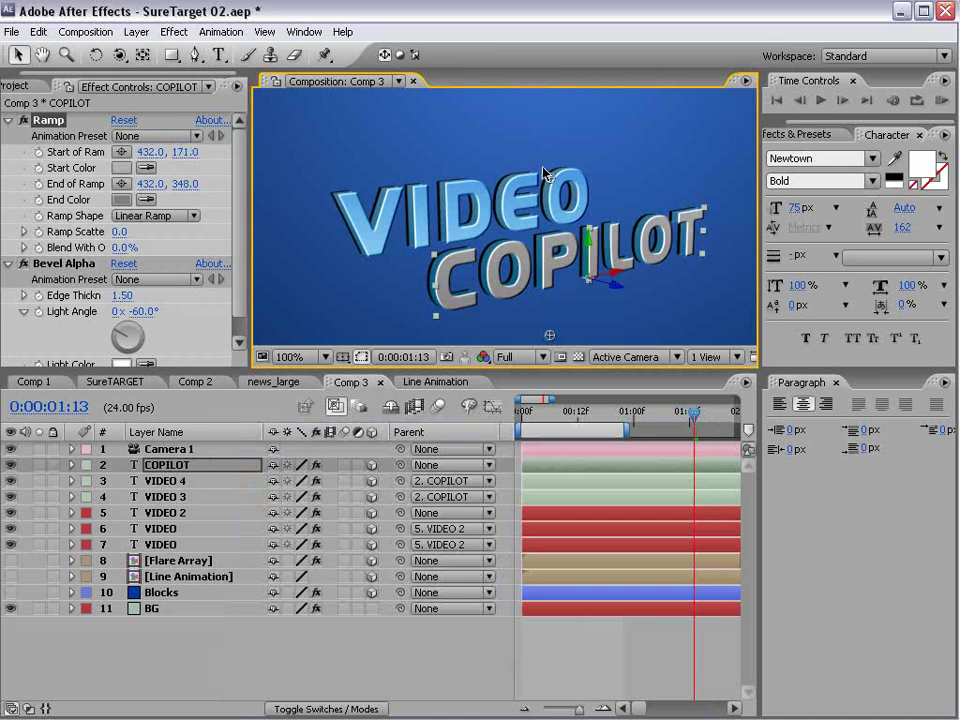
Step: Set the COPILOT layer's Ramp start color to bluish white D2D6DF and its end color to warm gray A39797
left_click(122, 168)
left_click_drag(236, 566, 203, 485)
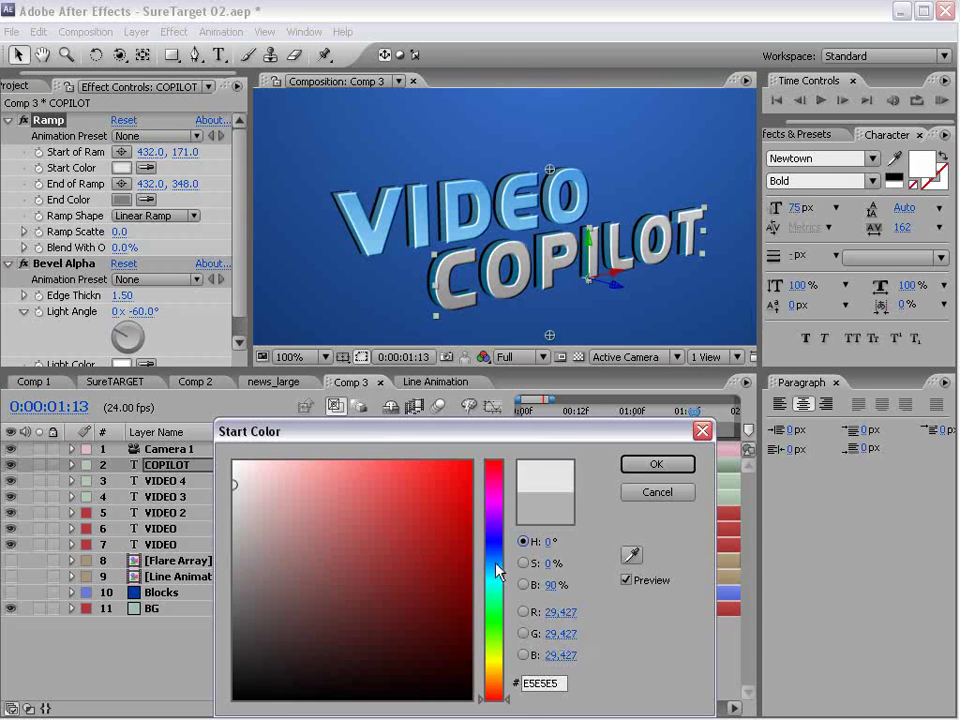
left_click_drag(245, 490, 247, 490)
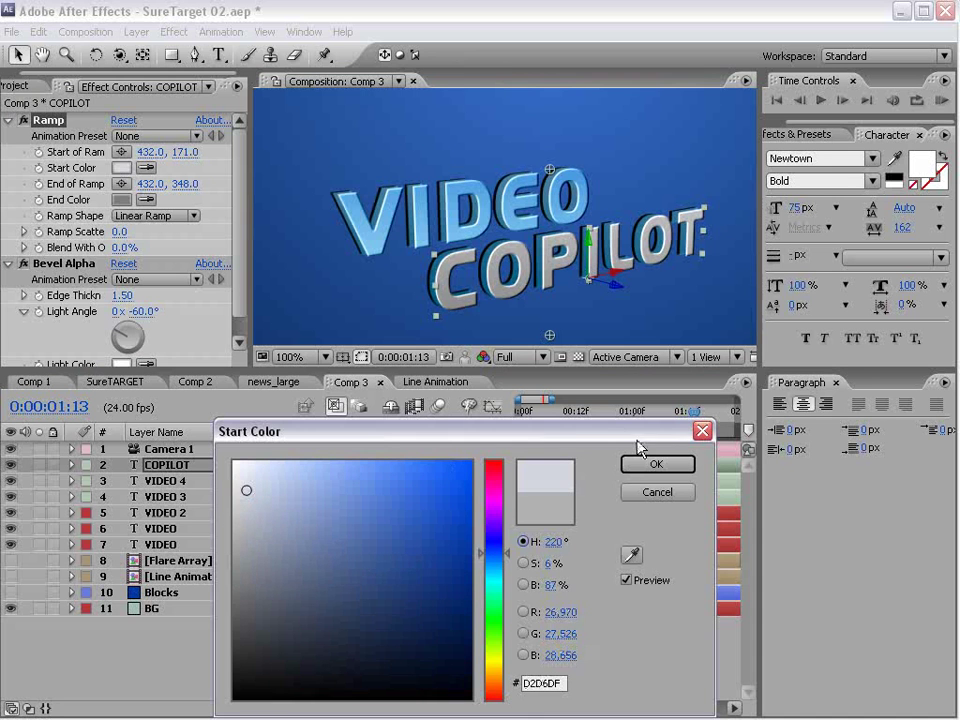
left_click(652, 463)
left_click(122, 199)
left_click(237, 528)
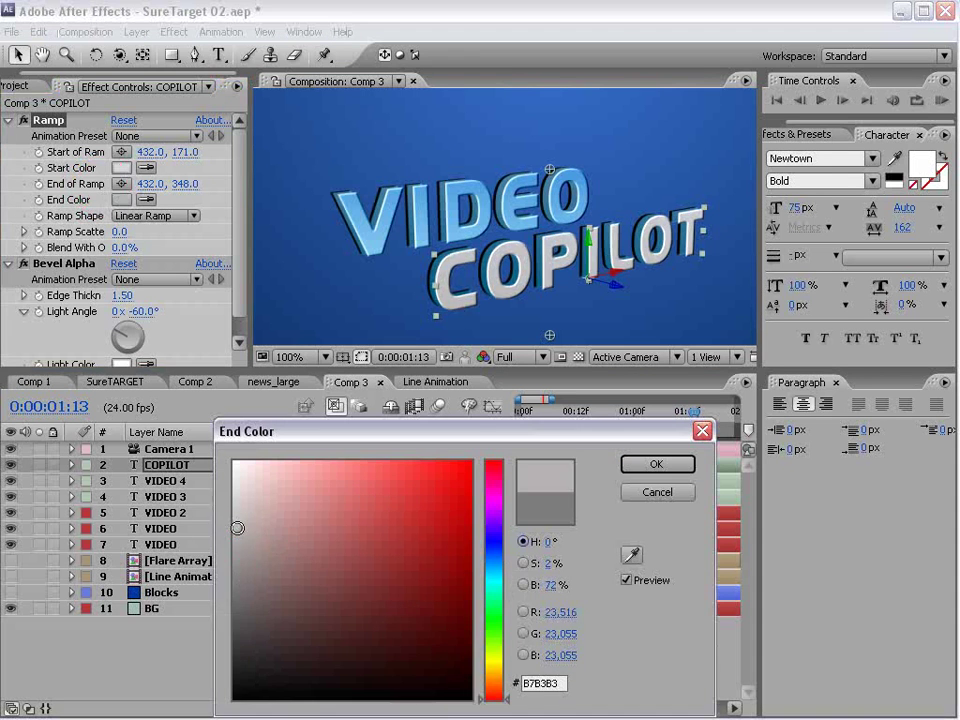
left_click_drag(237, 528, 248, 547)
left_click(628, 464)
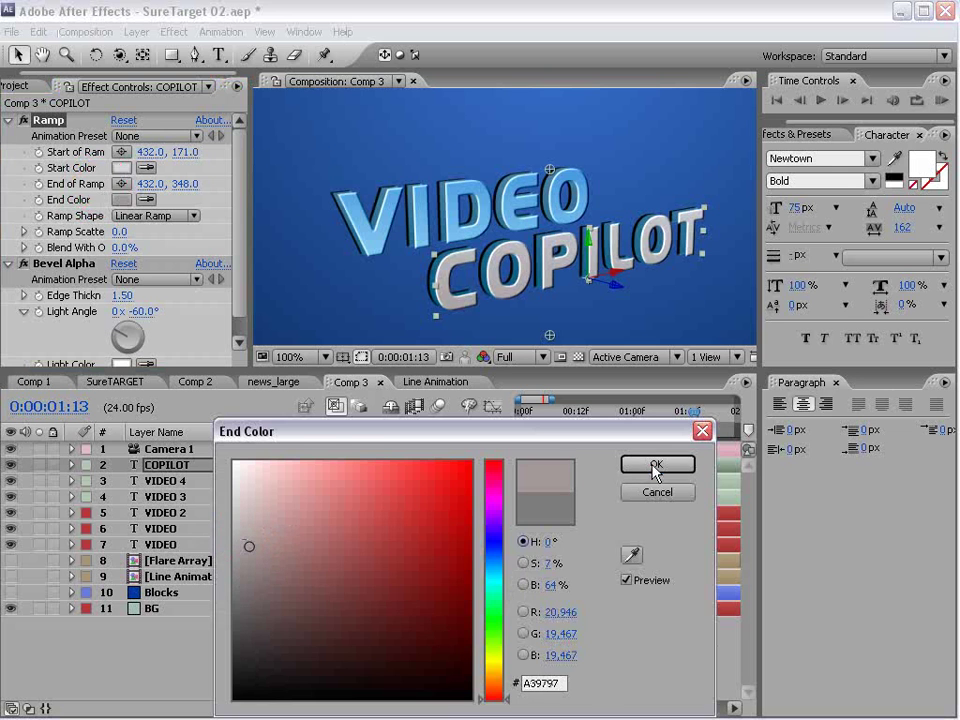
Step: Set the VIDEO 4 layer's Ramp start color to a pale grayish blue and its end color to blue 67A2DE
left_click(189, 480)
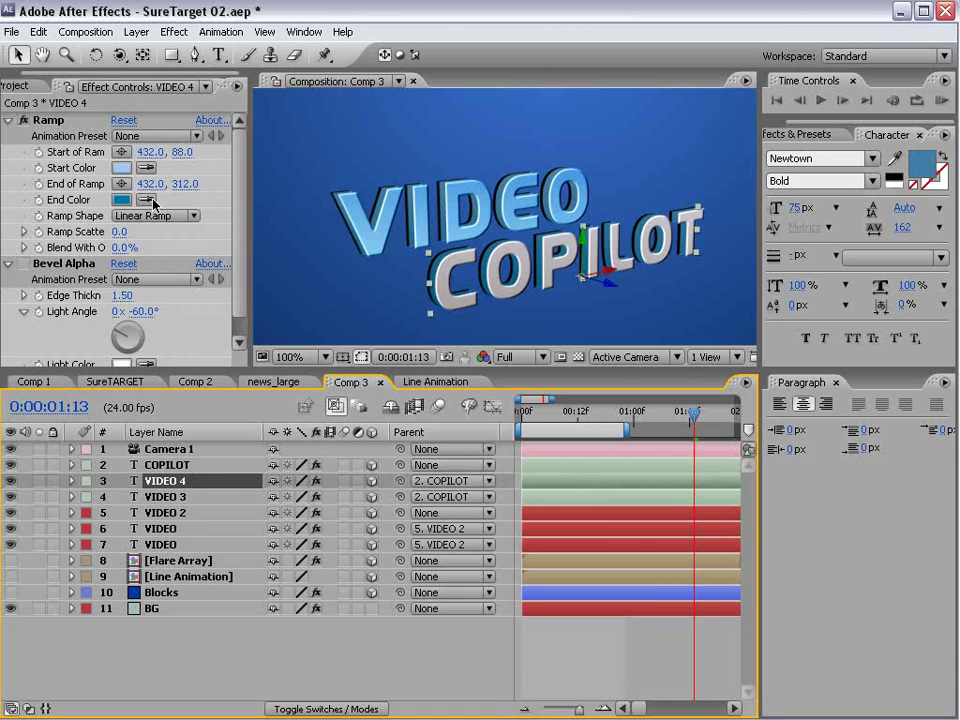
left_click(122, 168)
left_click(264, 484)
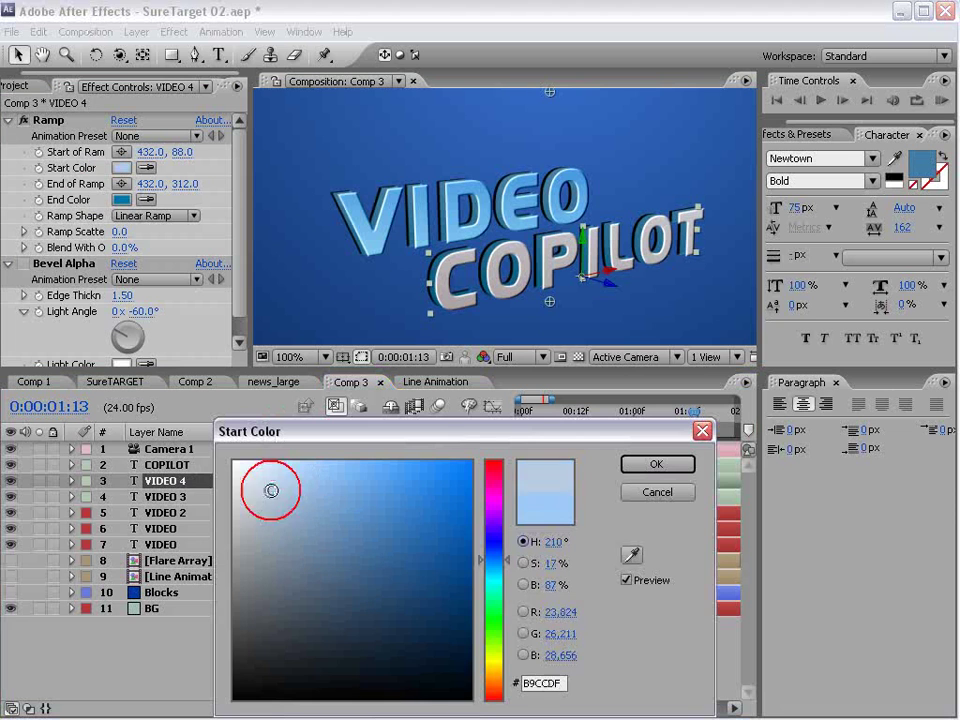
left_click(656, 464)
left_click(122, 199)
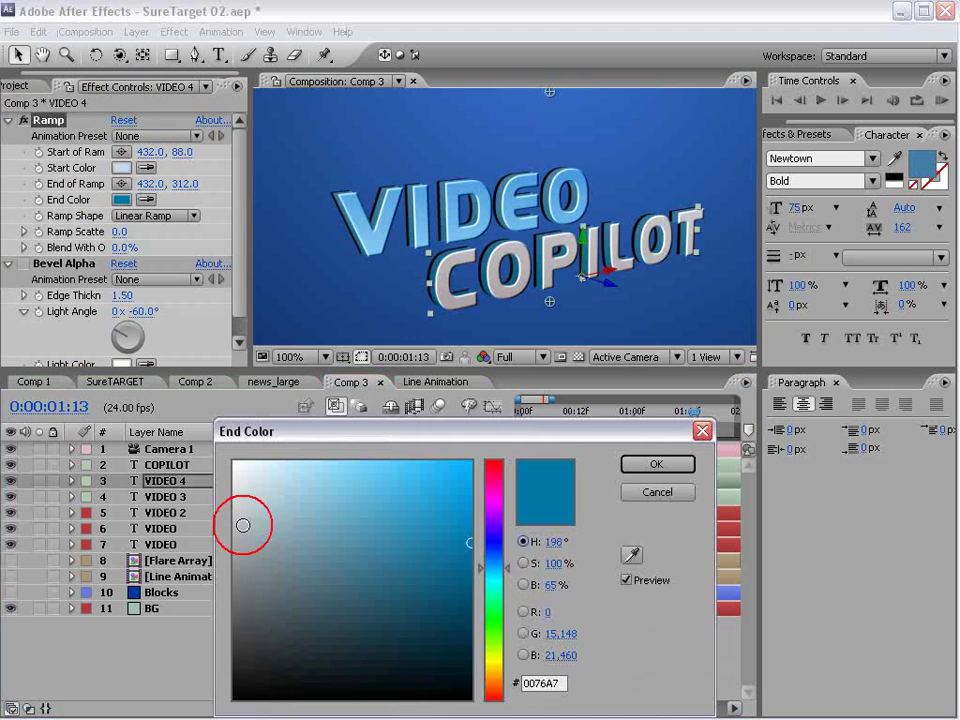
mouse_move(303, 498)
left_mouse_down()
mouse_move(321, 482)
mouse_move(338, 497)
mouse_move(361, 491)
left_mouse_up()
mouse_move(499, 570)
left_mouse_down()
mouse_move(500, 555)
mouse_move(500, 567)
left_mouse_up()
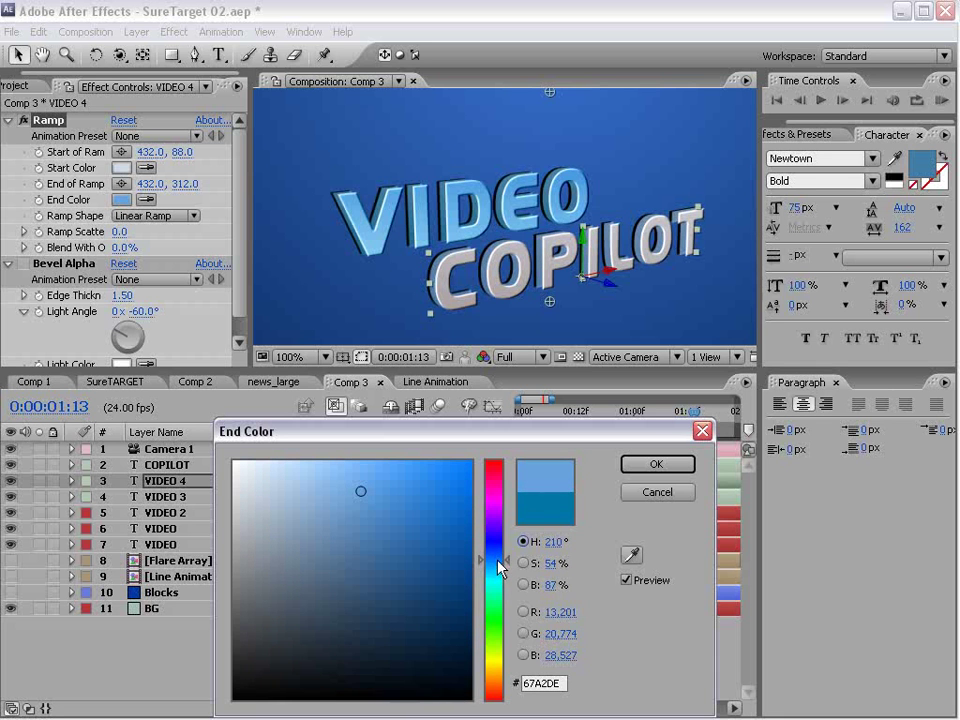
left_click(662, 465)
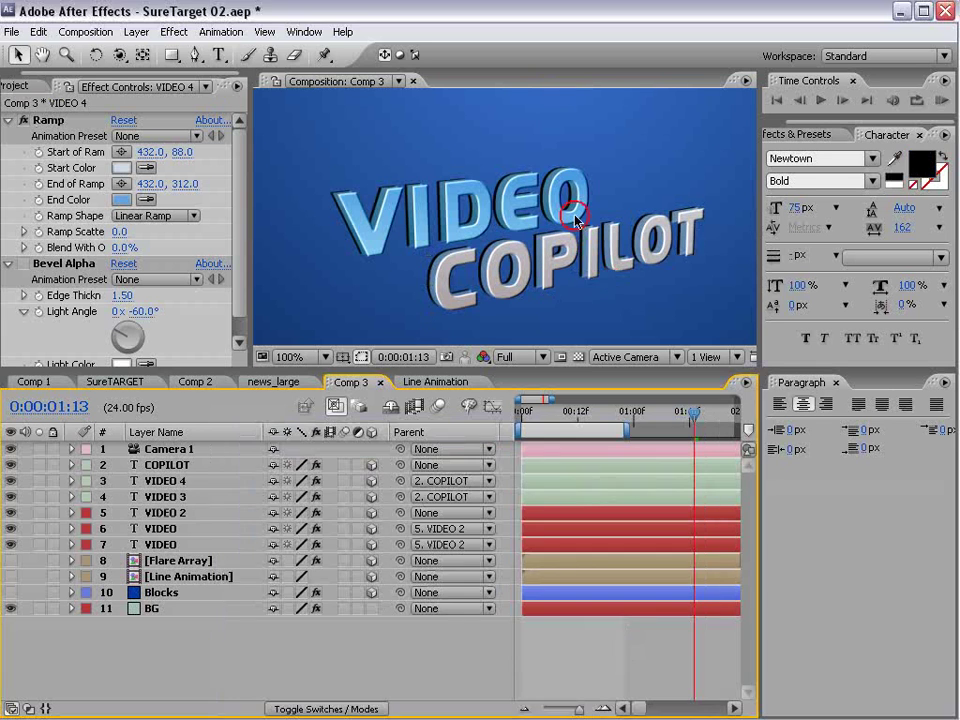
Step: Check the beveled titles up close and lock the four child text layers parented to COPILOT and VIDEO 2
scroll(578, 228, "down", 2)
scroll(538, 268, "up", 2)
scroll(452, 289, "up", 1)
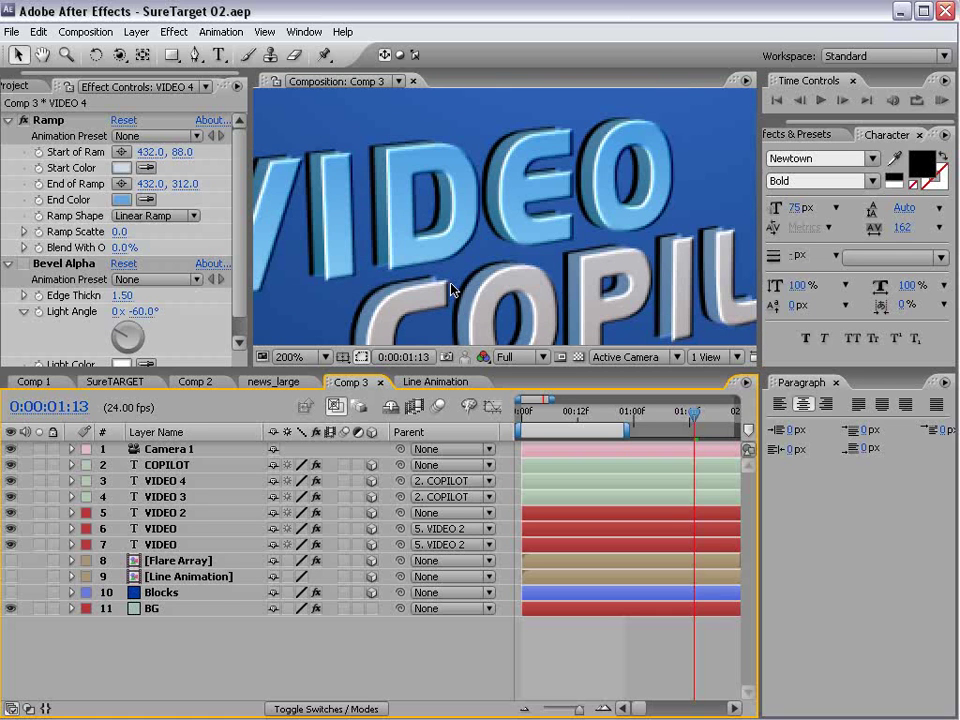
scroll(424, 300, "down", 1)
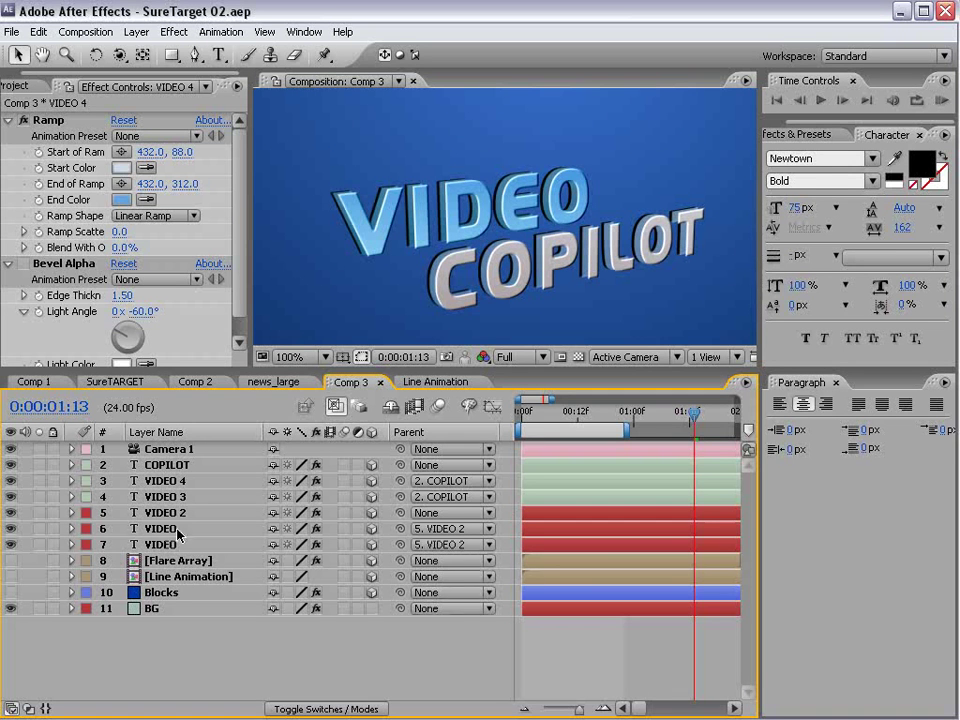
left_click_drag(53, 481, 53, 545)
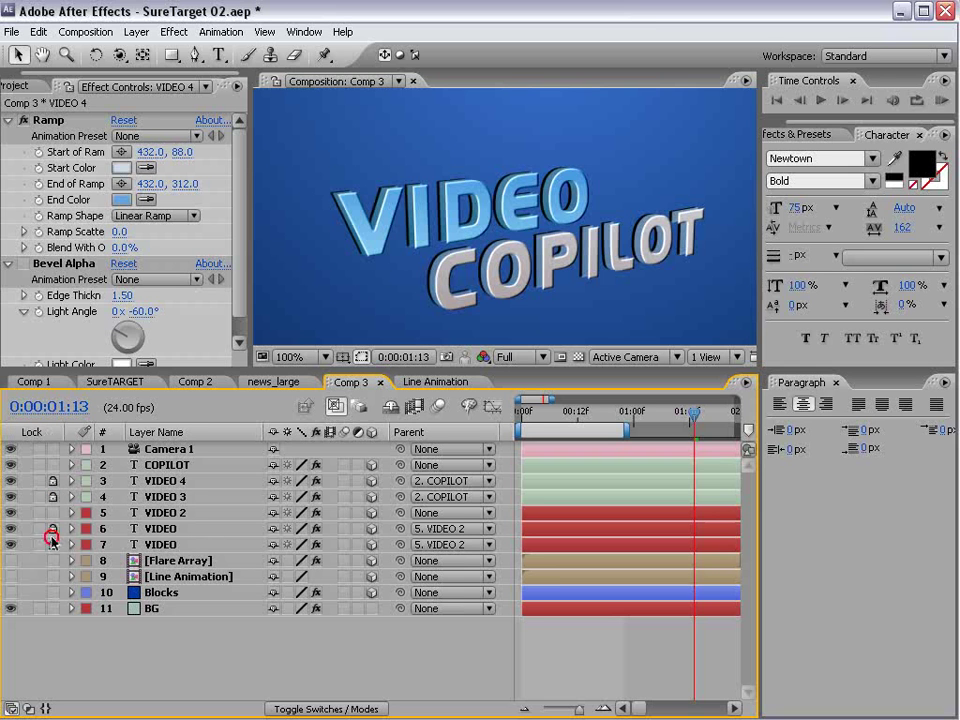
Step: Scale up the VIDEO 2 title in the composition view so that VIDEO is larger than COPILOT
left_click(173, 513)
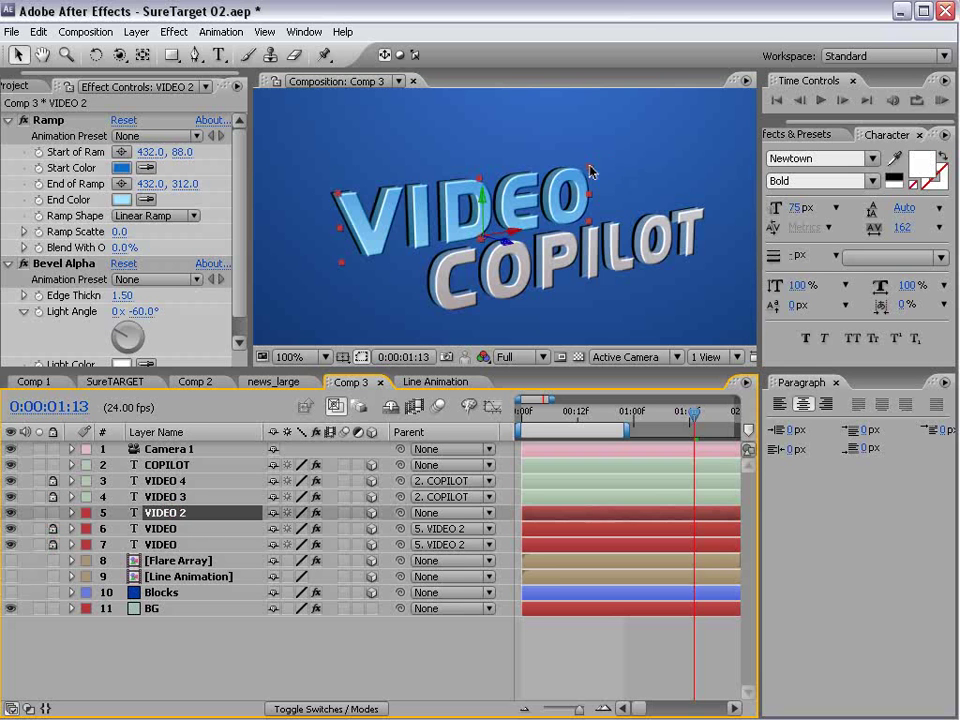
scroll(610, 174, "up", 1)
scroll(503, 225, "down", 3)
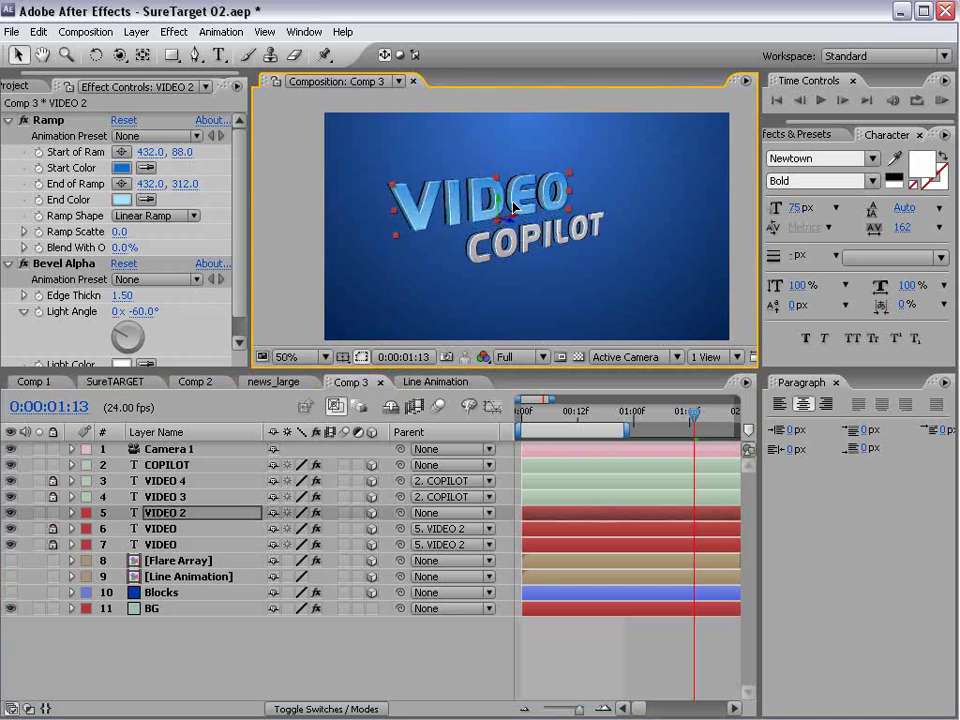
left_click(601, 309)
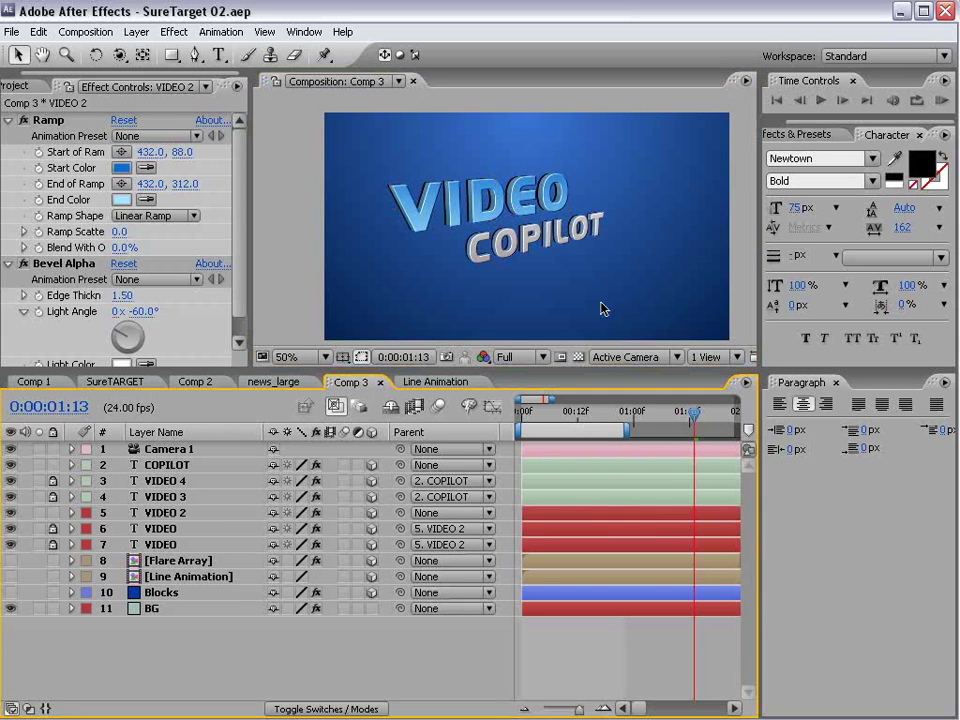
Step: Move the COPILOT and VIDEO 2 titles together so they sit nearer the middle of the composition
left_click(166, 465)
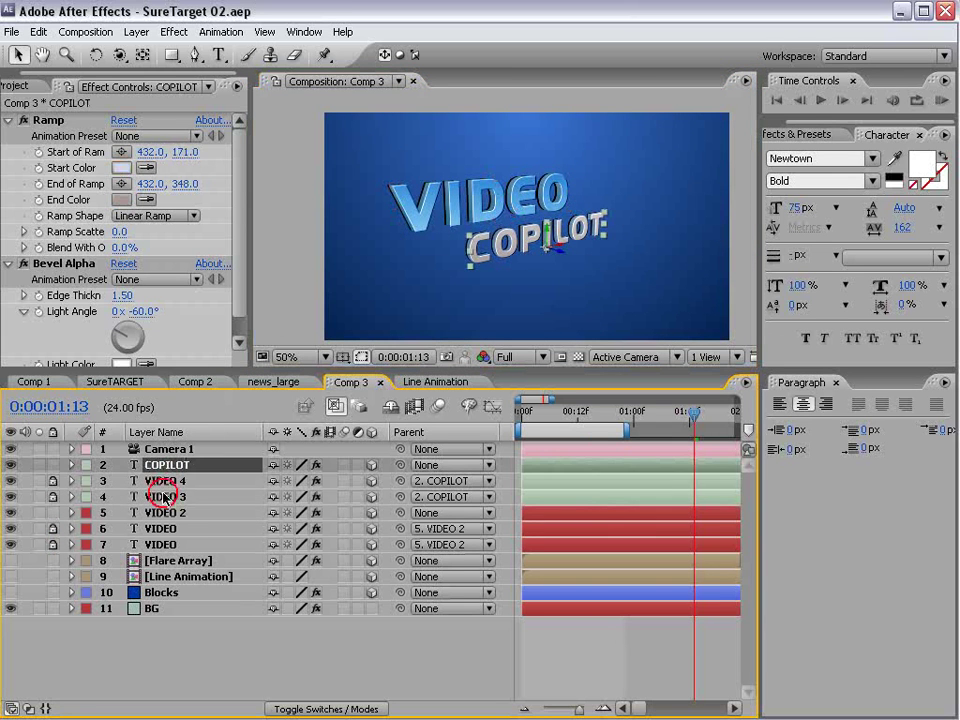
left_click(165, 513, "ctrl")
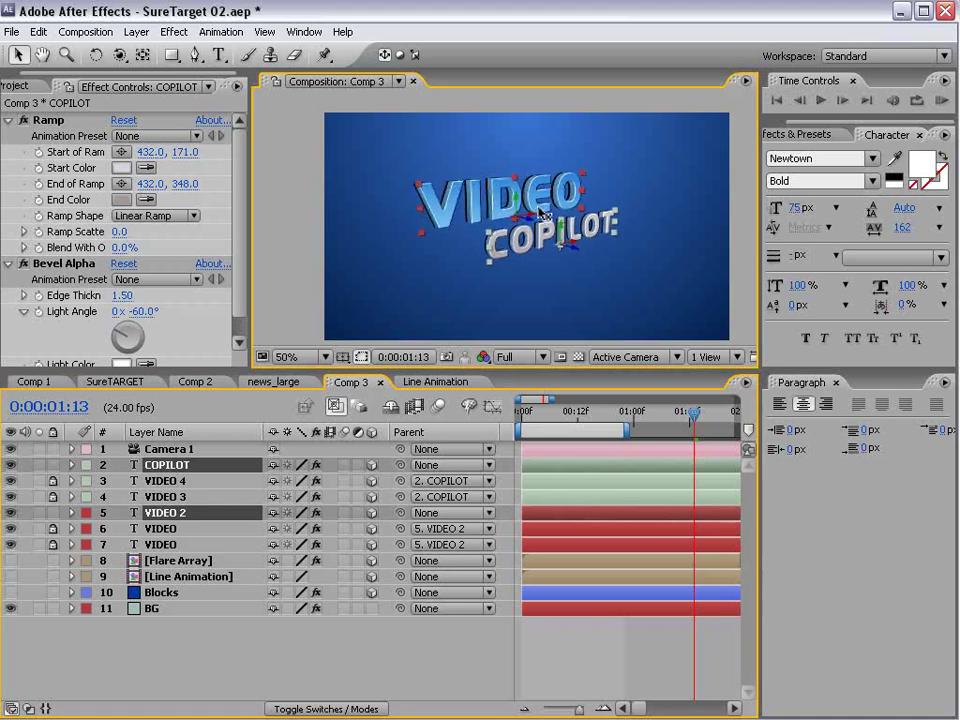
left_click_drag(513, 220, 533, 214)
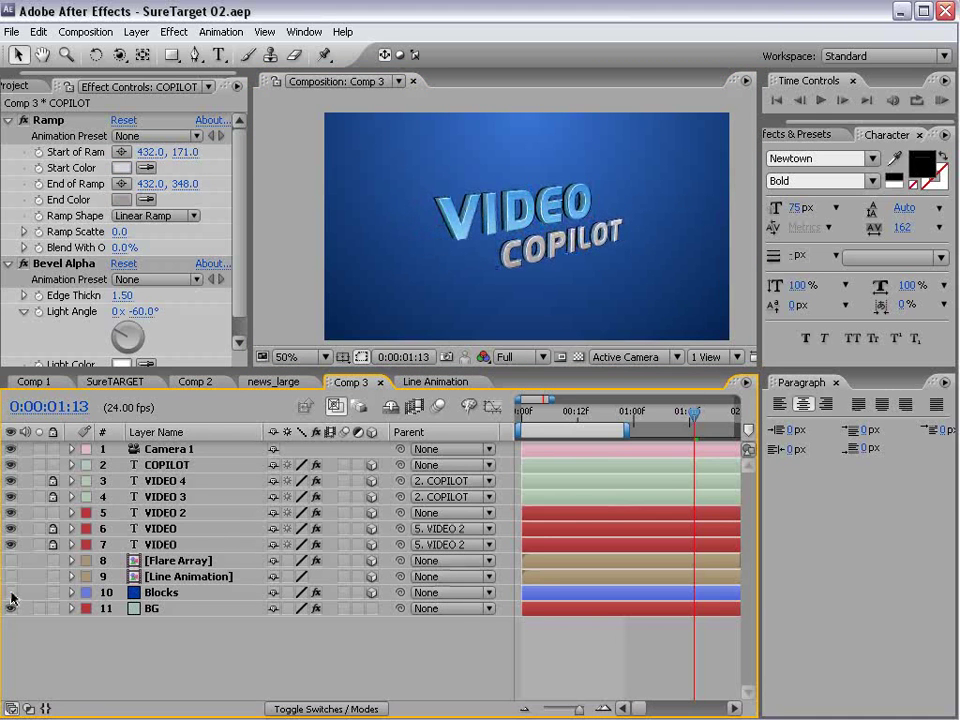
Step: Turn on the Blocks layer, turn off Camera 1 and solo Blocks to show its grid flat and alone
left_click(11, 593)
left_click(176, 594)
key("F4")
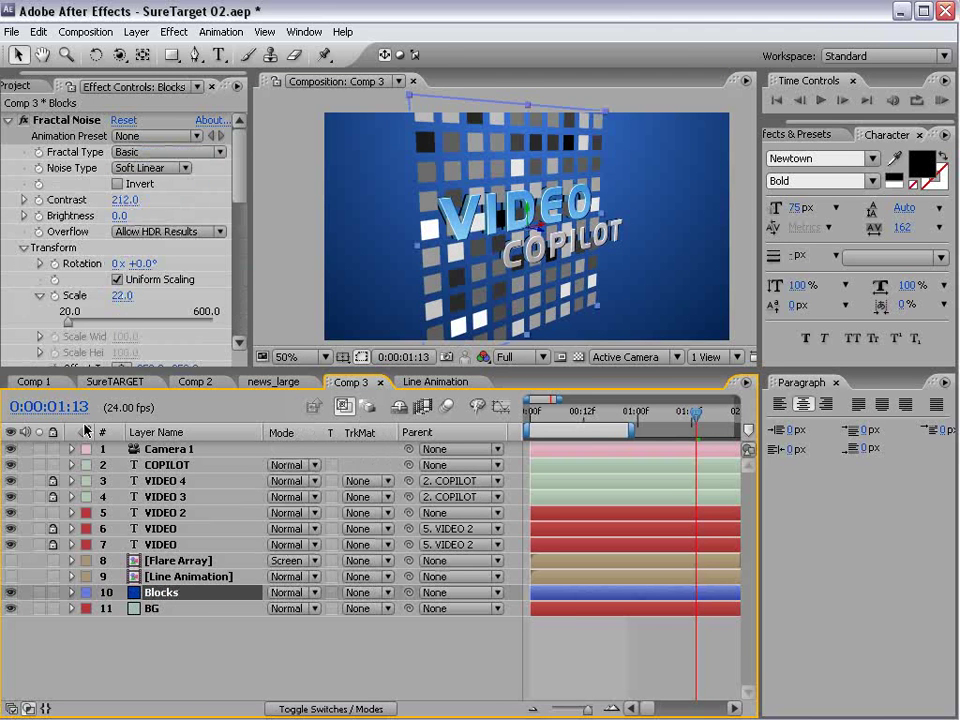
left_click(11, 449)
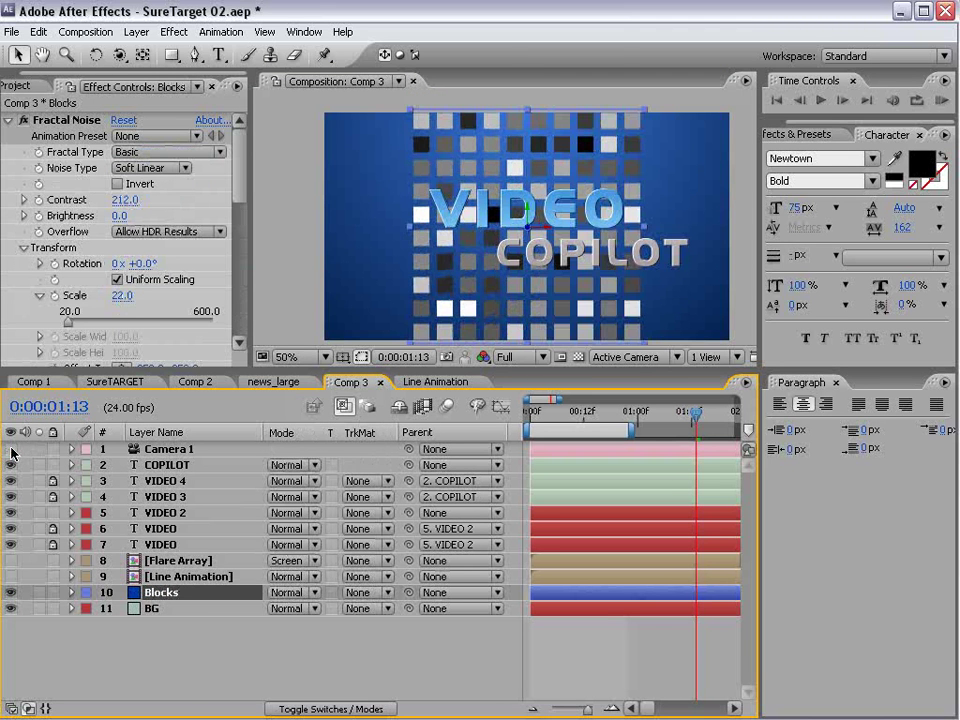
left_click(39, 594)
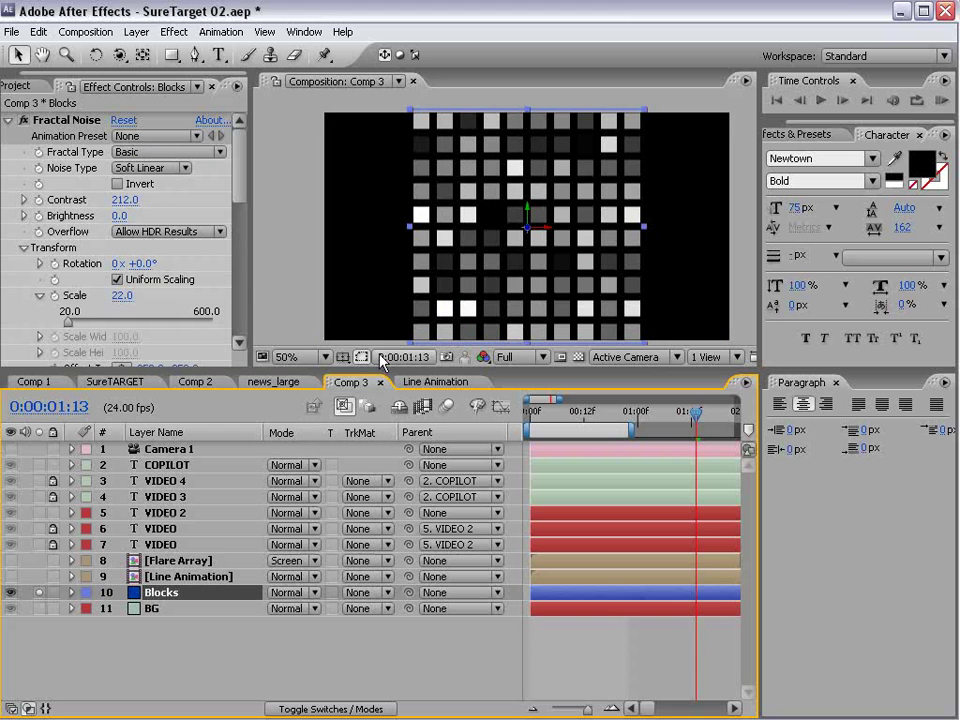
Step: Draw a closed, stair-stepped Pen mask on the Blocks layer along the gaps between squares, cutting irregular notches out of the grid's edges
left_click_drag(381, 371, 381, 474)
key("period")
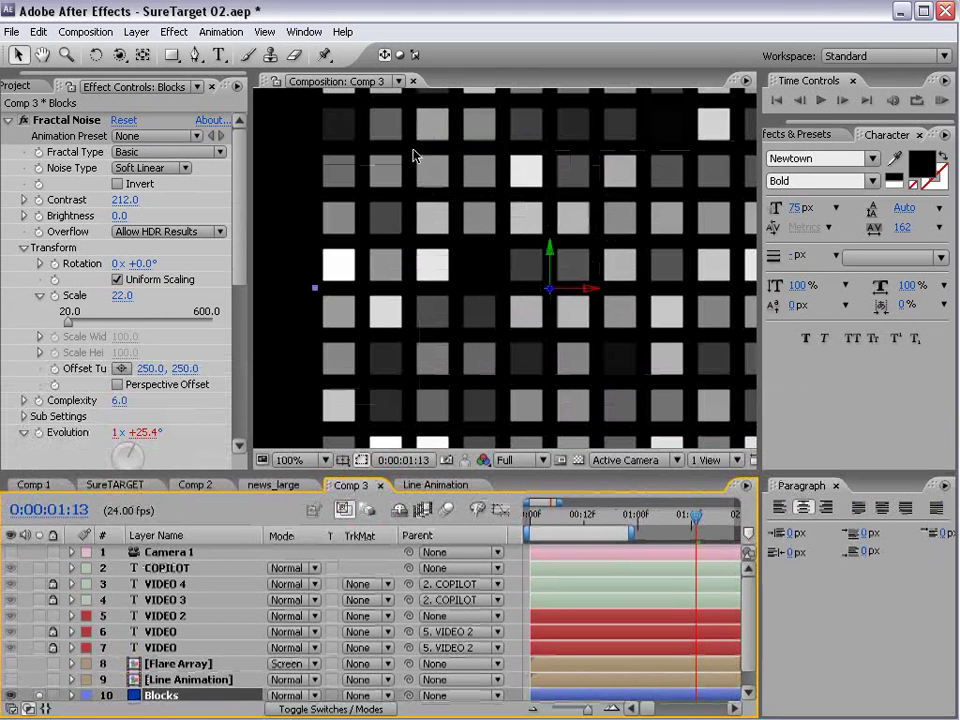
left_click(196, 55)
key("grave")
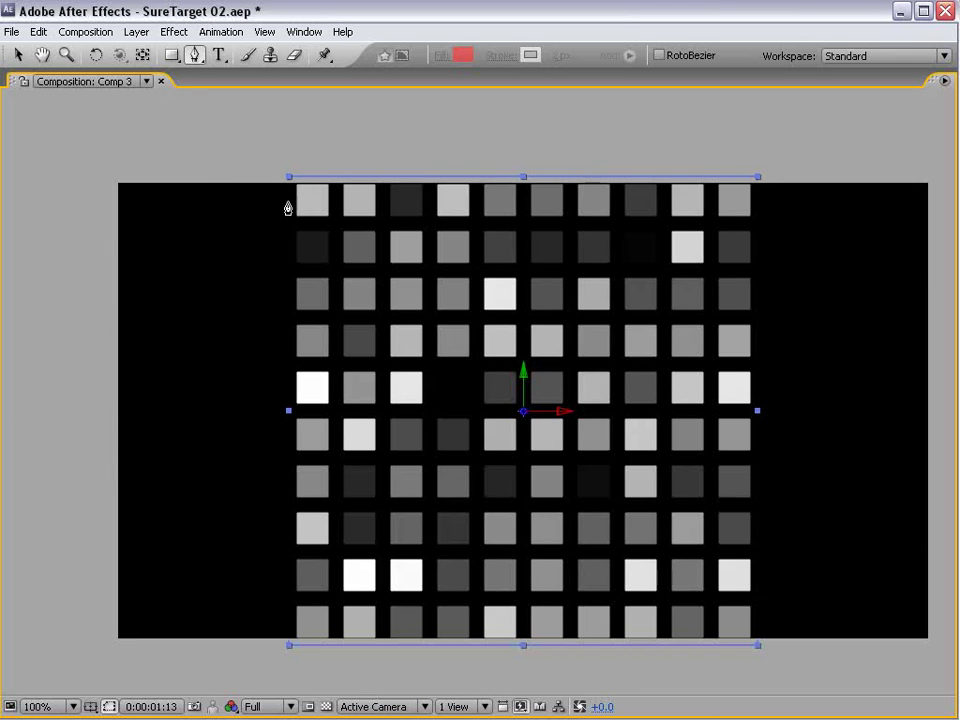
left_click(292, 221)
left_click(380, 220)
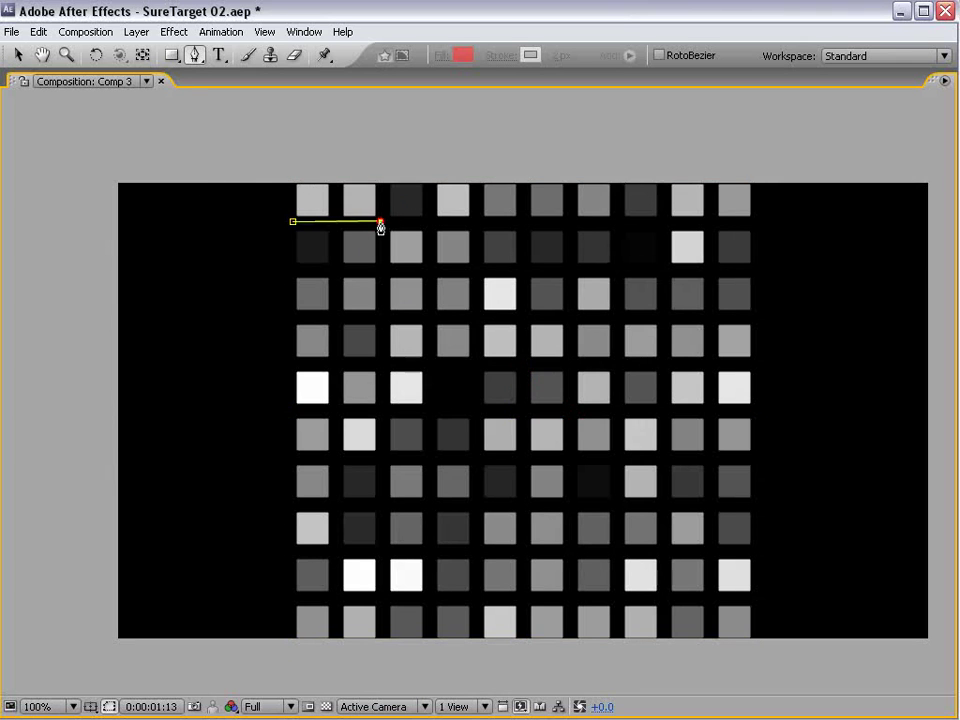
left_click(382, 178)
left_click(477, 177)
left_click(477, 271)
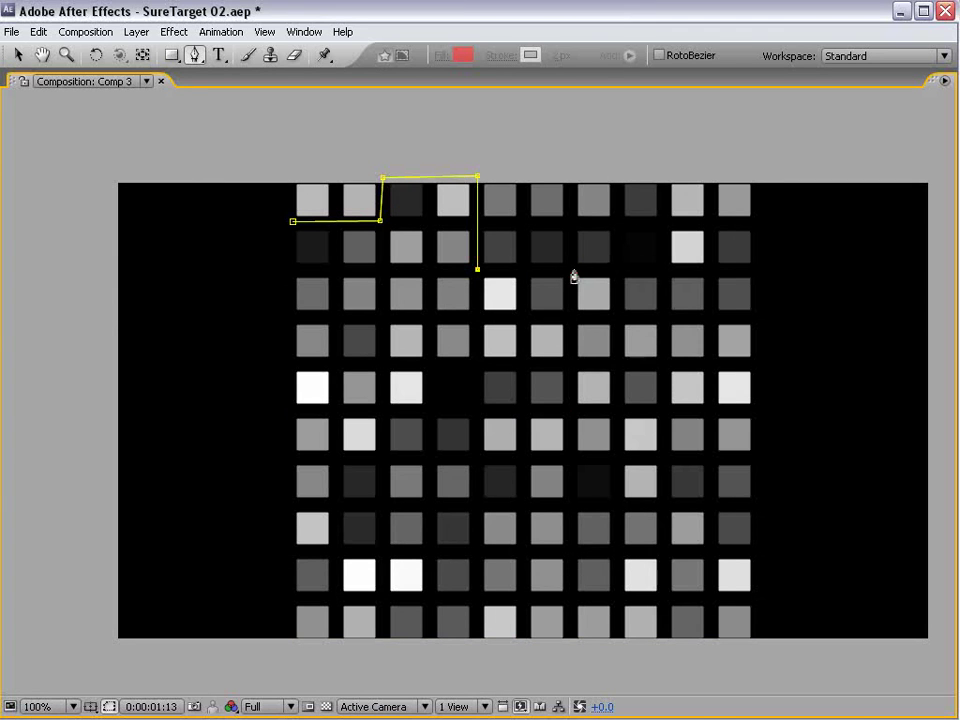
left_click(573, 268)
left_click(575, 228)
left_click(667, 221)
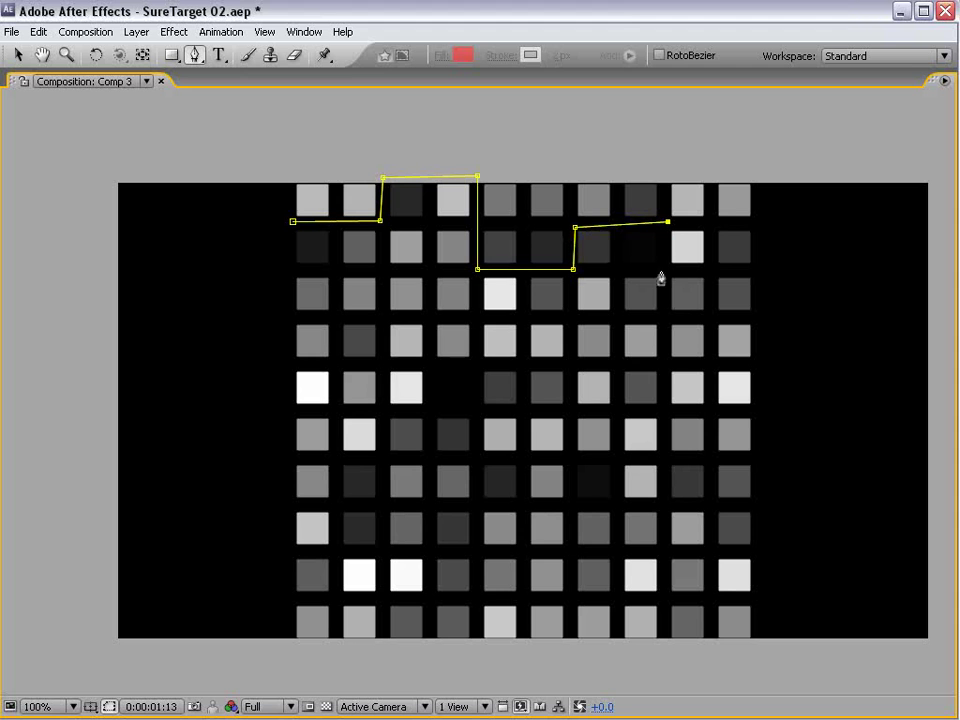
left_click(668, 271)
left_click(757, 278)
left_click(763, 456)
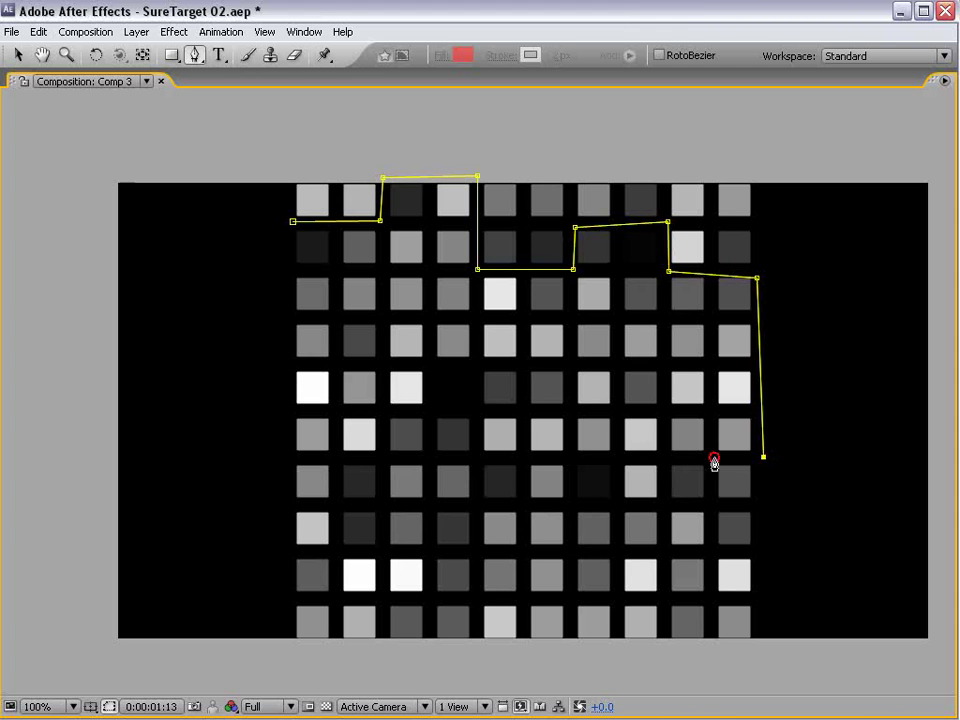
left_click(663, 459)
left_click(660, 555)
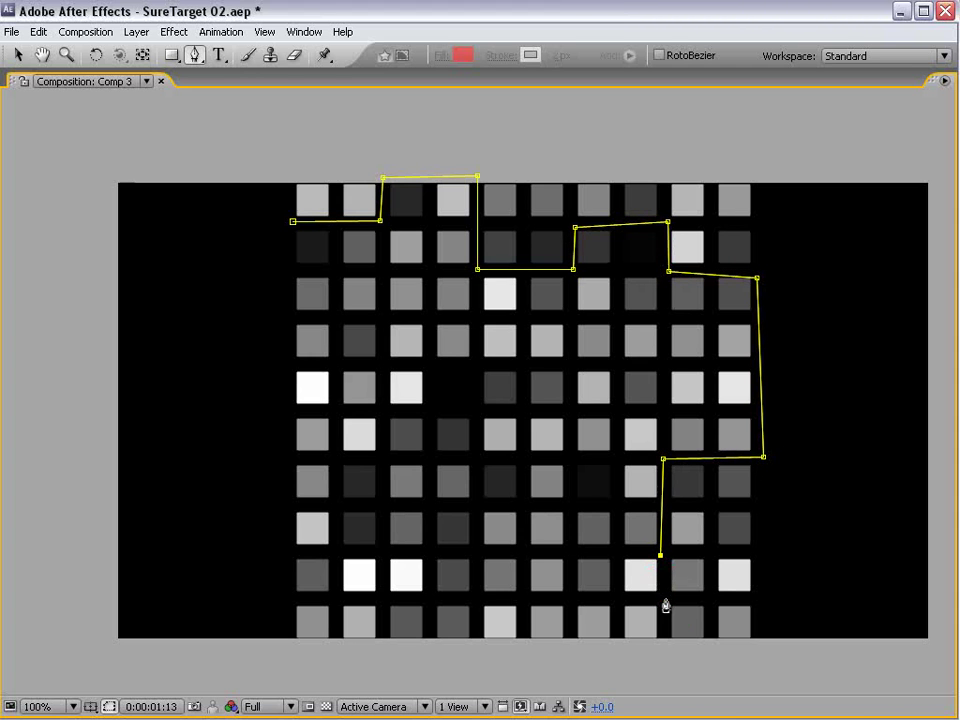
left_click(664, 600)
left_click(614, 602)
left_click(611, 650)
left_click(432, 641)
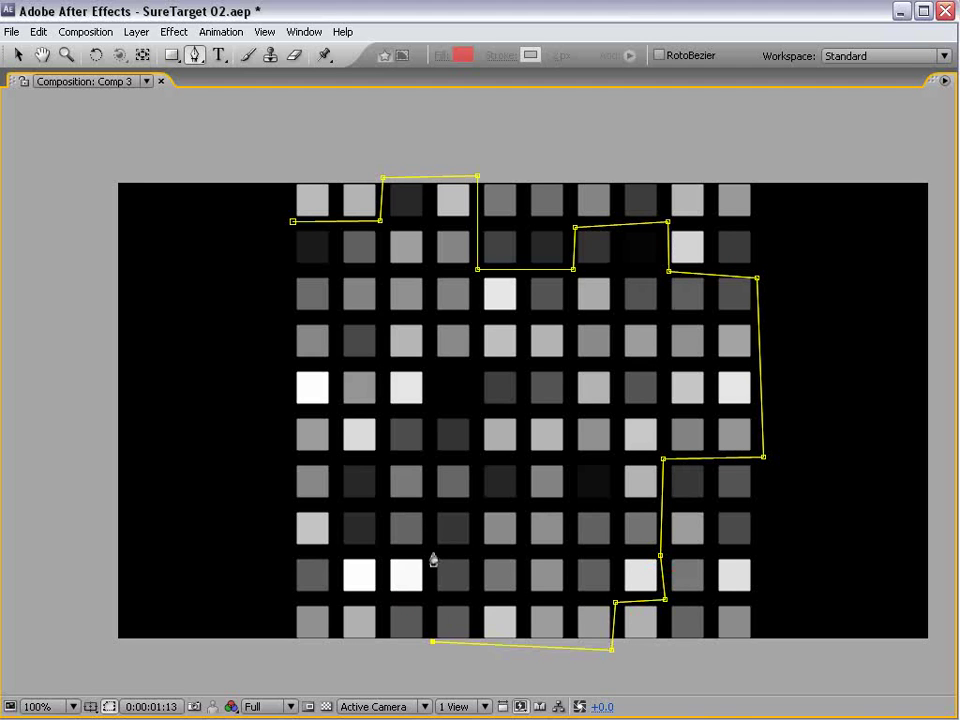
left_click(432, 556)
left_click(336, 553)
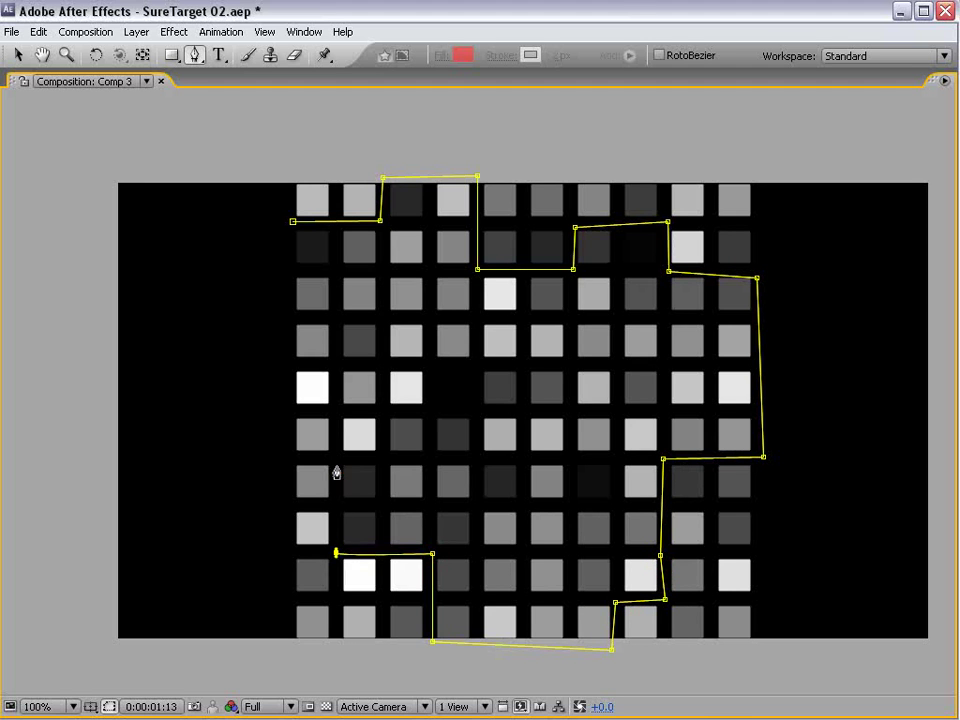
left_click(336, 466)
left_click(381, 457)
left_click(380, 366)
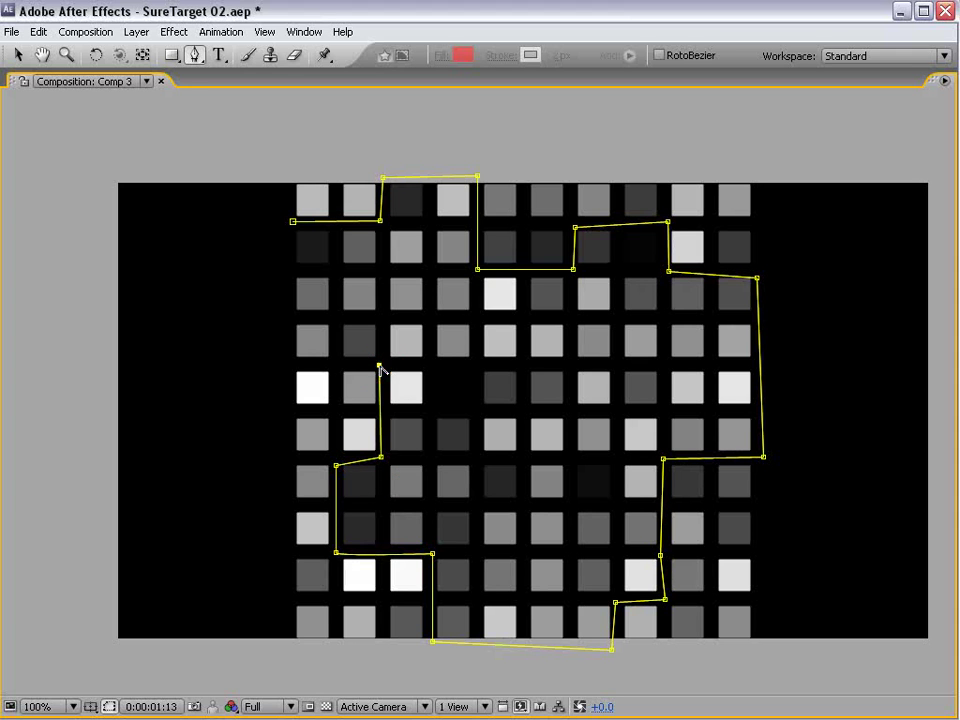
left_click(332, 360)
left_click(335, 271)
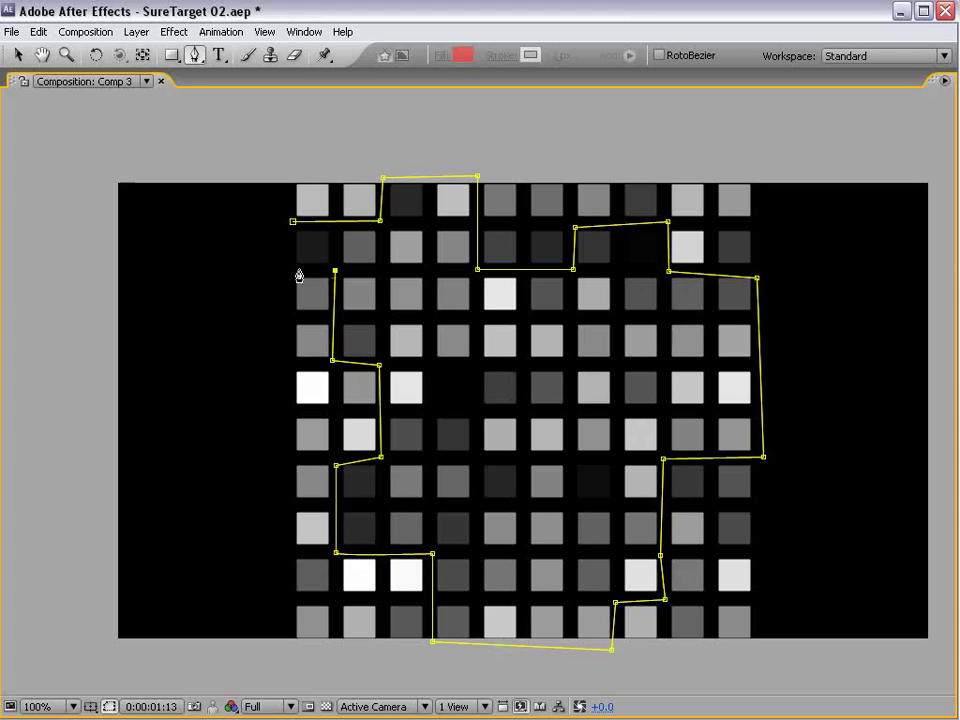
left_click(290, 267)
left_click(291, 225)
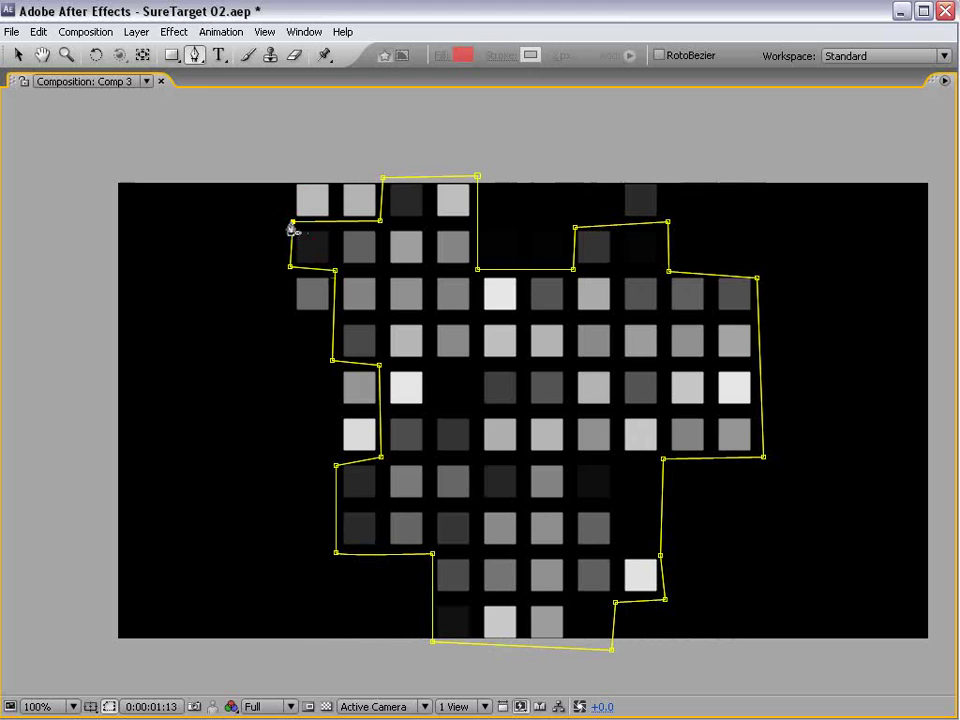
Step: Adjust the mask's upper and left corner points into the gaps so that partly cut edge squares are fully included or removed
key("v")
left_click_drag(577, 229, 574, 223)
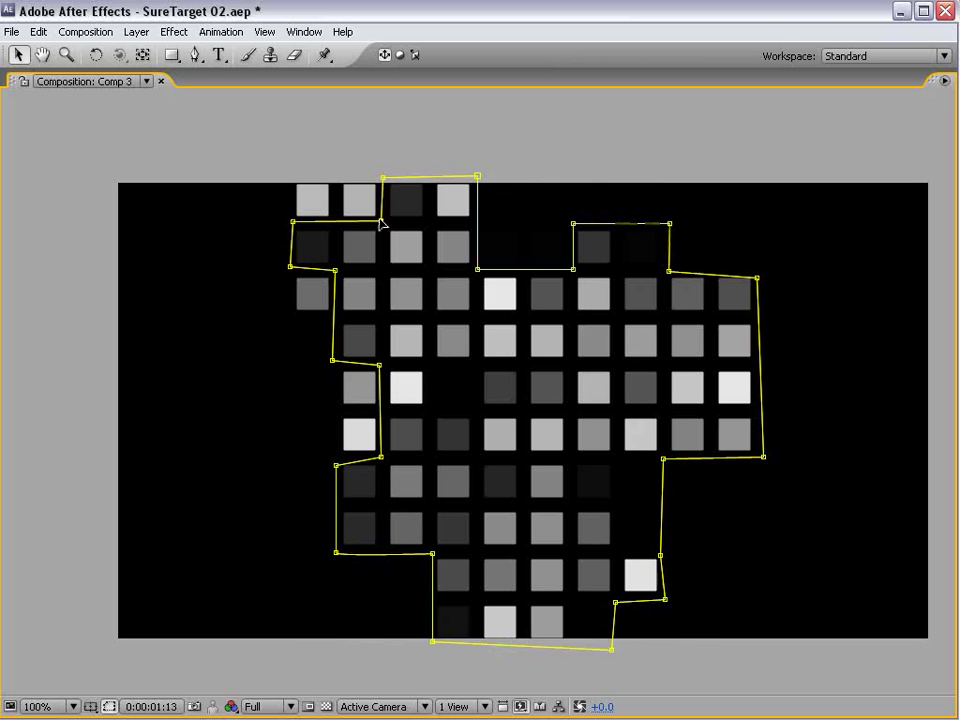
left_click_drag(293, 223, 290, 227)
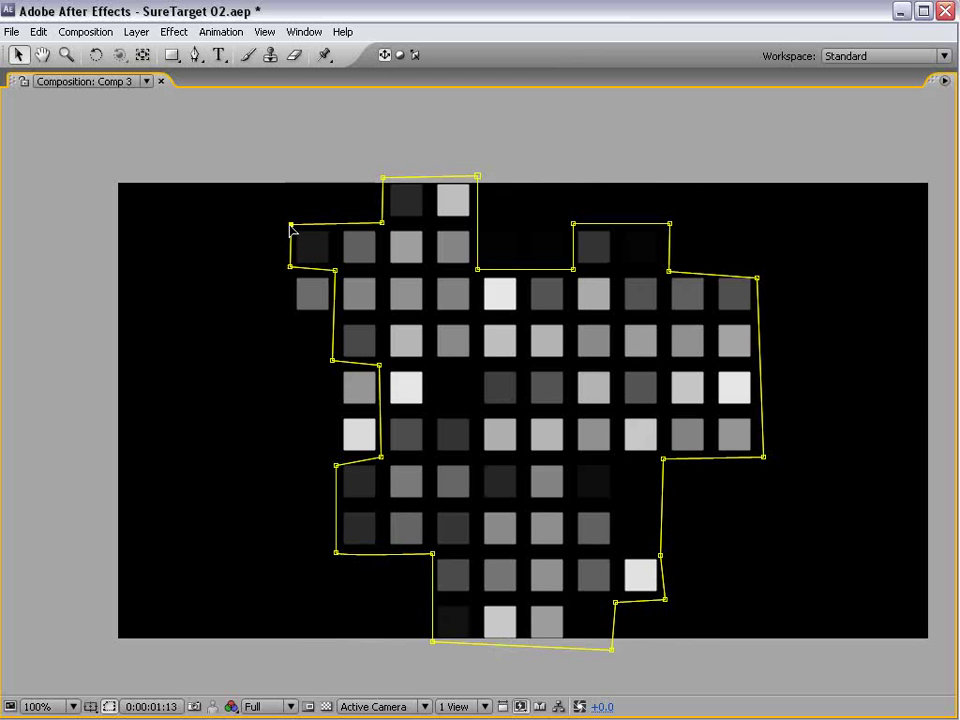
left_click_drag(335, 271, 337, 269)
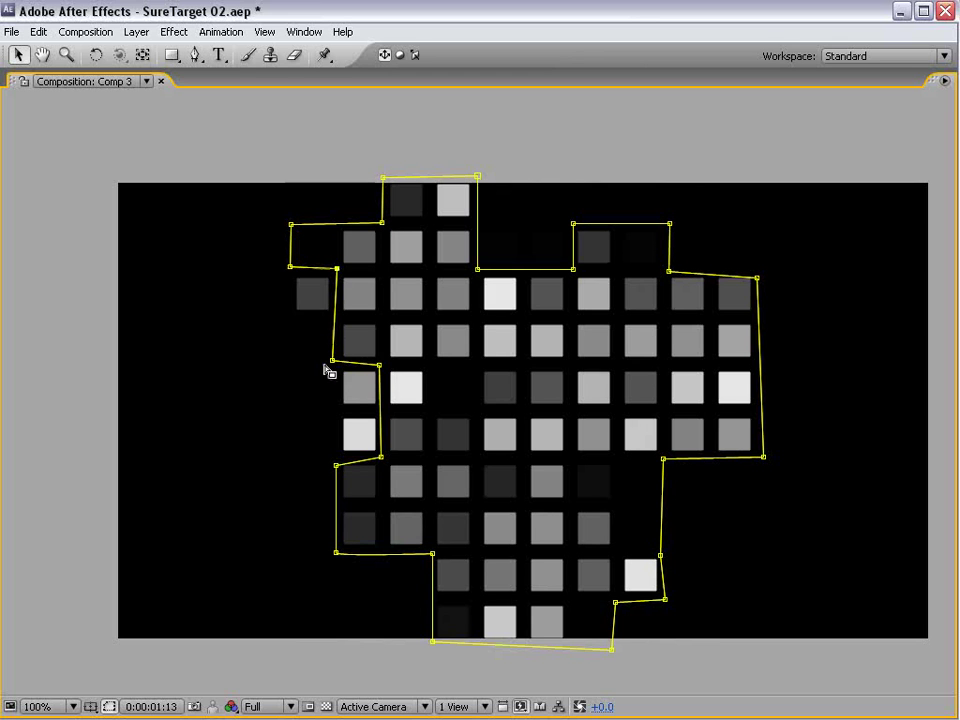
left_click_drag(333, 362, 338, 363)
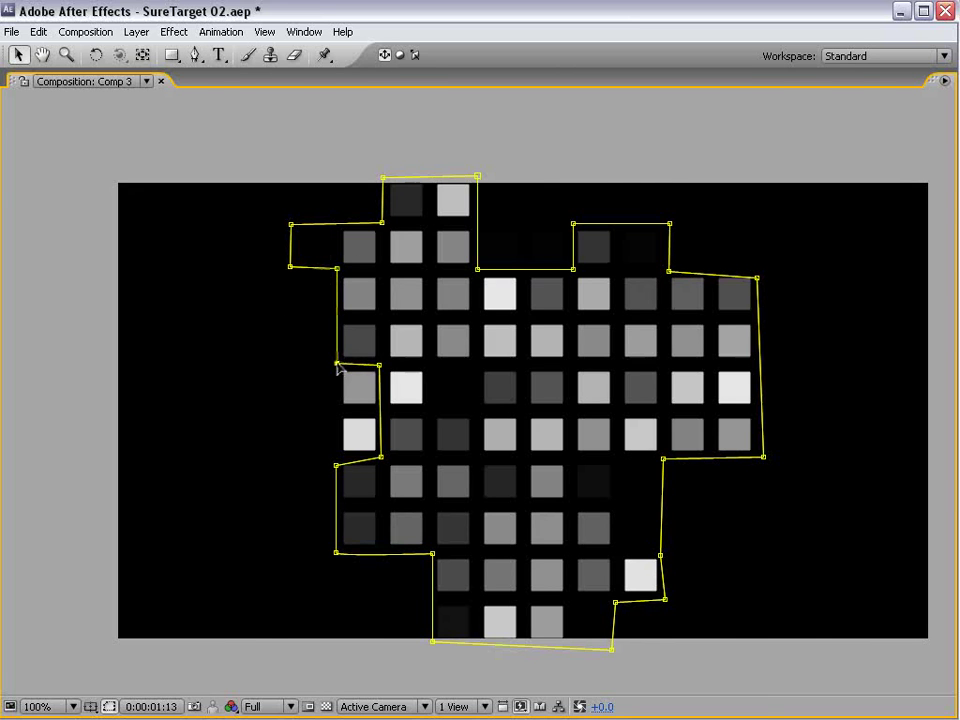
key("grave")
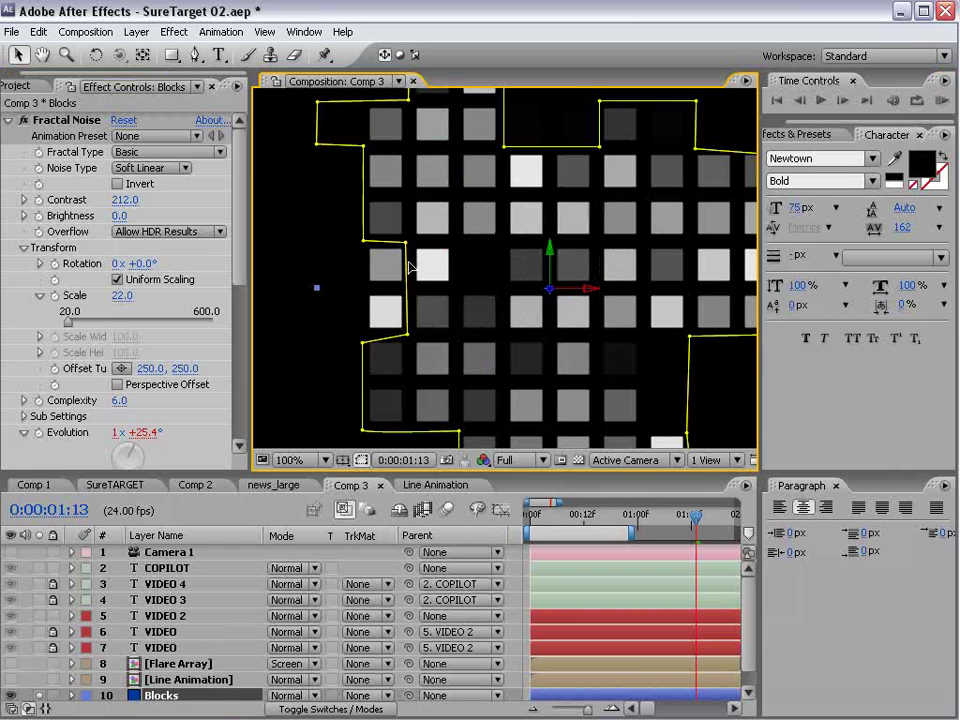
left_click_drag(407, 245, 411, 244)
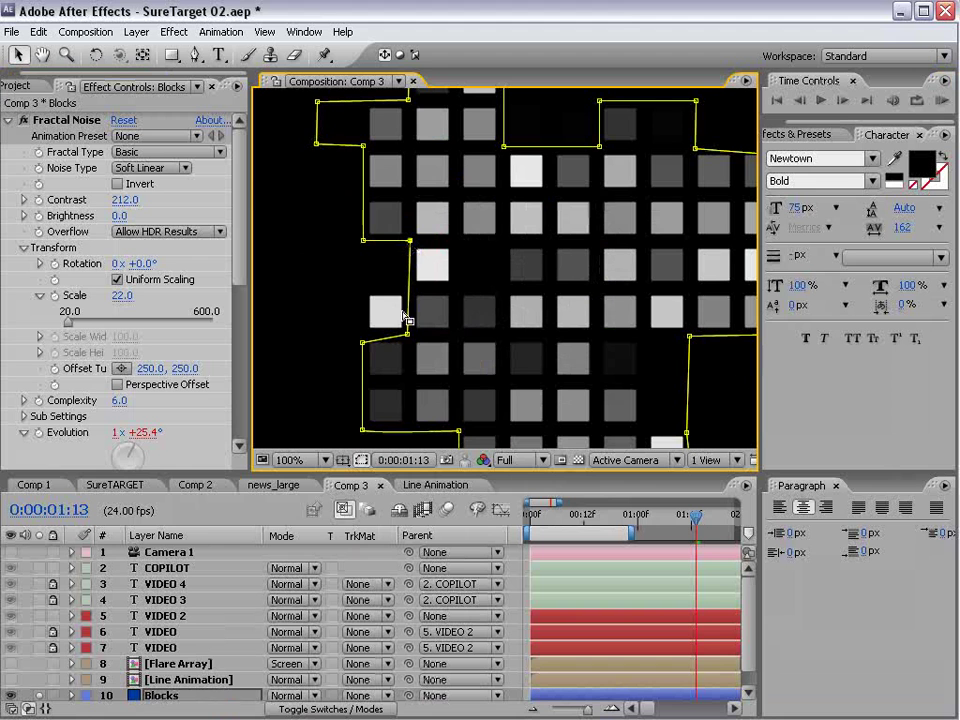
Step: Hide the mask outlines, unsolo the Blocks layer and turn Camera 1 back on to restore the angled title view
scroll(506, 283, "down", 2)
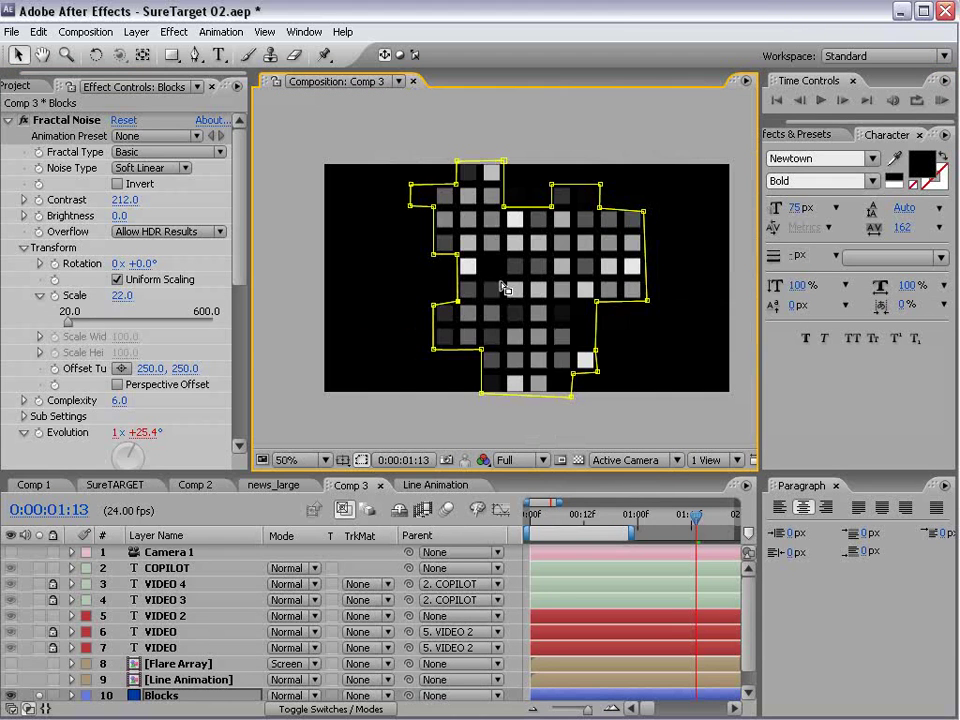
left_click(361, 460)
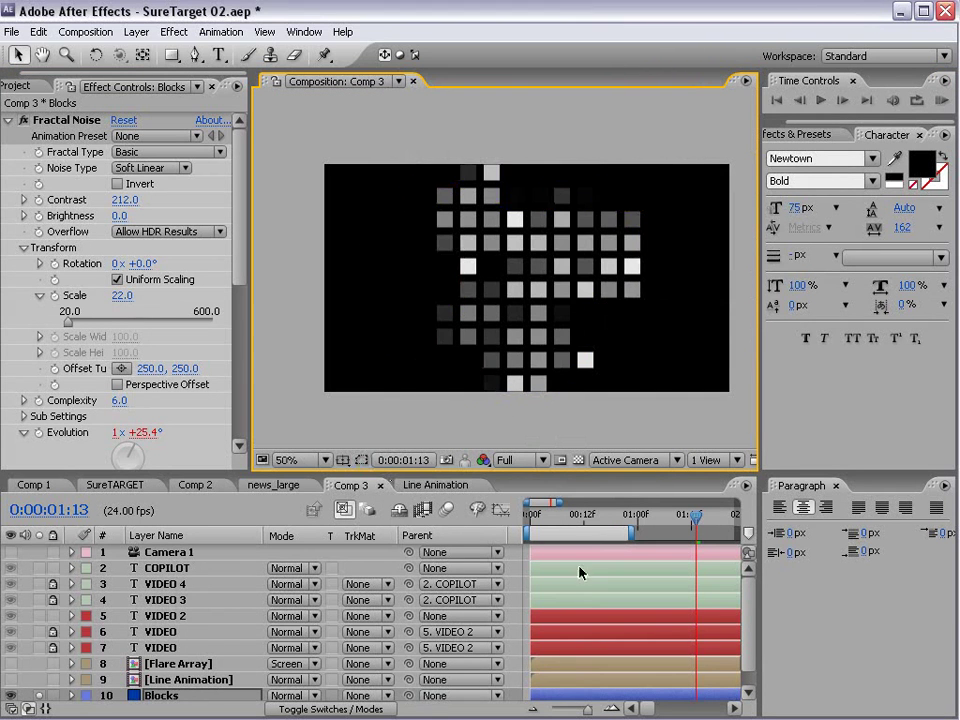
scroll(223, 632, "down", 1)
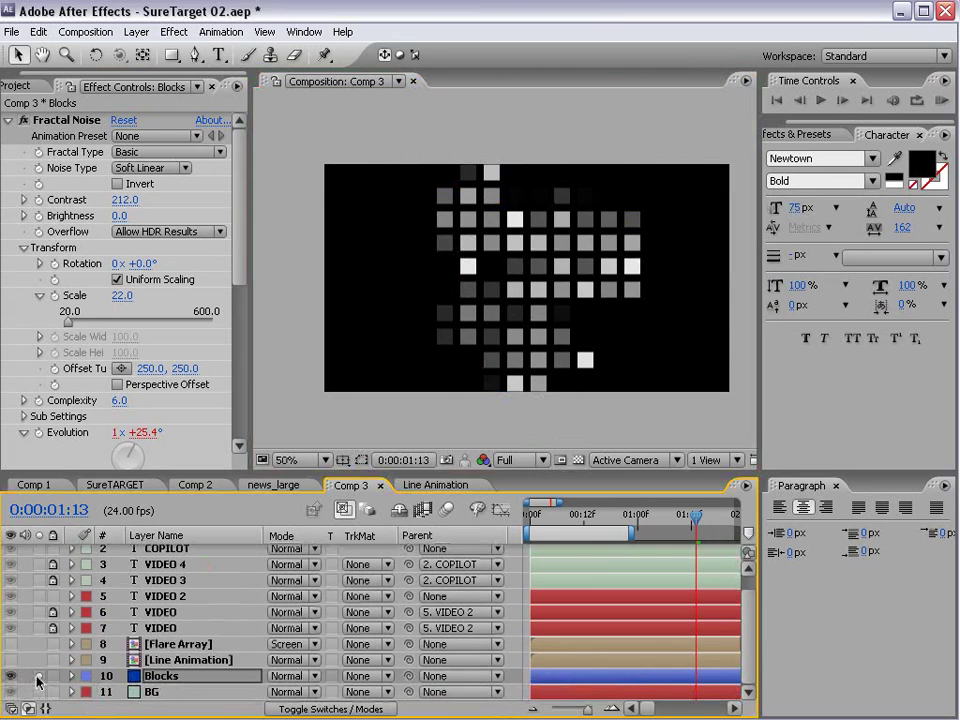
left_click(38, 676)
scroll(128, 590, "up", 1)
left_click(11, 552)
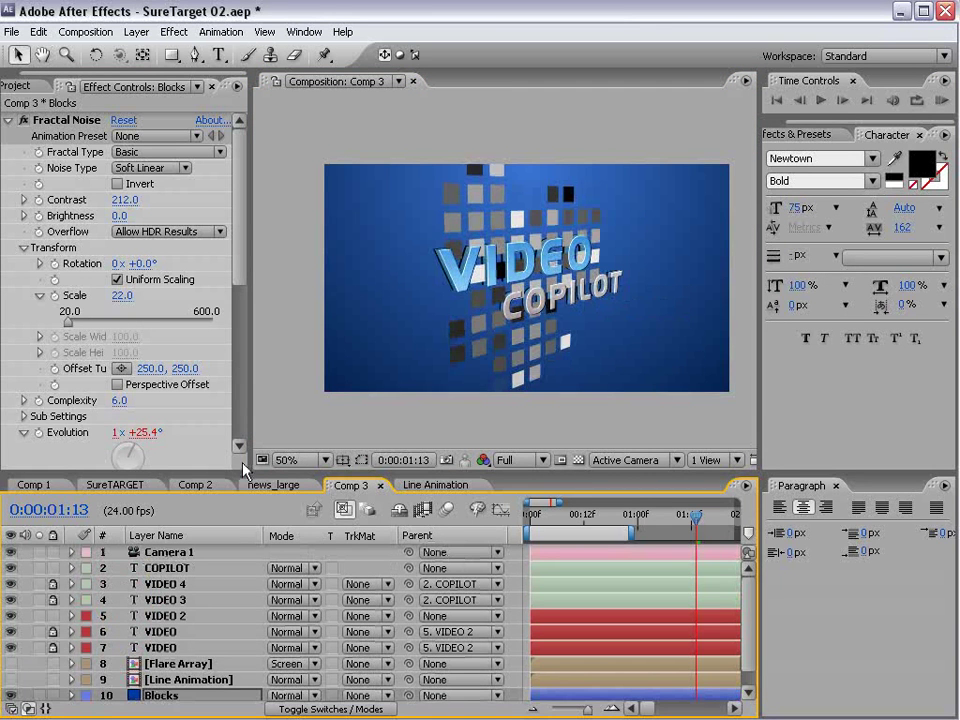
left_click_drag(239, 470, 237, 387)
Step: Set the Blocks layer's blending mode to Color Burn and its Fractal Noise brightness to 44
left_click(286, 612)
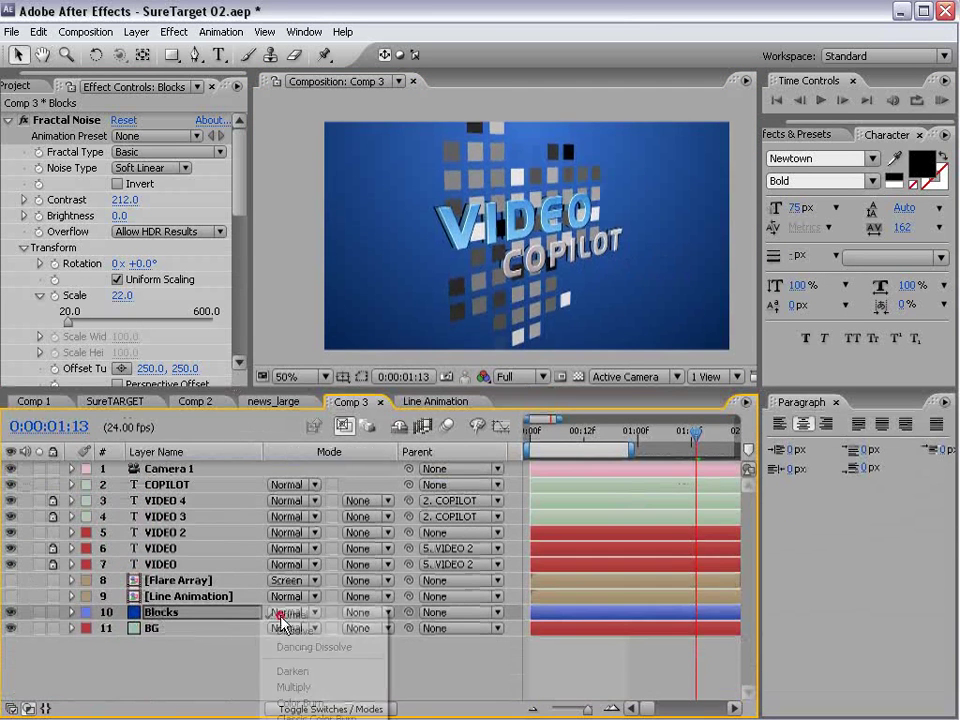
left_click(322, 704)
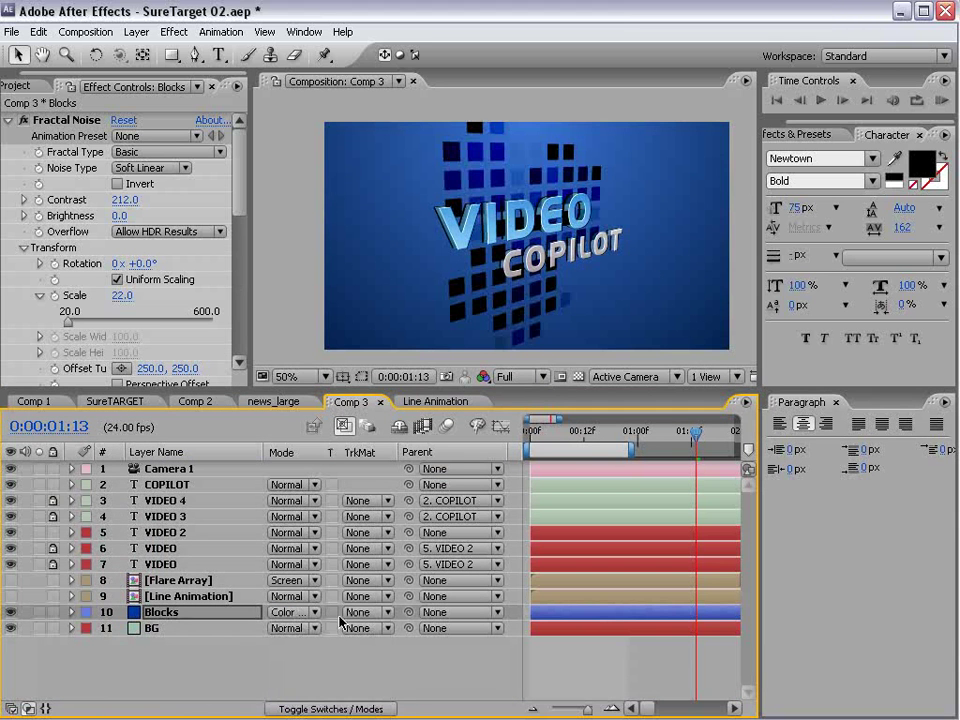
left_click_drag(131, 219, 150, 200)
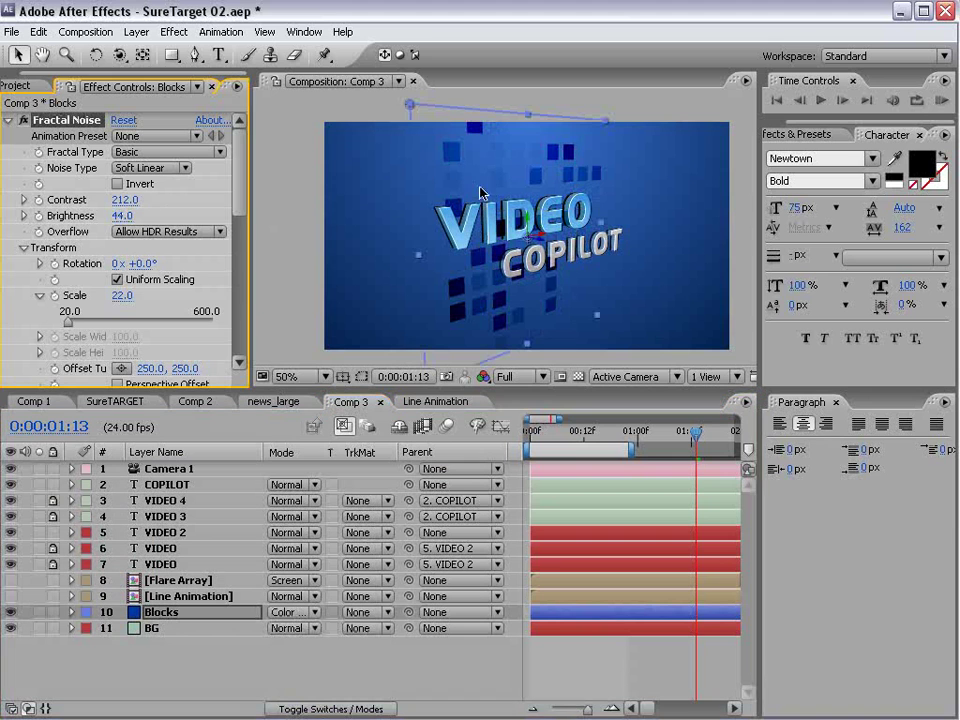
Step: Duplicate the Blocks layer and set the upper copy's blending mode to Screen
left_click(158, 614)
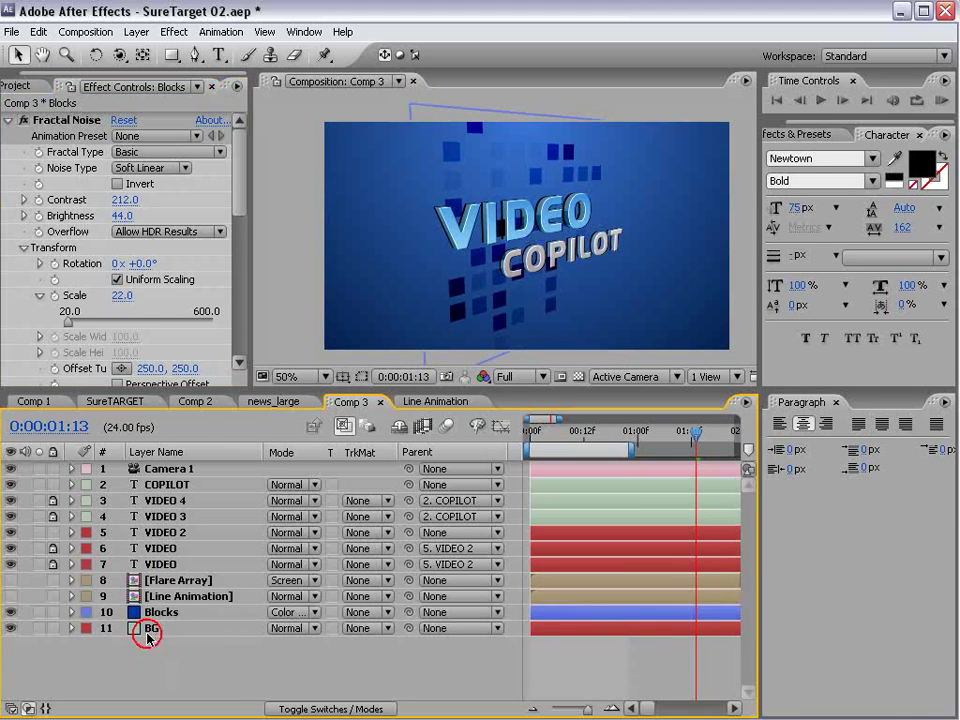
key("ctrl+d")
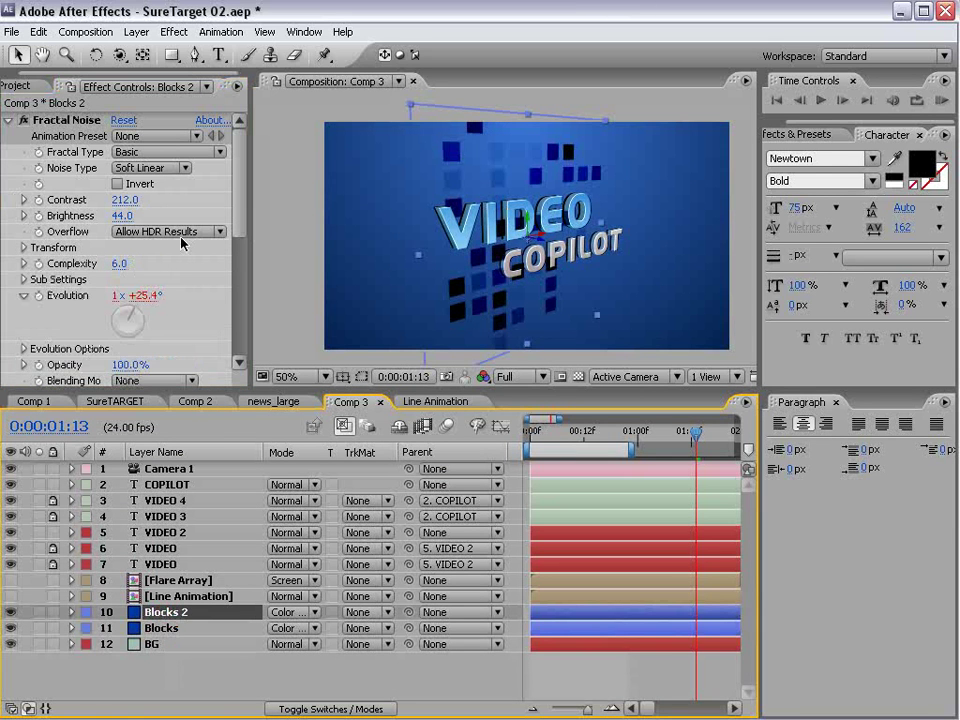
left_click(290, 612)
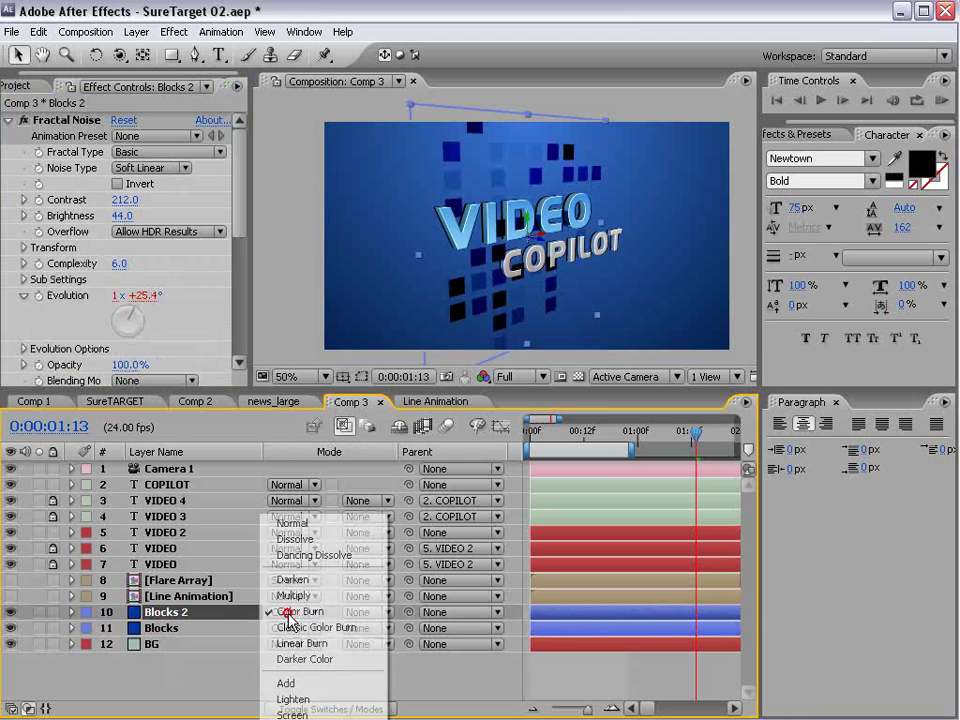
left_click(305, 713)
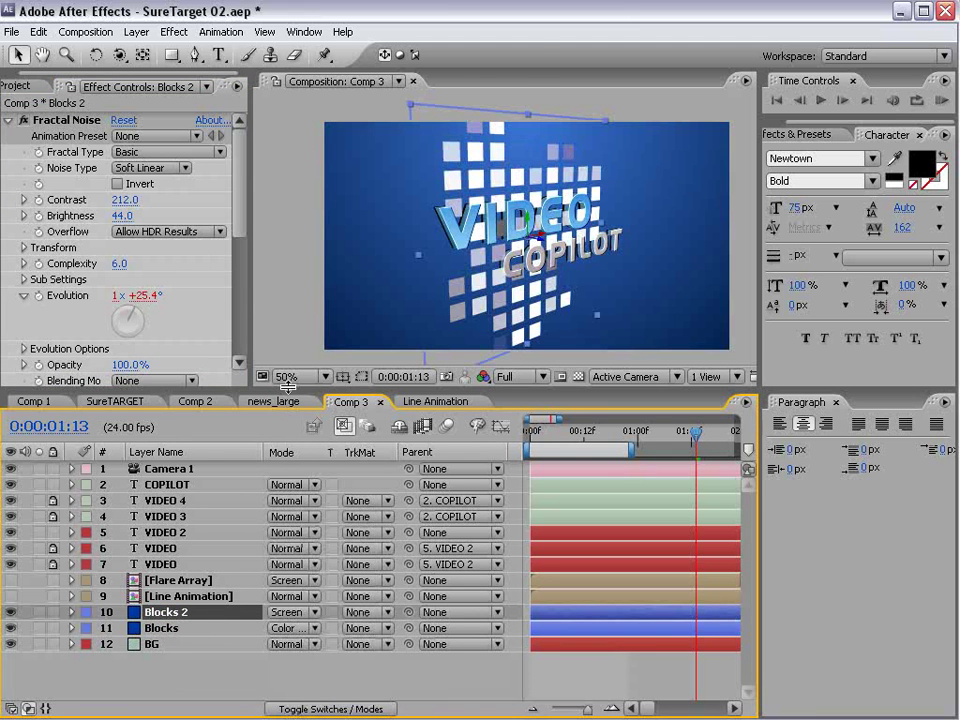
Step: Switch the Blocks 2 layer from Screen to a Color blending mode and set its Fractal Noise brightness to -38
left_click_drag(287, 386, 287, 329)
left_click(290, 555)
left_click(313, 572)
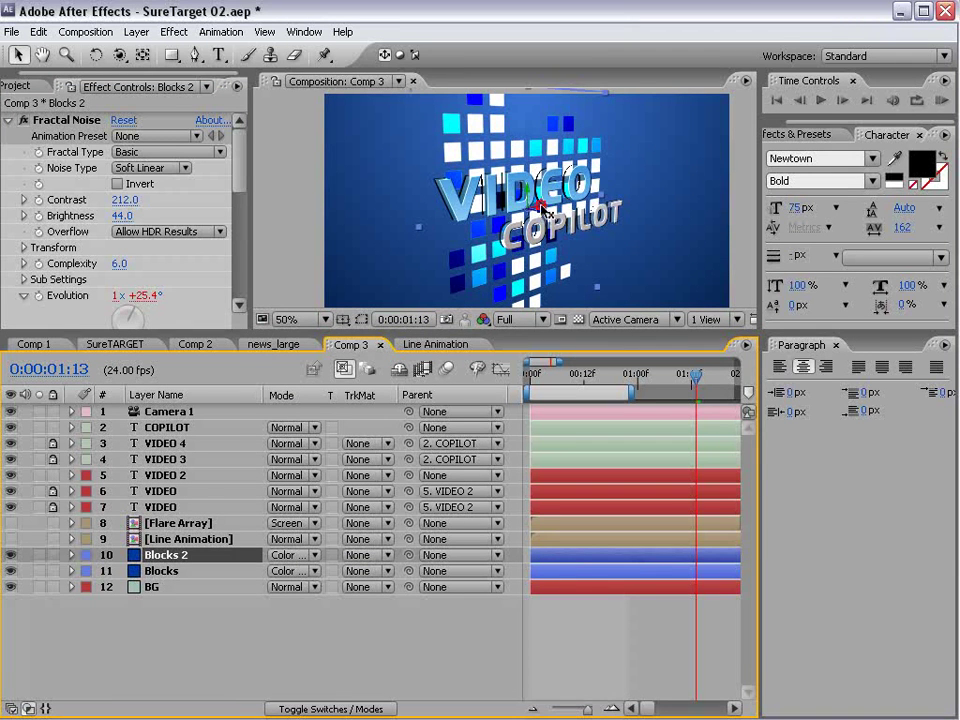
left_click_drag(128, 215, 90, 215)
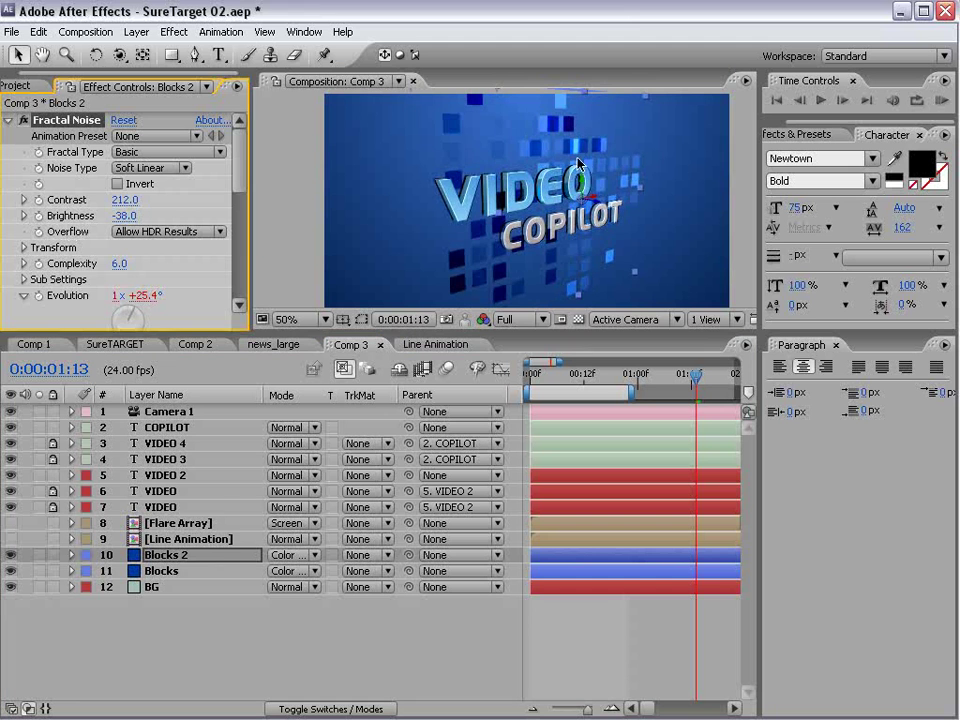
Step: Scale the Blocks 2 layer down to a small cluster of squares behind the end of the VIDEO title
left_click(636, 276)
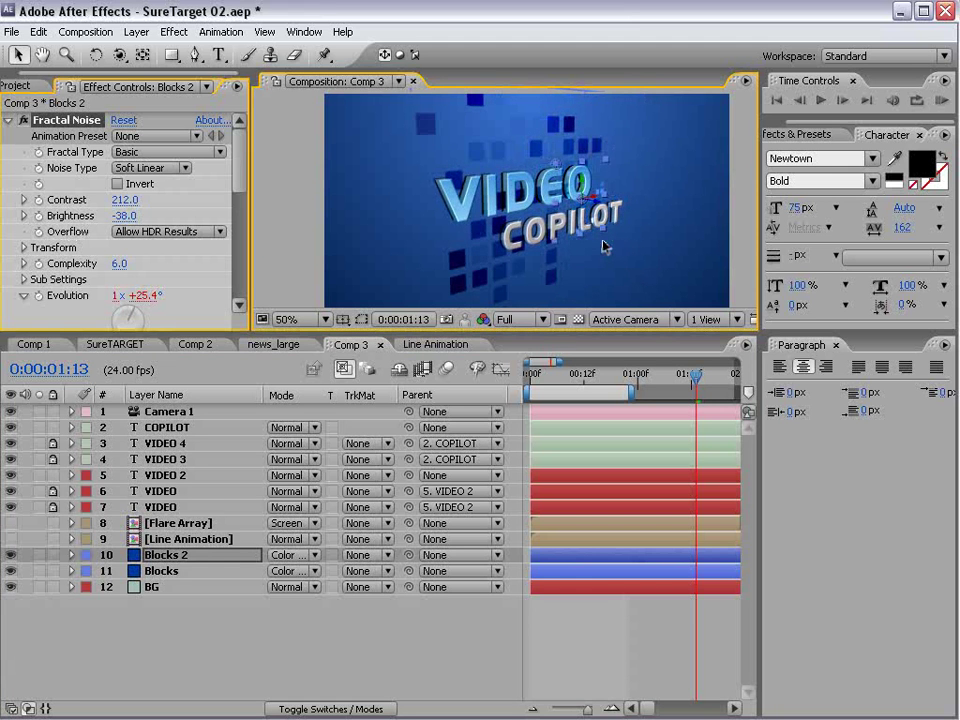
left_click_drag(428, 335, 428, 467)
scroll(524, 328, "up", 2)
mouse_move(696, 274)
left_mouse_down()
mouse_move(729, 295)
mouse_move(713, 281)
left_mouse_up()
scroll(120, 250, "down", 4)
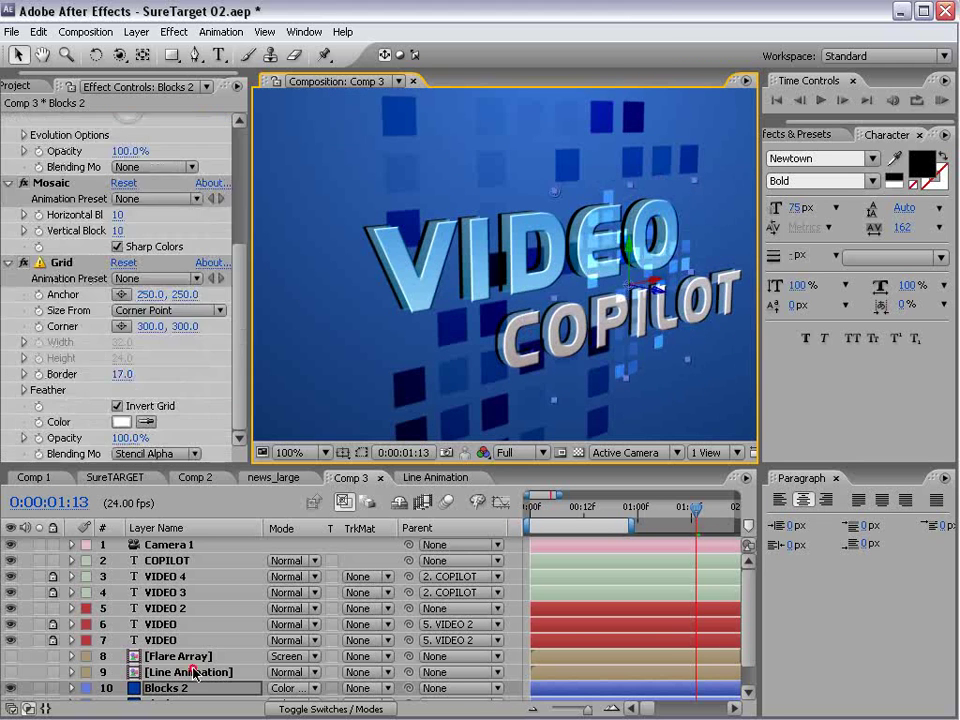
Step: Duplicate the Blocks 2 layer, move the copy to the lower left of the VIDEO title and rotate it
scroll(180, 620, "down", 1)
left_click(185, 644)
left_click(163, 660)
key("ctrl+d")
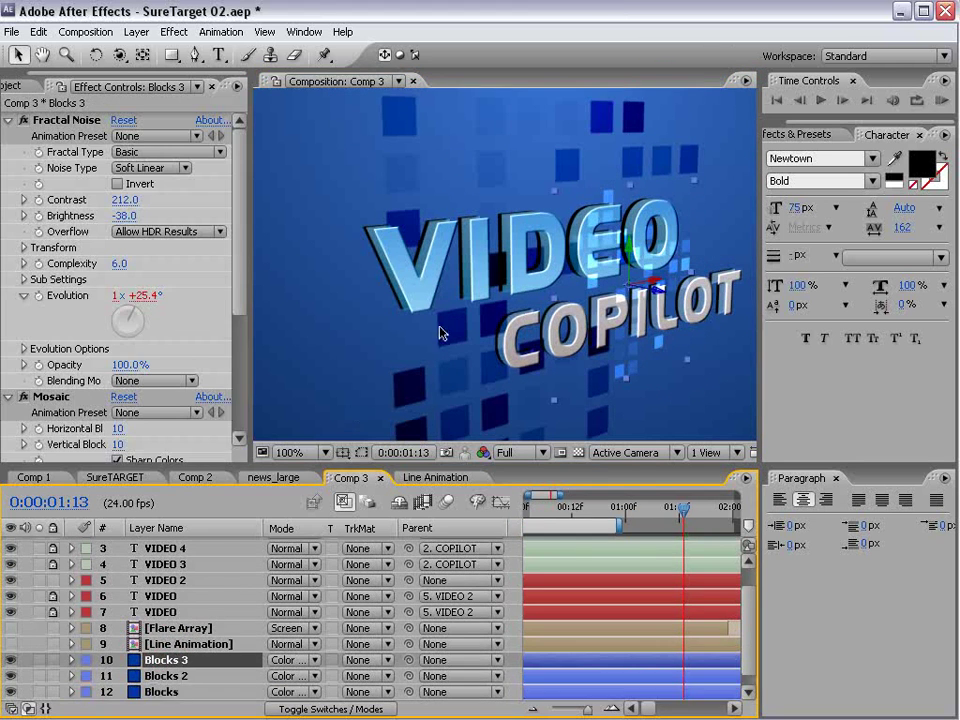
left_click_drag(663, 297, 484, 236)
key("w")
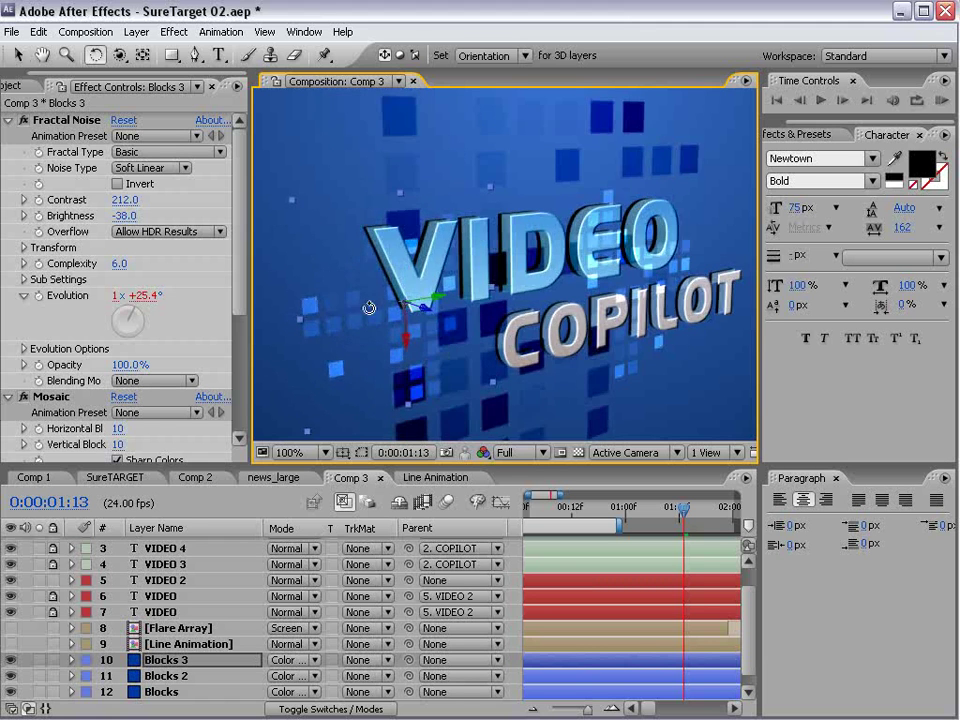
Step: Duplicate the Blocks 3 layer and place the copy as a smaller cluster above the end of the VIDEO title
key("v")
key("comma")
key("ctrl+d")
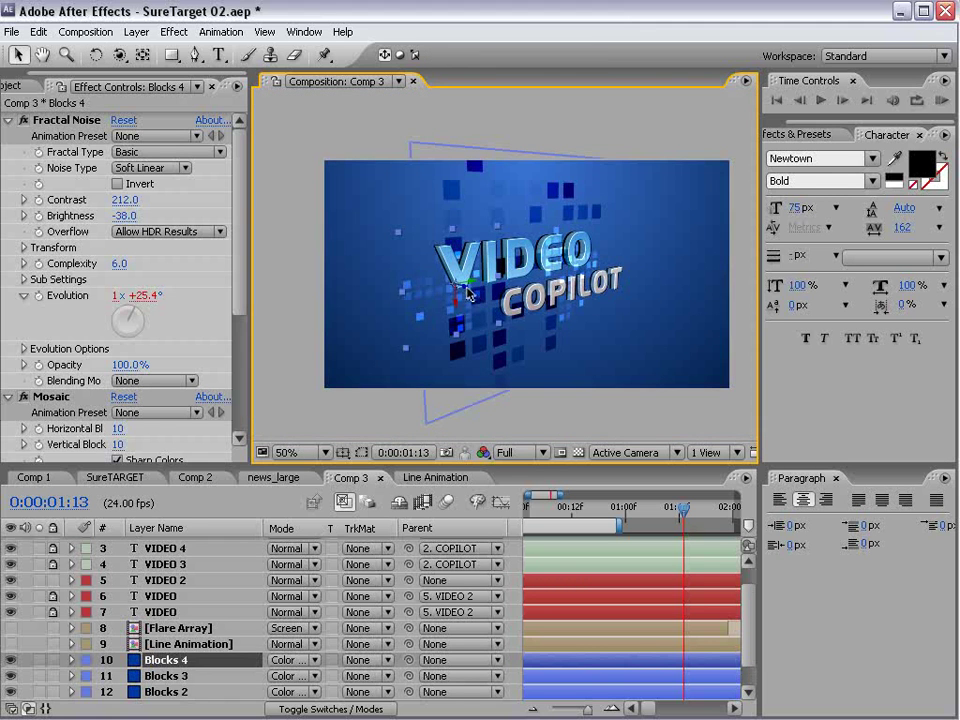
left_click_drag(460, 293, 566, 188)
Step: Duplicate the small cluster twice more, placing one copy below the titles and a rotated one above the V, and save the project
key("ctrl+d")
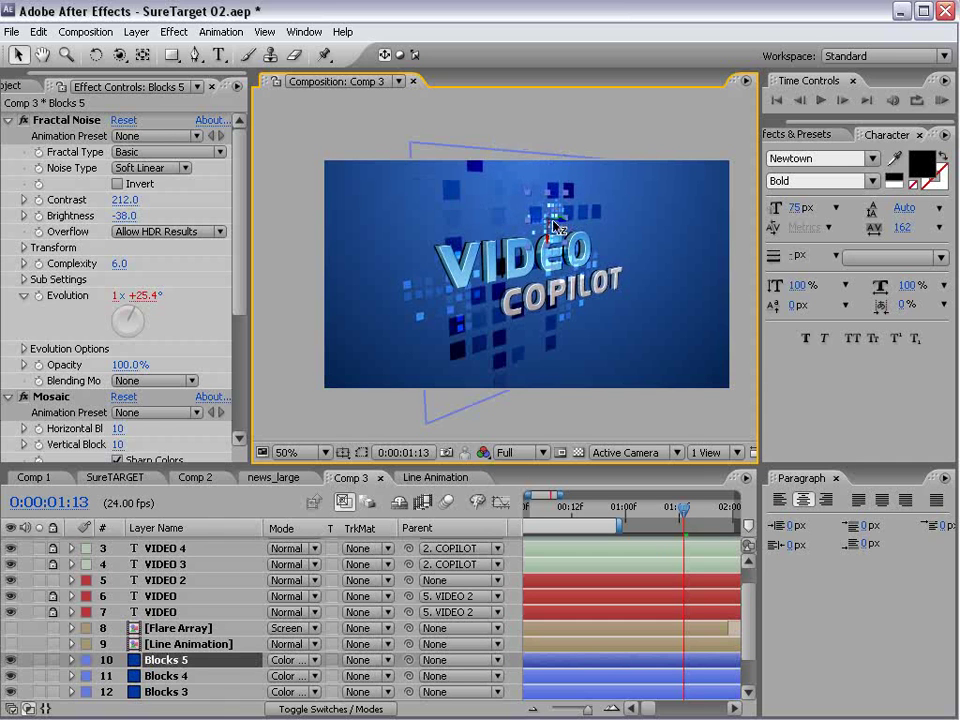
left_click_drag(548, 212, 422, 203)
key("ctrl+d")
key("w")
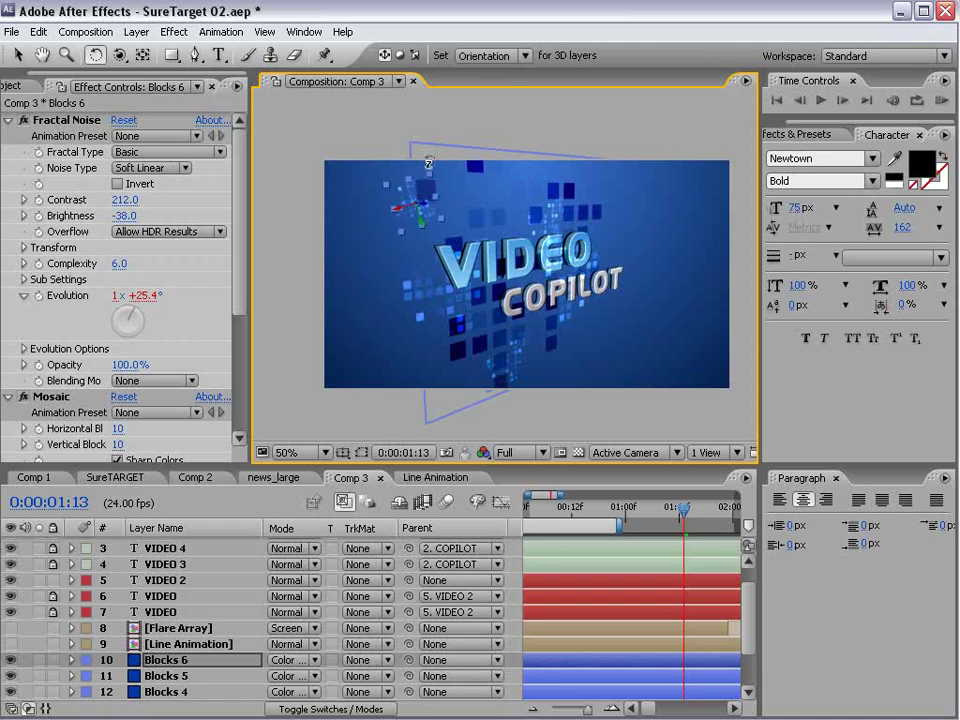
key("v")
key("ctrl+s")
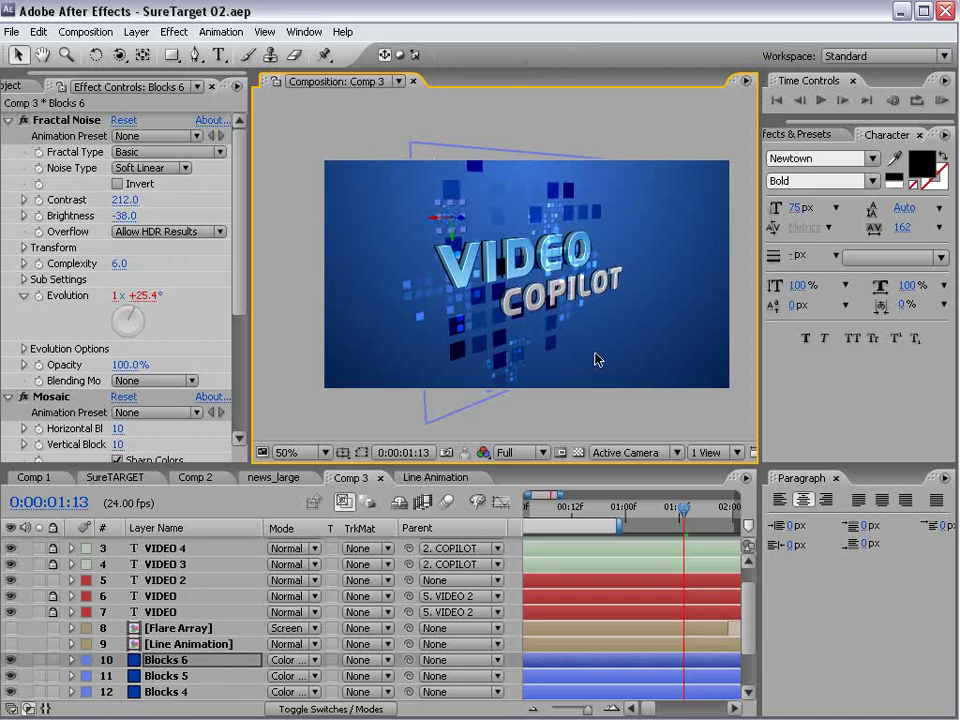
Step: Show the Line Animation layer and apply a Fill effect with a light blue color to it
scroll(150, 665, "down", 2)
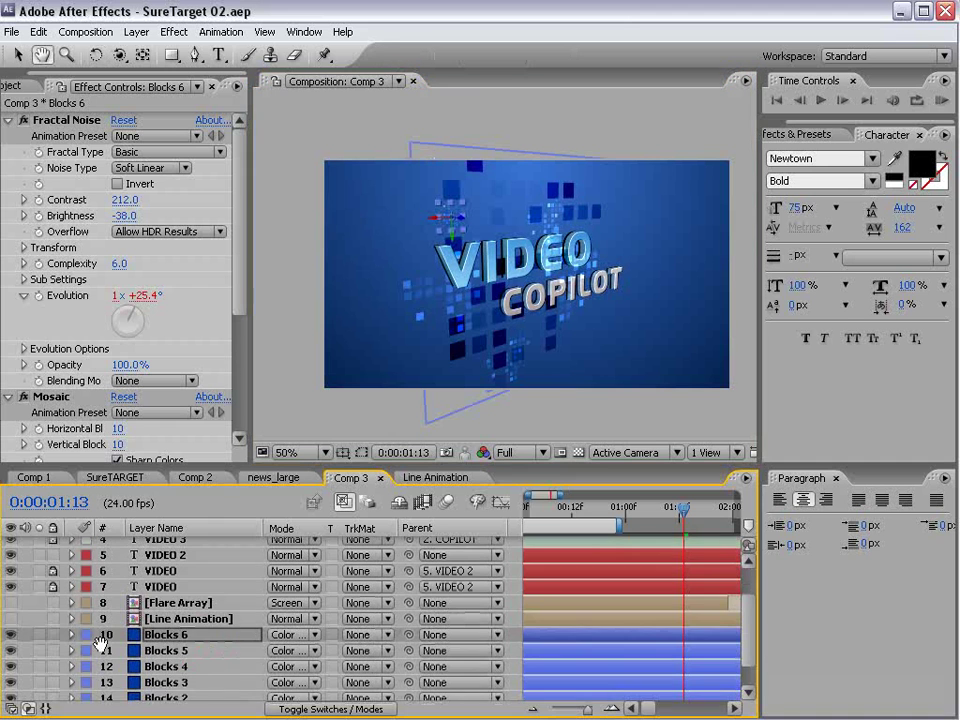
left_click(11, 619)
left_click(595, 248)
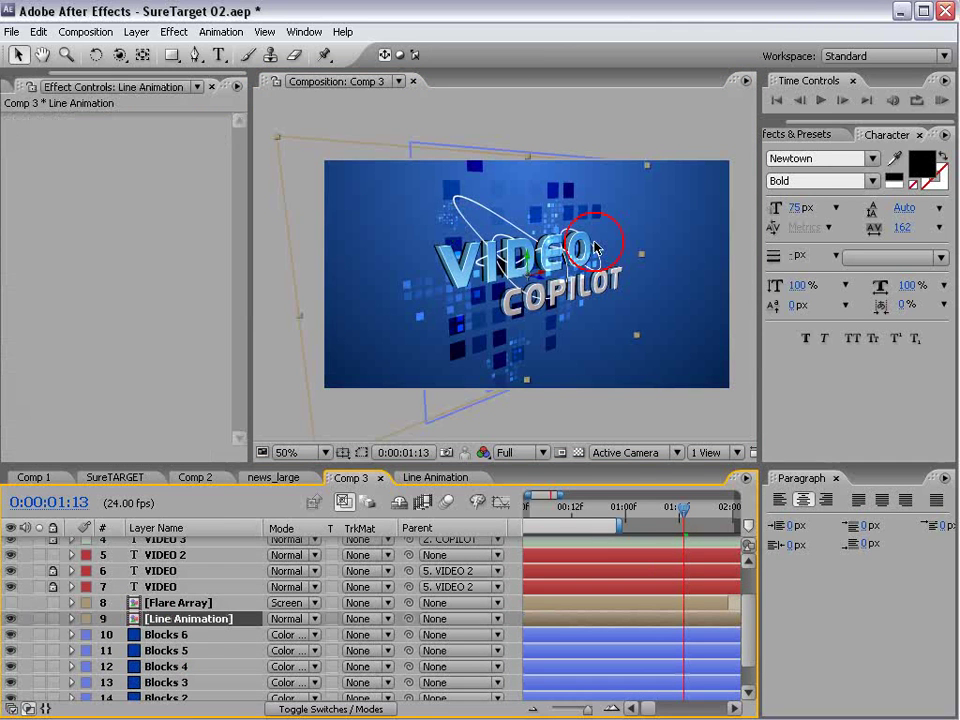
left_click(175, 32)
mouse_move(217, 298)
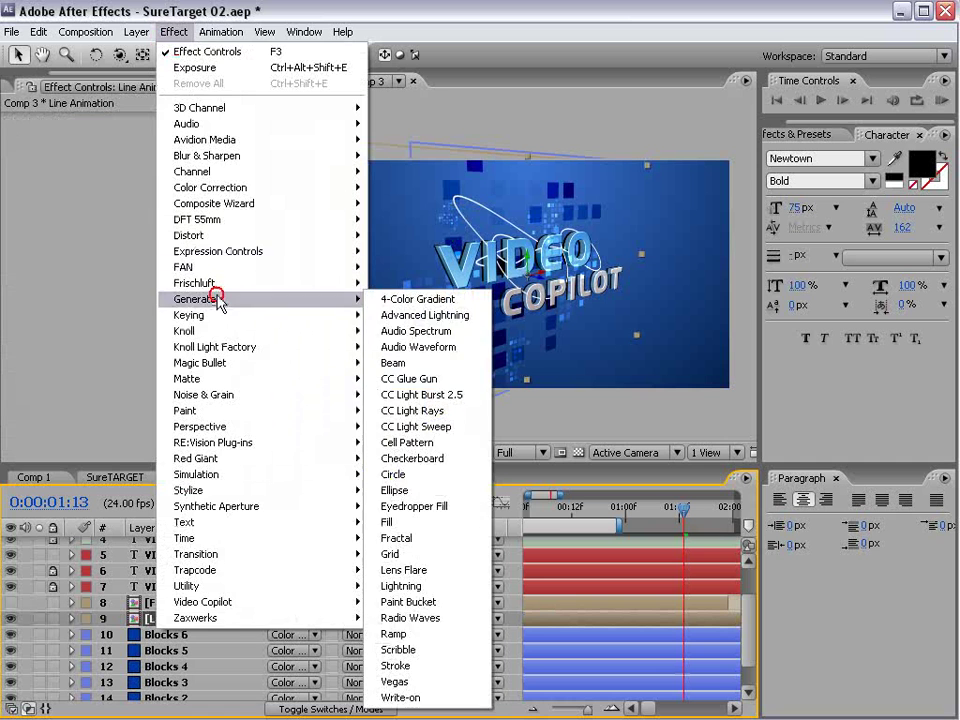
left_click(390, 522)
left_click(121, 184)
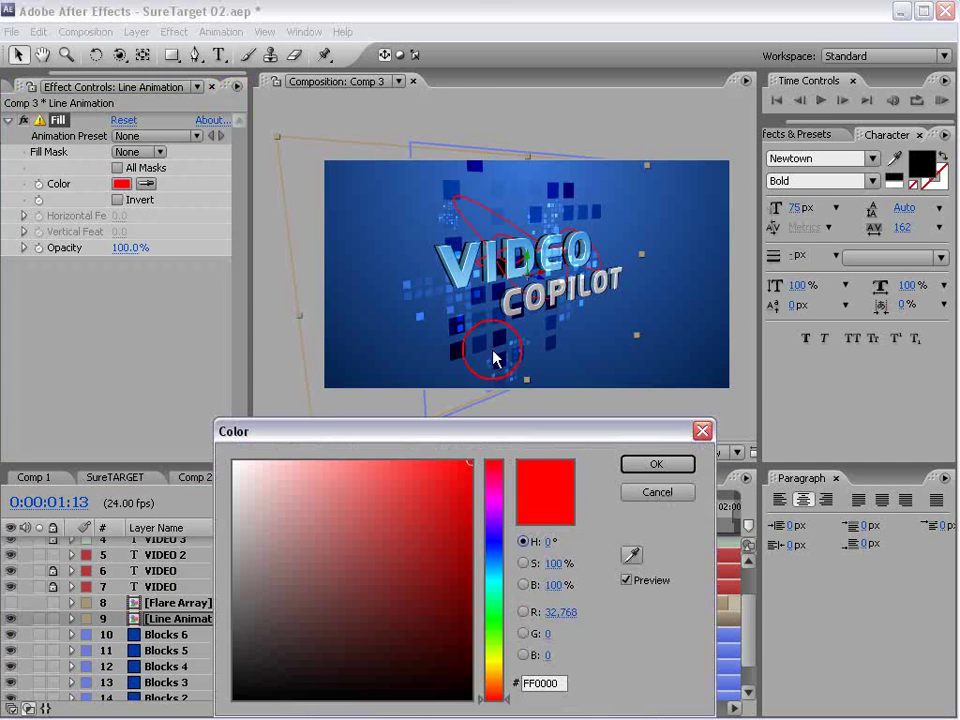
left_click(493, 561)
left_click(326, 470)
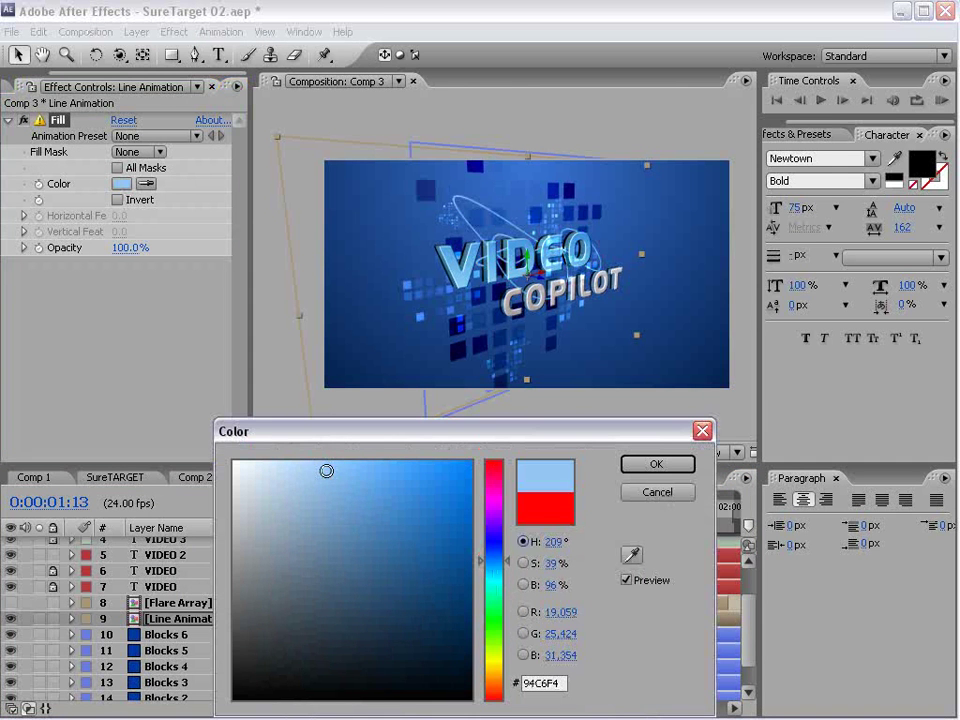
left_click(364, 472)
left_click(655, 464)
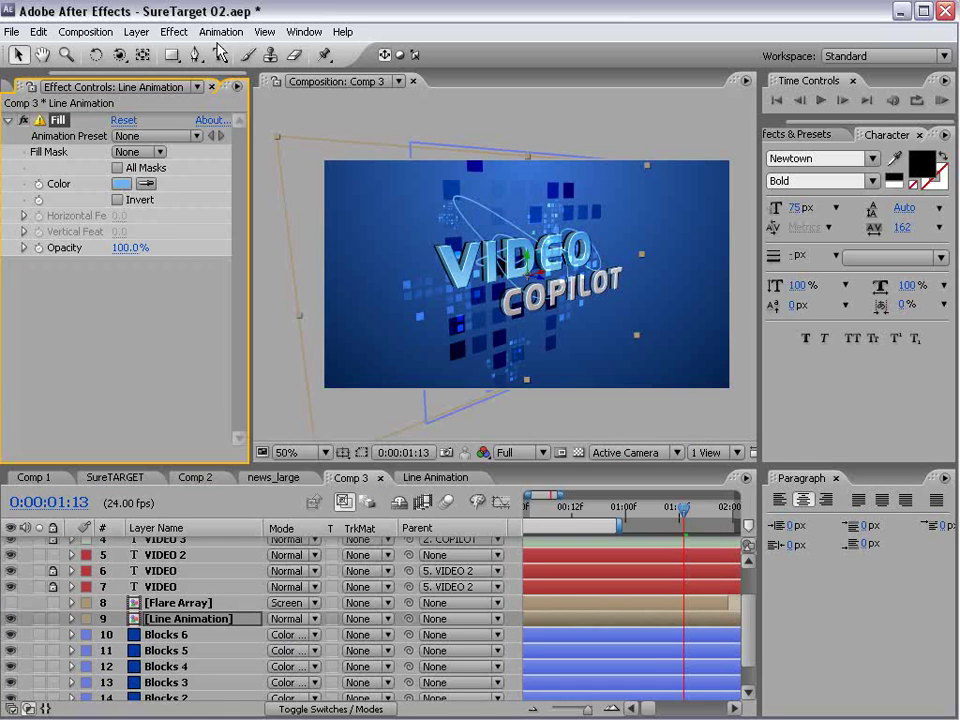
Step: Add a Stylize Glow effect to the Line Animation layer
left_click(174, 31)
mouse_move(230, 492)
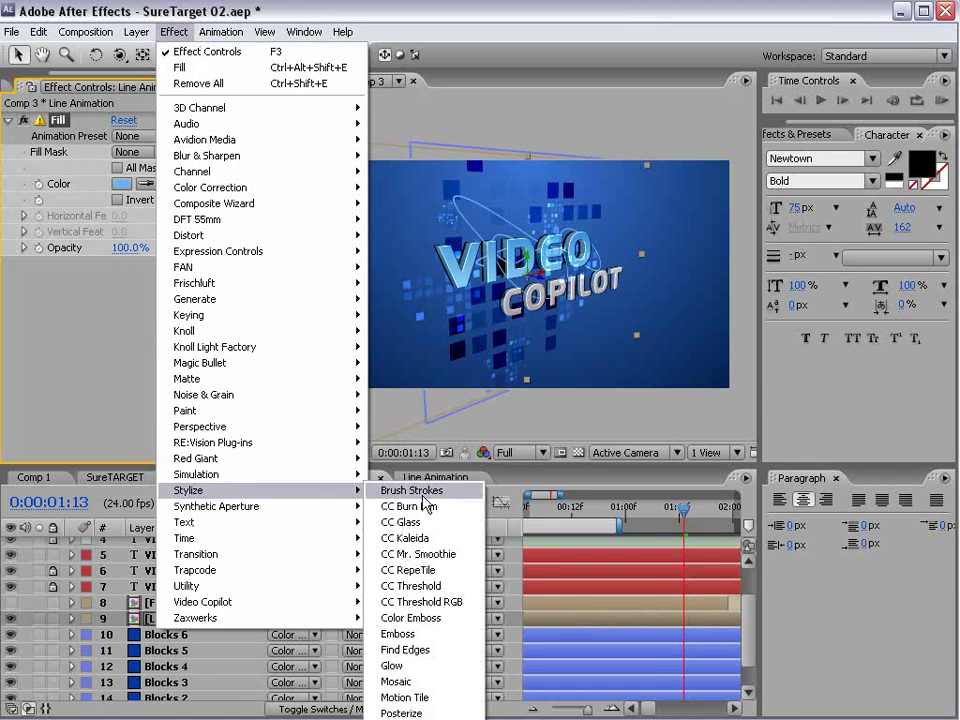
left_click(515, 673)
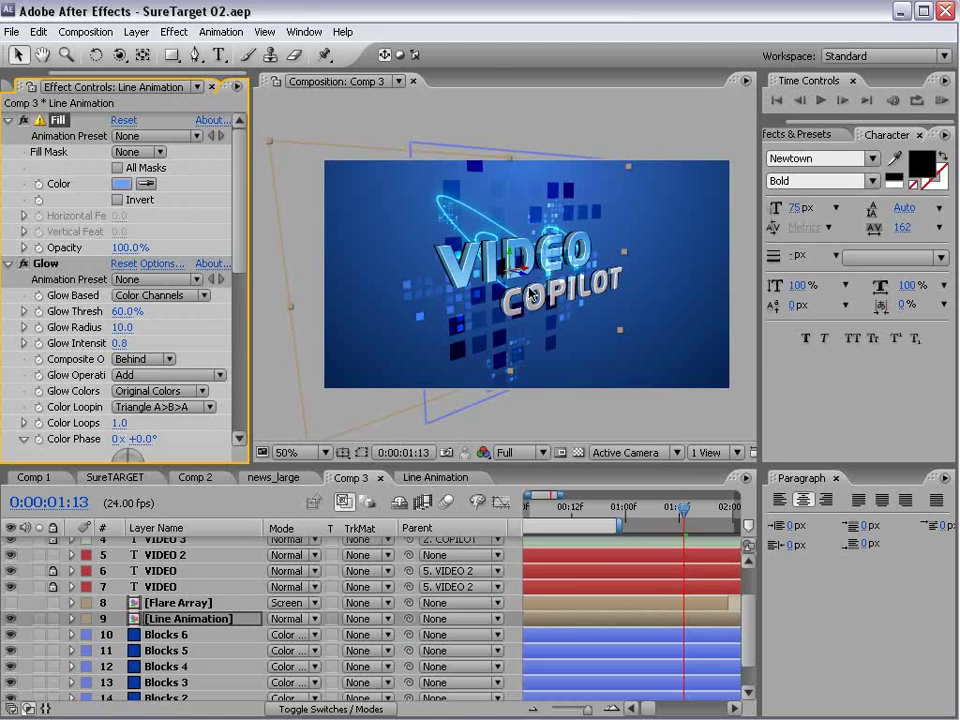
key("ctrl+d")
left_click(212, 619)
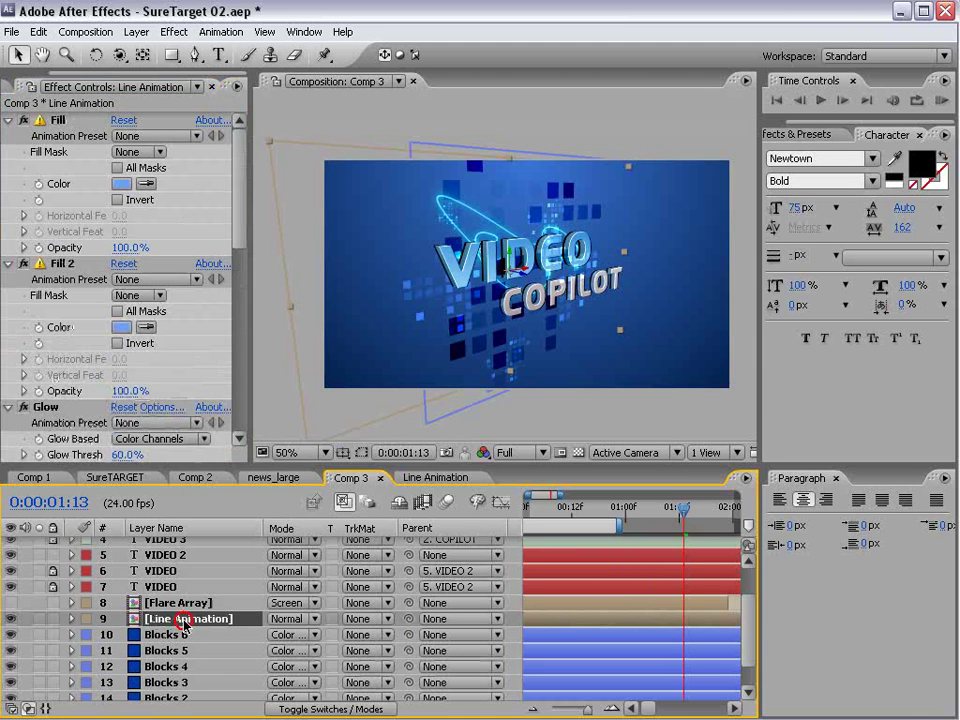
key("ctrl+d")
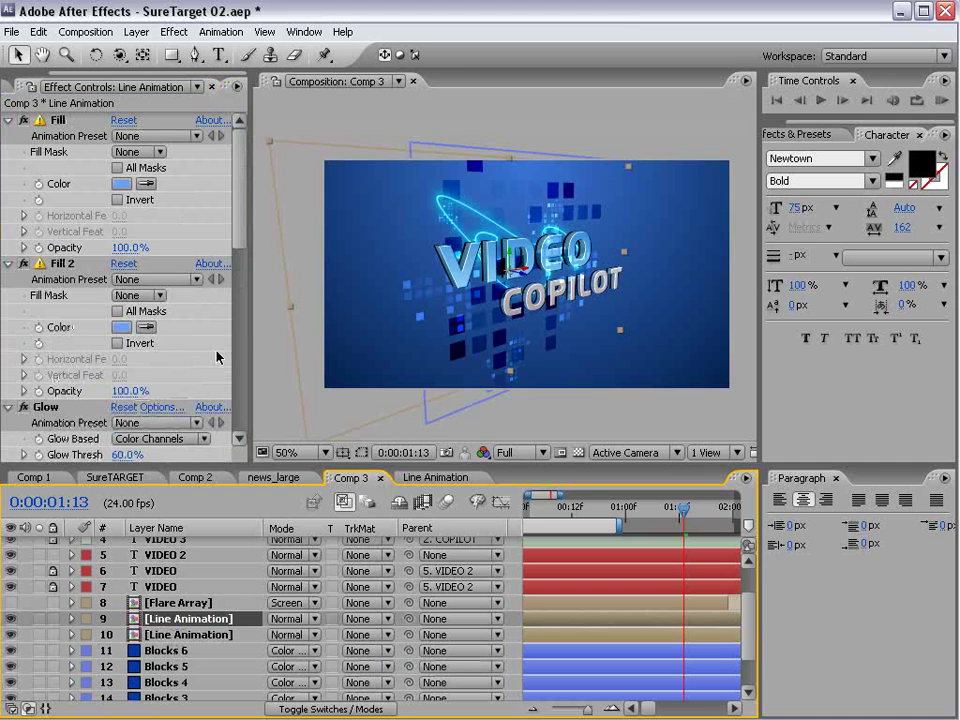
key("ctrl+z")
key("ctrl+z")
Step: Duplicate the Line Animation layer, then shift the copy right, scale it down and rotate it so the lines curl around COPILOT
left_click(205, 651)
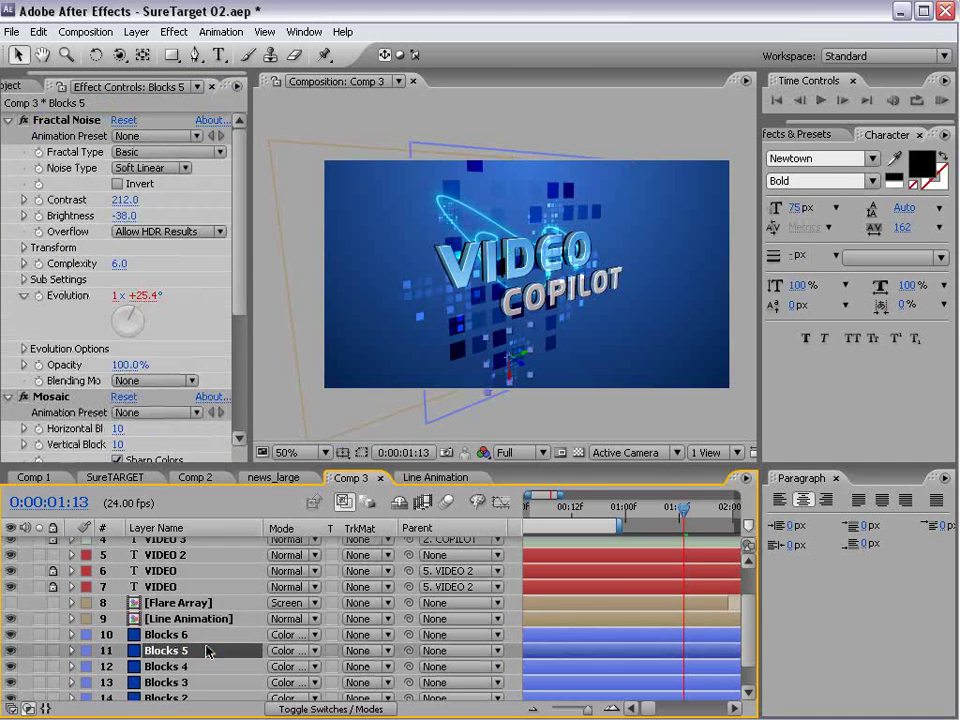
left_click(205, 620)
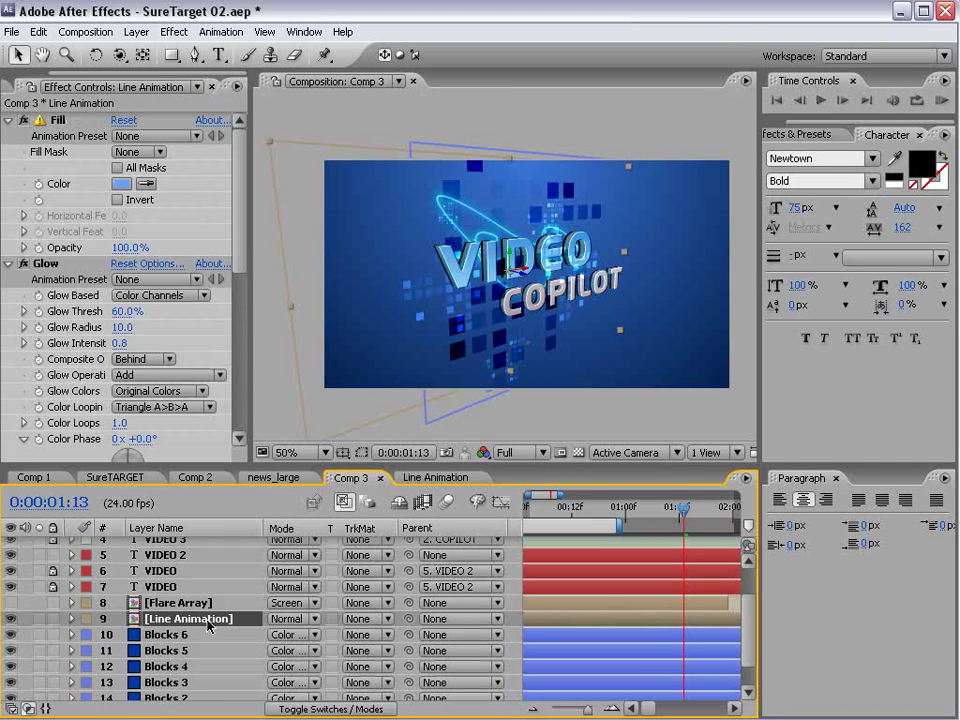
left_click(38, 32)
left_click(64, 195)
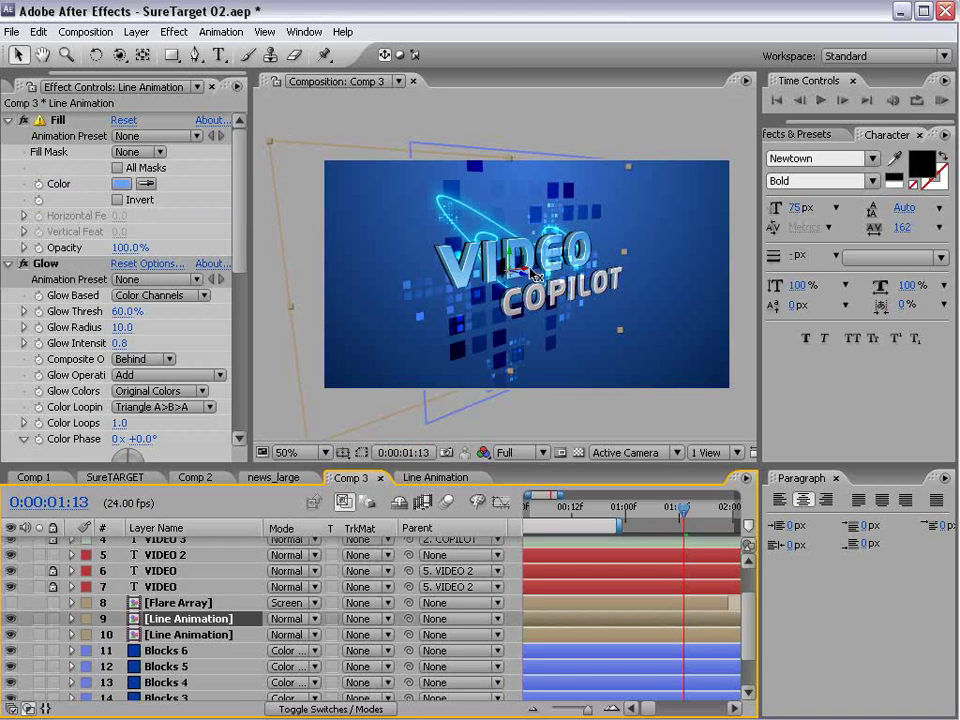
left_click_drag(524, 267, 578, 255)
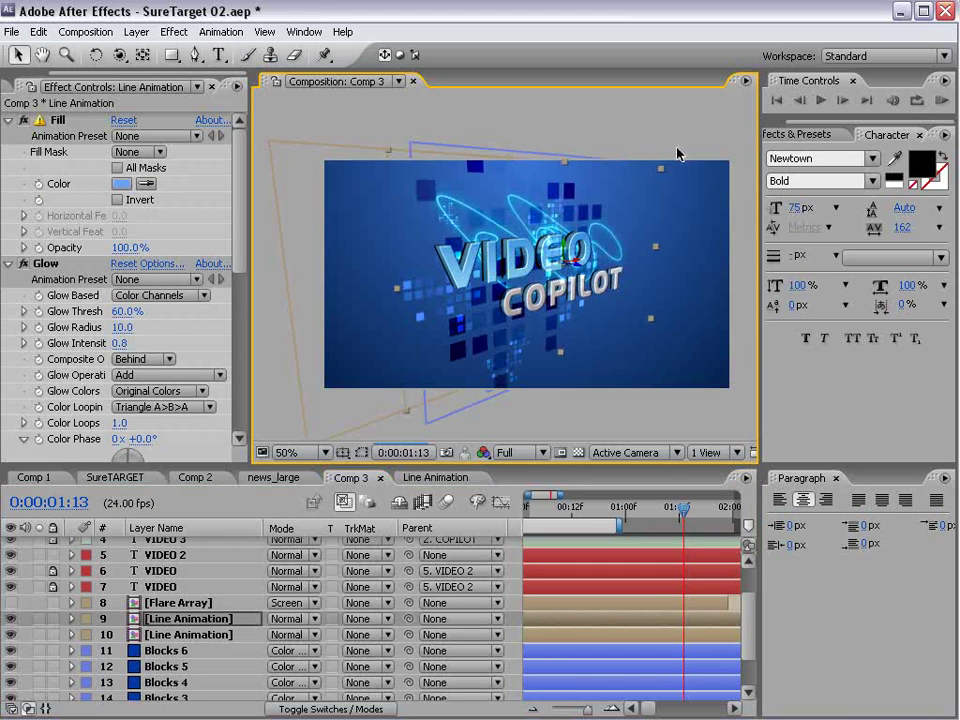
key("w")
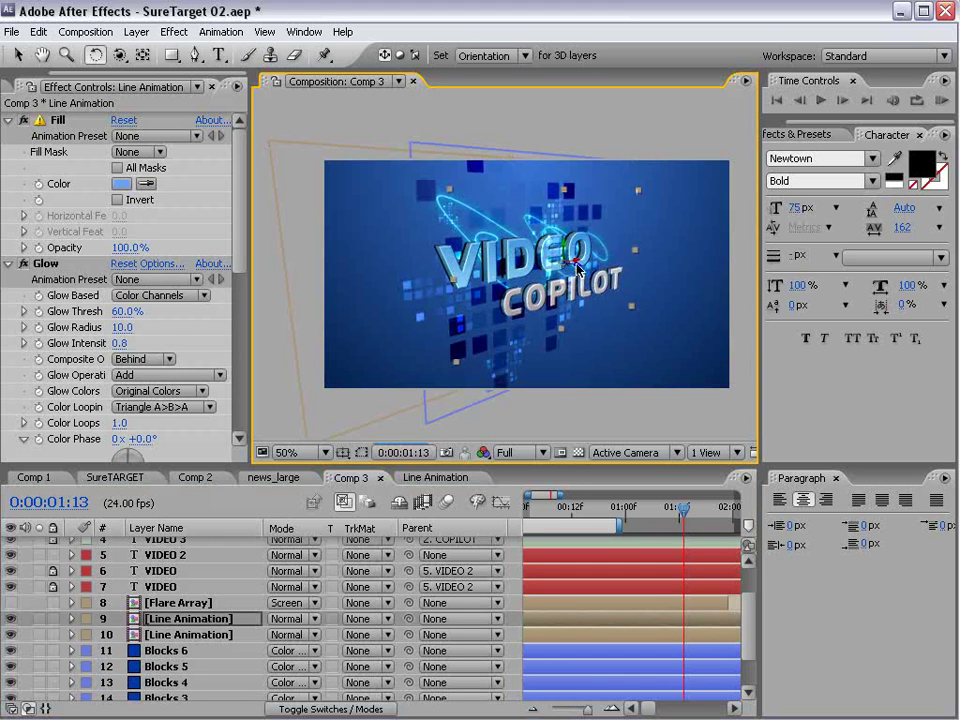
left_click_drag(573, 268, 574, 188)
key("v")
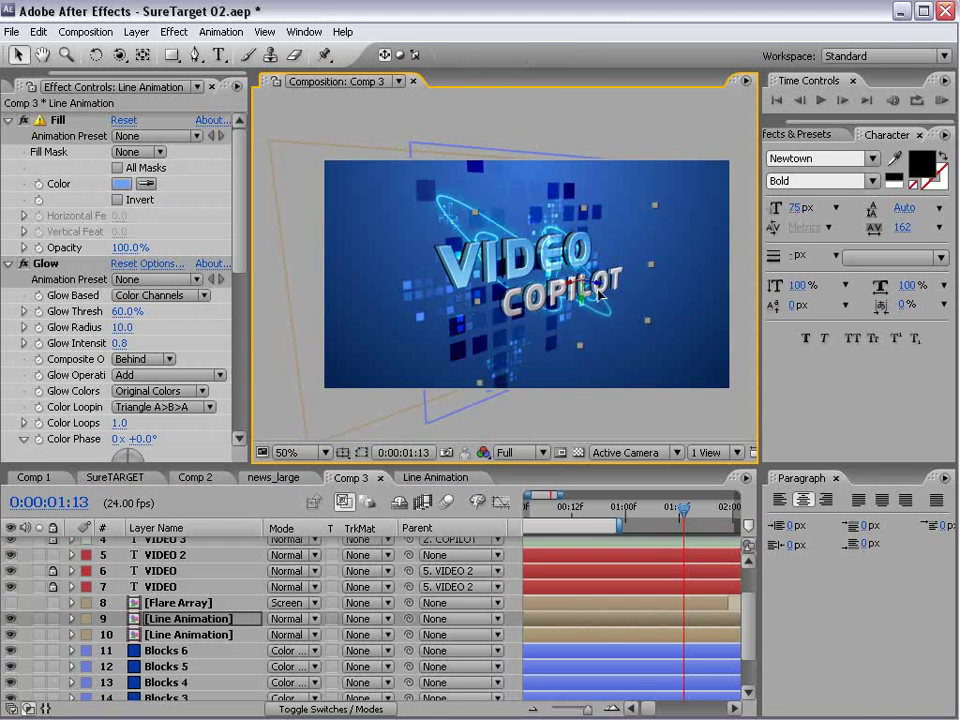
Step: Shift the original Line Animation layer to the left behind the V of VIDEO and tilt it slightly
left_click_drag(332, 193, 358, 216)
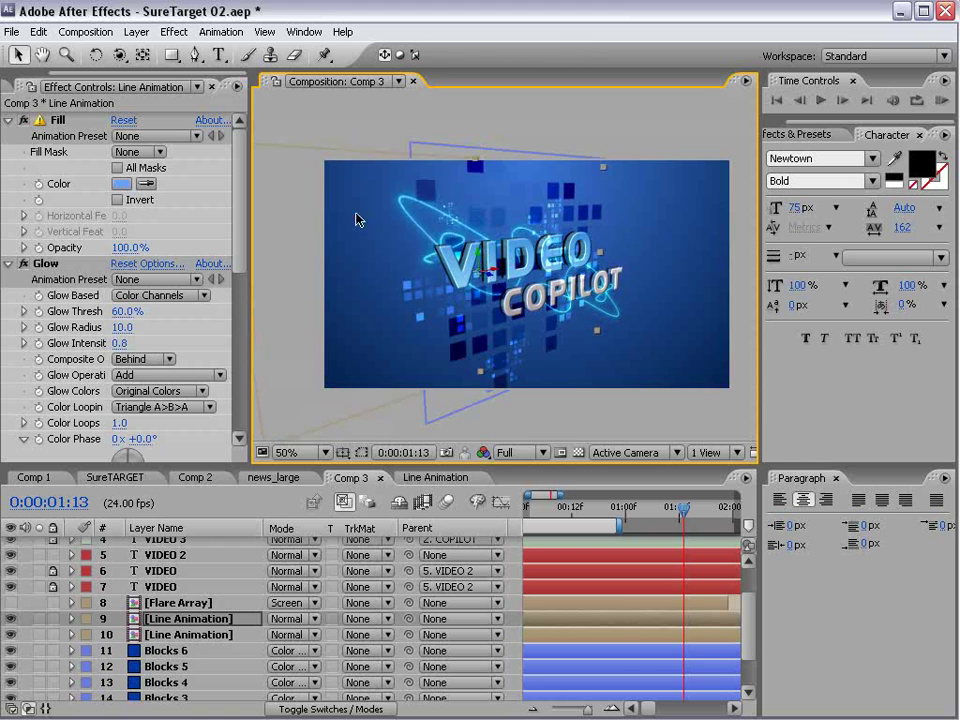
key("w")
mouse_move(484, 283)
left_mouse_down()
mouse_move(491, 272)
mouse_move(490, 281)
left_mouse_up()
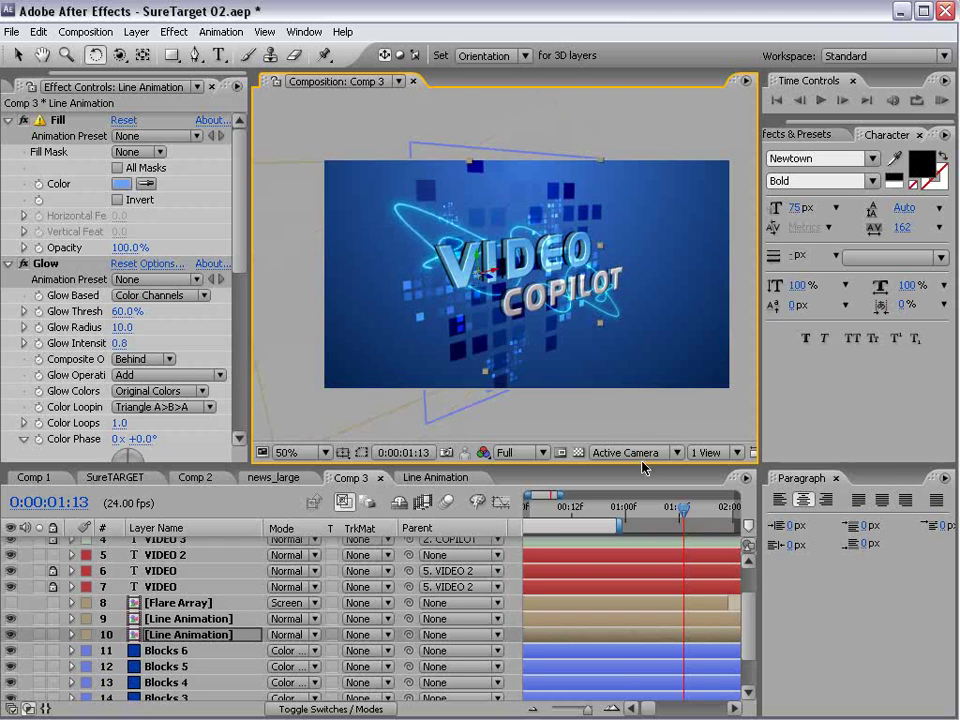
Step: Slide the original Line Animation layer earlier in time so its lines differ from the copy's, and scale it down
key("minus")
key("minus")
key("minus")
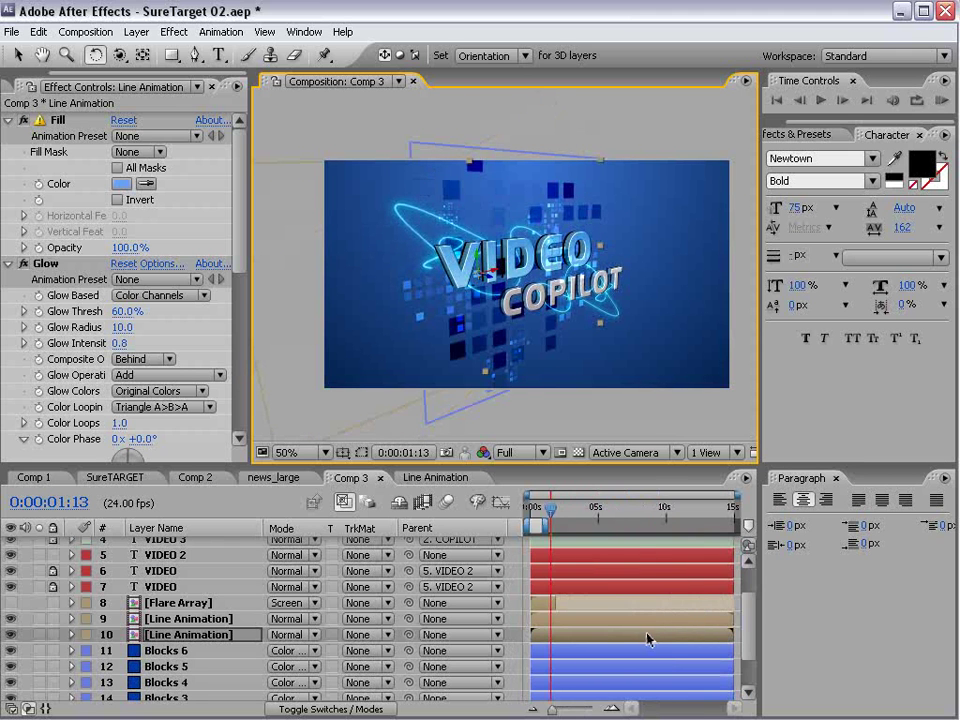
left_click_drag(647, 638, 625, 643)
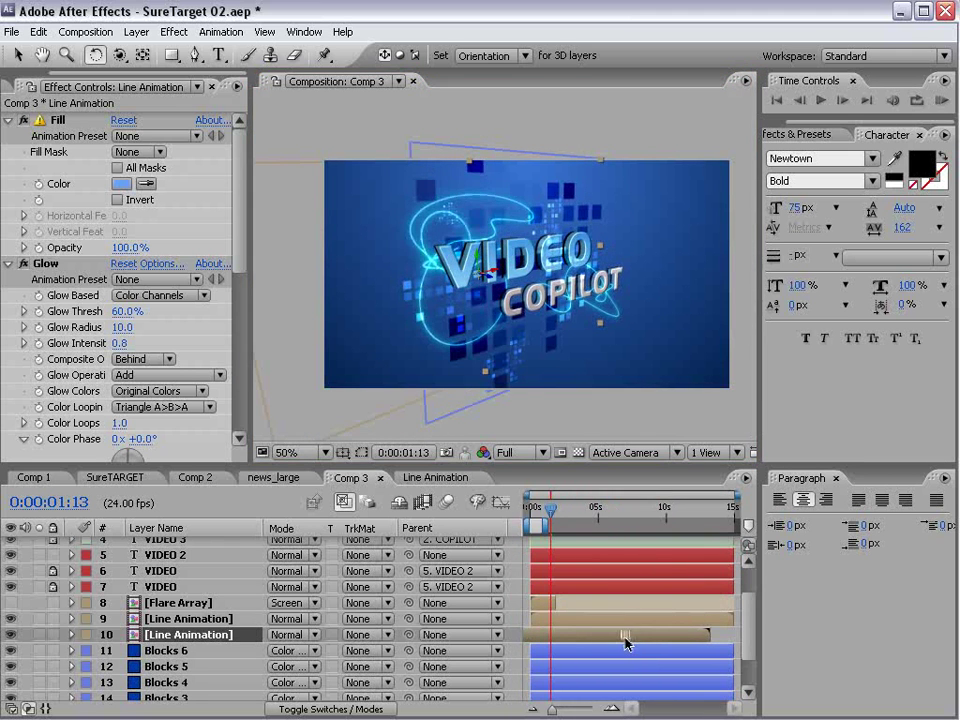
key("v")
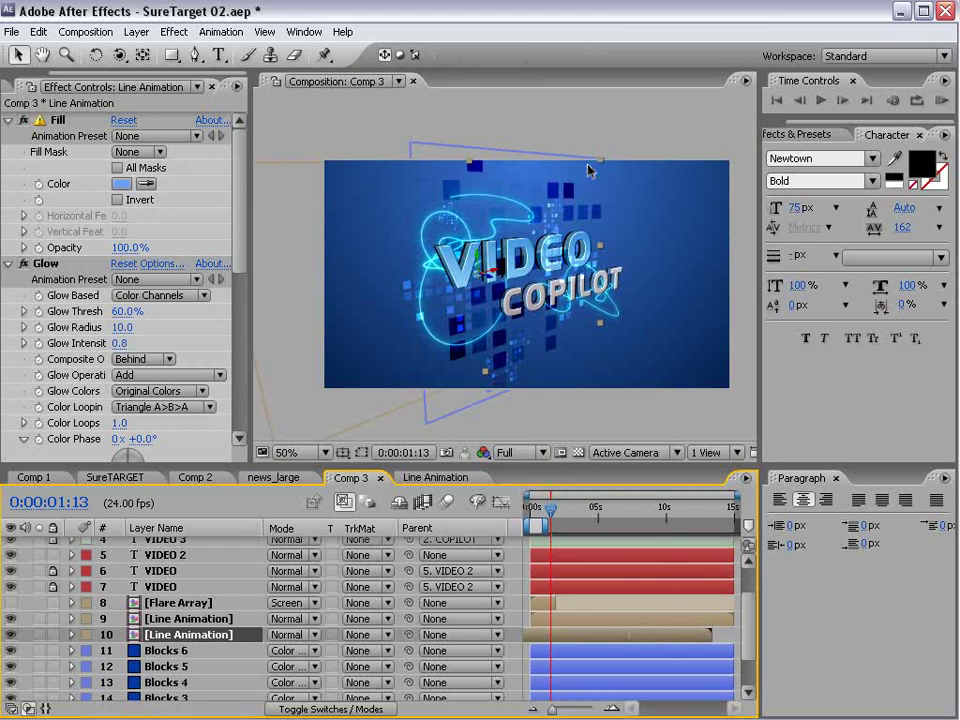
left_click(588, 171)
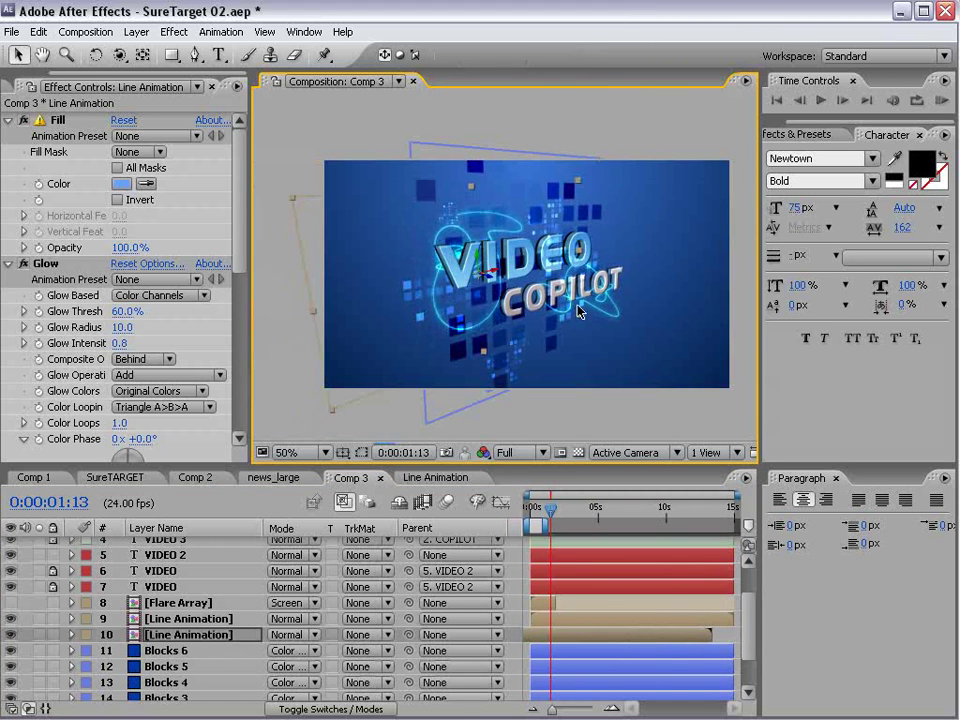
key("period")
Step: Duplicate the Blocks 5 layer and move the copy up behind the VIDEO title, around the letters I and D
scroll(185, 664, "down", 2)
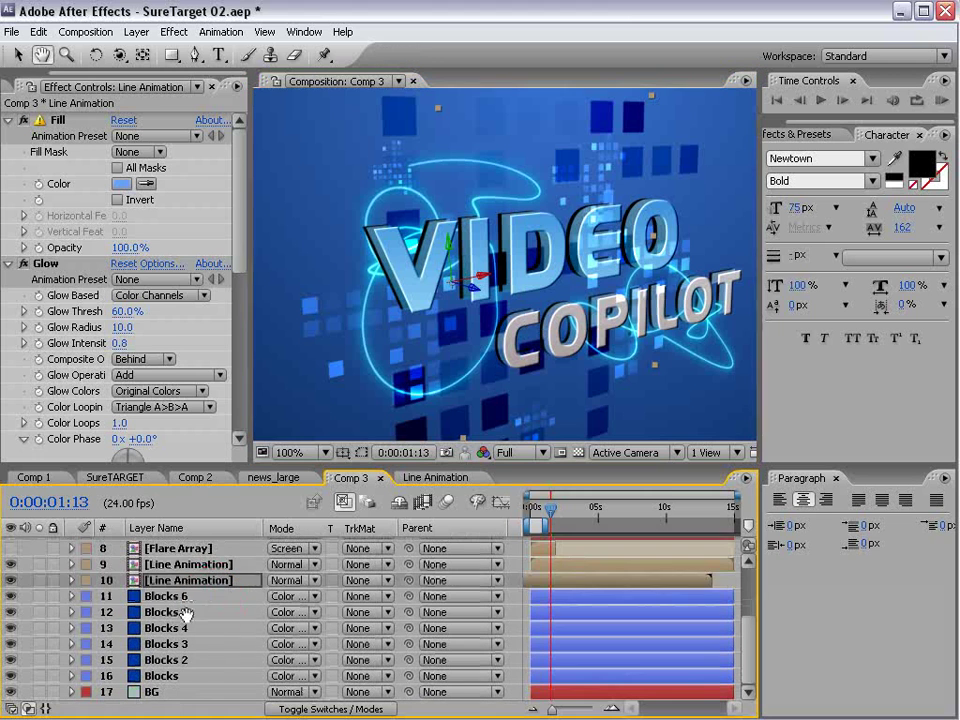
left_click(165, 612)
key("comma")
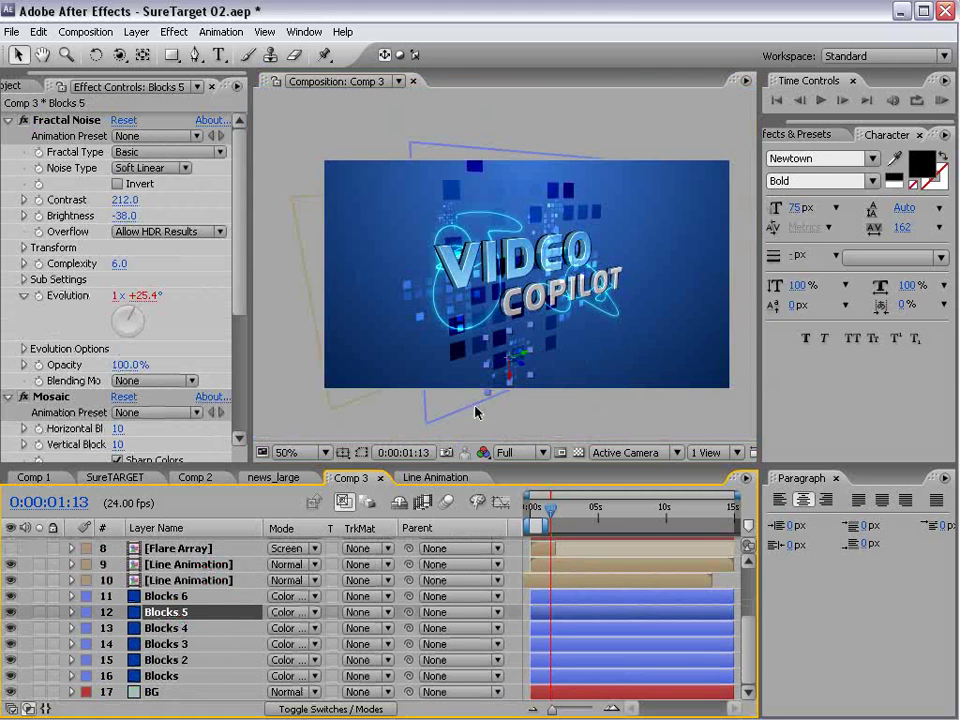
key("ctrl+d")
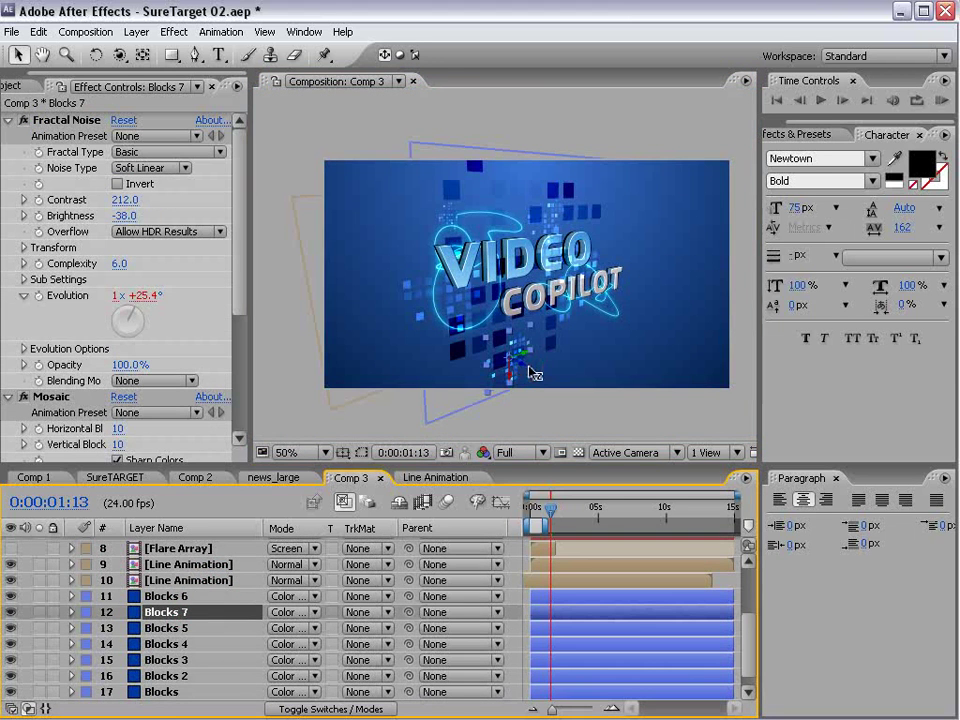
left_click_drag(531, 373, 515, 325)
key("period")
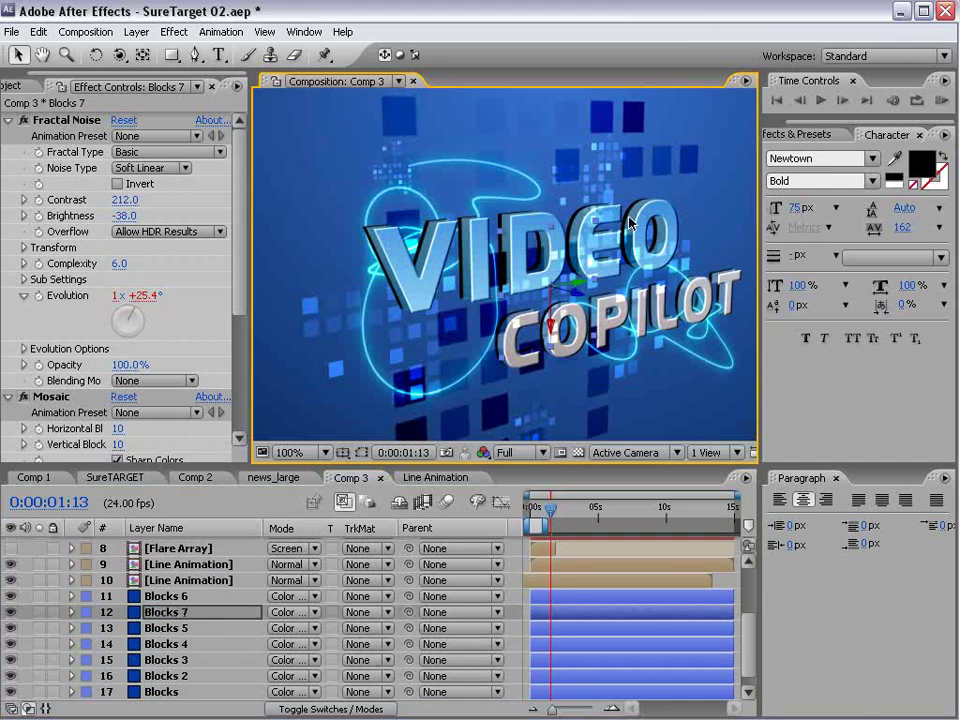
left_click_drag(598, 225, 645, 175)
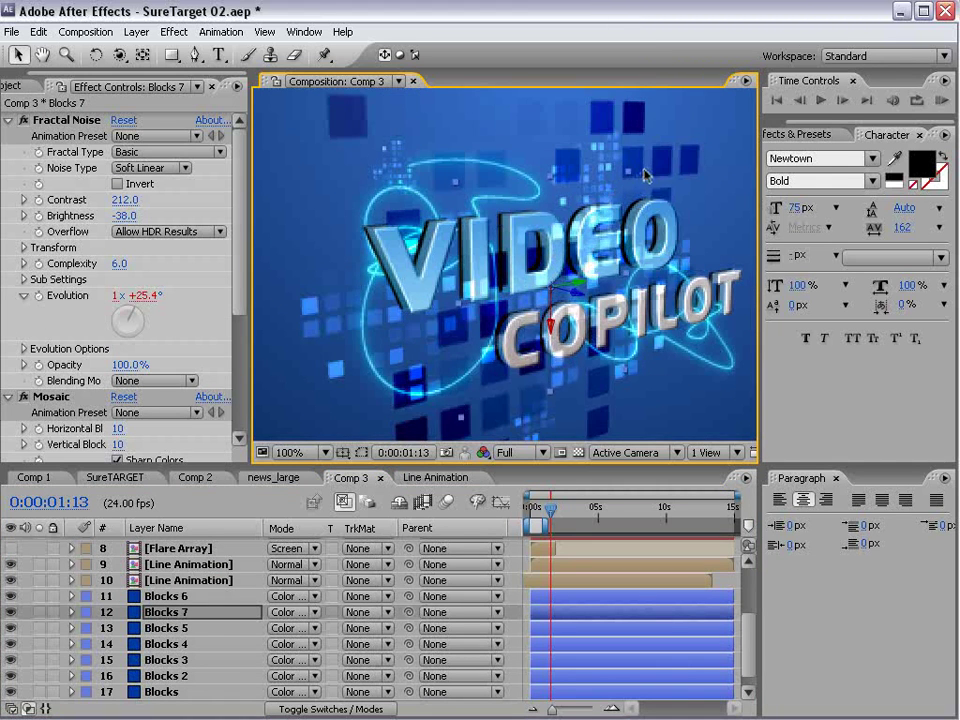
left_click_drag(559, 281, 493, 266)
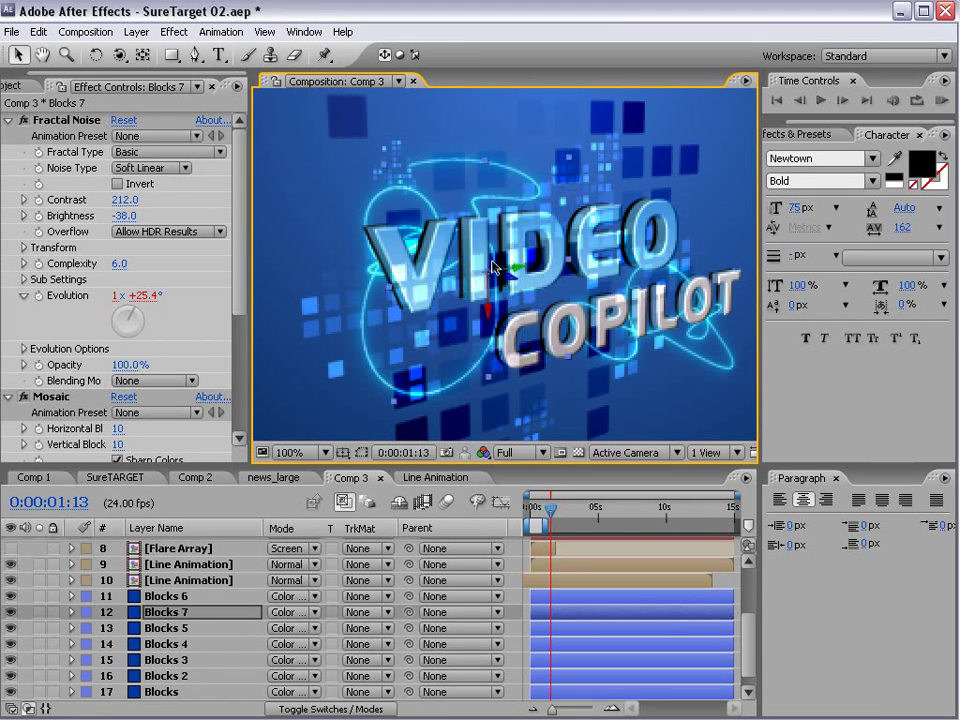
Step: Lower the duplicated blocks layer's opacity to 46% and check the composition in an enlarged view
key("t")
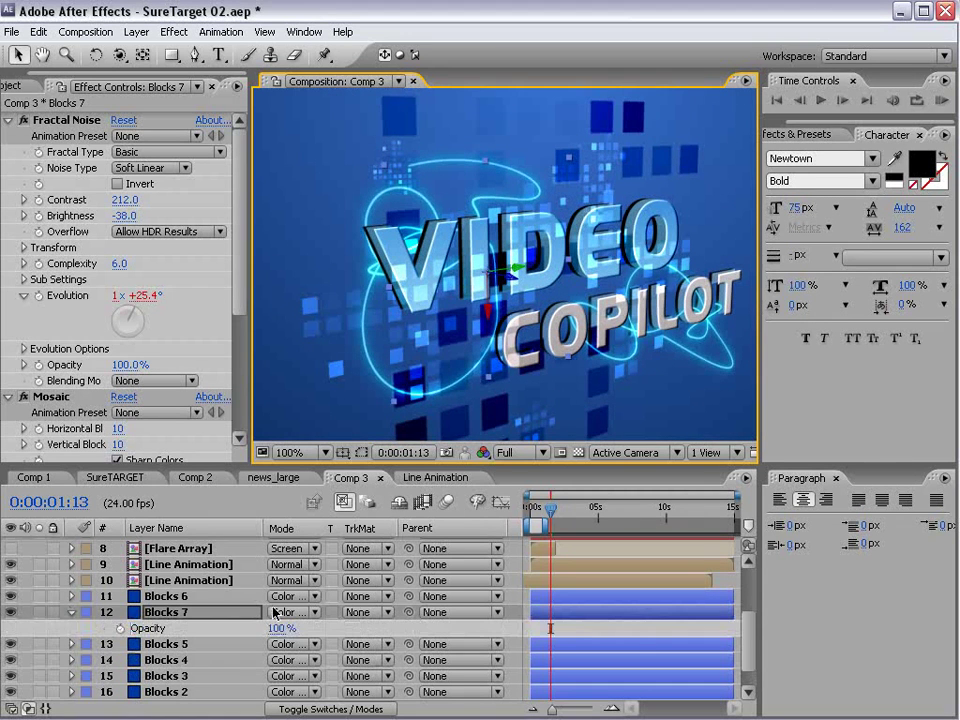
left_click_drag(274, 628, 240, 638)
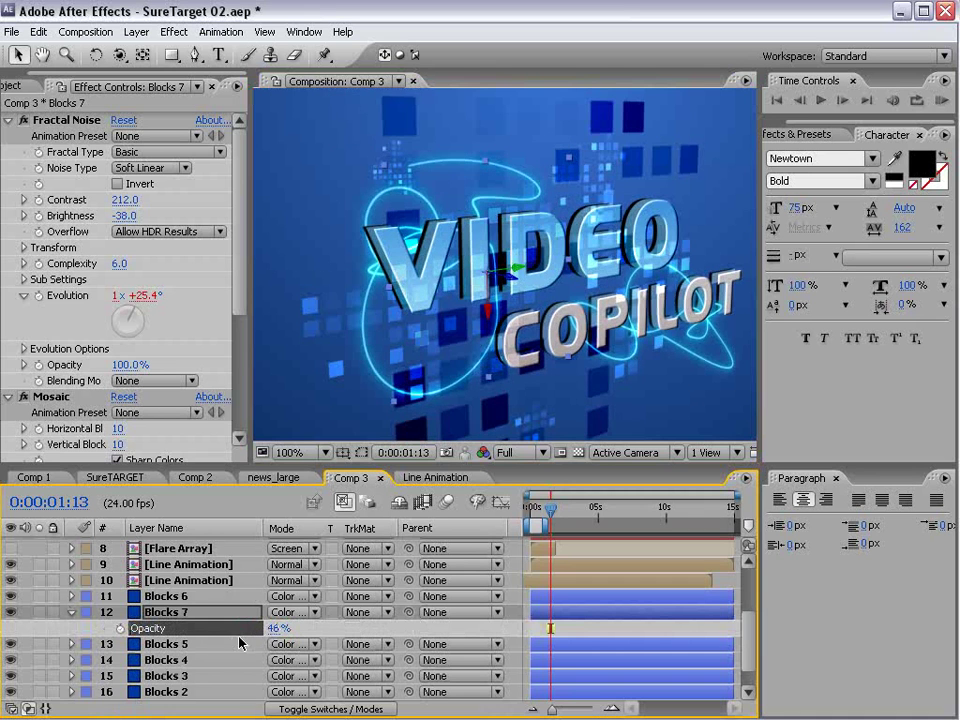
key("grave")
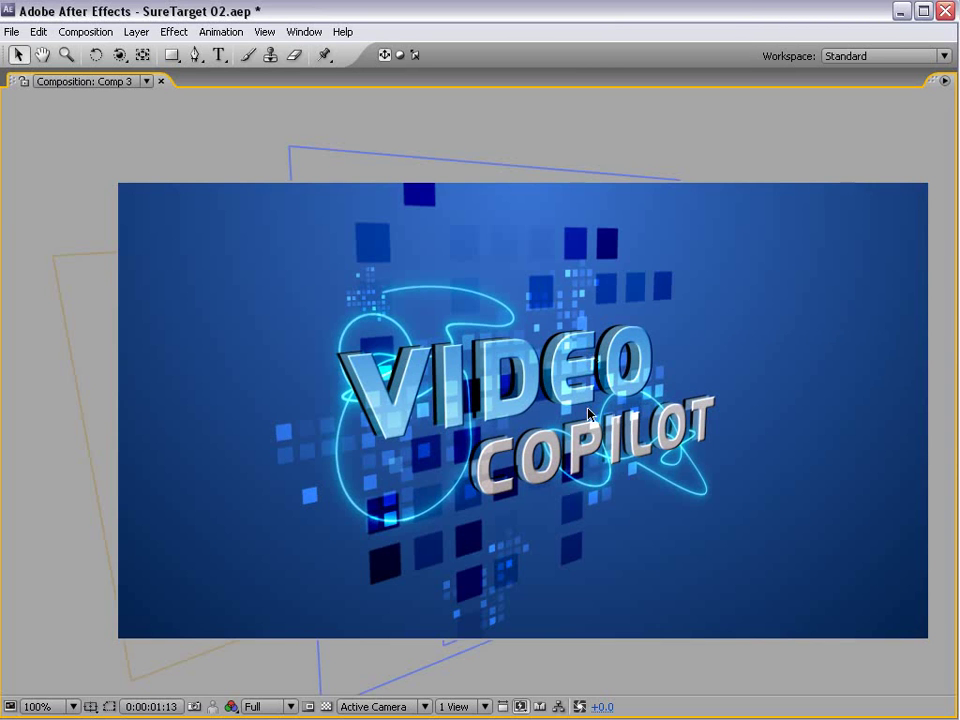
key("grave")
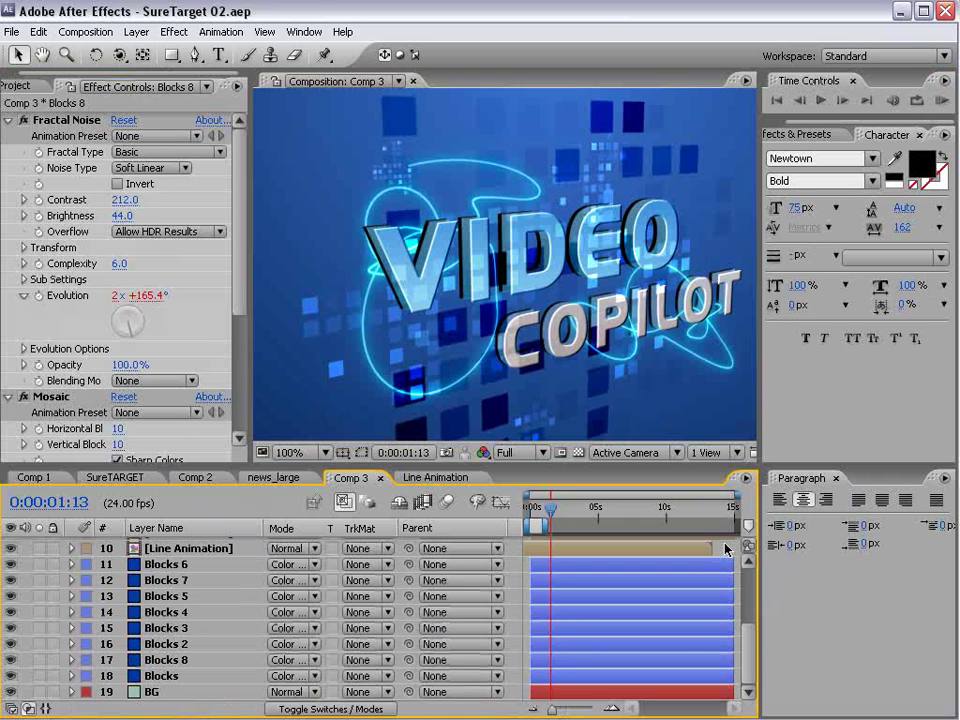
Step: Create a new composition named PROMO VIDEO, keeping the offered size, frame rate and duration
key("ctrl+0")
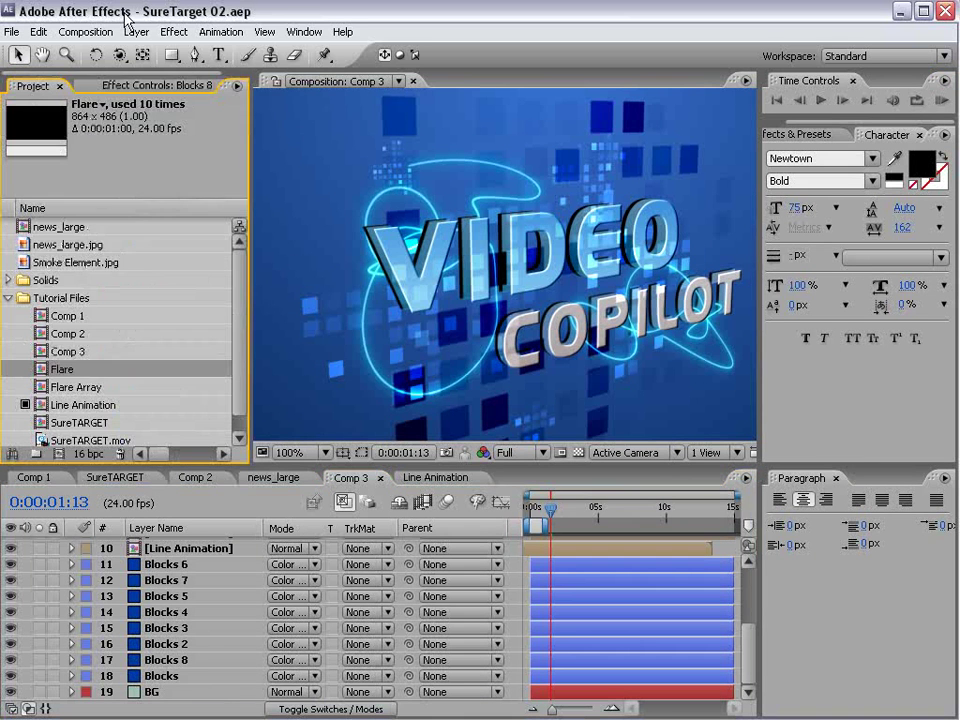
left_click(85, 31)
left_click(85, 58)
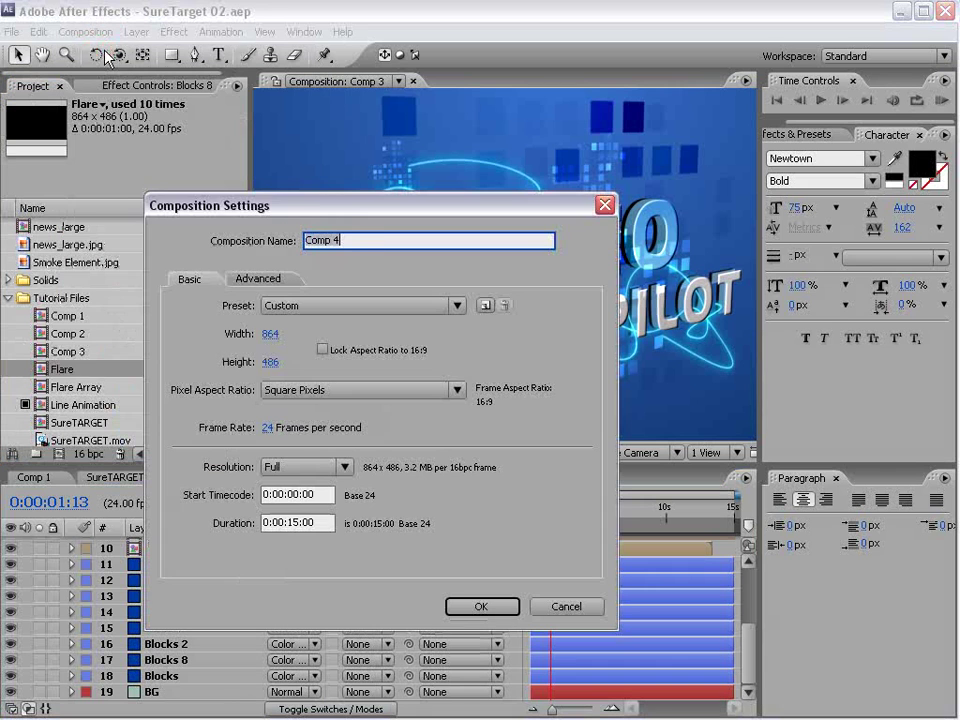
left_click(362, 242)
key("BackSpace")
key("BackSpace")
key("BackSpace")
key("BackSpace")
key("BackSpace")
key("BackSpace")
type("PROMO VIDEO")
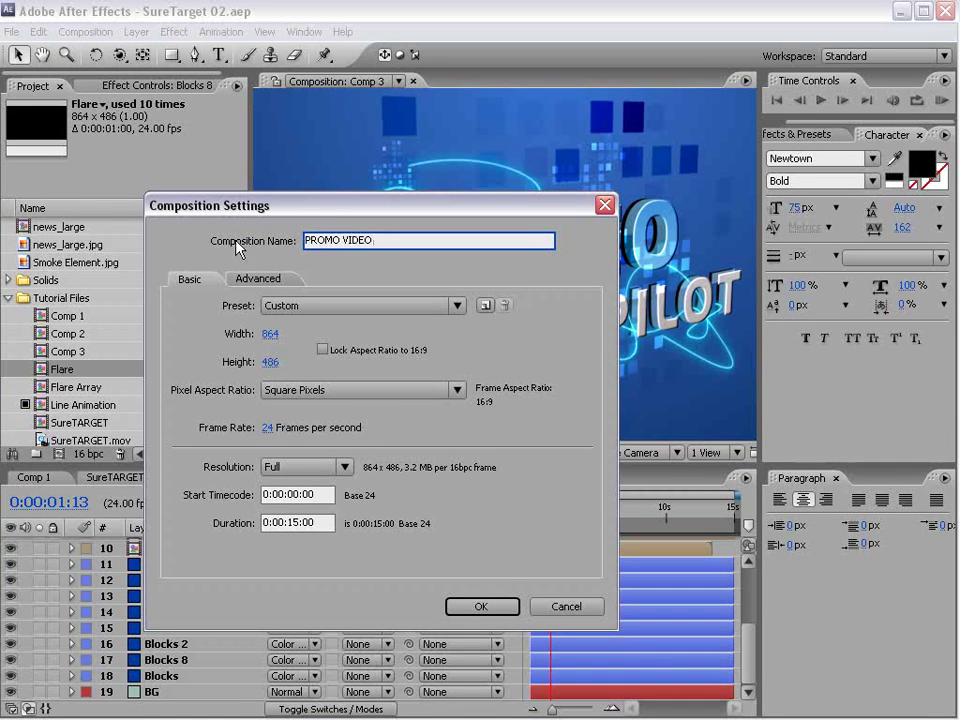
mouse_move(313, 225)
left_mouse_down()
mouse_move(630, 182)
mouse_move(285, 364)
mouse_move(403, 523)
mouse_move(297, 211)
left_mouse_up()
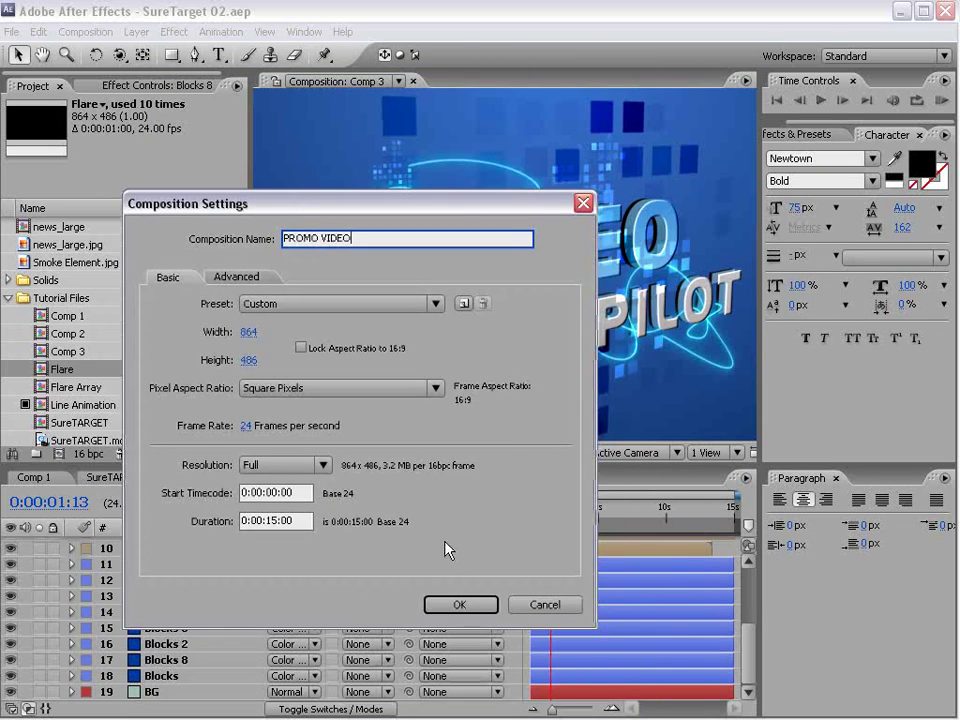
left_click(462, 605)
Step: Close the Line Animation and news_large compositions and return to Comp 3
left_click(470, 479)
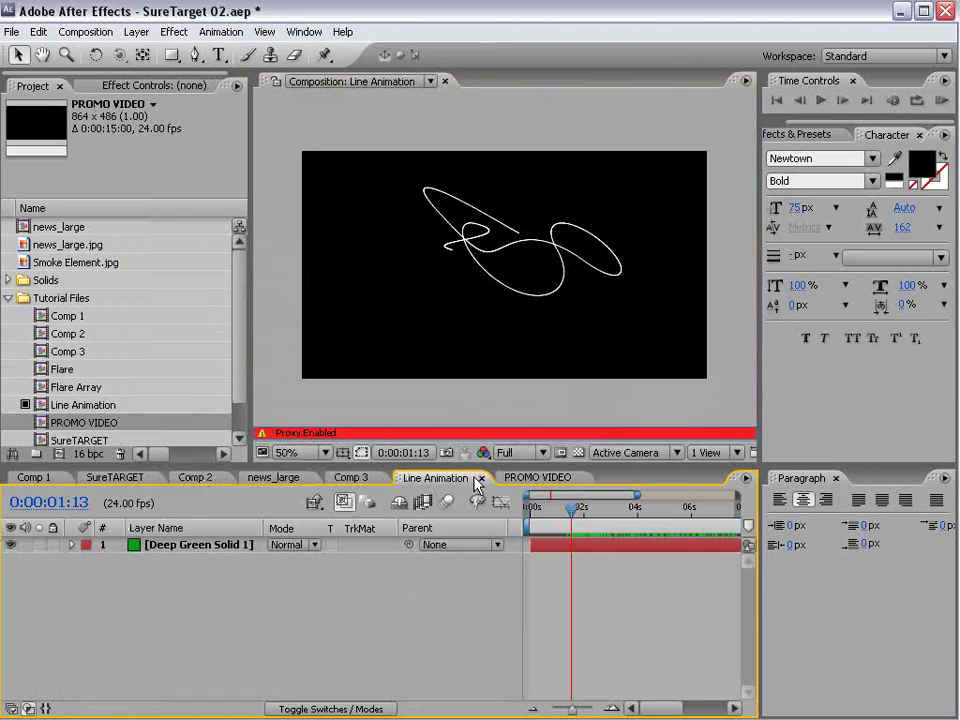
left_click(479, 479)
left_click(290, 478)
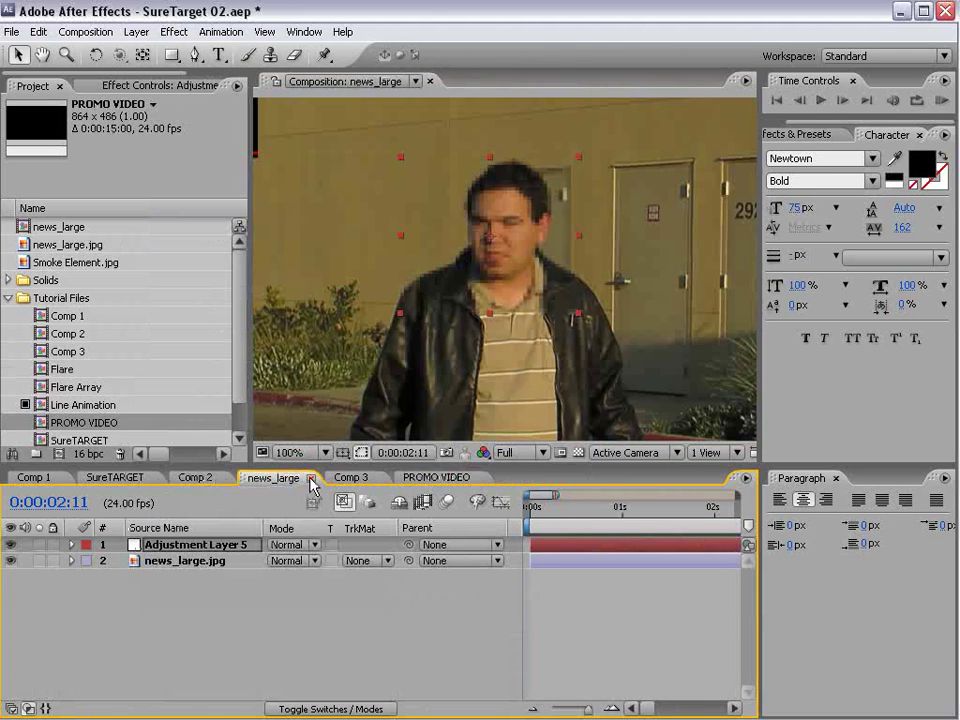
left_click(311, 482)
left_click(260, 479)
scroll(458, 289, "down", 2)
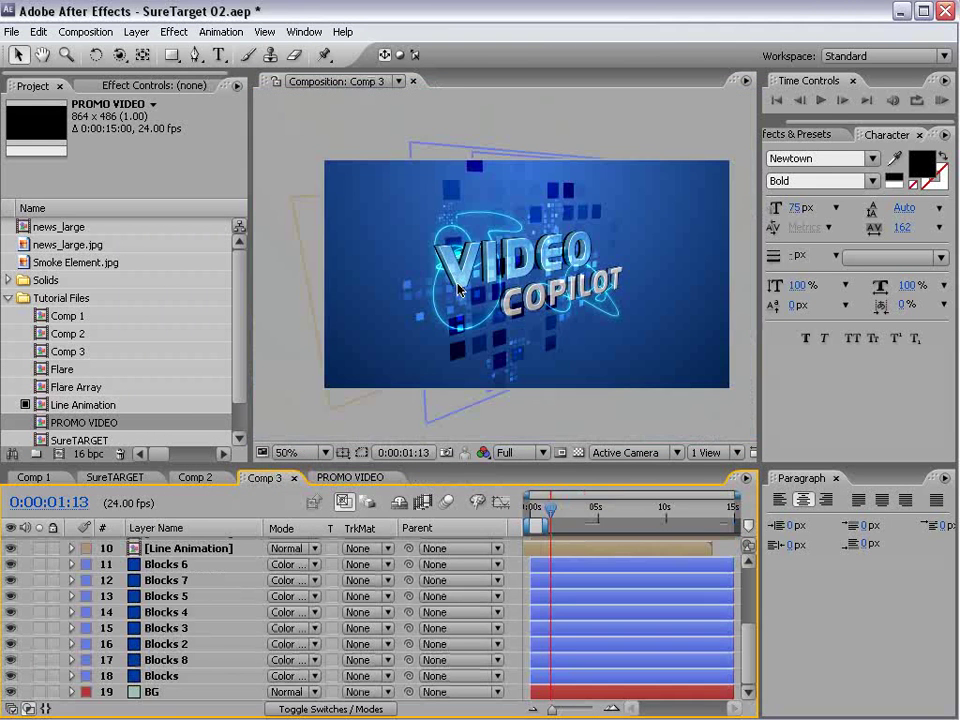
Step: Rename the Comp 3 composition to TITLE 01 in its composition settings
left_click(86, 32)
left_click(100, 76)
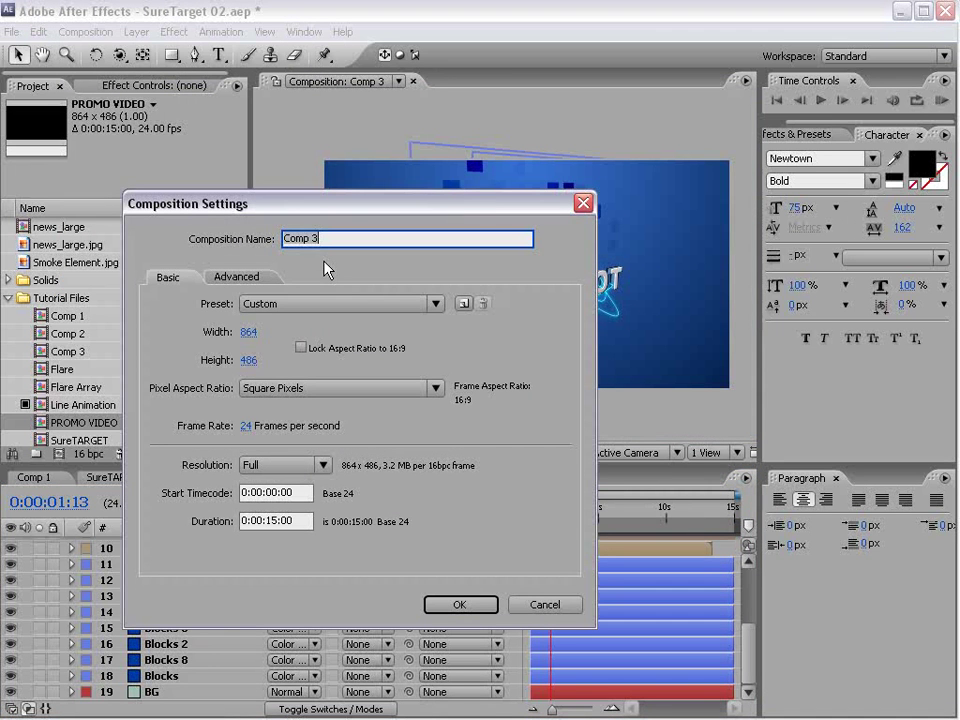
type("TITLE 01")
left_click(471, 605)
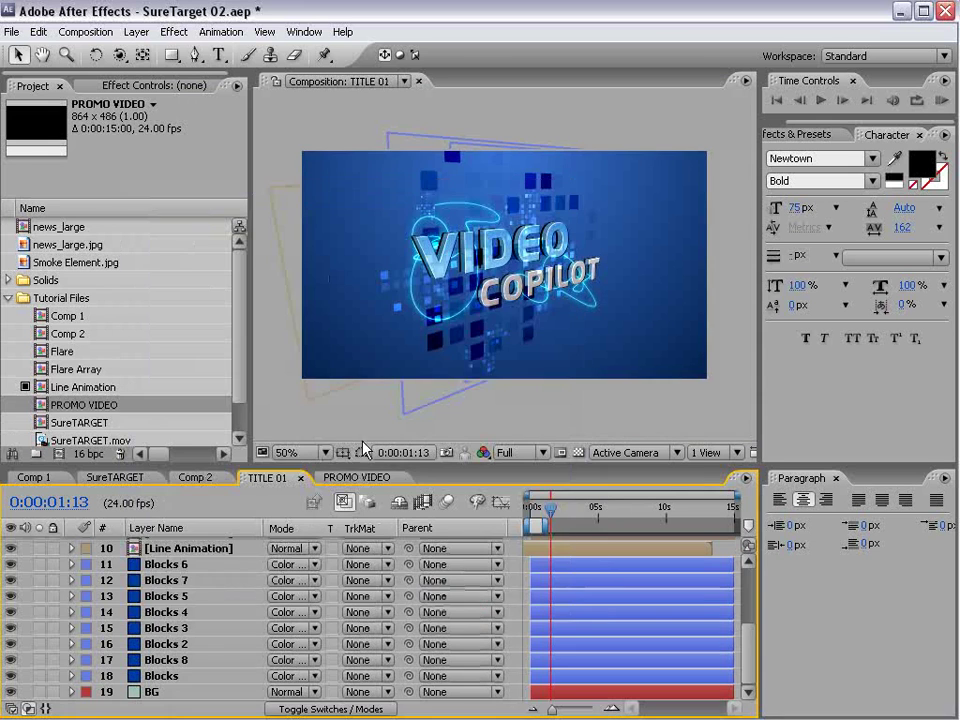
Step: Open the PROMO VIDEO composition and put TITLE 01 into a new project folder named Titles
left_click(354, 479)
left_click_drag(242, 354, 241, 392)
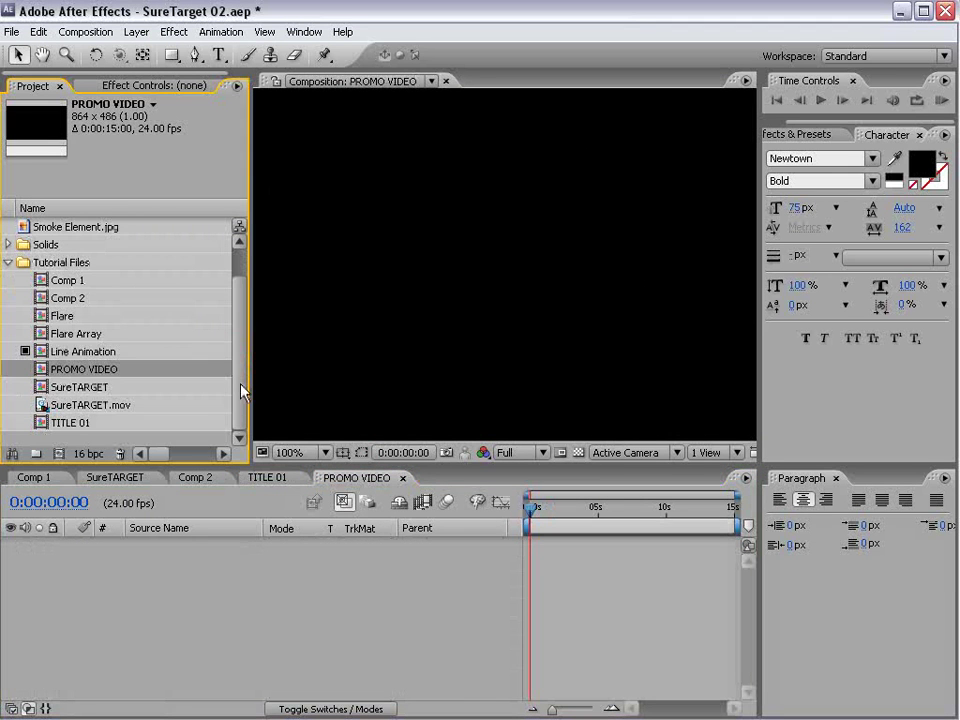
left_click(72, 424)
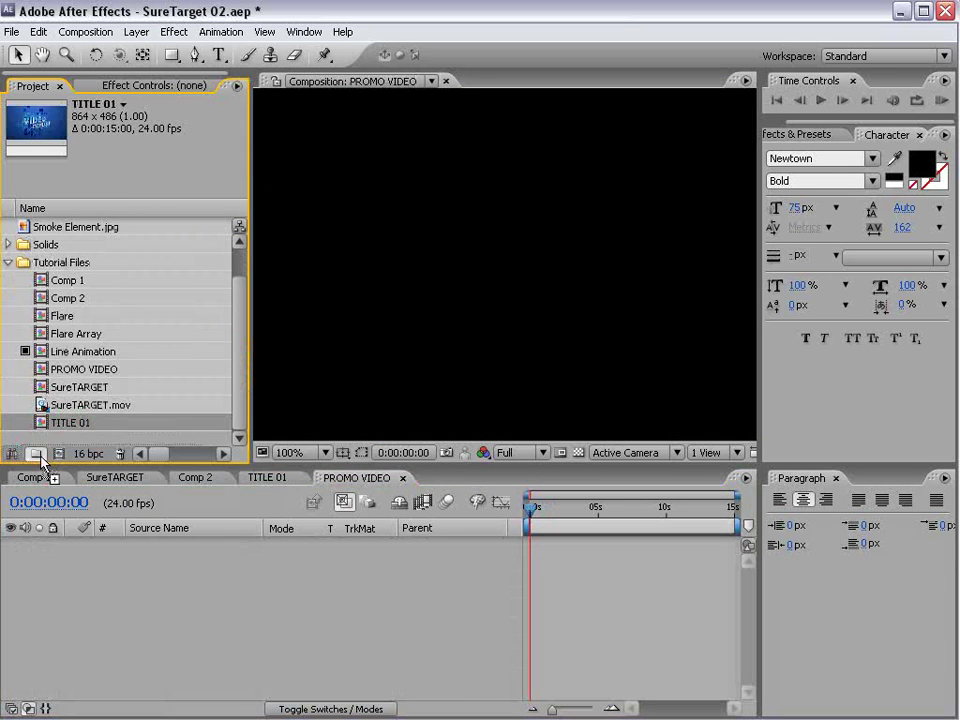
left_click(36, 453)
type("Title")
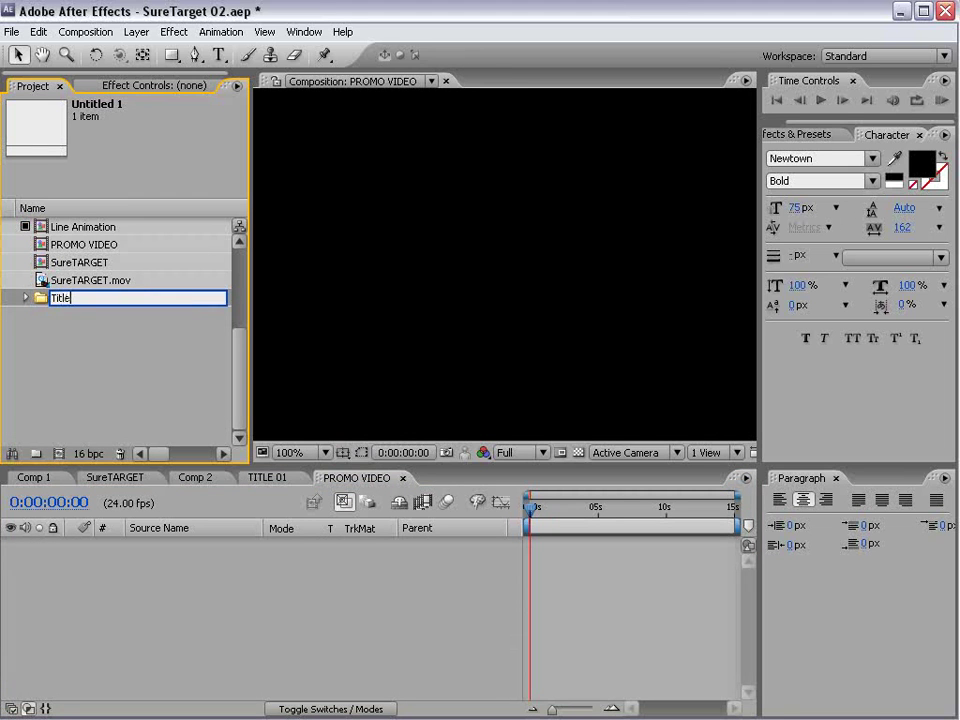
type("s")
key("Return")
scroll(195, 381, "up", 5)
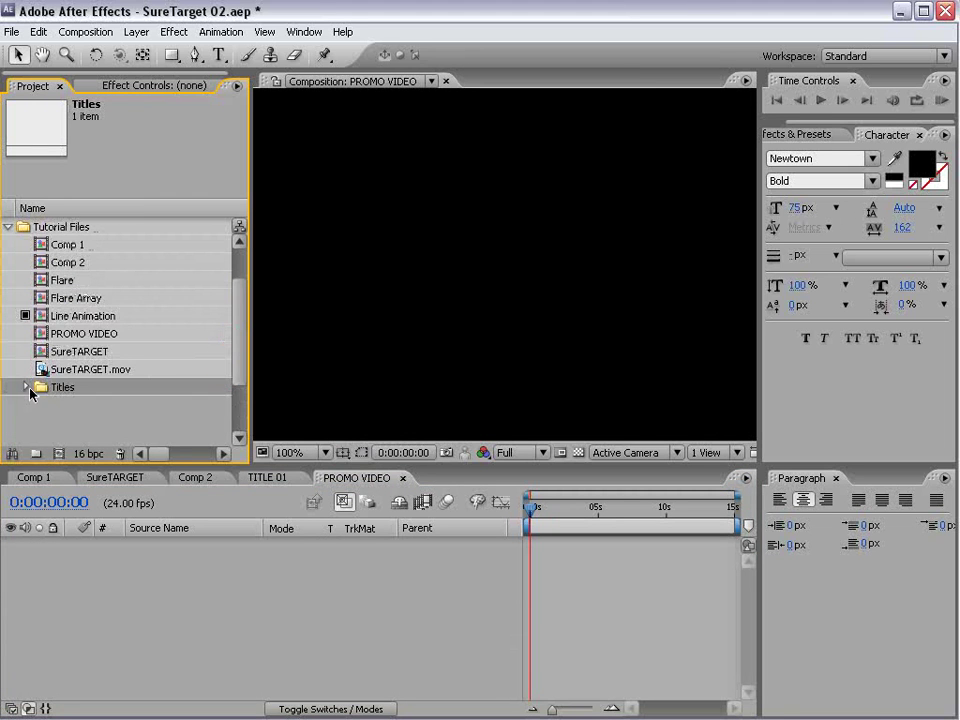
Step: Add TITLE 01 from the Titles folder to the PROMO VIDEO timeline and remove the Paragraph panel from the workspace
left_click(25, 388)
left_click_drag(58, 410, 527, 553)
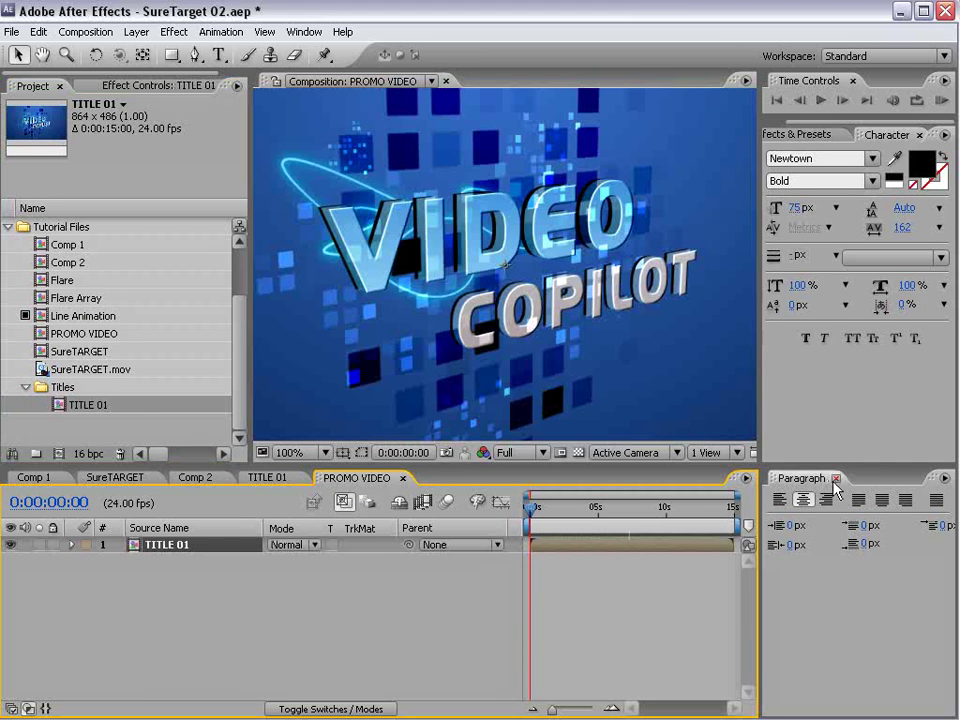
left_click(836, 478)
key("comma")
Step: Save the project and deselect the TITLE 01 layer
key("ctrl+s")
left_click(175, 545)
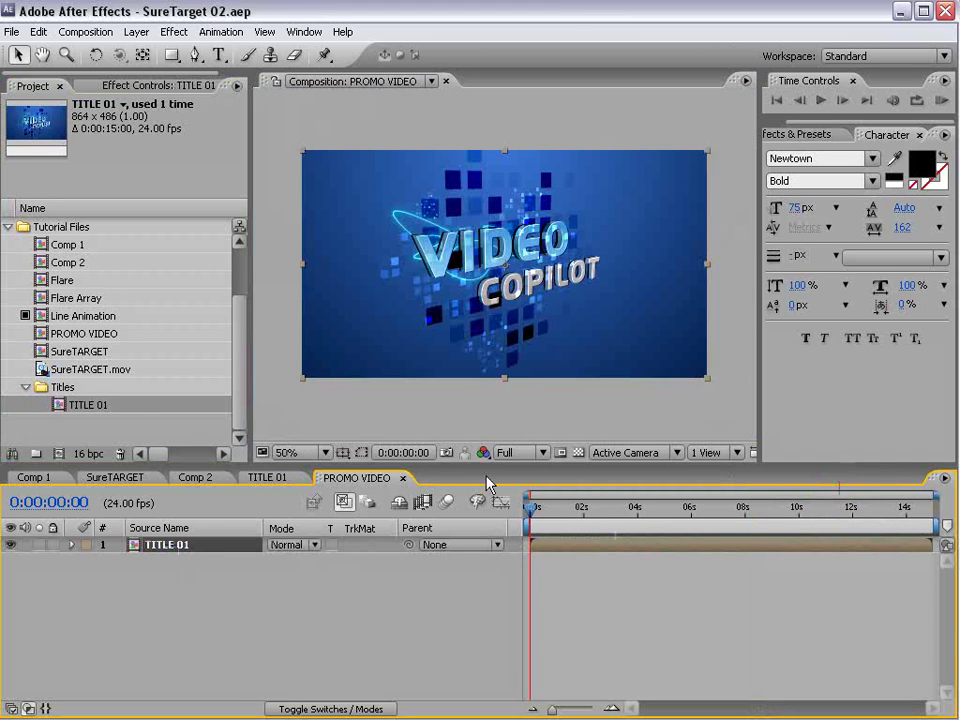
left_click(165, 600)
left_click(500, 650)
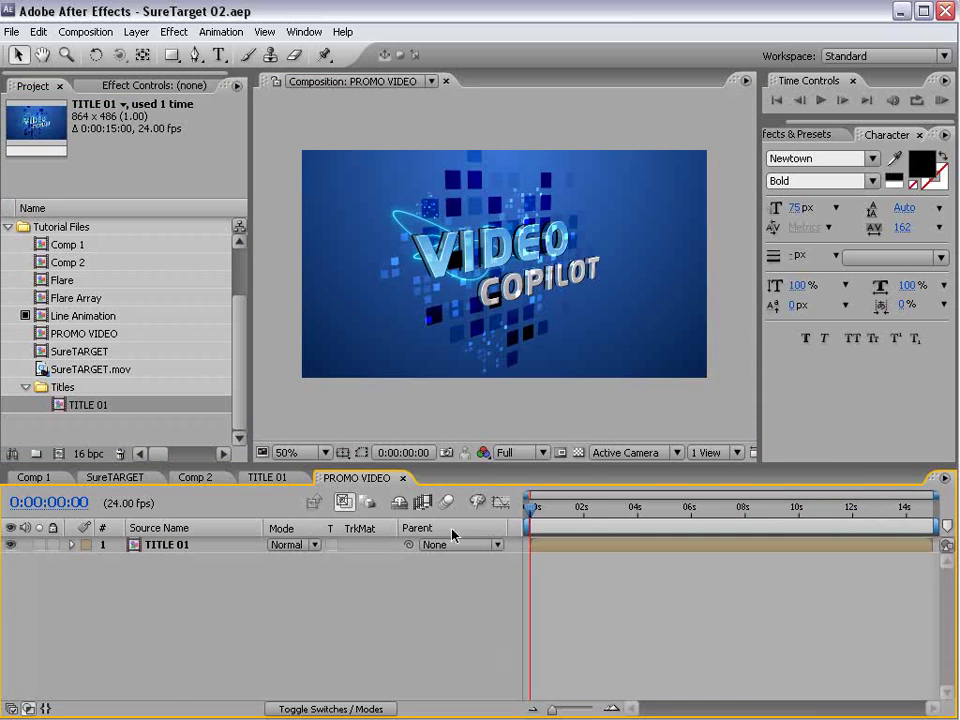
Step: Copy the BG layer from TITLE 01 into the PROMO VIDEO composition and place it beneath the TITLE 01 layer
left_click(267, 477)
left_click(155, 692)
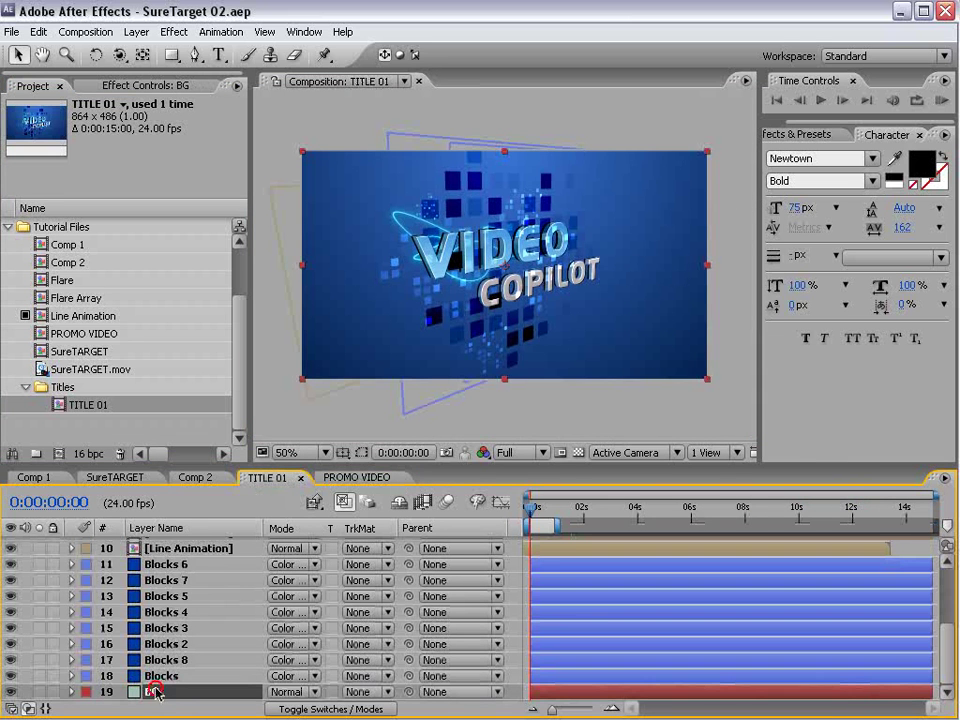
left_click(38, 32)
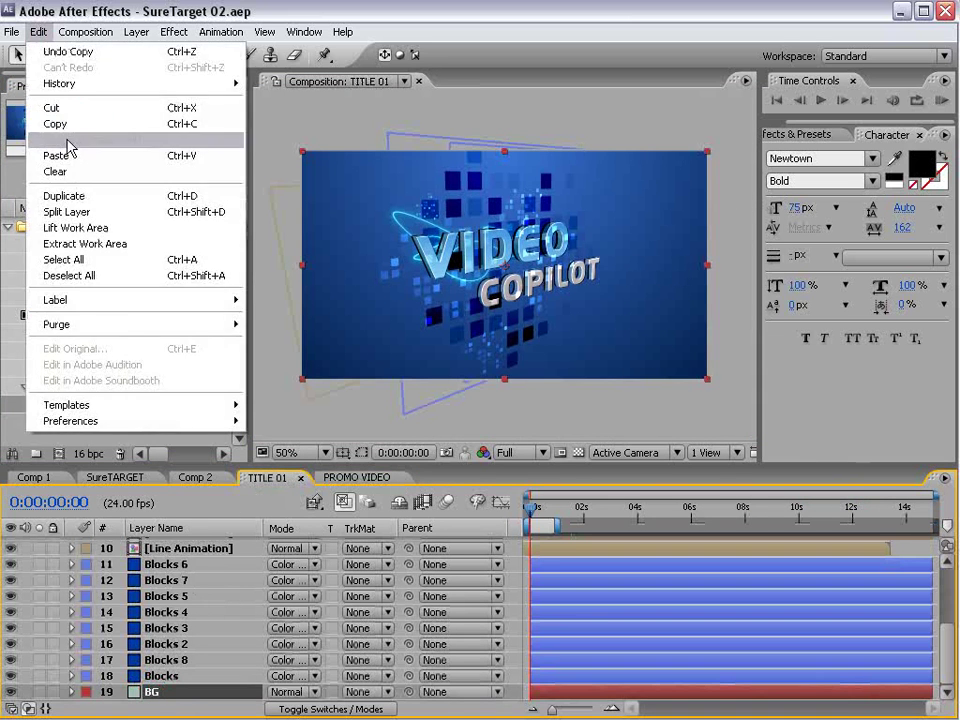
left_click(60, 124)
left_click(350, 478)
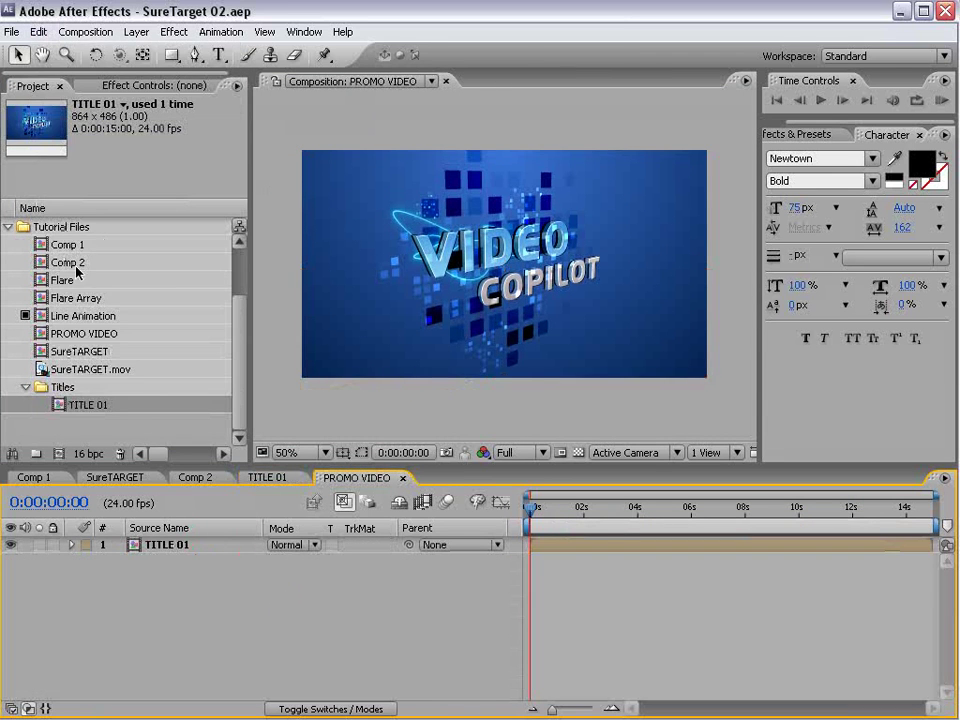
left_click(38, 31)
left_click(50, 154)
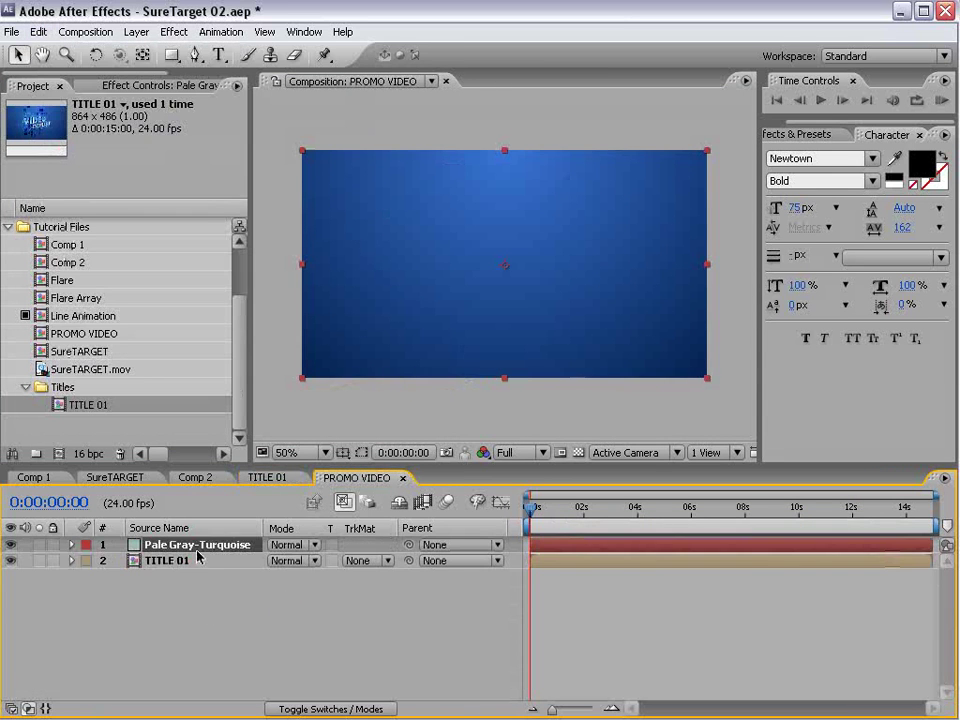
left_click_drag(197, 558, 197, 579)
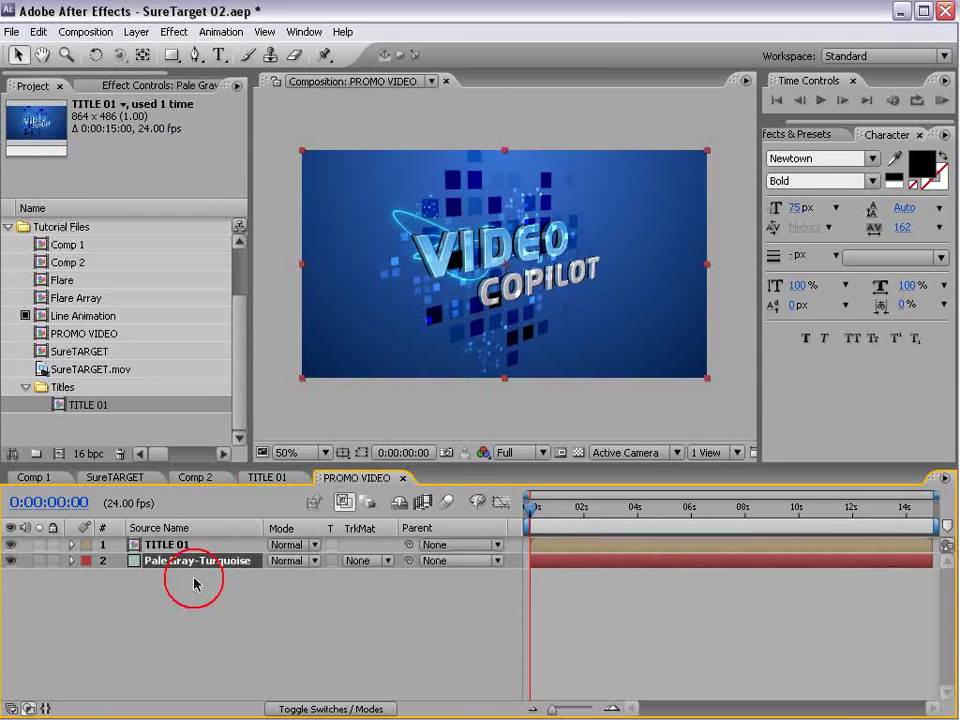
Step: Open the TITLE 01 composition, make room for its layer list and turn the BG layer into a guide layer
left_click(267, 477)
left_click_drag(265, 466, 262, 408)
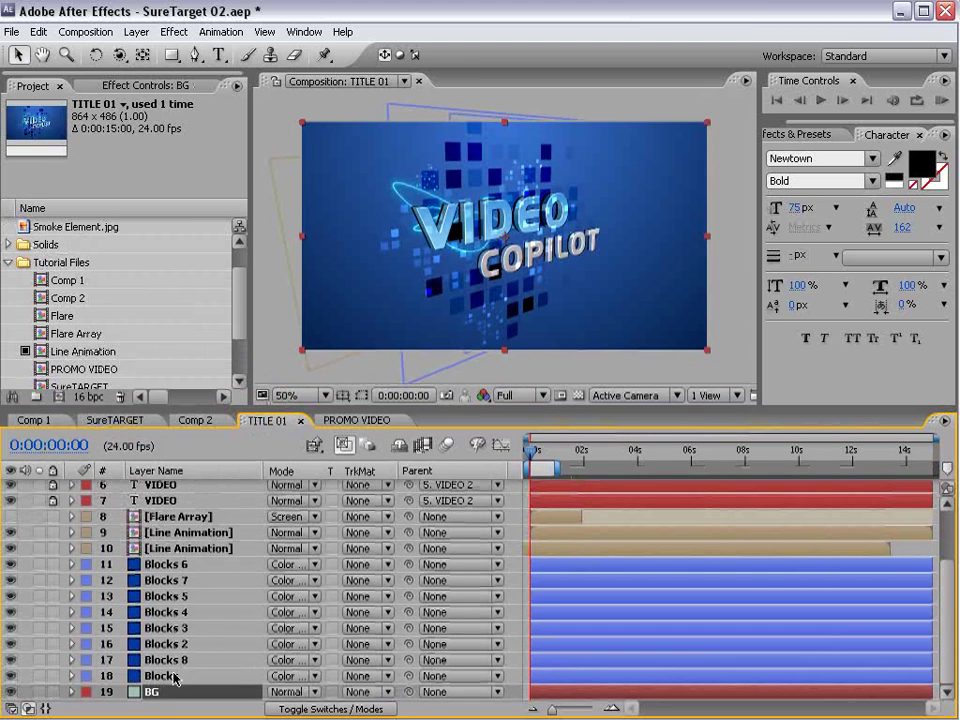
right_click(150, 692)
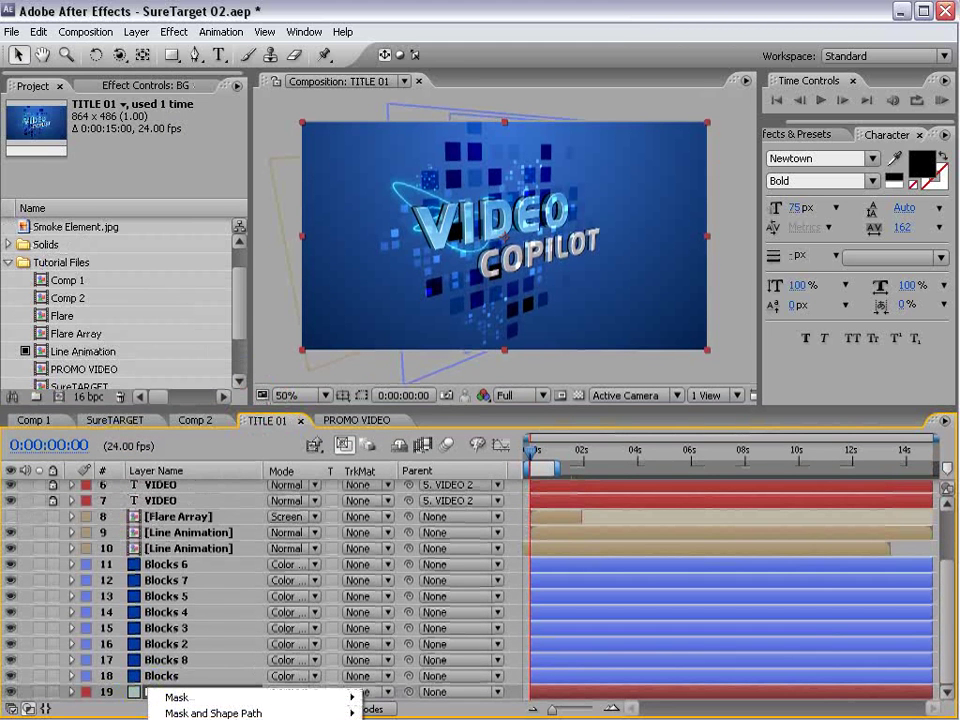
key("Escape")
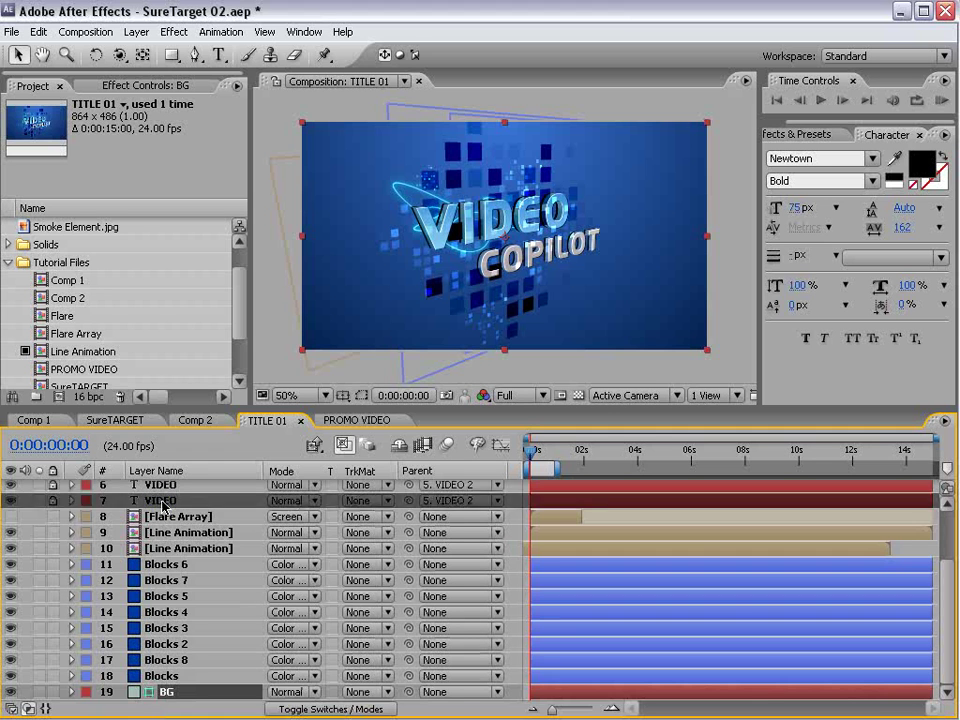
right_click(164, 504)
right_click(148, 517)
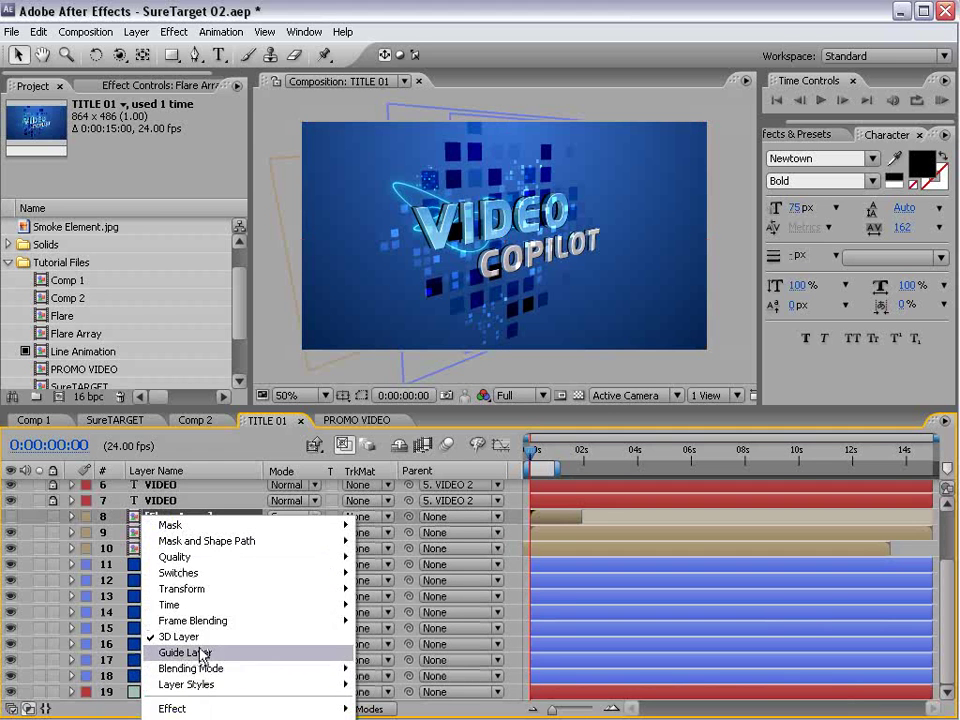
left_click(178, 692)
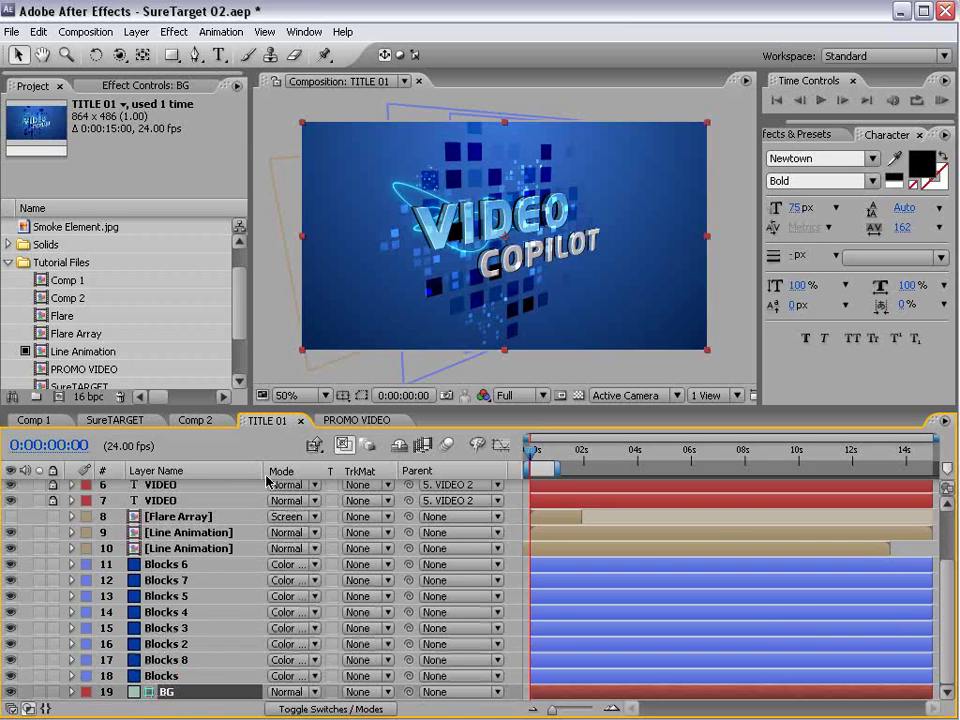
Step: Compare PROMO VIDEO with the TITLE 01 composition while temporarily hiding the Pale Gray-Turquoise background layer in PROMO VIDEO
left_click(350, 421)
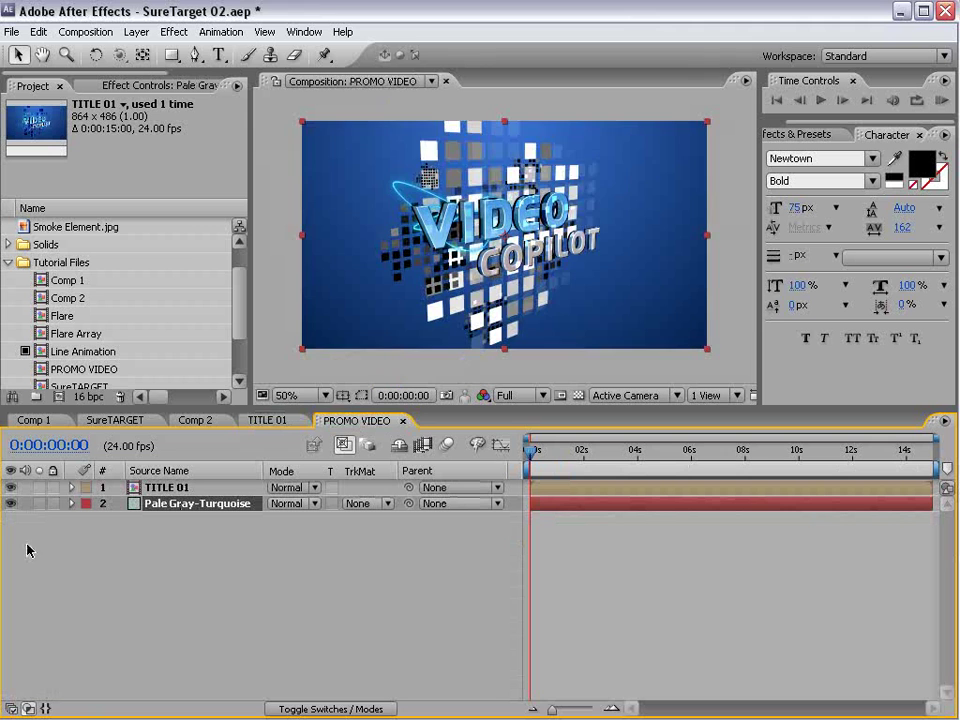
left_click(10, 503)
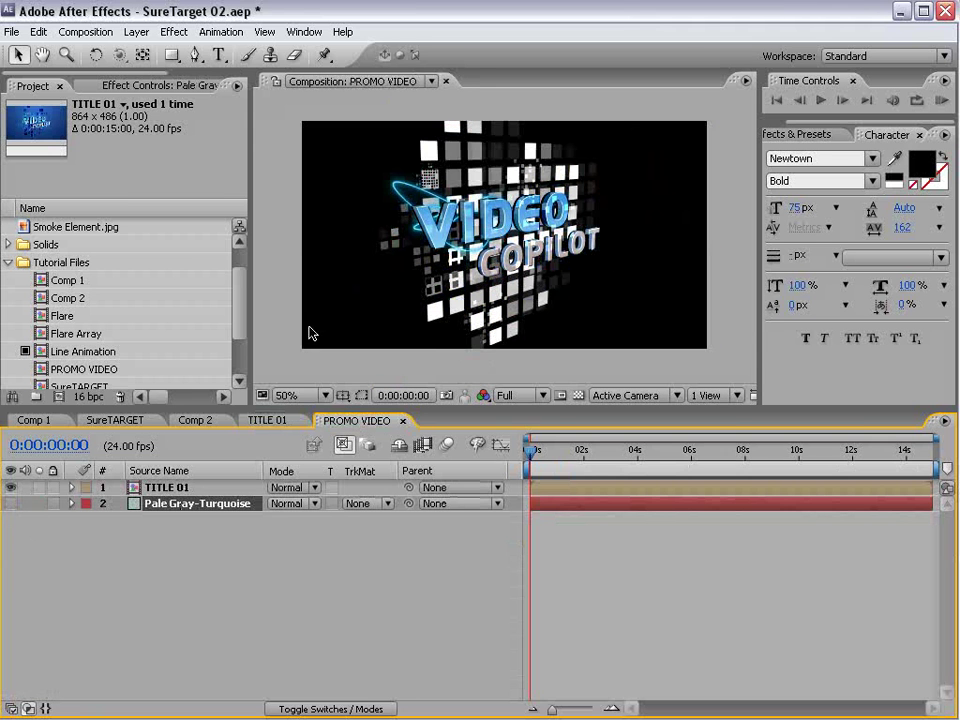
left_click(268, 421)
left_click(345, 421)
left_click(265, 421)
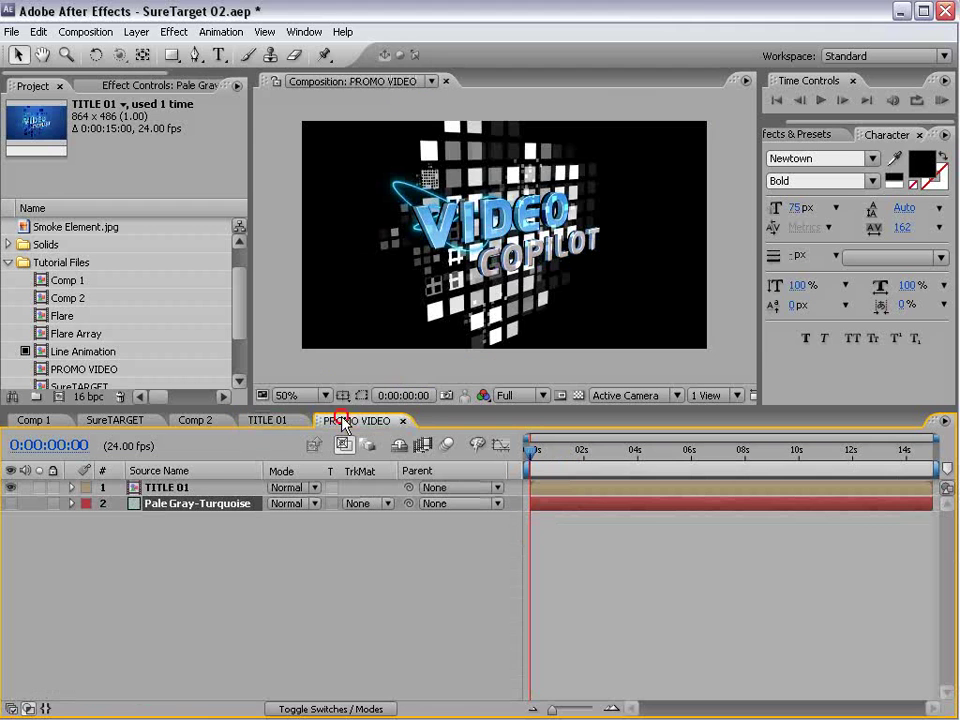
left_click(348, 421)
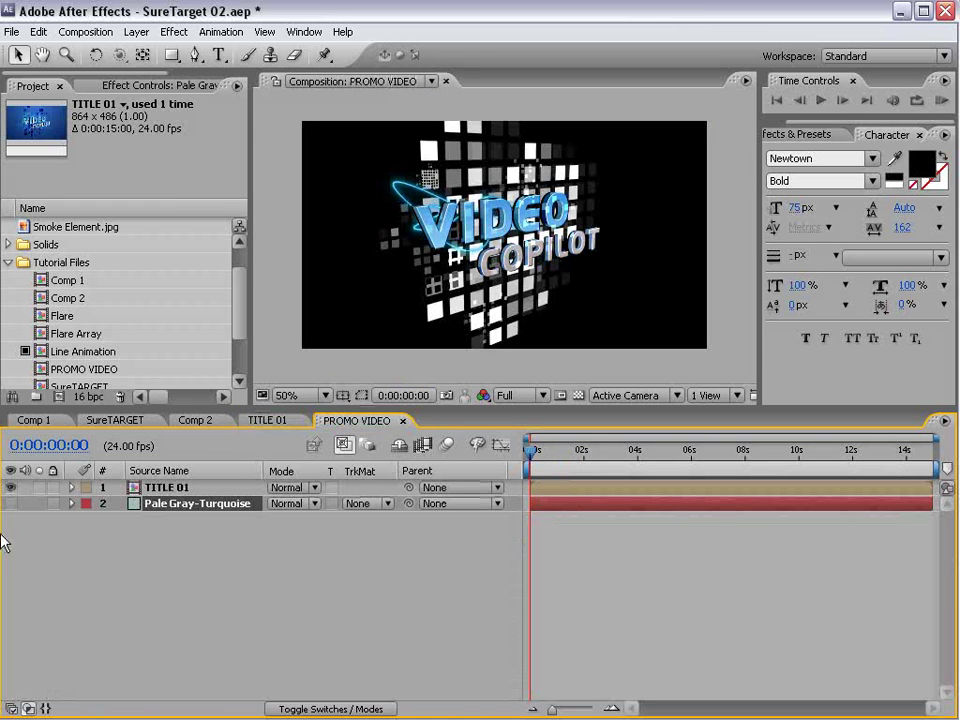
left_click(11, 503)
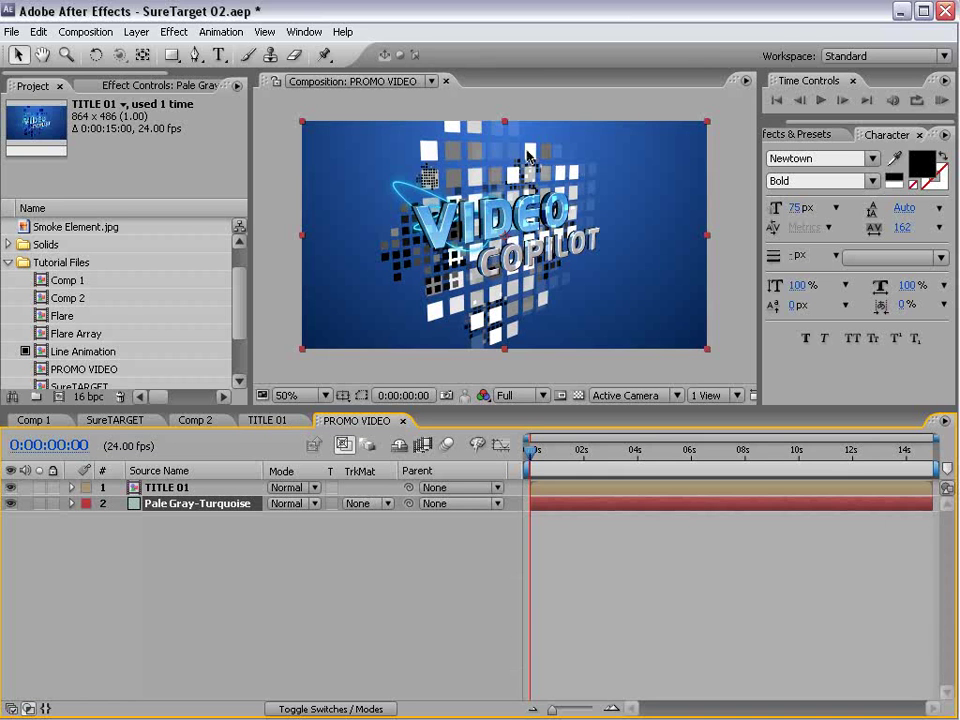
Step: Turn on Collapse Transformations for the nested TITLE 01 layer in PROMO VIDEO and compare it with the TITLE 01 composition
key("F4")
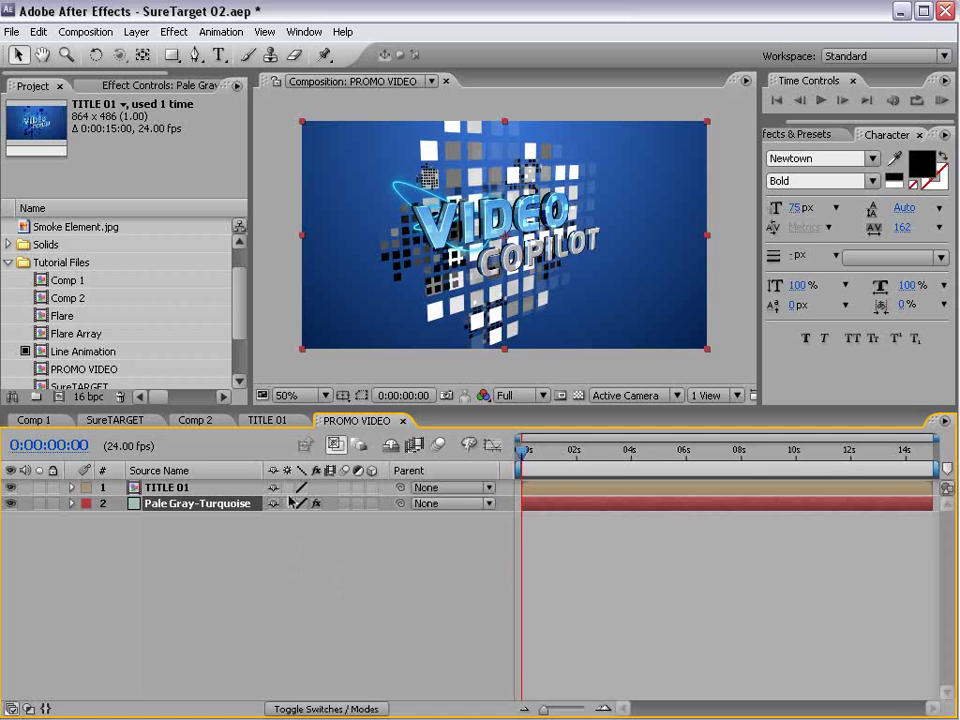
left_click(170, 488)
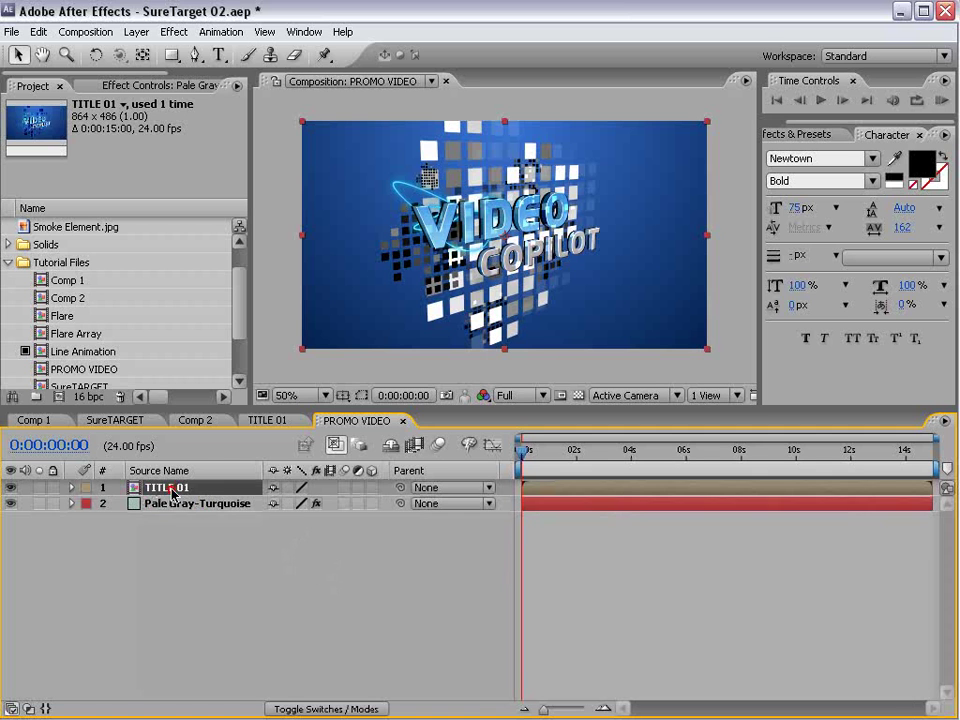
left_click(288, 489)
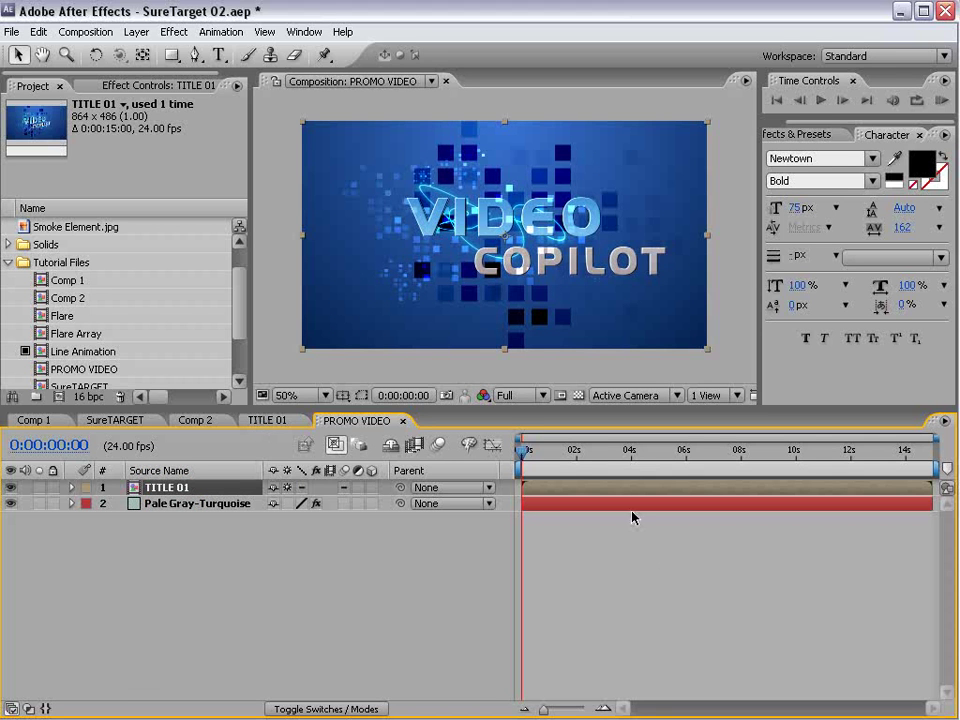
left_click(270, 421)
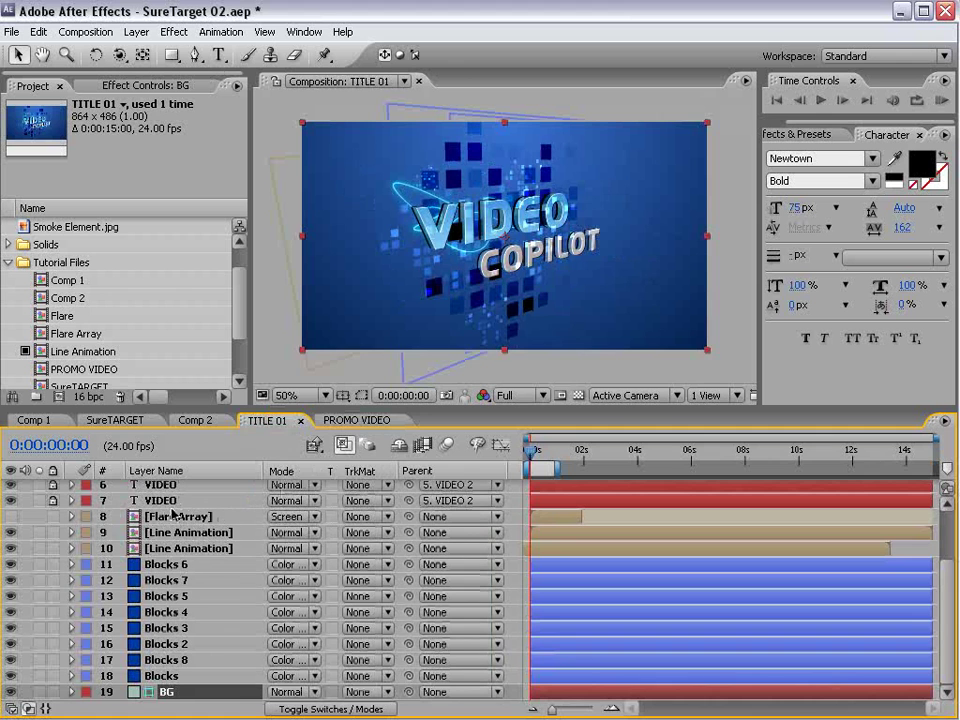
left_click(357, 420)
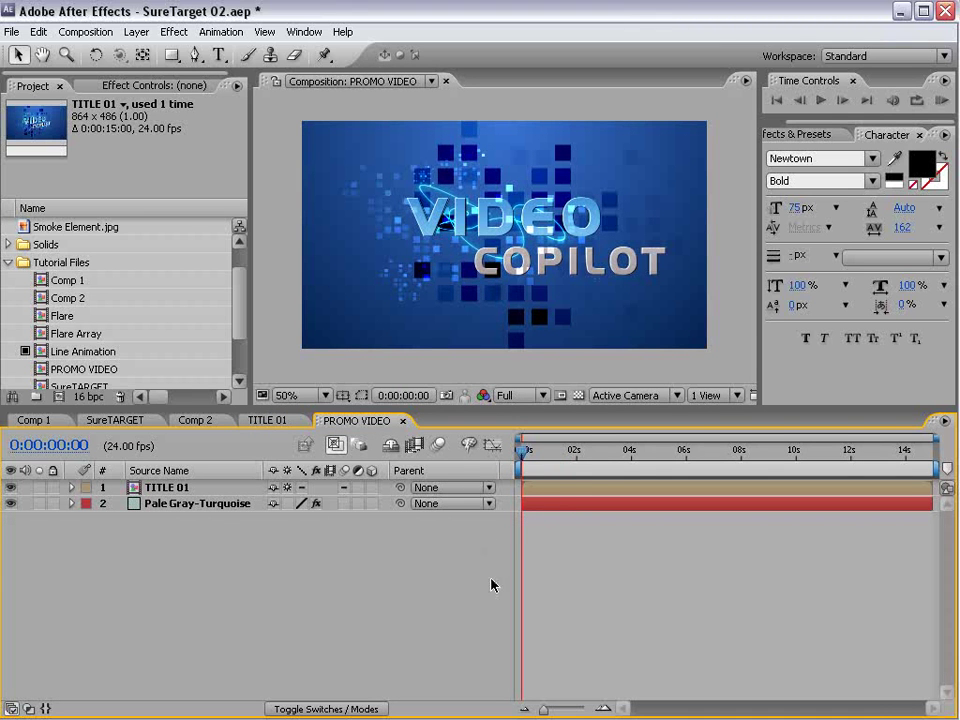
Step: Add a new camera named Camera 1 to PROMO VIDEO using the 35mm preset
left_click(136, 32)
mouse_move(135, 56)
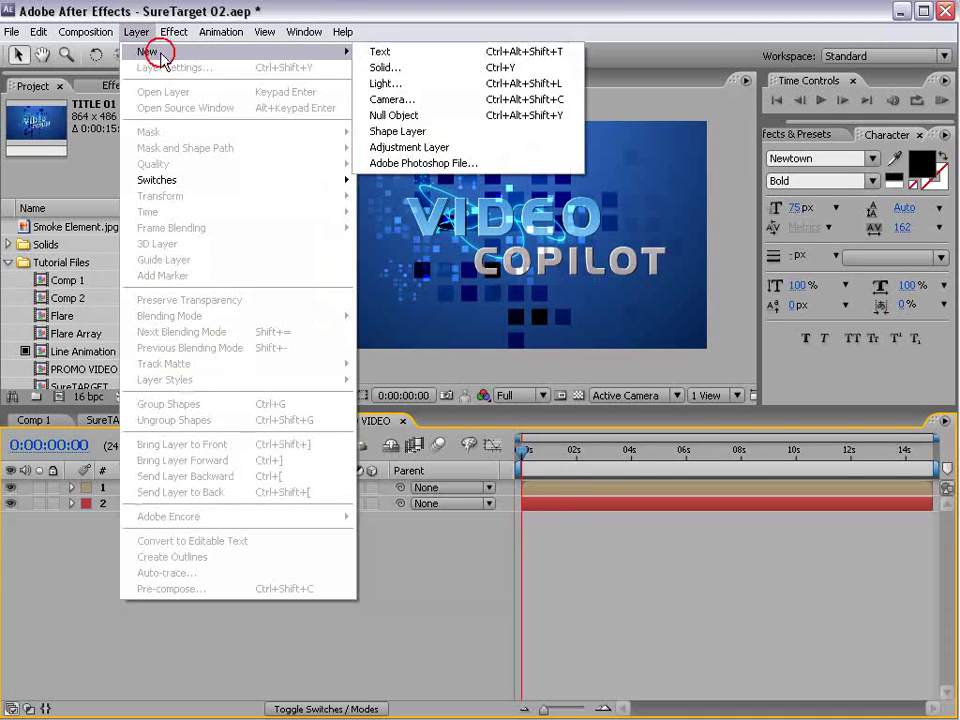
left_click(399, 99)
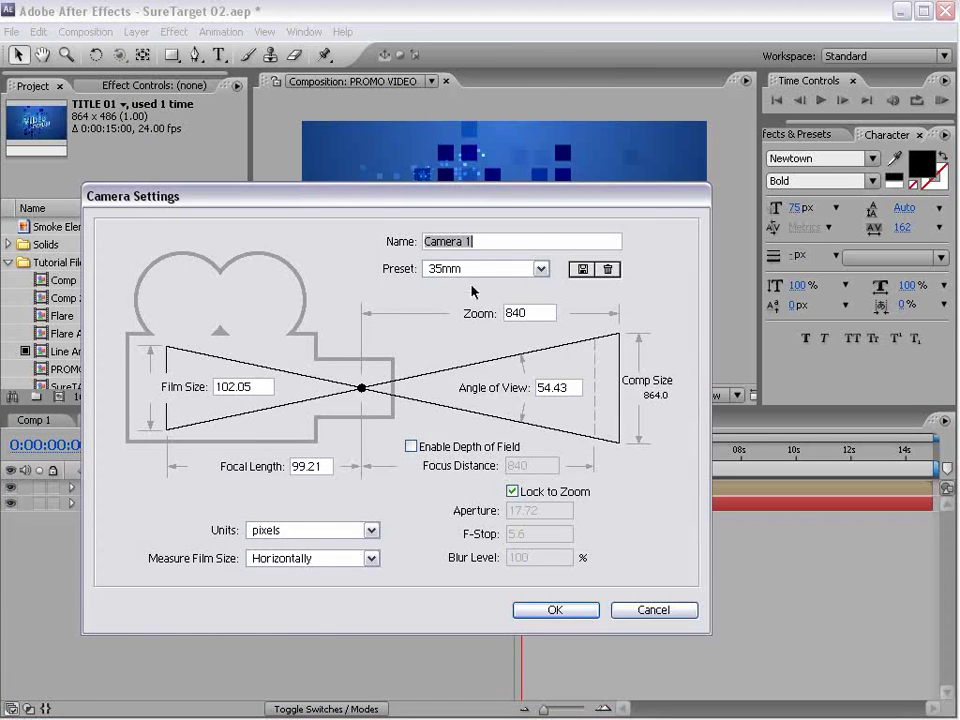
left_click(563, 611)
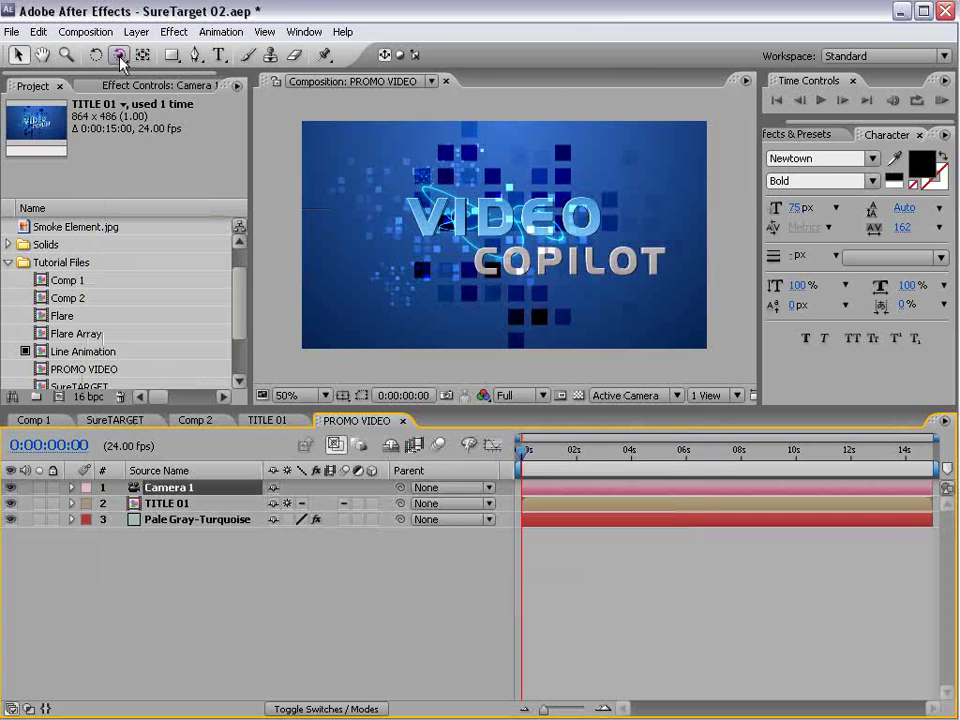
Step: Orbit the camera around the VIDEO COPILOT title to examine its depth in 3D
left_click(119, 55)
left_click_drag(422, 211, 441, 217)
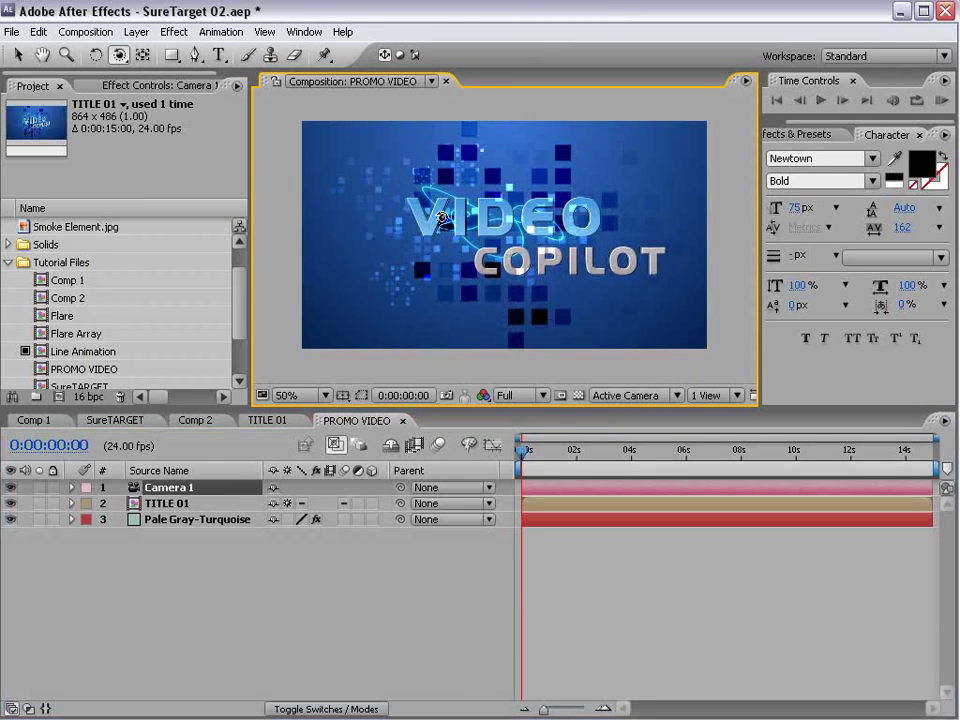
left_click(152, 505)
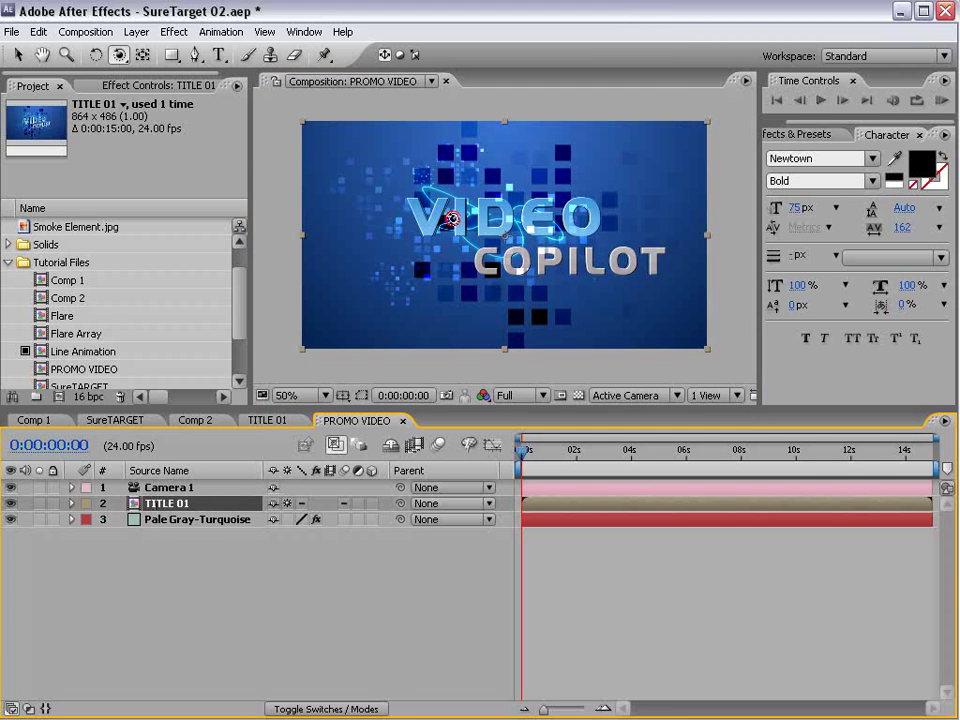
left_click_drag(392, 214, 478, 295)
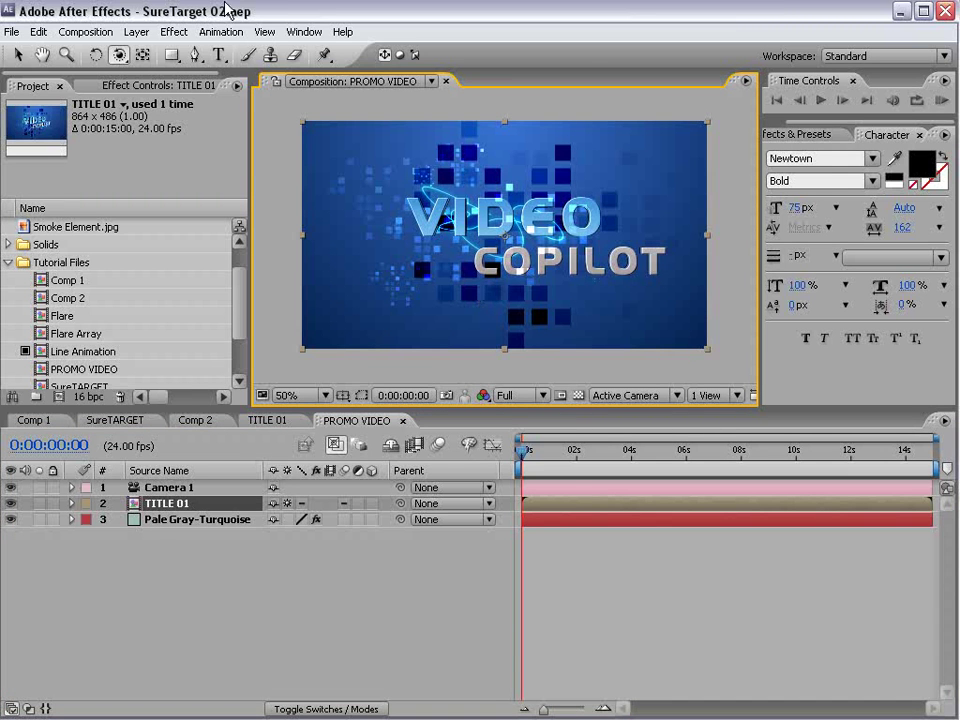
Step: Add a null object to PROMO VIDEO and move Camera 1 above it in the layer stack
left_click(136, 31)
mouse_move(150, 51)
left_click(394, 115)
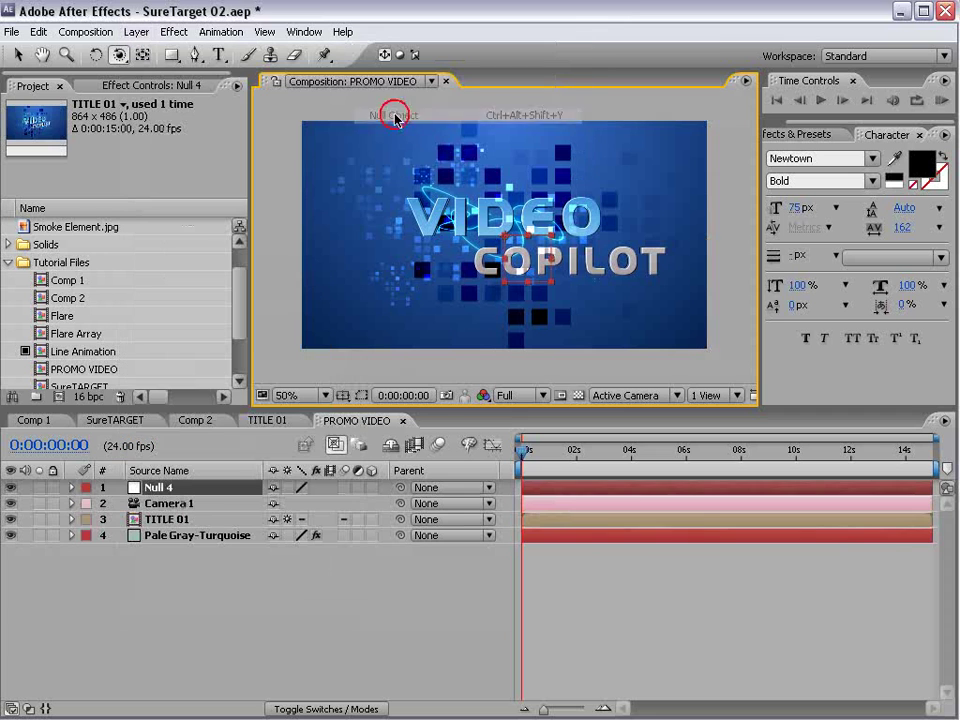
left_click_drag(168, 509, 166, 484)
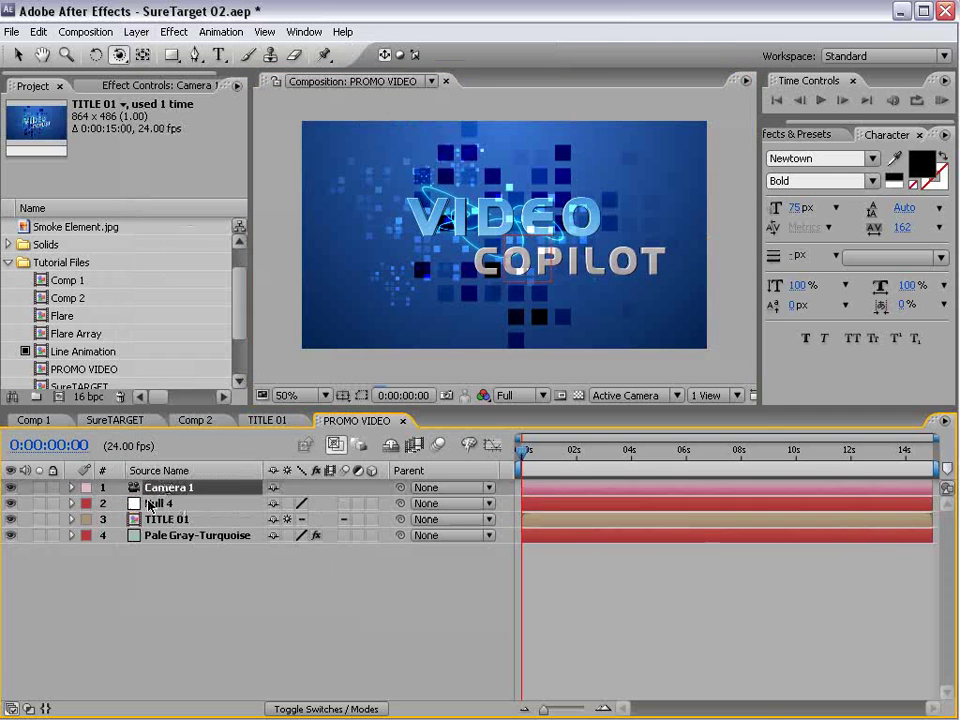
Step: Rename the null layer to Sure Target and make it the parent of Camera 1
left_click(165, 503)
key("Return")
type("Sure Target")
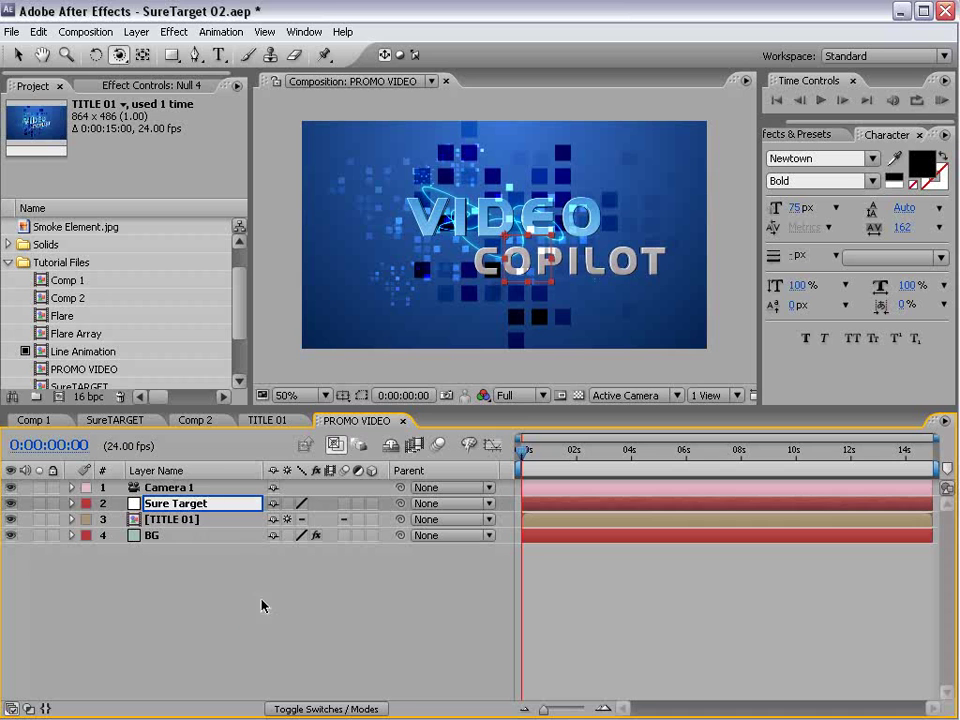
key("Return")
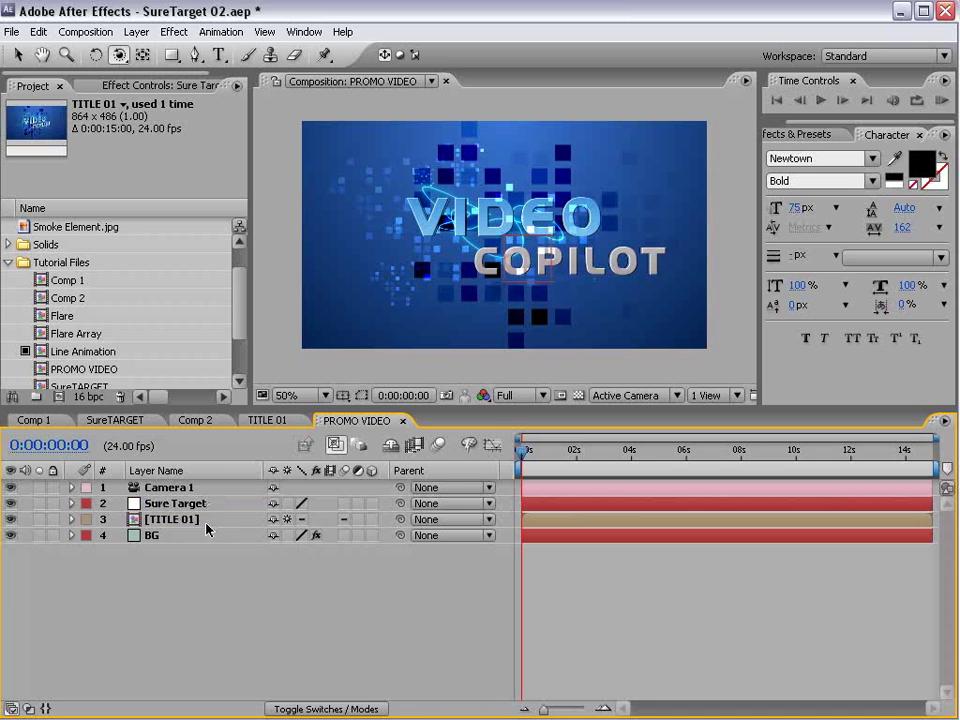
left_click_drag(399, 488, 162, 506)
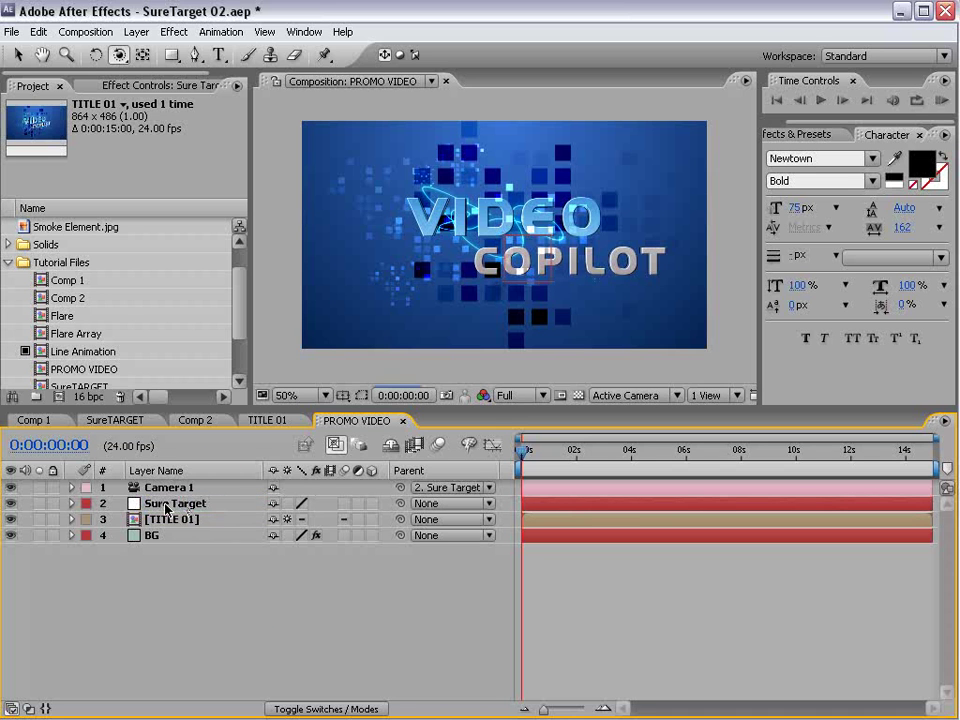
Step: Search the effects and presets for "suretar" and apply the SureTarget preset to the Sure Target null layer
left_click(797, 134)
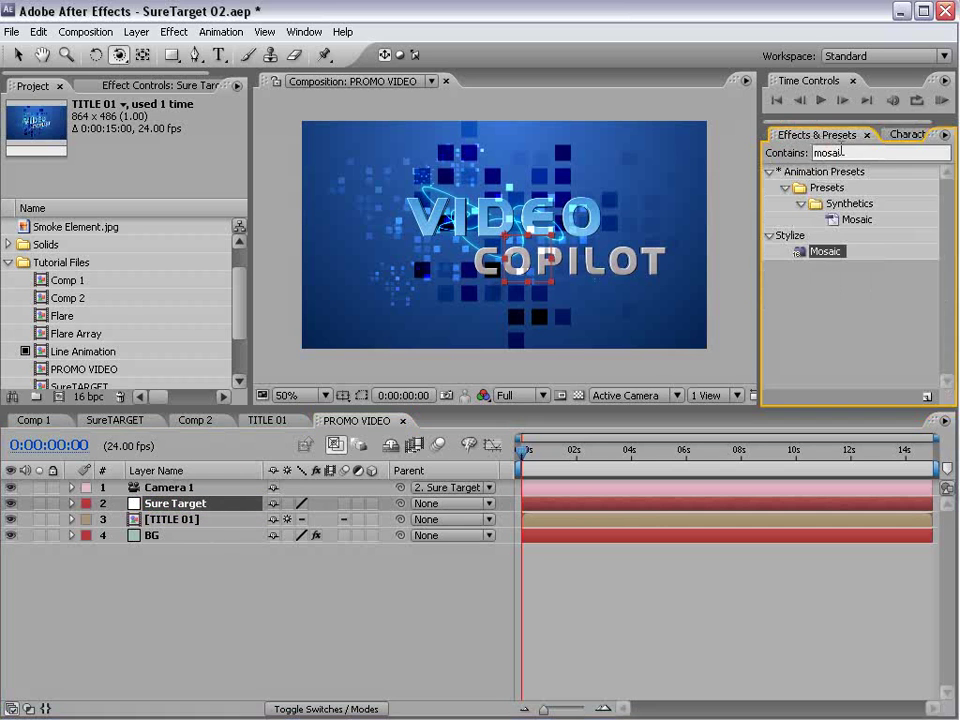
key("BackSpace")
key("BackSpace")
key("BackSpace")
key("BackSpace")
key("BackSpace")
type("sureta")
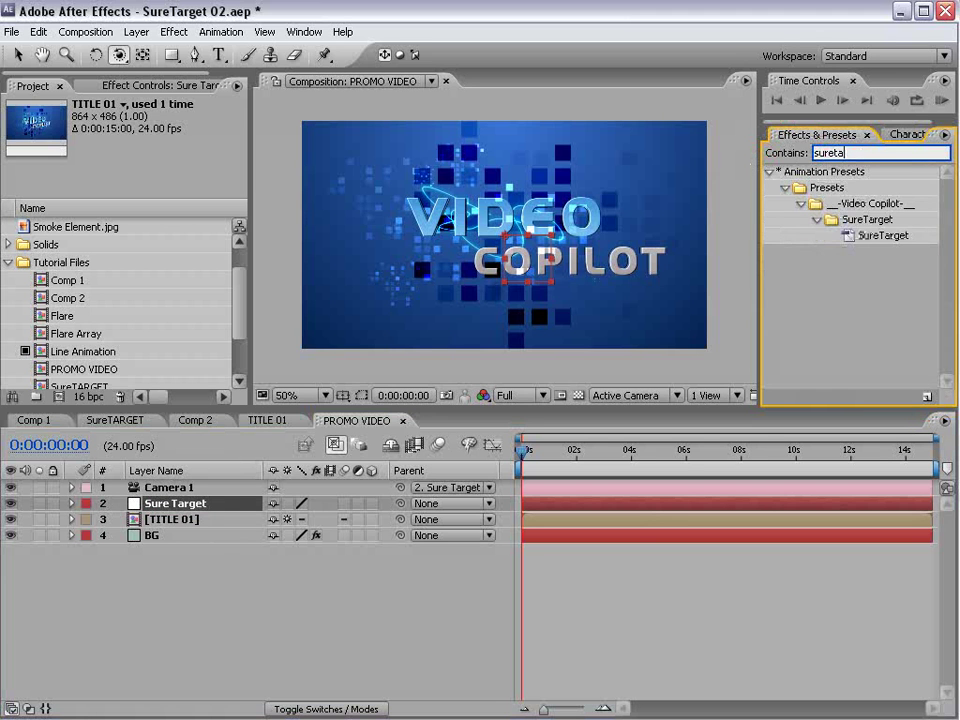
type("r")
left_click(885, 237)
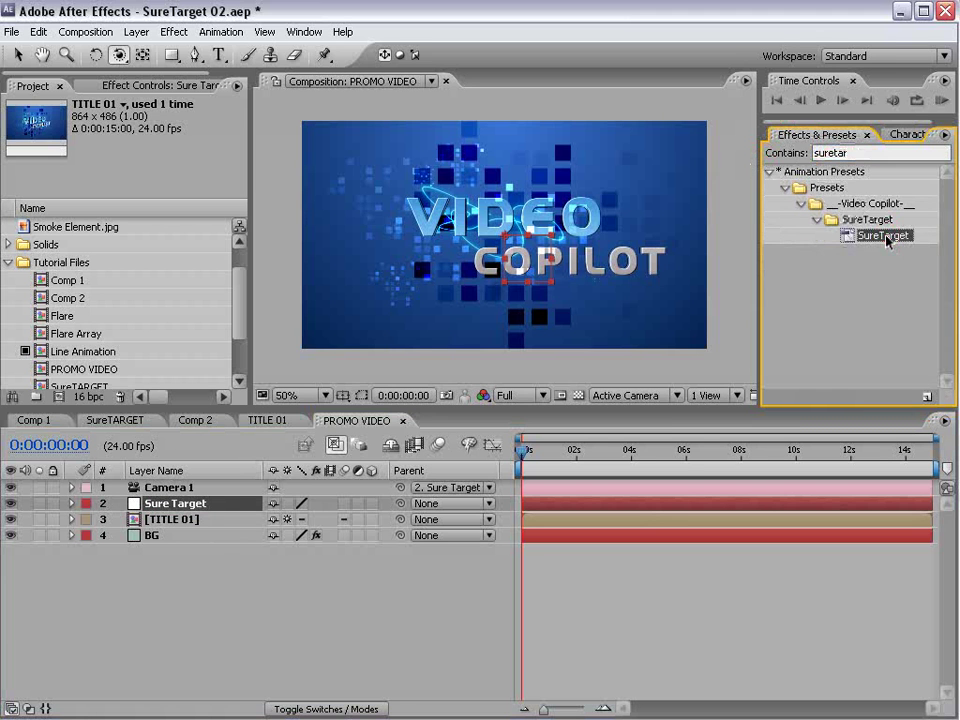
left_click_drag(885, 237, 170, 507)
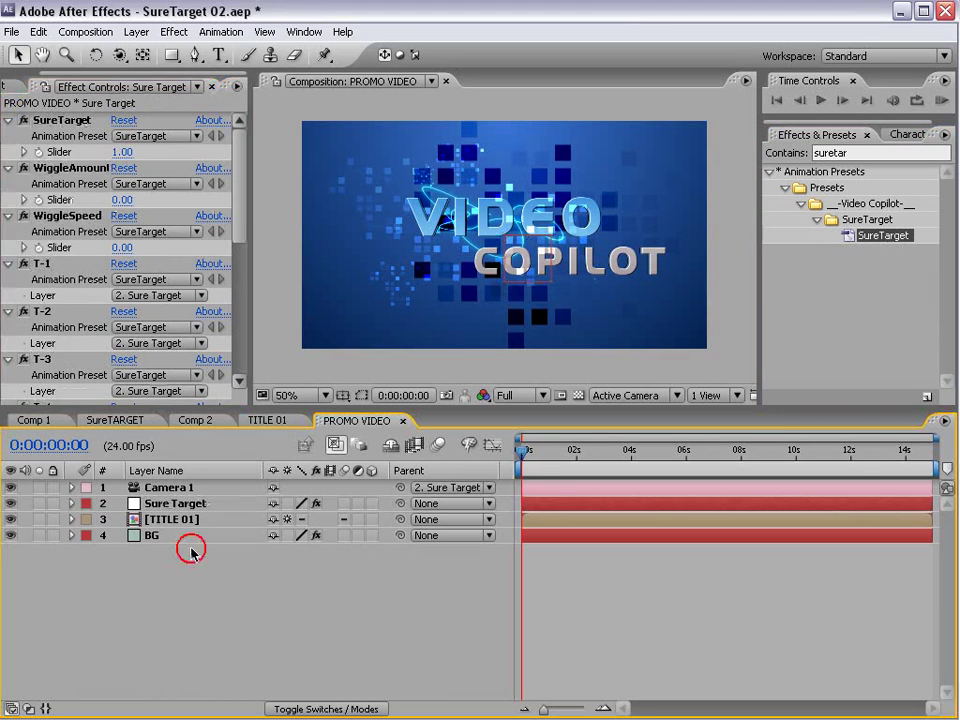
Step: Select the TITLE 01 layer and view the composition through Custom View 1
left_click(181, 515)
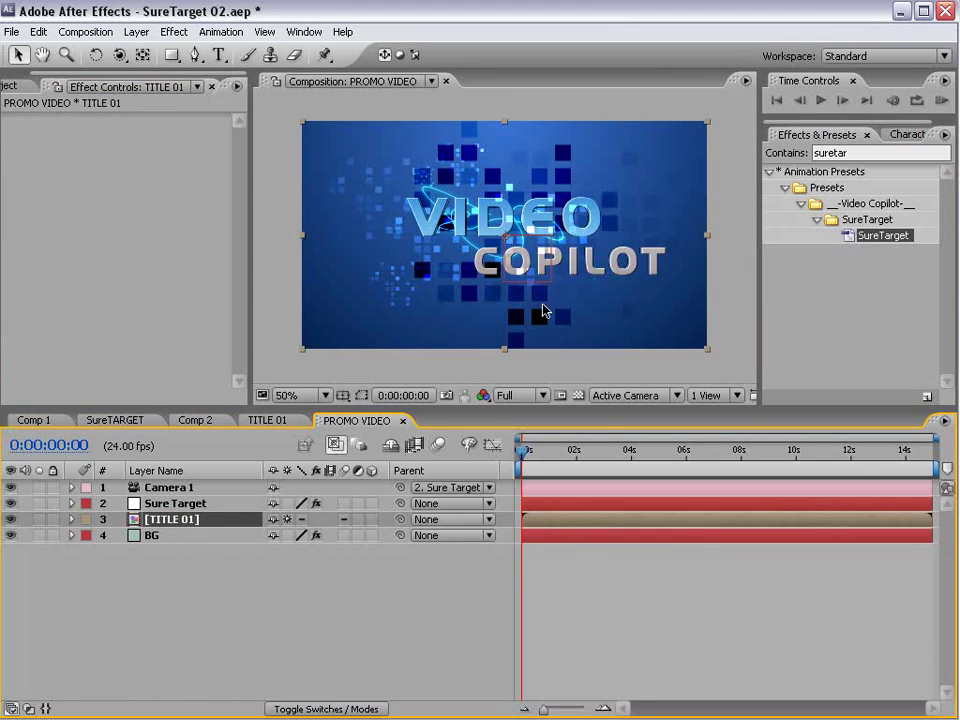
left_click(600, 396)
left_click(636, 563)
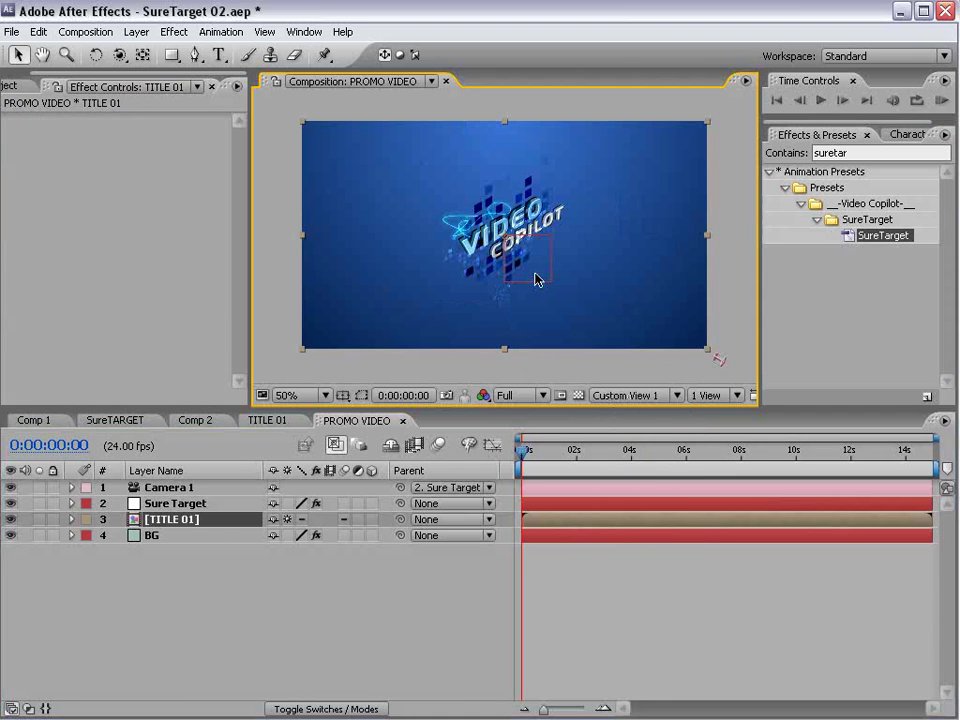
Step: Duplicate the TITLE 01 layer and turn on the 3D switch for both copies
left_click(186, 520)
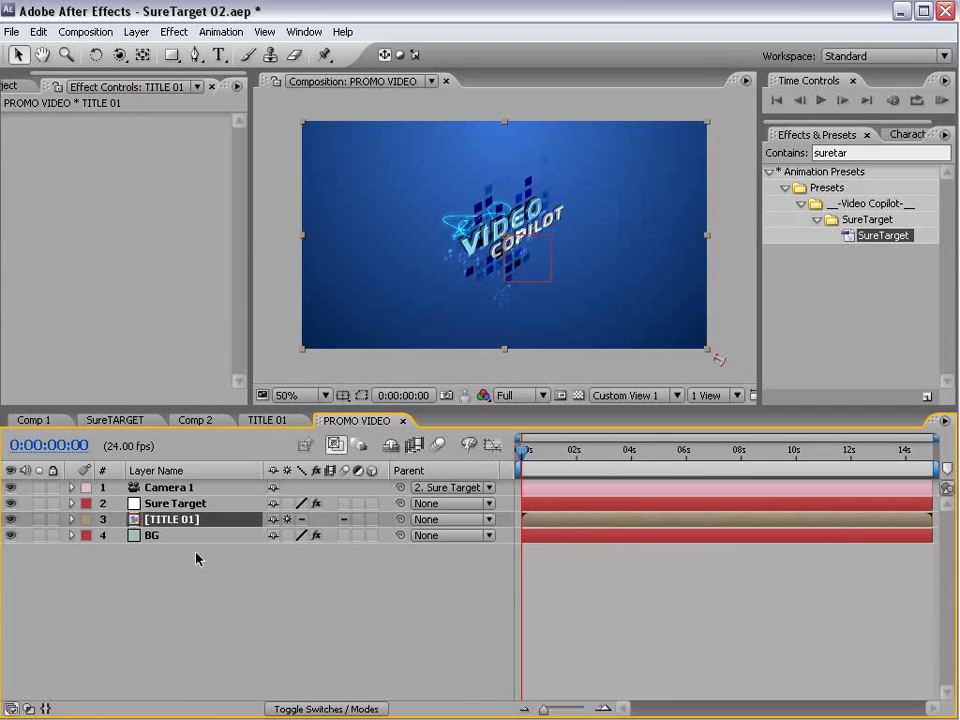
left_click(38, 31)
left_click(88, 195)
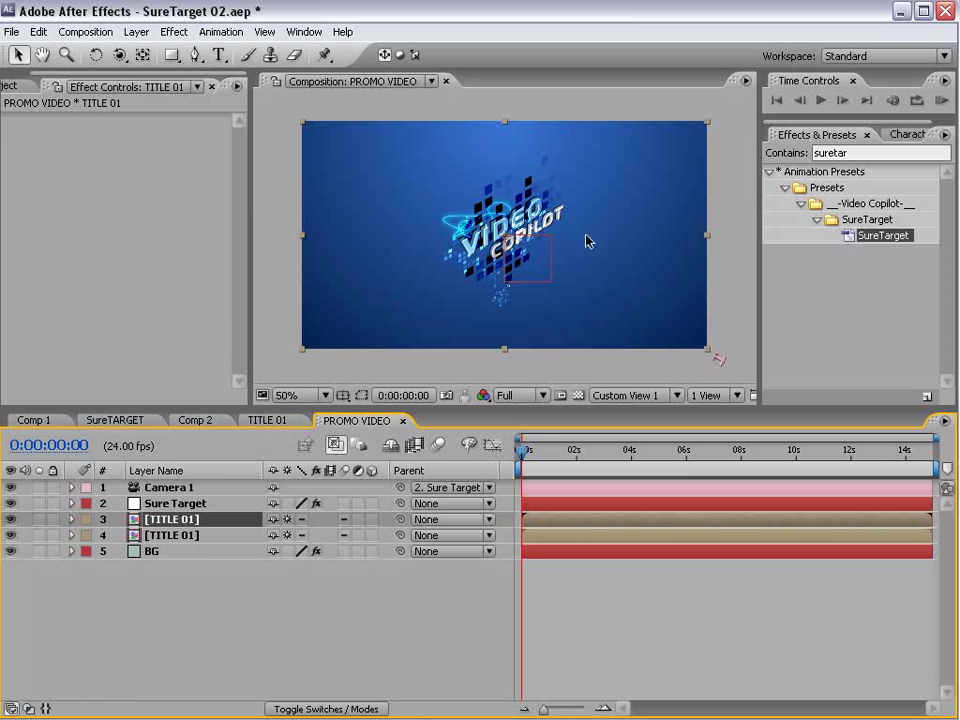
left_click_drag(563, 230, 562, 187)
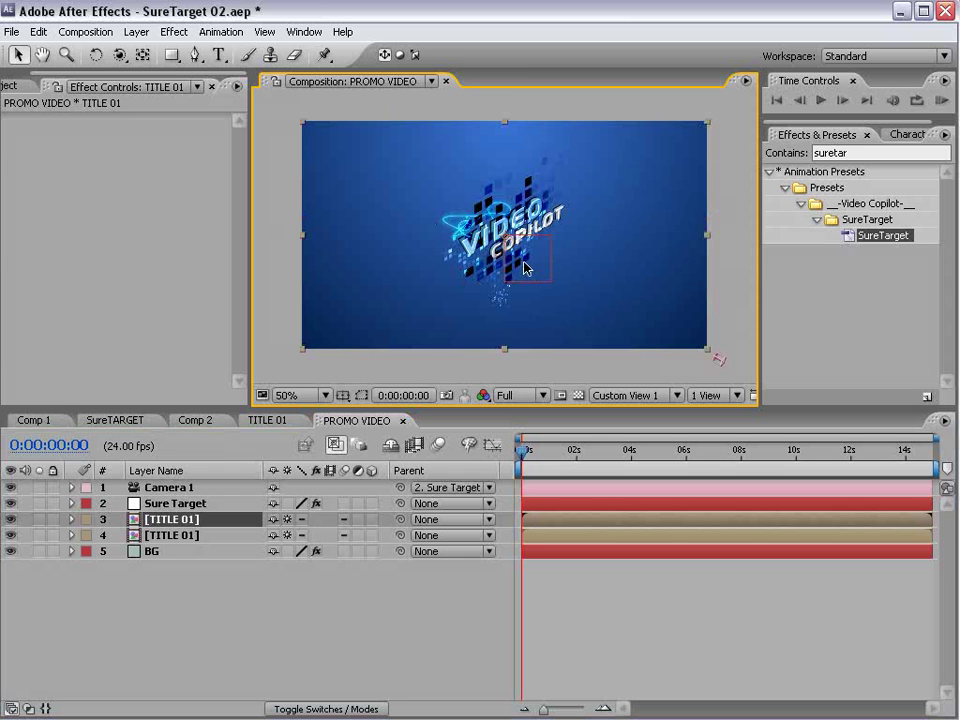
left_click_drag(372, 519, 371, 535)
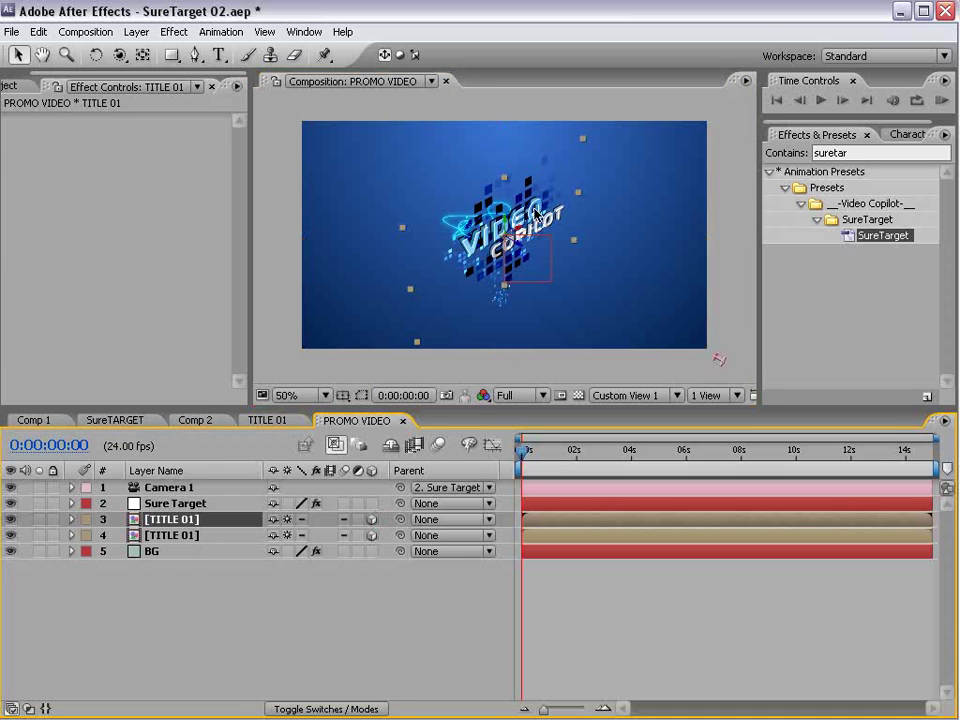
Step: Move the duplicated title up and to the left of the original, undoing a trial rotation of it
mouse_move(390, 185)
left_mouse_down()
mouse_move(405, 180)
mouse_move(360, 157)
mouse_move(418, 191)
mouse_move(399, 197)
left_mouse_up()
key("w")
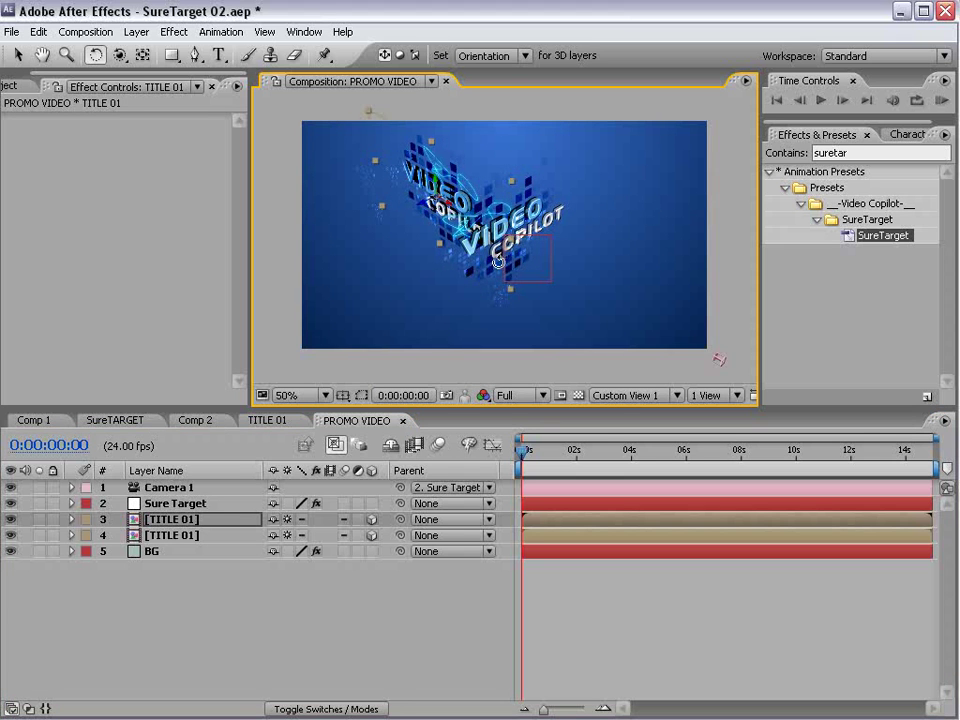
key("ctrl+z")
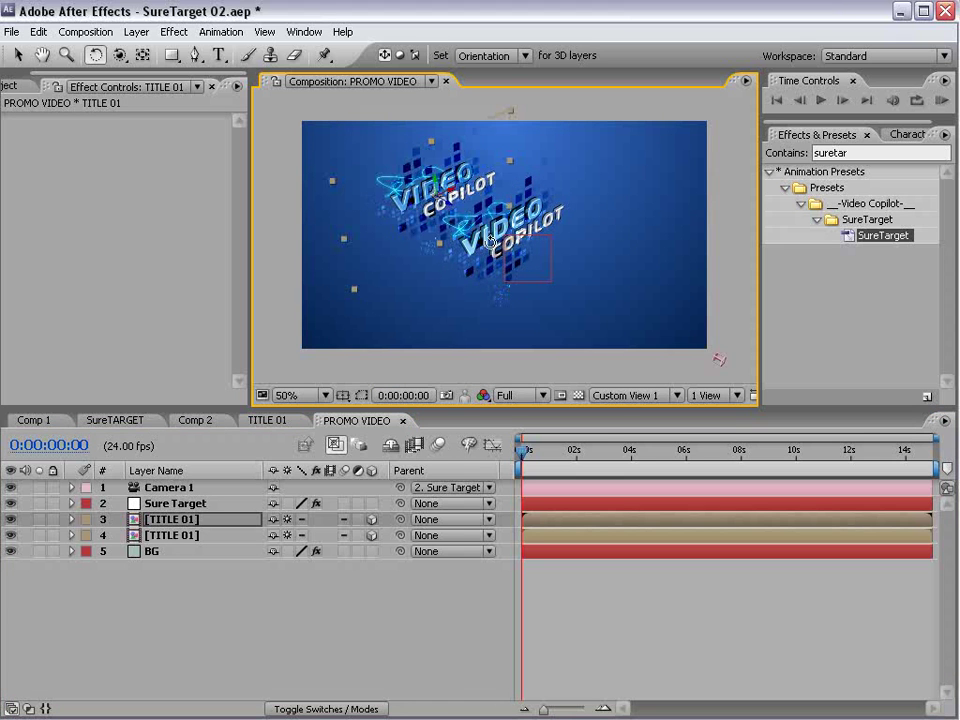
key("v")
Step: Duplicate the moved TITLE 01 layer and place the third title at the upper right, behind the other two
left_click(178, 527)
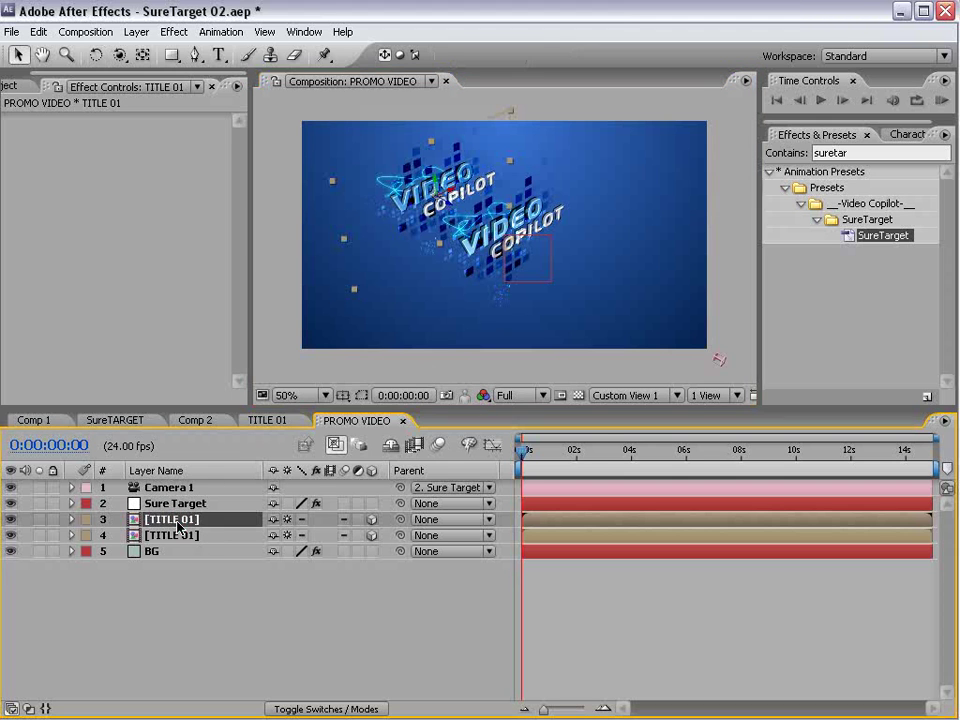
key("ctrl+d")
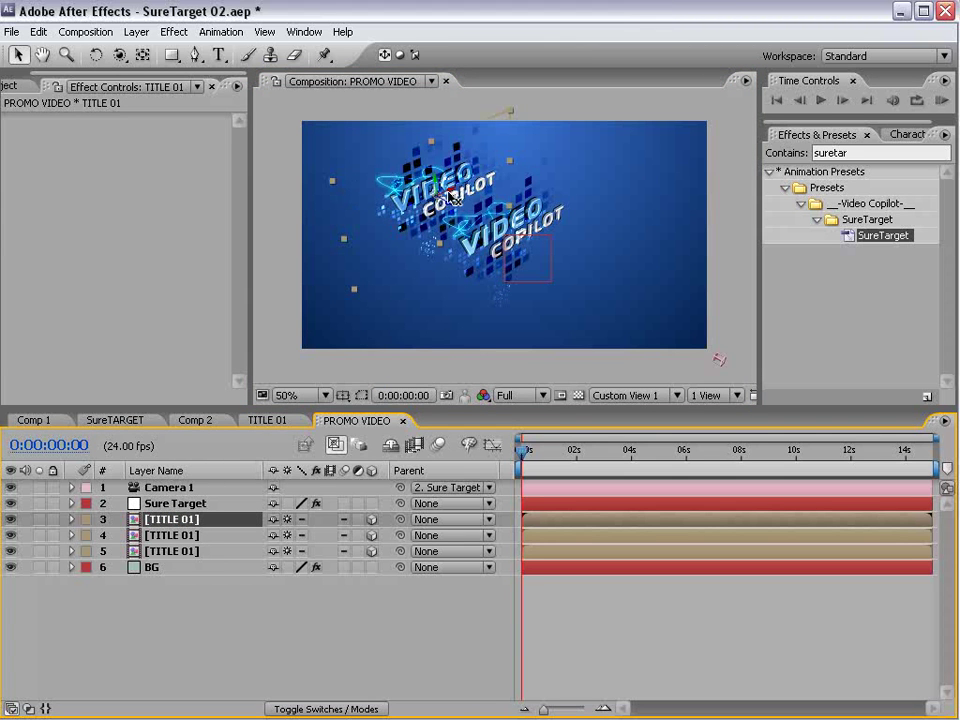
left_click_drag(452, 195, 690, 117)
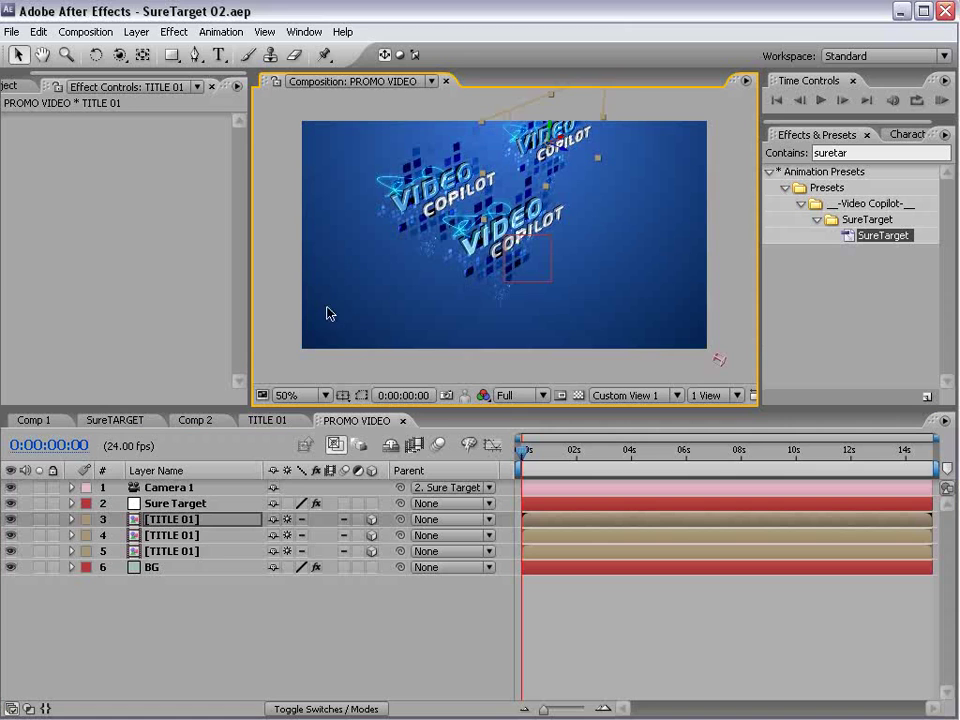
Step: In the TITLE 01 composition, hide both Line Animation layers, all Blocks layers and the BG layer
left_click(262, 420)
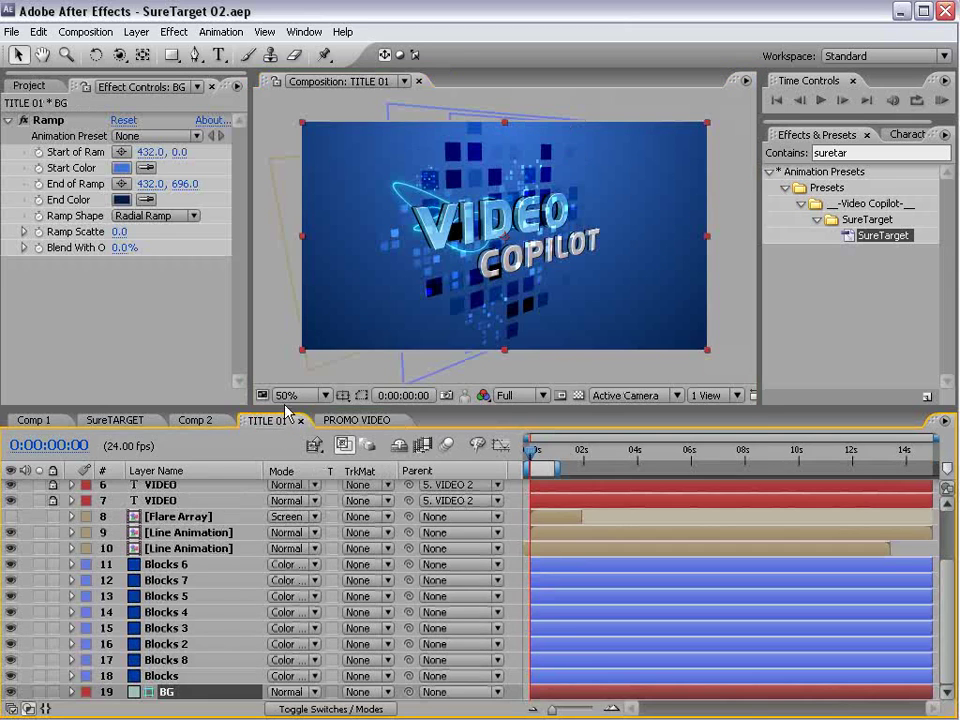
left_click_drag(285, 403, 285, 218)
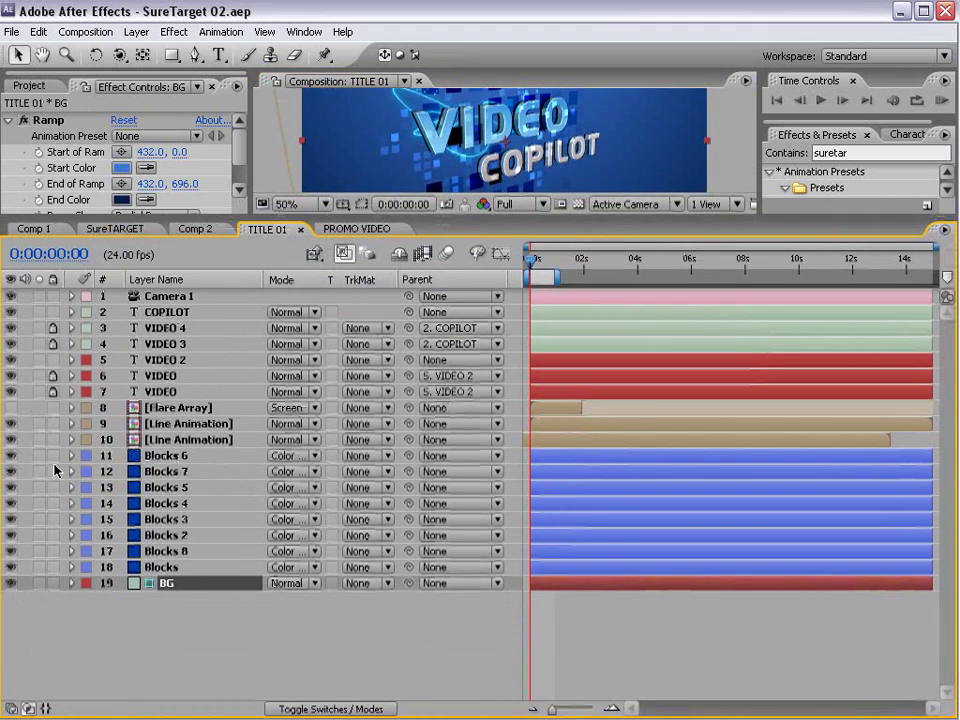
left_click_drag(10, 428, 11, 582)
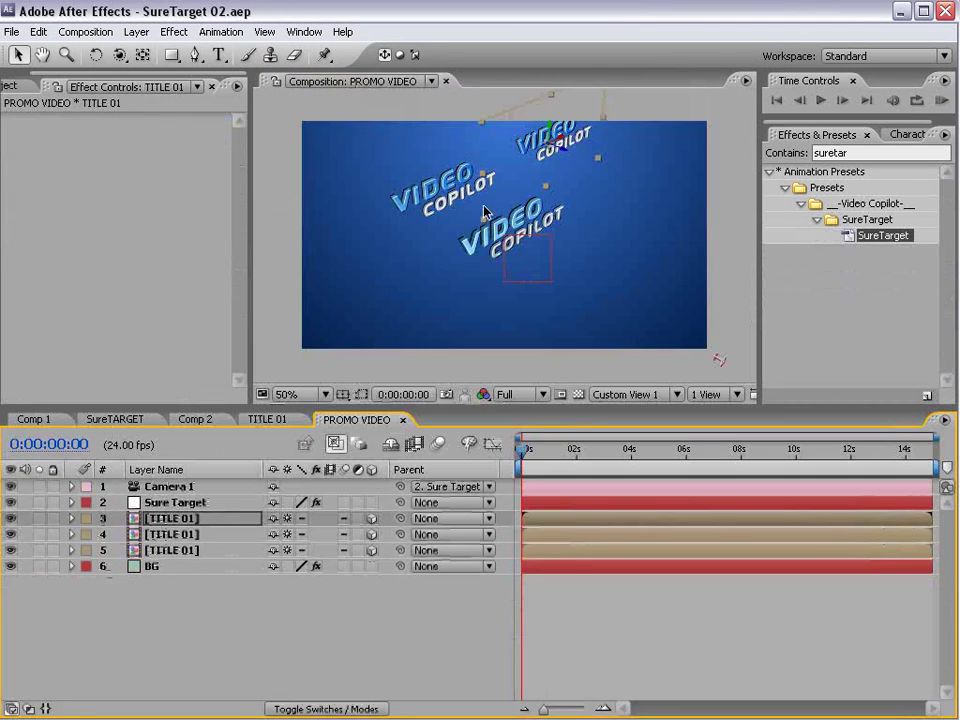
Step: In PROMO VIDEO, move the layer 4 title above the original one and lower the layer 3 title beside the original
left_click(430, 205)
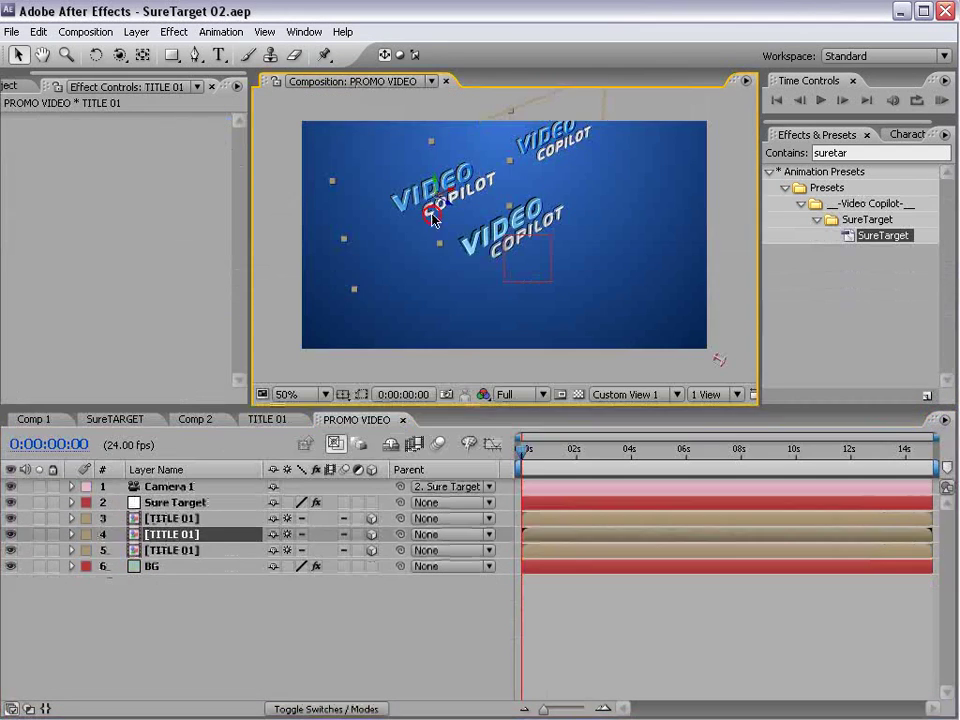
left_click_drag(427, 199, 565, 258)
left_click(583, 120)
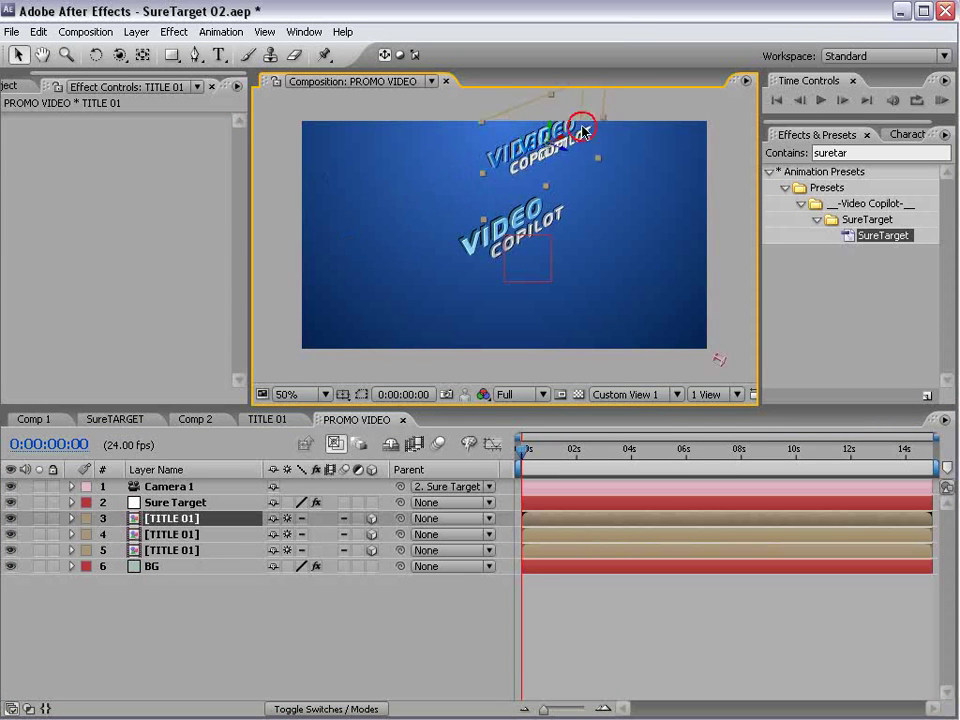
left_click_drag(551, 182, 567, 316)
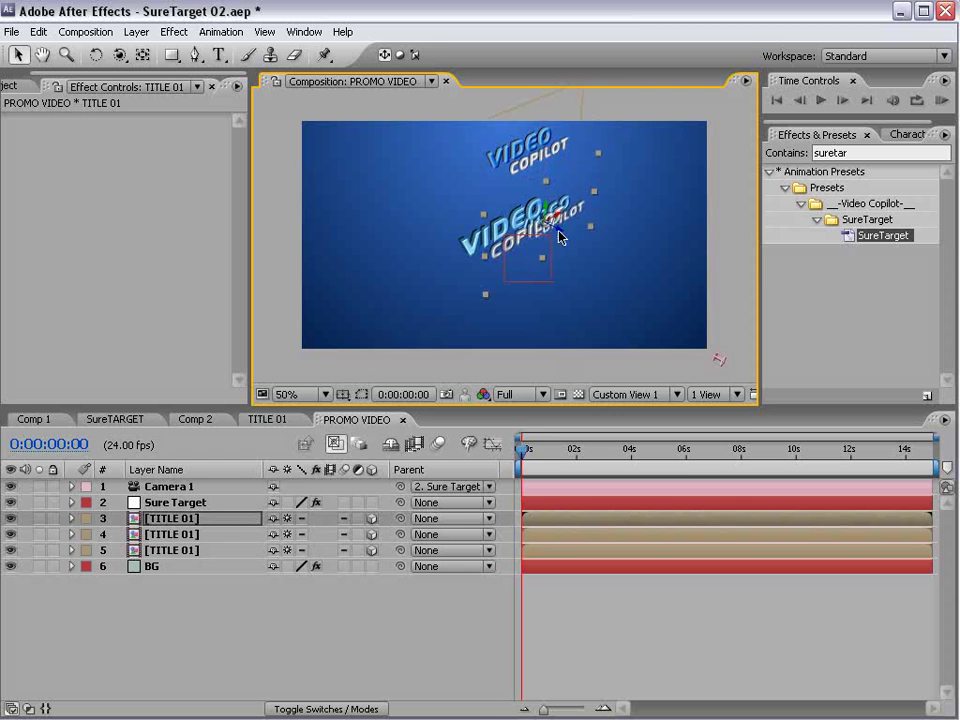
Step: Orbit Custom View 1 to a more frontal angle and move the layer 3 title to the lower right, past the frame edge
key("c")
left_click_drag(555, 240, 527, 241)
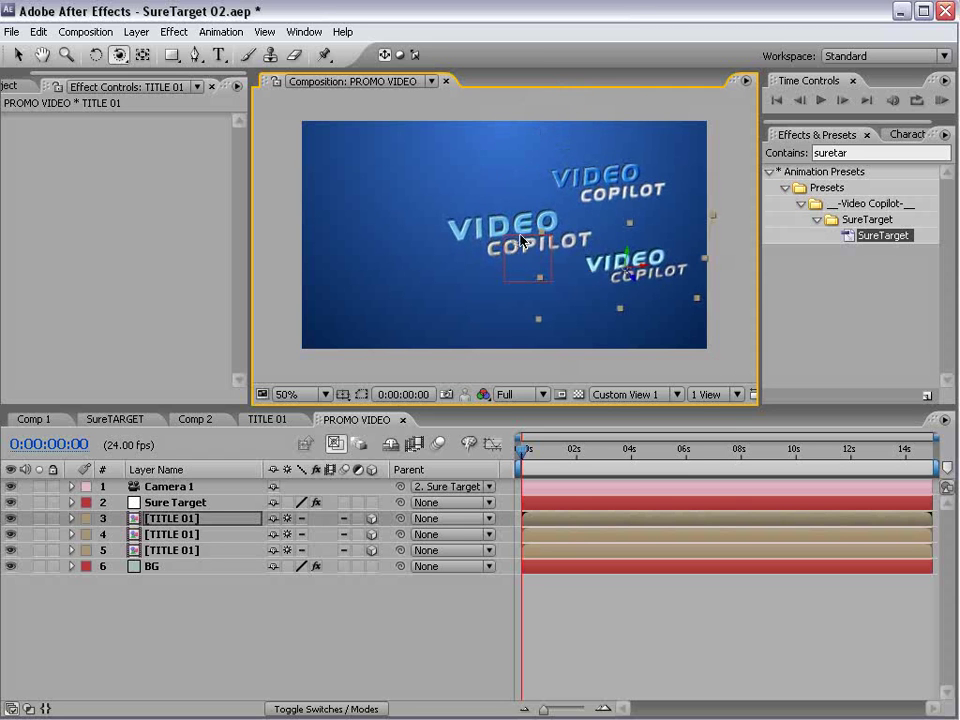
key("v")
left_click_drag(693, 350, 739, 461)
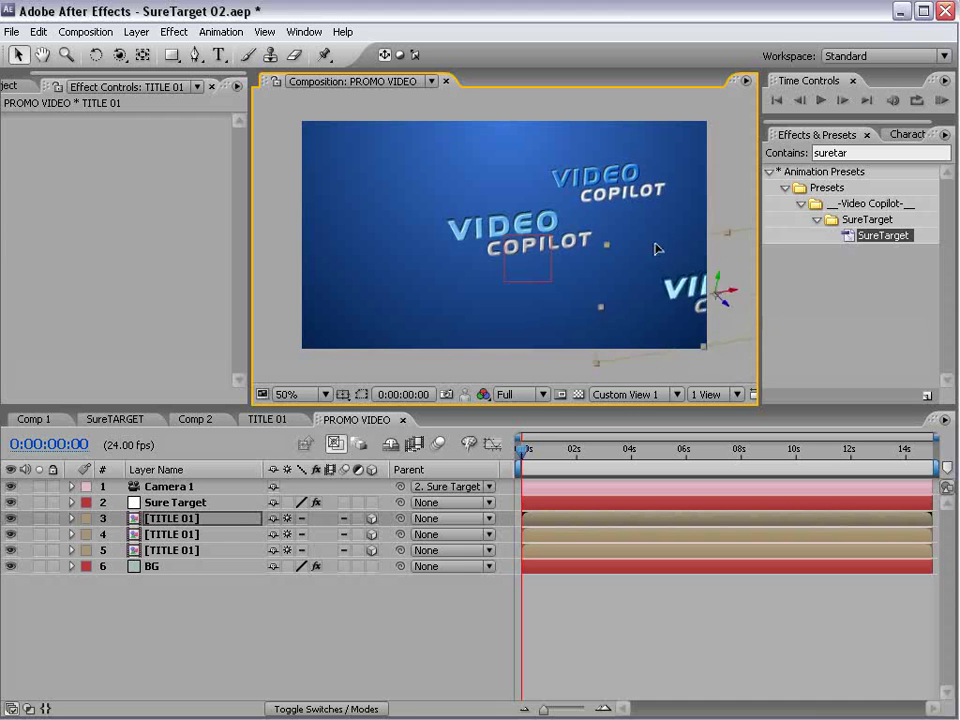
Step: Move the layer 4 title up and left so it sits directly above the original title
left_click(617, 192)
left_click(657, 181)
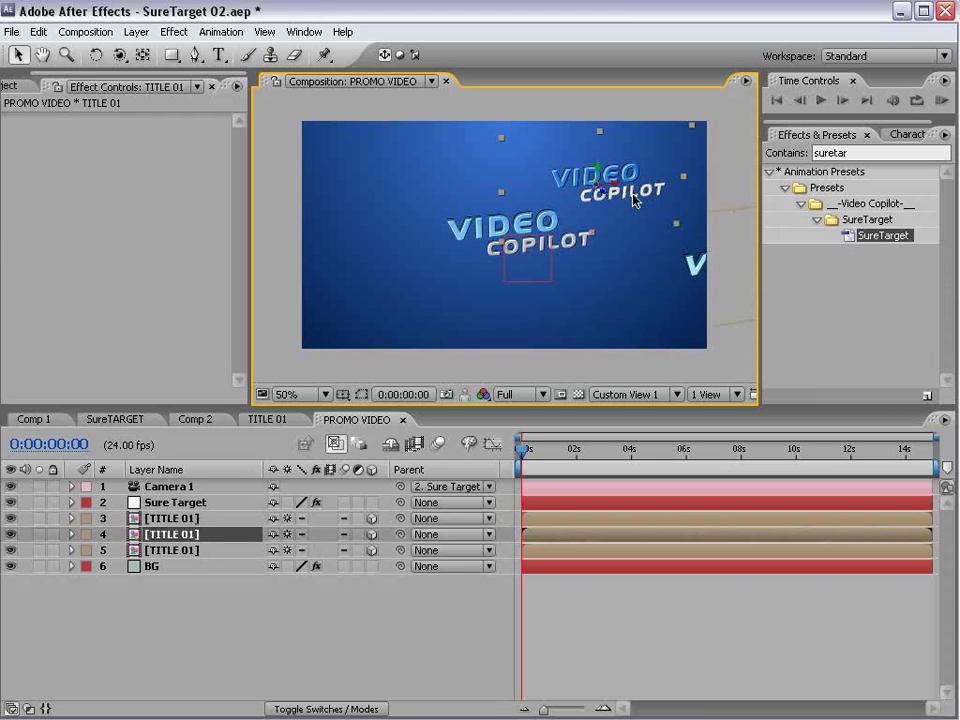
left_click_drag(657, 181, 576, 133)
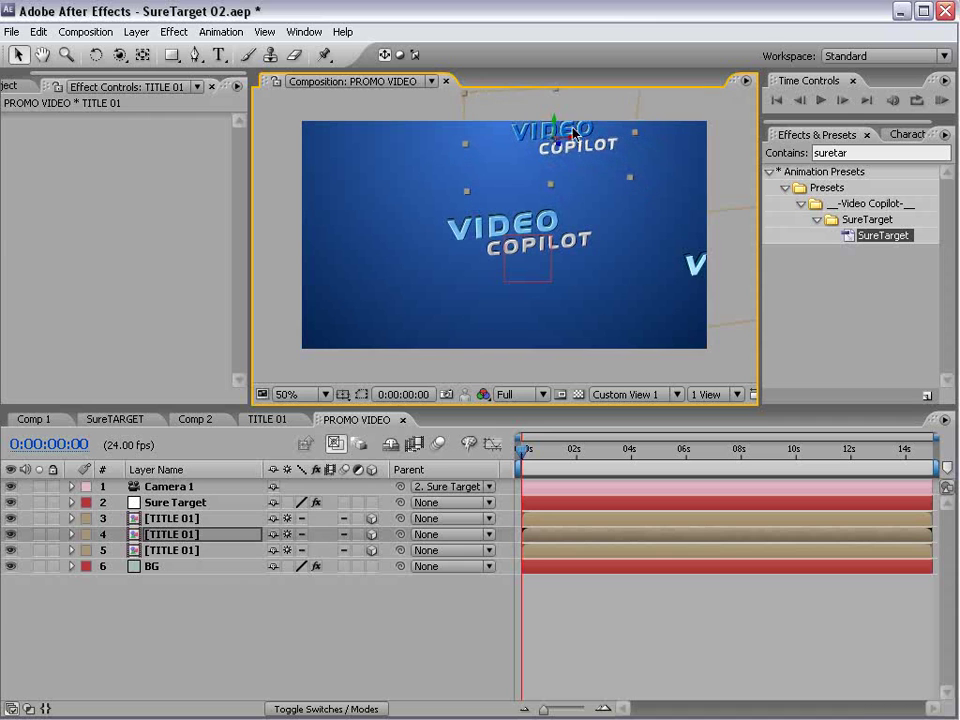
Step: Move the layer 3 title farther right, completely outside the visible frame
left_click(716, 272)
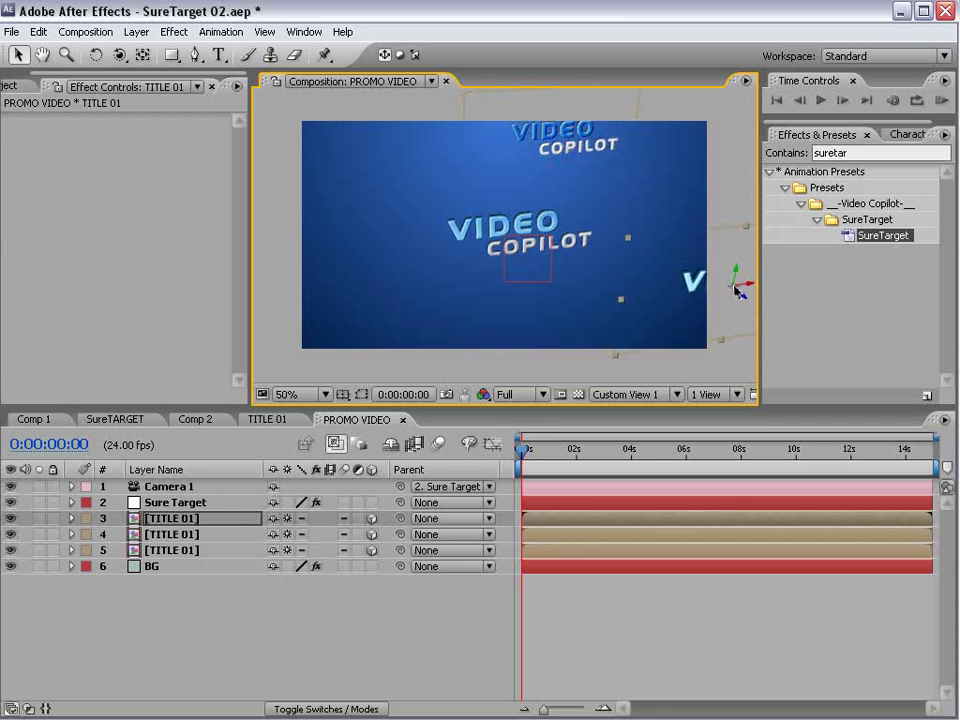
left_click_drag(752, 281, 815, 288)
left_click_drag(574, 221, 500, 231)
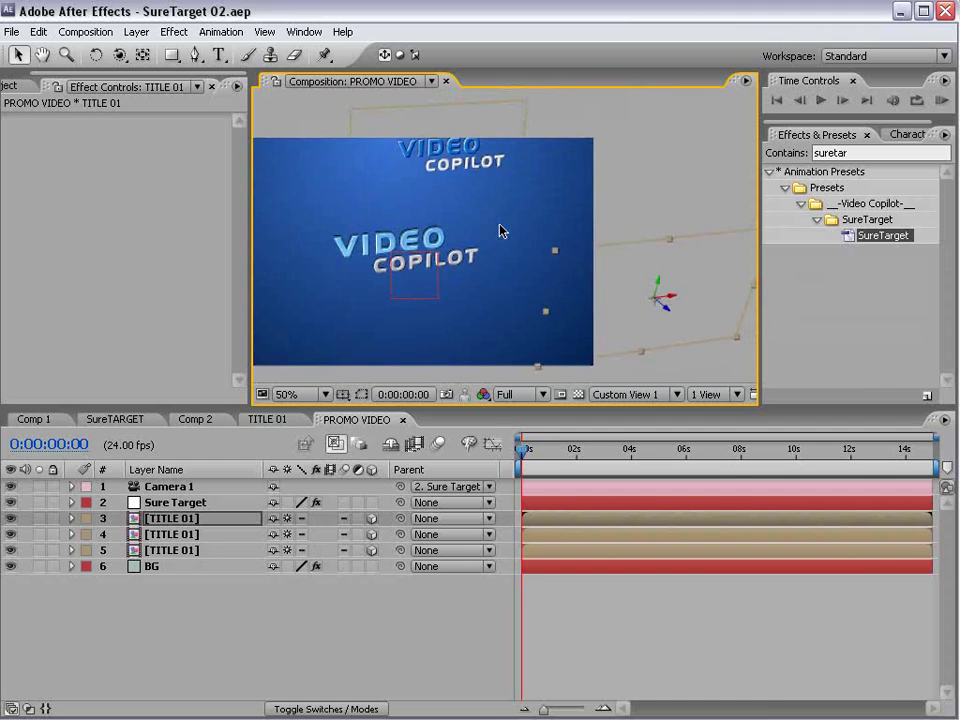
Step: Select the three titles in turn to check which TITLE 01 layer each one corresponds to
left_click(186, 578)
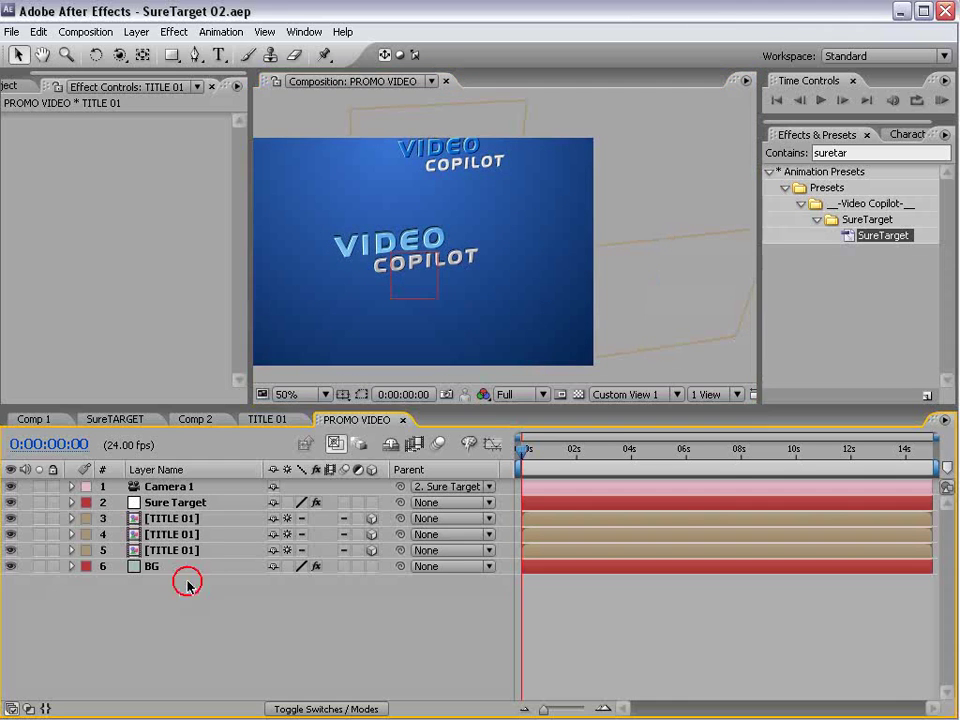
left_click(185, 503)
left_click(370, 244)
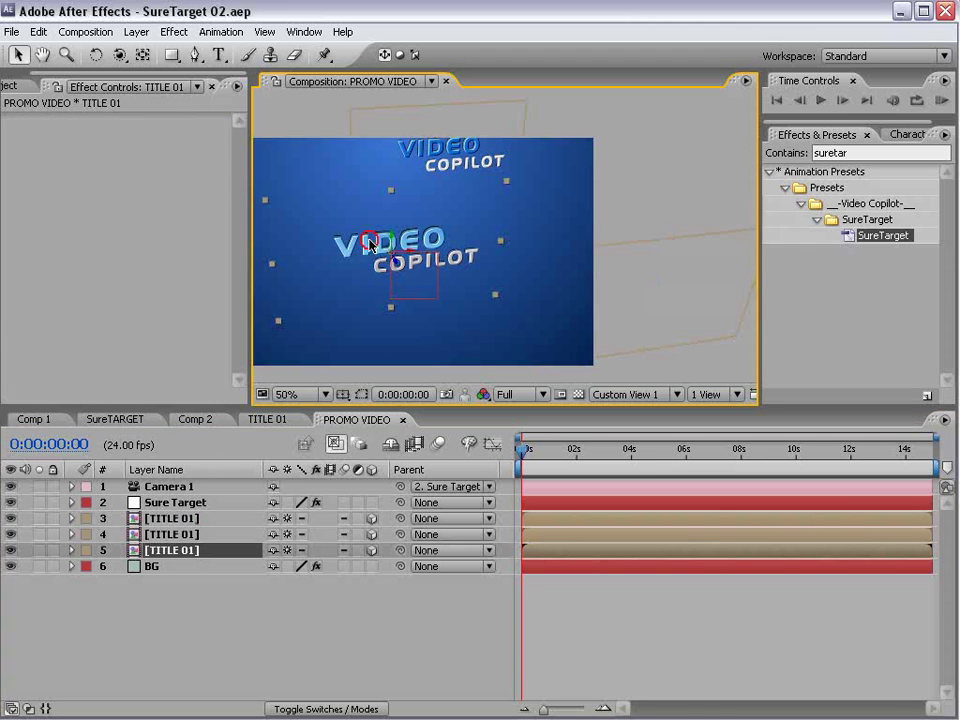
left_click(450, 129)
left_click(680, 289)
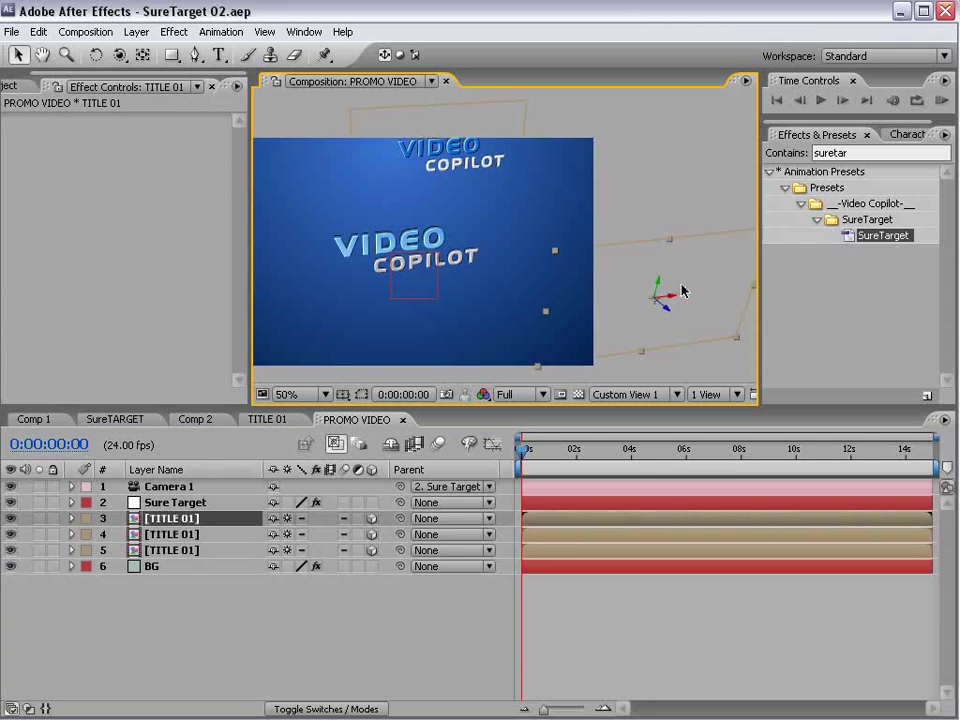
left_click(345, 244)
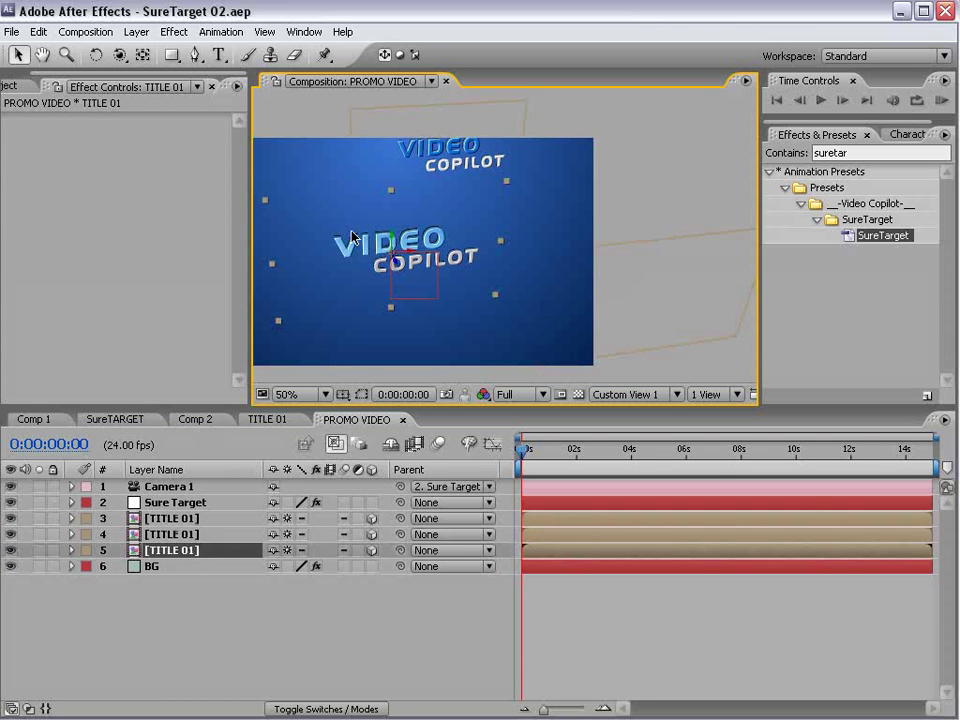
left_click(175, 535)
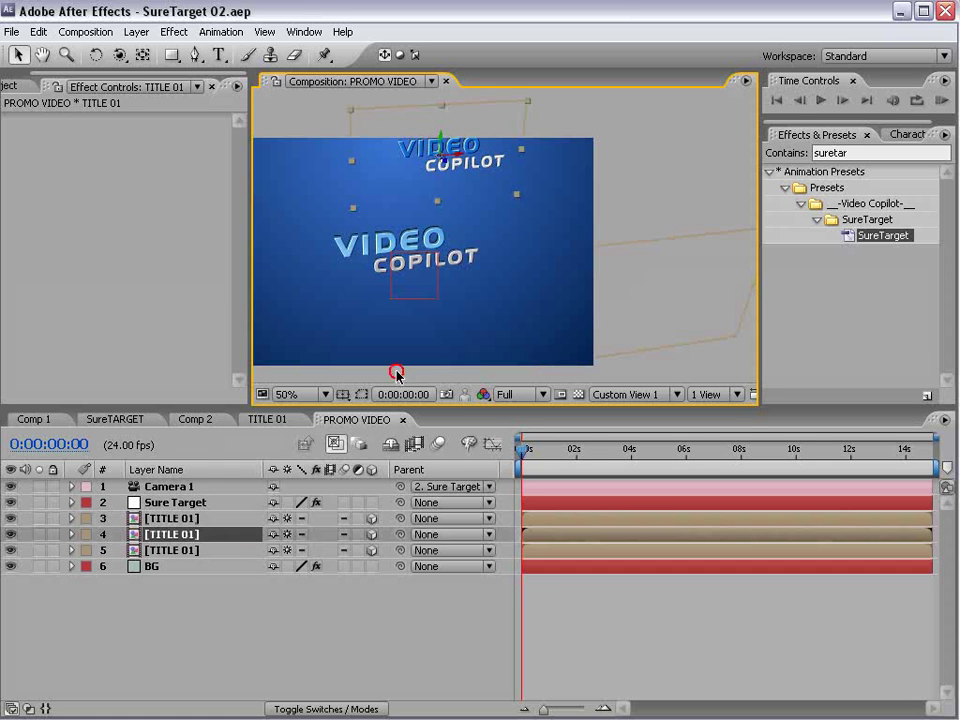
left_click(613, 299)
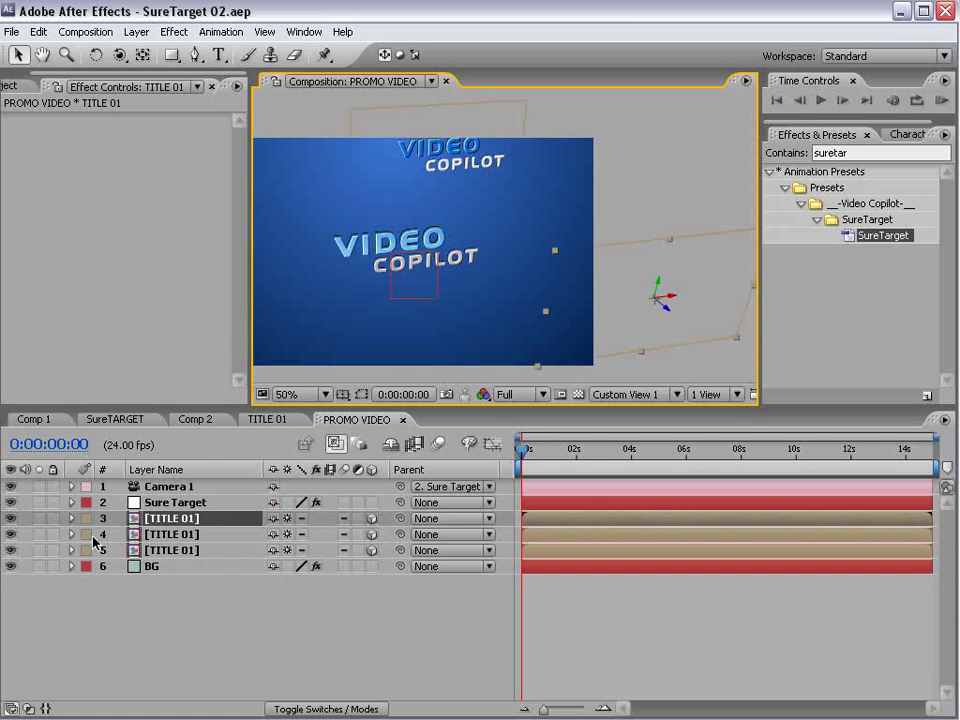
Step: On the Sure Target layer, collapse the WiggleAmount and WiggleSpeed controls and set the T-1 target to 5. TITLE 01
left_click(218, 502)
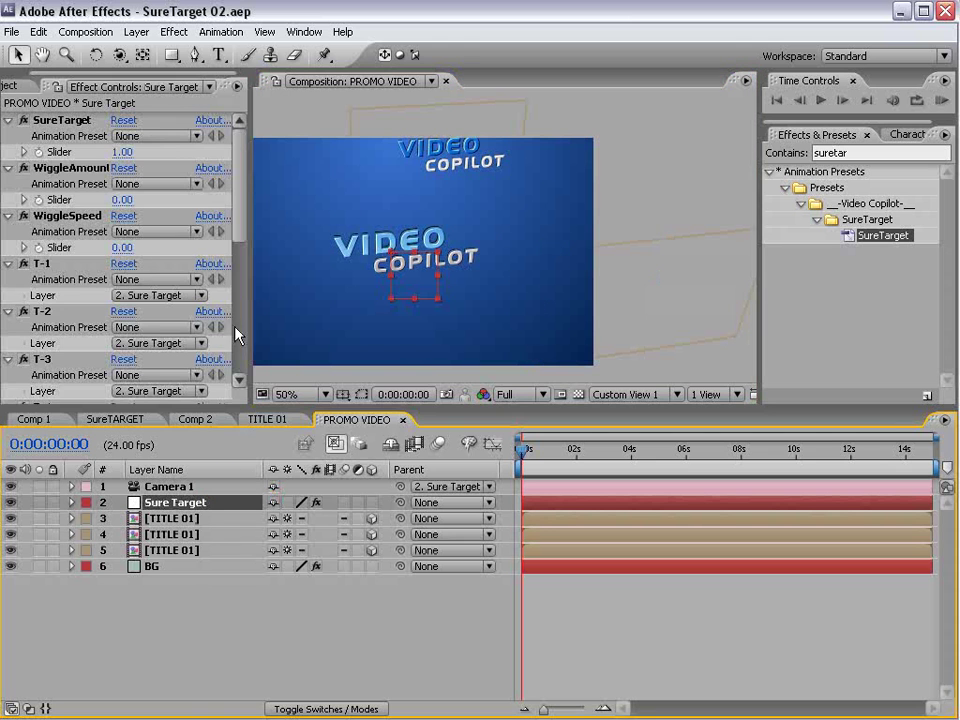
left_click(7, 167)
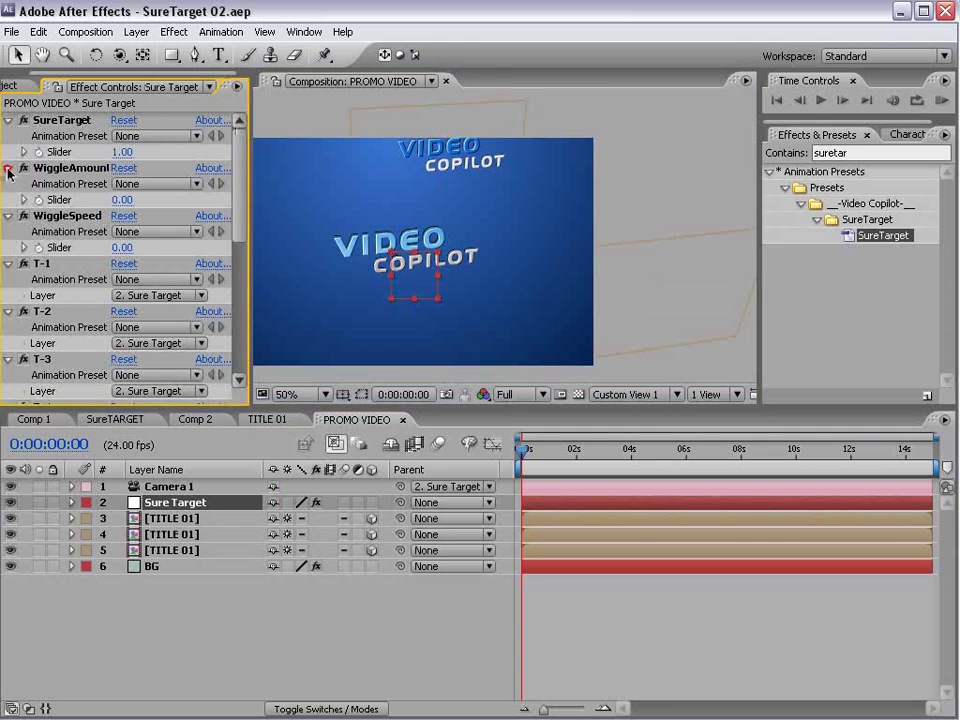
left_click(9, 183)
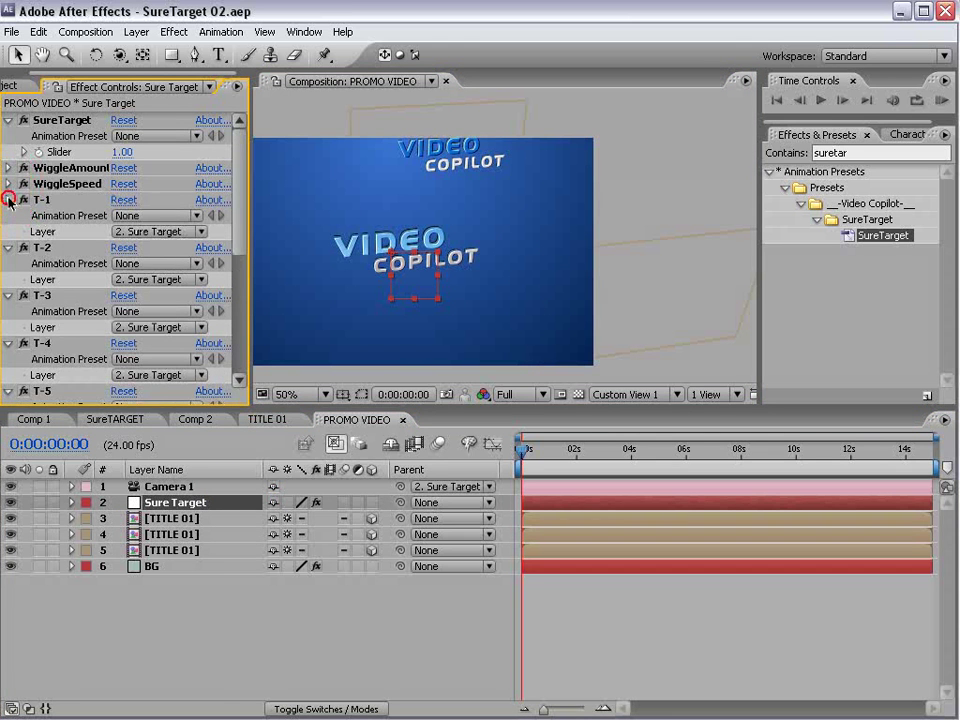
left_click(163, 231)
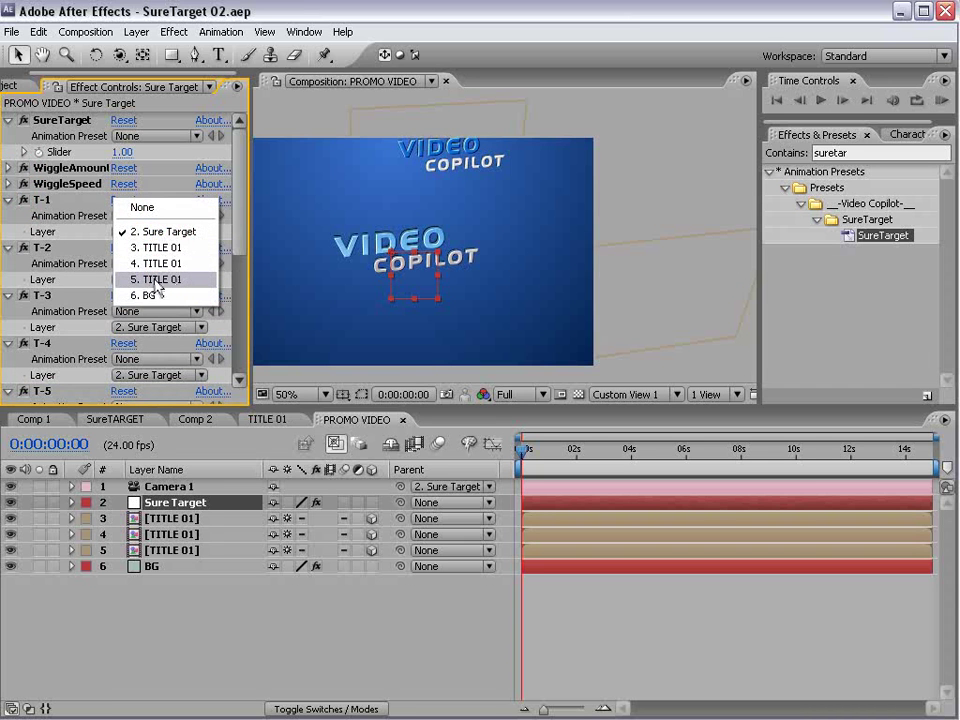
left_click(160, 280)
Step: Assign the T-2 target to 4. TITLE 01 and the T-3 target to 3. TITLE 01
left_click(46, 248)
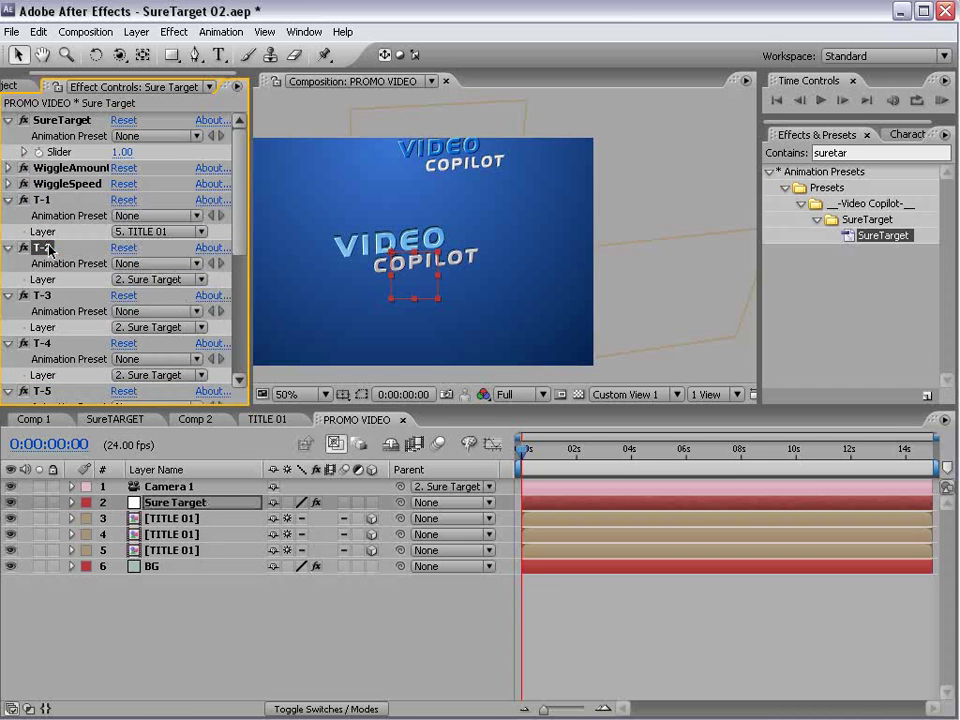
left_click(152, 279)
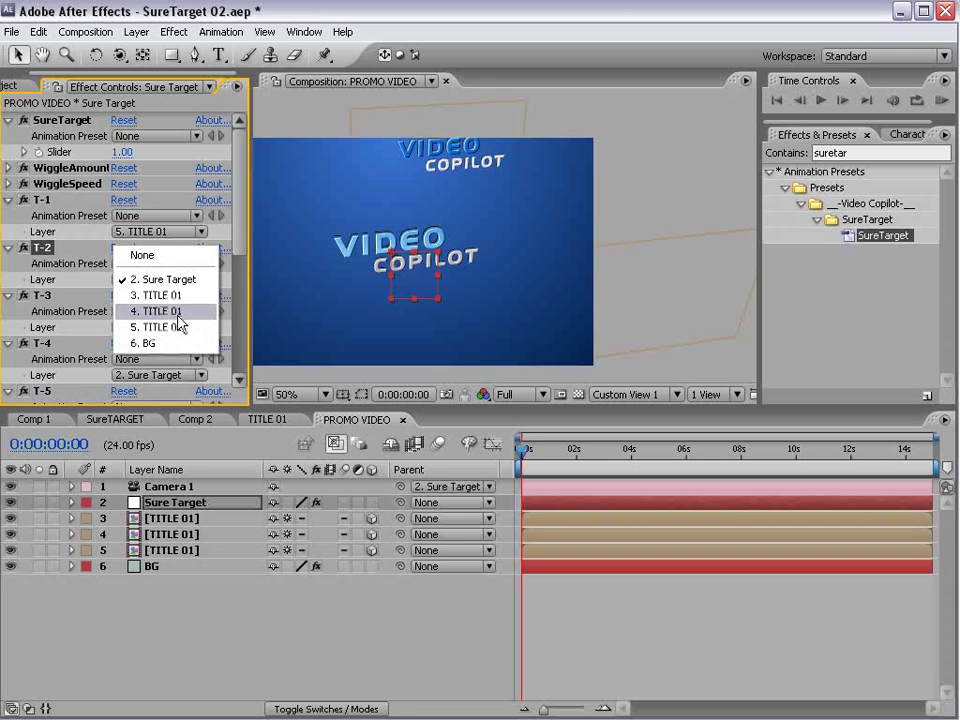
left_click(195, 318)
left_click(44, 296)
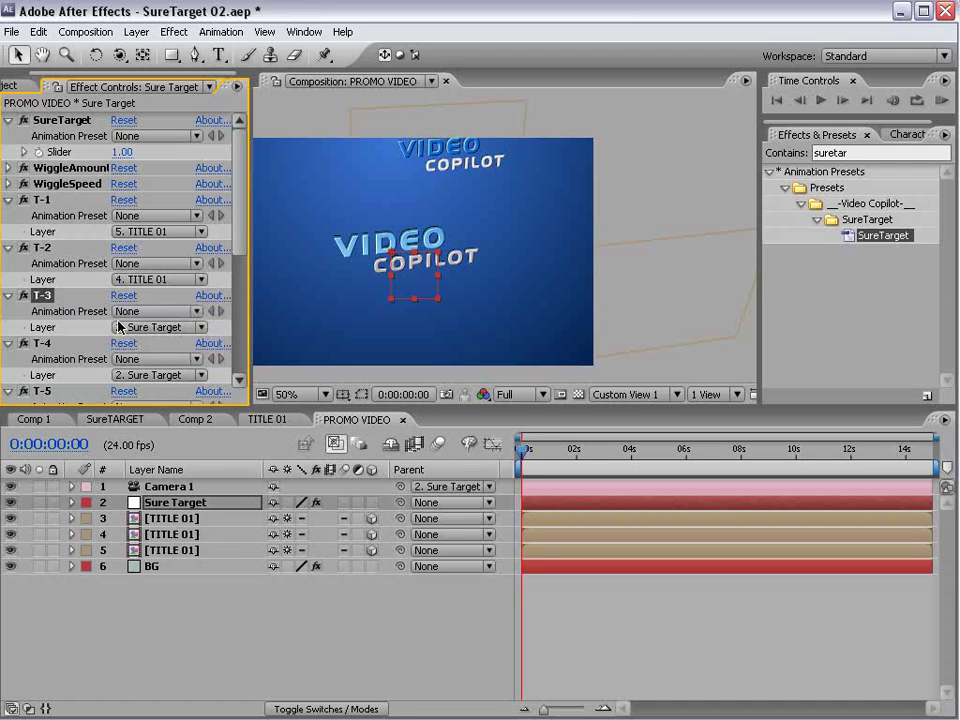
left_click(152, 328)
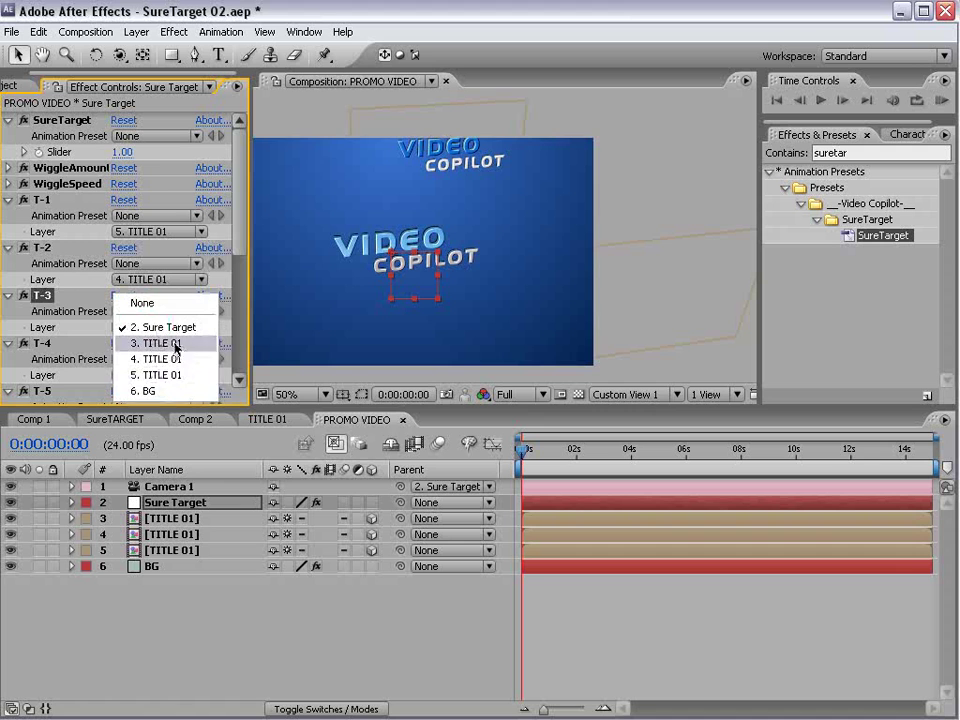
left_click(172, 343)
left_click(367, 571)
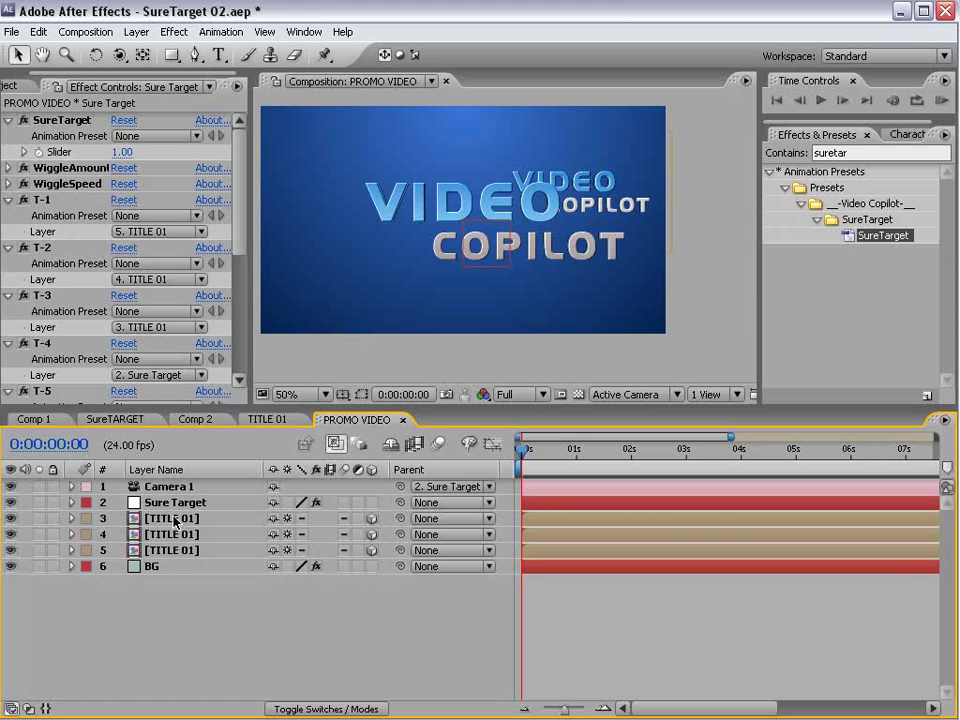
Step: Make the Sure Target layer 3D and keyframe its SureTarget slider at 1.00 at the composition's start
left_click(180, 503)
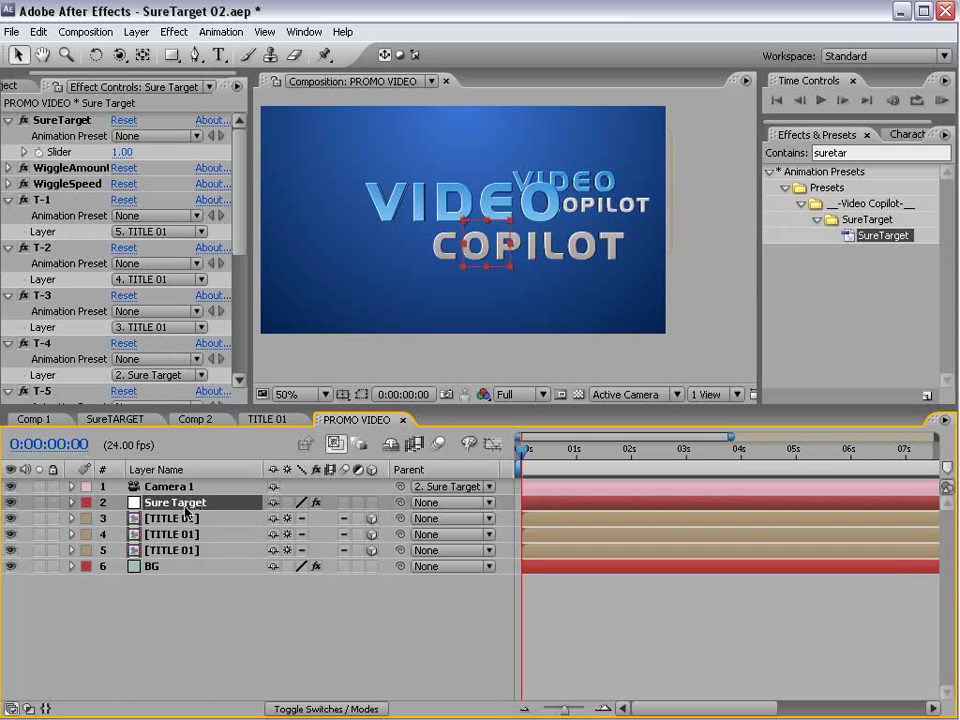
left_click(372, 502)
key("e")
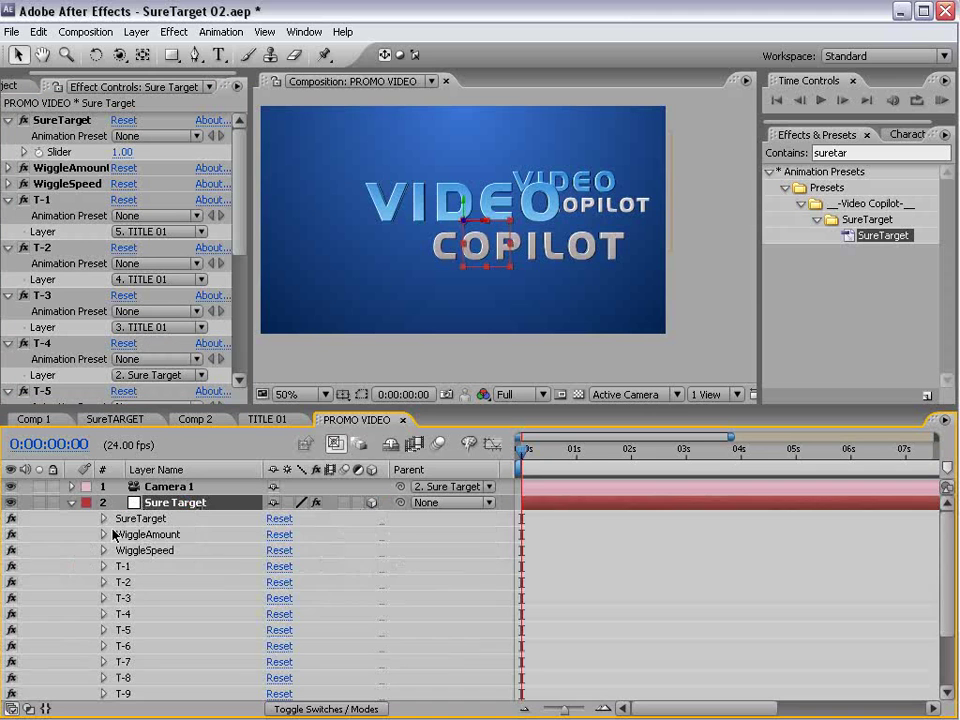
left_click(103, 519)
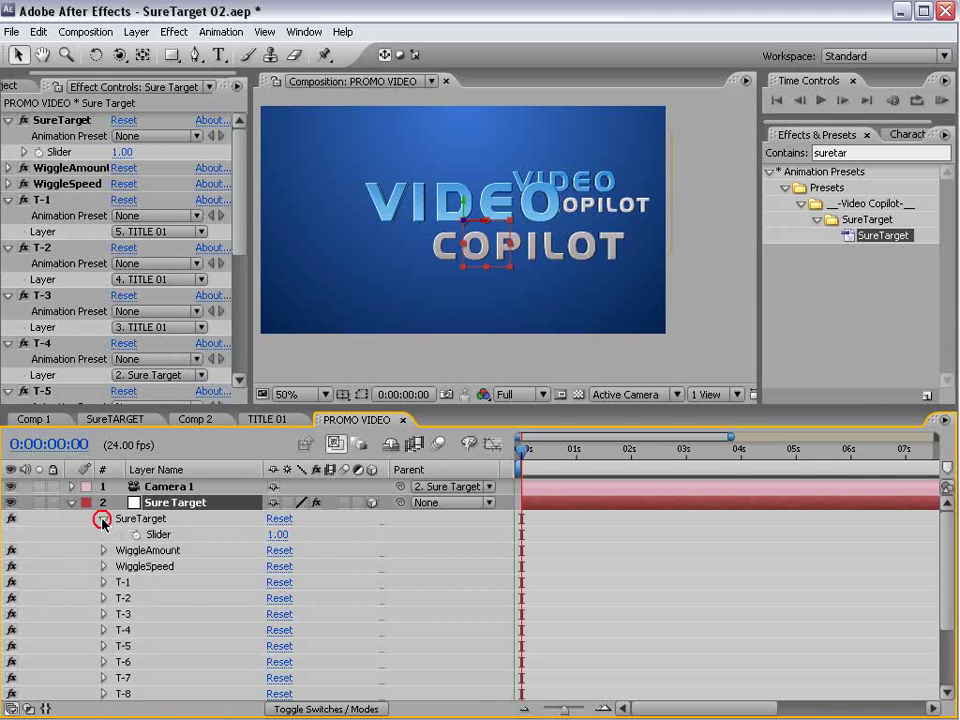
left_click(152, 519)
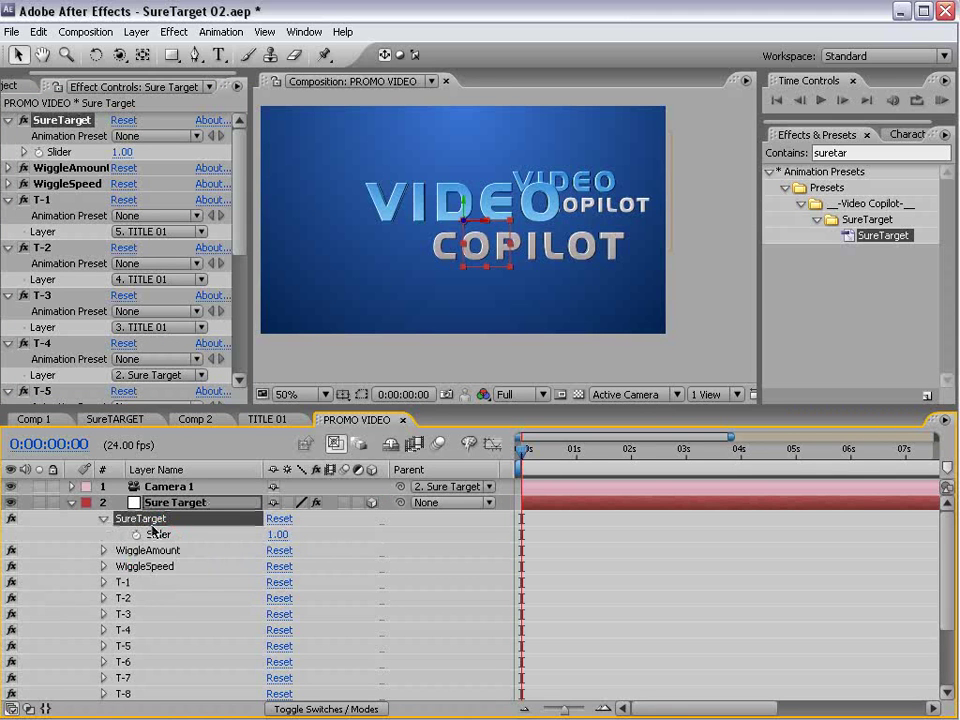
left_click(137, 536)
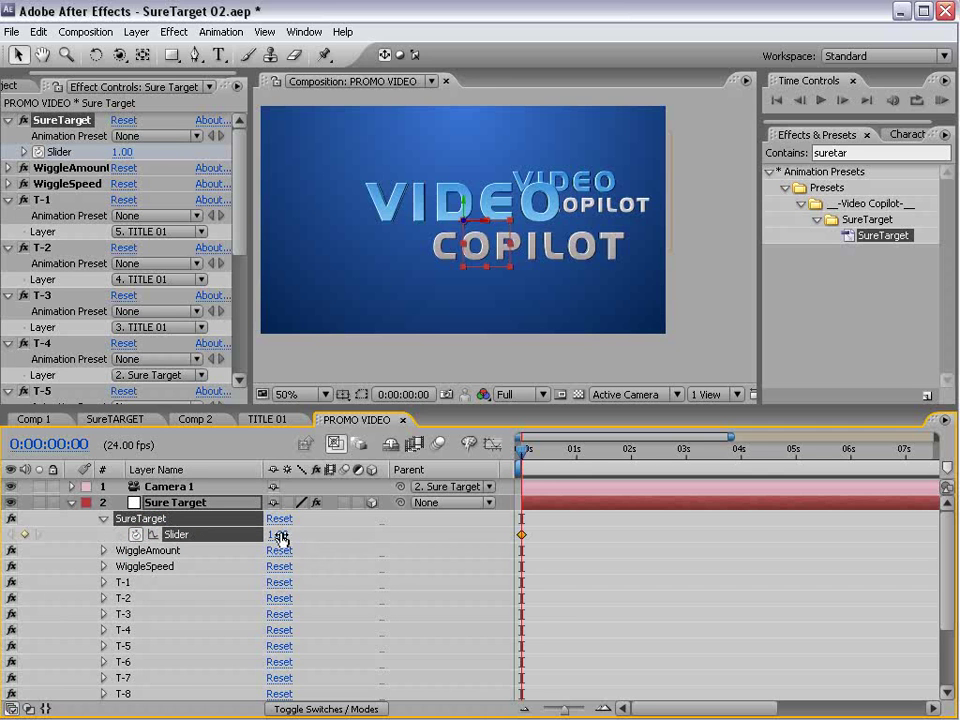
Step: Add a hold keyframe to the SureTarget slider at 1 second, and set the slider to 2 at 0:00:02:00
left_click_drag(541, 460, 631, 462)
left_click(22, 536)
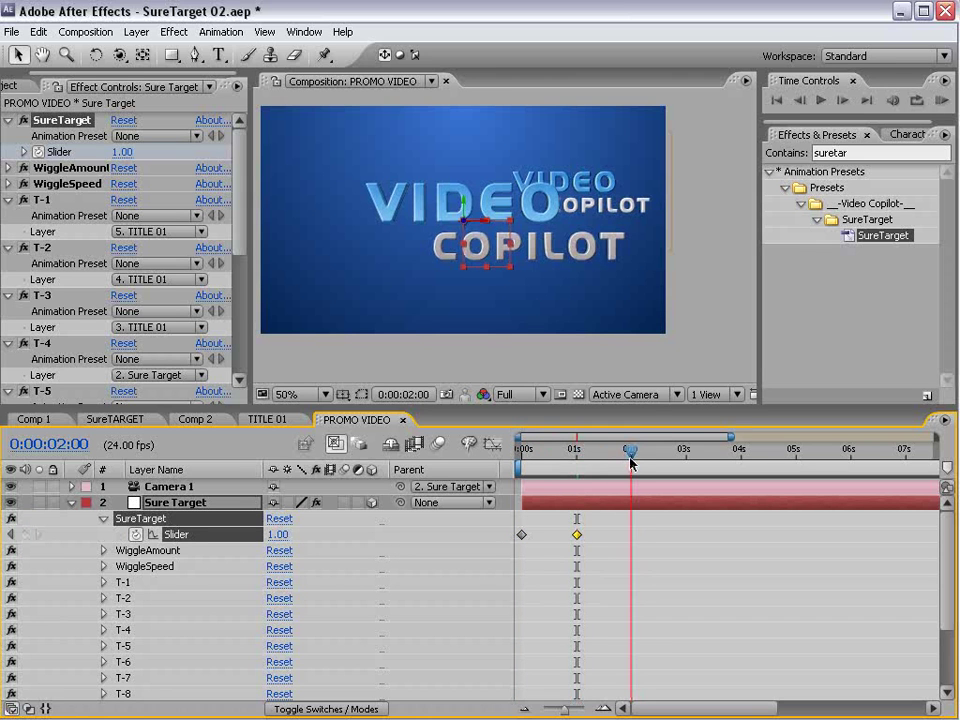
left_click(280, 535)
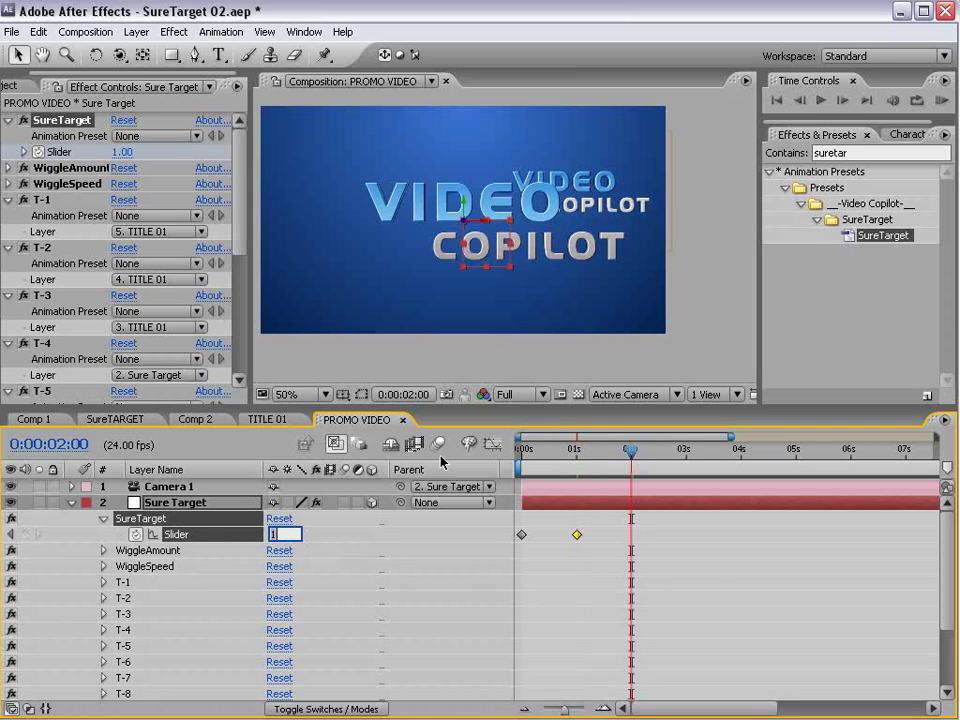
type("2")
key("Return")
left_click(612, 396)
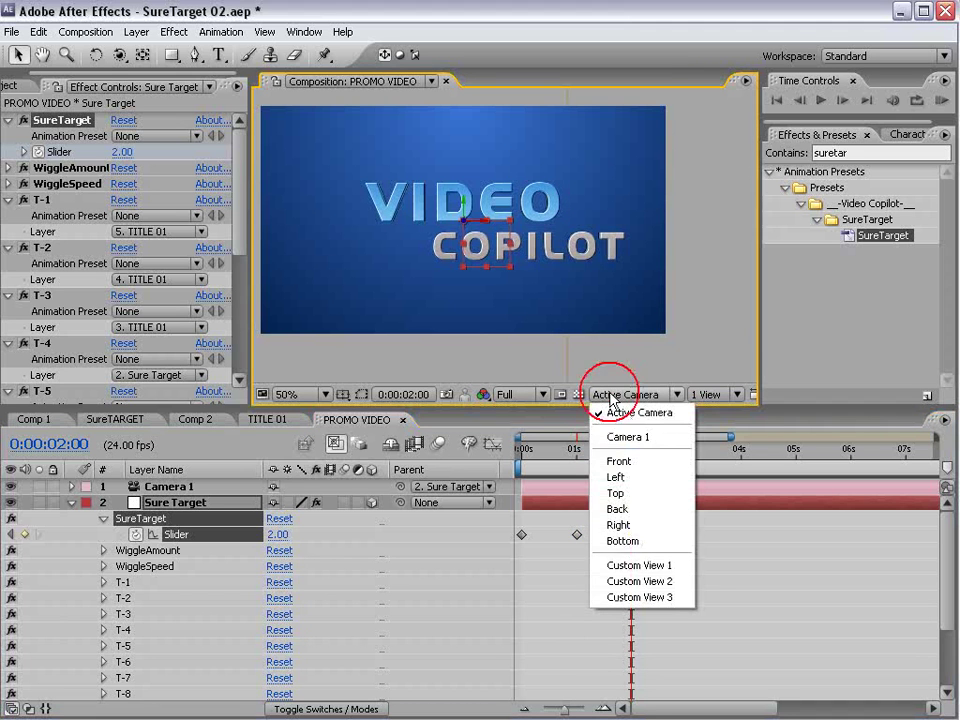
left_click(623, 413)
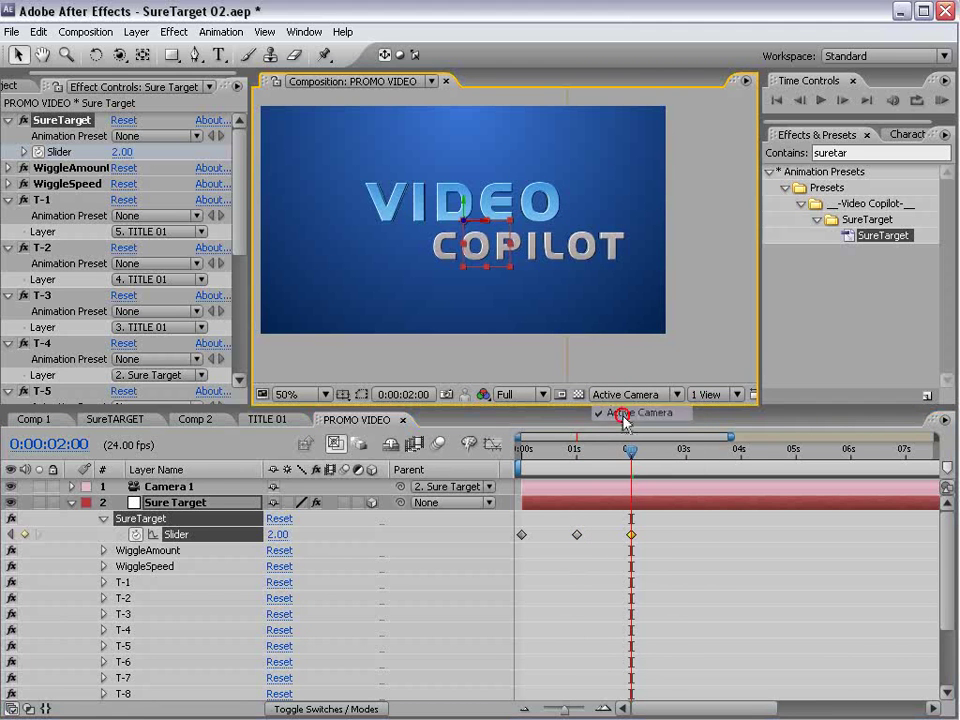
Step: Add a slider keyframe holding target 2 at about 3 seconds, and set the slider to 3 at 0:00:04:00
mouse_move(628, 452)
left_mouse_down()
mouse_move(604, 454)
mouse_move(575, 475)
mouse_move(613, 458)
mouse_move(680, 471)
mouse_move(740, 450)
left_mouse_up()
left_click(25, 534)
left_click(277, 534)
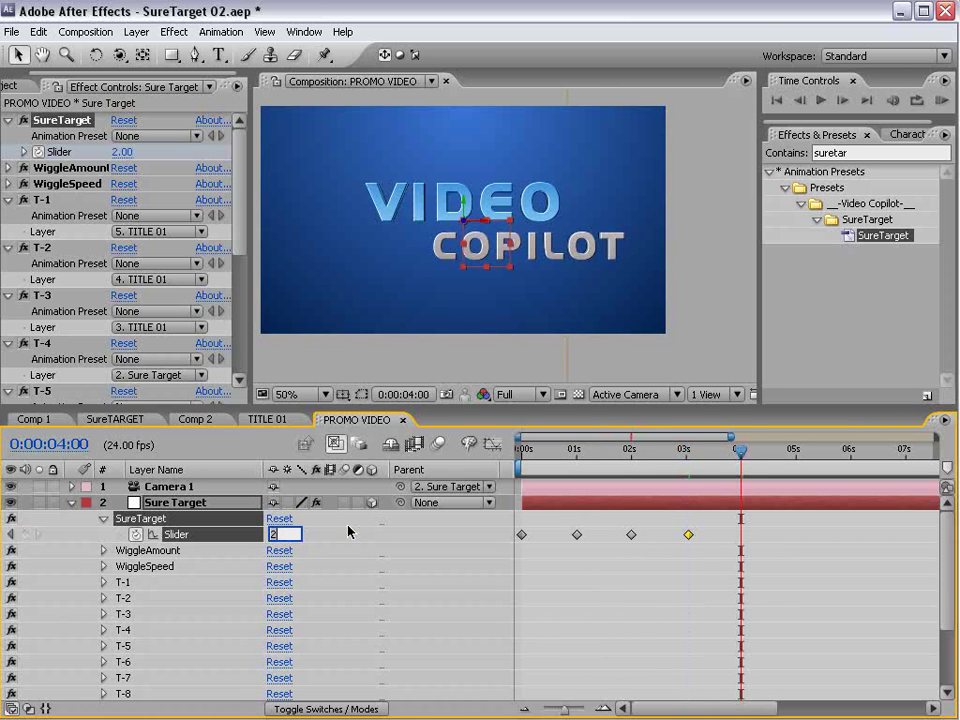
type("3")
key("Return")
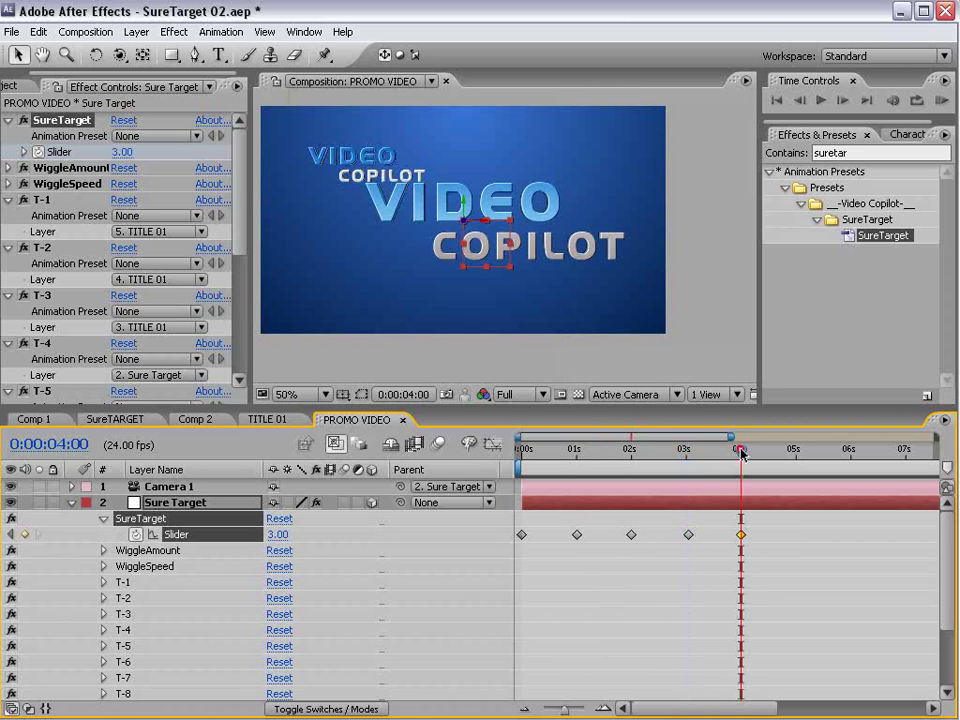
Step: Apply Easy Ease to all SureTarget slider keyframes and scrub through the camera moves to check them
mouse_move(741, 452)
left_mouse_down()
mouse_move(677, 454)
mouse_move(718, 465)
mouse_move(737, 483)
mouse_move(740, 470)
mouse_move(552, 505)
left_mouse_up()
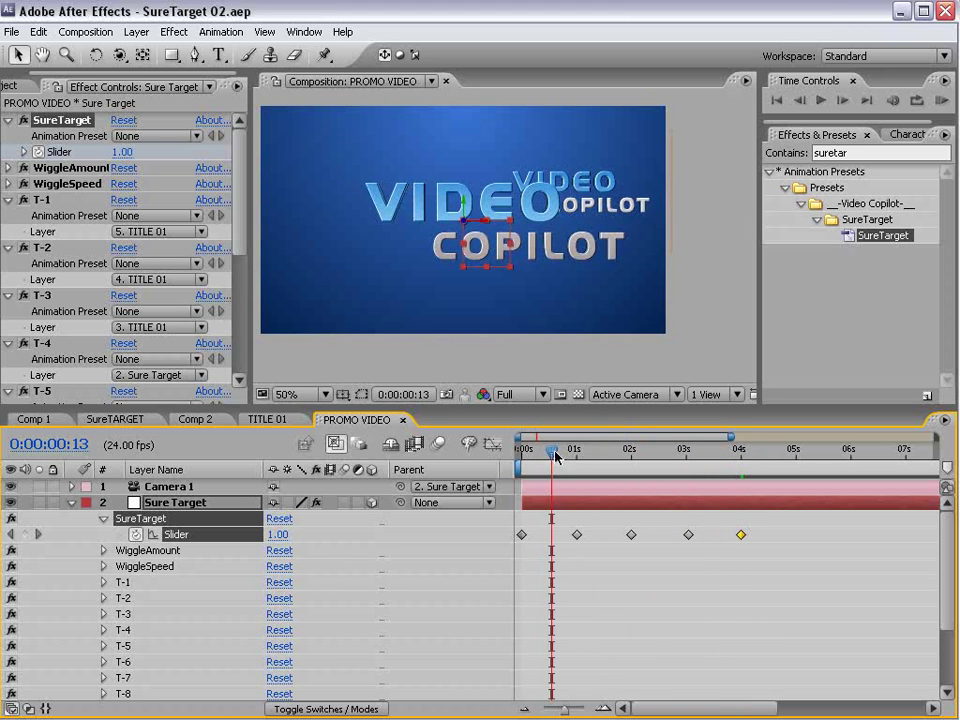
left_click_drag(555, 456, 737, 497)
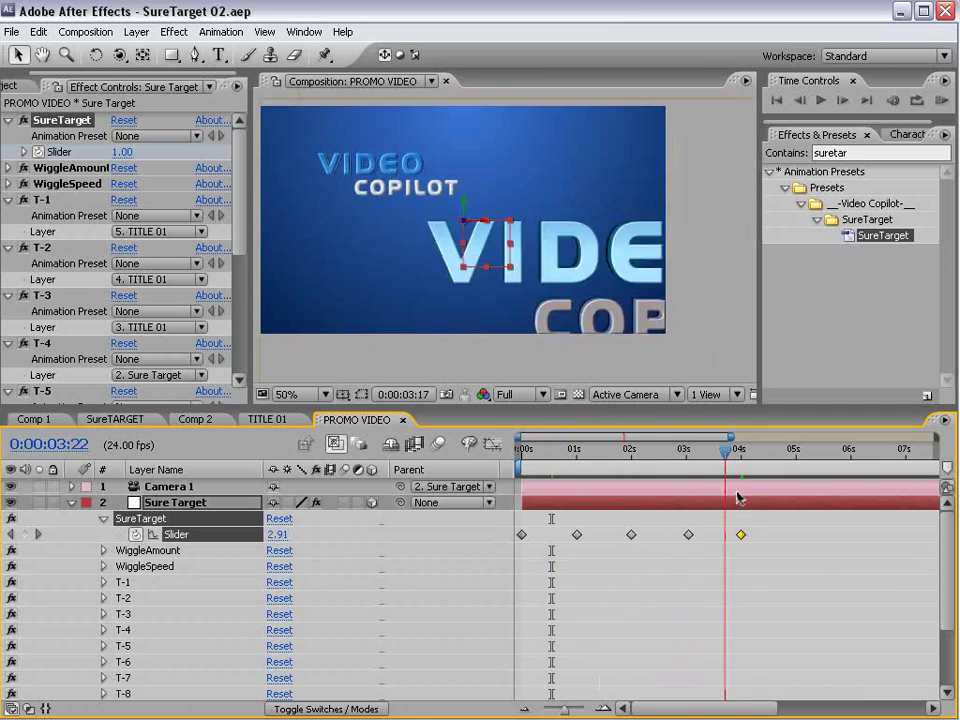
left_click_drag(814, 546, 514, 538)
key("F9")
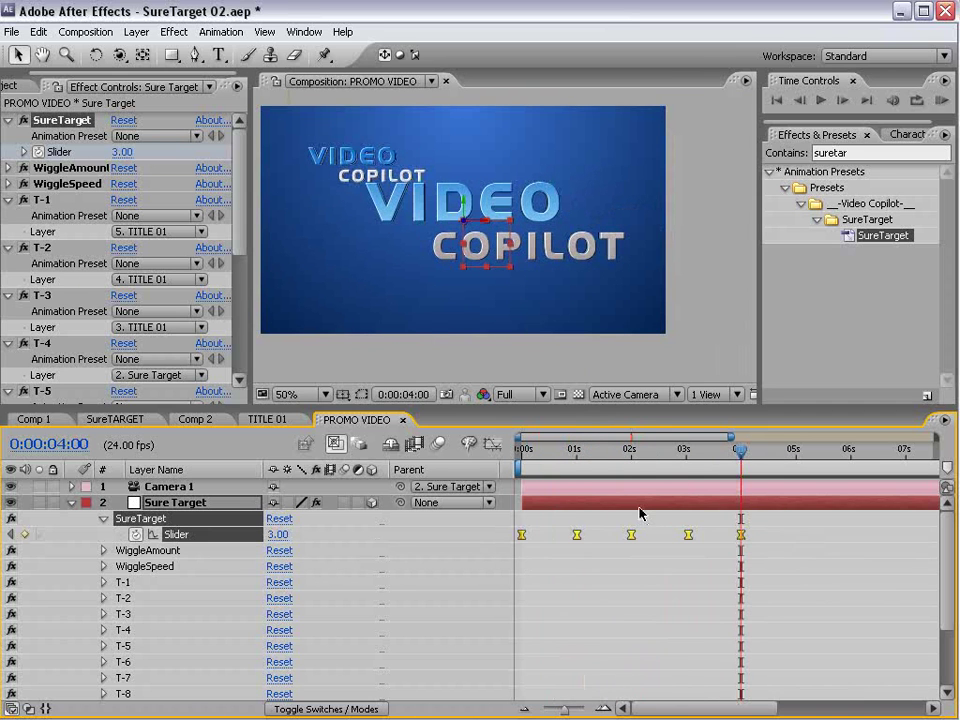
left_click_drag(521, 451, 735, 466)
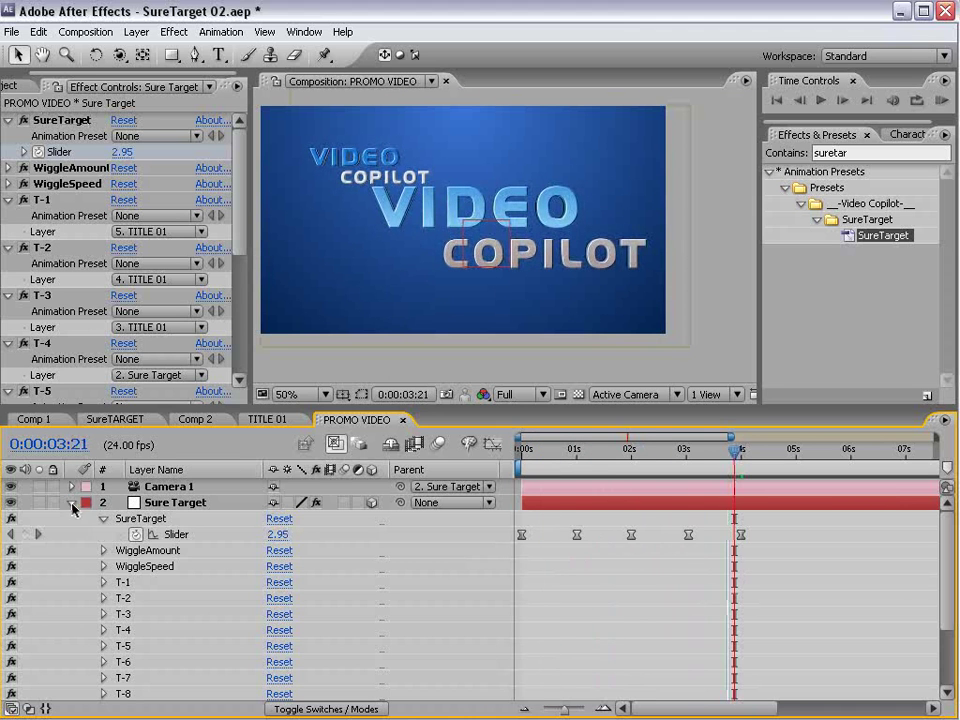
left_click(72, 504)
Step: Copy the unlocked particles layer from Comp 2 to the top of the PROMO VIDEO composition
left_click(205, 420)
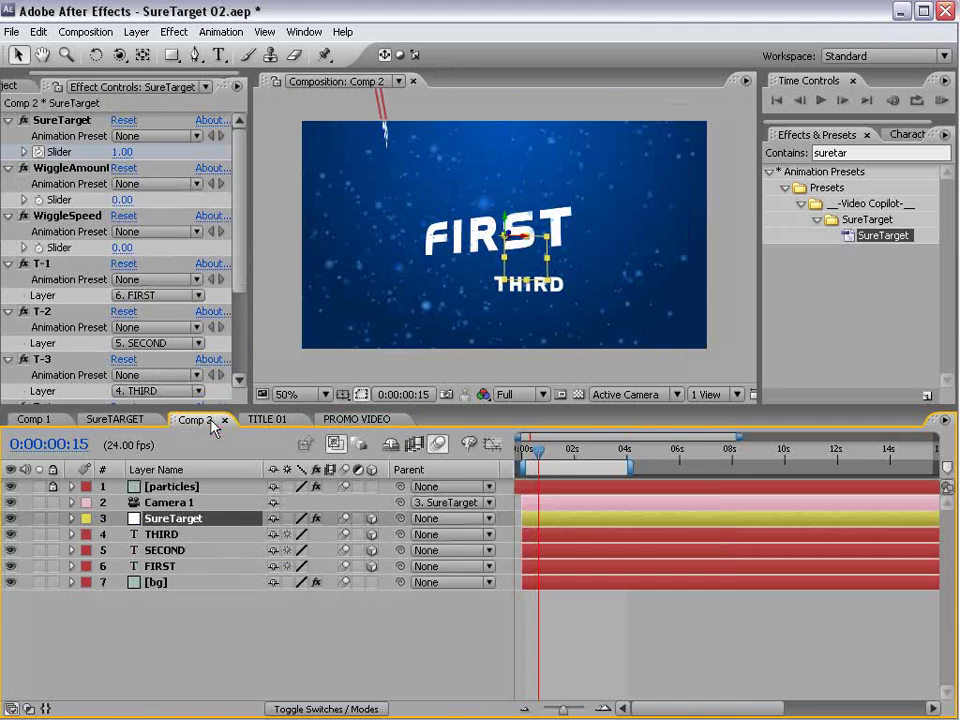
left_click(176, 627)
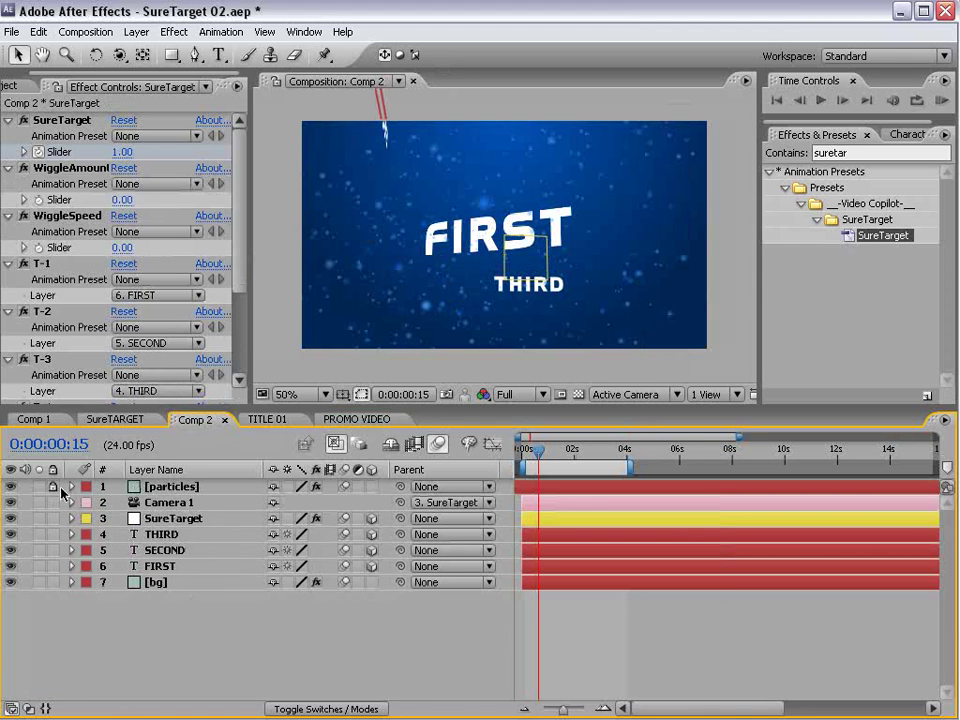
left_click(393, 330)
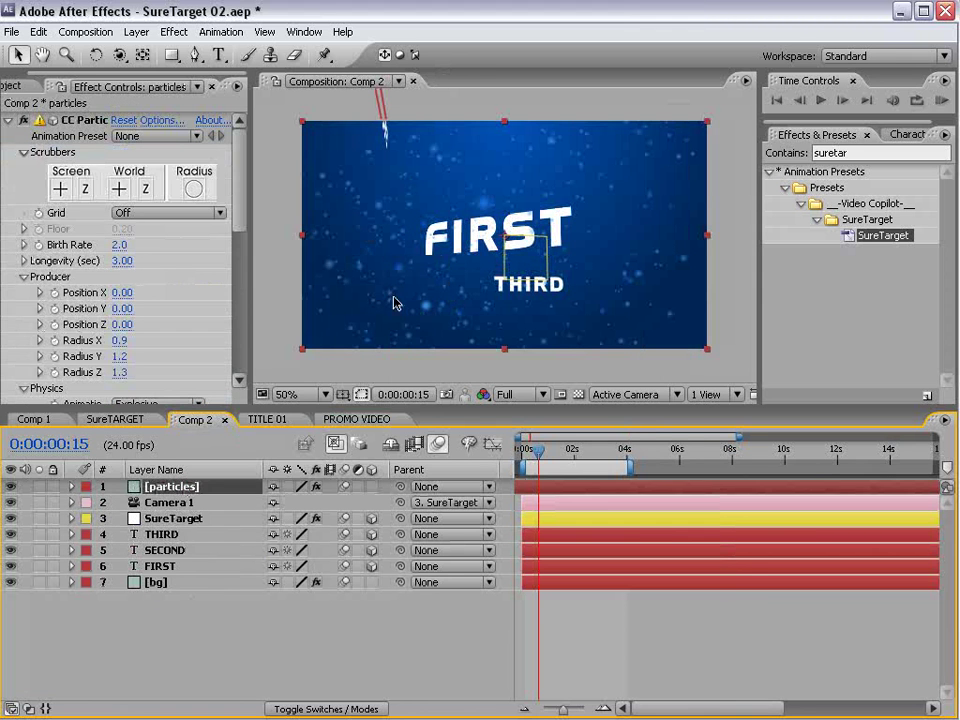
left_click(339, 424)
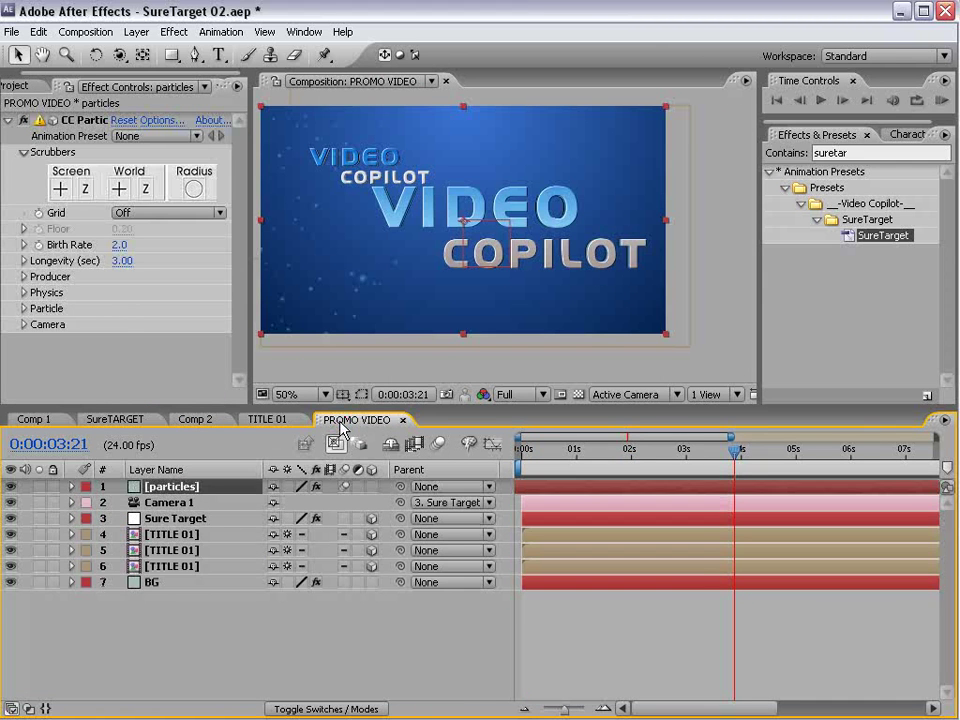
Step: Set the particle producer's Radius X to 1.8, Radius Y to 1.5 and Radius Z to 1.9
left_click(24, 277)
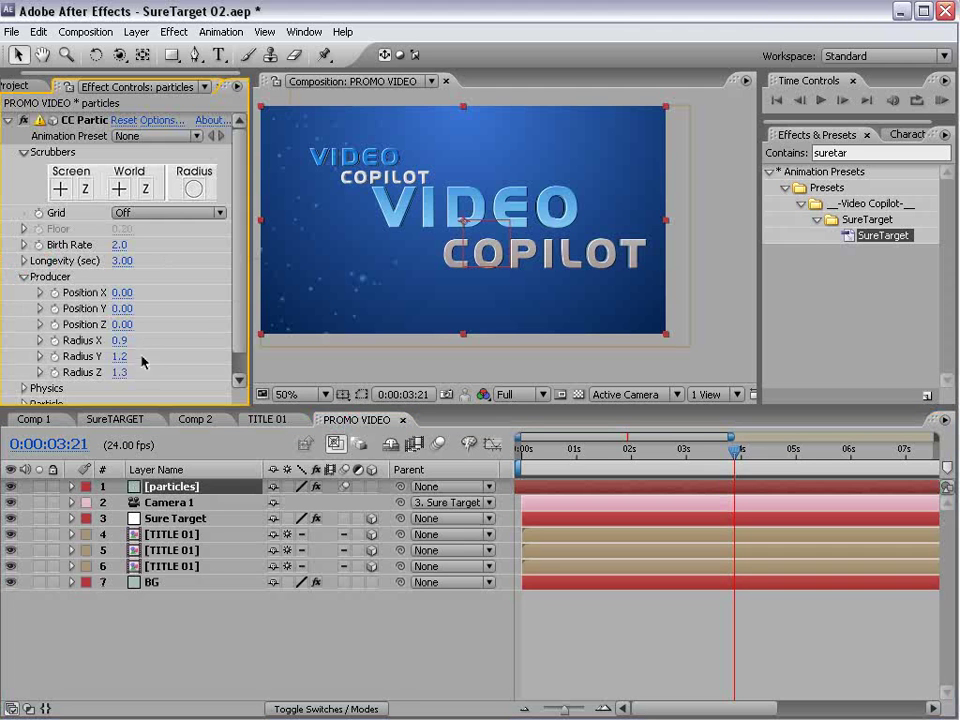
left_click_drag(120, 341, 175, 328)
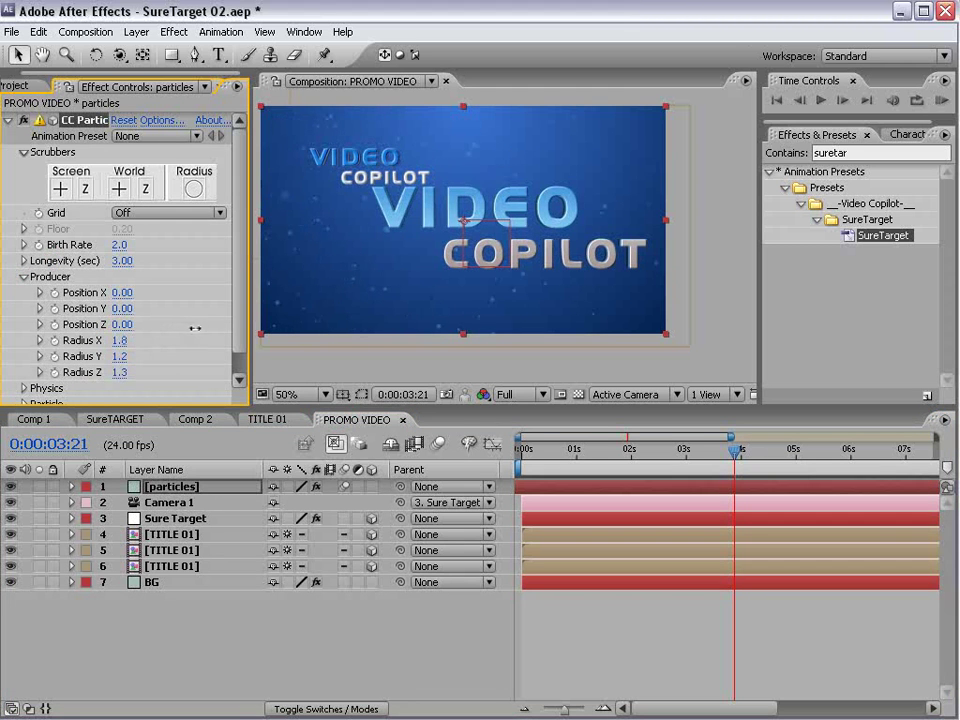
left_click_drag(120, 356, 176, 372)
Step: Set the particles layer's blending mode to Add and lock the layer
key("F4")
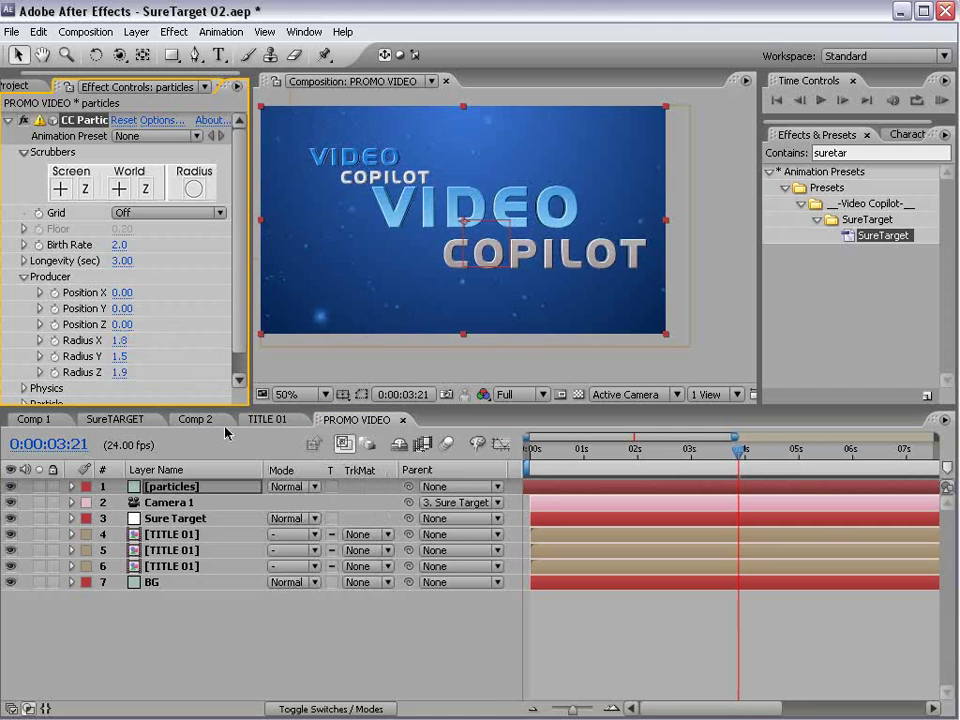
left_click(285, 485)
left_click(290, 647)
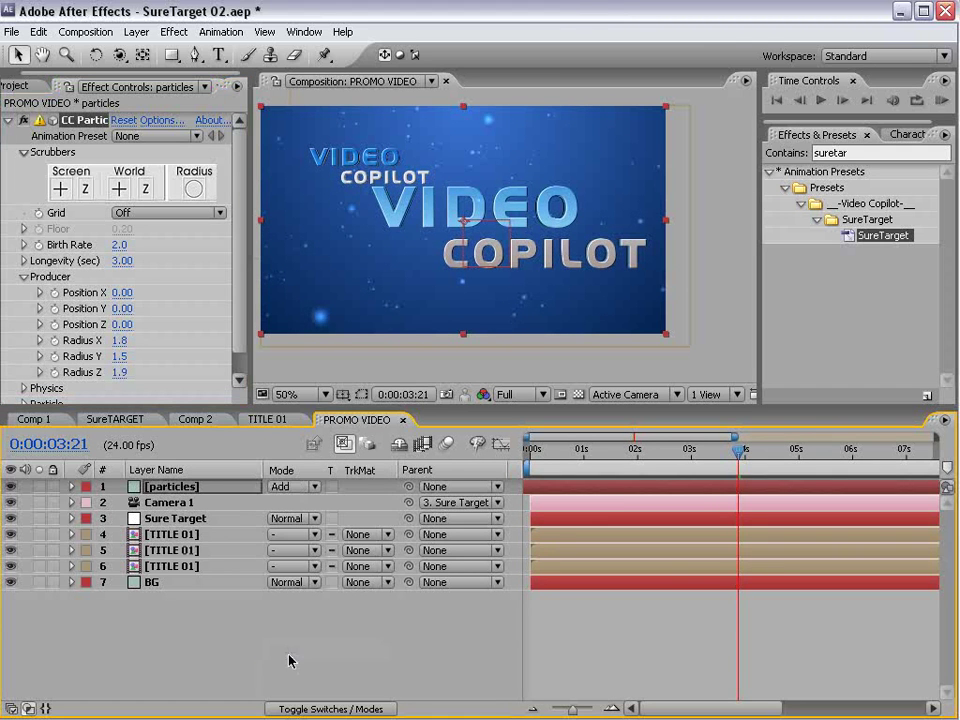
left_click_drag(738, 449, 516, 511)
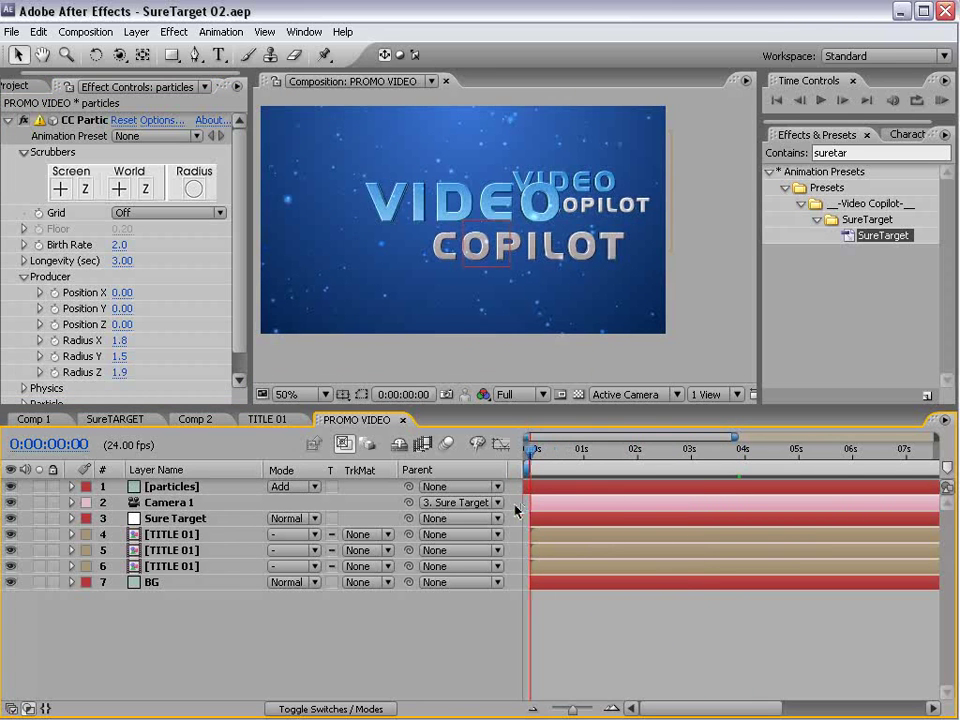
left_click(597, 181)
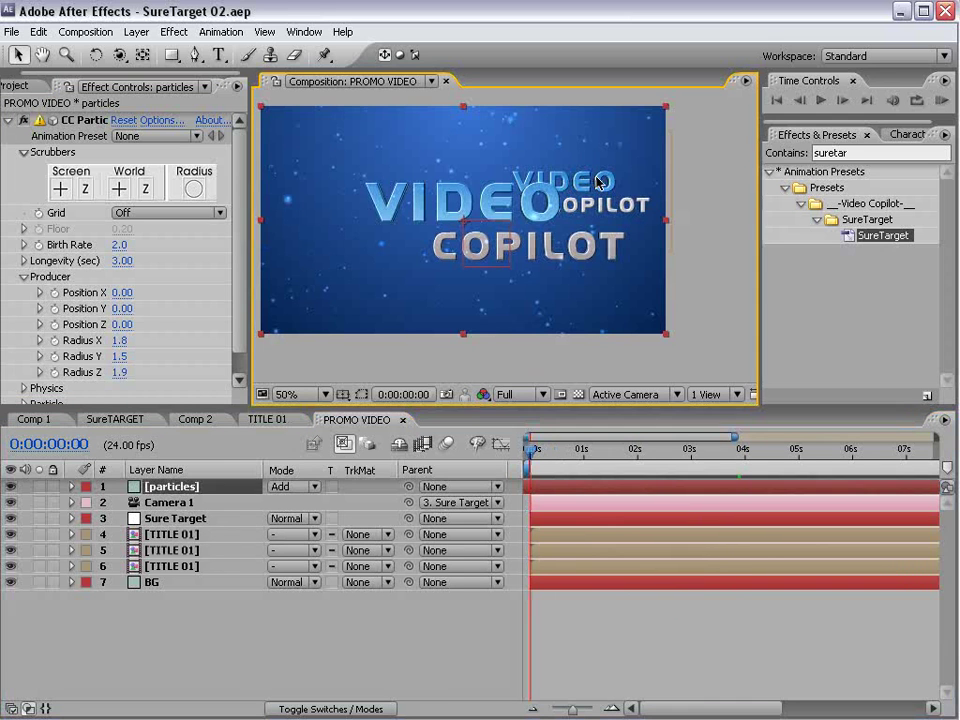
left_click(53, 487)
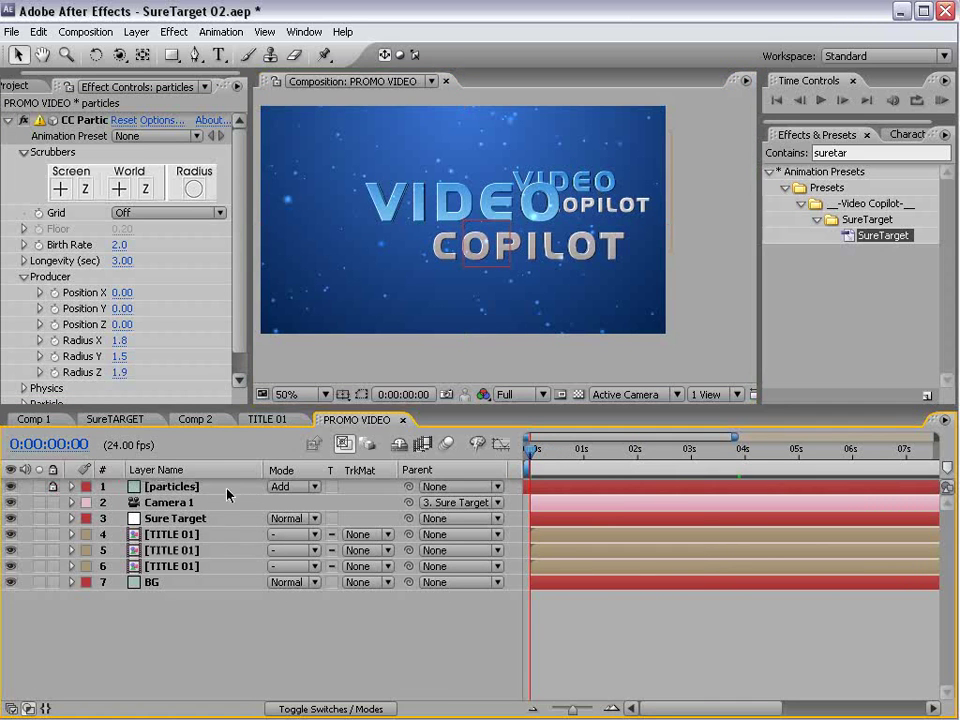
Step: Rotate the layer 5 title sharply about its vertical axis so it faces away from the main title
left_click(669, 157)
key("w")
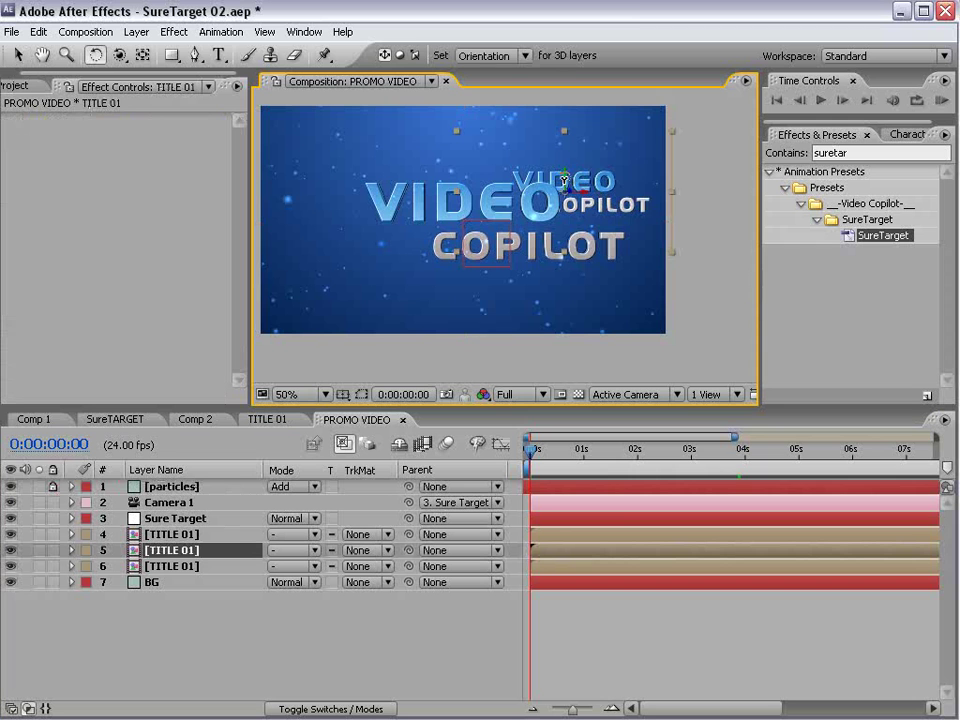
left_click_drag(568, 181, 603, 185)
key("v")
left_click(263, 643)
Step: Reveal the Sure Target null's keyframes and rotation properties, and add an Orientation keyframe at 0:00:01:00
left_click(175, 518)
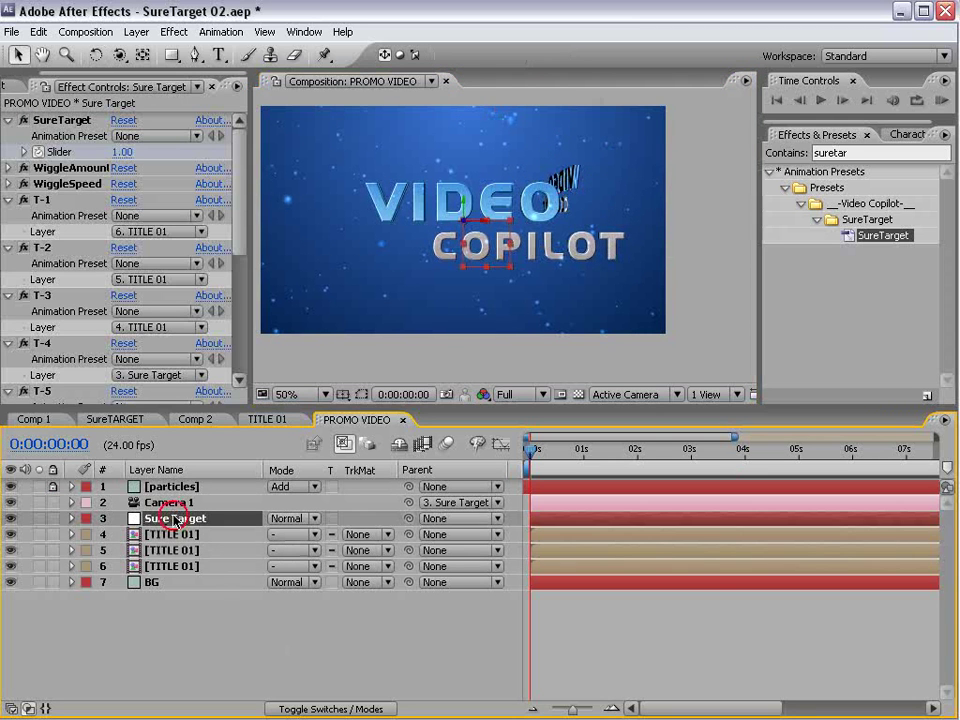
key("u")
key("u")
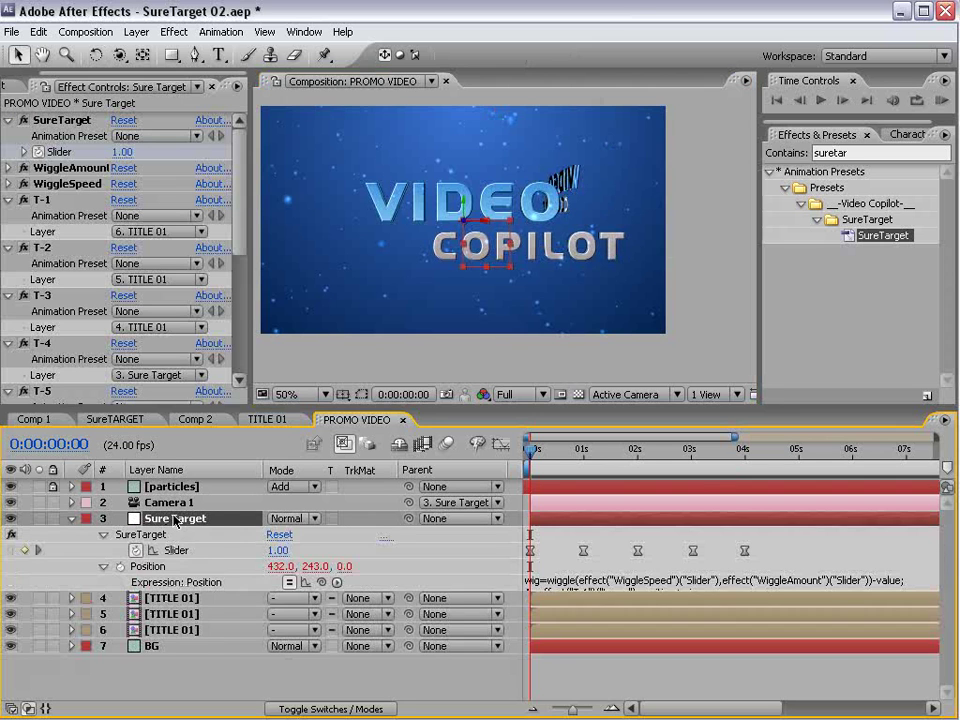
left_click_drag(578, 457, 588, 481)
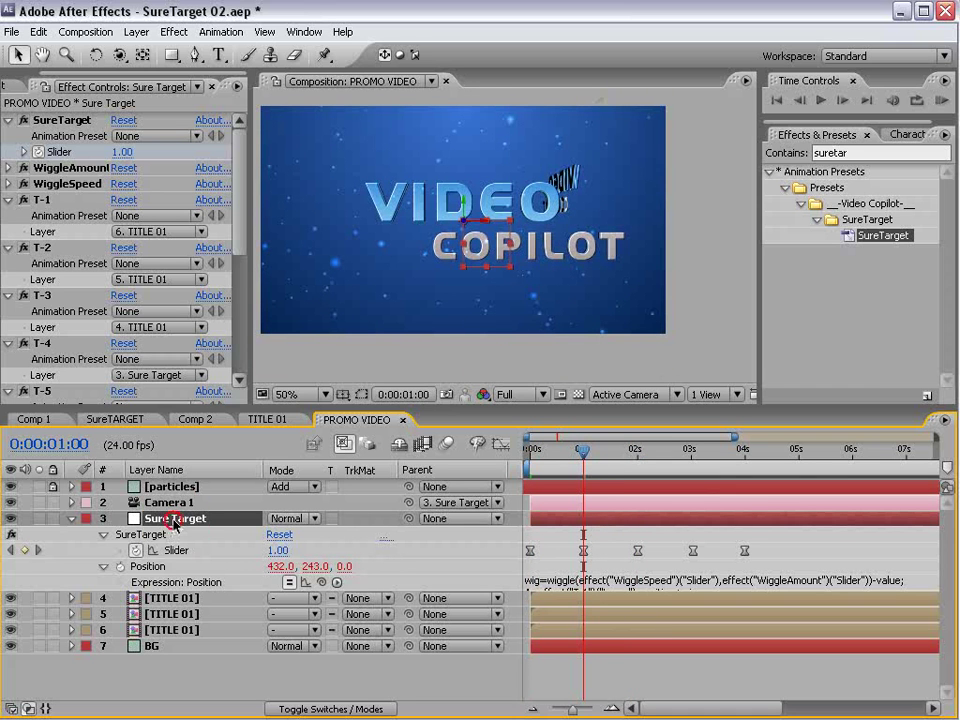
key("shift+r")
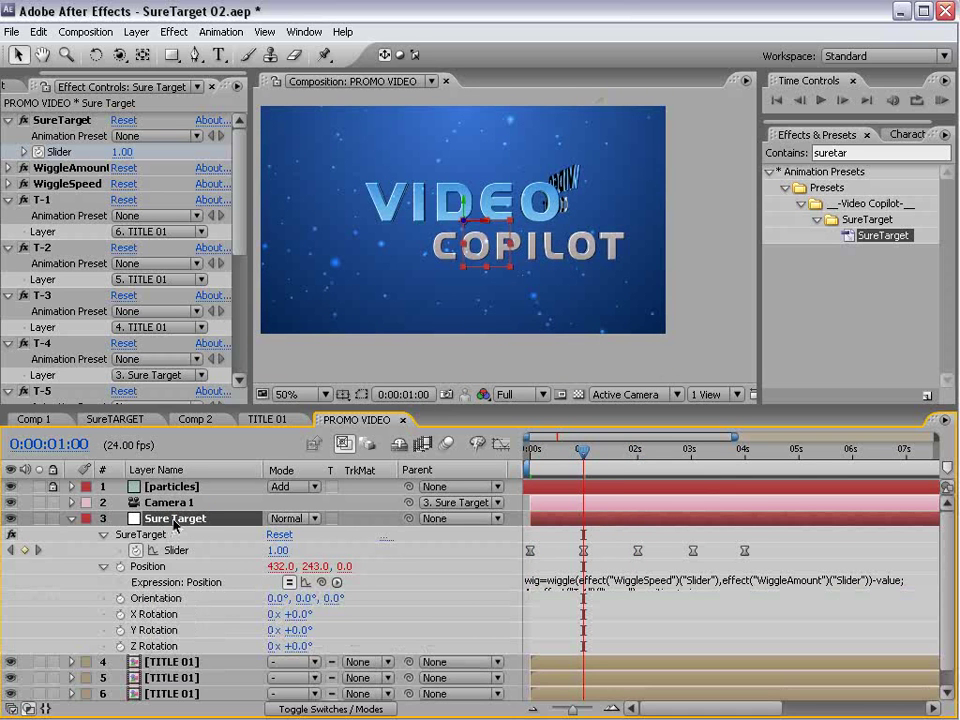
left_click(120, 598)
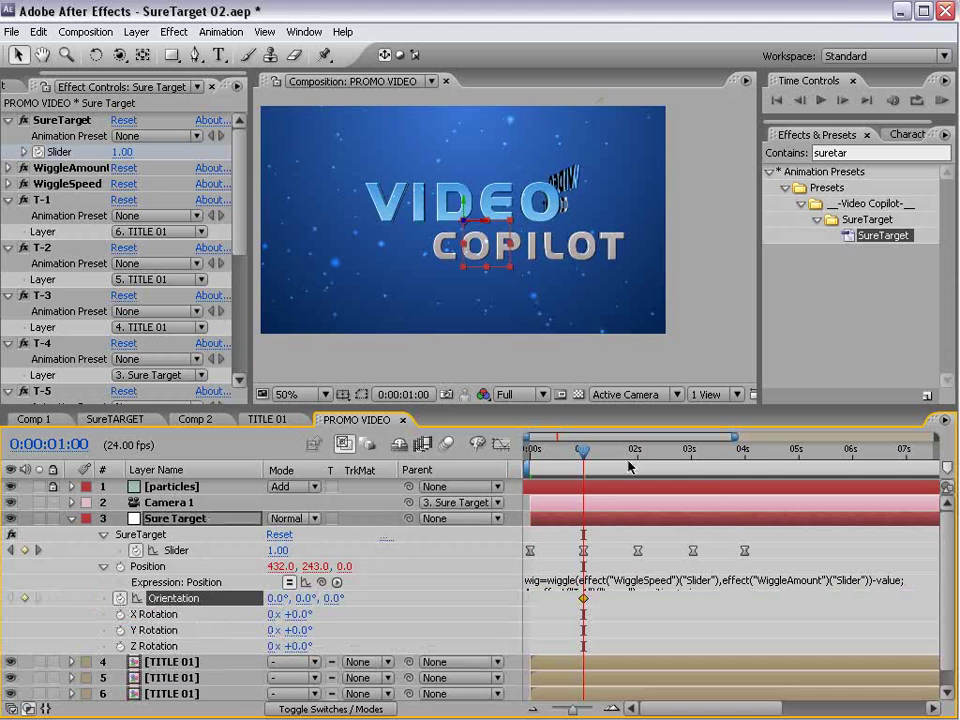
Step: At 0:00:02:00 set the Sure Target null's Y orientation to 294° and apply Easy Ease to both Orientation keyframes
left_click_drag(588, 453, 637, 452)
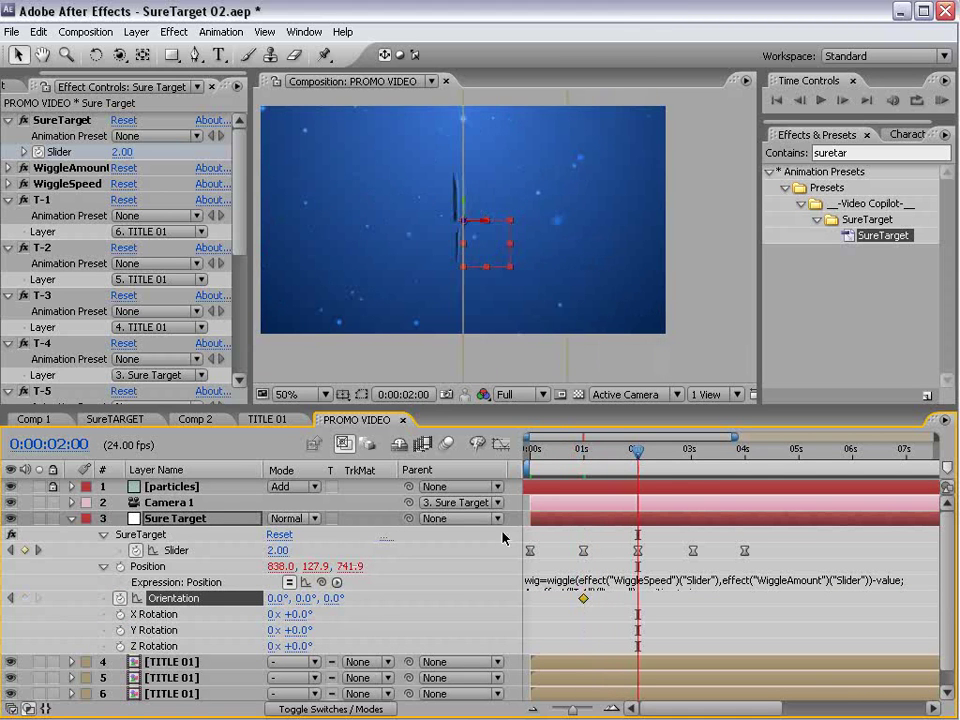
left_click_drag(309, 600, 222, 620)
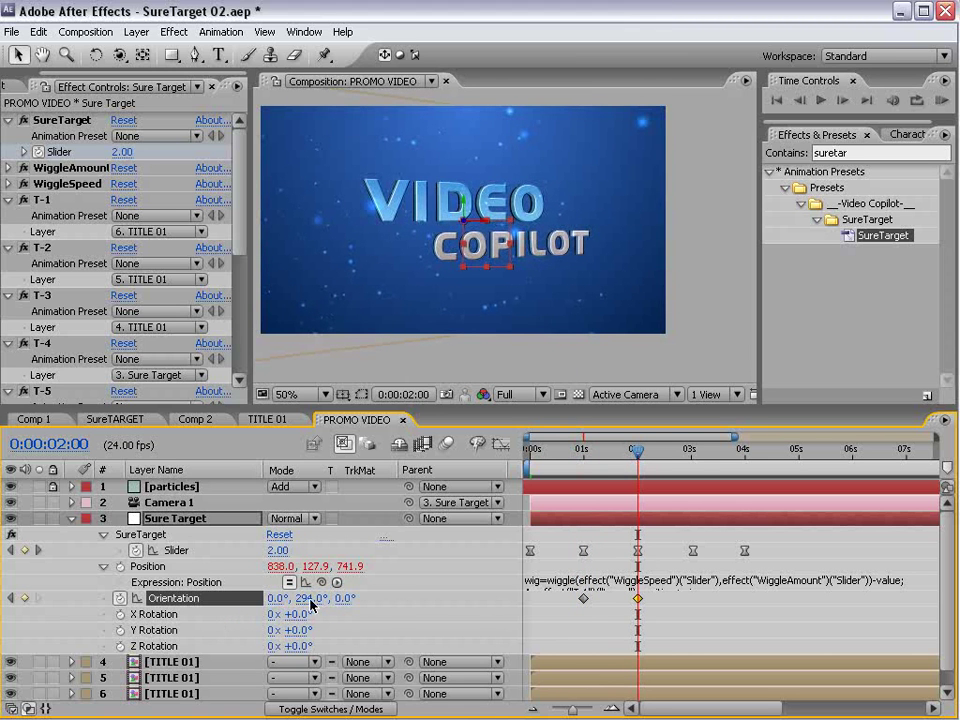
mouse_move(638, 462)
left_mouse_down()
mouse_move(596, 458)
mouse_move(633, 457)
left_mouse_up()
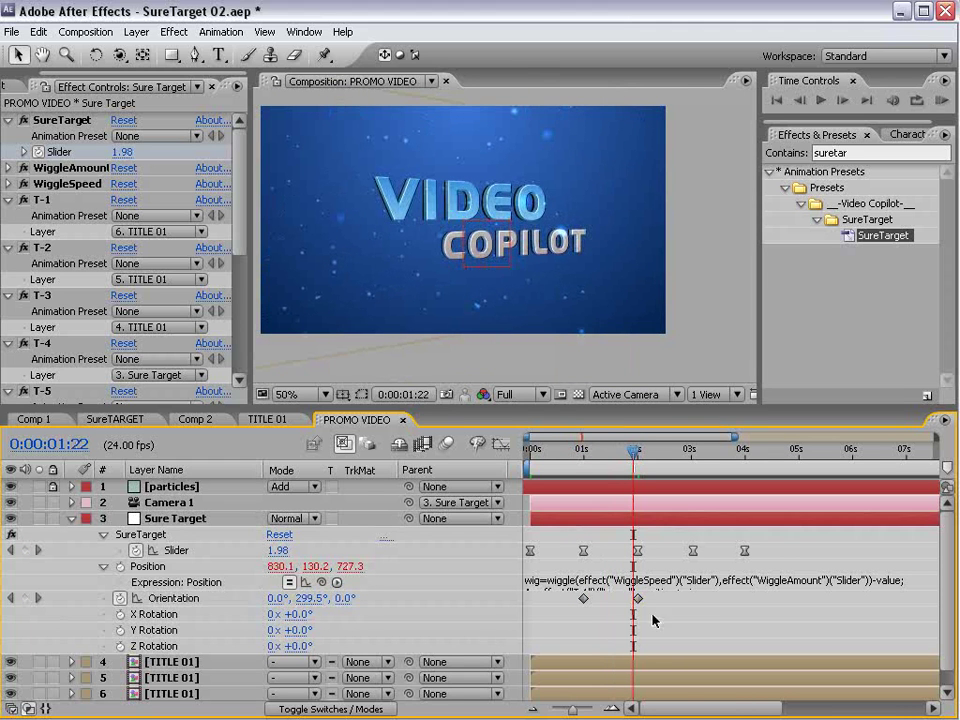
left_click(592, 610)
left_click_drag(592, 610, 563, 608)
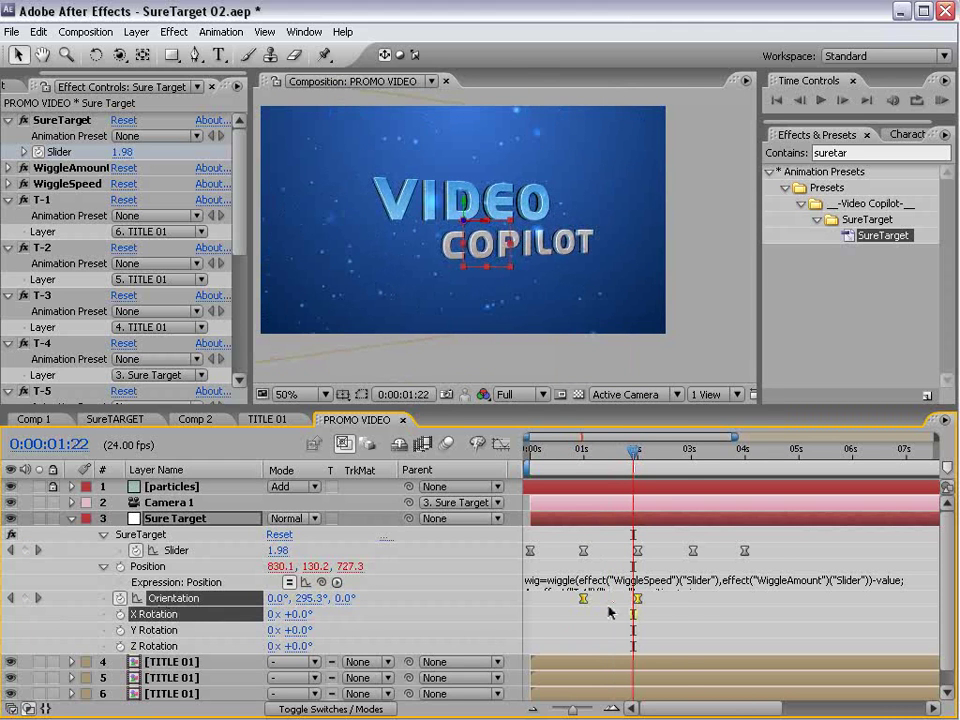
Step: Add a holding Orientation keyframe at 0:00:03:01 and set the Y orientation to 0° at 0:00:04:00
left_click_drag(677, 447, 694, 452)
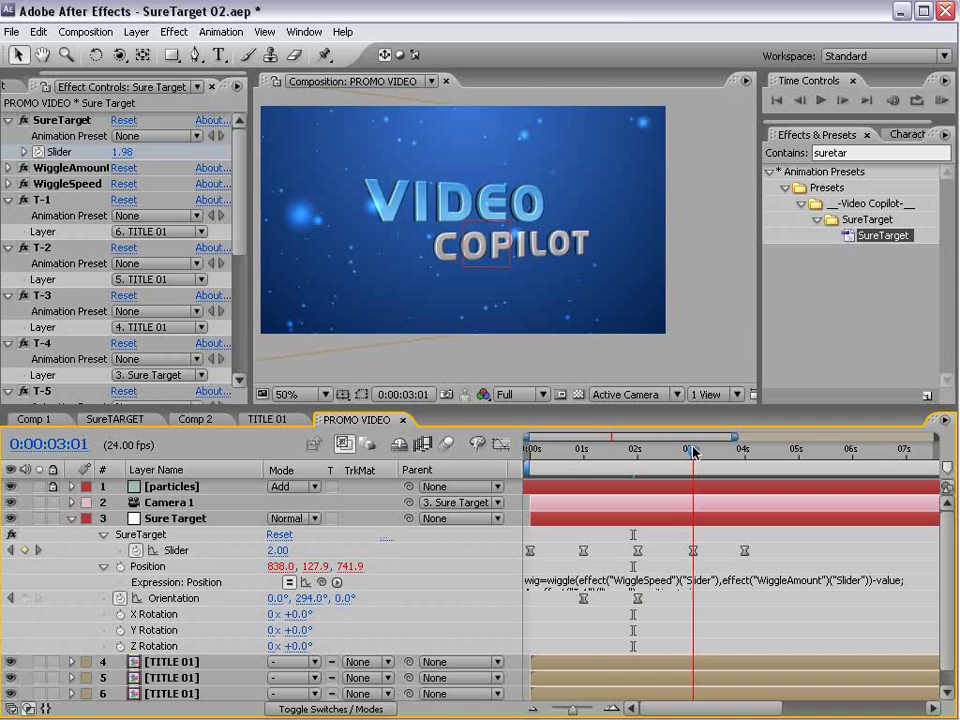
left_click(24, 599)
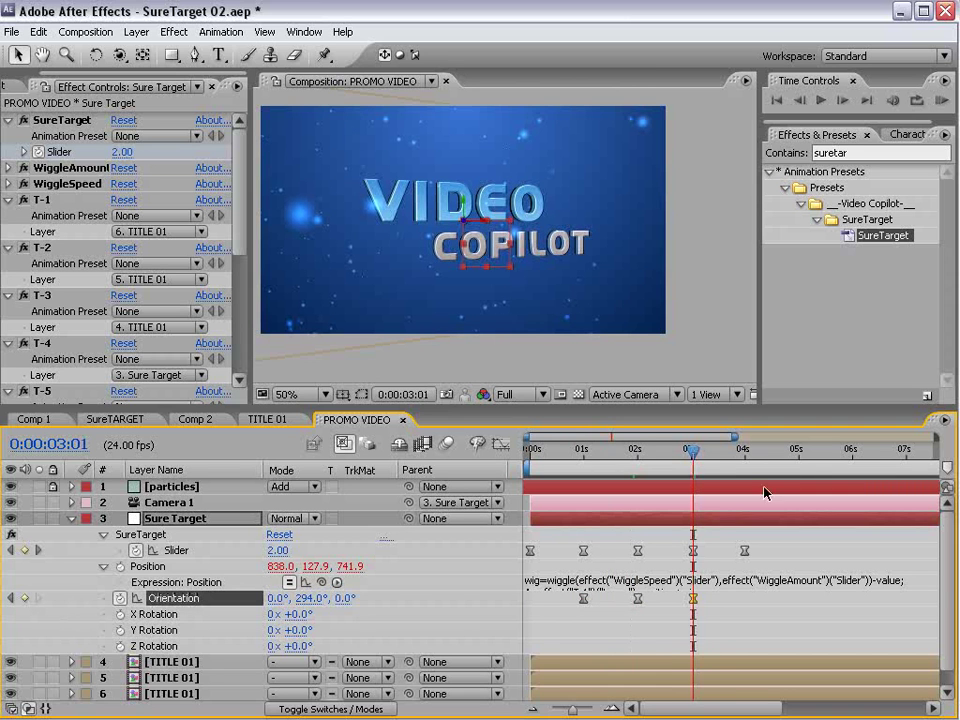
left_click_drag(740, 452, 745, 452)
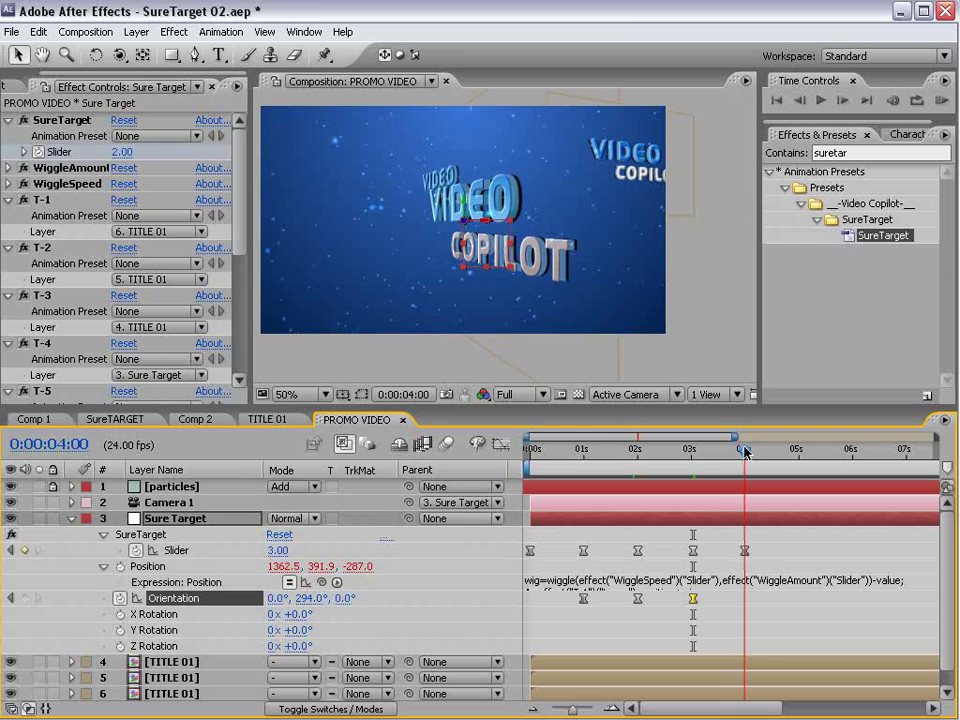
left_click(303, 599)
type("0")
key("Return")
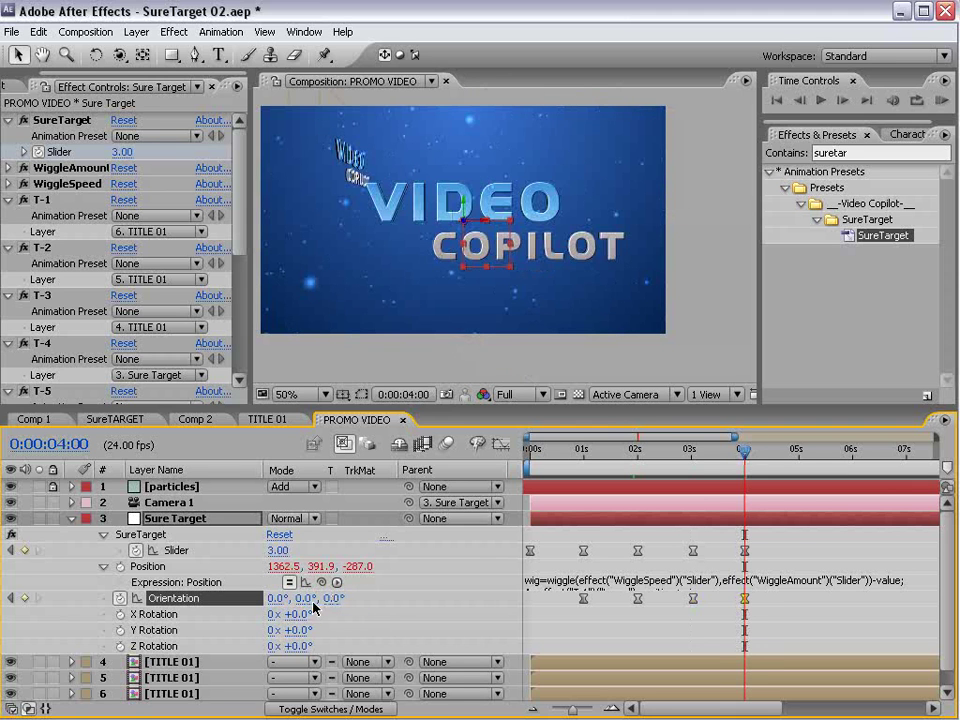
Step: Preview the PROMO VIDEO camera animation in an enlarged view, then restore the layout with the composition at 50%
left_click_drag(735, 449, 703, 484)
key("space")
key("grave")
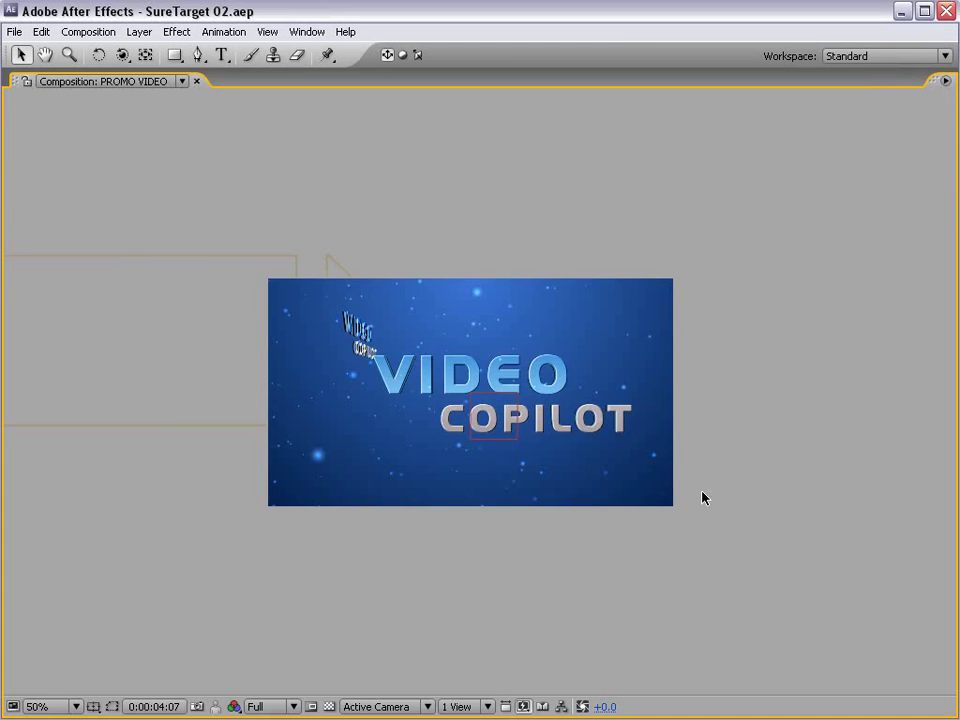
key("grave")
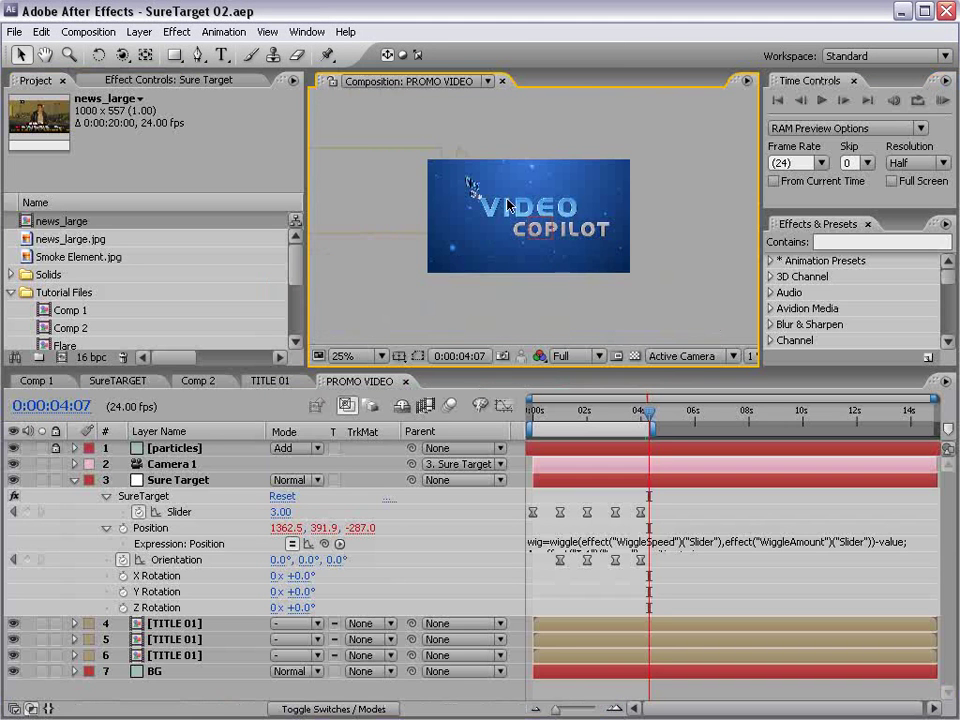
key("period")
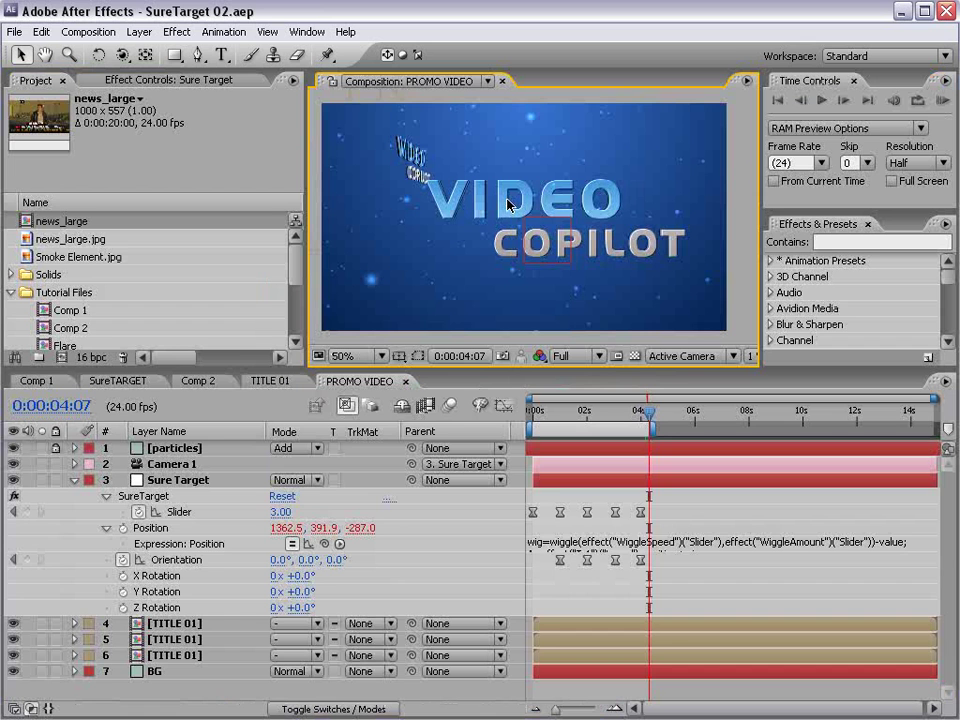
mouse_move(460, 372)
left_mouse_down()
mouse_move(450, 364)
mouse_move(445, 385)
left_mouse_up()
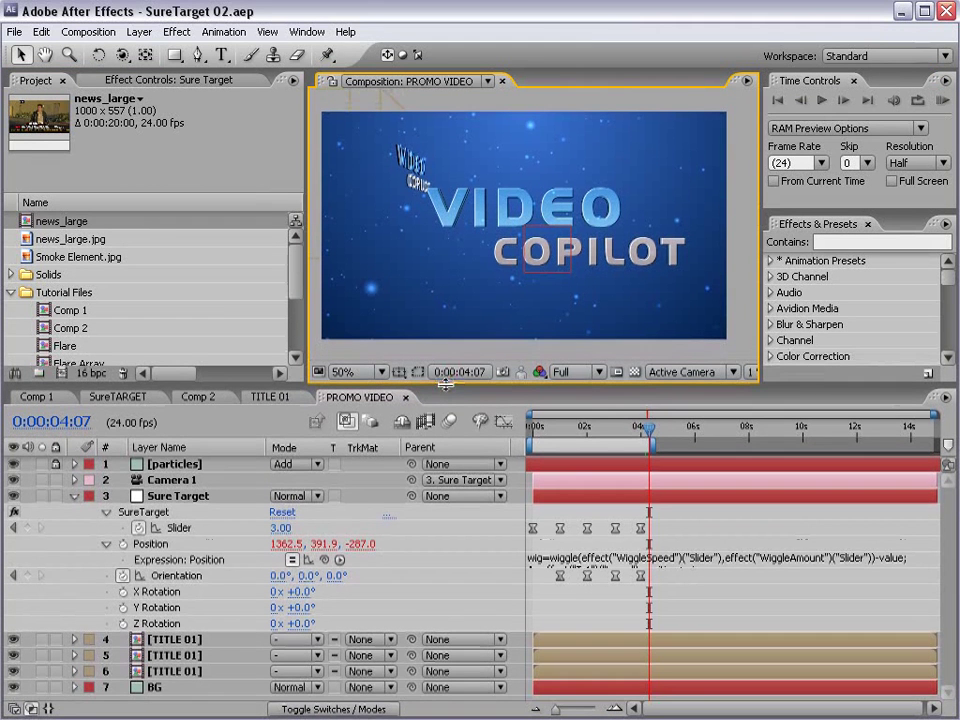
Step: Collapse the Sure Target layer and duplicate the TITLE 01 composition in the Titles folder to create TITLE 02 and TITLE 03
left_click(74, 496)
left_click_drag(296, 281, 296, 333)
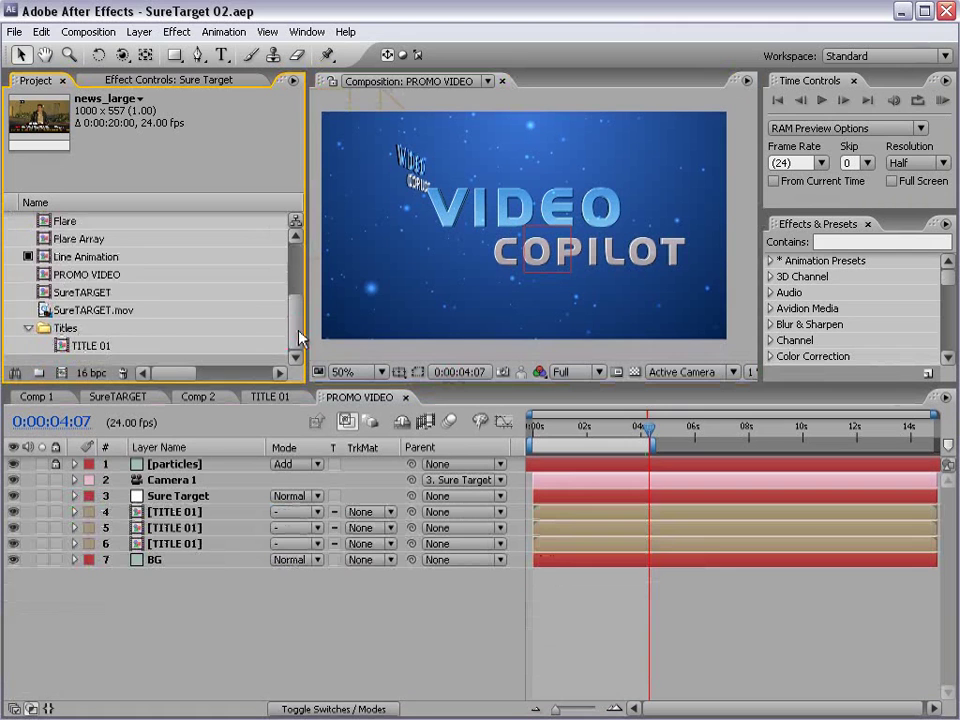
left_click(80, 346)
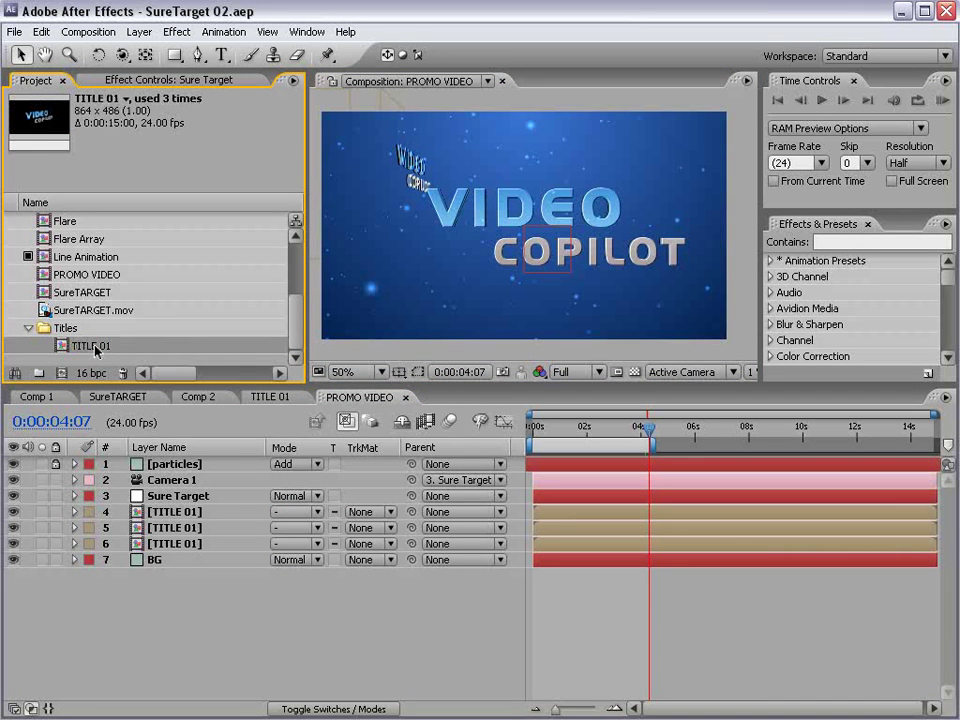
left_click(42, 31)
left_click(78, 199)
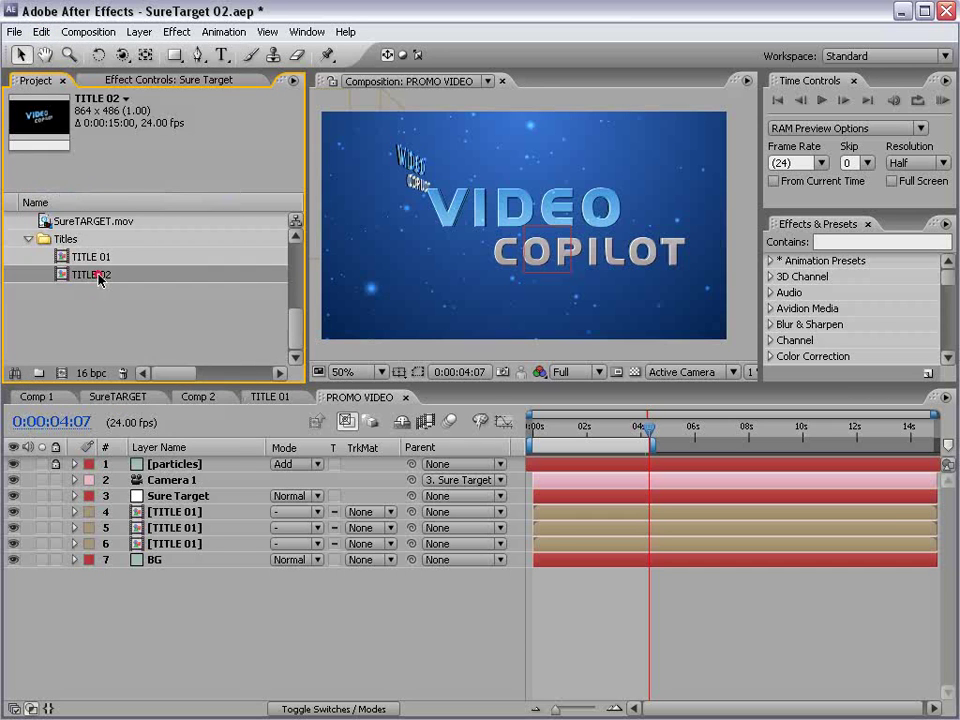
left_click(40, 31)
left_click(67, 196)
left_click(79, 311)
left_click(88, 238)
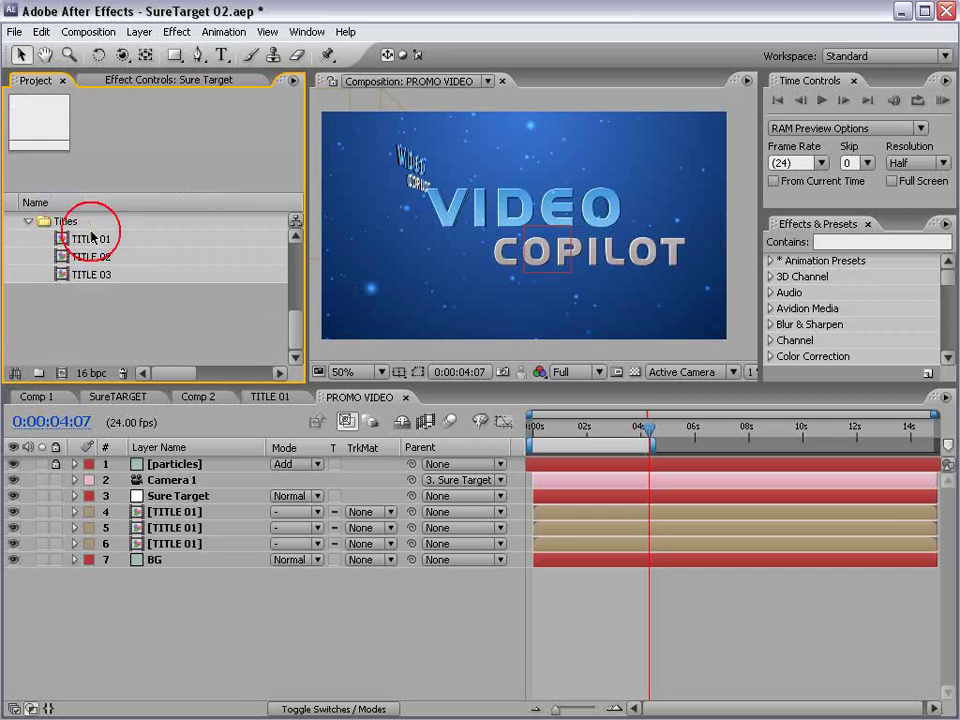
left_click(90, 257)
left_click(92, 277)
Step: In the TITLE 02 composition, replace the text VIDEO with SURE and COPILOT with TARGET
left_click(67, 260)
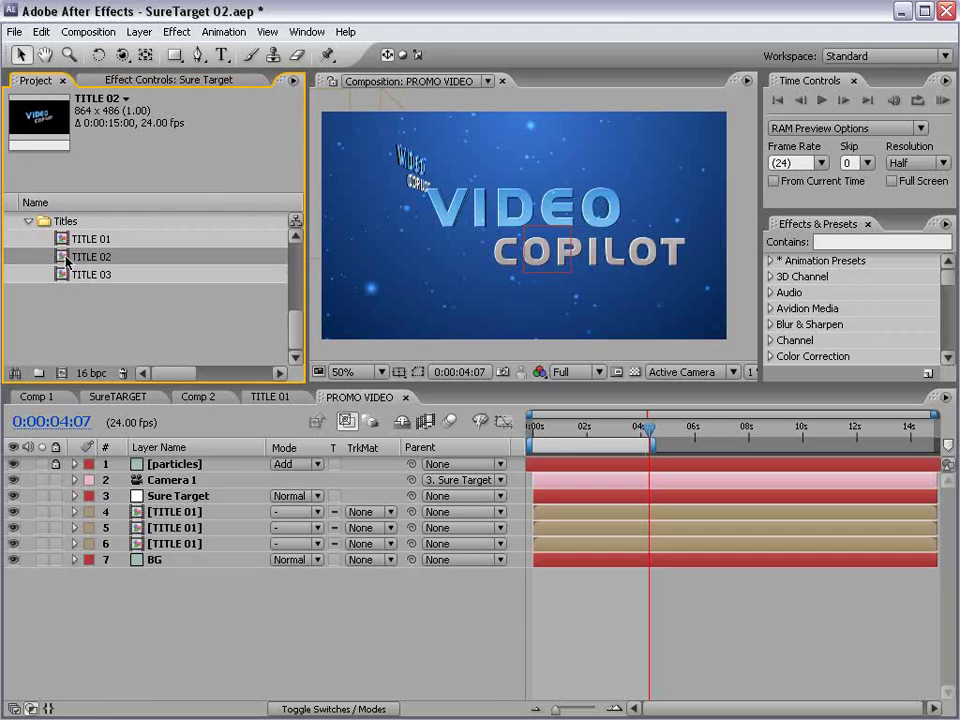
double_click(64, 260)
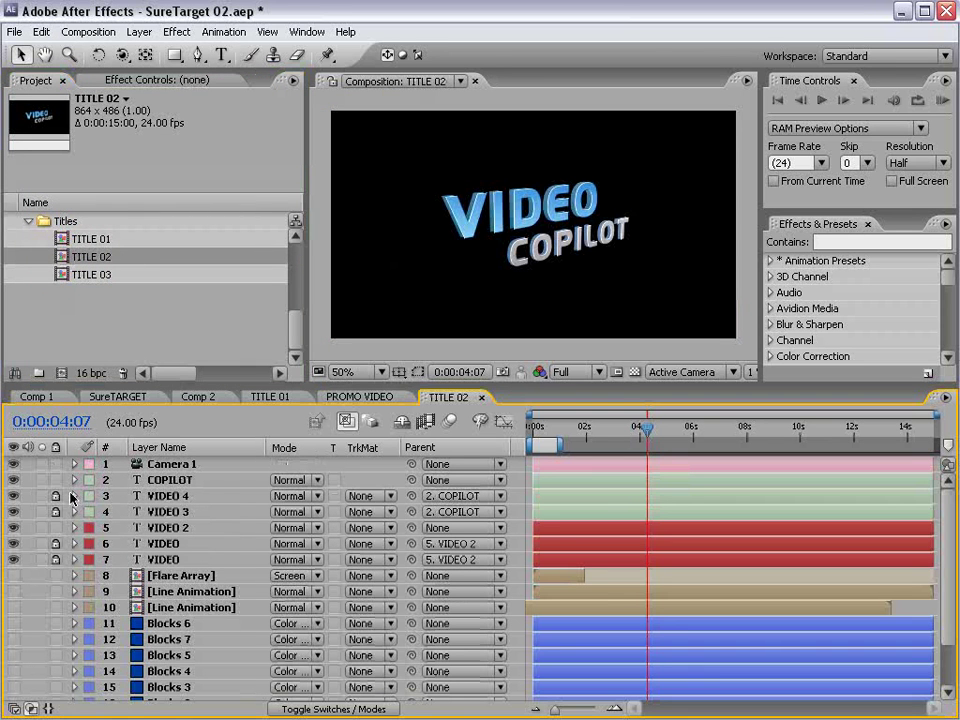
left_click(160, 481)
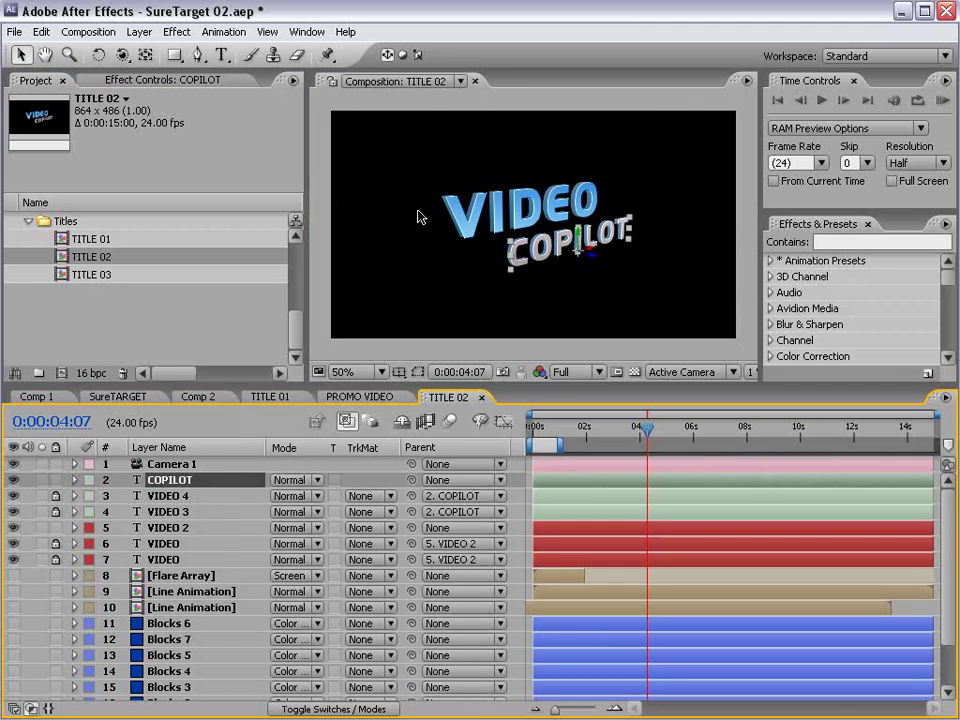
left_click(515, 213)
key("ctrl+t")
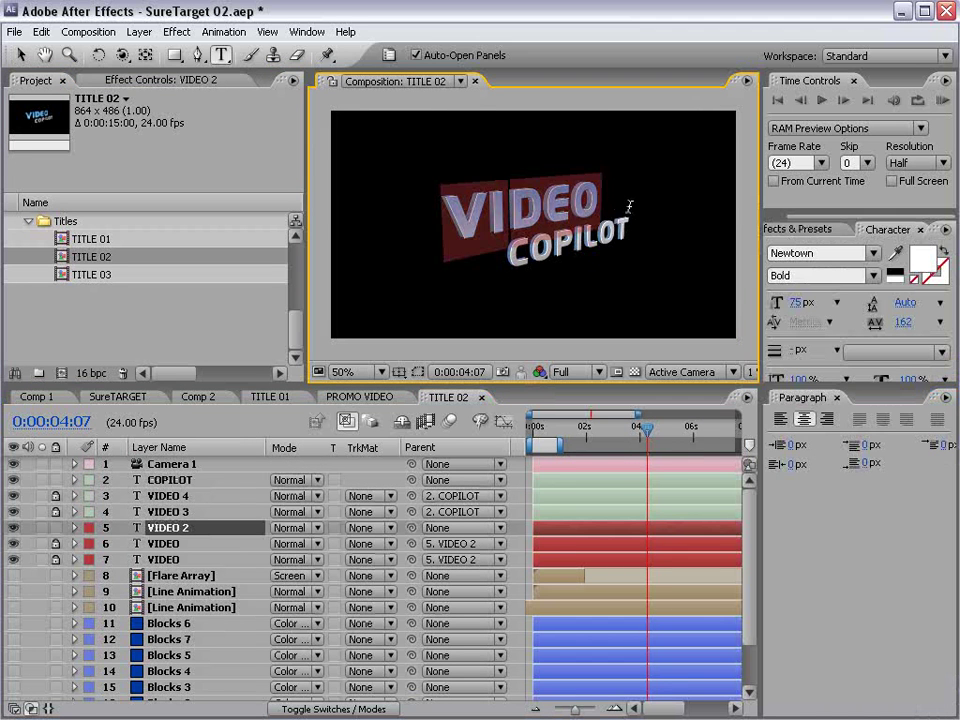
type("SURE")
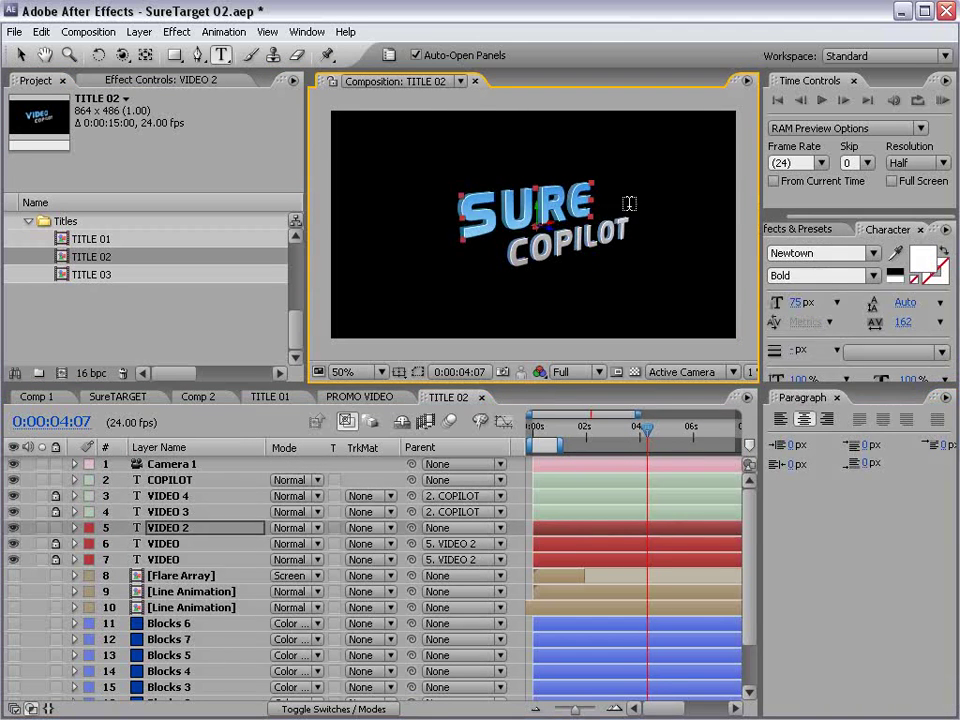
left_click(505, 248)
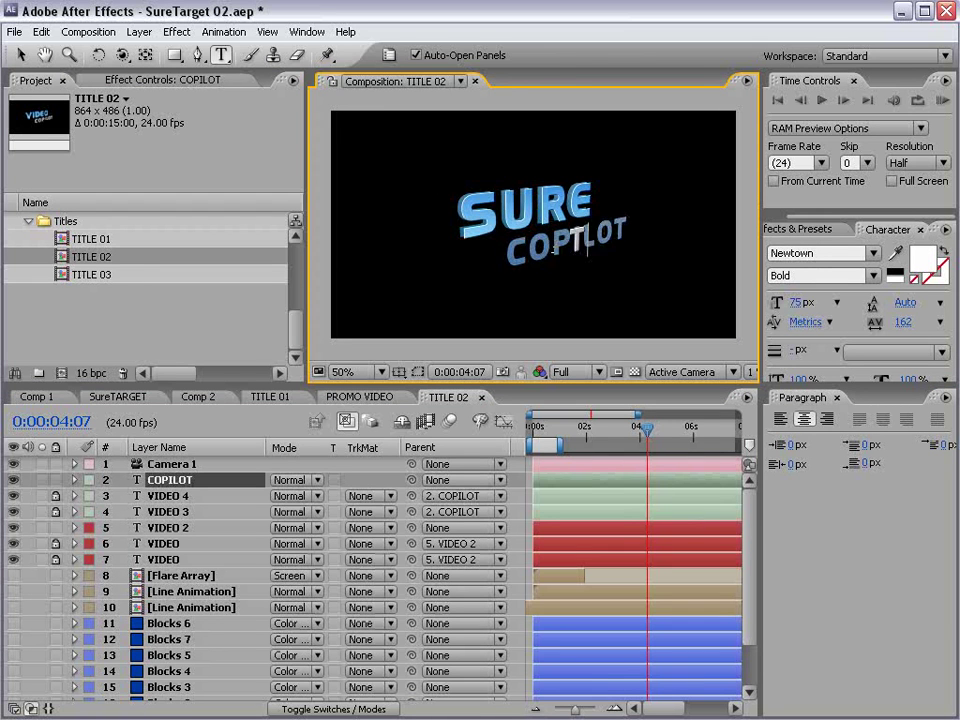
type("TARGET")
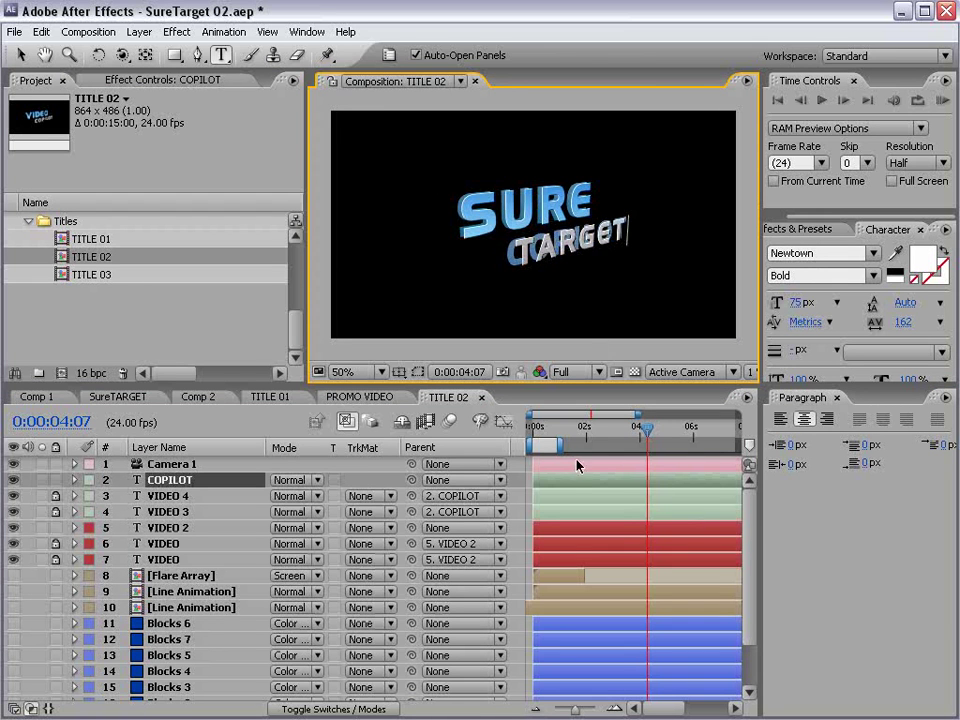
left_click(129, 257)
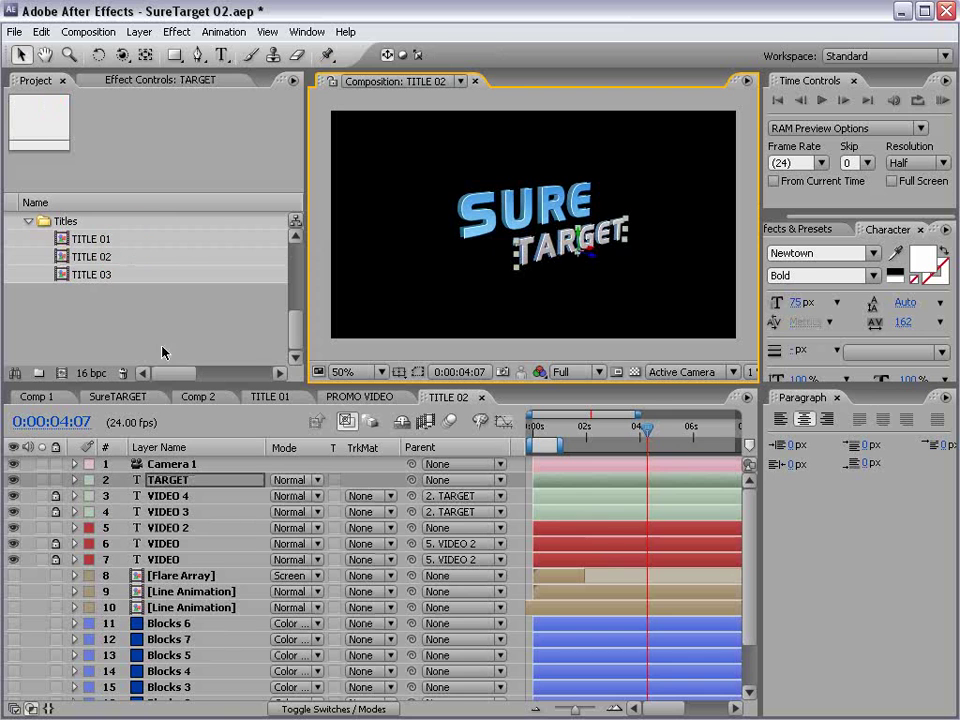
Step: In the TITLE 03 composition, replace the text VIDEO with NOW and COPILOT with AVAILABLE
double_click(85, 275)
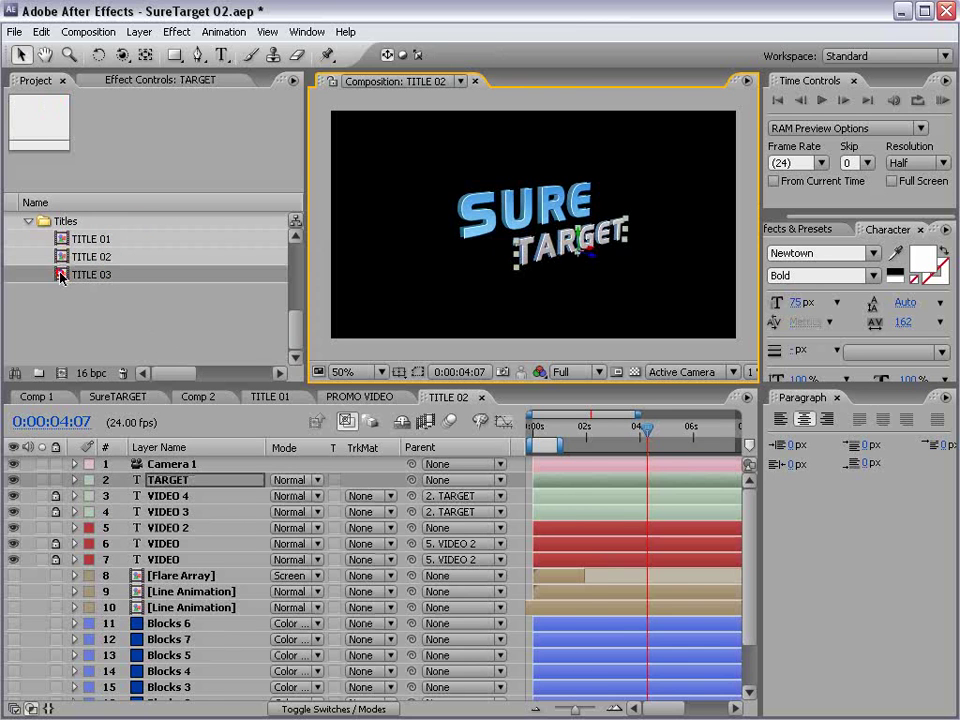
double_click(520, 212)
type("NOW")
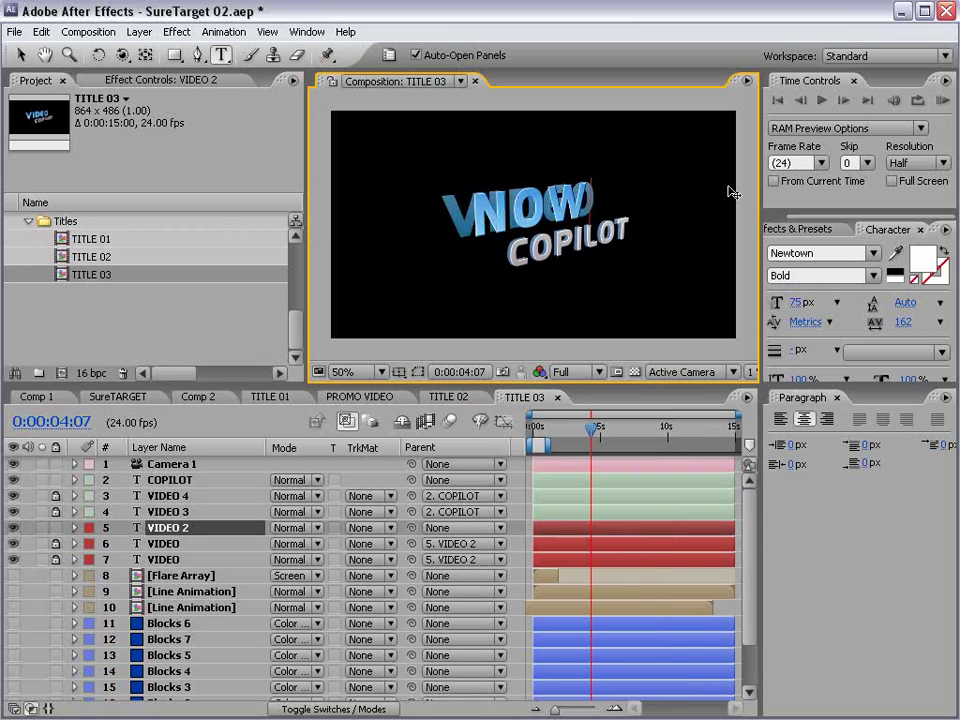
left_click(561, 251)
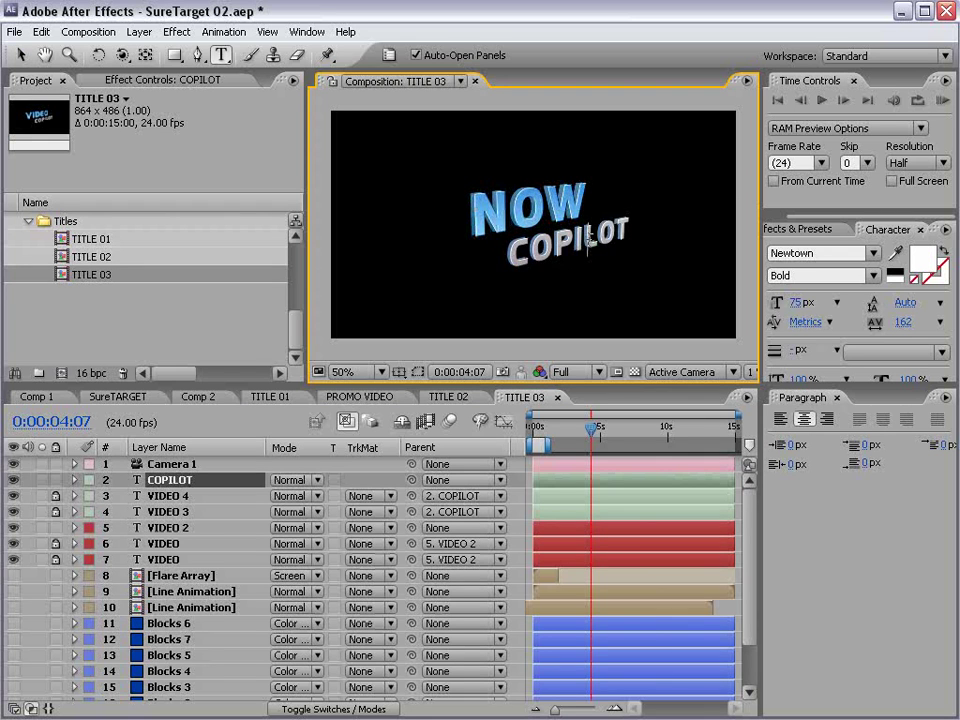
left_click_drag(561, 250, 592, 245)
type("AVAILABLE")
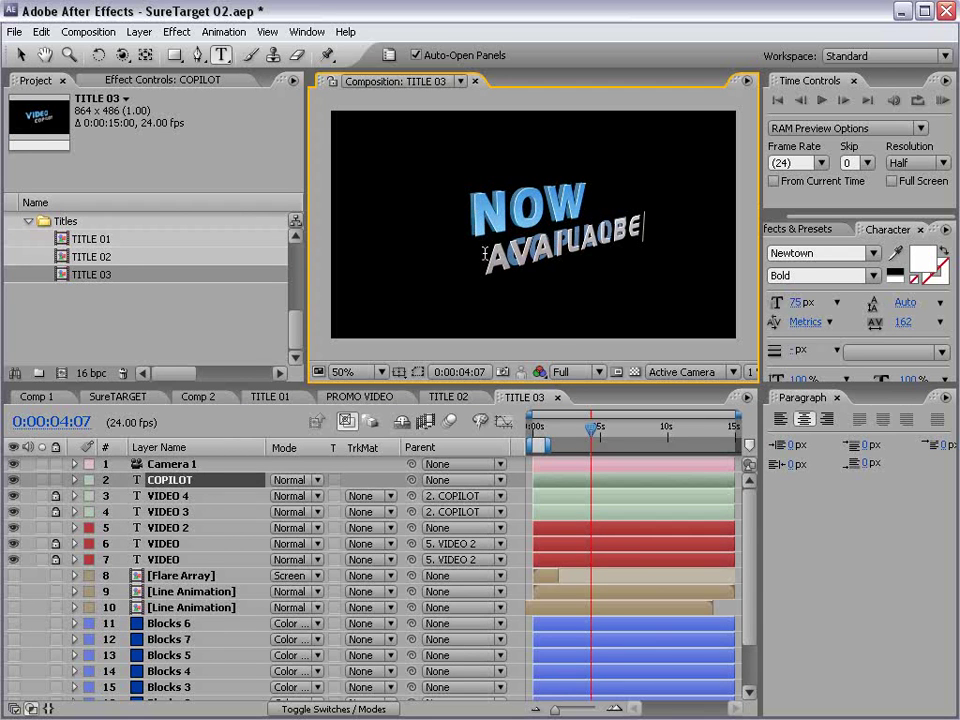
left_click_drag(622, 228, 603, 241)
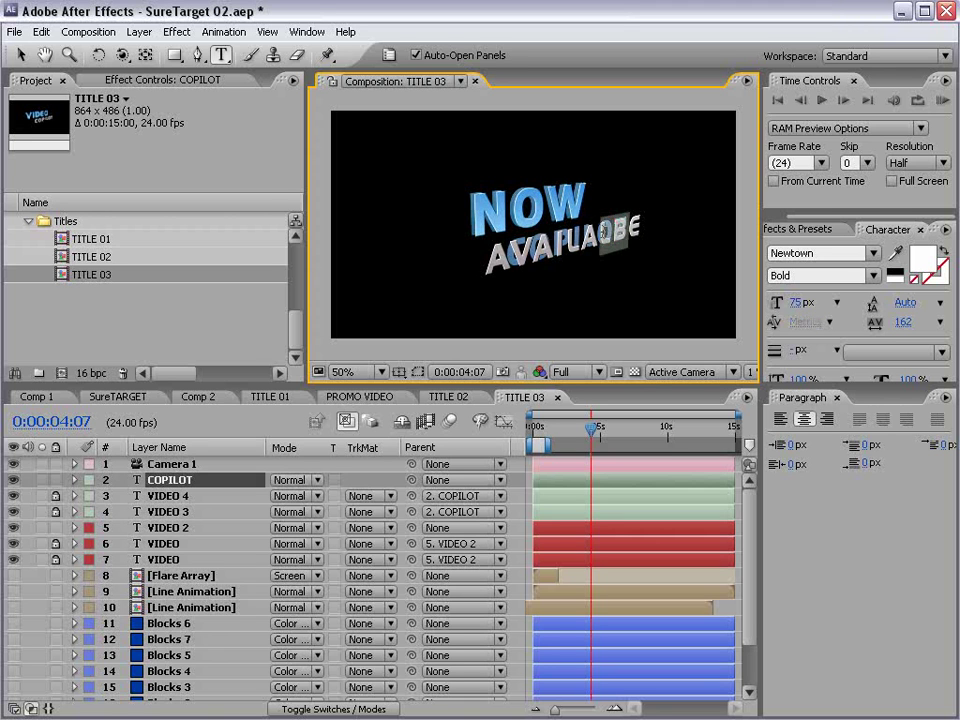
type("LE")
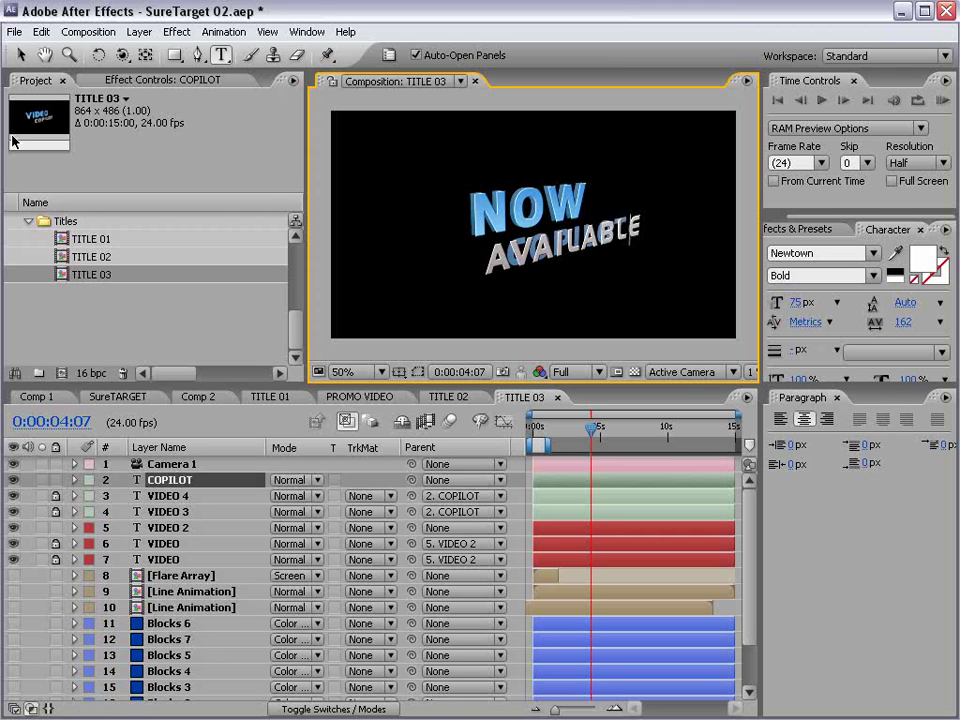
Step: Save the project and shift the AVAILABLE text to the right beneath NOW in the TITLE 03 composition
left_click(21, 57)
key("ctrl+s")
left_click(148, 345)
scroll(507, 248, "up", 1)
scroll(507, 248, "down", 1)
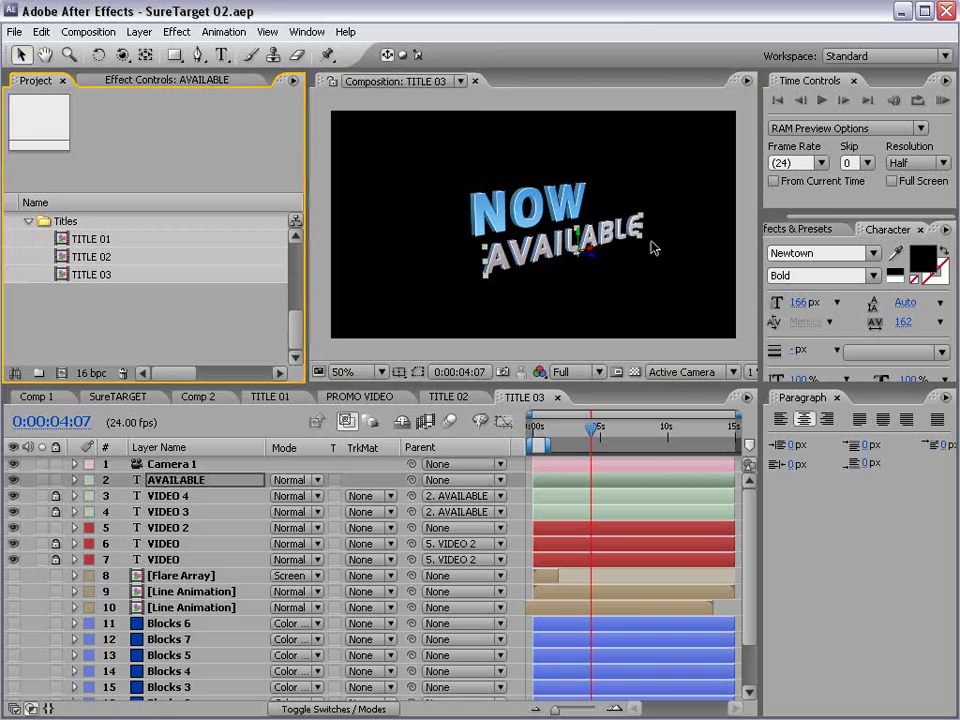
left_click_drag(594, 252, 615, 243)
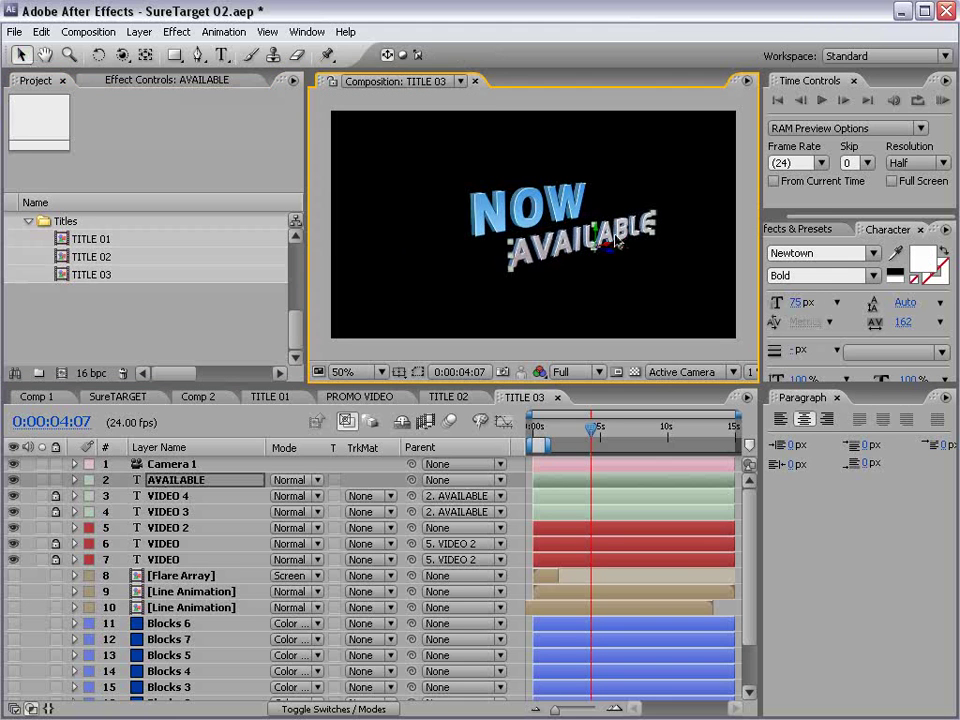
Step: In PROMO VIDEO, replace layer 5's source with TITLE 02 and layer 4's source with TITLE 03
left_click(352, 398)
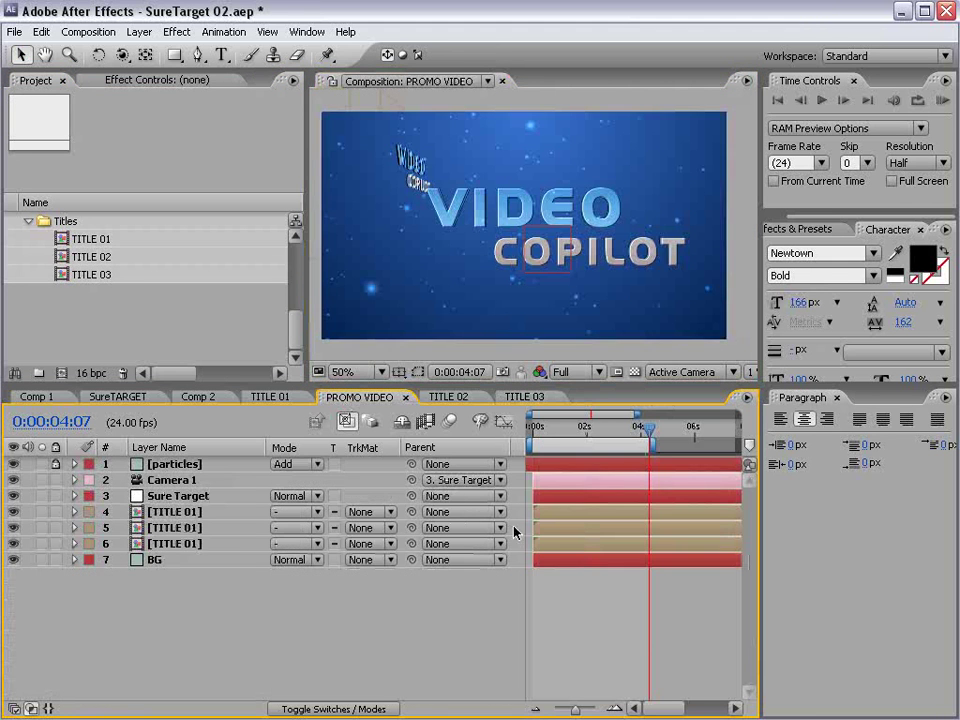
left_click(188, 530)
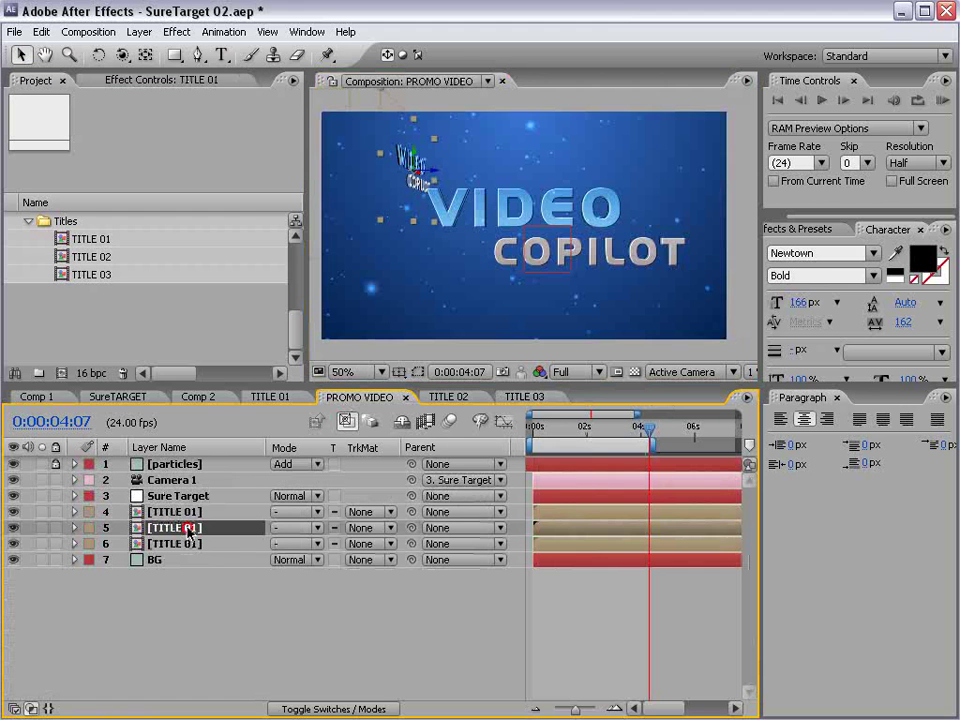
left_click_drag(548, 437, 589, 440)
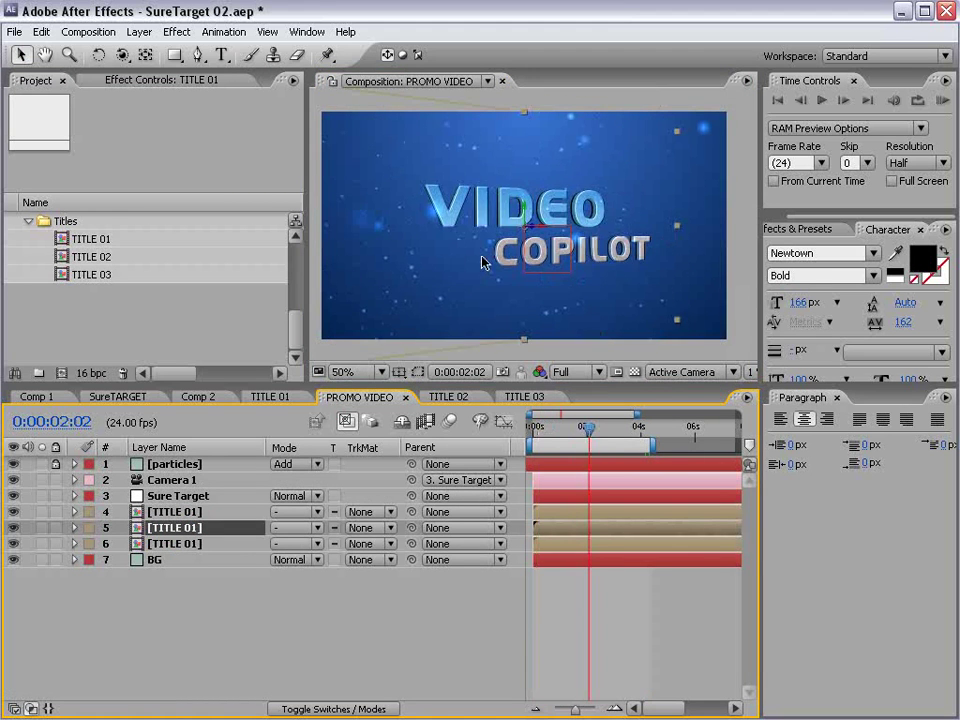
left_click_drag(95, 263, 537, 246)
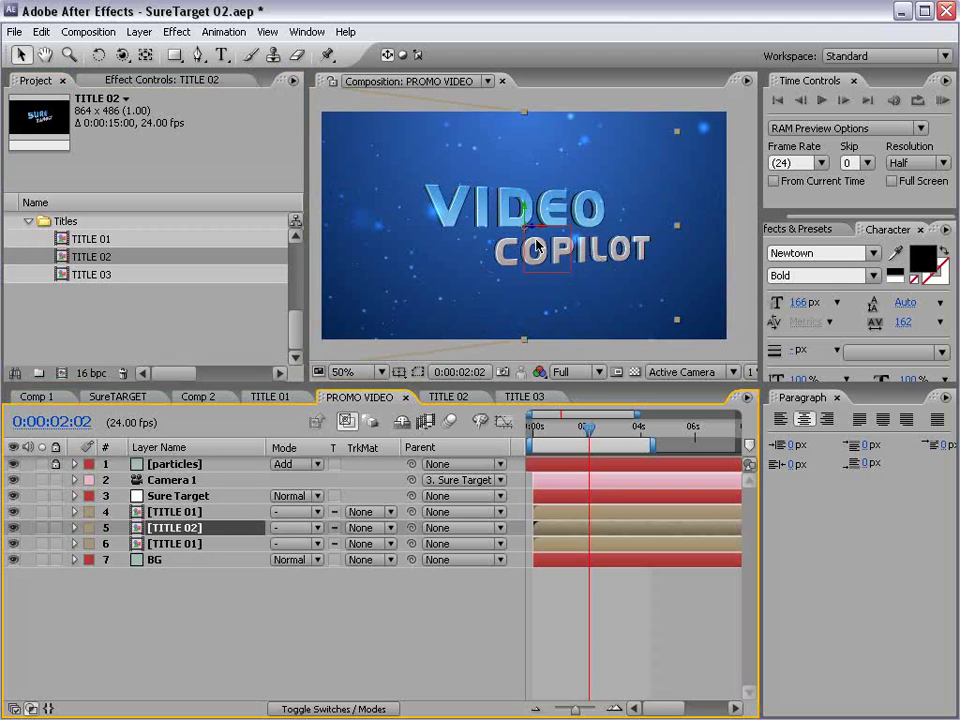
left_click(175, 511)
left_click_drag(589, 428, 650, 430)
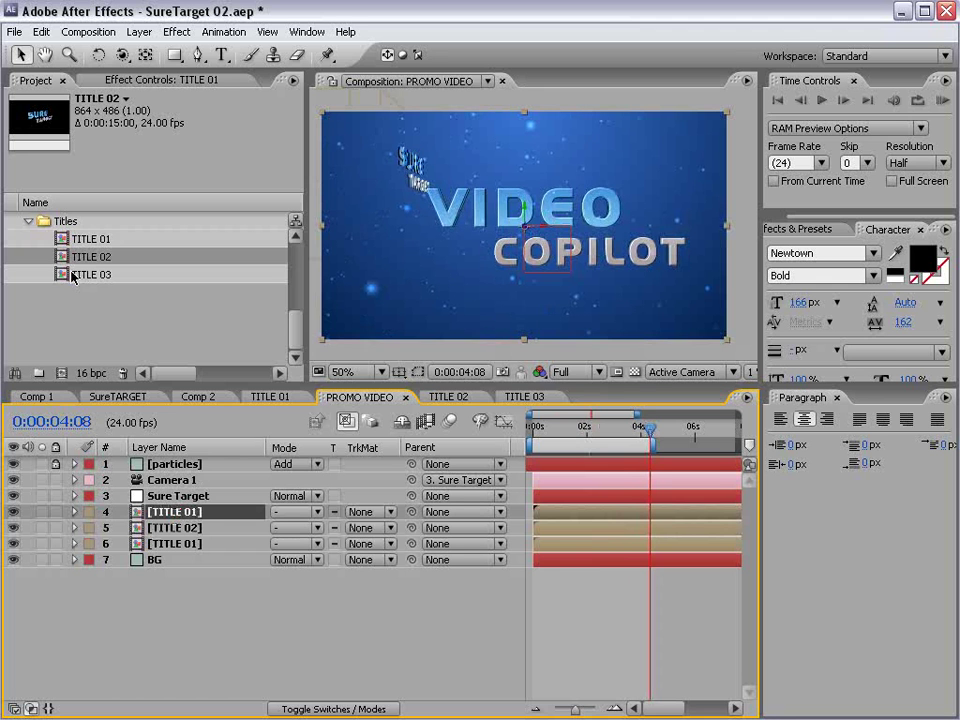
left_click_drag(73, 277, 489, 241)
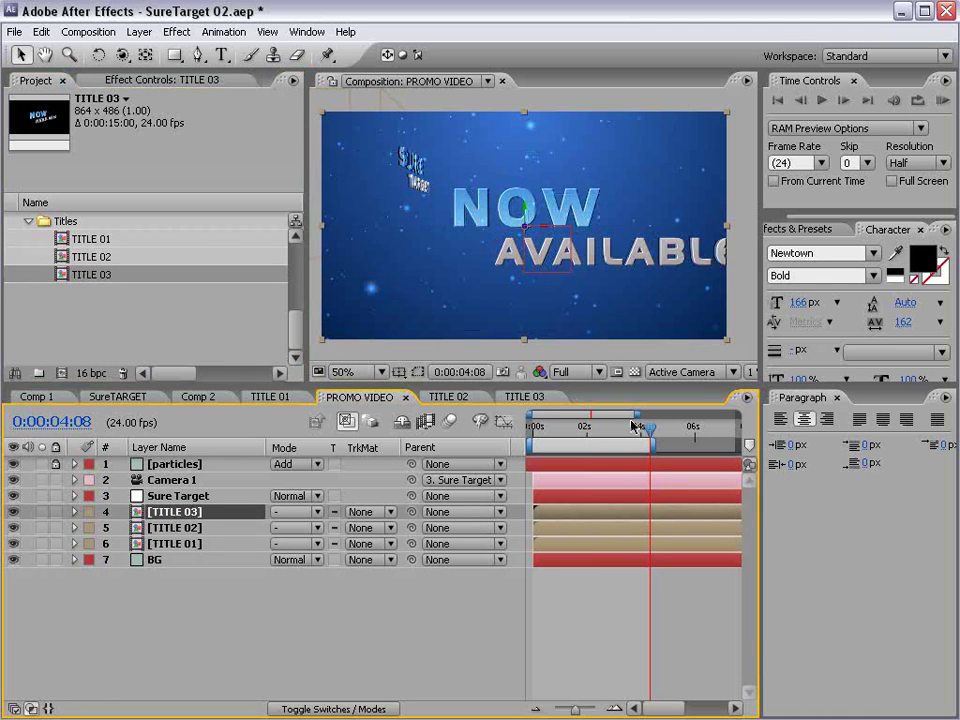
Step: Scrub PROMO VIDEO back toward its start to check the camera moves between the replaced titles
left_click_drag(634, 427, 568, 579)
left_click(583, 459)
key("Page_Up")
key("Page_Up")
key("Page_Up")
key("Page_Up")
key("Page_Up")
key("Page_Up")
key("Page_Up")
key("Page_Up")
key("Page_Up")
key("Page_Up")
key("Page_Up")
key("Page_Up")
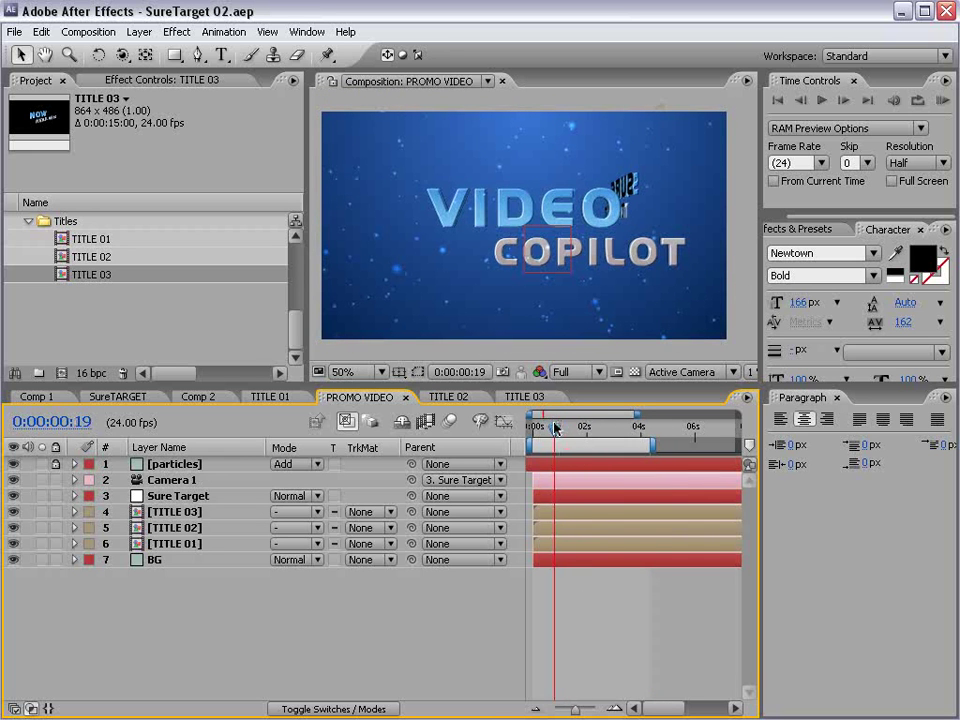
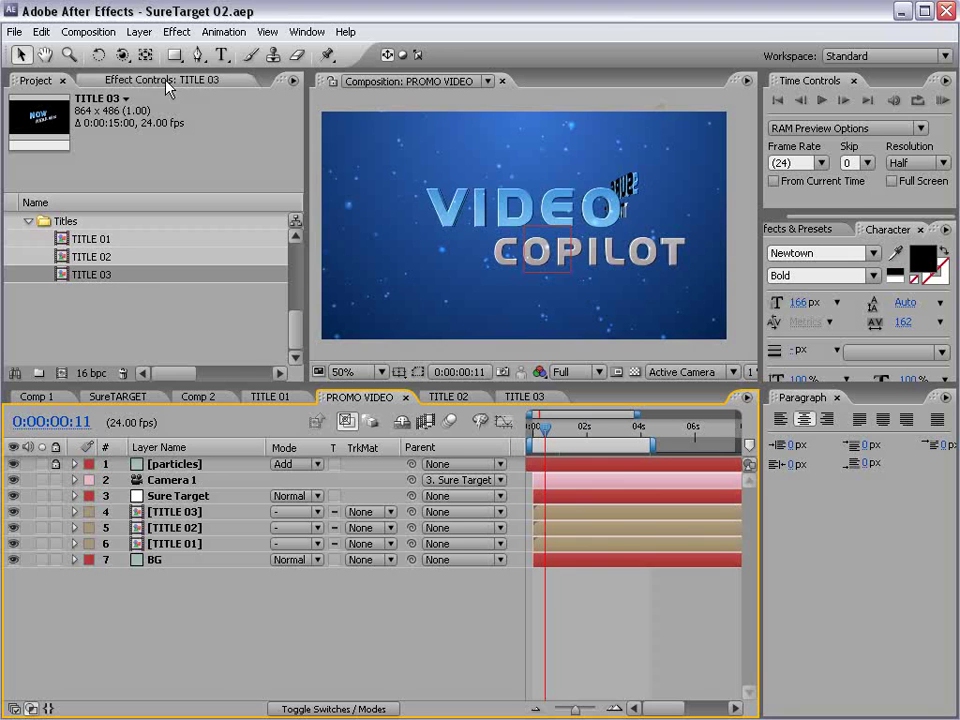
Step: Reposition the TITLE 01 layer's anchor point, then rotate the layer to an angle and scale it down
left_click(183, 545)
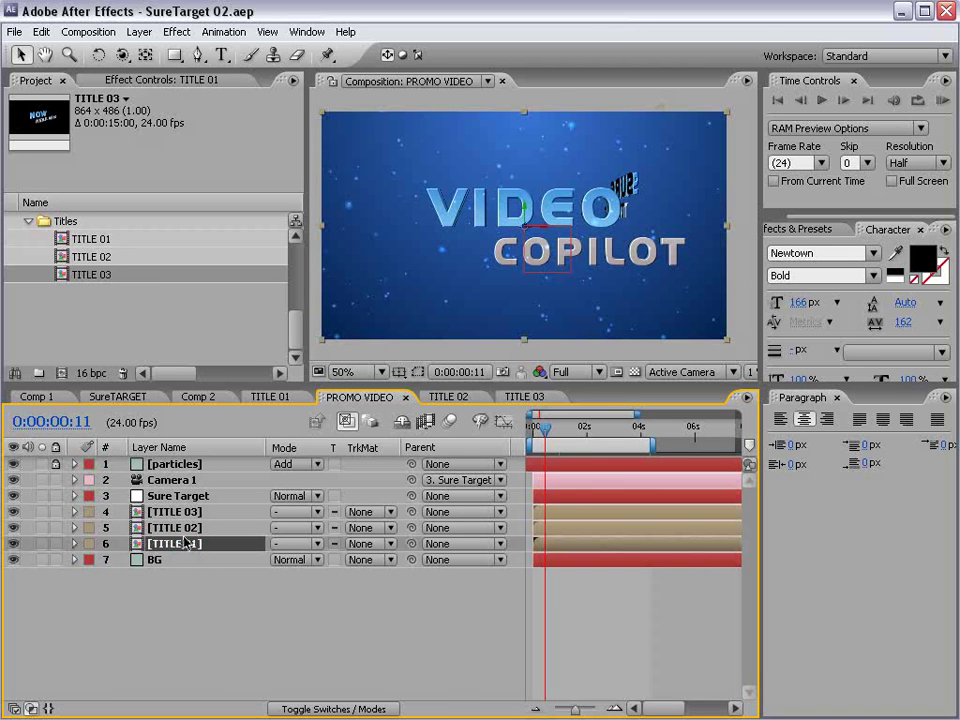
left_click(143, 55)
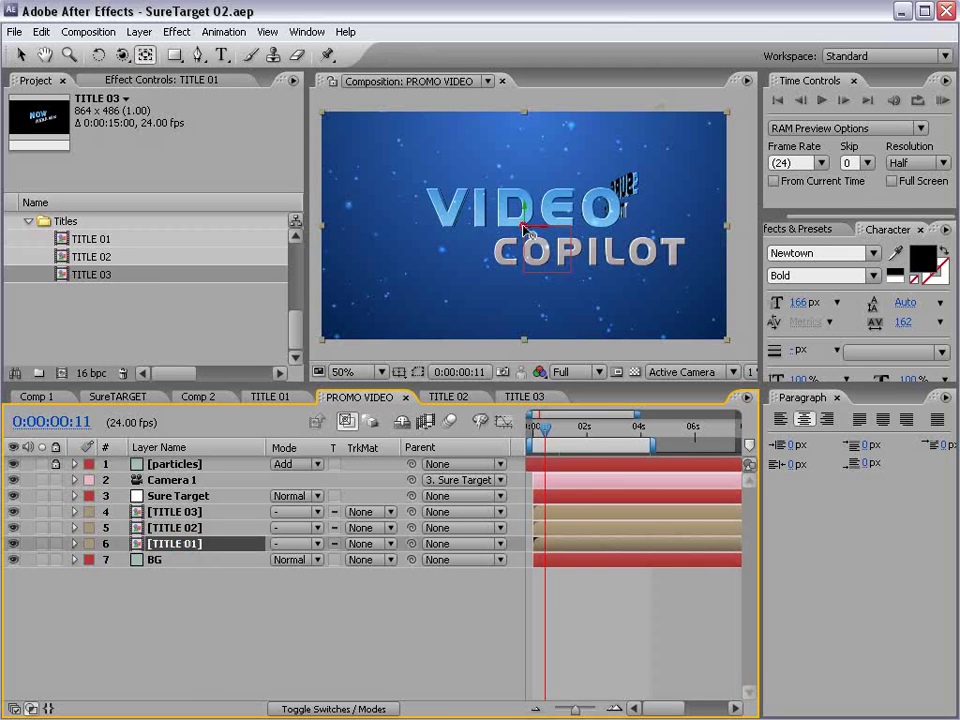
left_click_drag(523, 229, 518, 196)
key("w")
key("v")
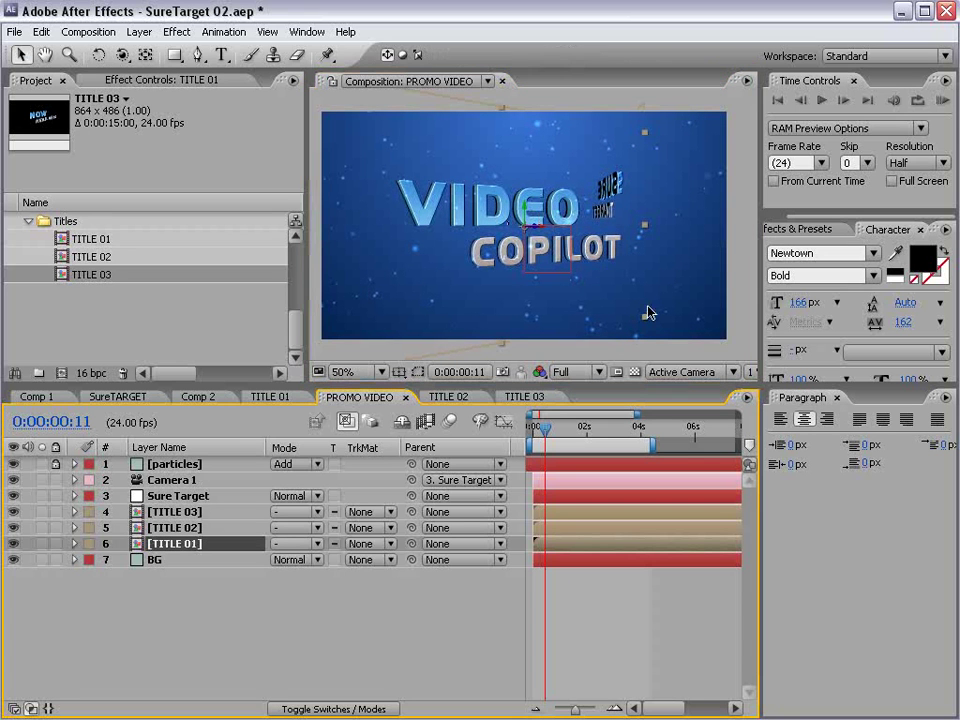
left_click_drag(645, 137, 598, 180)
Step: At 0:00:02:11, scale the TITLE 02 layer up slightly
left_click_drag(547, 427, 603, 430)
key("ctrl+Up")
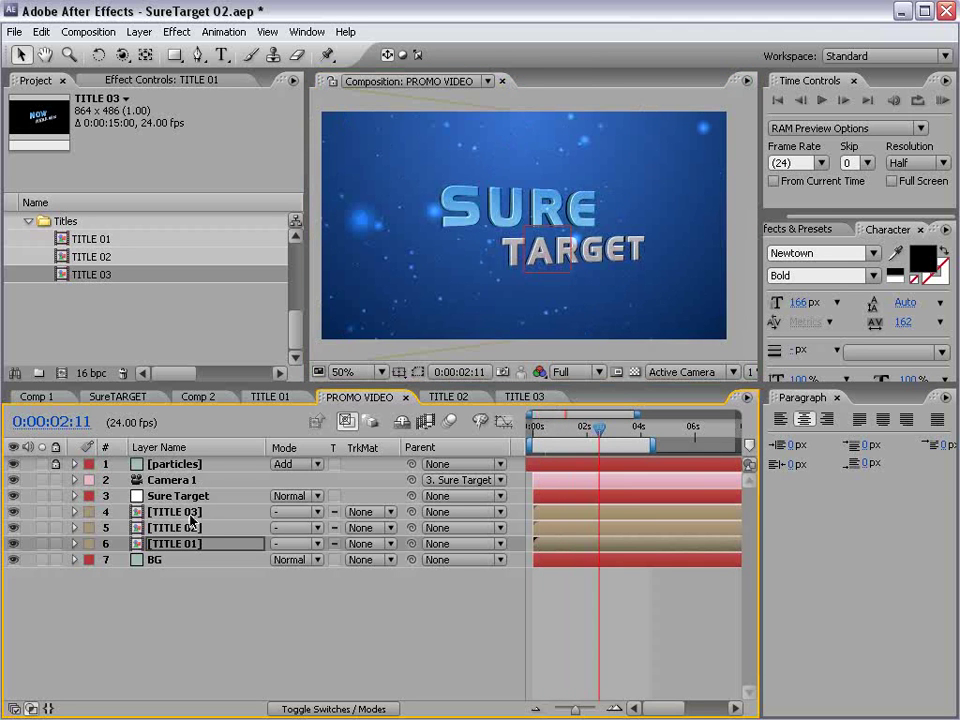
left_click(295, 430)
left_click_drag(680, 325, 696, 336)
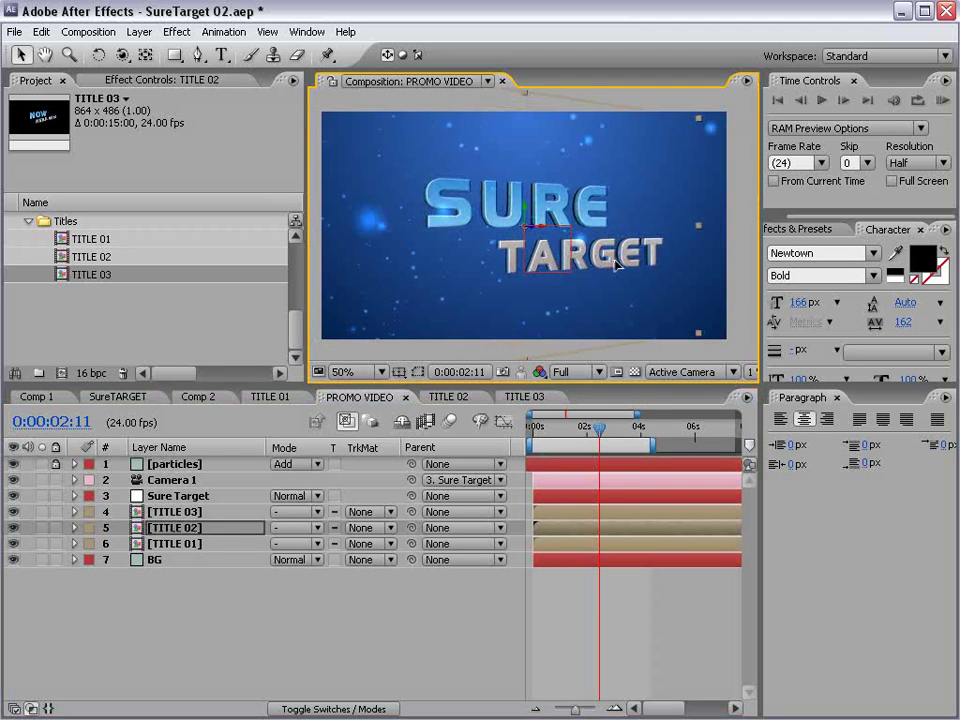
Step: At 0:00:04:12, move the TITLE 03 layer's anchor point toward the middle of its text and scale the layer down
left_click_drag(632, 432, 652, 432)
left_click(176, 513)
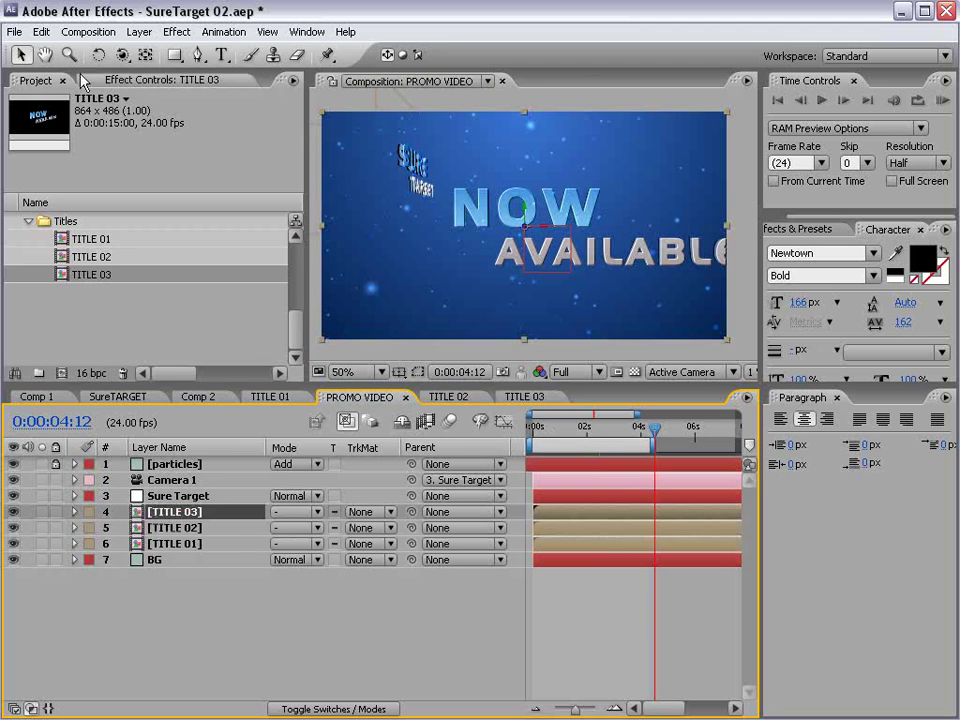
left_click(145, 55)
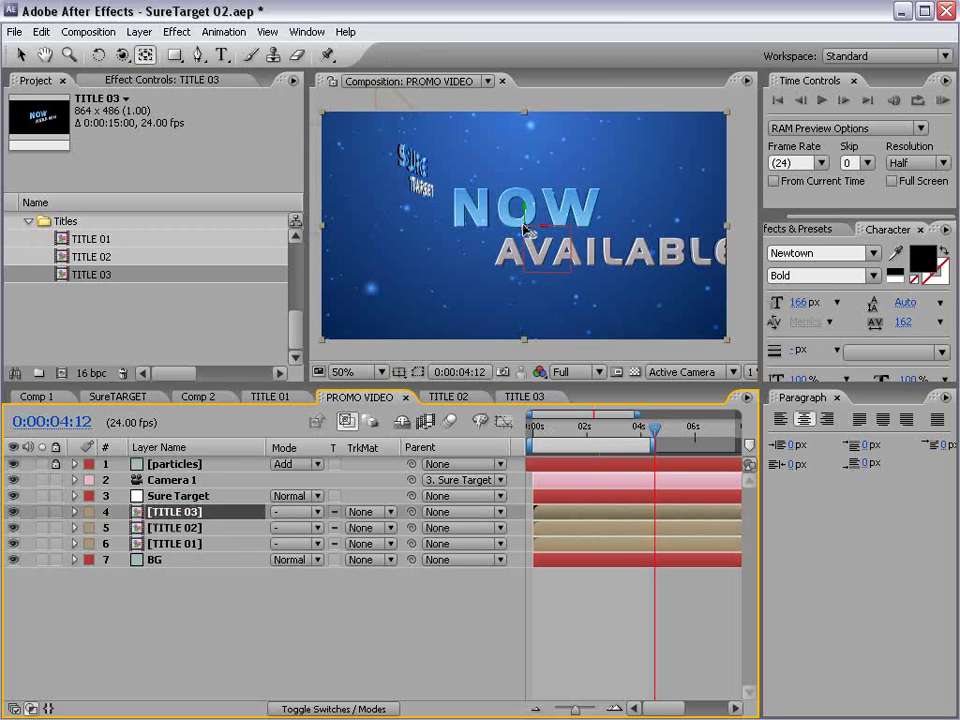
left_click_drag(548, 236, 592, 222)
key("v")
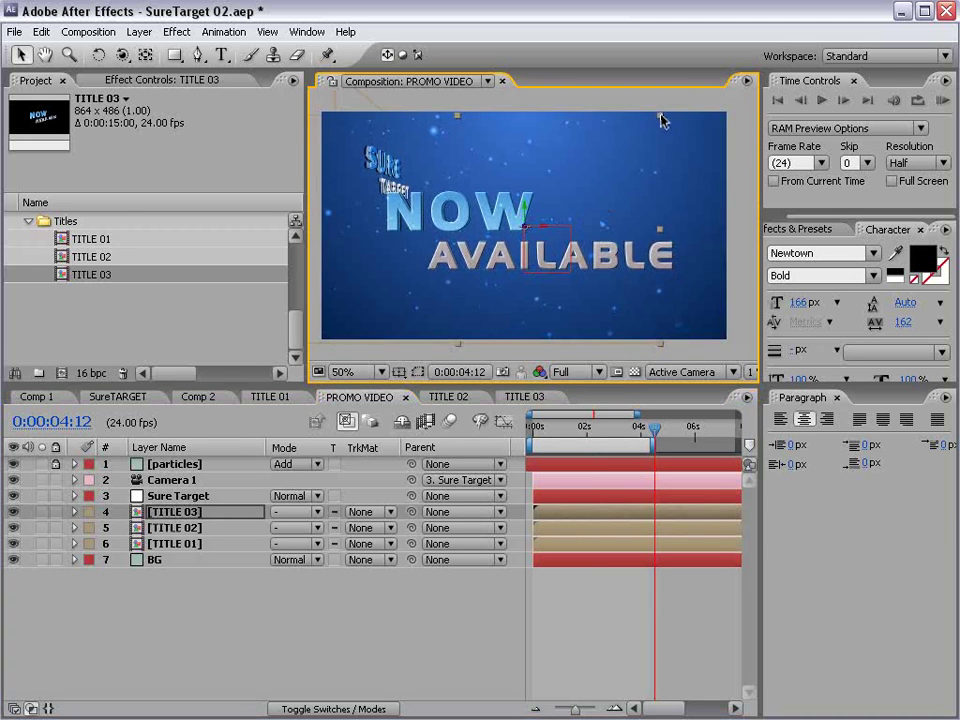
Step: At 0:00:04:09, rotate the TITLE 03 layer about its Y axis and inspect the text at 100%
left_click(648, 433)
mouse_move(648, 433)
left_mouse_down()
mouse_move(600, 433)
mouse_move(651, 433)
left_mouse_up()
key("w")
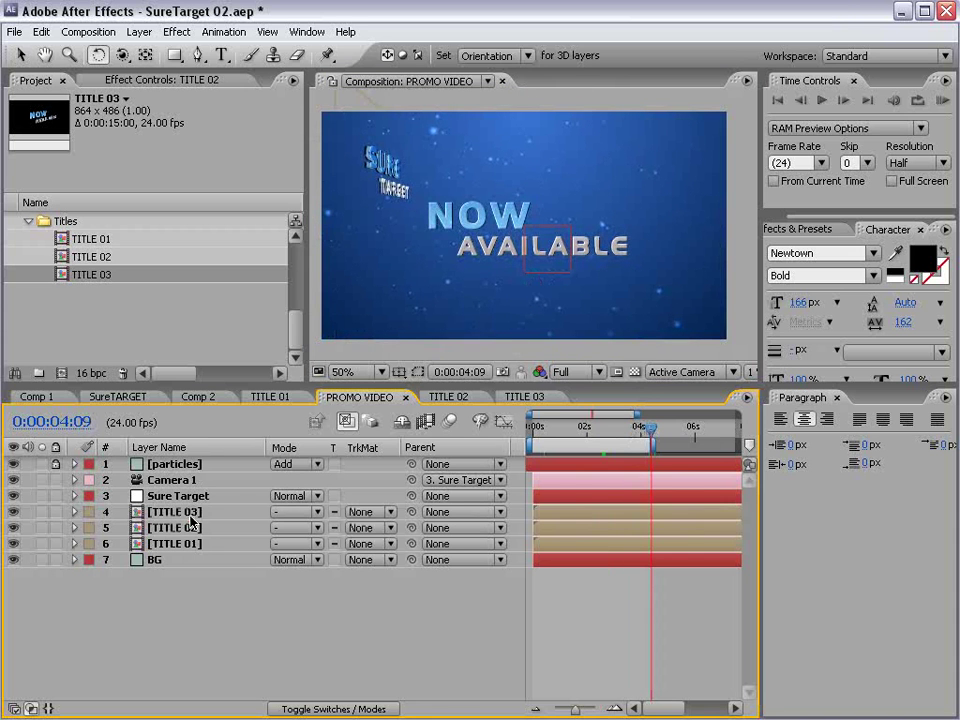
left_click(480, 253)
left_click_drag(521, 213, 560, 214)
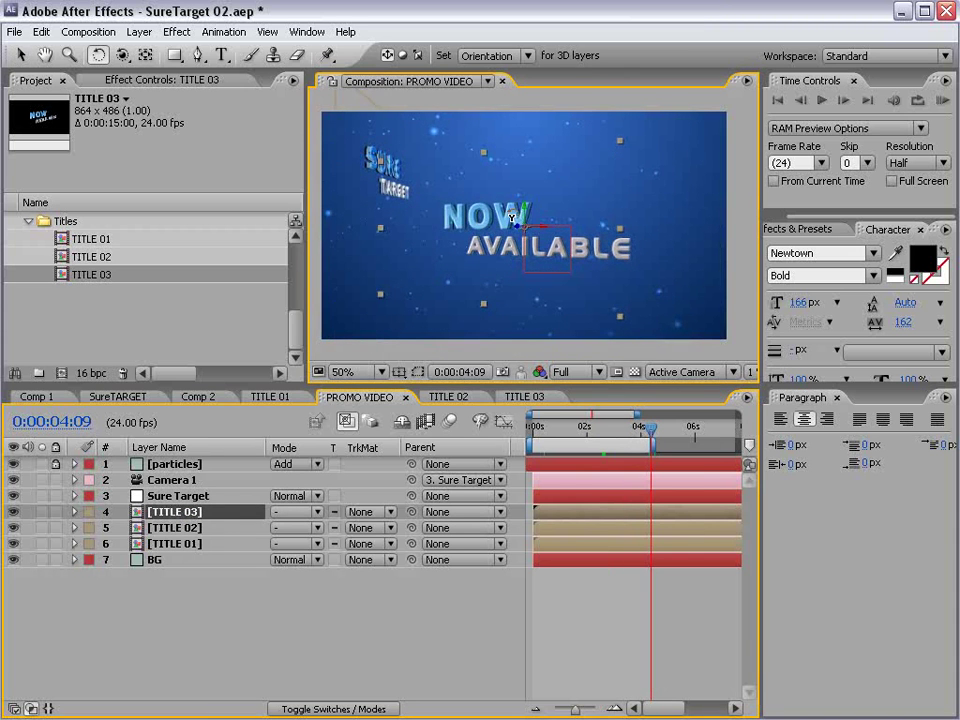
key("period")
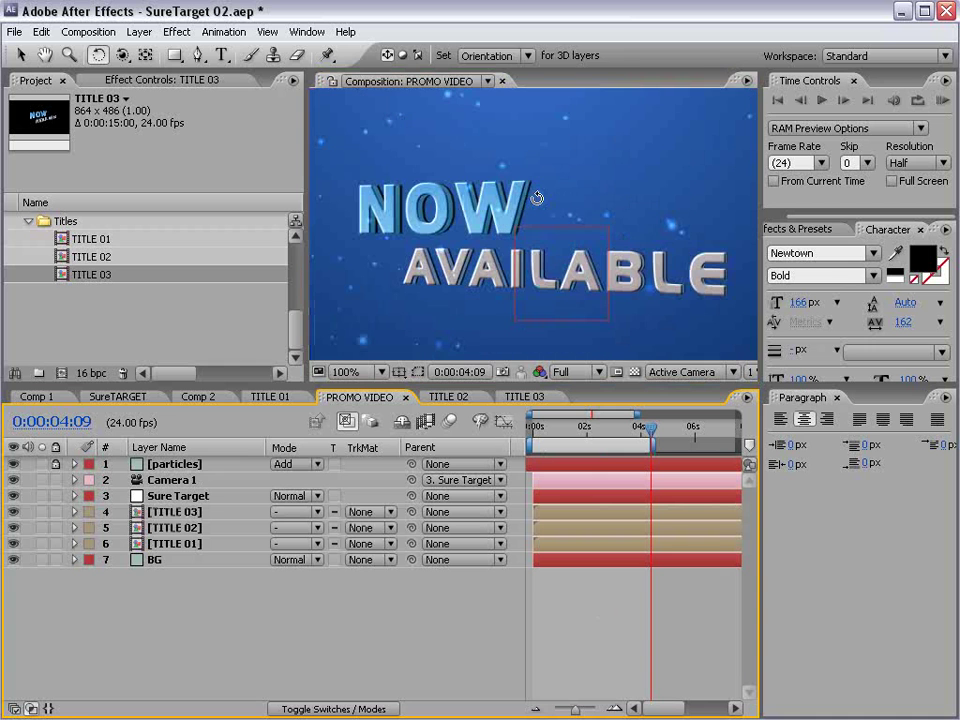
key("v")
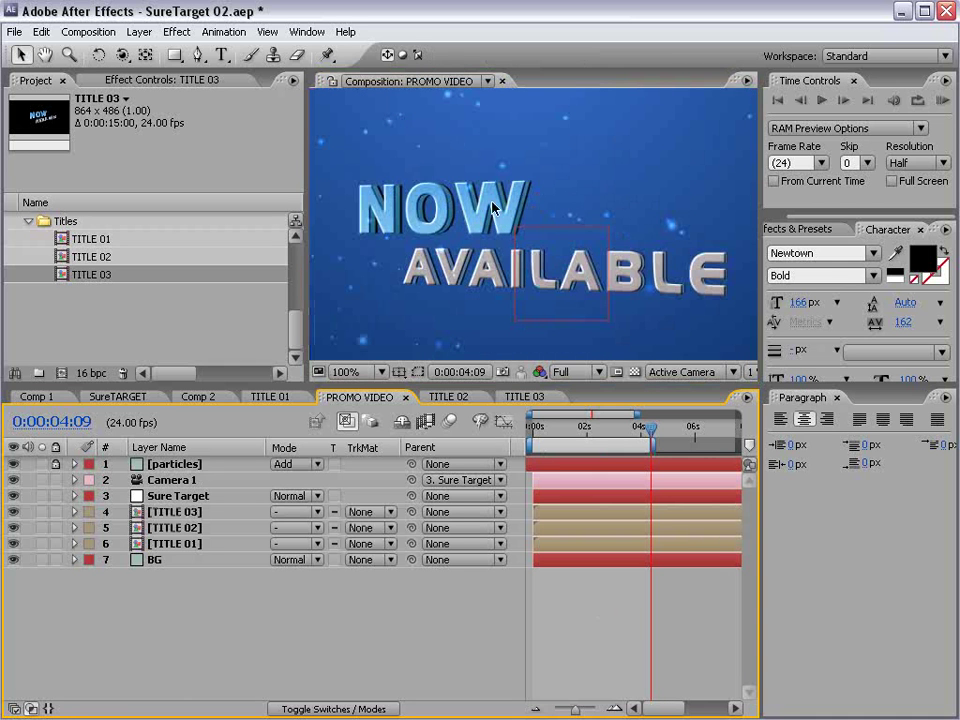
Step: In the TITLE 03 composition, orbit Camera 1 so the text is seen from the opposite side, viewed at 100%
left_click(524, 396)
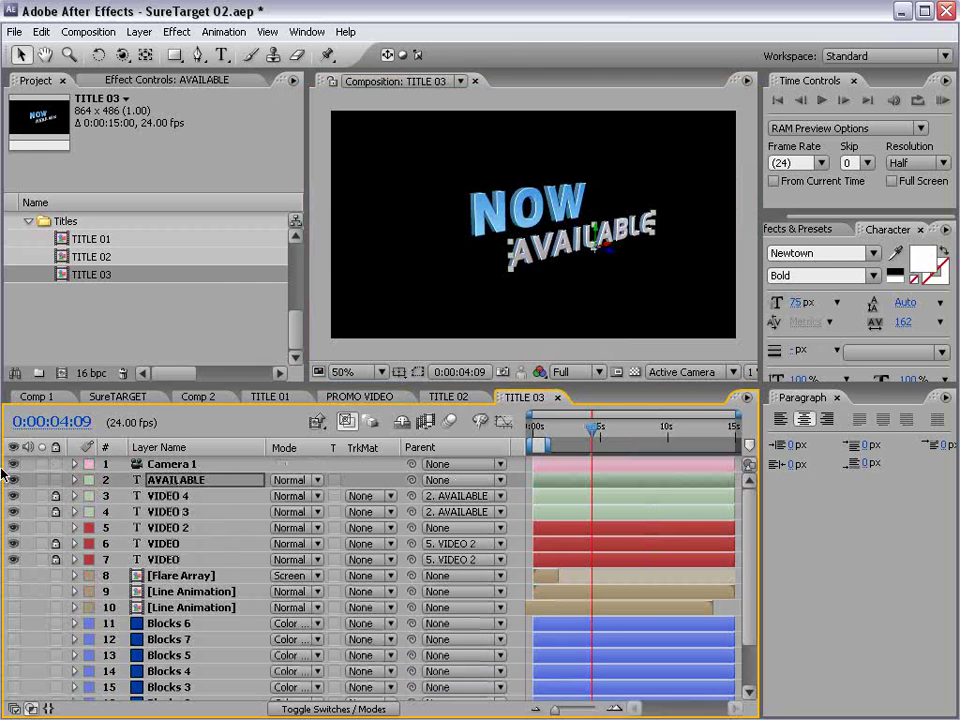
left_click(170, 464)
key("c")
left_click_drag(686, 216, 515, 228)
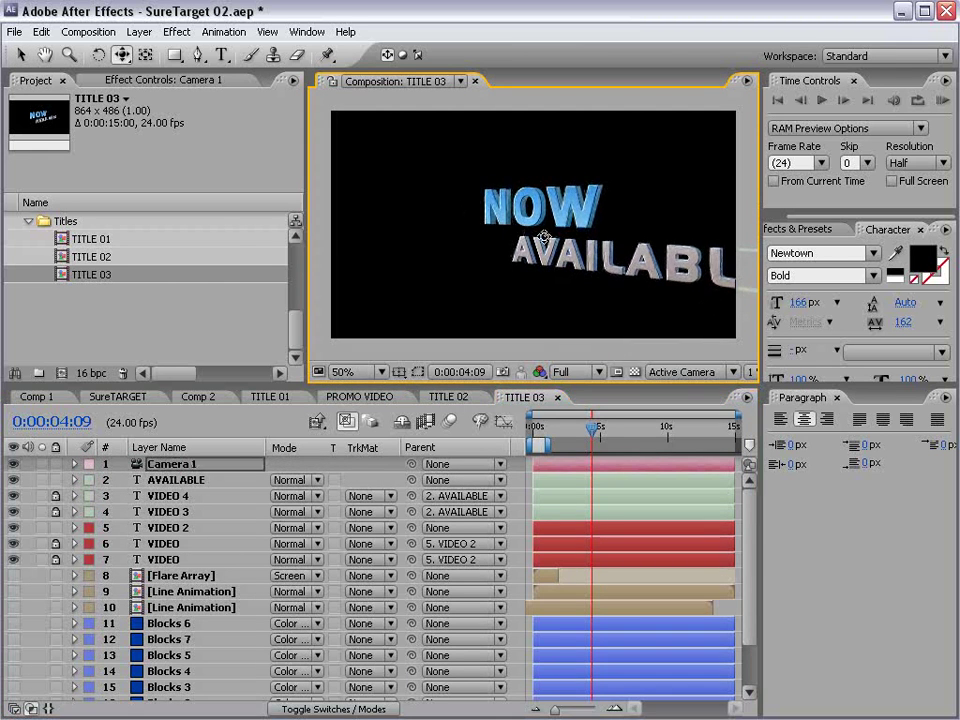
left_click_drag(415, 179, 561, 178)
scroll(503, 236, "up", 2)
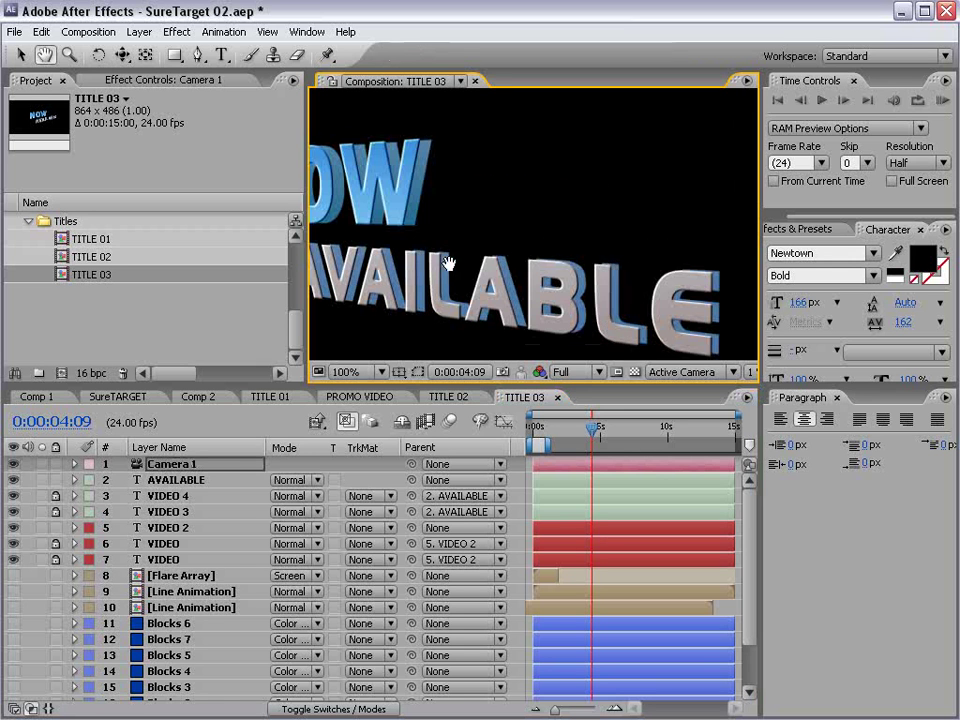
Step: Set the Bevel Alpha light angle to 34° on the AVAILABLE layer and 59° on the VIDEO 2 layer
left_click(178, 500)
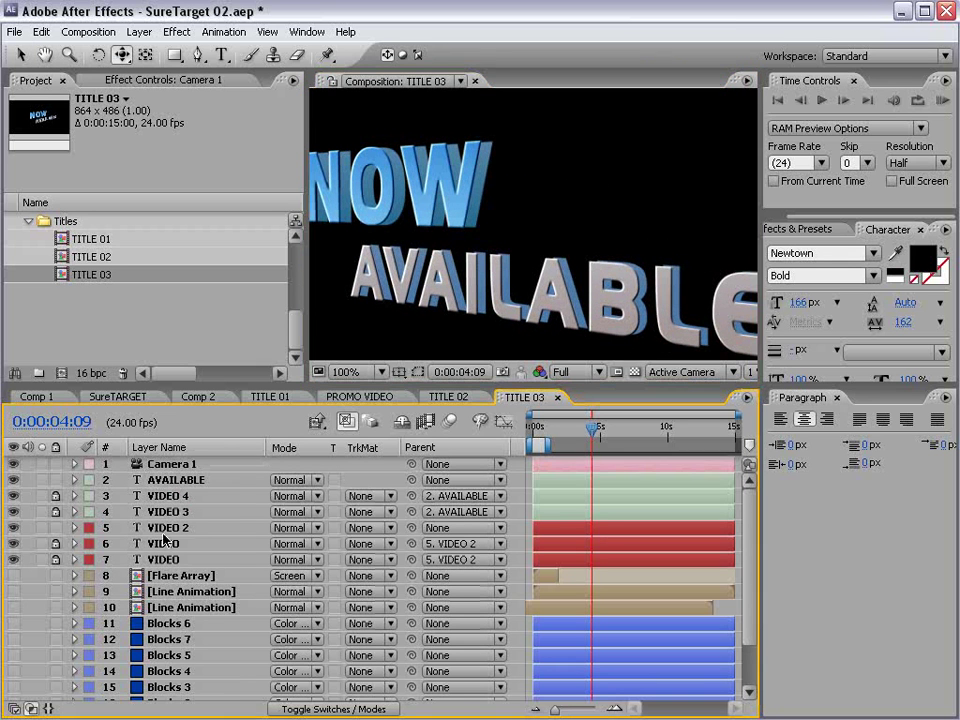
left_click(195, 480)
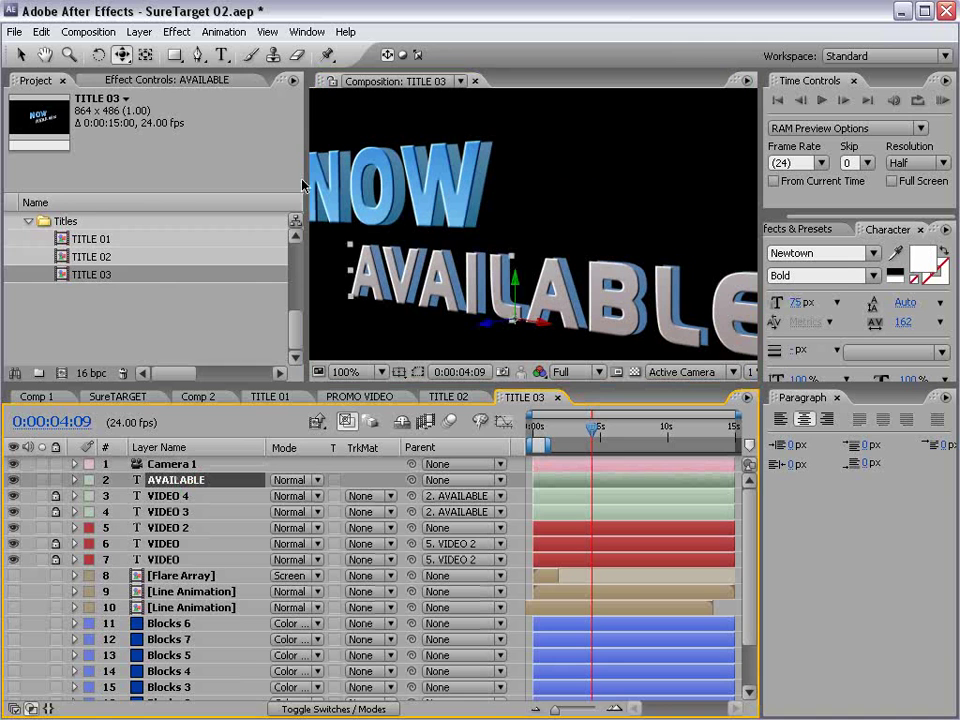
left_click(165, 80)
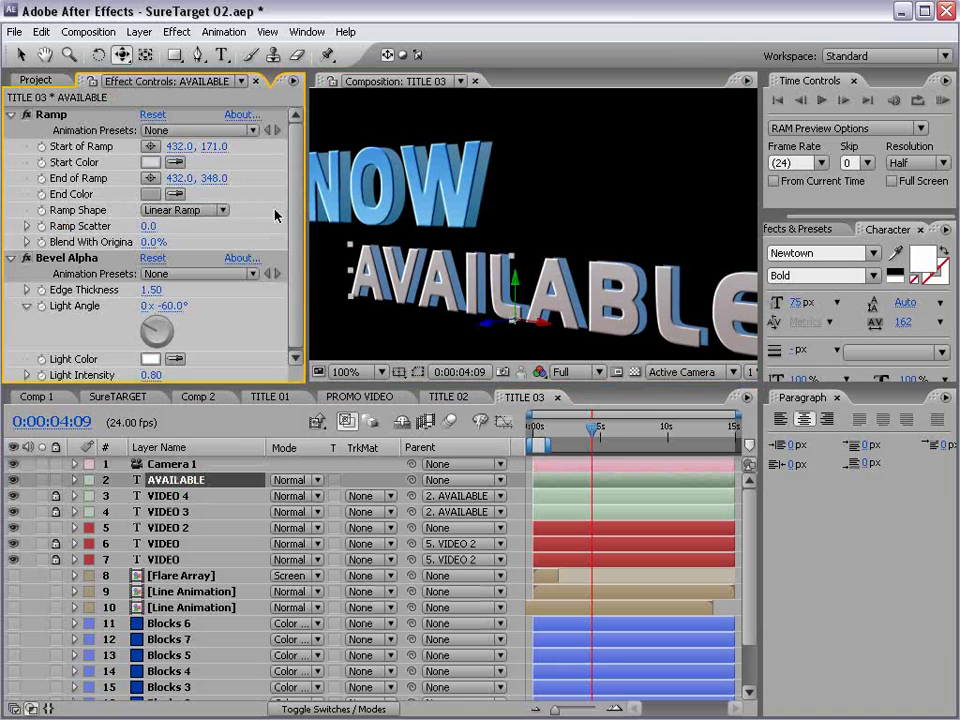
left_click(65, 258)
mouse_move(168, 327)
left_mouse_down()
mouse_move(173, 335)
mouse_move(161, 322)
left_mouse_up()
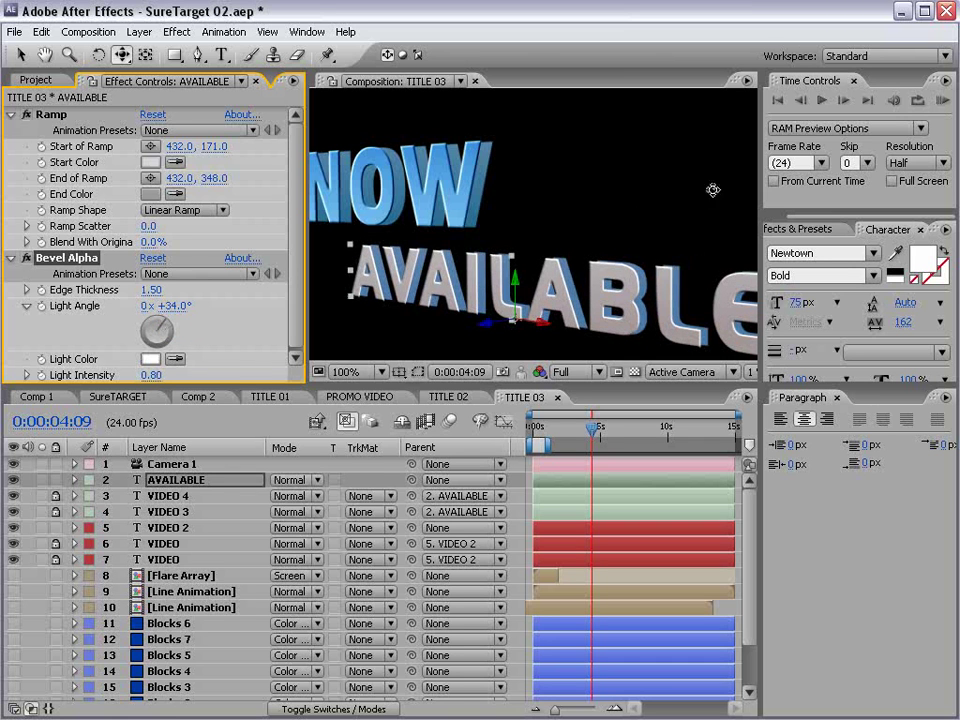
left_click(150, 527)
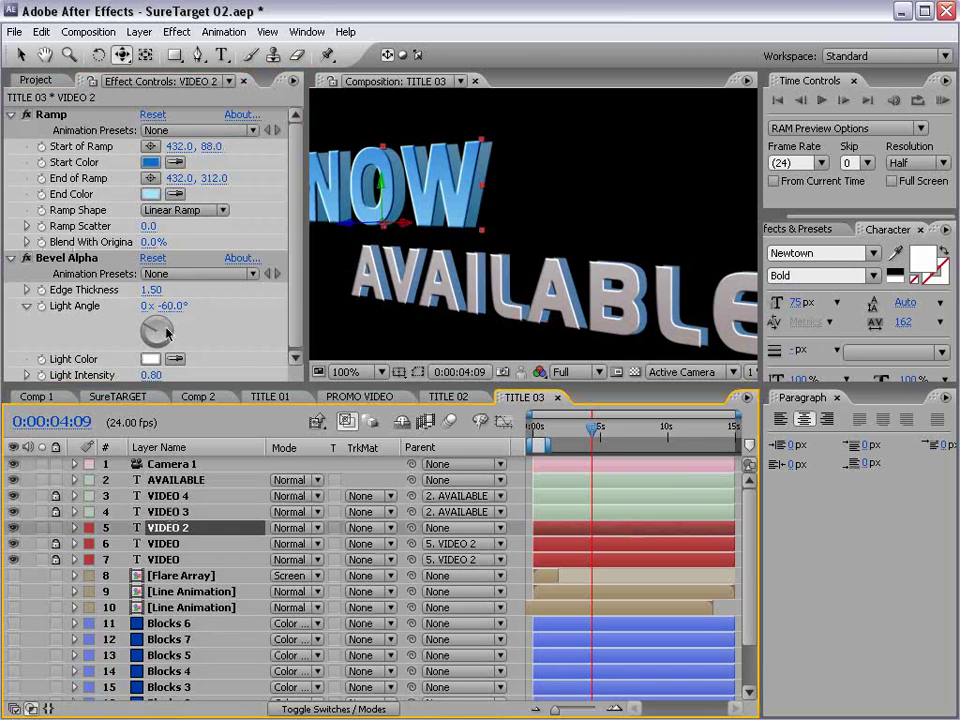
left_click_drag(160, 330, 170, 335)
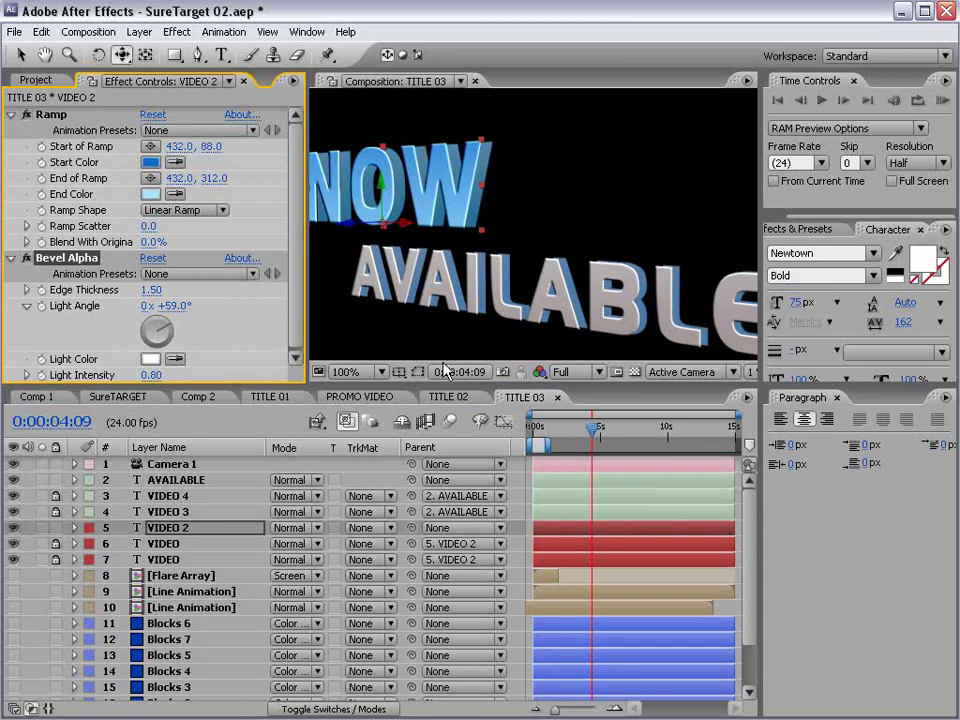
Step: Close the TITLE 03 composition and select the Camera 1 layer in PROMO VIDEO, viewed at 50%
left_click(557, 397)
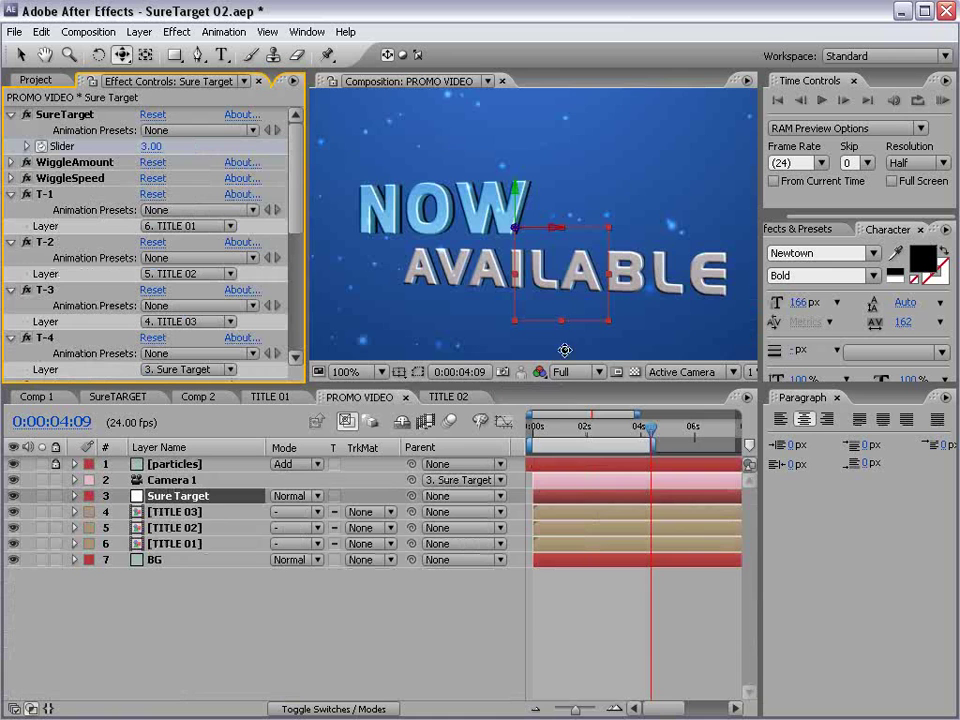
left_click(613, 612)
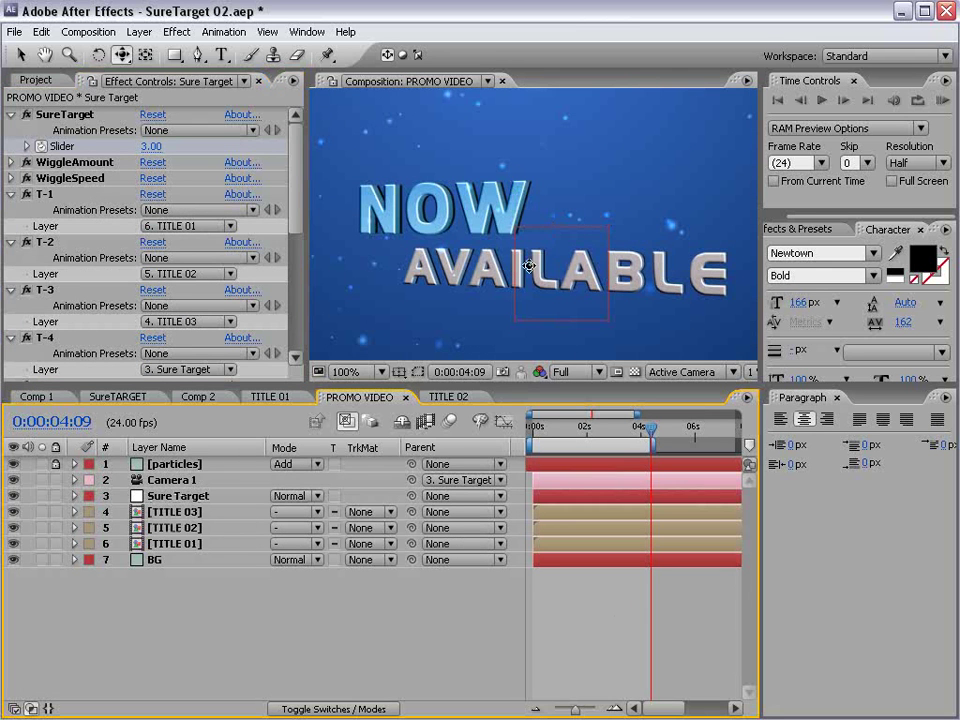
scroll(598, 283, "down", 2)
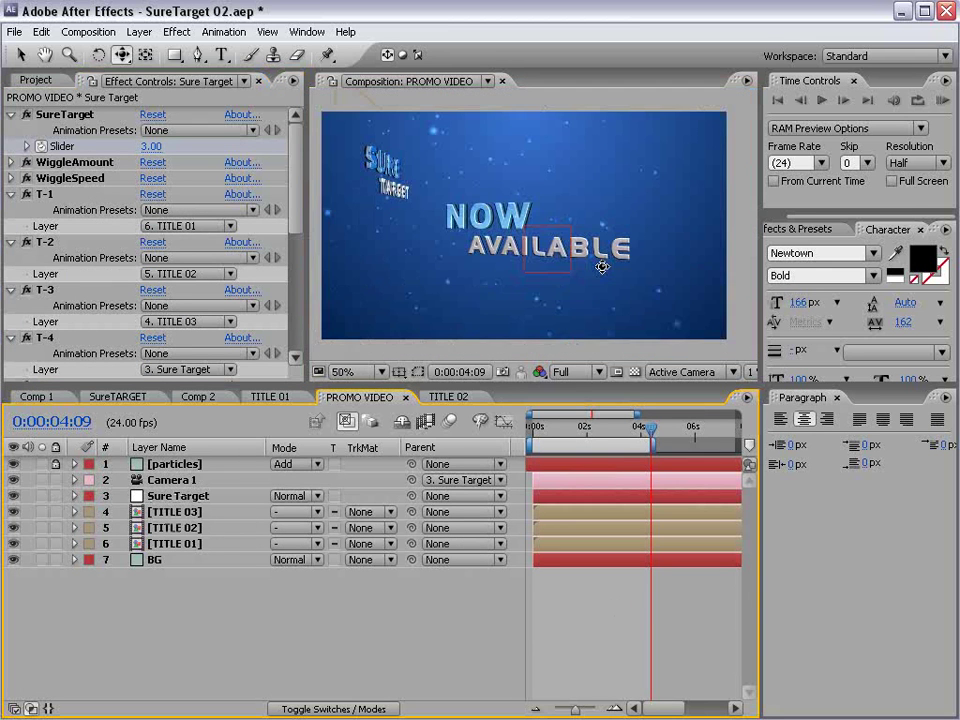
left_click(173, 481)
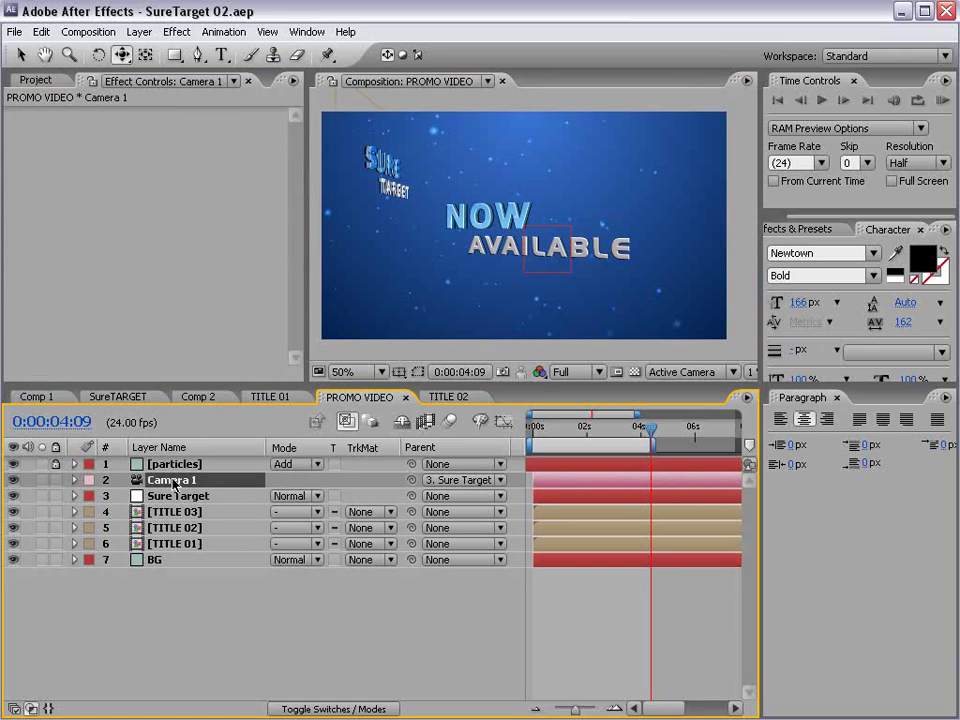
Step: Add the expression wiggle(.25,250) to Camera 1's Position and check the camera motion around 0:00:01:16
key("p")
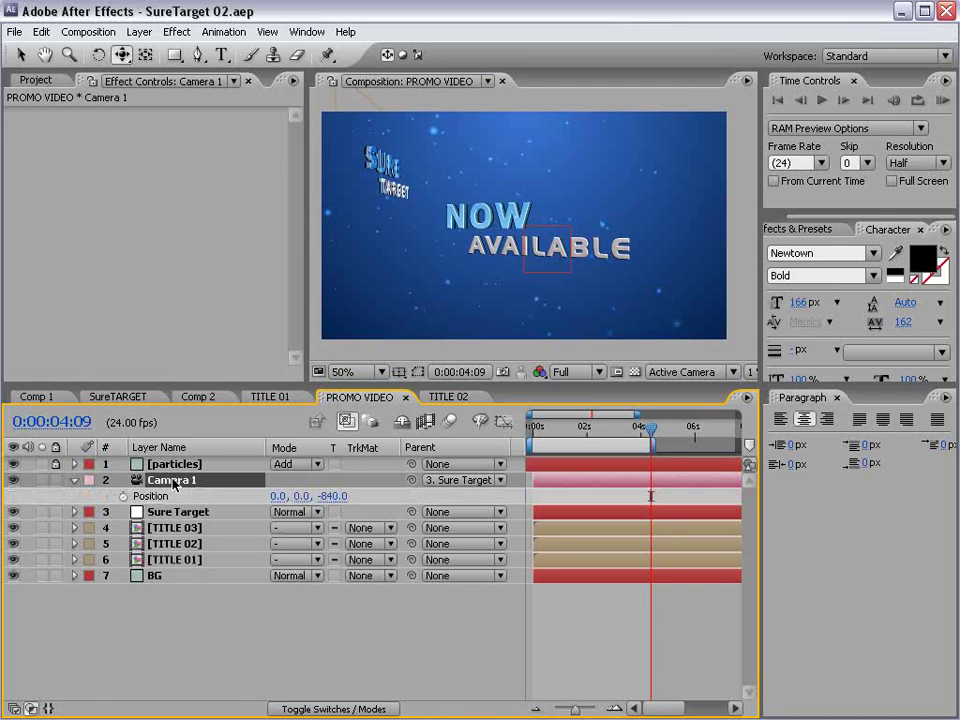
left_click(124, 496, "alt")
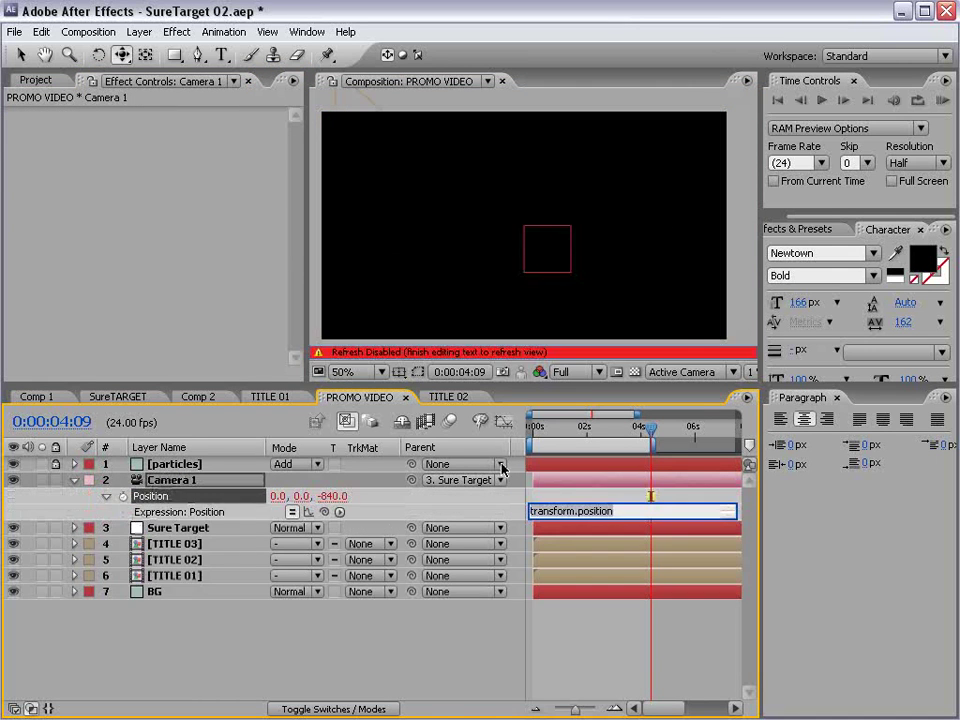
type("wiggle(.25,250")
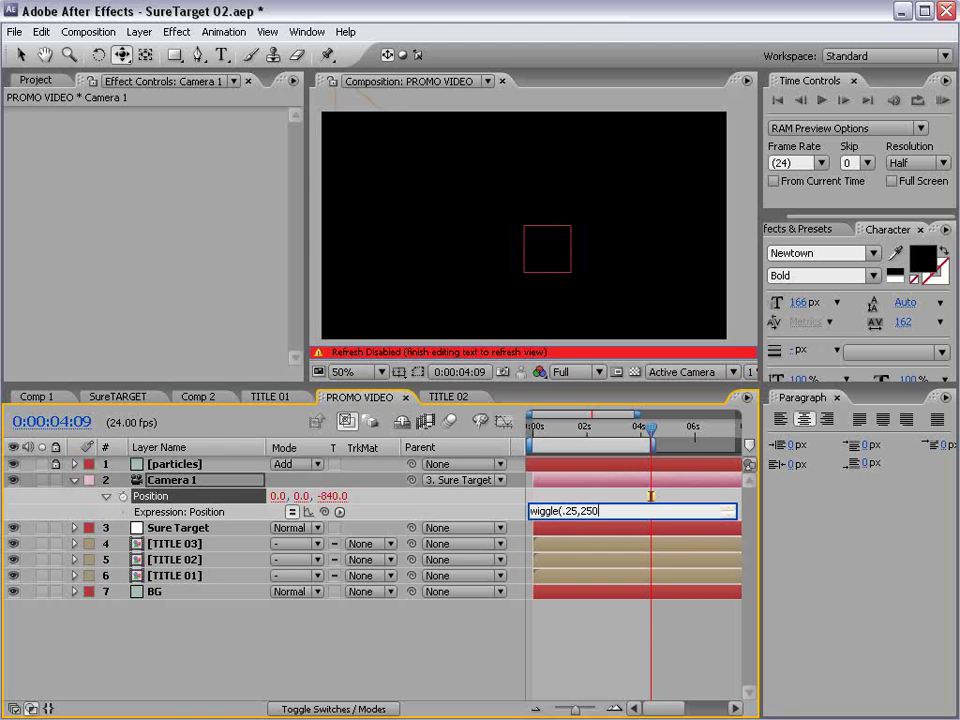
left_click(617, 636)
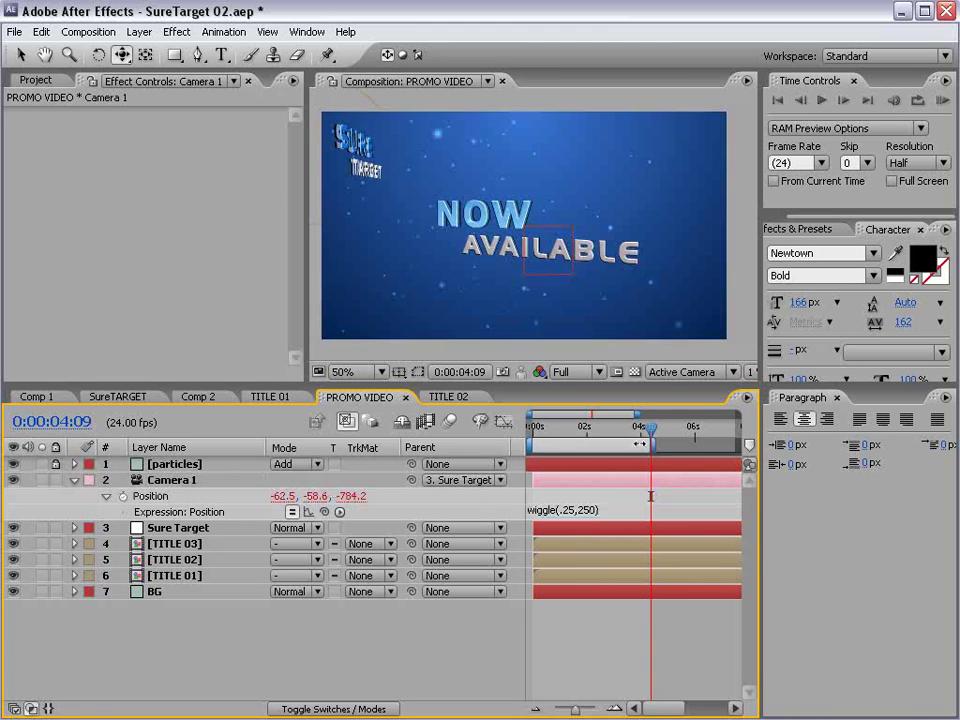
left_click_drag(651, 427, 578, 430)
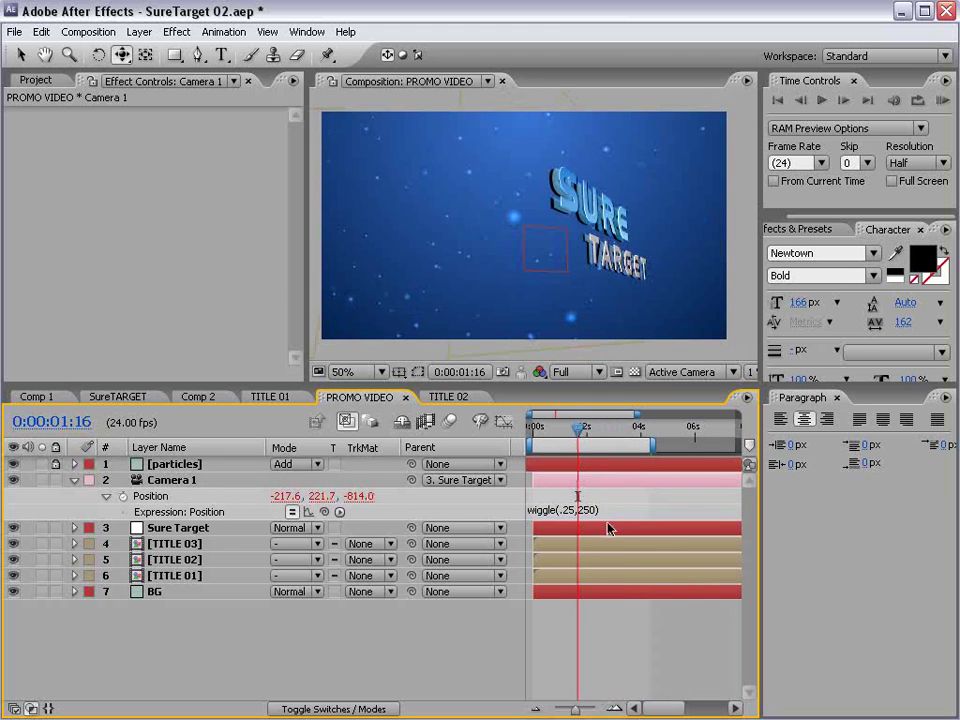
Step: Reduce the wiggle amount in Camera 1's Position expression to 150 and scrub through the animation
left_click(608, 512)
type("1")
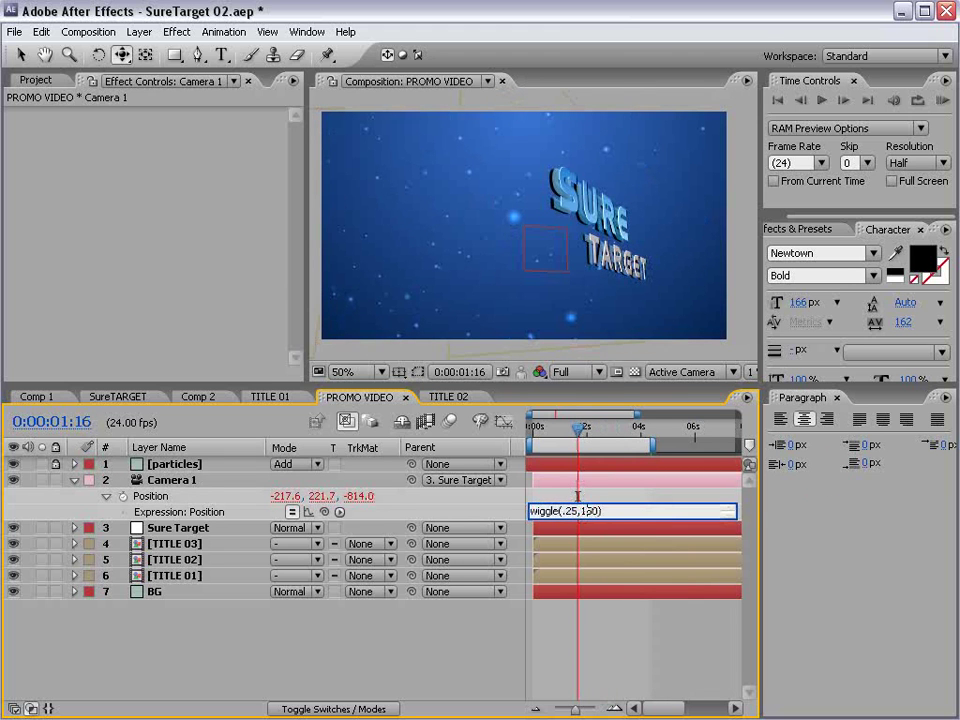
left_click(831, 480)
left_click_drag(578, 437, 660, 440)
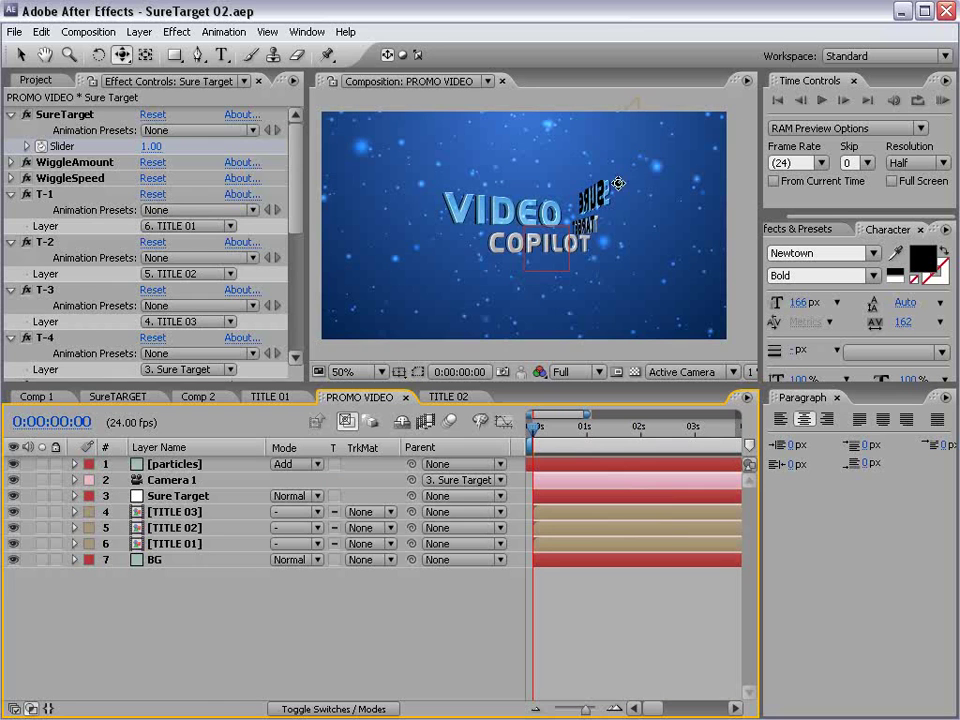
Step: Reveal the Sure Target layer's keyframed properties and the Opacity of the three title layers in an enlarged timeline
key("v")
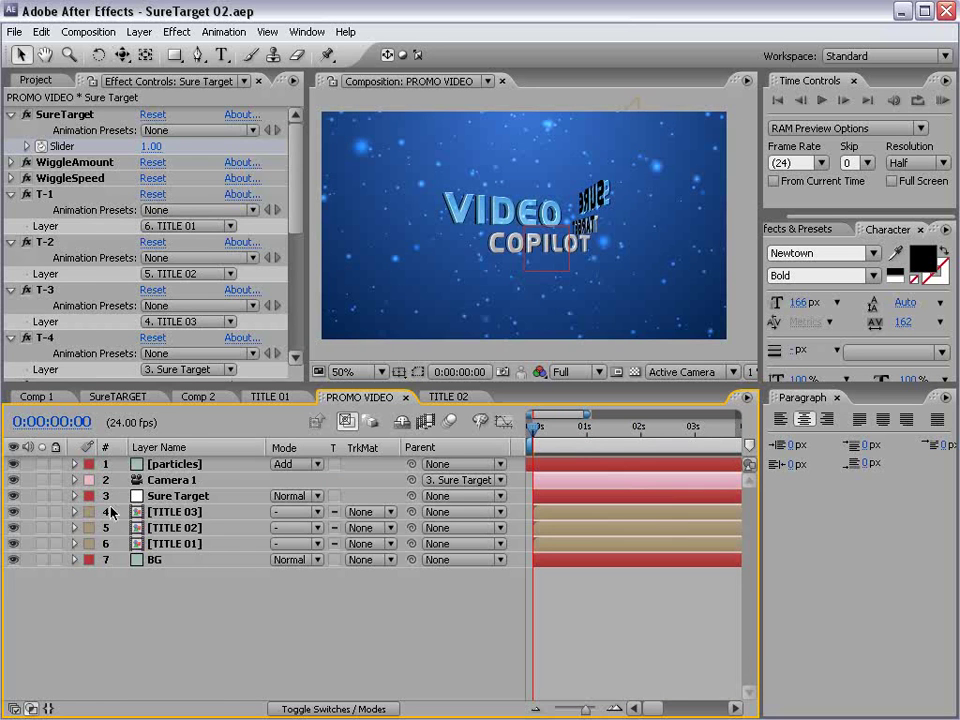
left_click(167, 499)
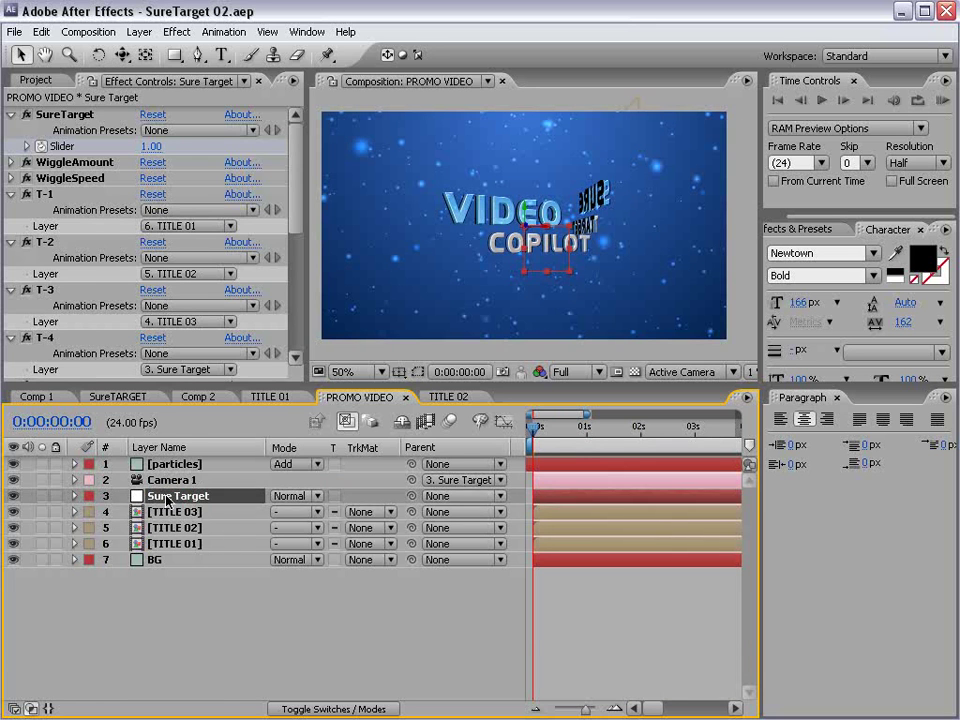
key("u")
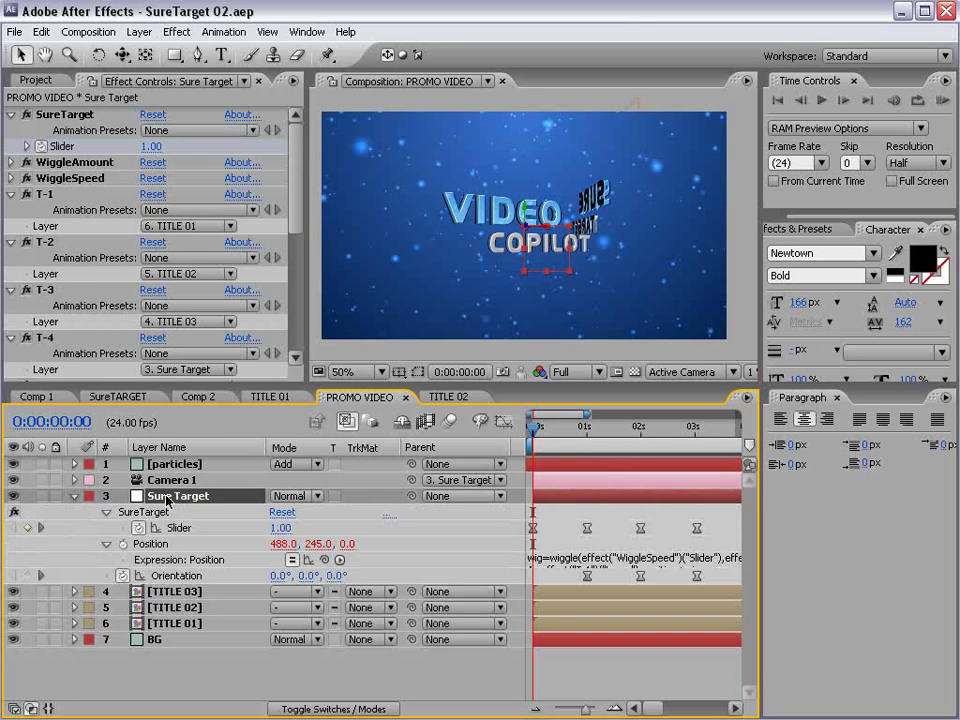
left_click(170, 623)
left_click(170, 591, "shift")
key("t")
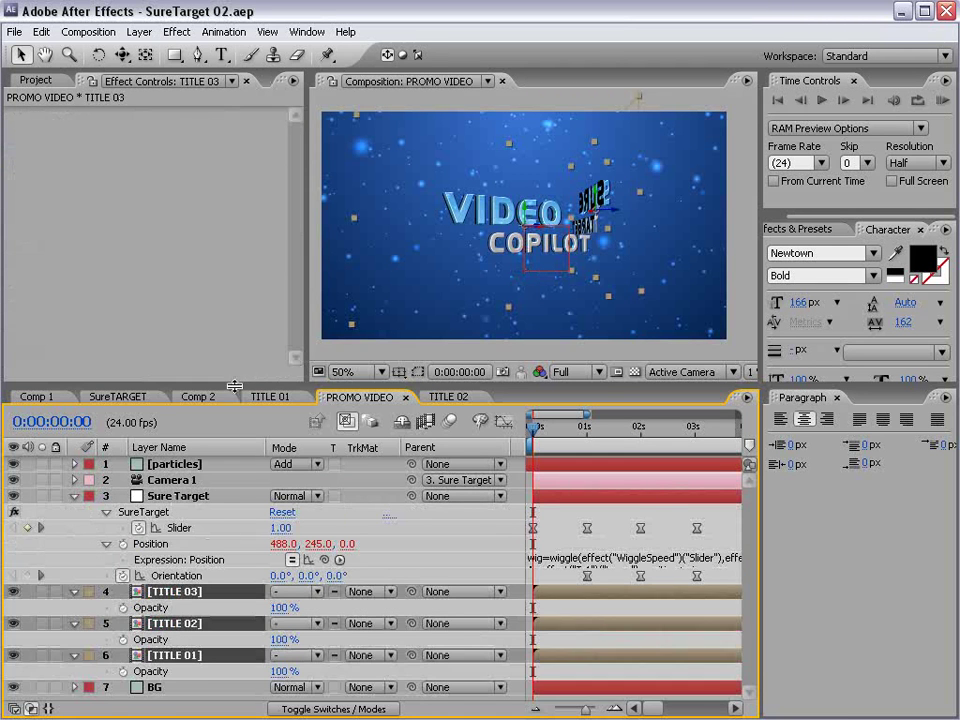
left_click_drag(234, 386, 234, 314)
left_click(589, 634)
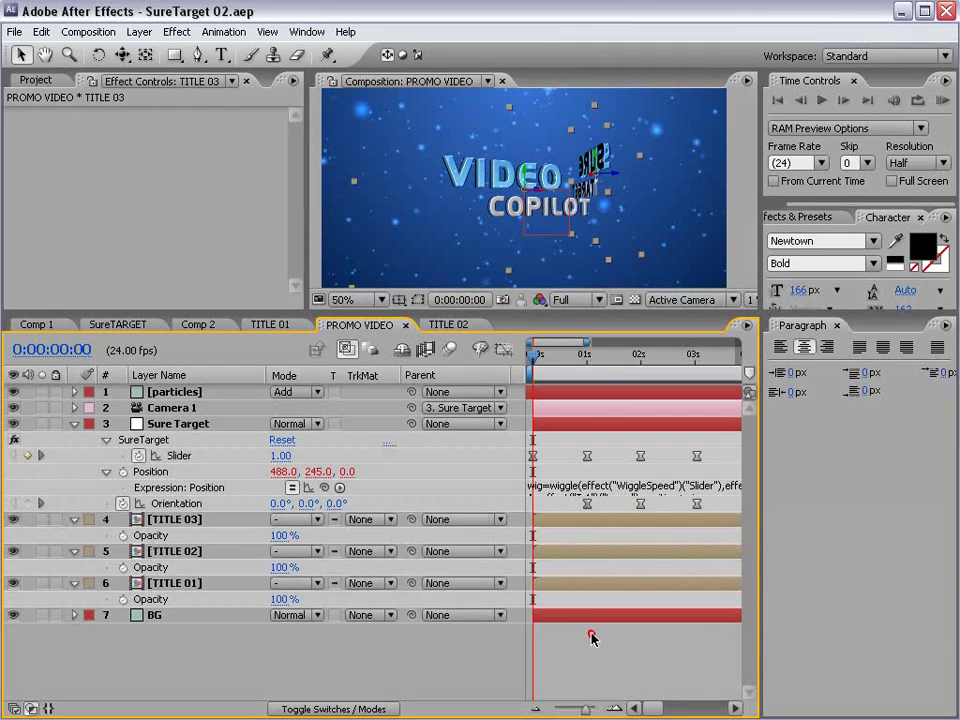
Step: Set TITLE 02's Opacity to 0% and start keyframing it at 0:00:01:05
left_click(168, 553)
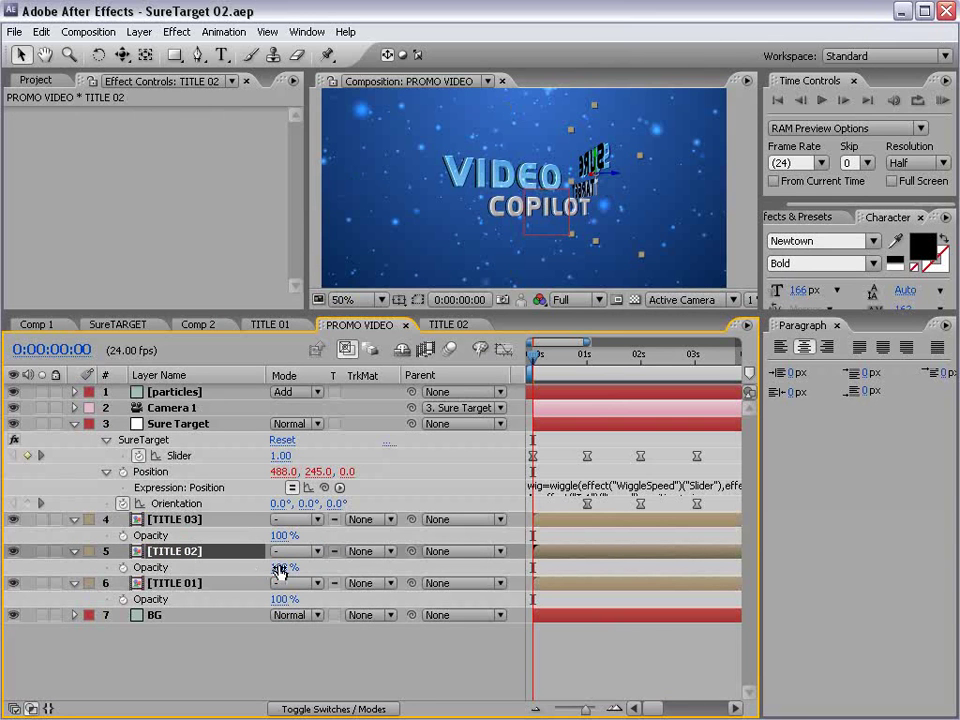
left_click(210, 568)
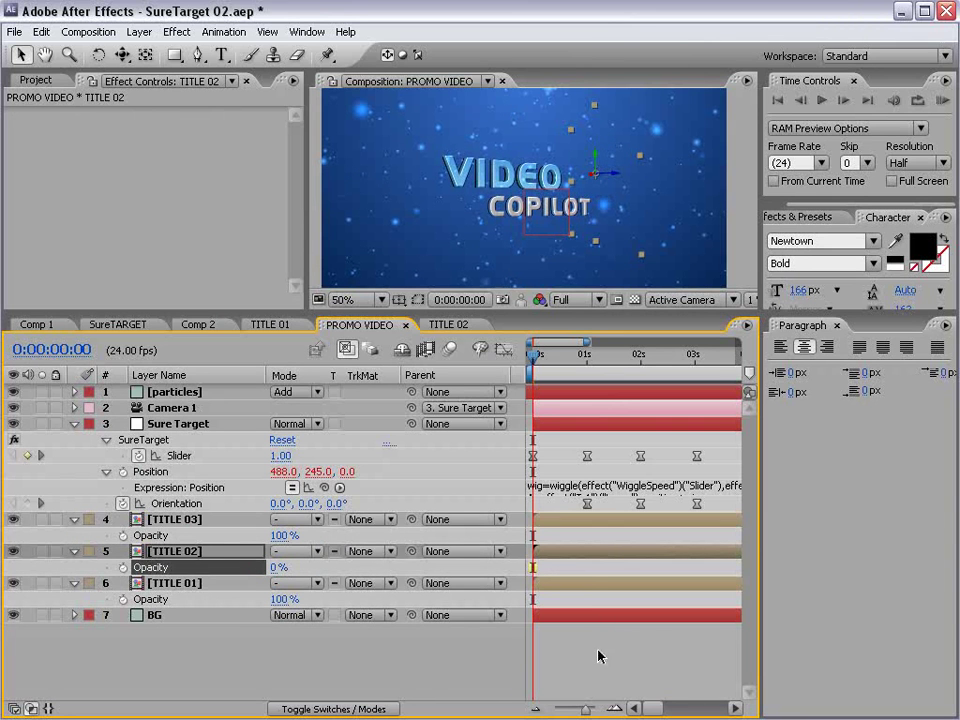
left_click_drag(542, 364, 600, 376)
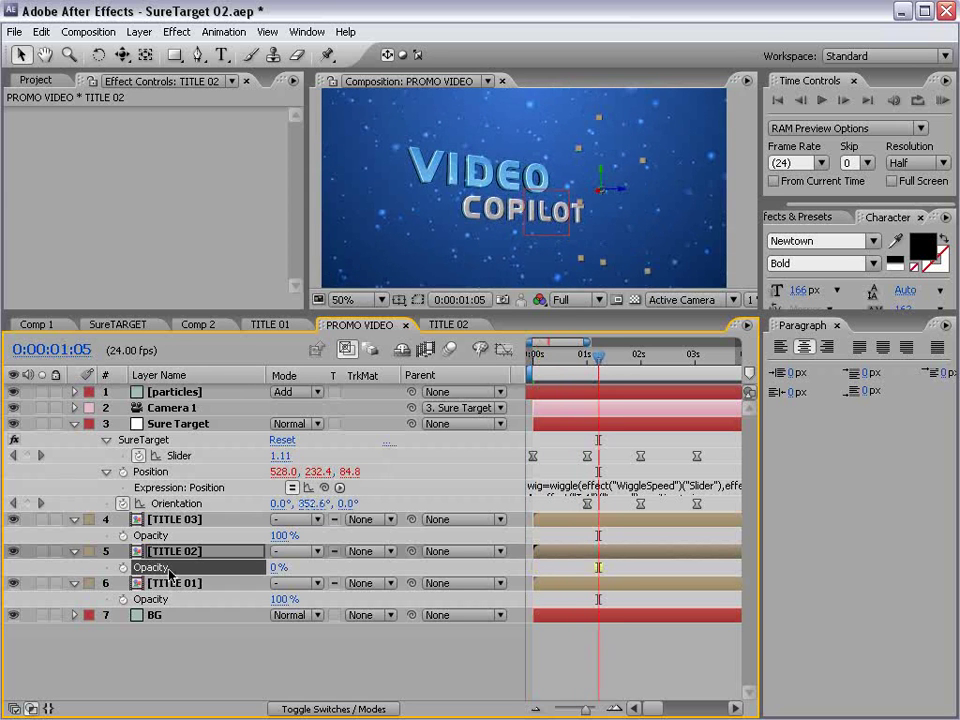
left_click(123, 567)
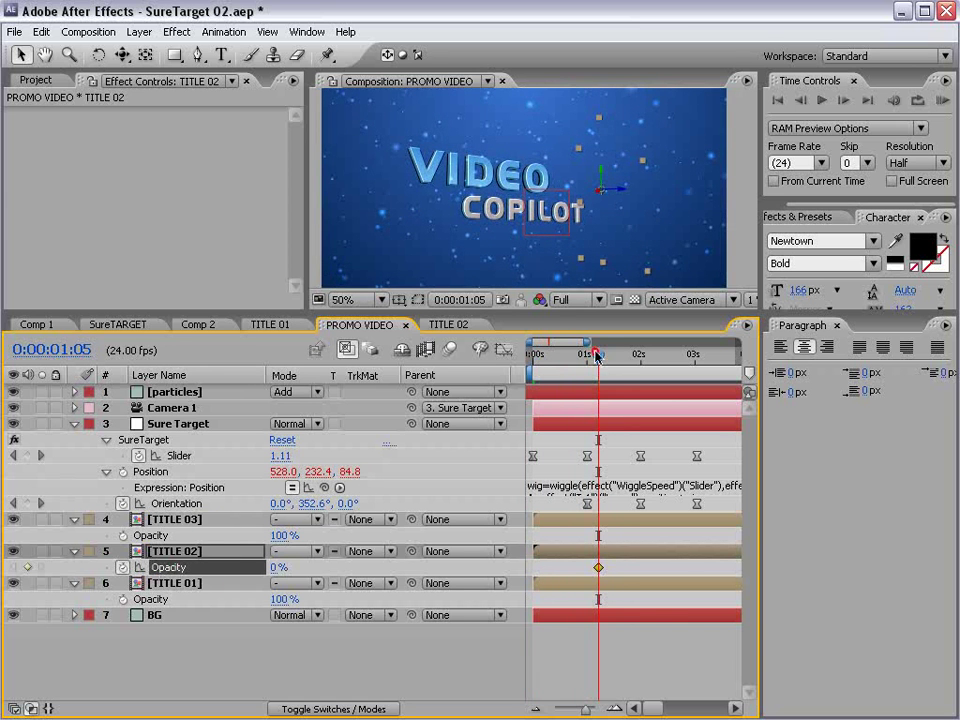
Step: Add a 100% Opacity keyframe for TITLE 02 at 0:00:01:16
left_click_drag(598, 357, 623, 357)
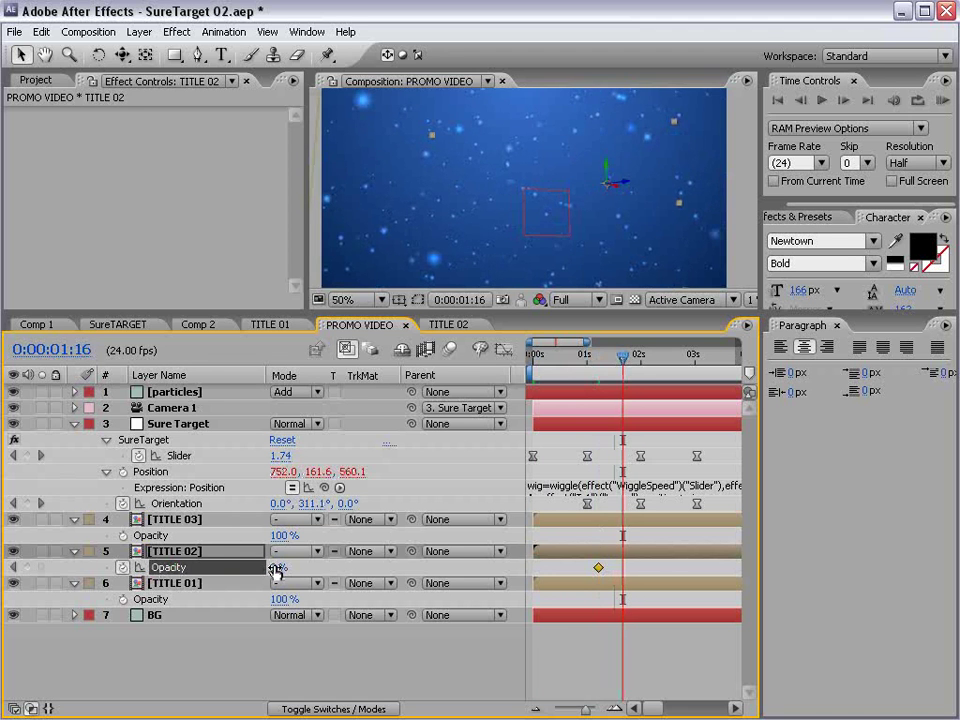
left_click_drag(274, 570, 374, 570)
left_click(612, 362)
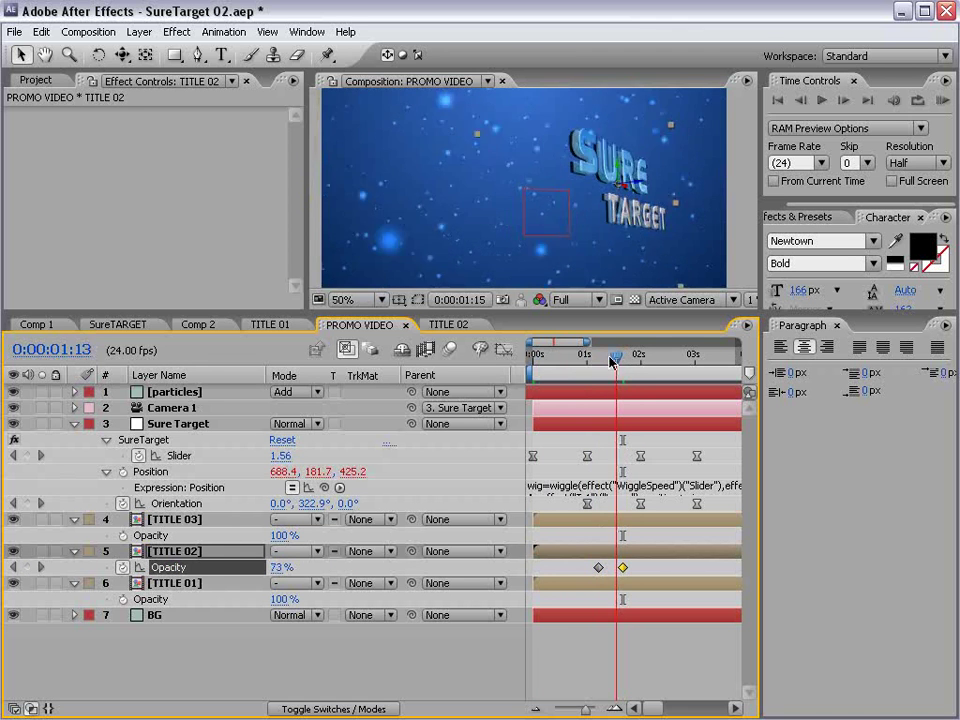
Step: Retime TITLE 02's two Opacity keyframes so the fade-in falls between 0:00:01:05 and 0:00:01:13
left_click_drag(612, 362, 606, 360)
left_click_drag(623, 569, 616, 571)
mouse_move(608, 366)
left_mouse_down()
mouse_move(594, 364)
mouse_move(612, 372)
left_mouse_up()
left_click_drag(597, 566, 587, 567)
left_click(590, 357)
left_click_drag(590, 357, 607, 357)
left_click_drag(590, 572, 603, 575)
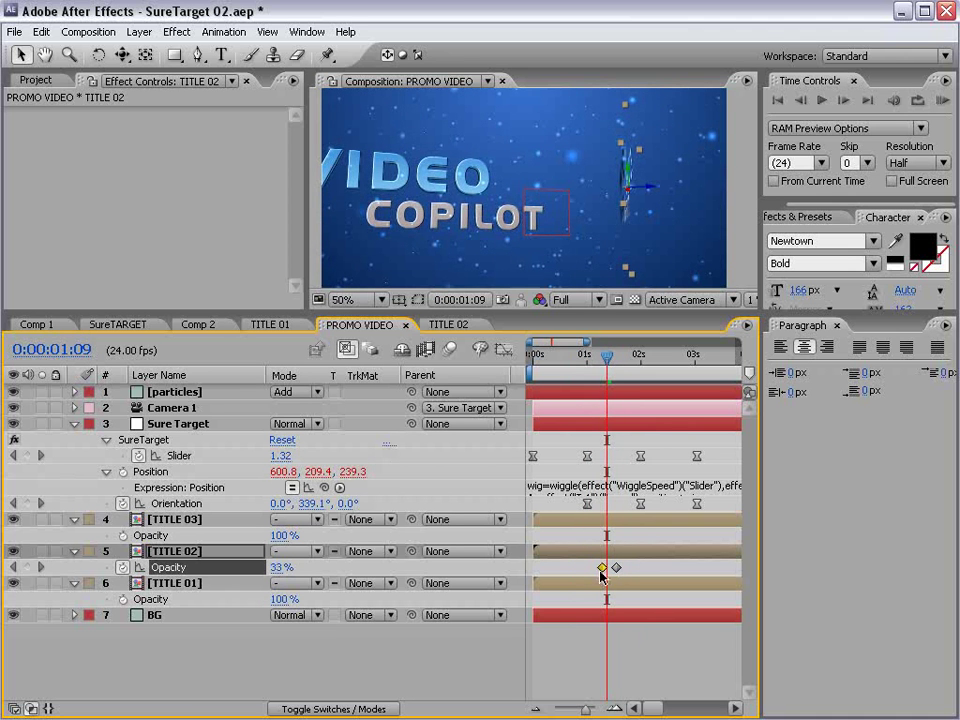
Step: At 0:00:04:01, move TITLE 03 in space until the Sure Target position is about 1858.5, 549.3, -320.2
left_click_drag(607, 357, 645, 362)
key("minus")
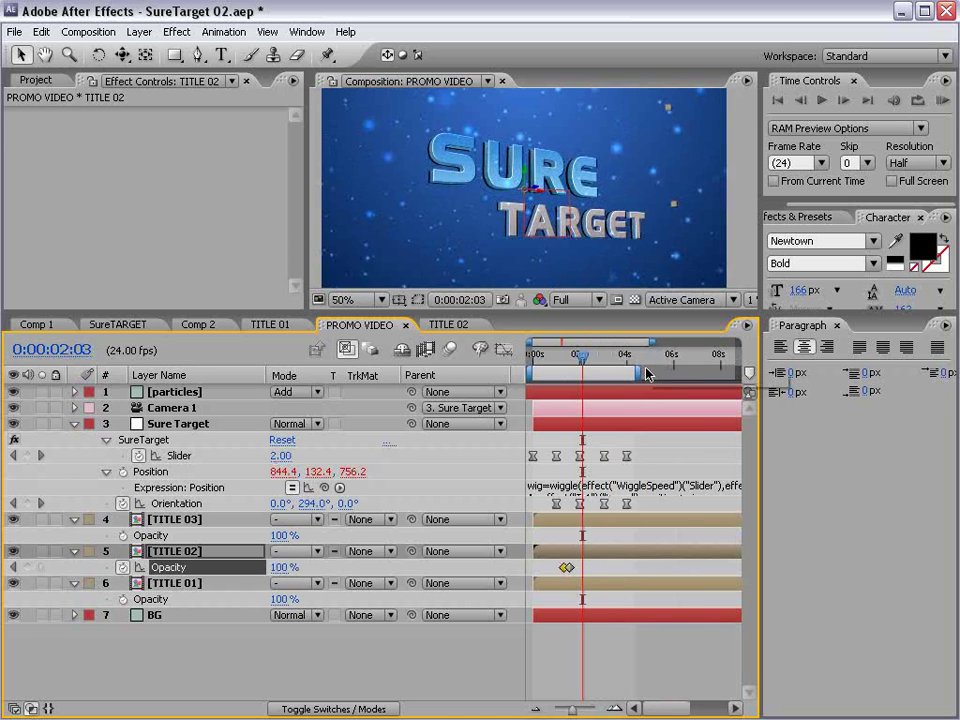
left_click_drag(585, 353, 628, 369)
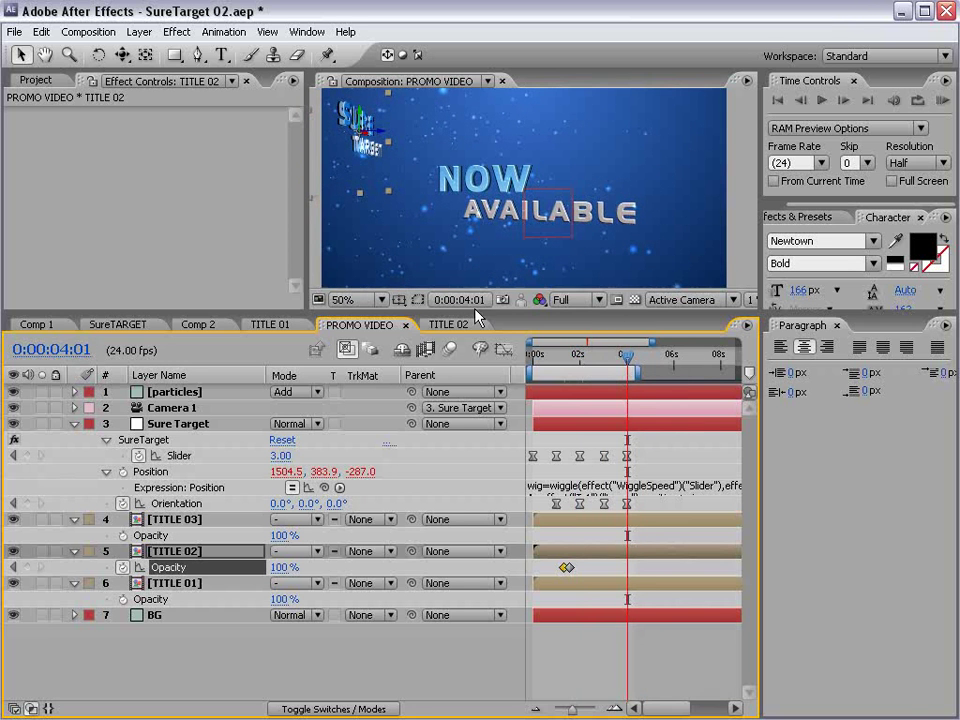
left_click_drag(475, 309, 478, 407)
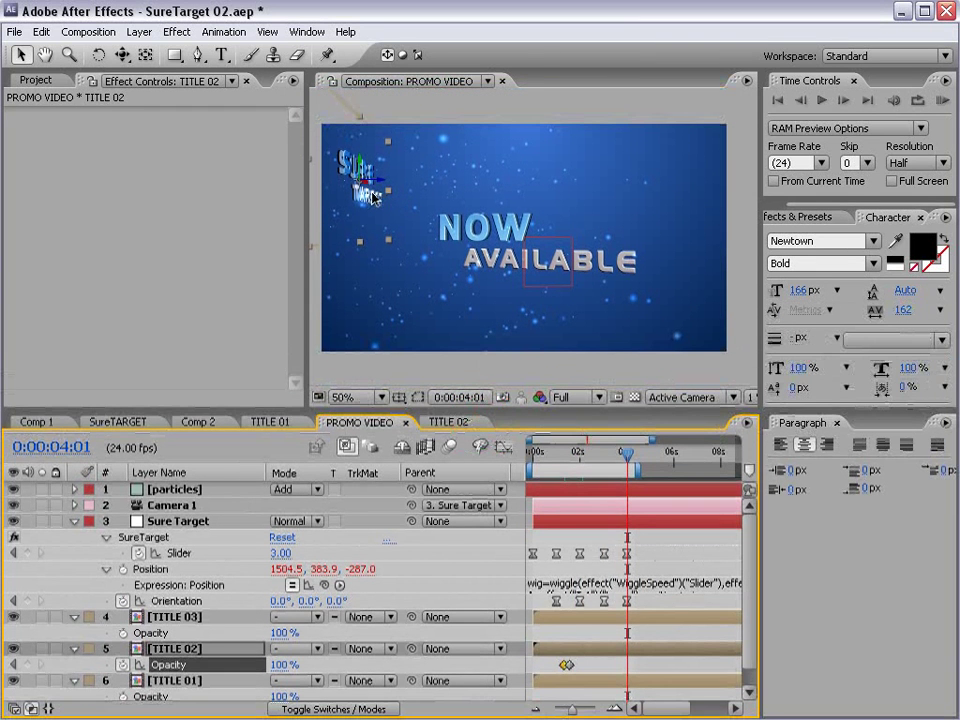
left_click(168, 619)
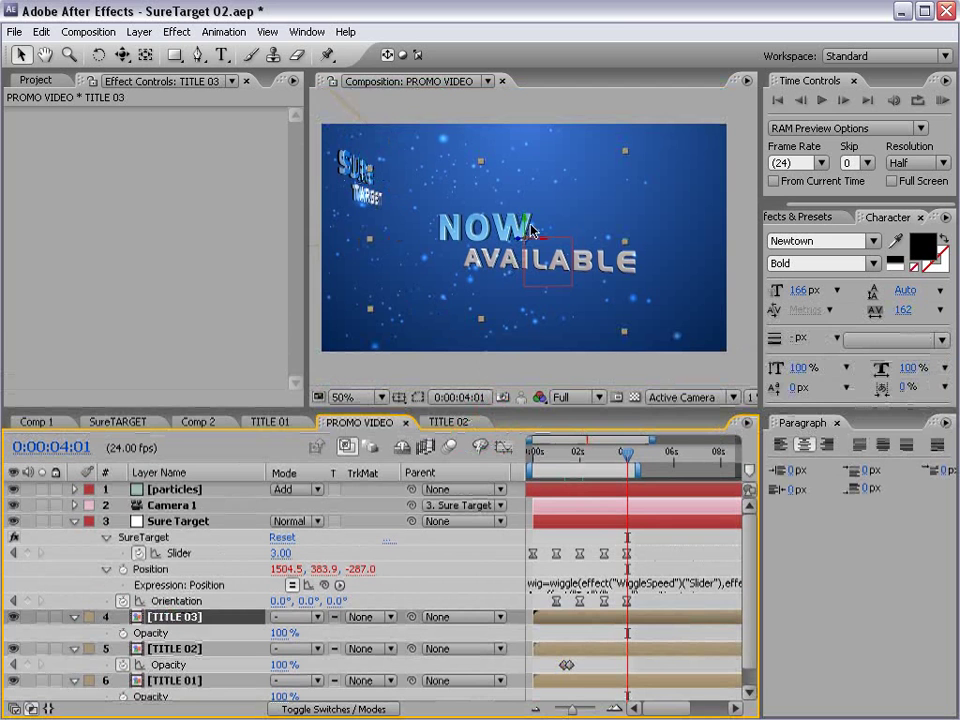
left_click(455, 233)
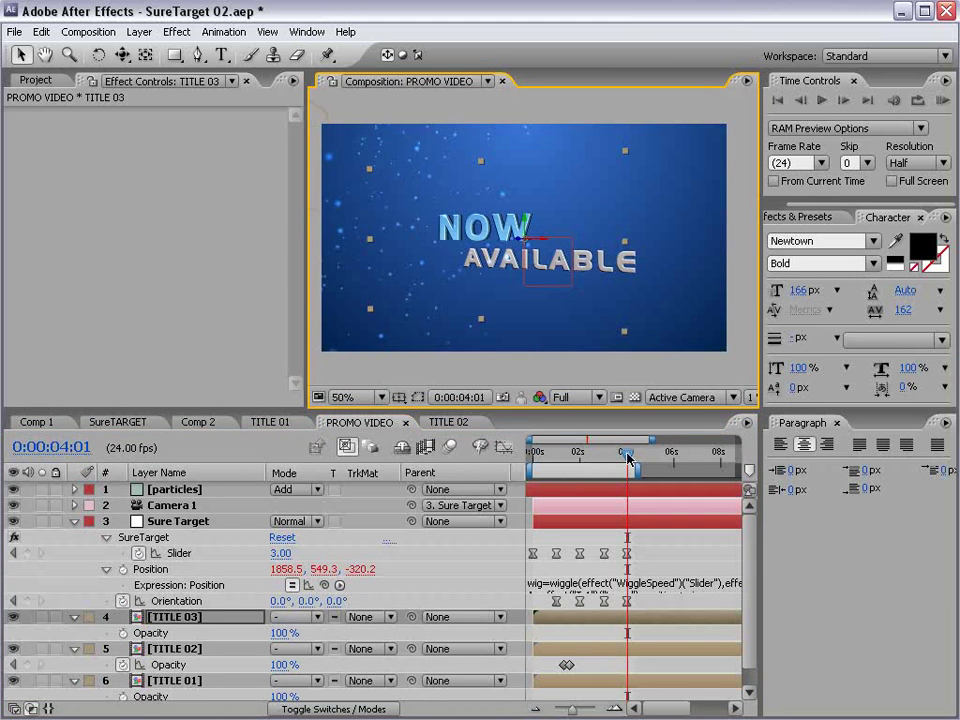
Step: Reposition TITLE 03 until the Sure Target position is 1568.8, 812.6, -335.4, check it at 0:00:04:06, and undo the extra nudge
mouse_move(628, 457)
left_mouse_down()
mouse_move(610, 460)
mouse_move(643, 469)
left_mouse_up()
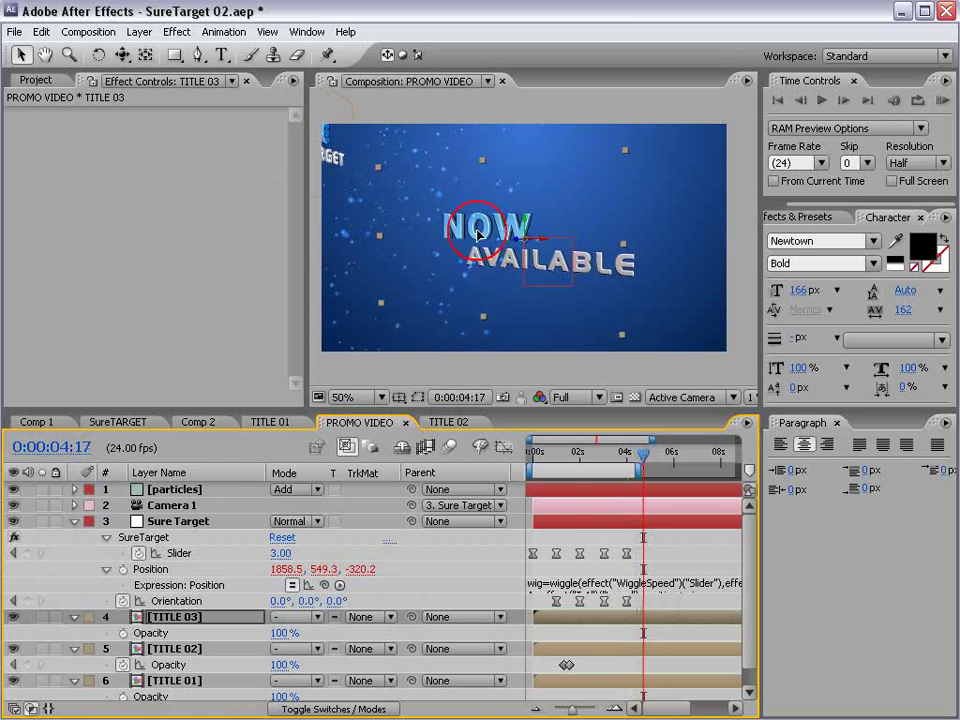
left_click(418, 238)
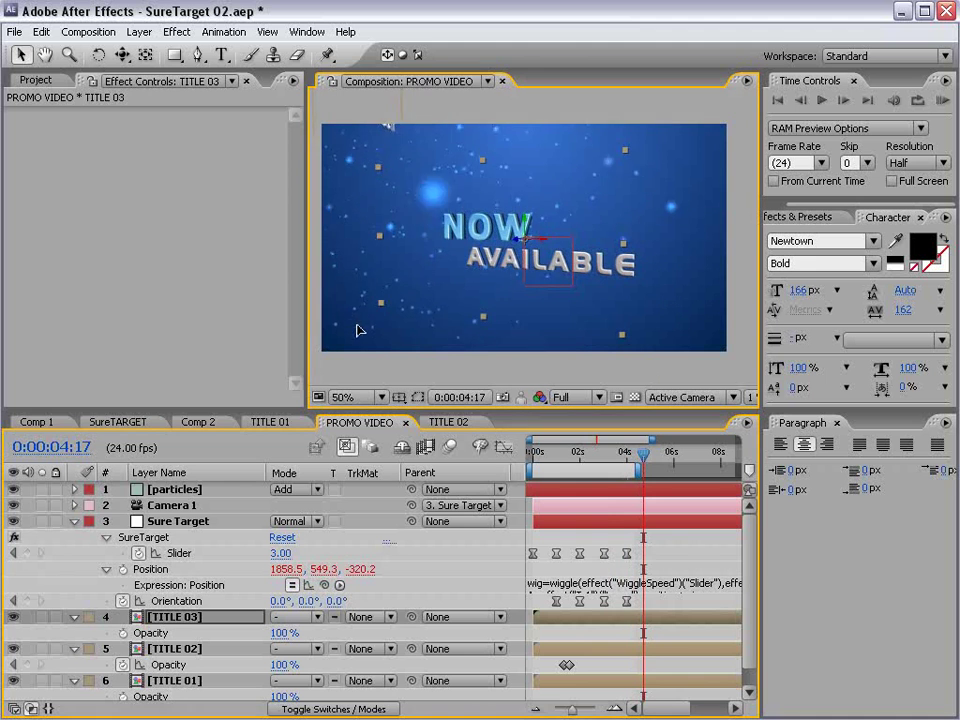
left_click(640, 456)
mouse_move(629, 460)
left_mouse_down()
mouse_move(606, 464)
mouse_move(632, 467)
left_mouse_up()
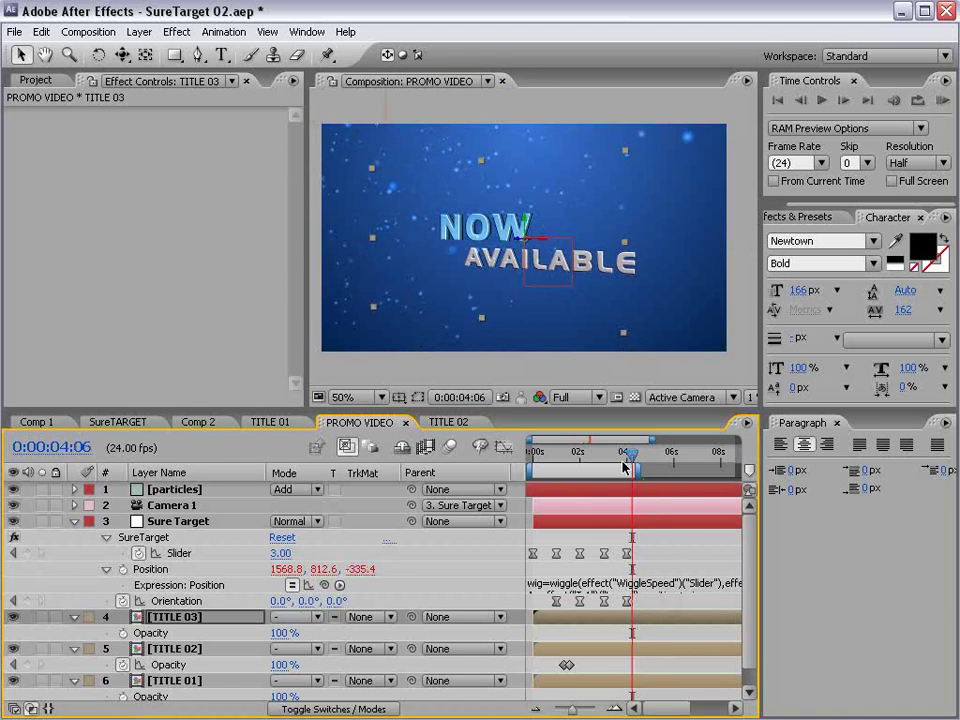
left_click_drag(474, 252, 480, 258)
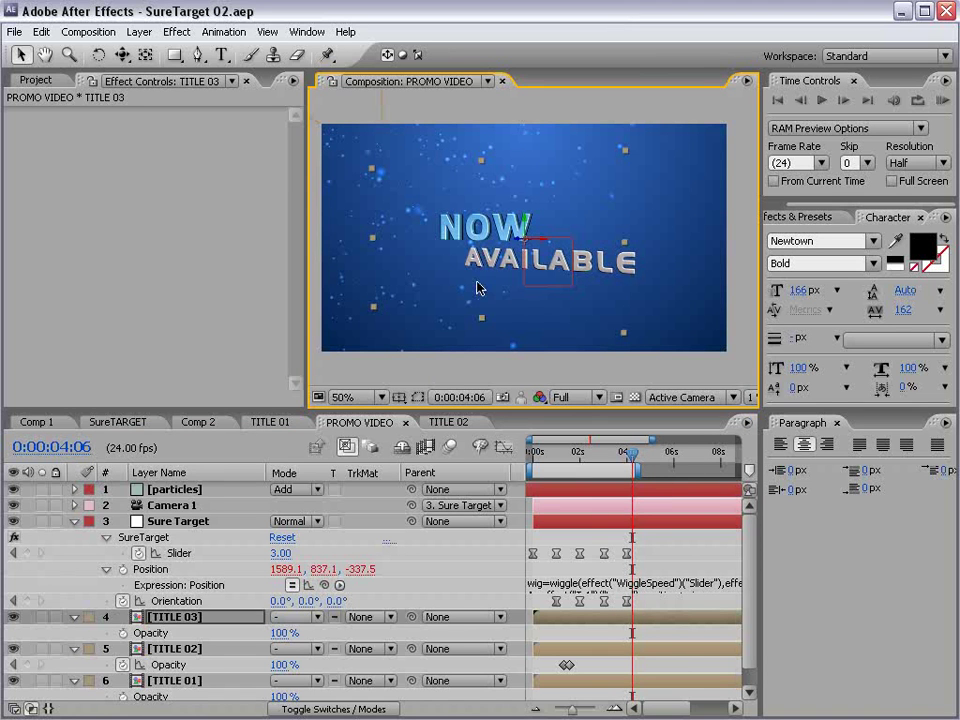
key("ctrl+z")
Step: Set the particles' producer Radius X to 2.1, Y to 2.0, Z to 2.7 and Birth Rate to 6.4, and save the project
left_click(175, 488)
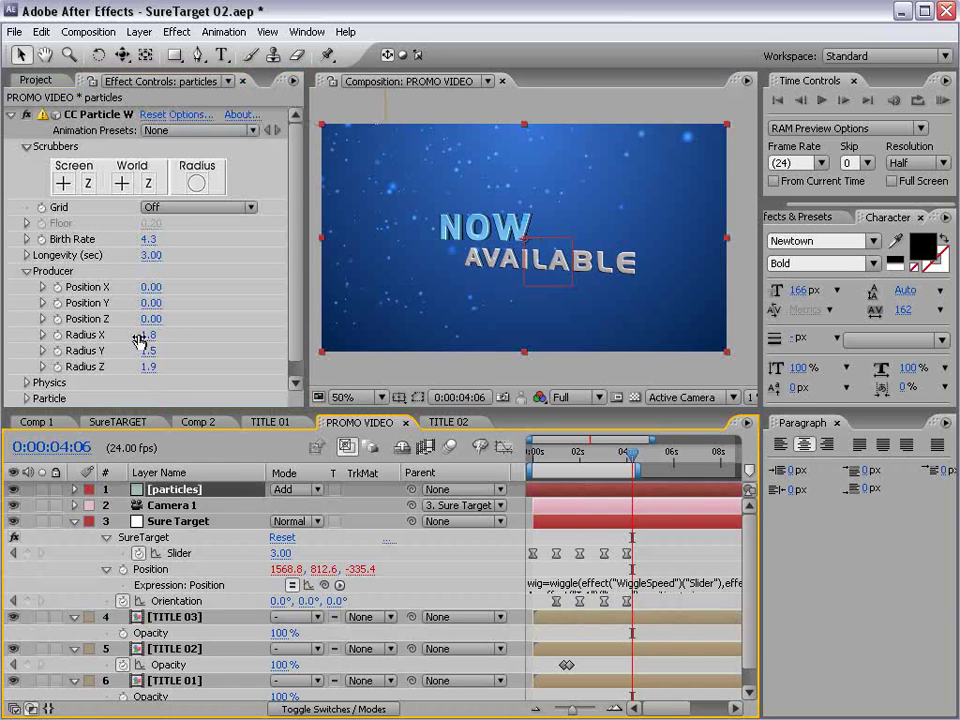
left_click_drag(138, 341, 197, 347)
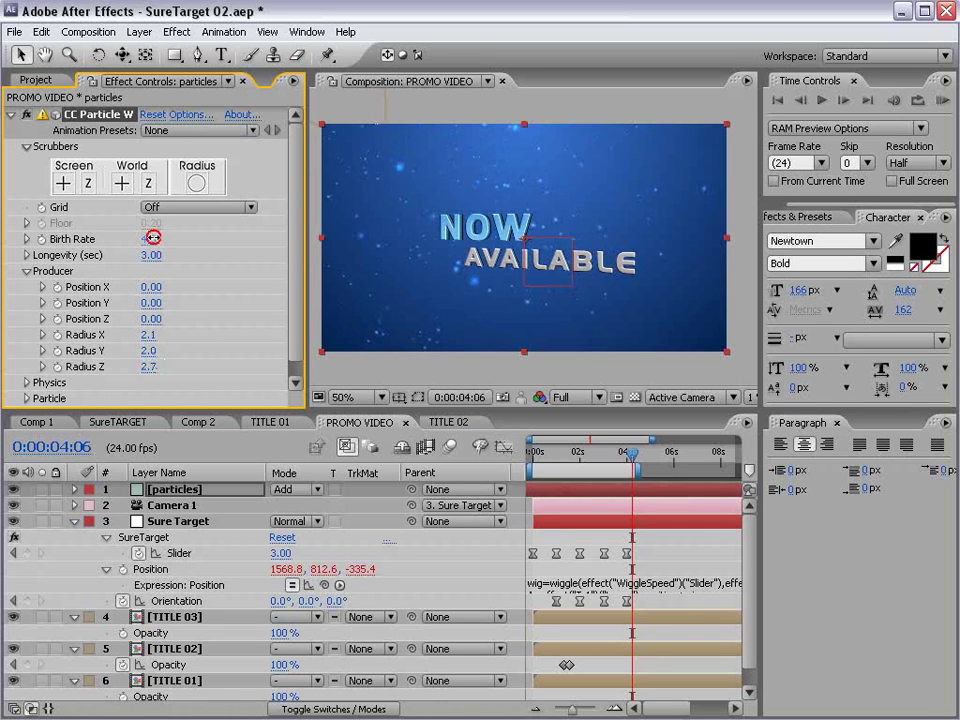
left_click_drag(152, 237, 161, 229)
key("ctrl+s")
Step: At 0:00:00:22, collapse all layer properties and create a new adjustment layer above the particles
left_click_drag(634, 454, 555, 454)
key("ctrl+a")
key("u")
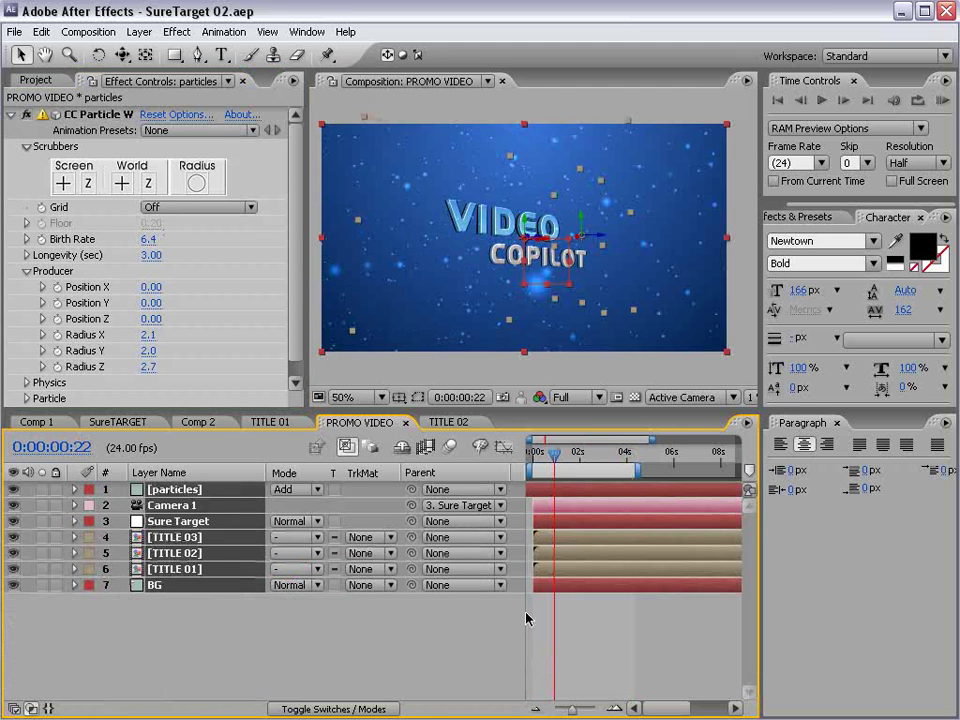
left_click(594, 628)
left_click(139, 31)
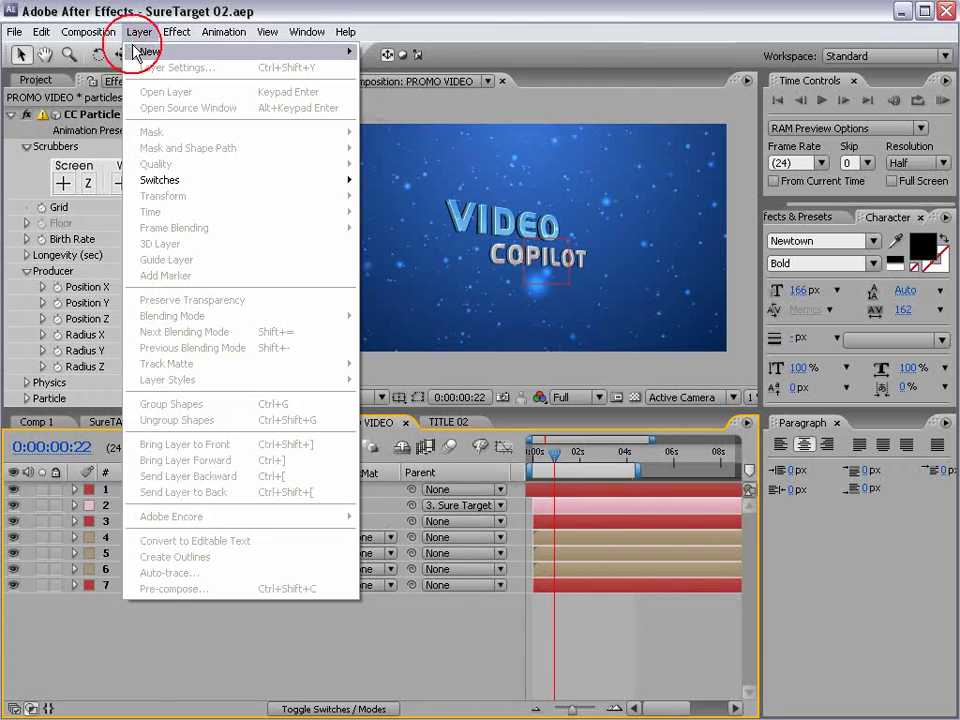
mouse_move(340, 48)
left_click(480, 147)
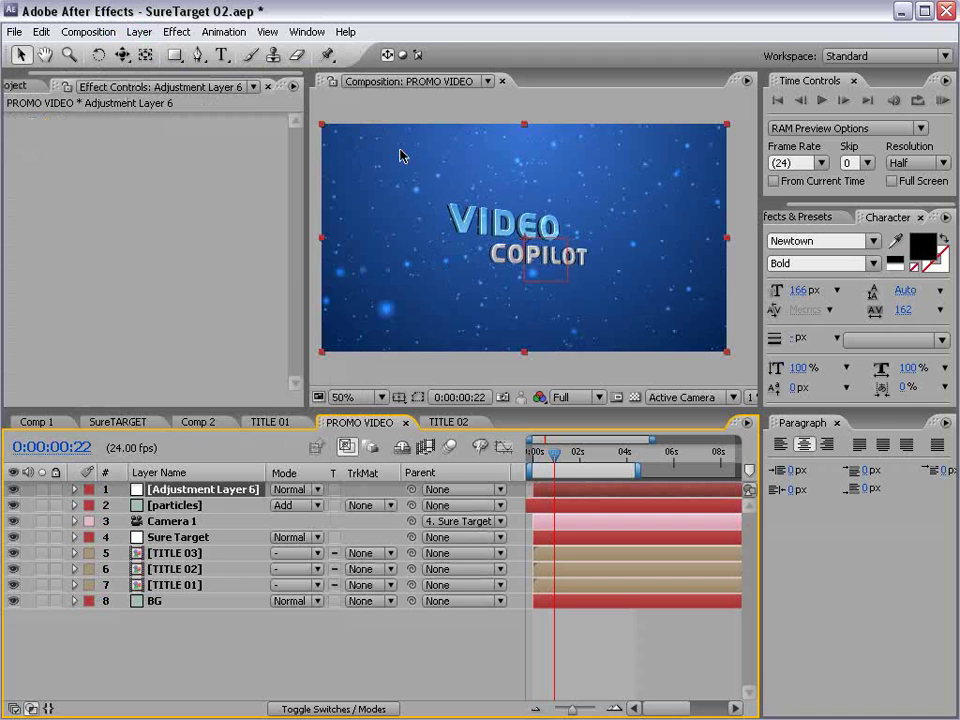
Step: Apply the Tint effect to the new adjustment layer
left_click(176, 31)
mouse_move(250, 187)
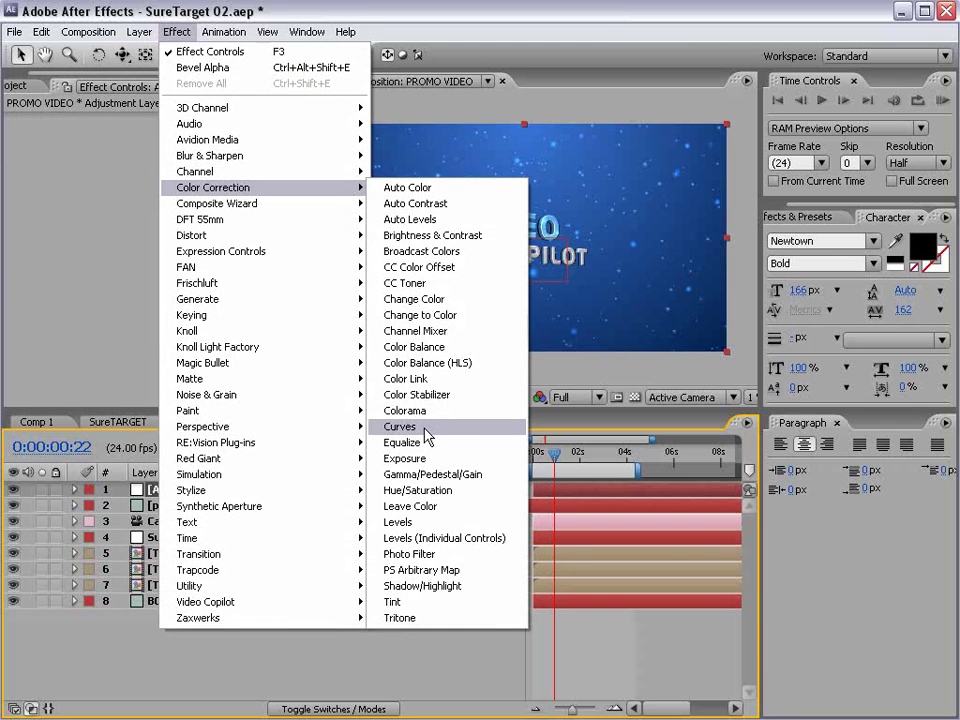
left_click(404, 601)
Step: Add Curves to the adjustment layer, reduce Amount to Tint to 69%, and shape the RGB curve into a contrast-boosting S
left_click(178, 31)
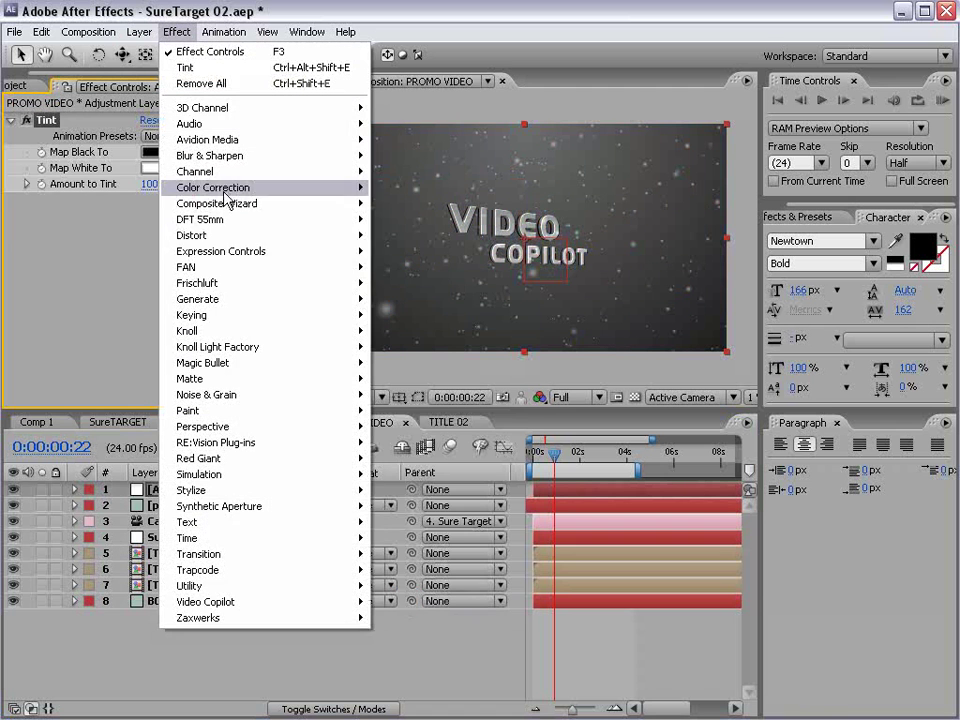
mouse_move(250, 187)
left_click(401, 426)
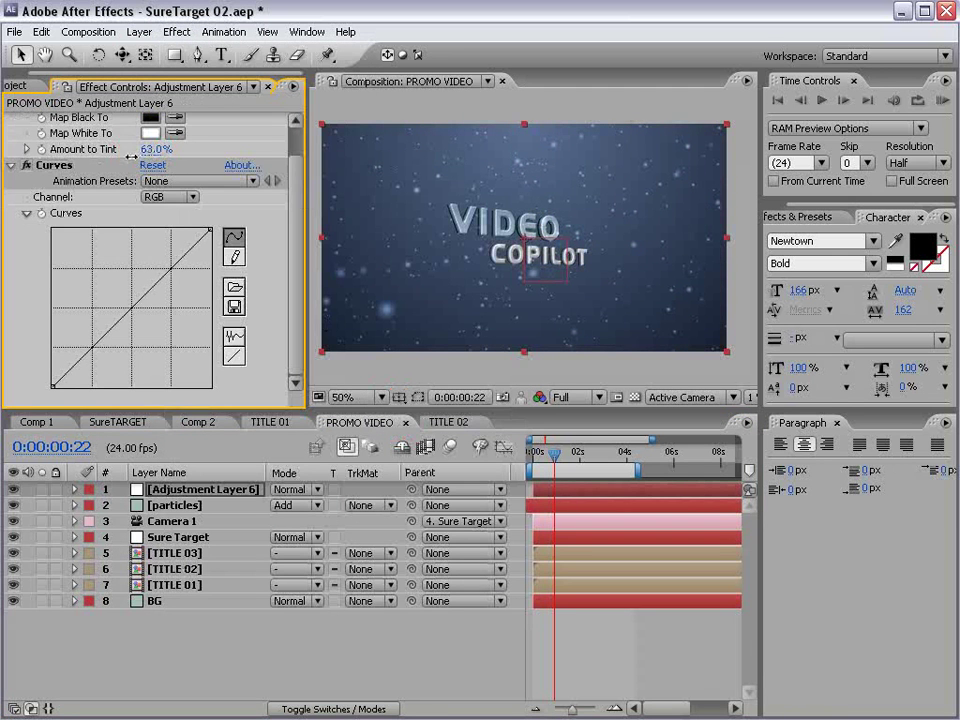
left_click_drag(120, 318, 118, 358)
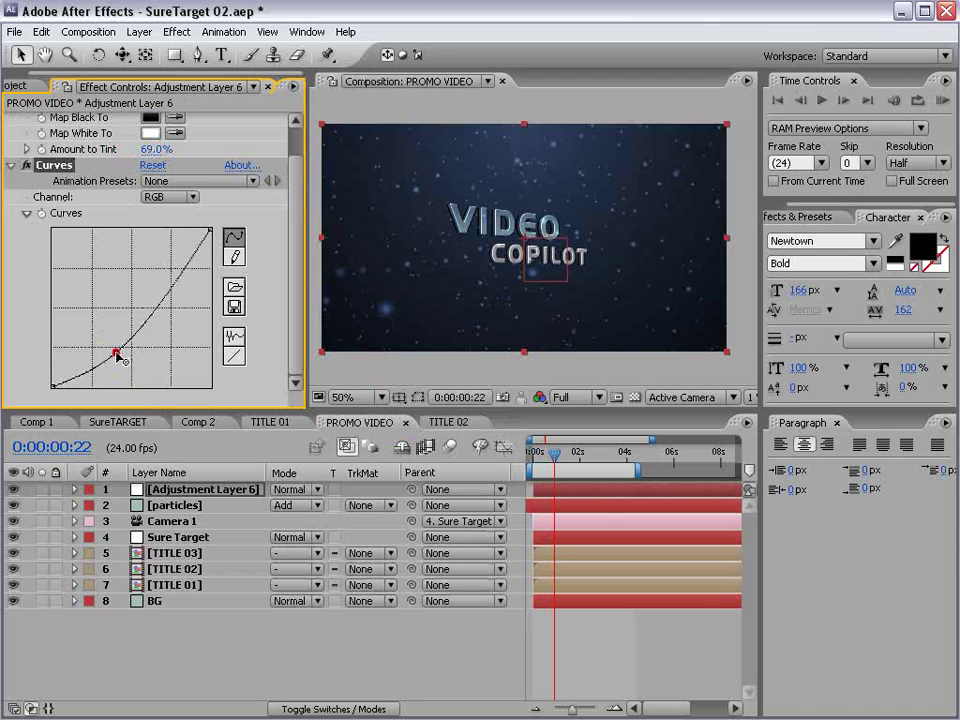
left_click_drag(180, 281, 174, 267)
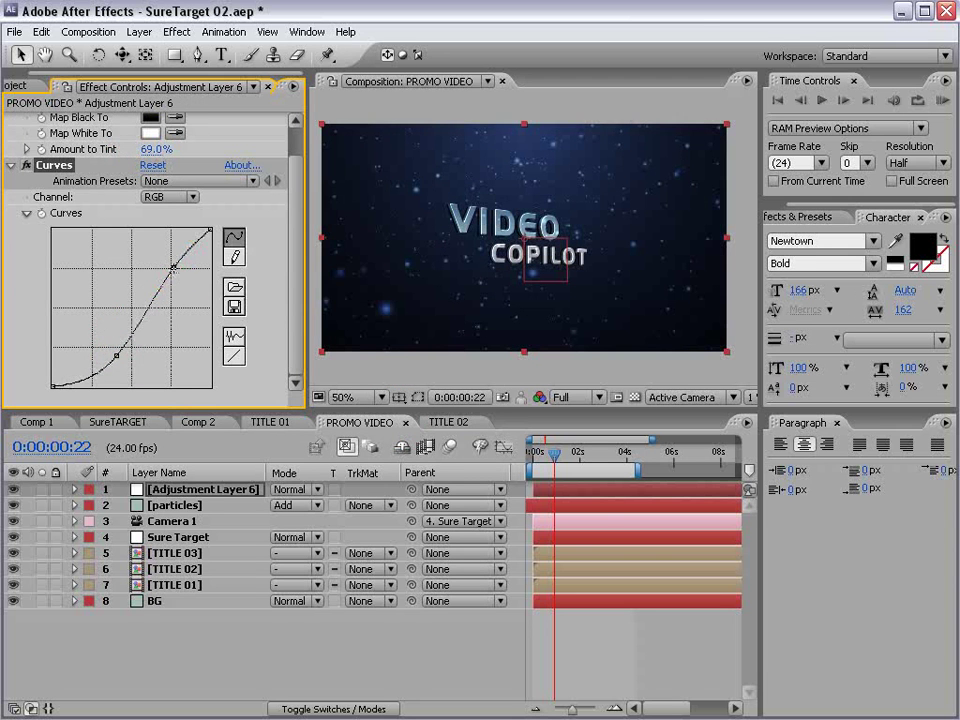
left_click_drag(120, 355, 92, 374)
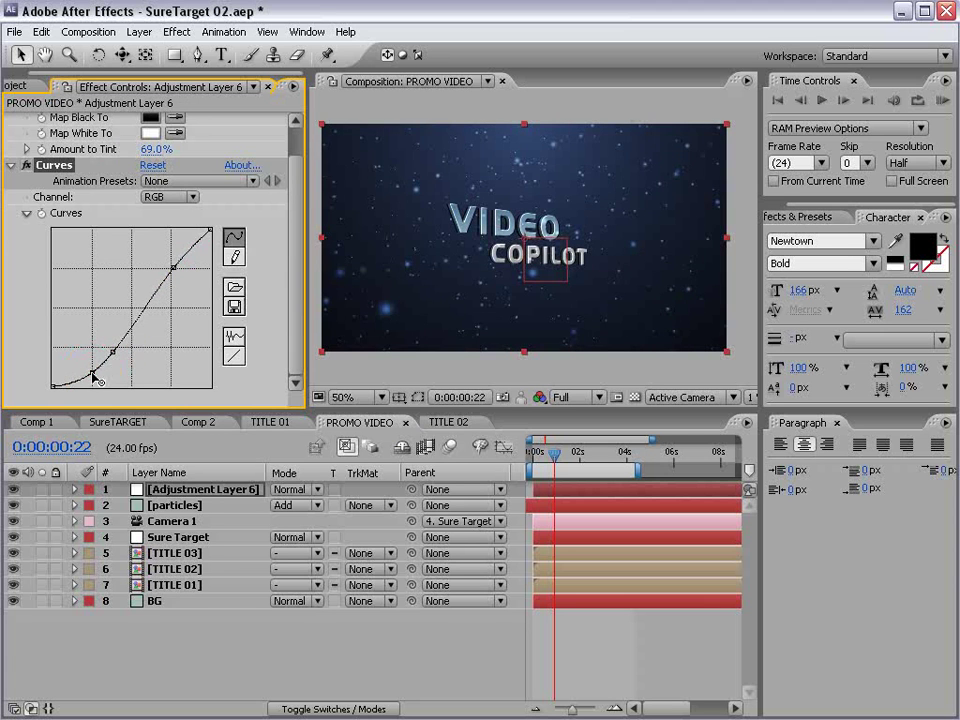
Step: Adjust the Green curve and pull the Red curve's midpoint below the diagonal to grade the shot dark teal
left_click(178, 200)
left_click(172, 236)
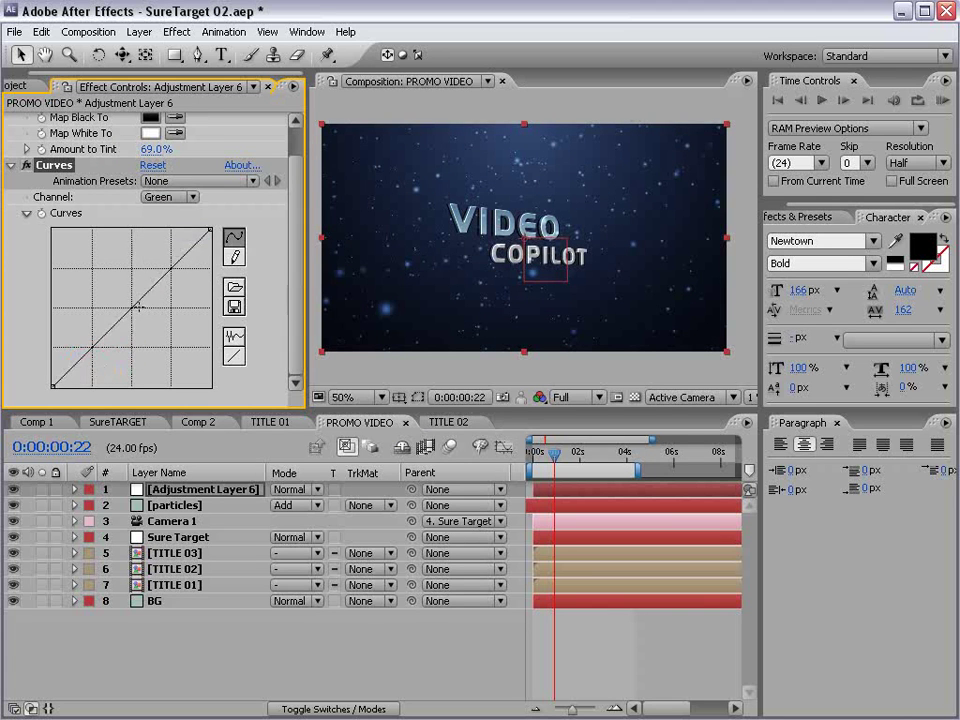
left_click_drag(132, 305, 154, 321)
left_click(172, 197)
left_click(172, 181)
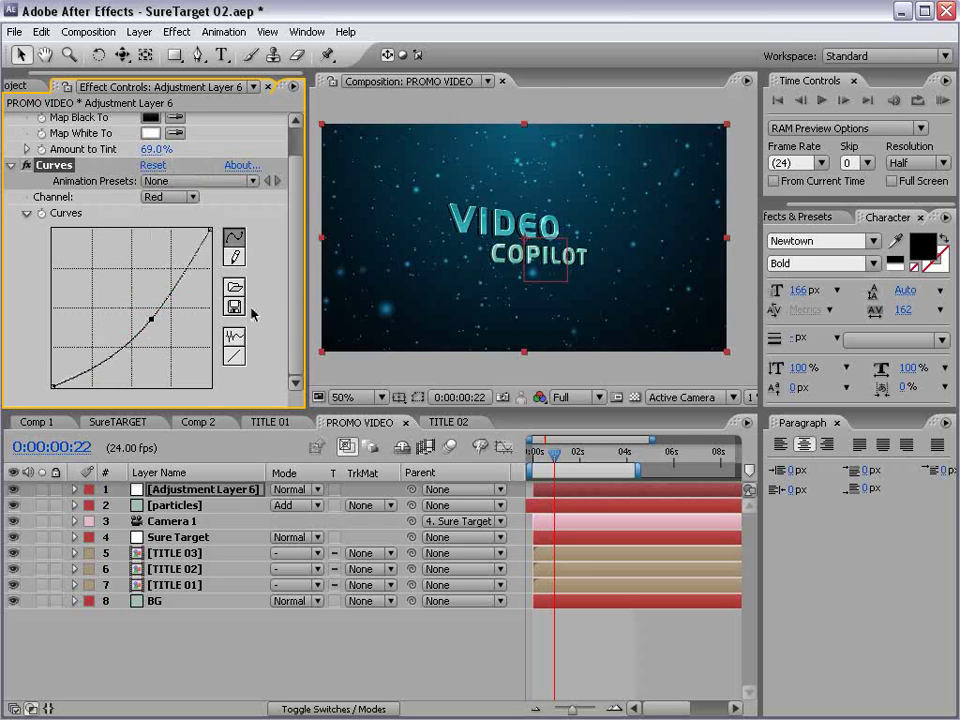
scroll(473, 321, "up", 1)
key("grave")
key("grave")
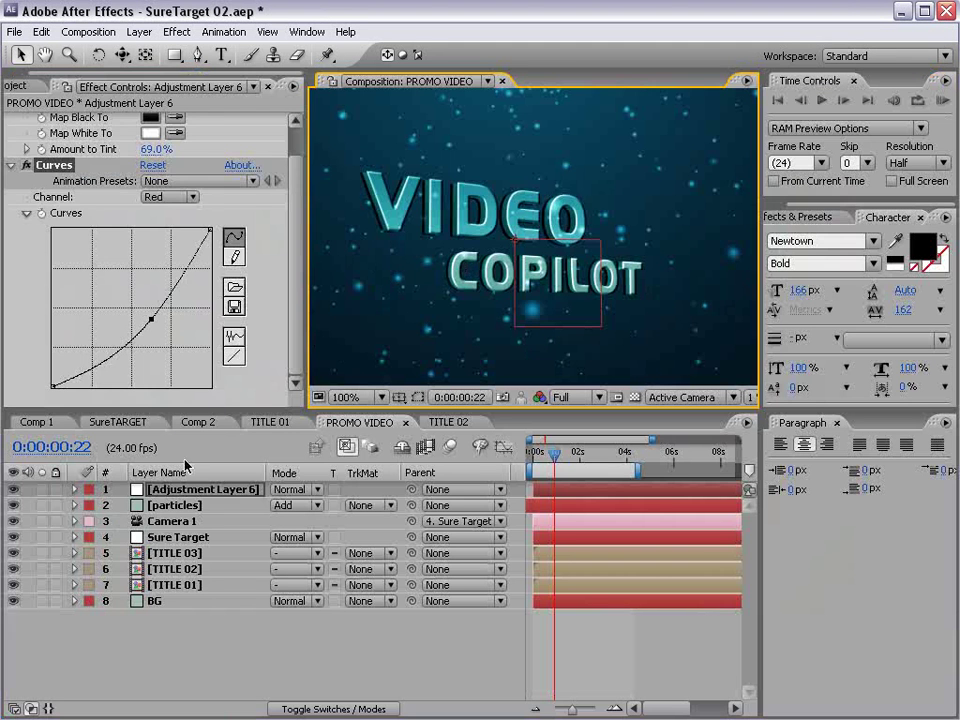
Step: Set the Birth Size and Death Size of the particles layer to 0.1
left_click(176, 506)
scroll(140, 371, "down", 1)
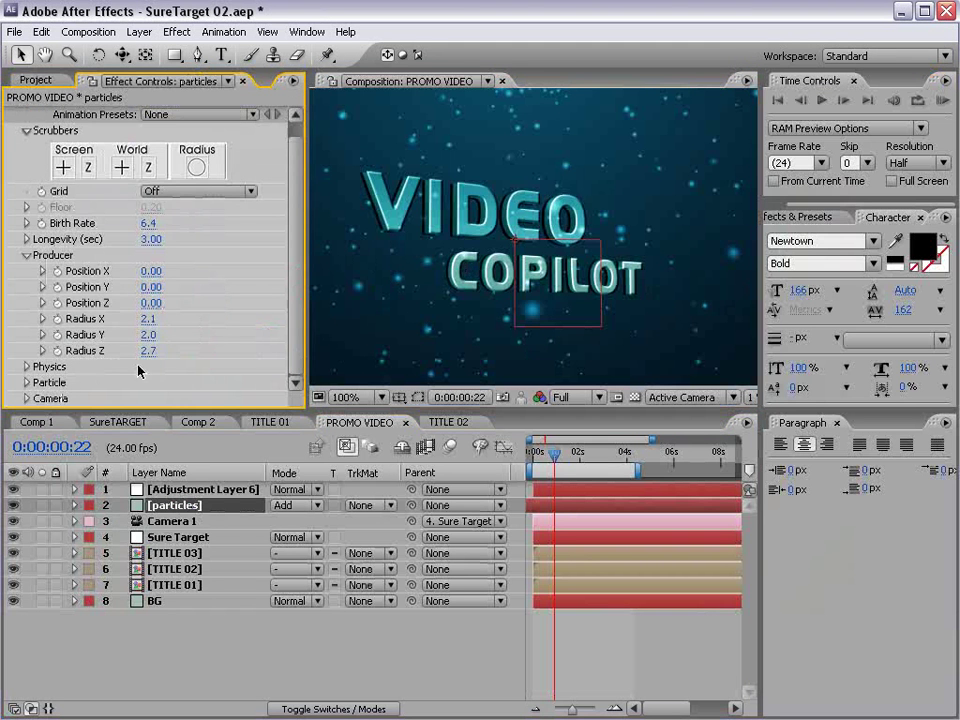
left_click(35, 383)
scroll(193, 317, "down", 1)
left_click(157, 255)
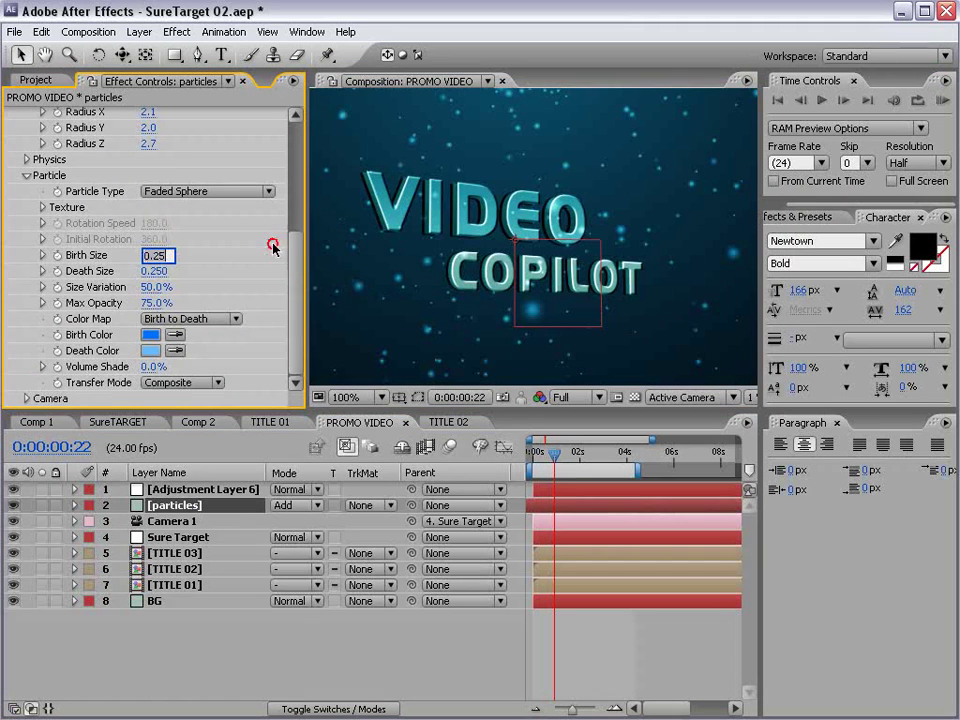
type("0.1")
key("Tab")
type("0.1")
key("Return")
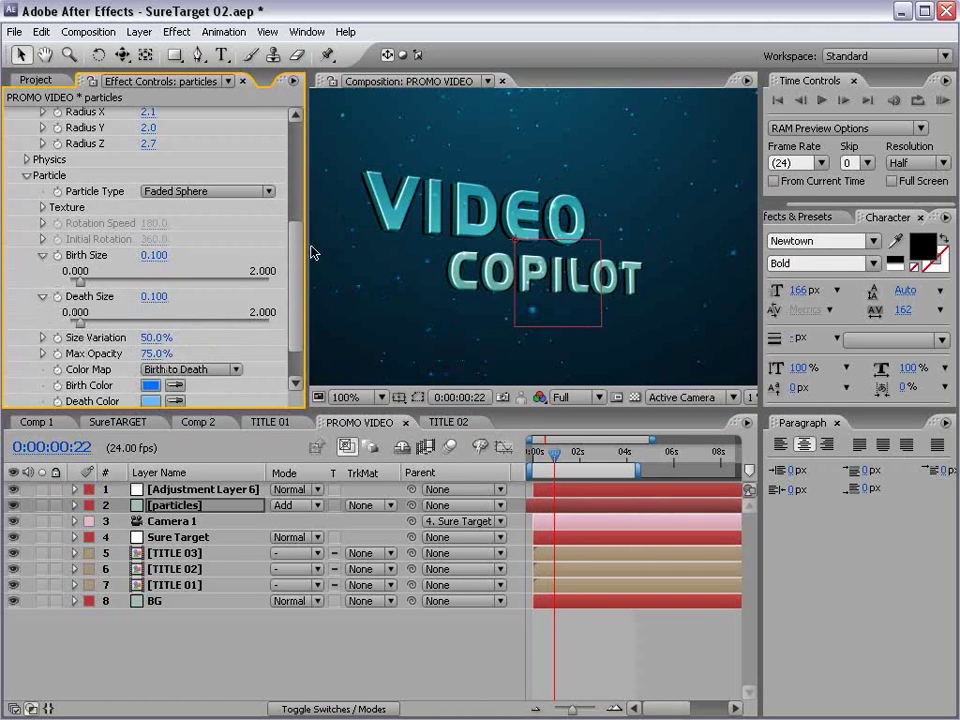
Step: Set the particles' Death Size to 0.15, check the enlarged composition view, and save the project
left_click(155, 297)
type(".15")
key("Return")
key("grave")
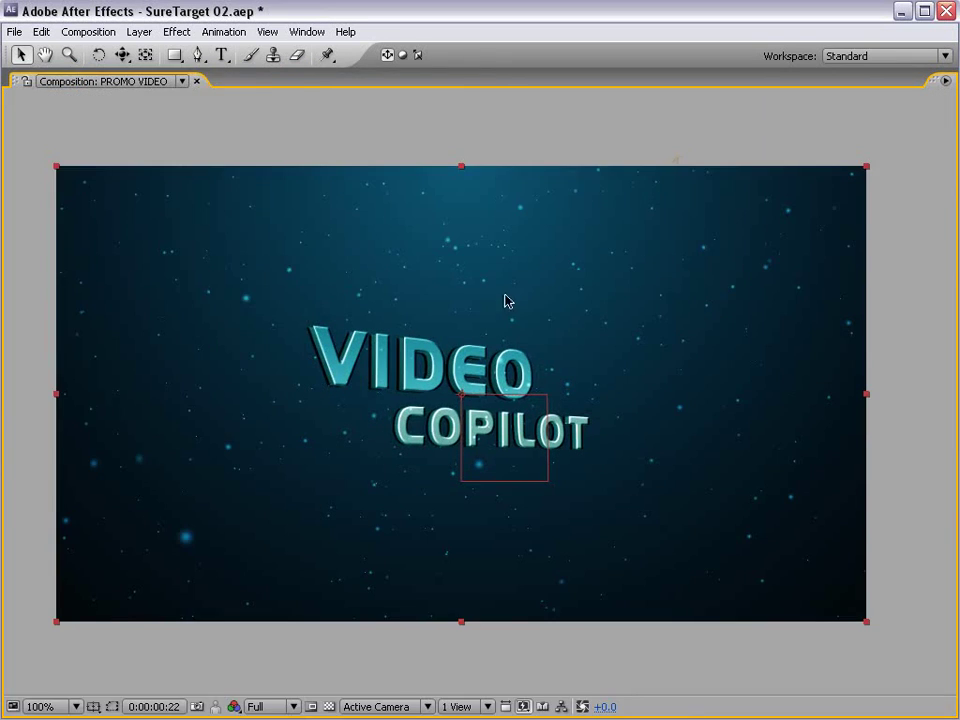
key("grave")
scroll(499, 262, "down", 1)
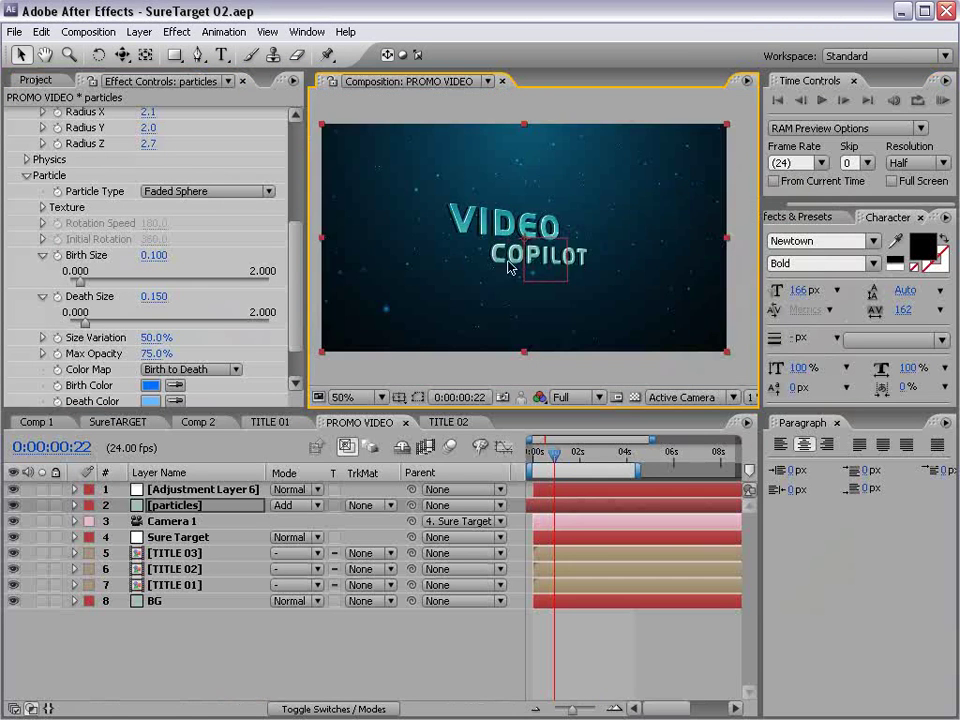
scroll(499, 262, "up", 1)
Step: Rename the tinted adjustment layer as Dark
left_click(186, 490)
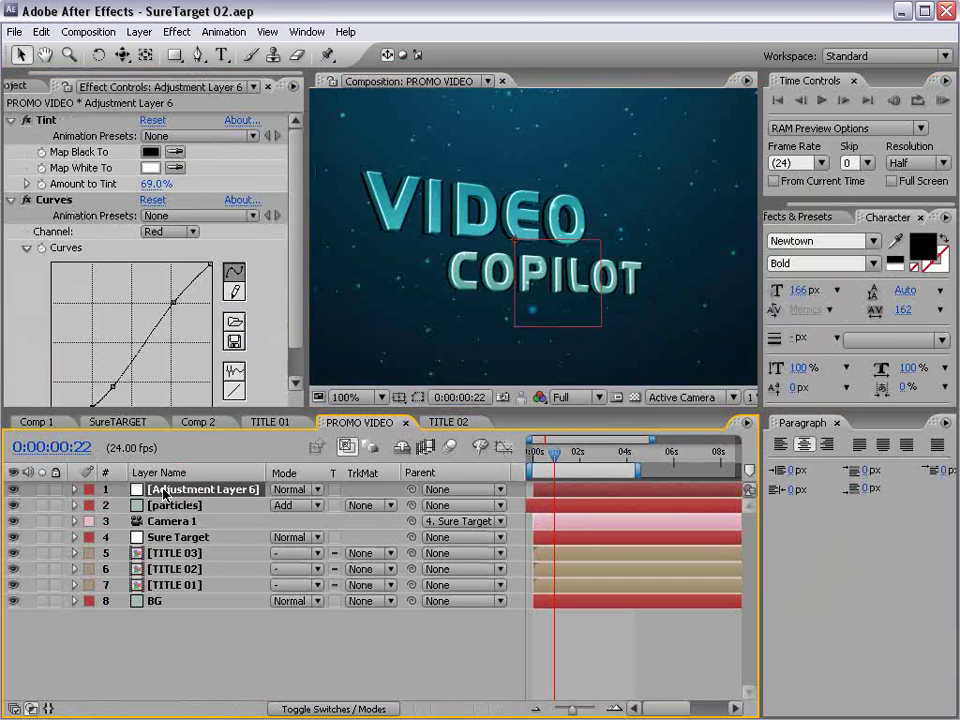
type("Dark")
key("Return")
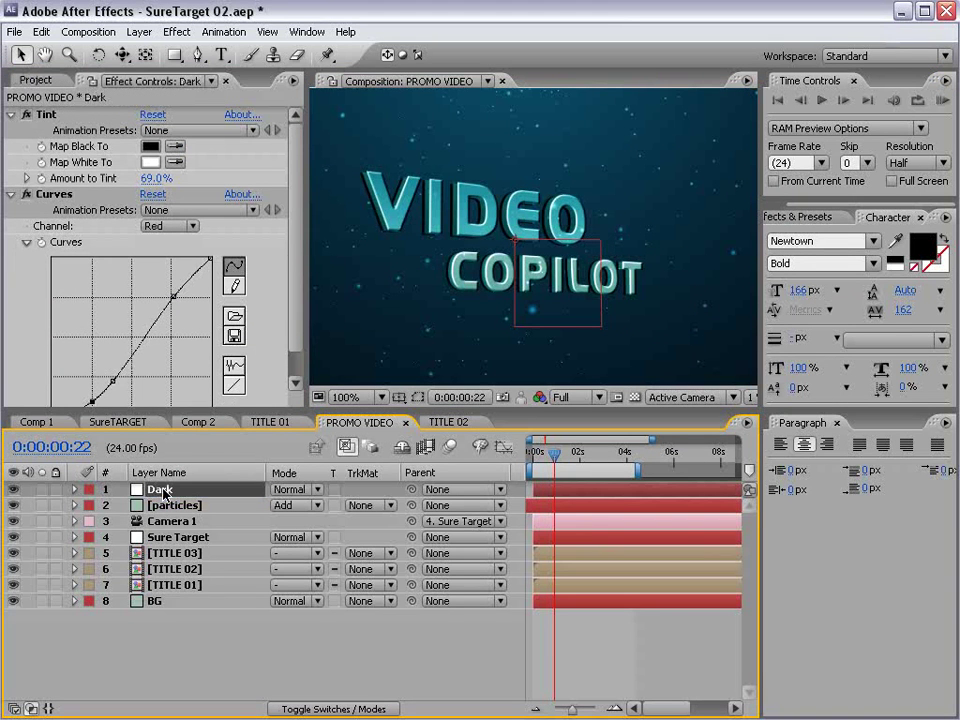
Step: Reveal Sure Target's keyframes and animate the Dark layer's opacity from 100% to 0% by 0:00:01:16, during the move to the second title
key("t")
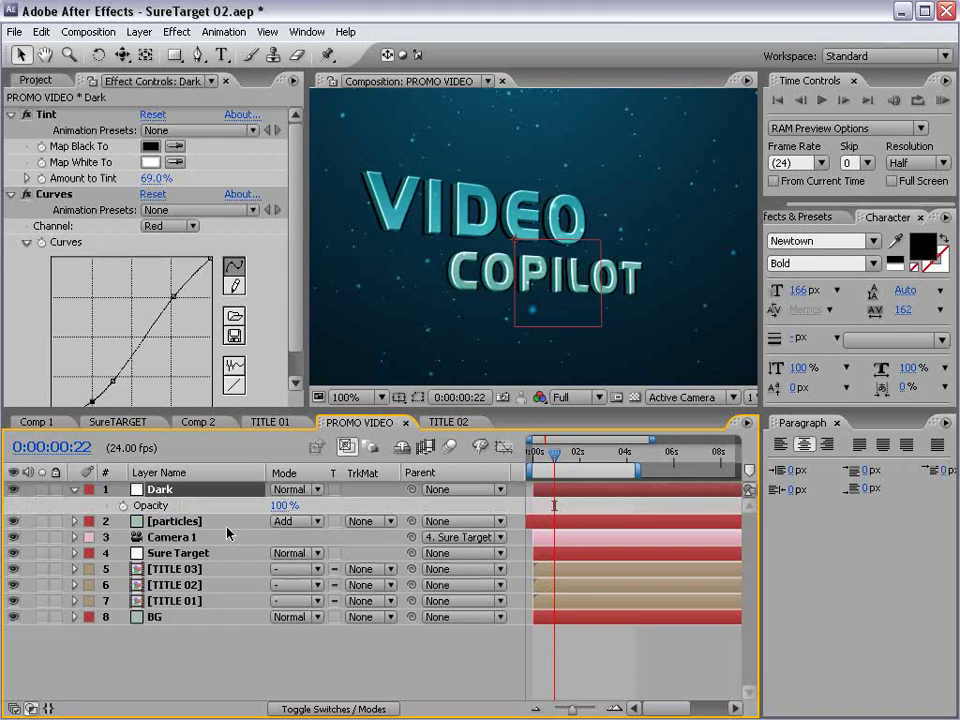
left_click(176, 555)
key("u")
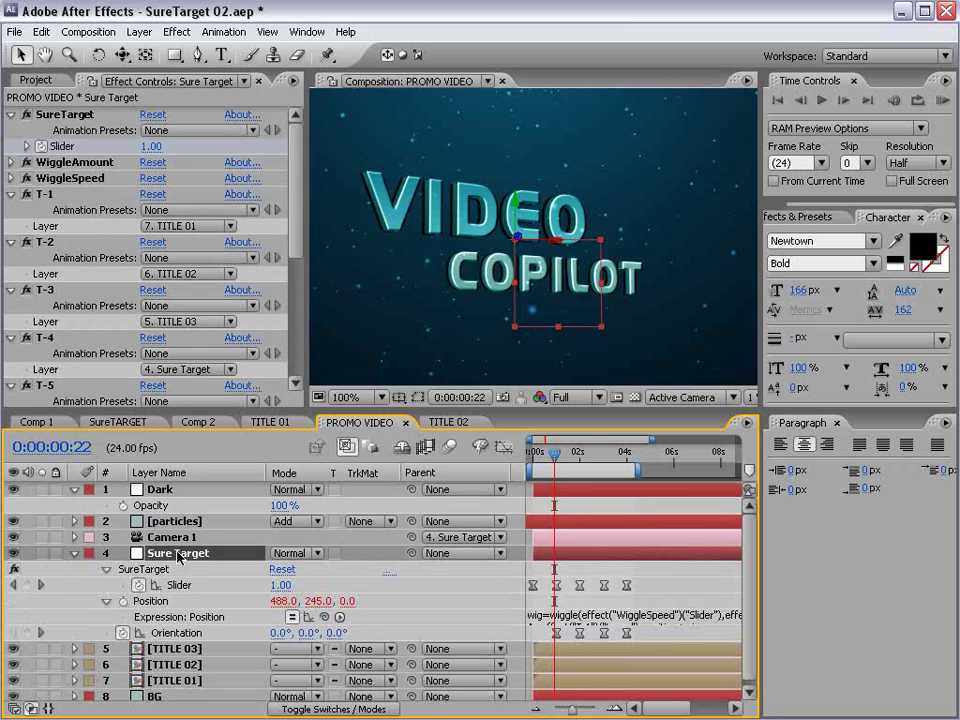
key("equal")
left_click_drag(551, 456, 590, 456)
left_click(123, 507)
left_click(284, 505)
type("13")
key("Return")
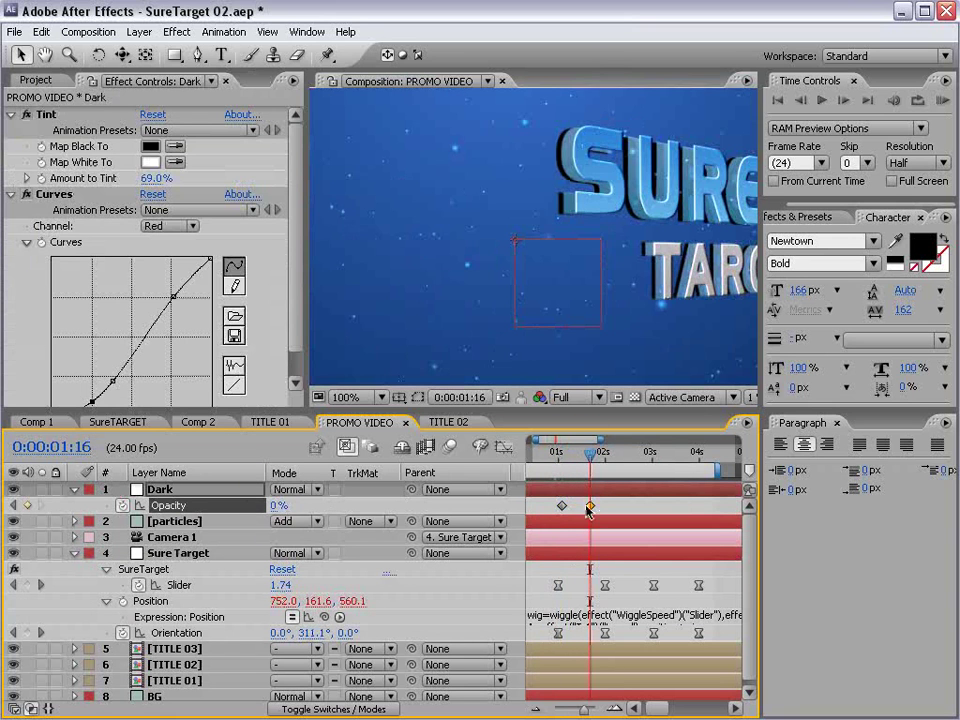
Step: Trim the Dark layer's end to 0:00:02:05 and save the project
key("minus")
key("minus")
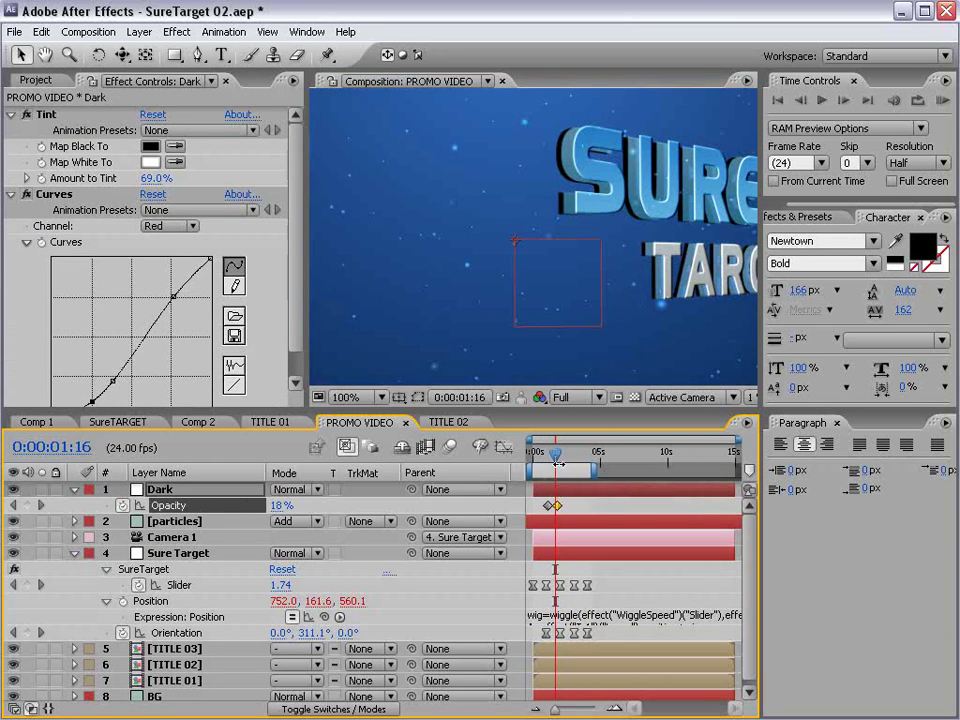
mouse_move(553, 452)
left_mouse_down()
mouse_move(538, 452)
mouse_move(563, 453)
left_mouse_up()
scroll(505, 222, "down", 2)
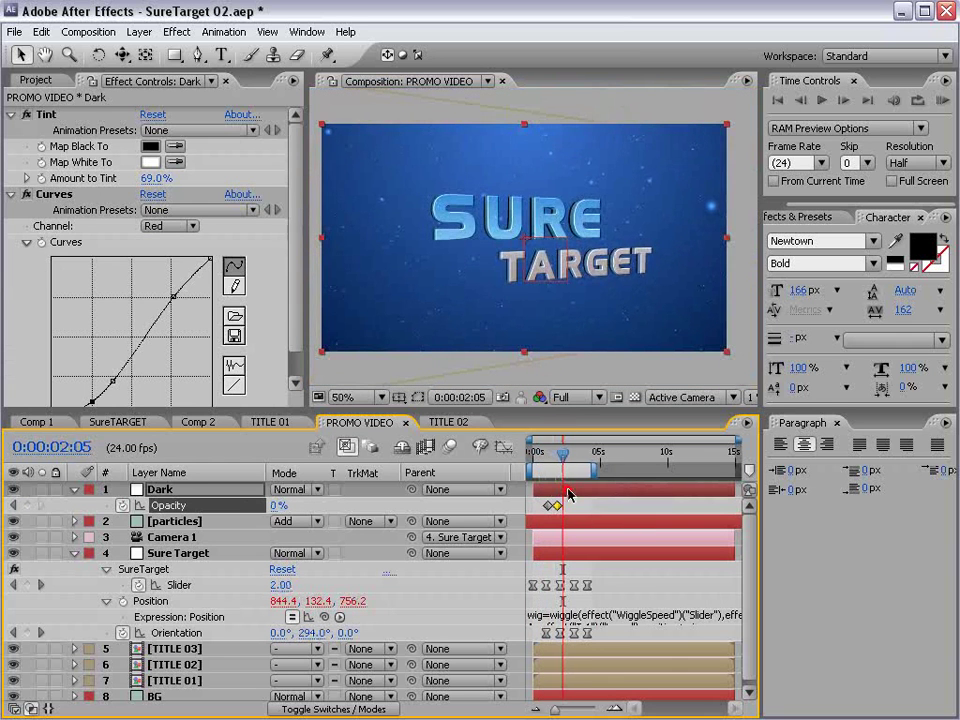
left_click(565, 489)
key("alt+bracketright")
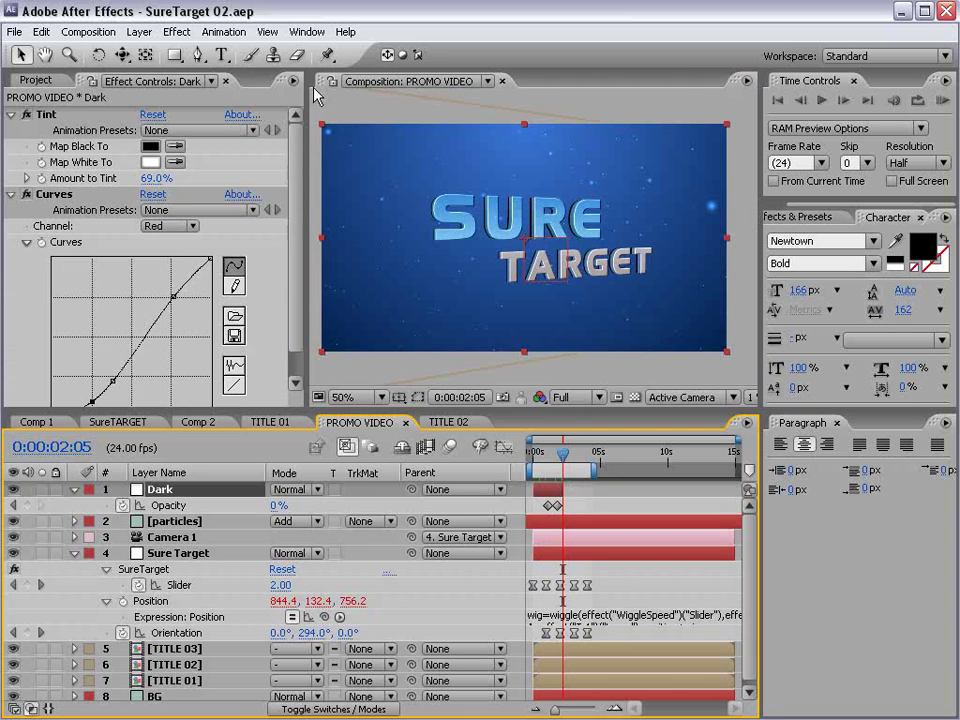
Step: Create another adjustment layer above Dark and apply the Tint effect to it at 0:00:02:12
left_click(139, 32)
mouse_move(141, 50)
left_click(430, 157)
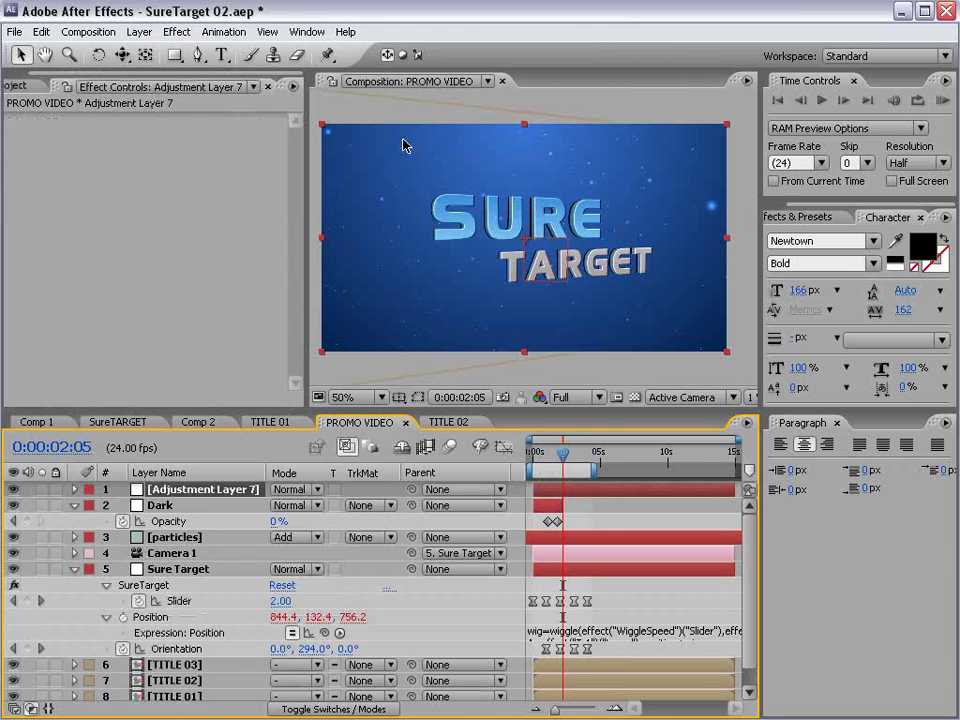
left_click(575, 458)
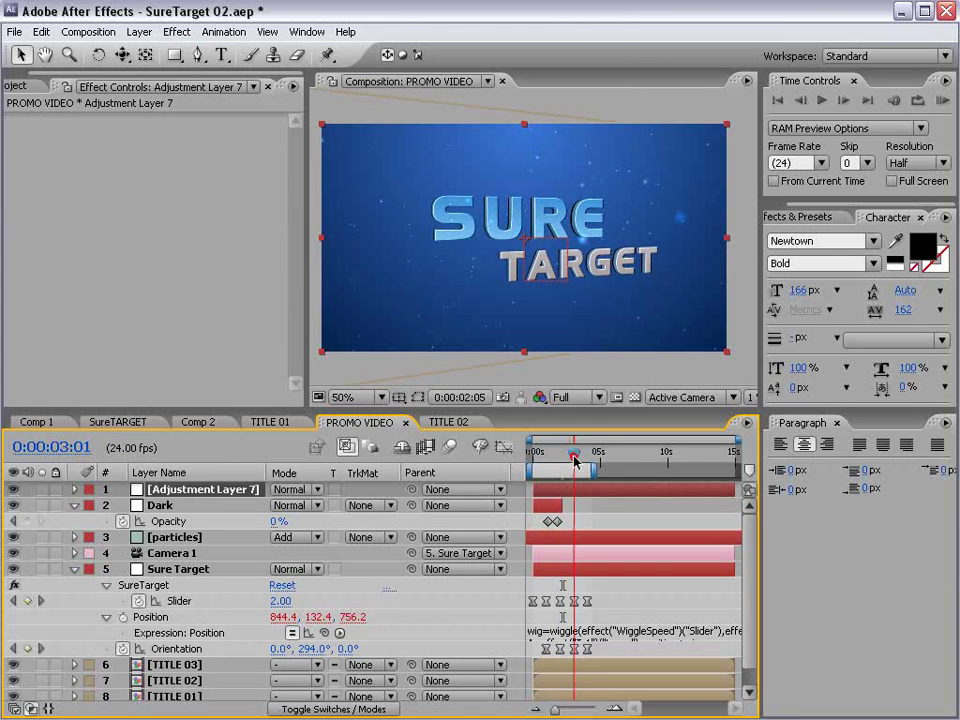
left_click_drag(575, 458, 565, 458)
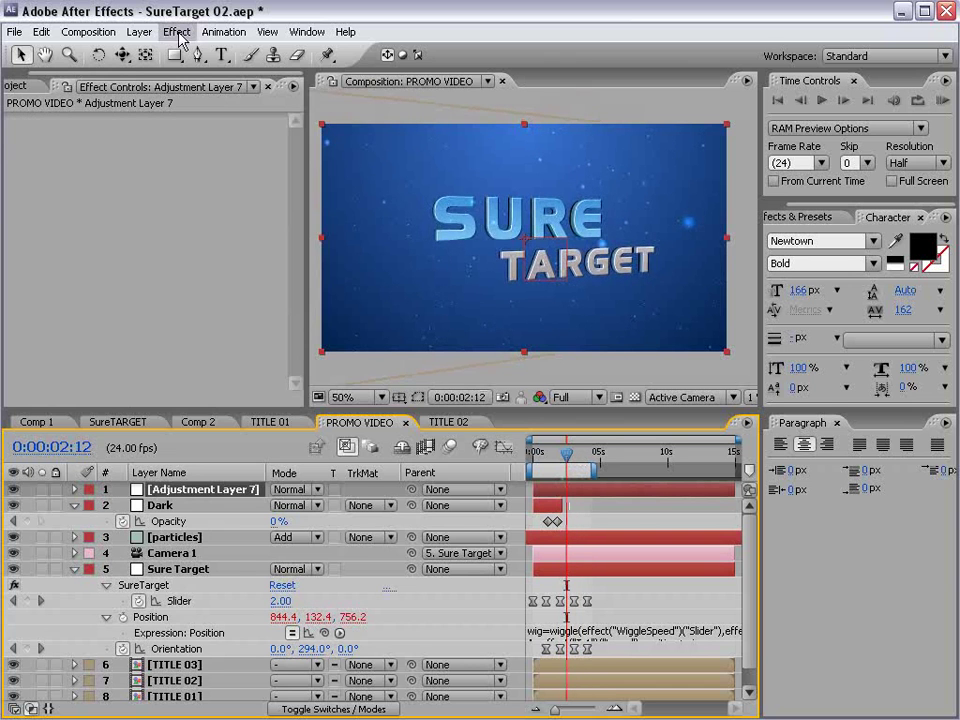
left_click(177, 32)
mouse_move(321, 186)
left_click(416, 662)
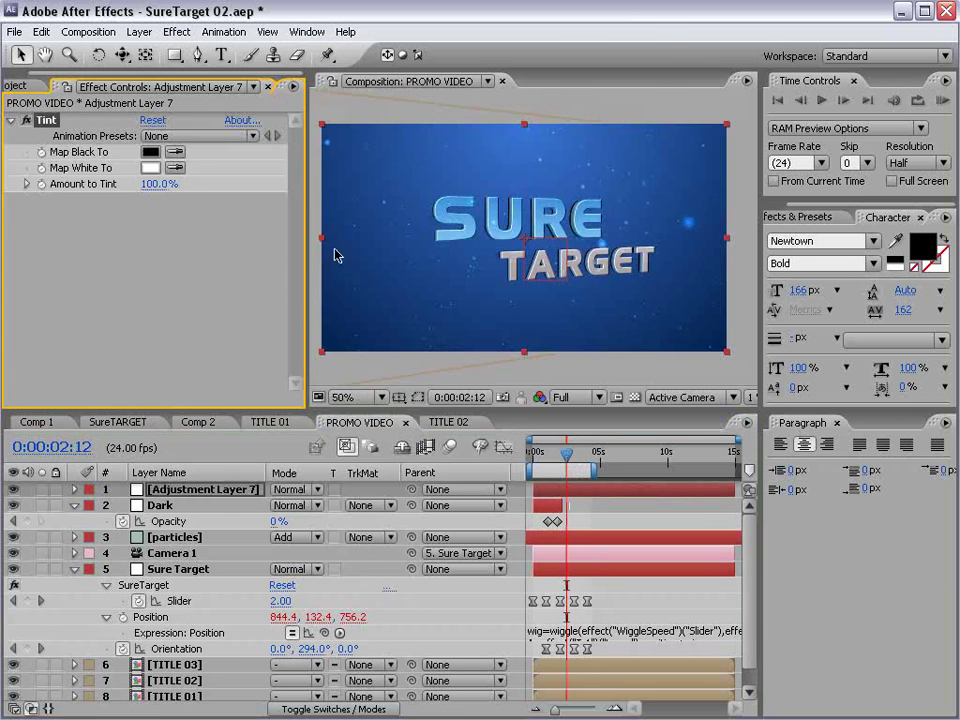
Step: Add Curves to the second adjustment layer and set its Amount to Tint to 69%
left_click(177, 32)
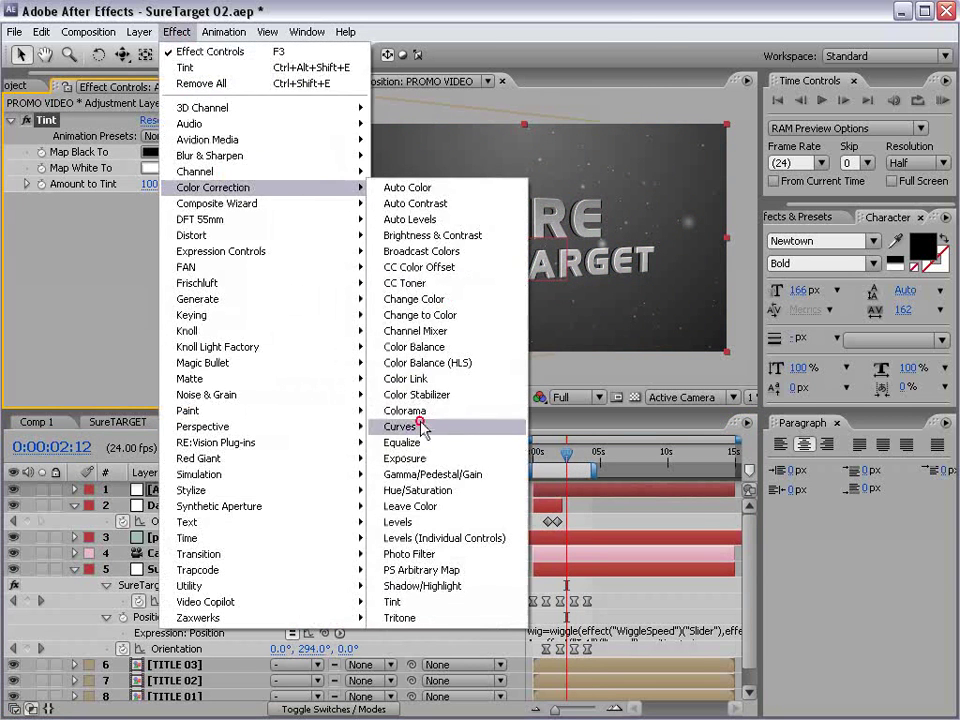
left_click(402, 427)
scroll(300, 214, "up", 2)
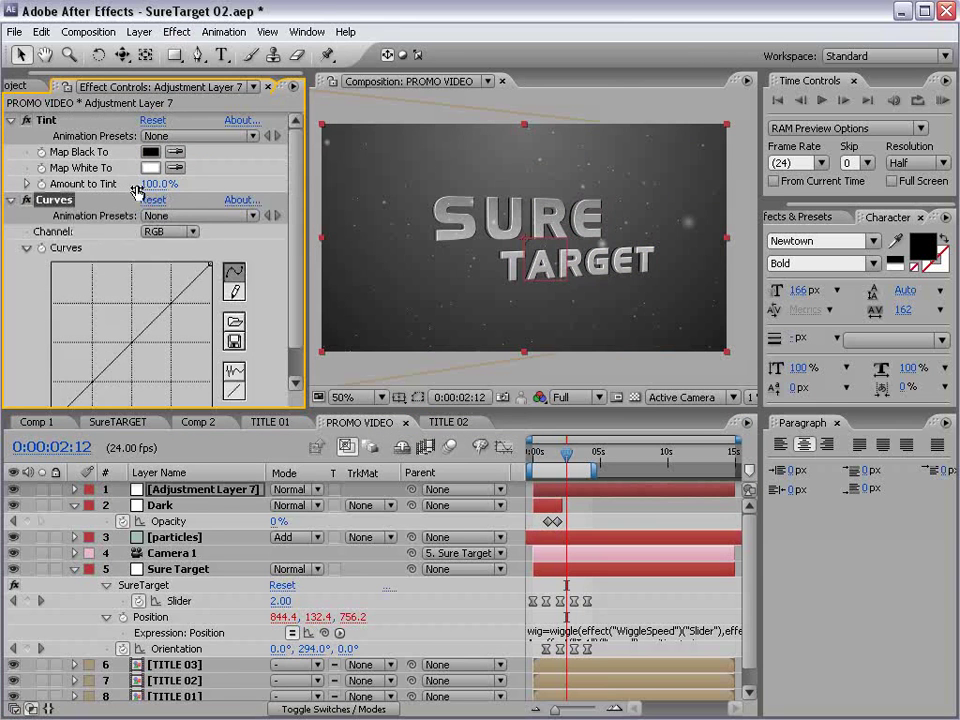
left_click_drag(165, 183, 4, 190)
left_click_drag(90, 184, 108, 197)
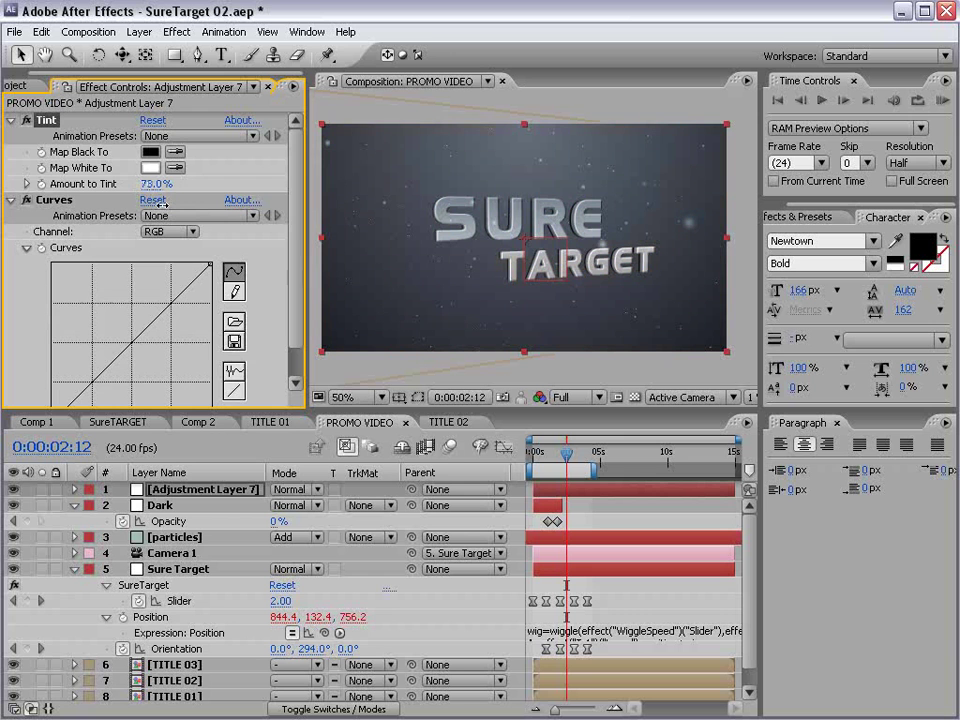
left_click(294, 294)
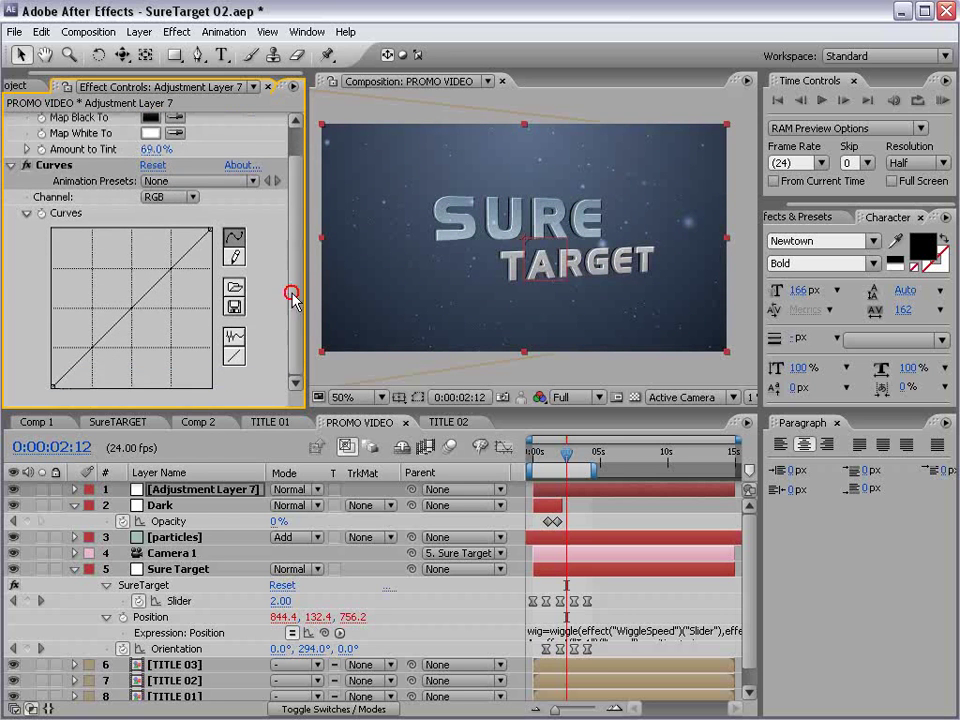
Step: Raise the Red curve strongly and pull the Blue curve down to grade the shot orange
left_click(170, 197)
left_click(170, 217)
left_click_drag(125, 313, 95, 266)
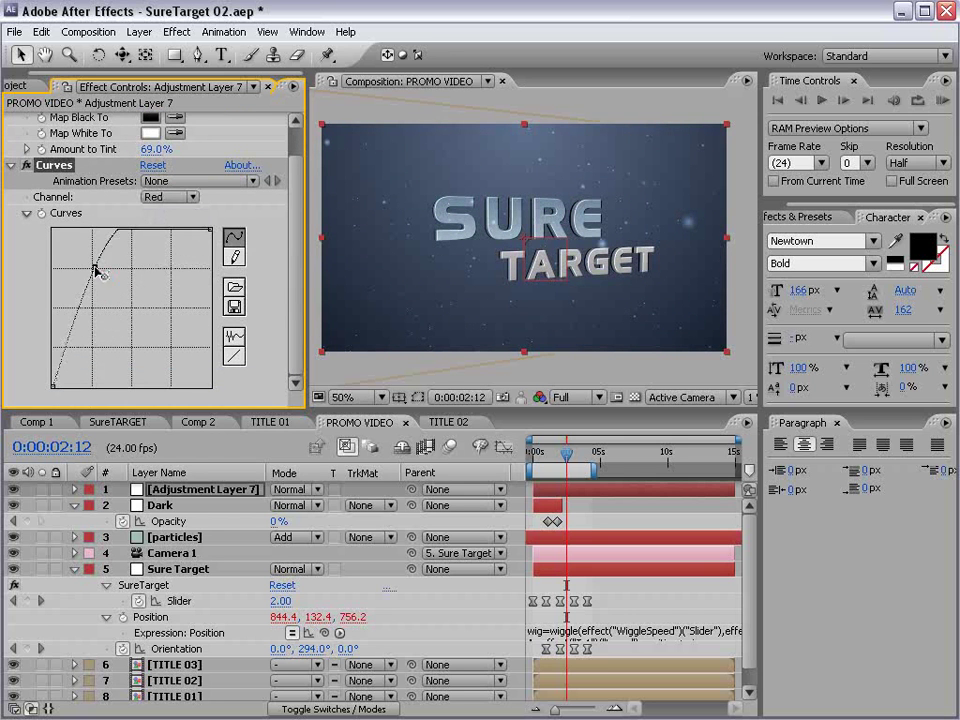
left_click(172, 197)
left_click(178, 228)
left_click_drag(135, 303, 164, 328)
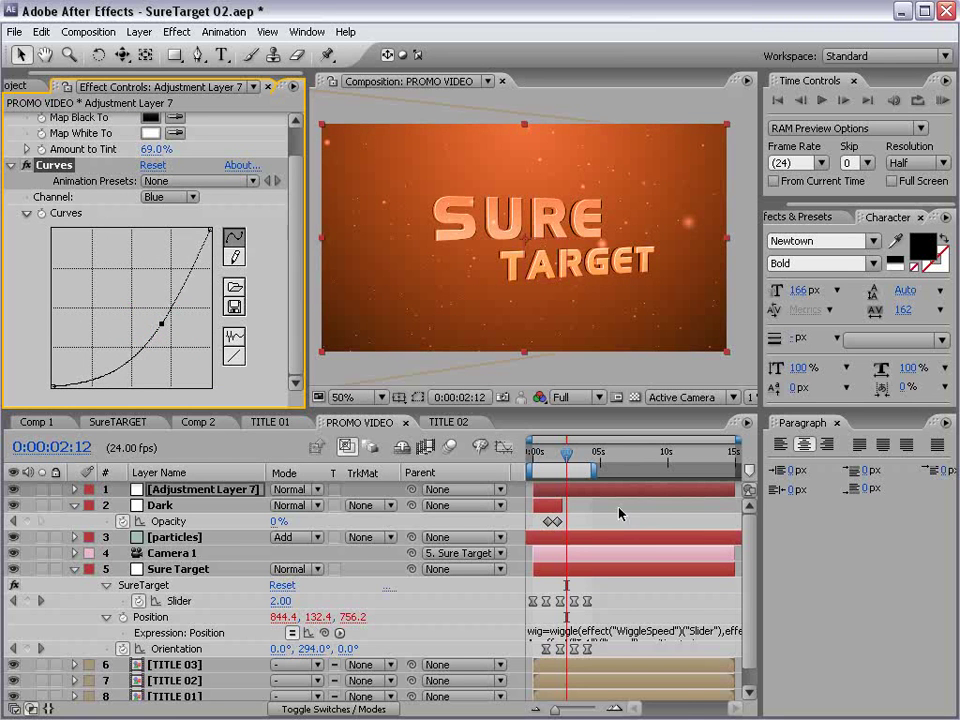
Step: Move the orange adjustment layer in time so that it starts at 0:00:03:02
key("equal")
key("equal")
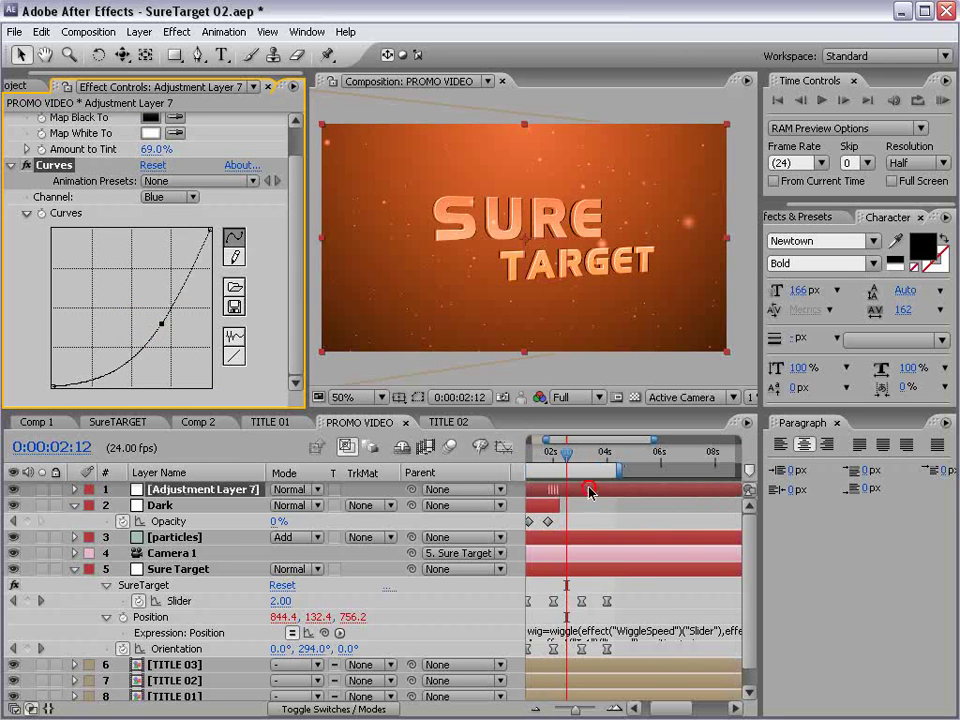
left_click_drag(590, 491, 592, 491)
mouse_move(567, 452)
left_mouse_down()
mouse_move(590, 453)
mouse_move(582, 453)
left_mouse_up()
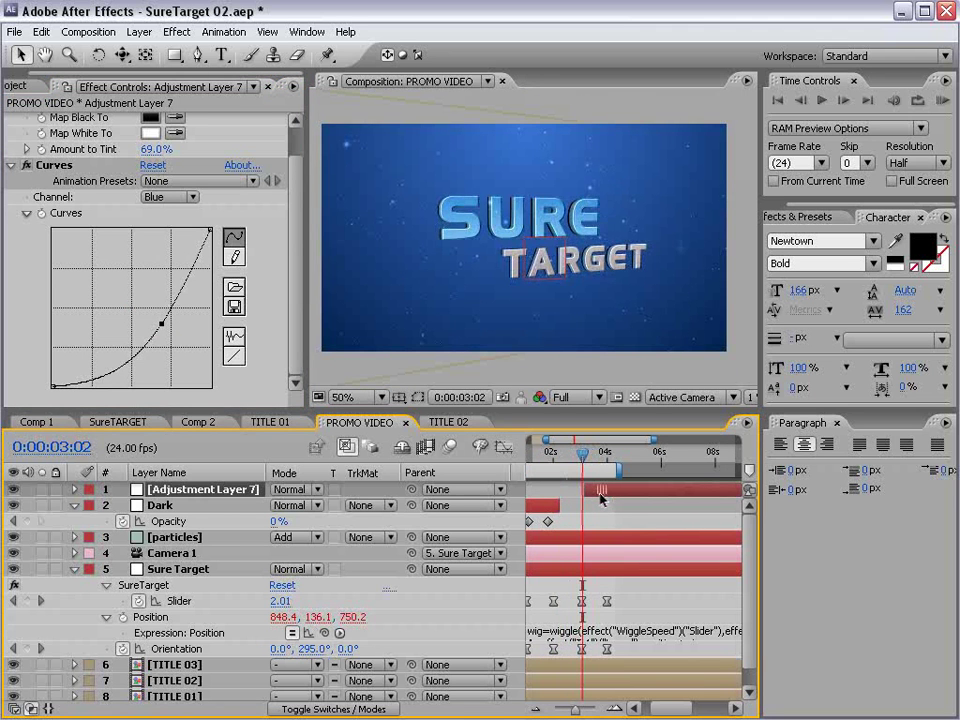
left_click_drag(601, 499, 600, 491)
Step: Keyframe the orange adjustment layer's Opacity from 0% at 0:00:03:02 to 100% at about 0:00:04:00
key("t")
left_click(123, 506)
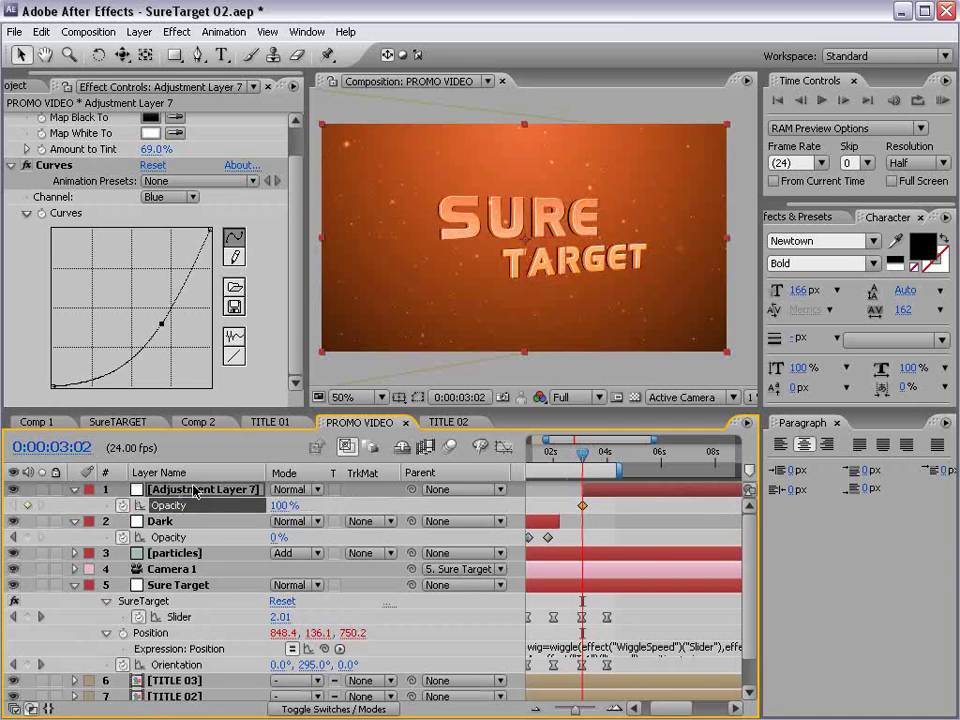
left_click_drag(584, 506, 606, 506)
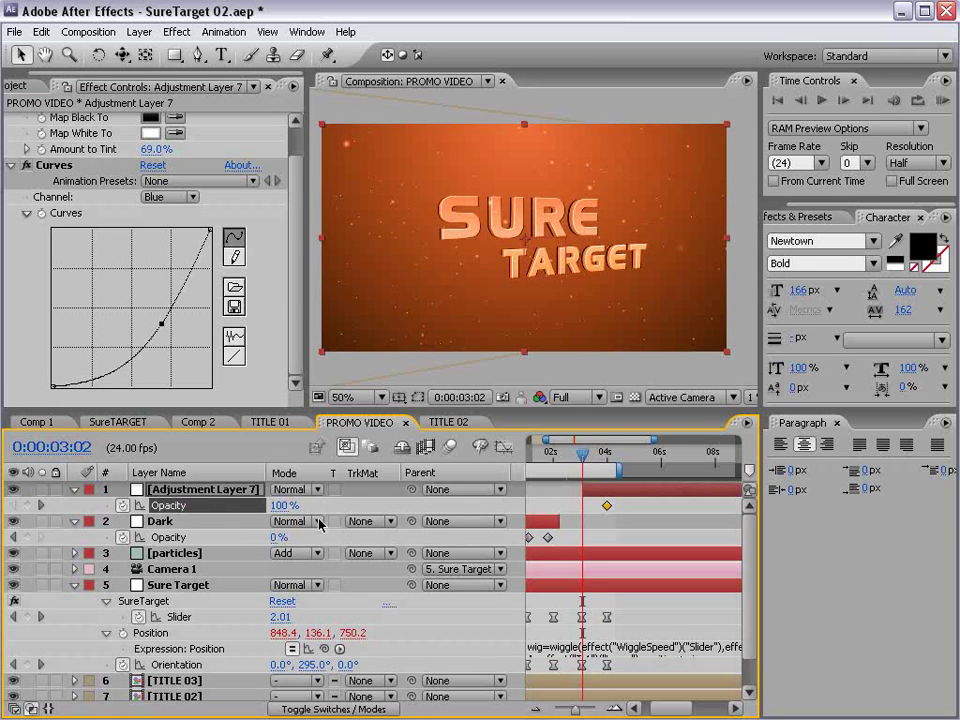
left_click_drag(282, 512, 180, 512)
key("=")
key("=")
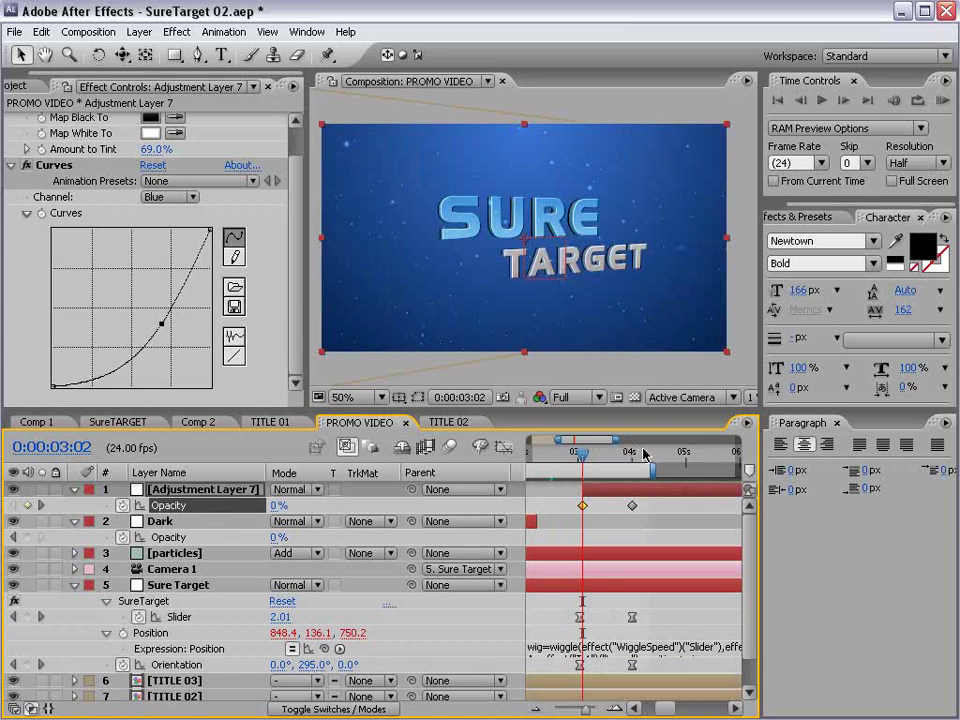
Step: At 0:00:04:04, pull the middle of the orange adjustment layer's RGB curve down slightly to darken the grade
left_click_drag(582, 452, 698, 508)
left_click(698, 508)
left_click(178, 197)
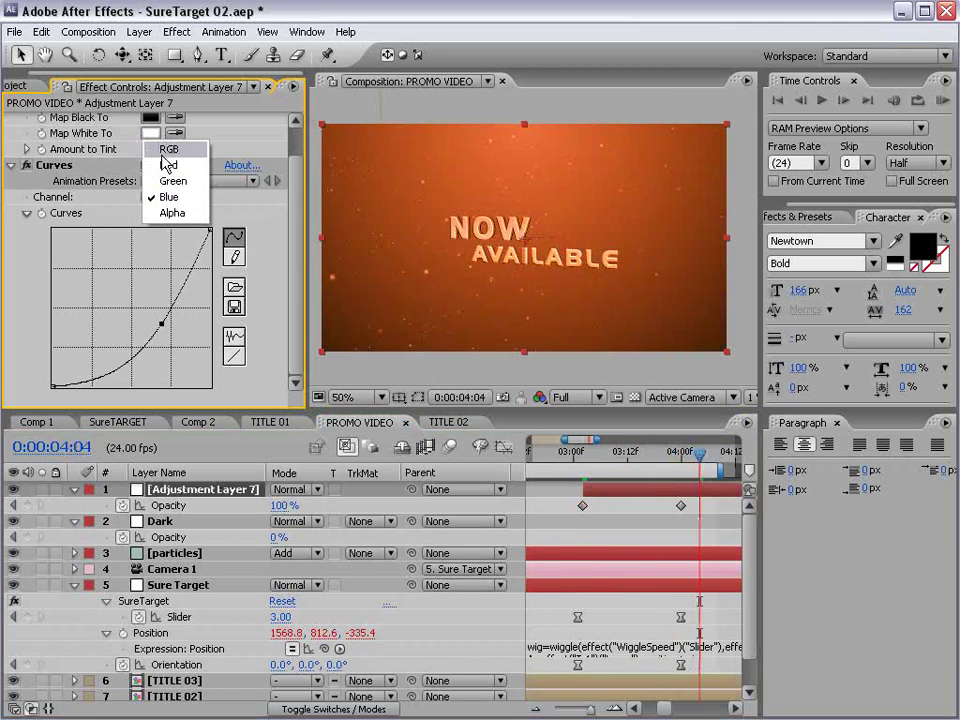
left_click(168, 152)
left_click_drag(140, 300, 145, 322)
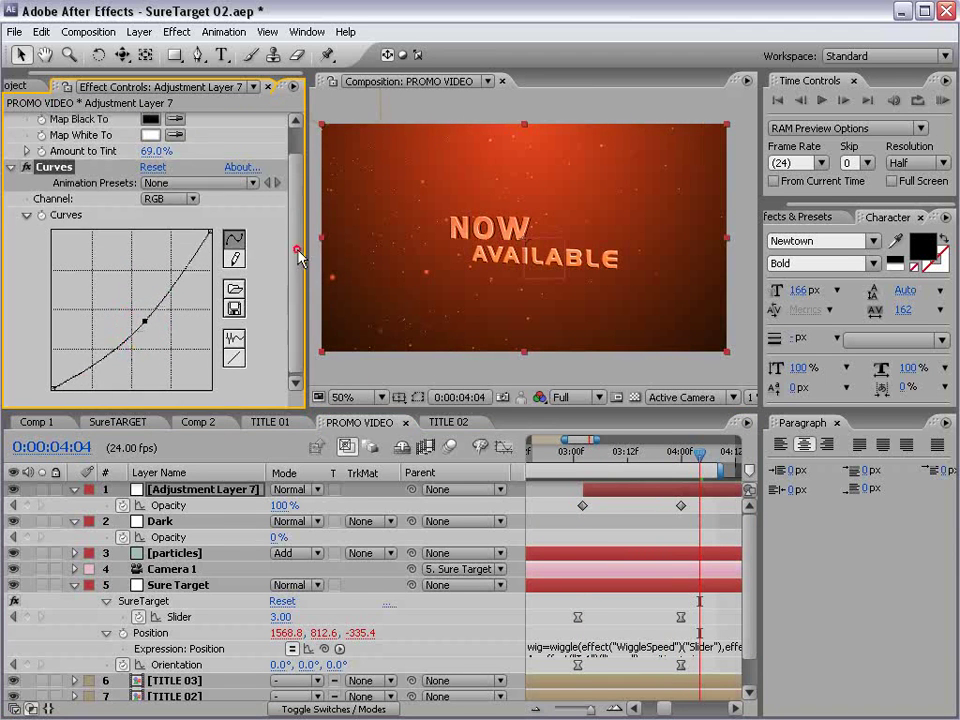
Step: Duplicate the adjustment layer's Tint effect, place the copy below Curves and set its Amount to Tint to 16%
scroll(28, 208, "up", 2)
left_click(8, 199)
left_click(45, 119)
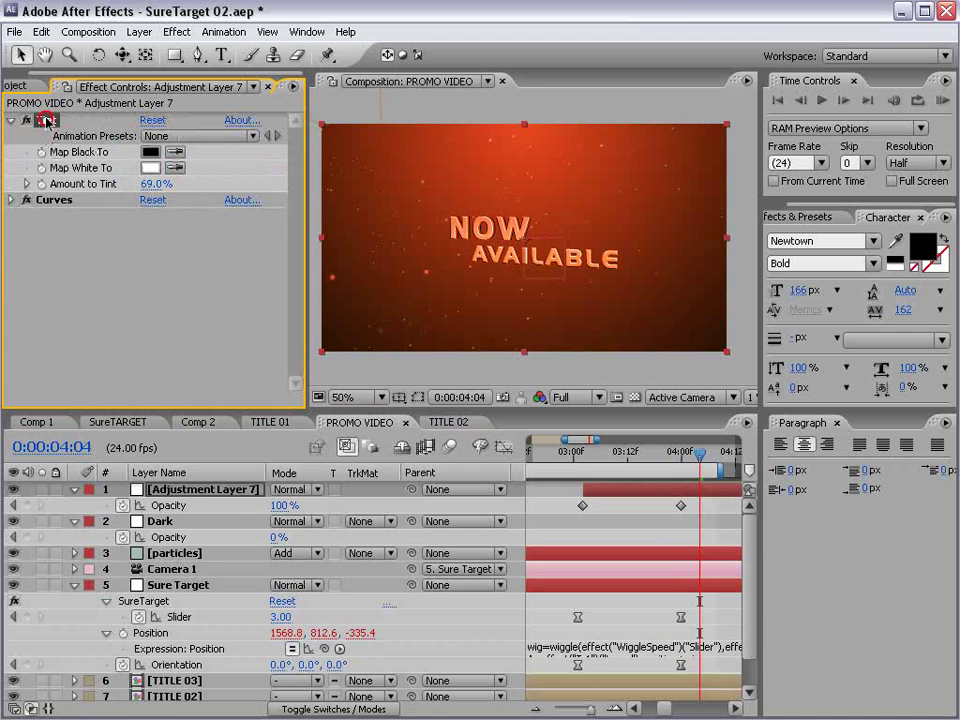
key("ctrl+d")
left_click_drag(48, 205, 4, 297)
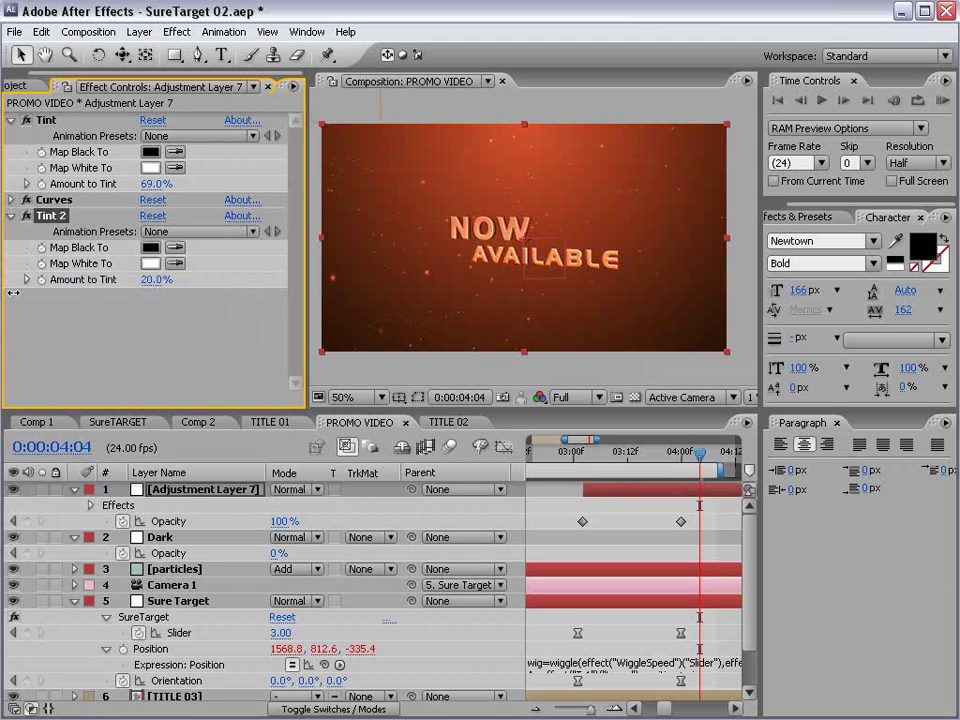
left_click(647, 503)
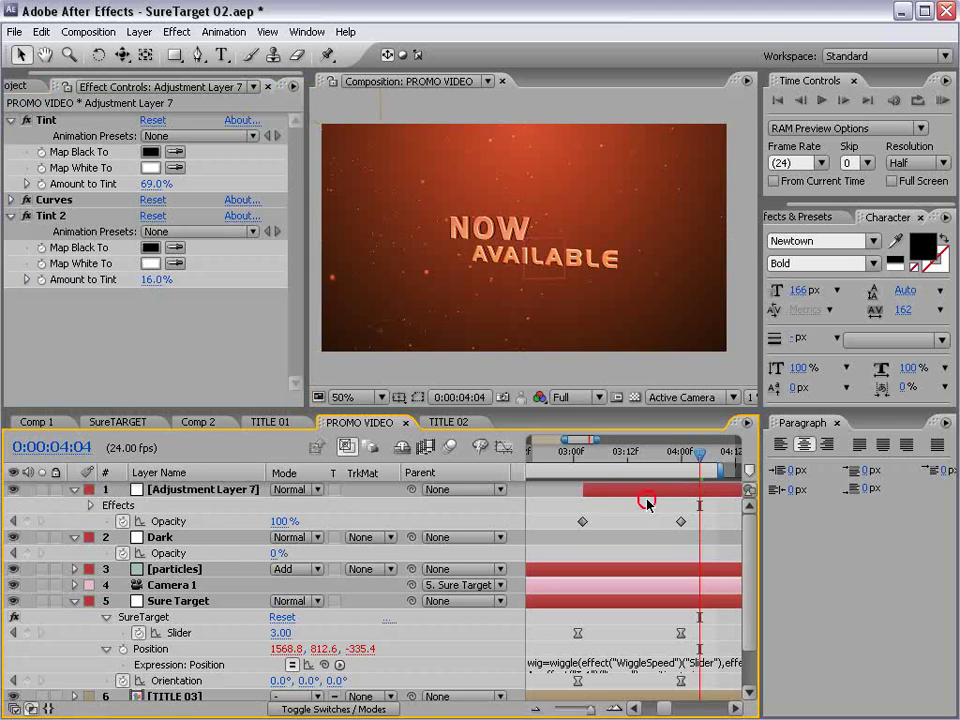
Step: Collapse all PROMO VIDEO layers and turn on motion blur for the orange solids, Adjustment Layer 7, Dark and Sure Target
key("minus")
key("minus")
mouse_move(657, 458)
left_mouse_down()
mouse_move(682, 460)
mouse_move(549, 459)
mouse_move(669, 475)
left_mouse_up()
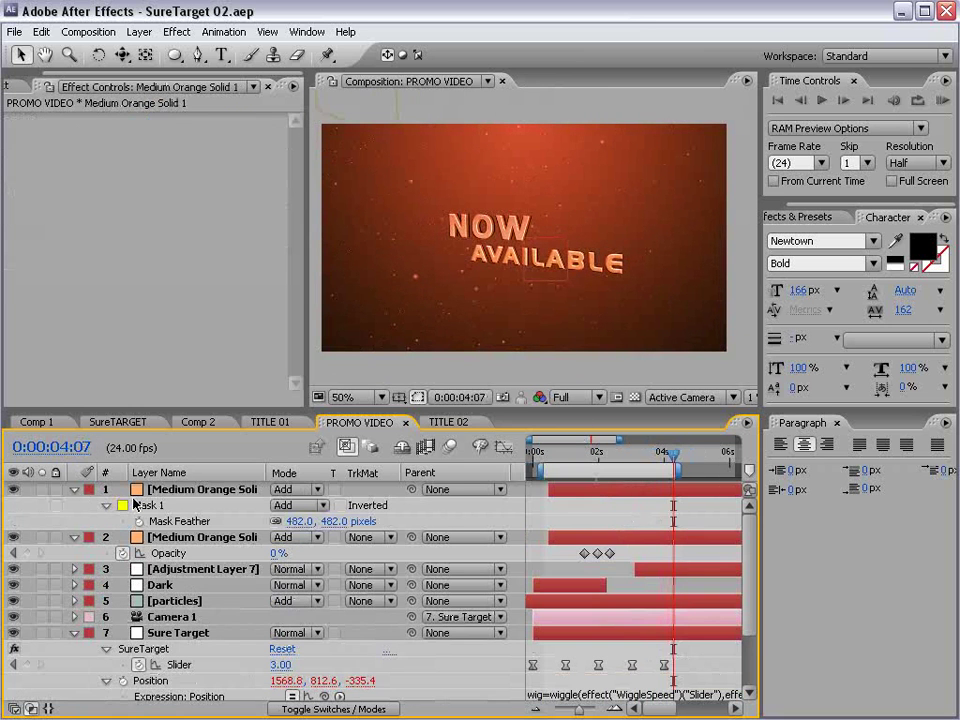
key("ctrl+a")
key("ctrl+grave")
left_click(651, 540)
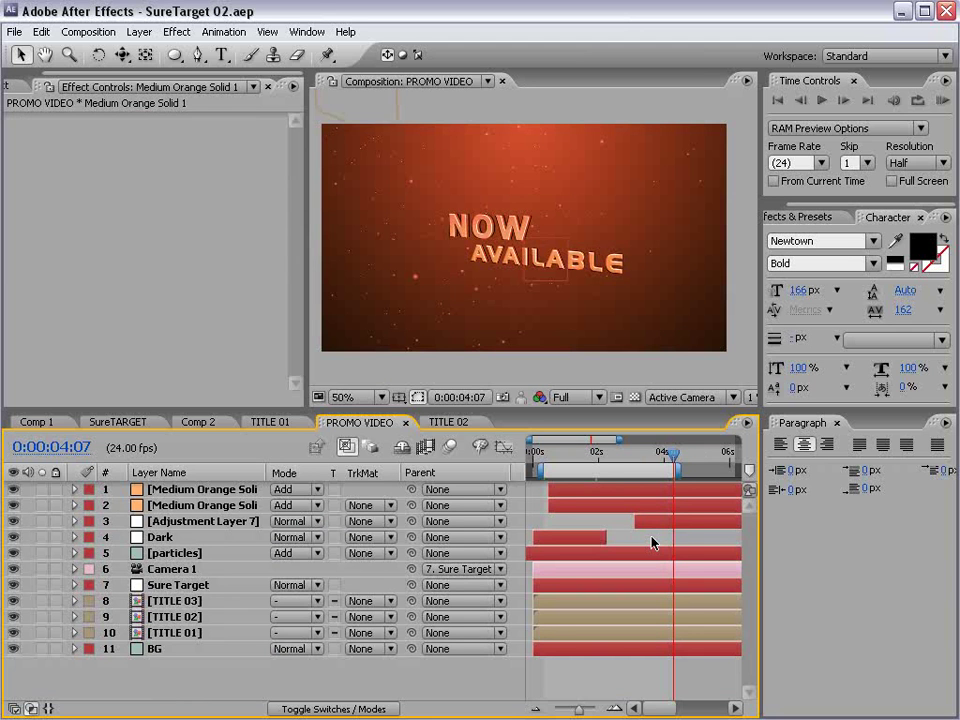
key("F4")
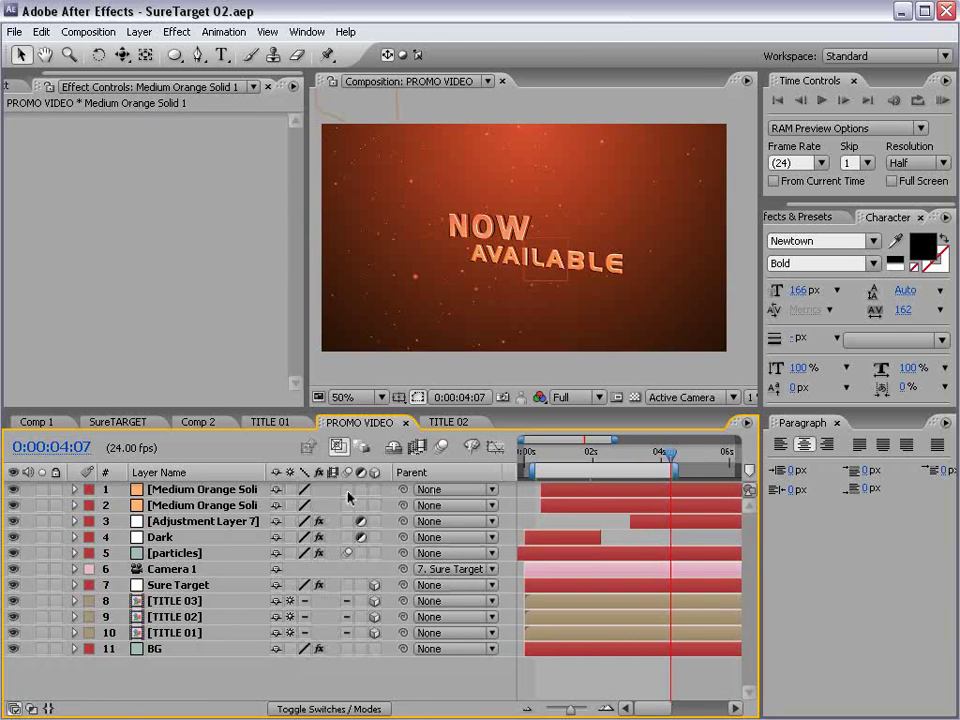
left_click_drag(348, 489, 348, 650)
Step: Open the TITLE 01 composition and show its Line Animation, Blocks and BG layers, leaving Flare Array hidden
double_click(180, 636)
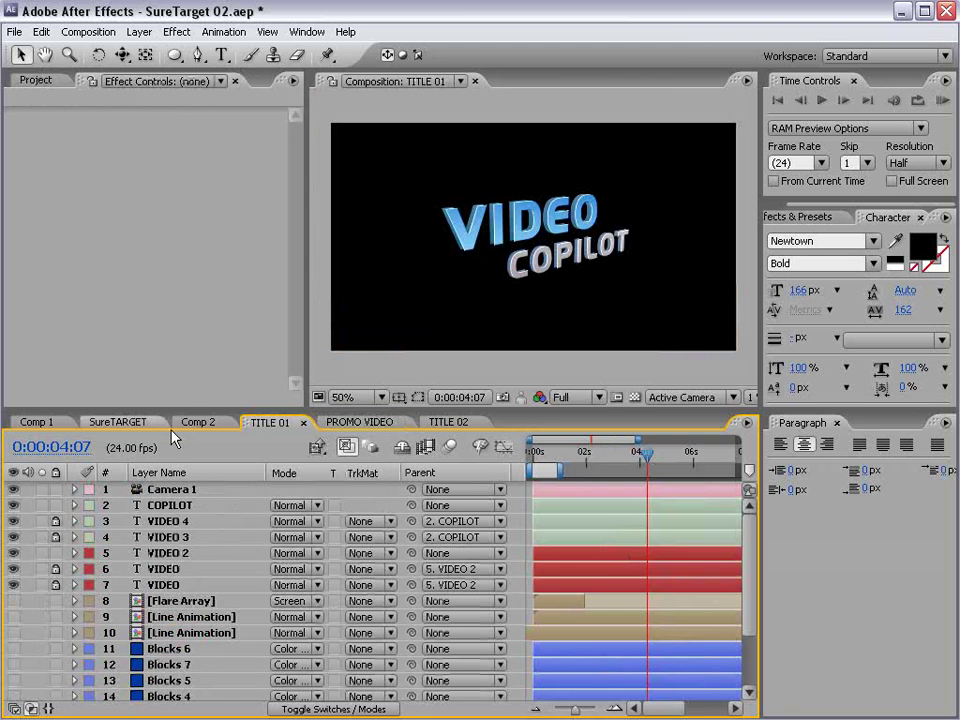
left_click_drag(181, 409, 181, 262)
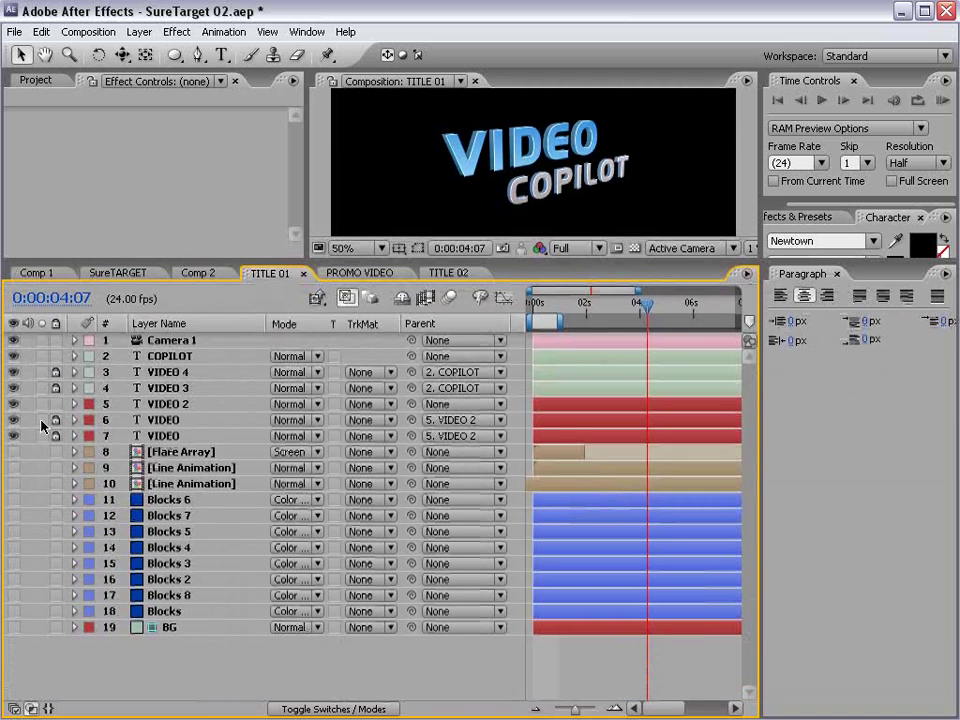
left_click_drag(14, 457, 12, 620)
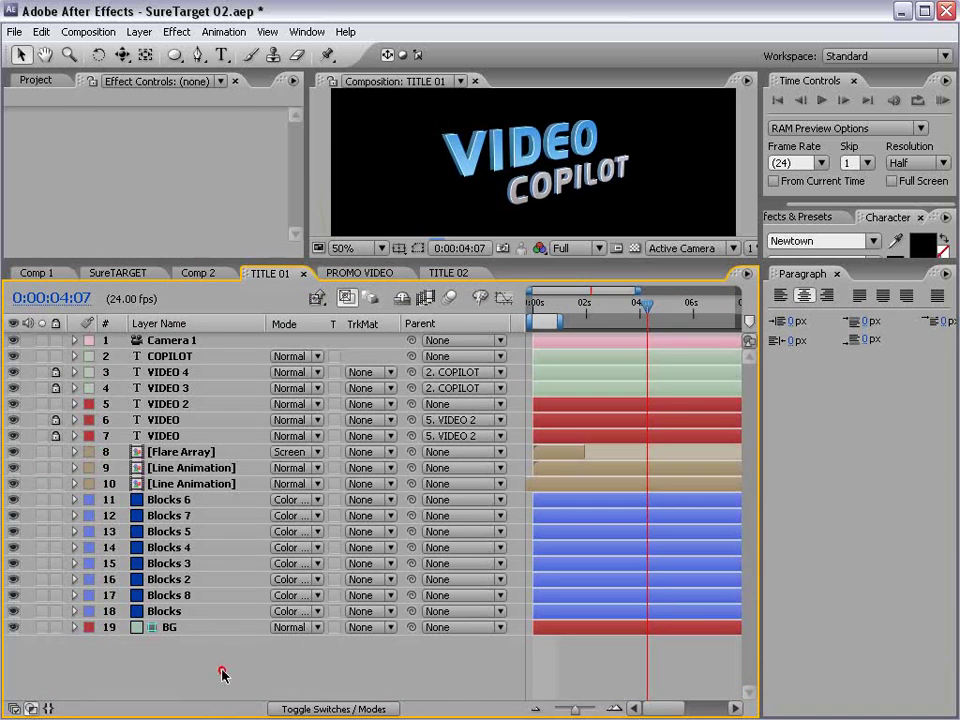
left_click(165, 452)
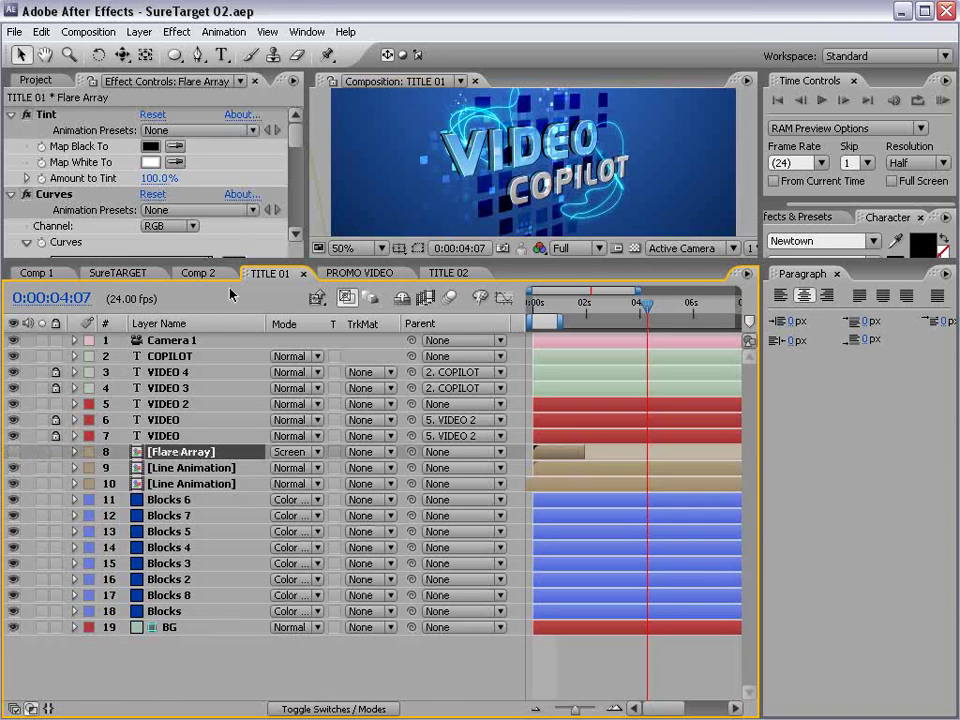
Step: Open the TITLE 02 composition and show its Line Animation and Blocks layers, leaving Flare Array and BG hidden
left_click(36, 80)
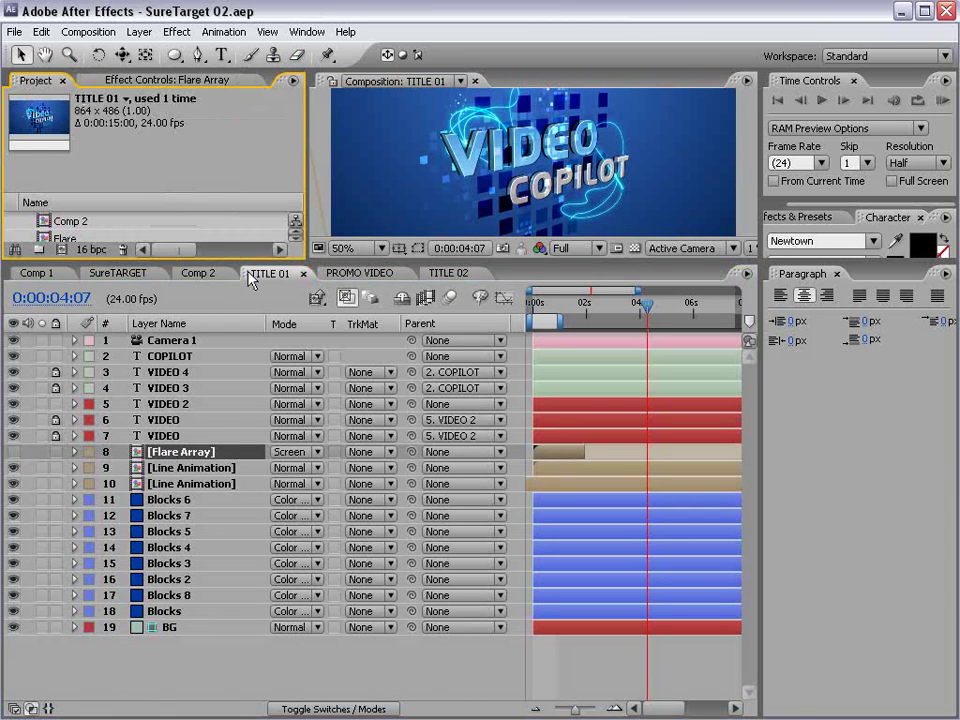
left_click_drag(245, 262, 200, 397)
scroll(167, 319, "down", 2)
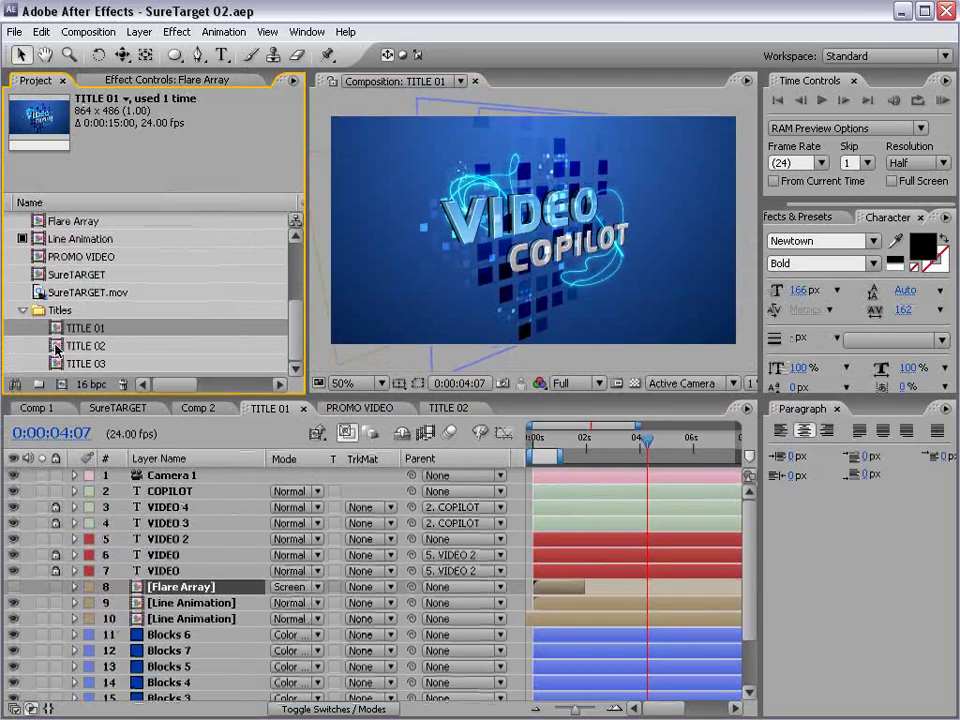
double_click(70, 345)
scroll(240, 572, "down", 2)
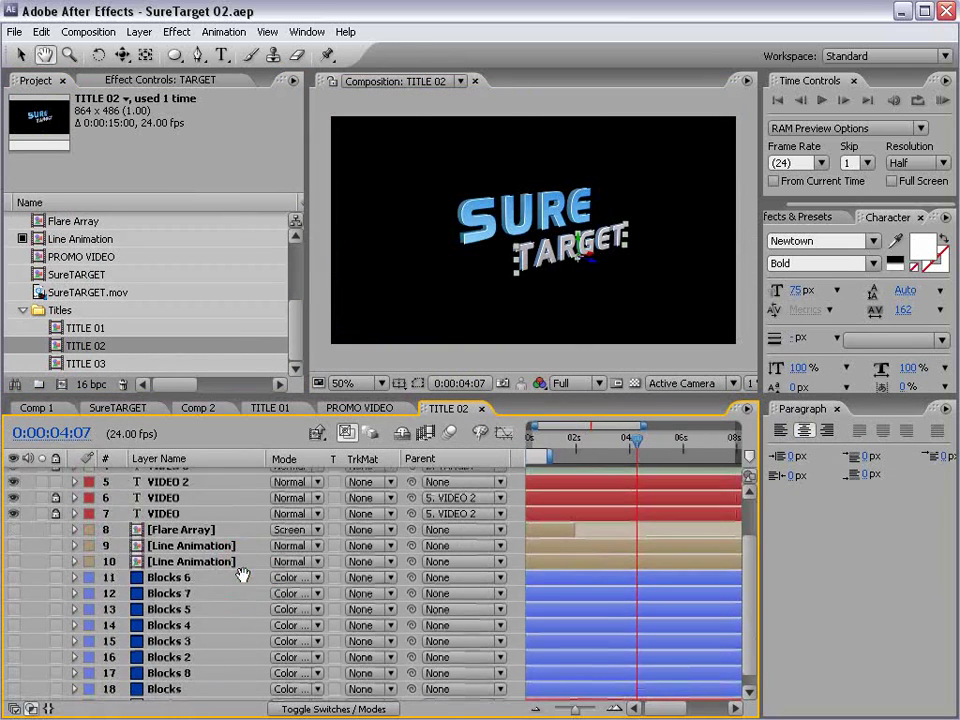
scroll(22, 655, "down", 1)
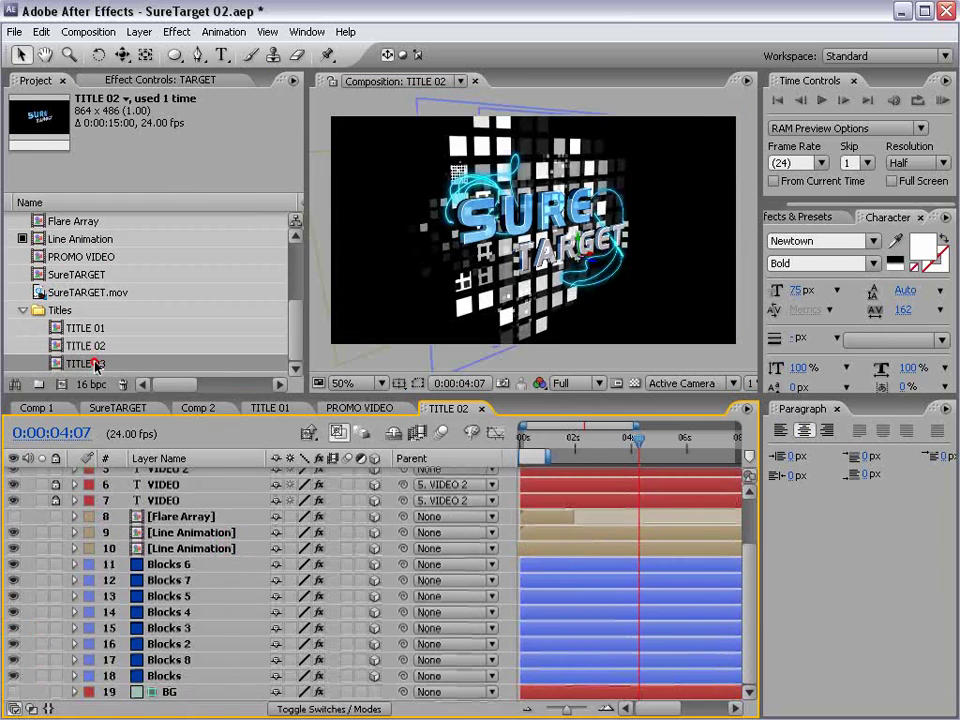
Step: Open the TITLE 03 composition and show its Line Animation, Blocks and BG layers, leaving Flare Array hidden
double_click(92, 364)
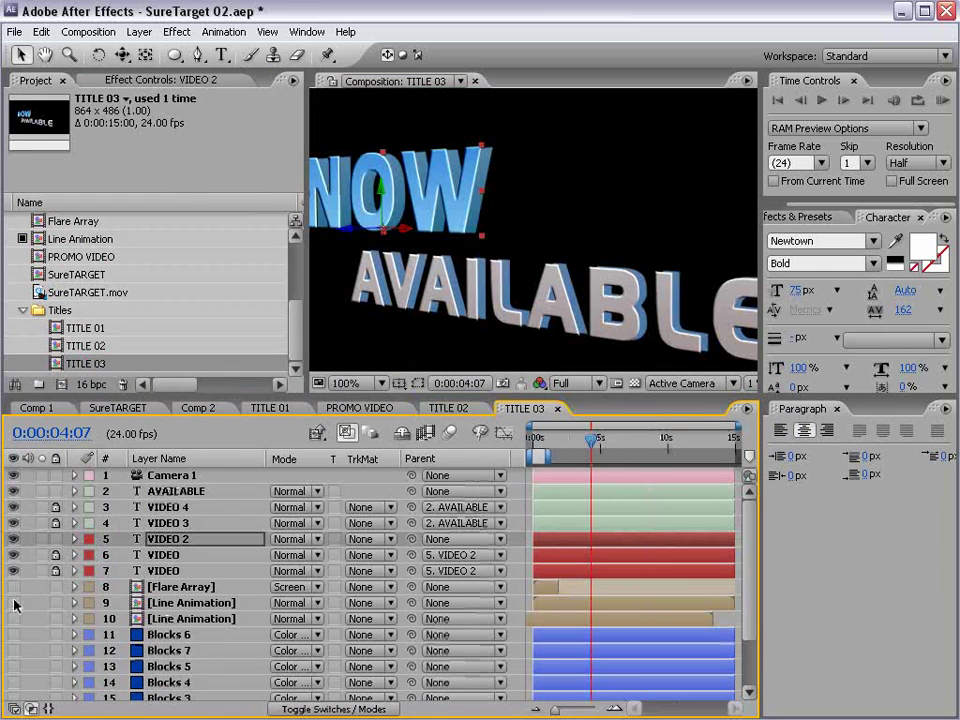
left_click_drag(14, 604, 14, 692)
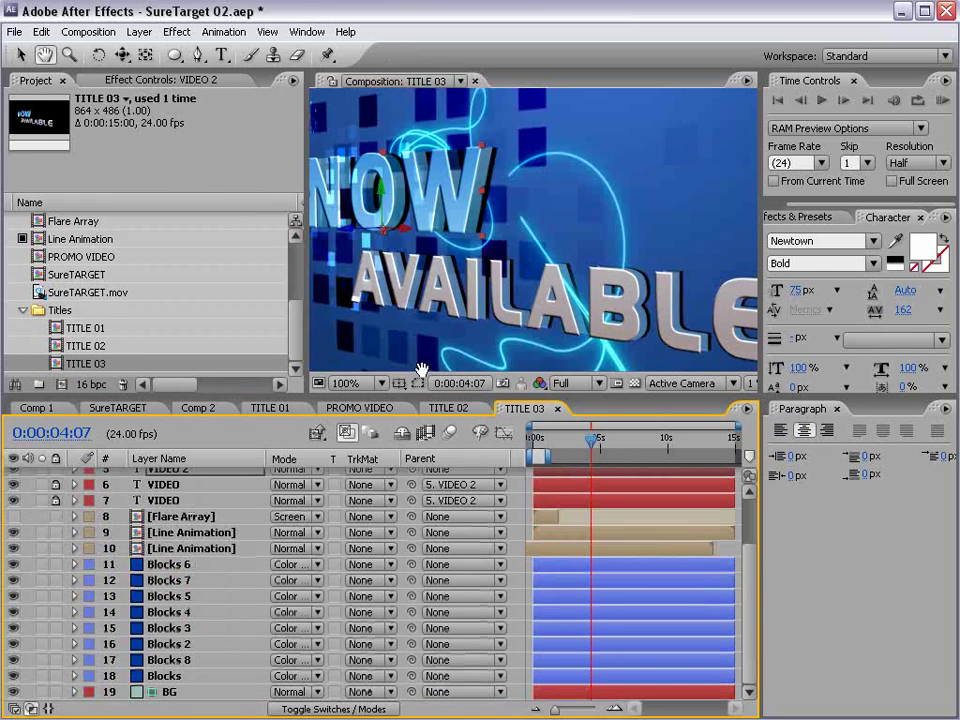
scroll(421, 370, "down", 2)
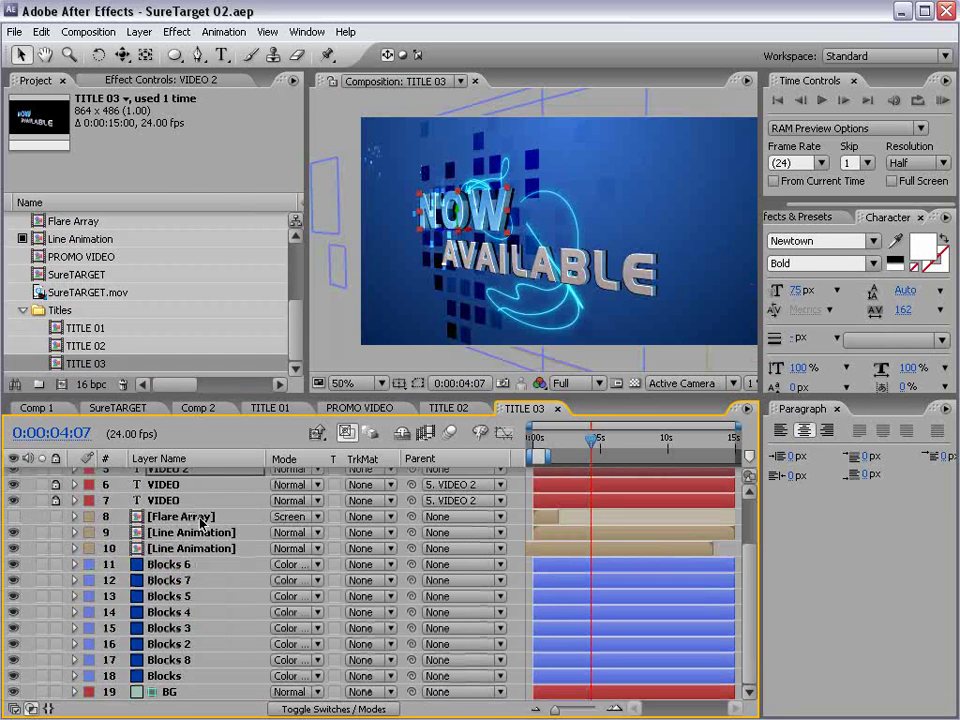
Step: Turn on motion blur for all unlocked layers in the TITLE 03 and TITLE 02 compositions
left_click(188, 580)
key("F4")
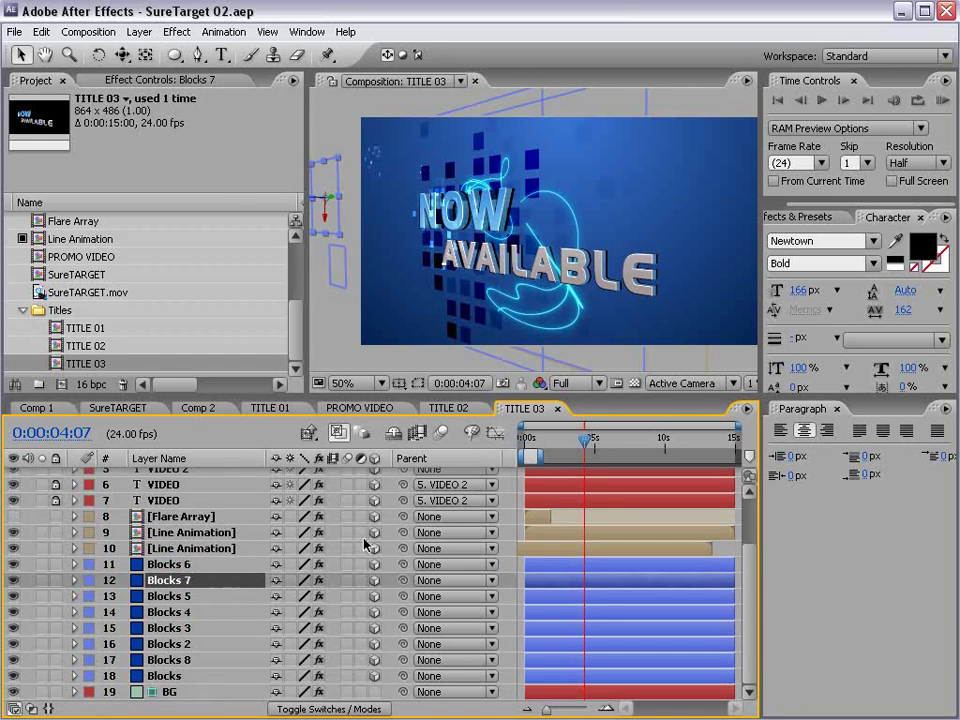
key("ctrl+a")
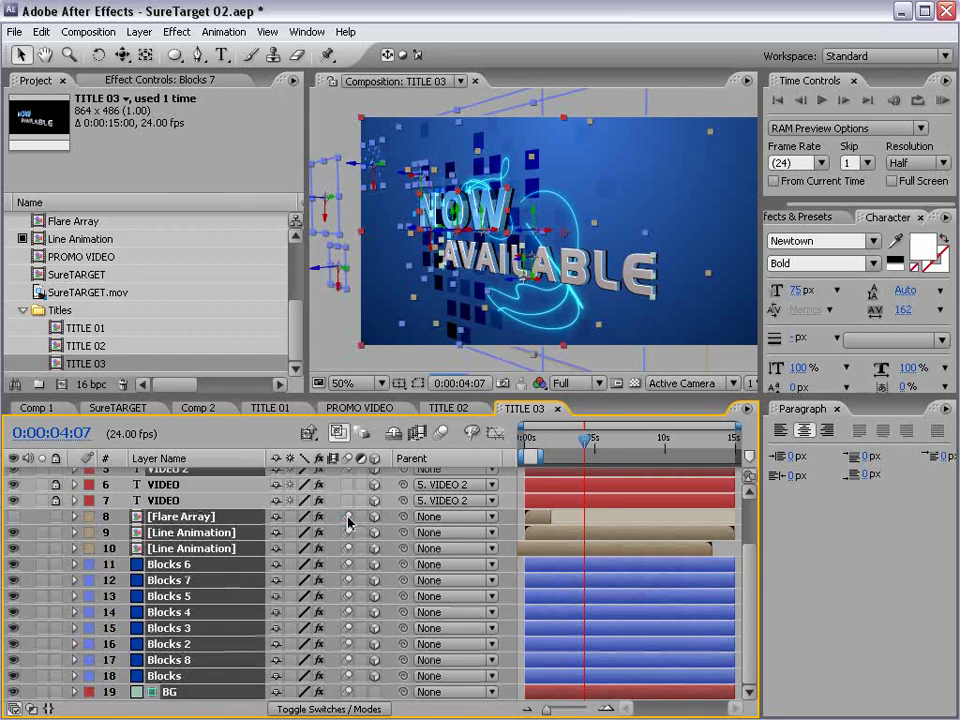
left_click(450, 409)
key("ctrl+a")
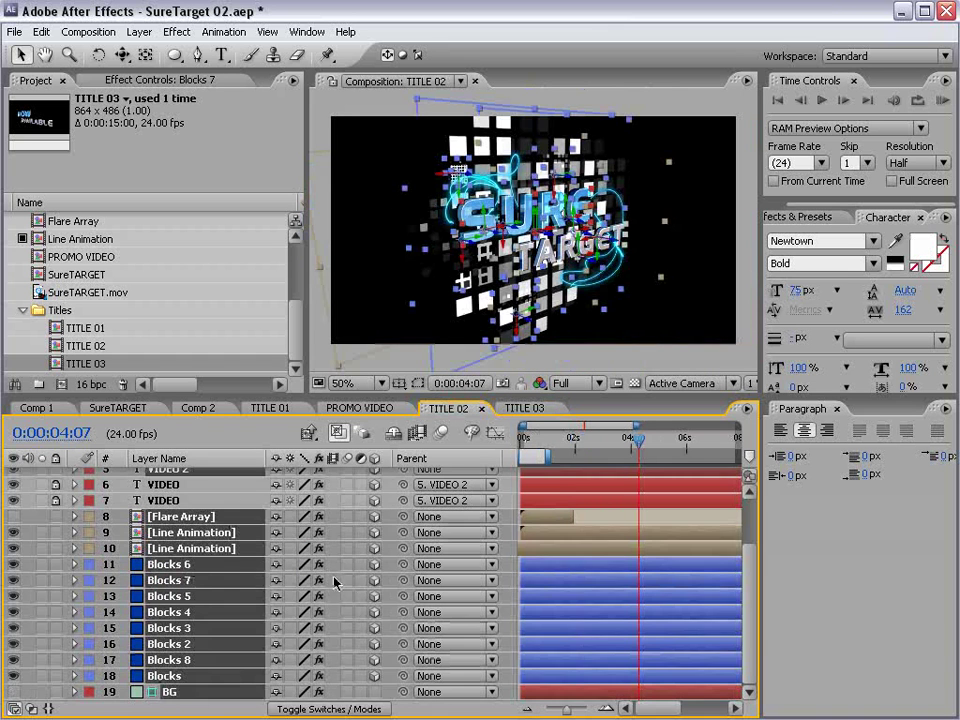
Step: Turn on motion blur for all unlocked layers in the TITLE 01 composition
double_click(90, 328)
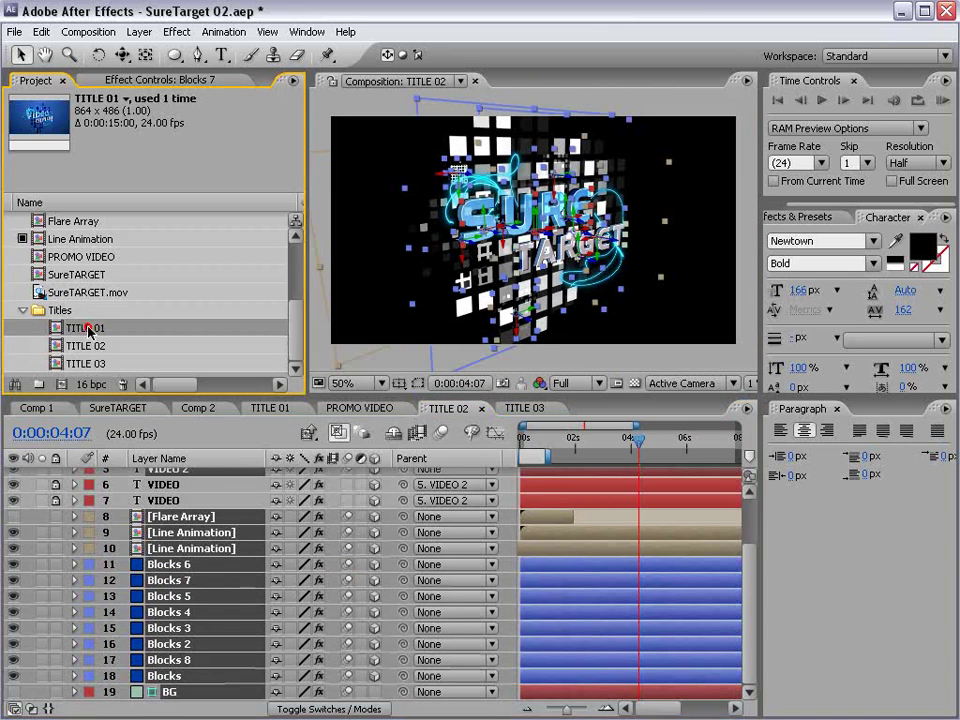
key("ctrl+a")
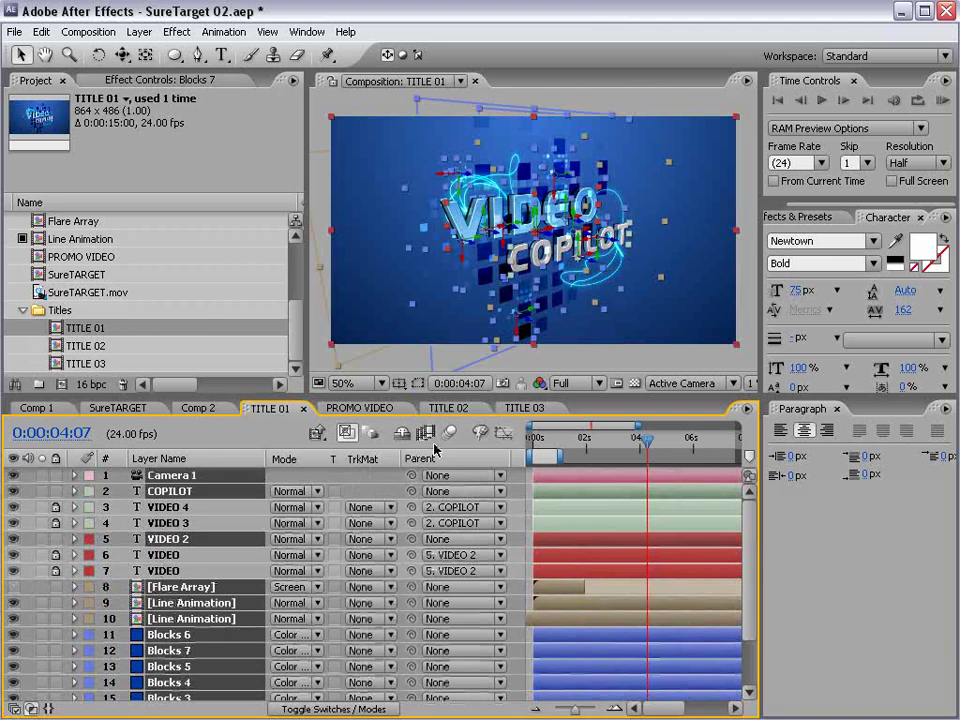
key("F4")
left_click(348, 491)
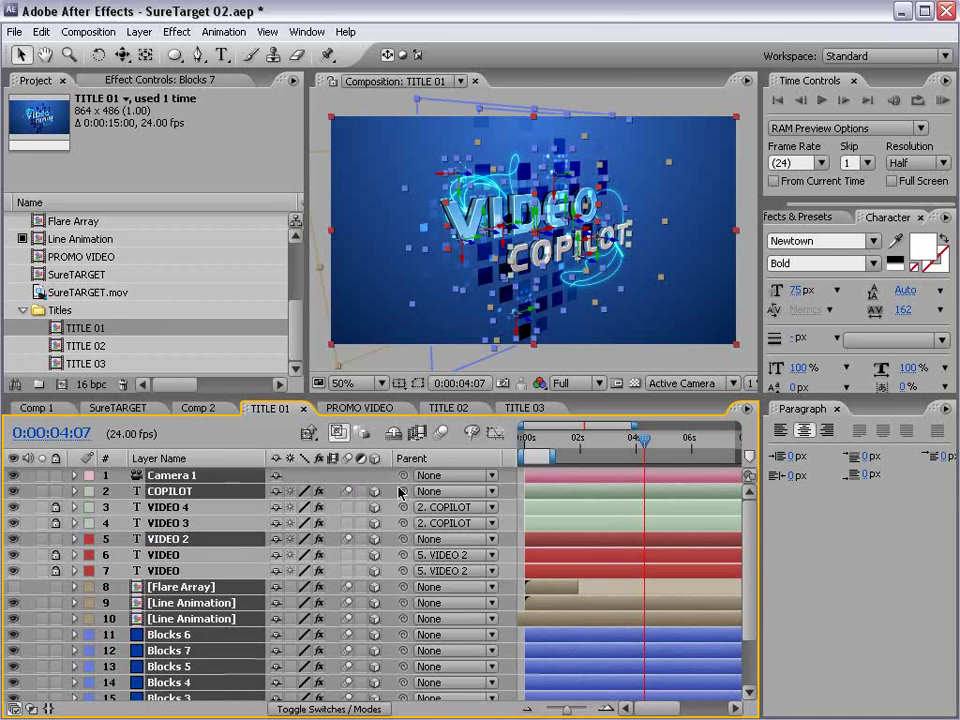
left_click(503, 540)
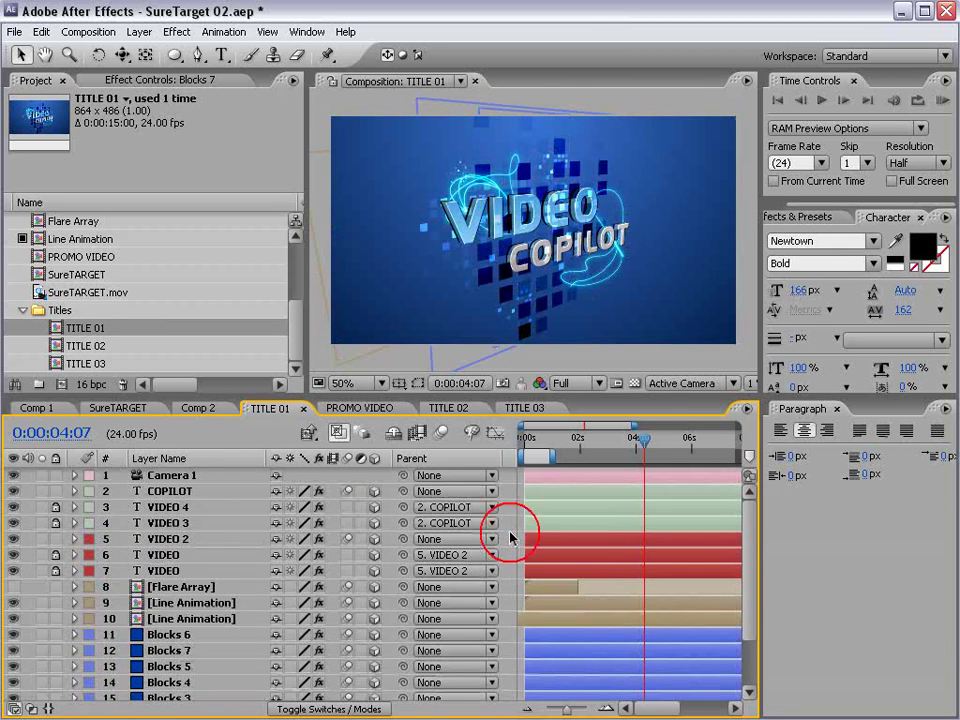
Step: Enable motion blur for the PROMO VIDEO composition and set its viewer resolution to Half
left_click(358, 408)
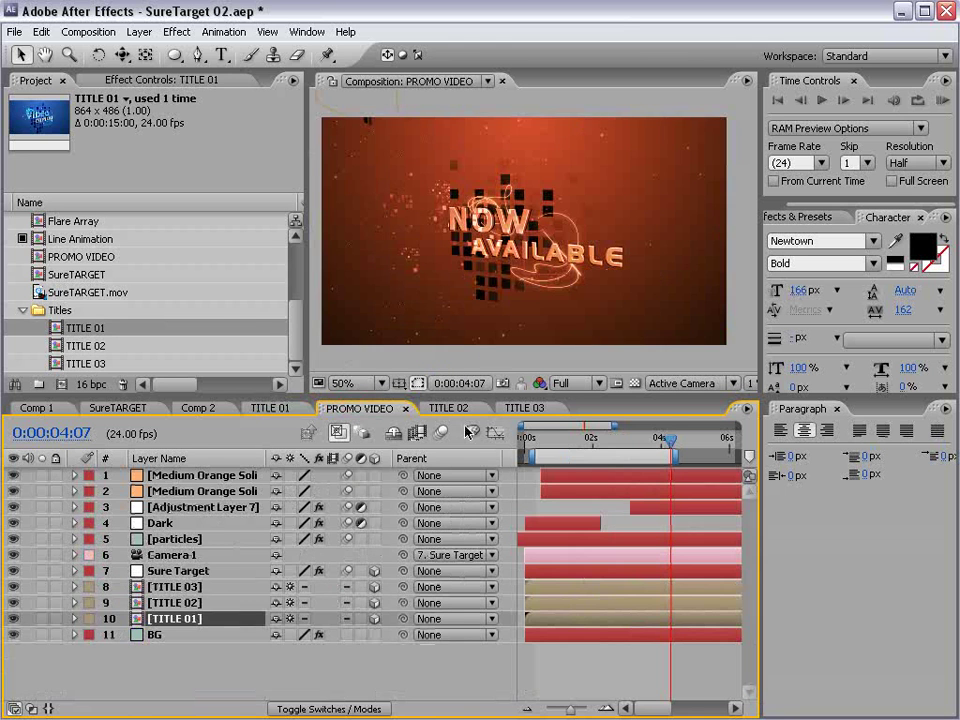
left_click(441, 434)
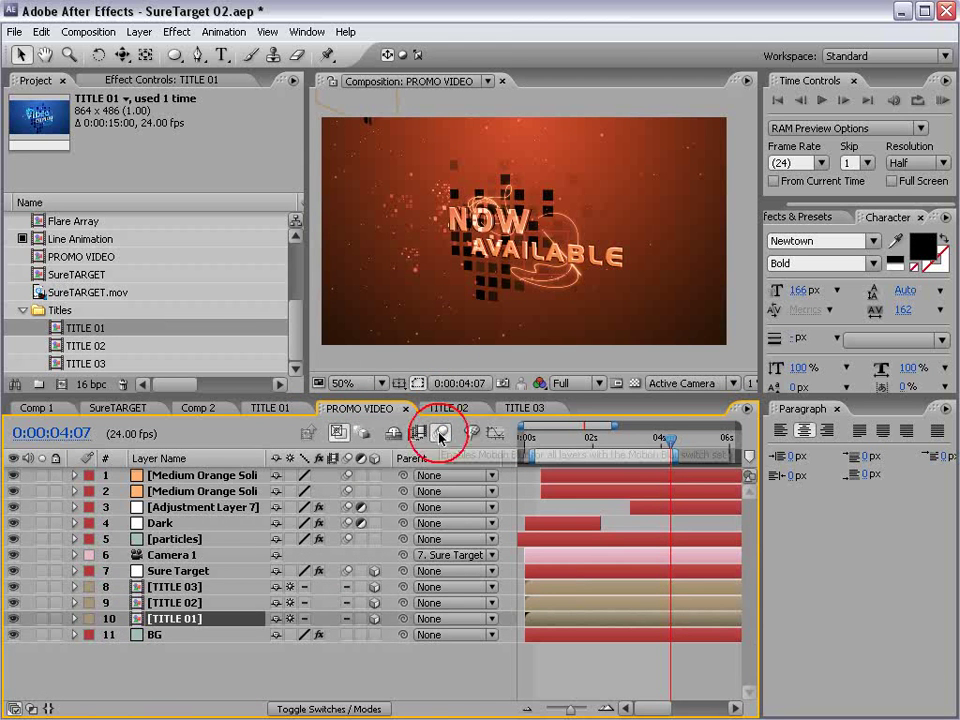
left_click(580, 383)
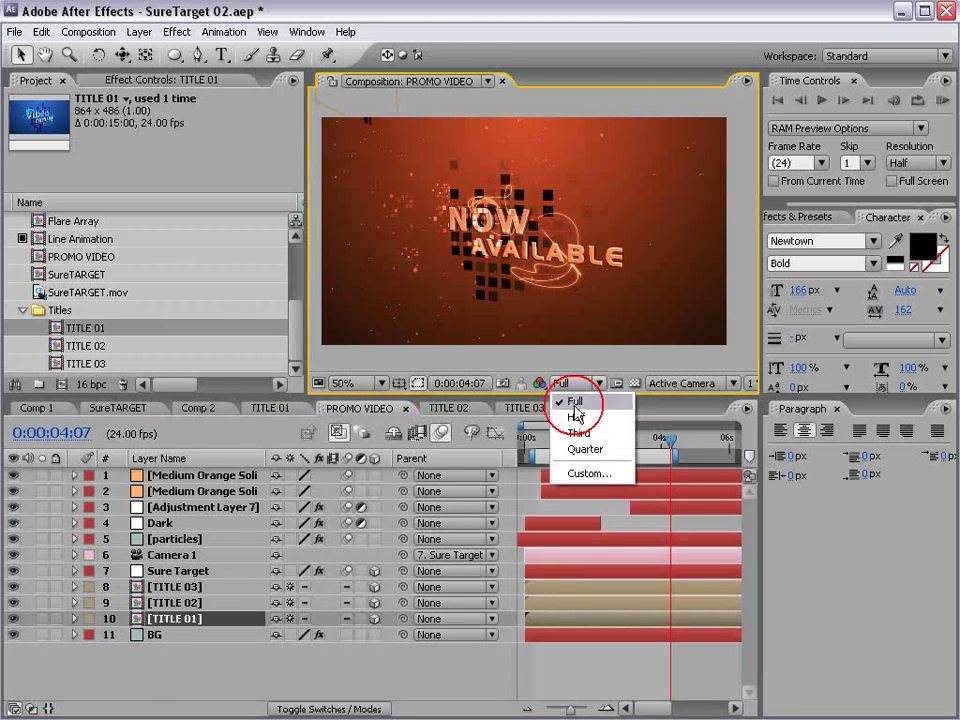
left_click(570, 413)
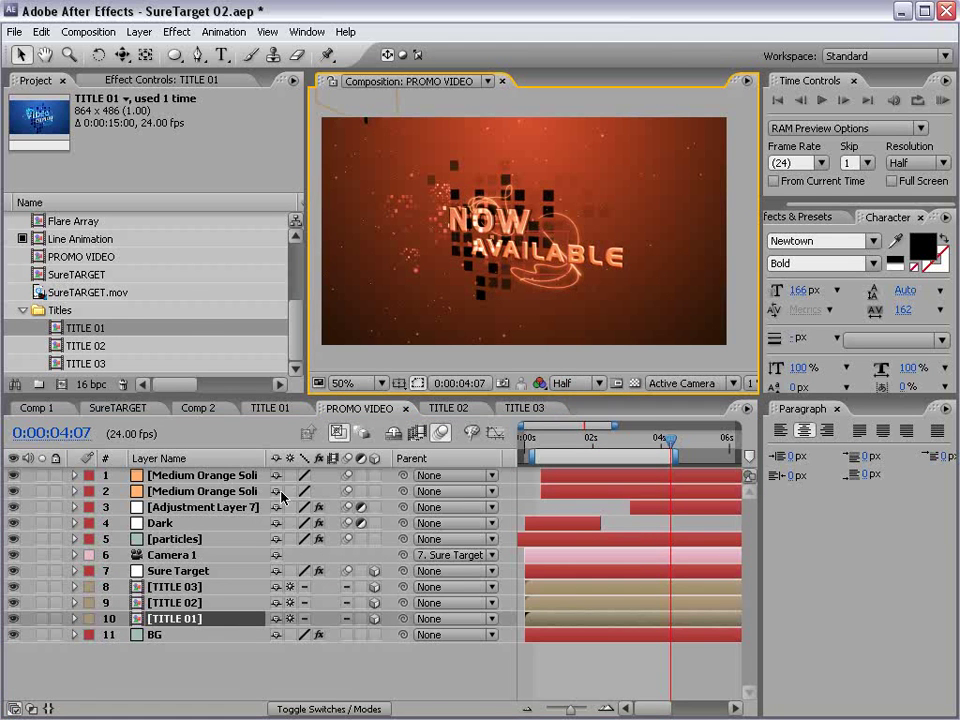
Step: Reveal the Sure Target layer's keyframed properties and move the current time to 0:00:01:09, between the first two titles
key("minus")
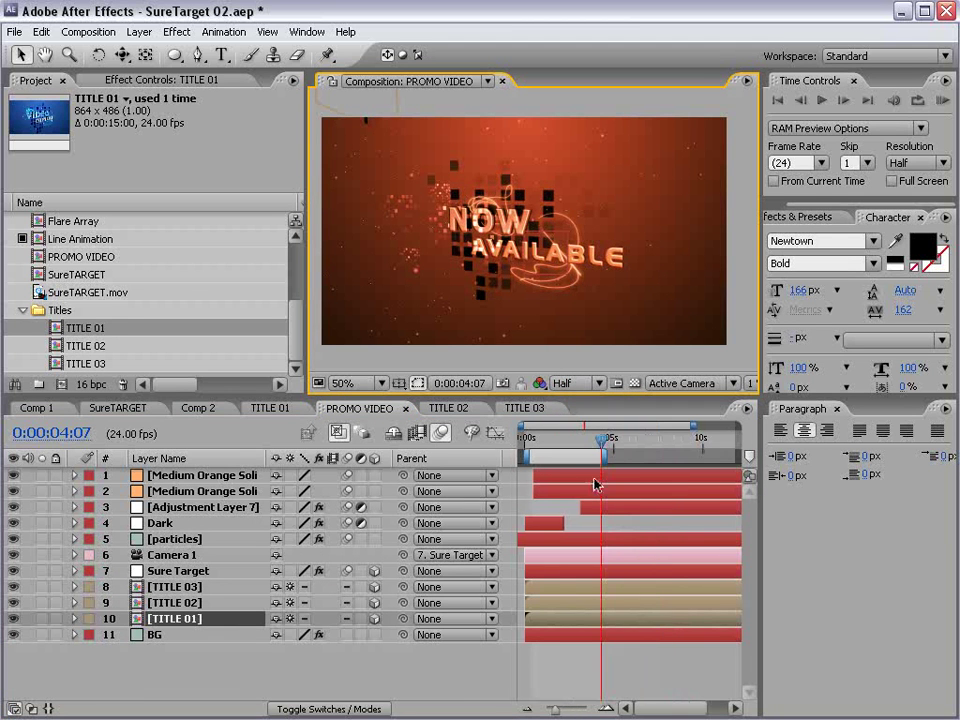
left_click(172, 570)
key("u")
key("equal")
key("h")
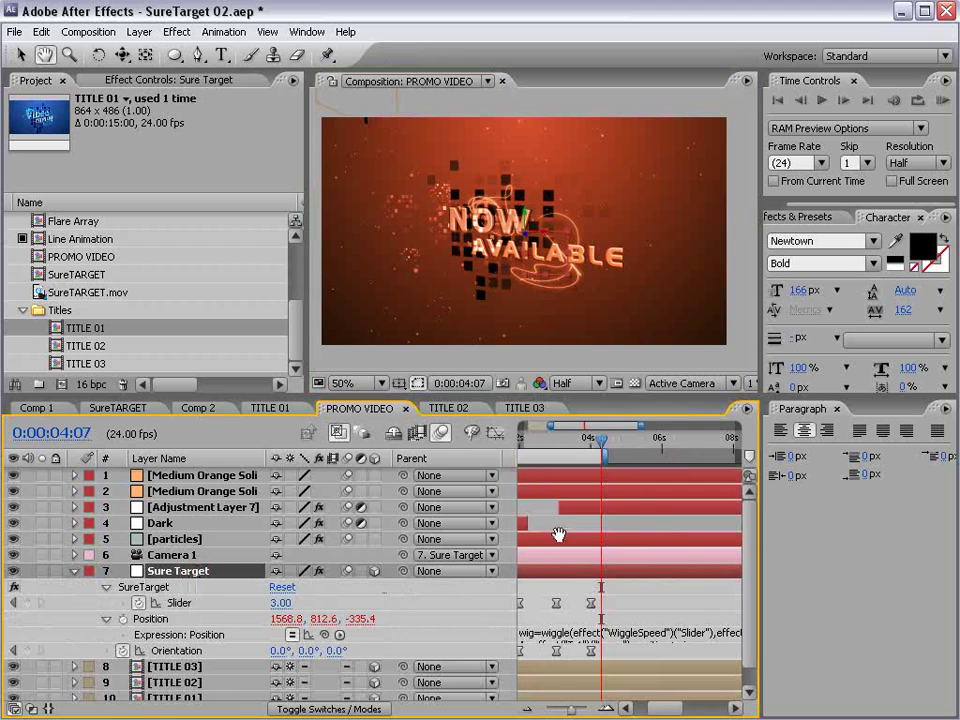
key("v")
left_click_drag(601, 437, 573, 430)
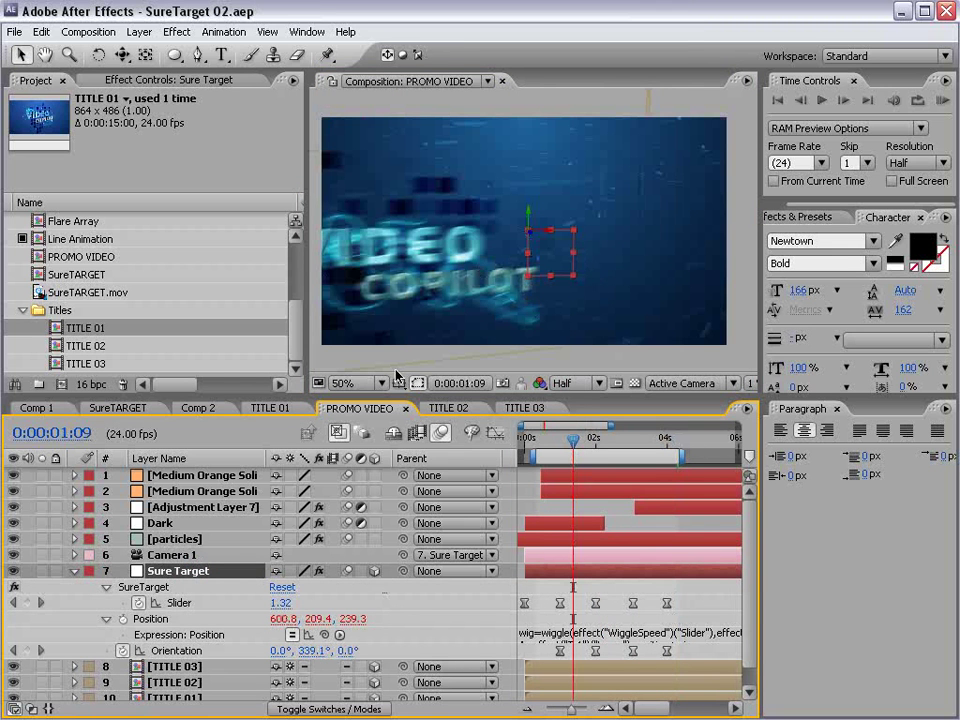
Step: Copy the Flare Array layer from TITLE 02 into PROMO VIDEO, shift it to start just before the second title, and make it visible
left_click(449, 408)
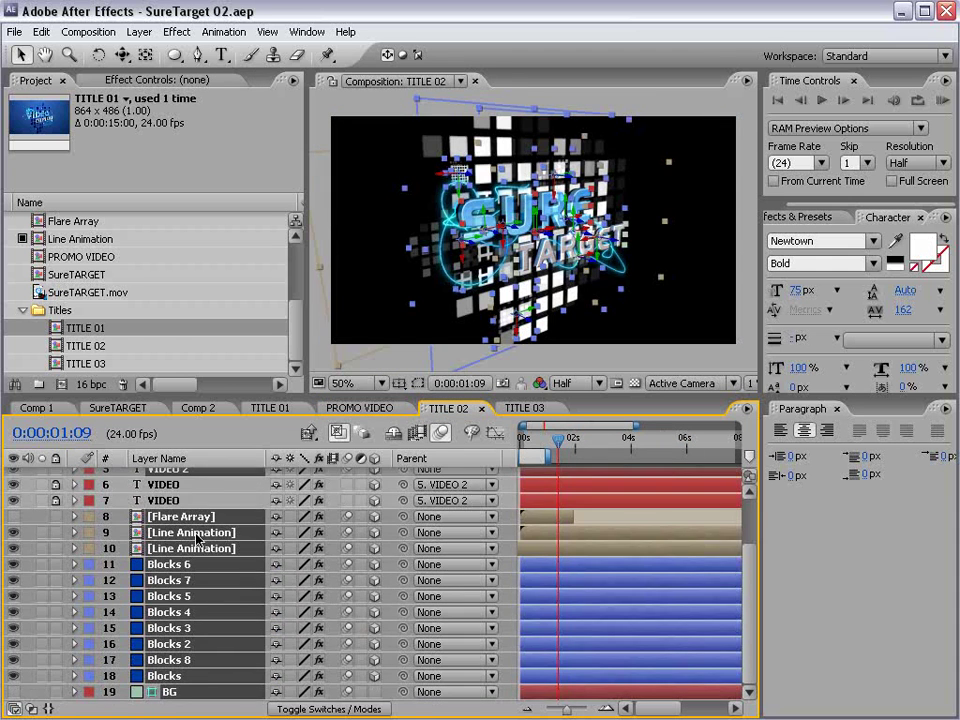
left_click(165, 516)
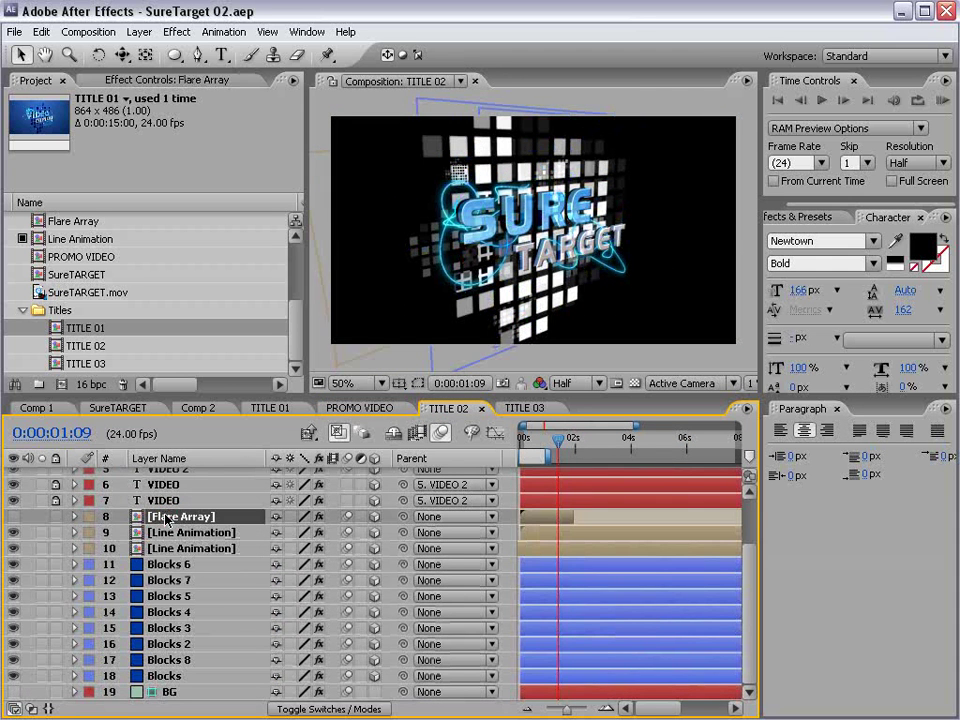
left_click(355, 408)
key("ctrl+v")
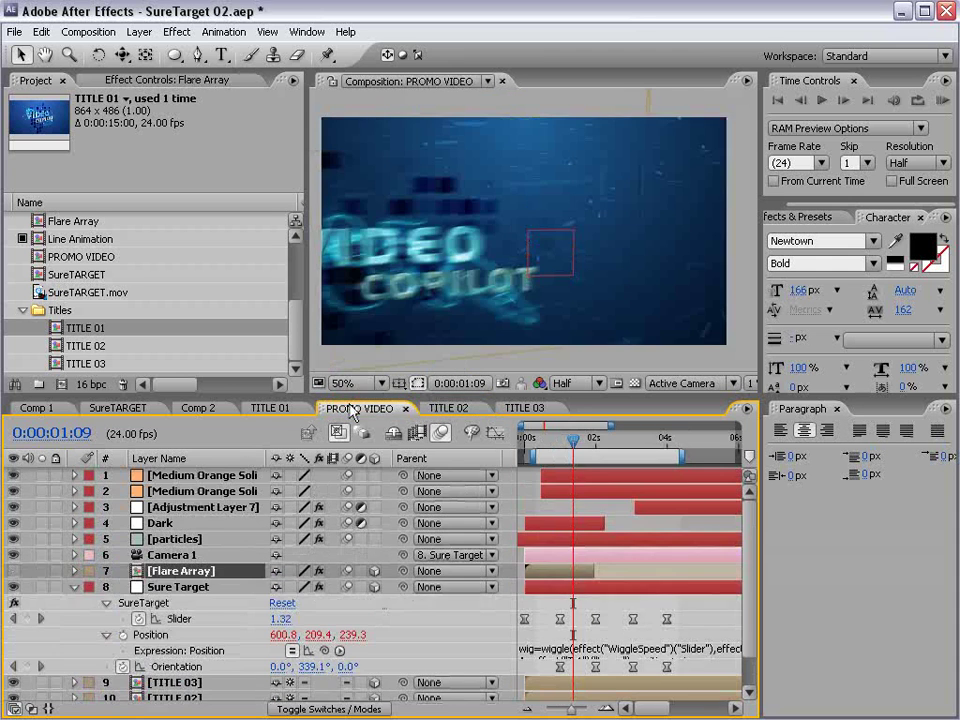
key("k")
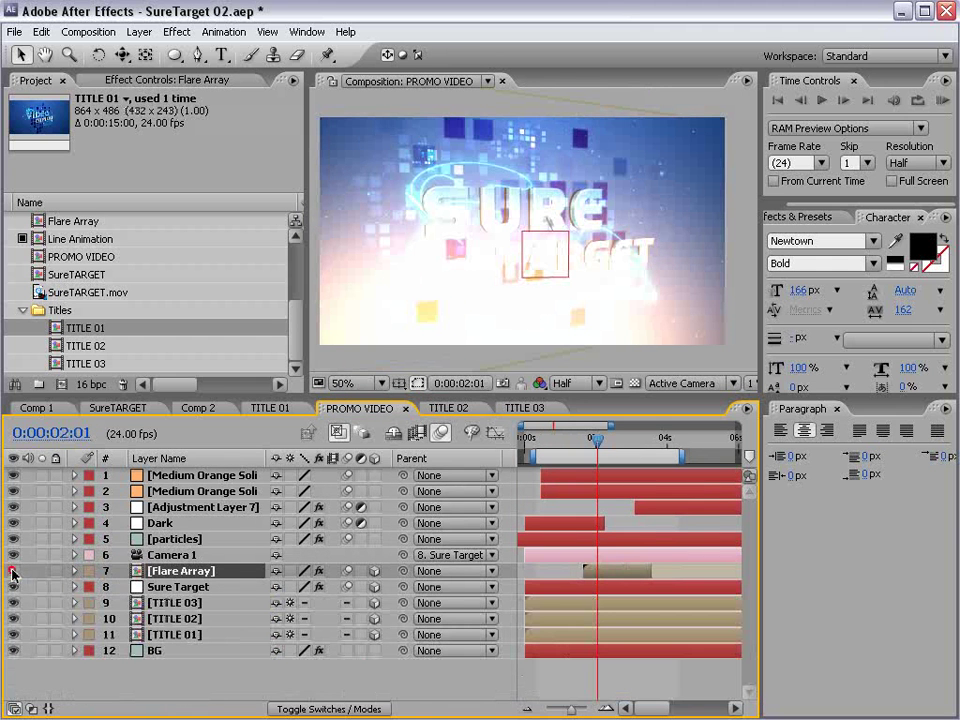
Step: Make the Flare Array layer 2D and set its blending mode to Screen, viewing it at 0:00:02:16
left_click(375, 572)
left_click_drag(603, 448, 621, 448)
key("F4")
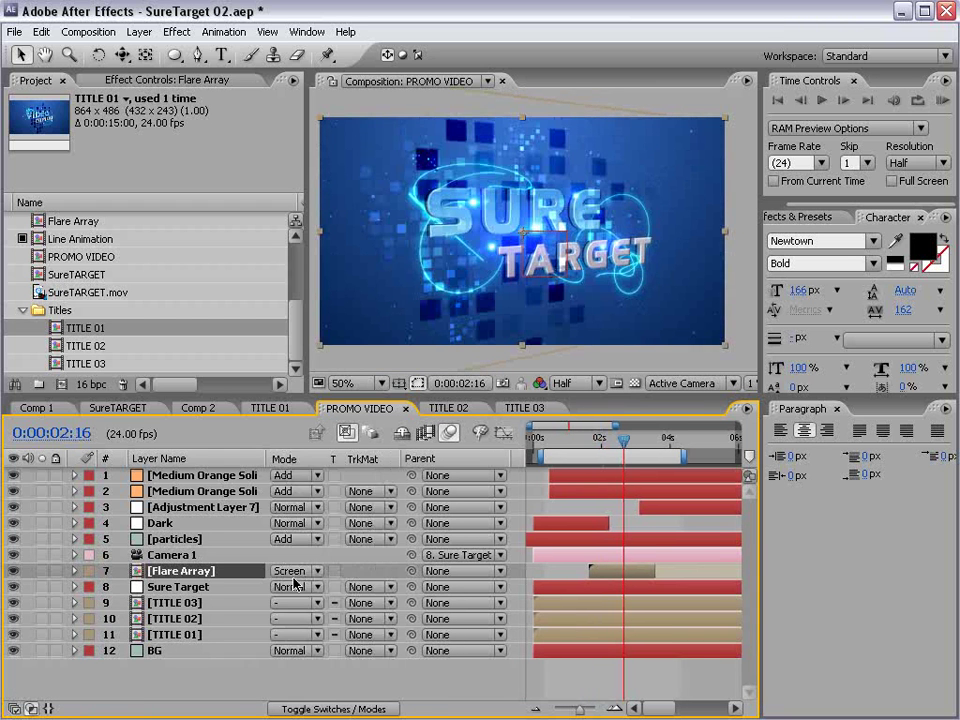
left_click(296, 571)
left_click(283, 391)
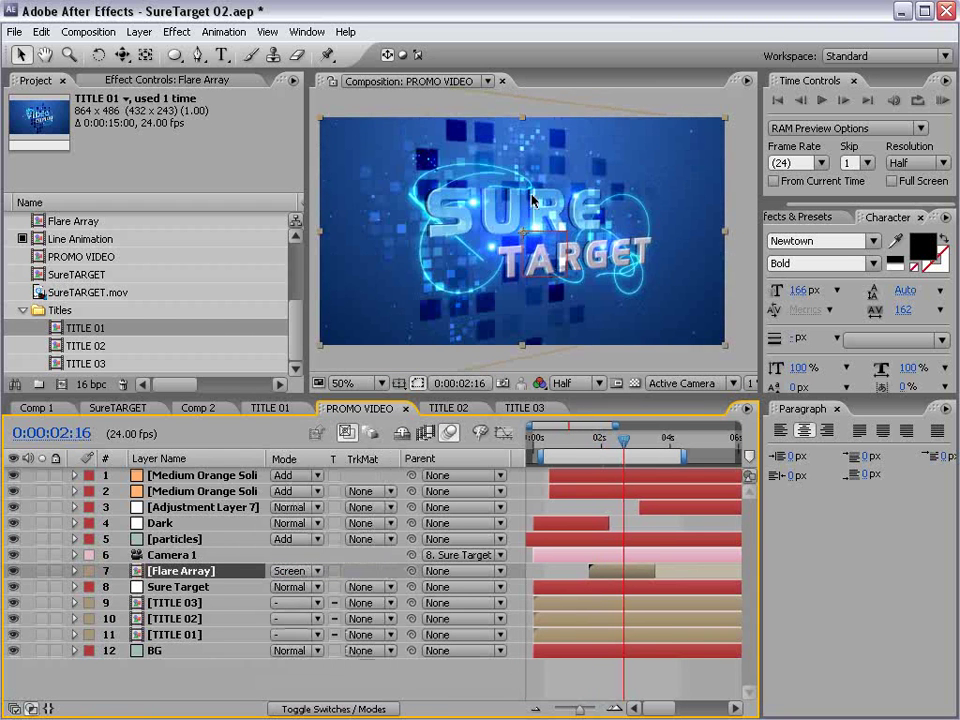
Step: Reset the Flare Array's Curves effect and raise the midtones of its Red channel
left_click(90, 80)
left_click(152, 195)
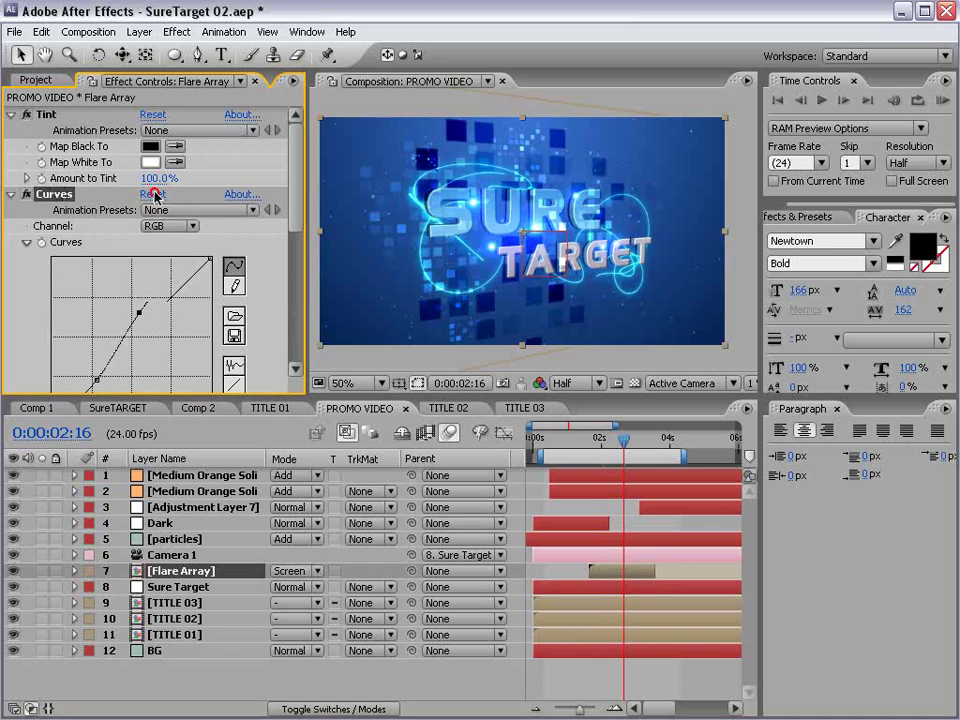
left_click(172, 226)
left_click(130, 184)
left_click_drag(130, 325, 115, 302)
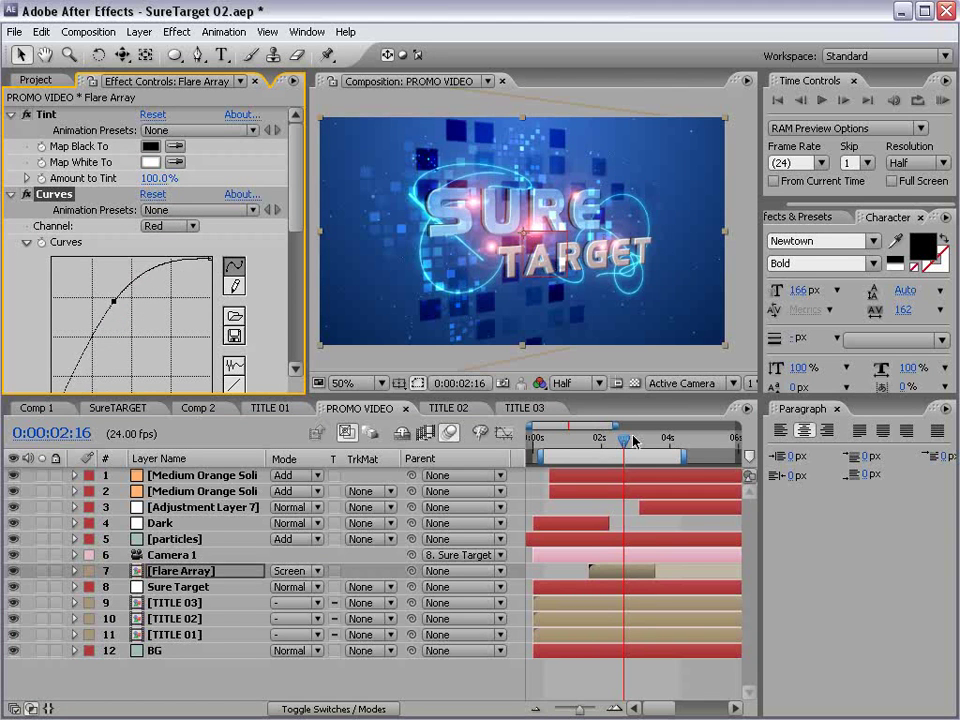
Step: Enlarge the composition viewer and RAM-preview the PROMO VIDEO work area with Skip 0 to check the tinted flares on the second title
mouse_move(633, 441)
left_mouse_down()
mouse_move(652, 448)
mouse_move(628, 453)
left_mouse_up()
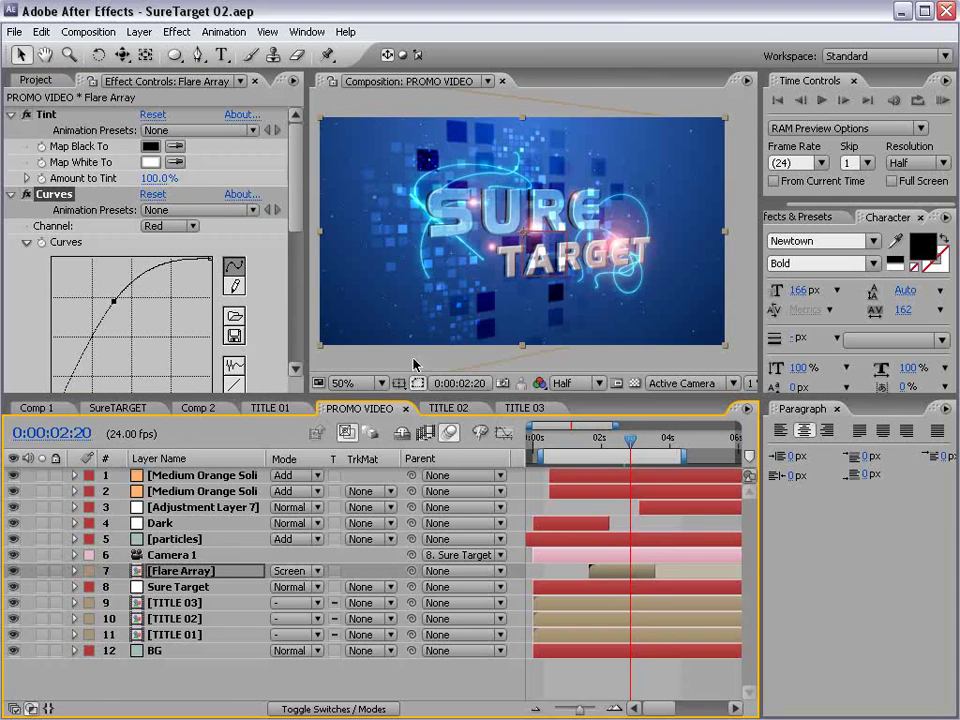
left_click_drag(309, 393, 203, 476)
scroll(436, 310, "up", 2)
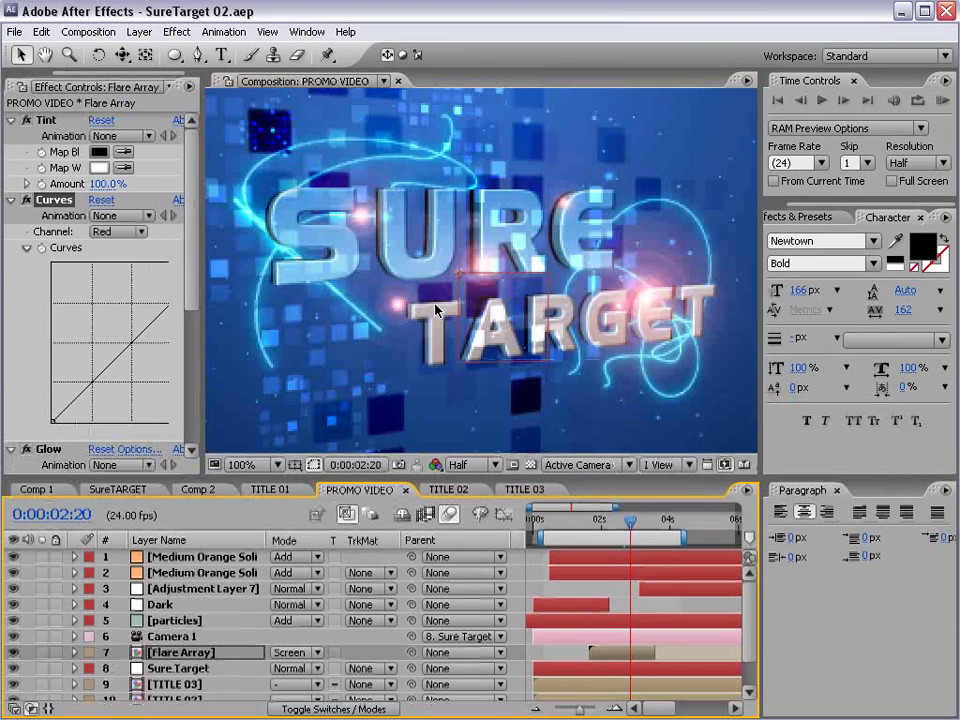
scroll(360, 265, "down", 2)
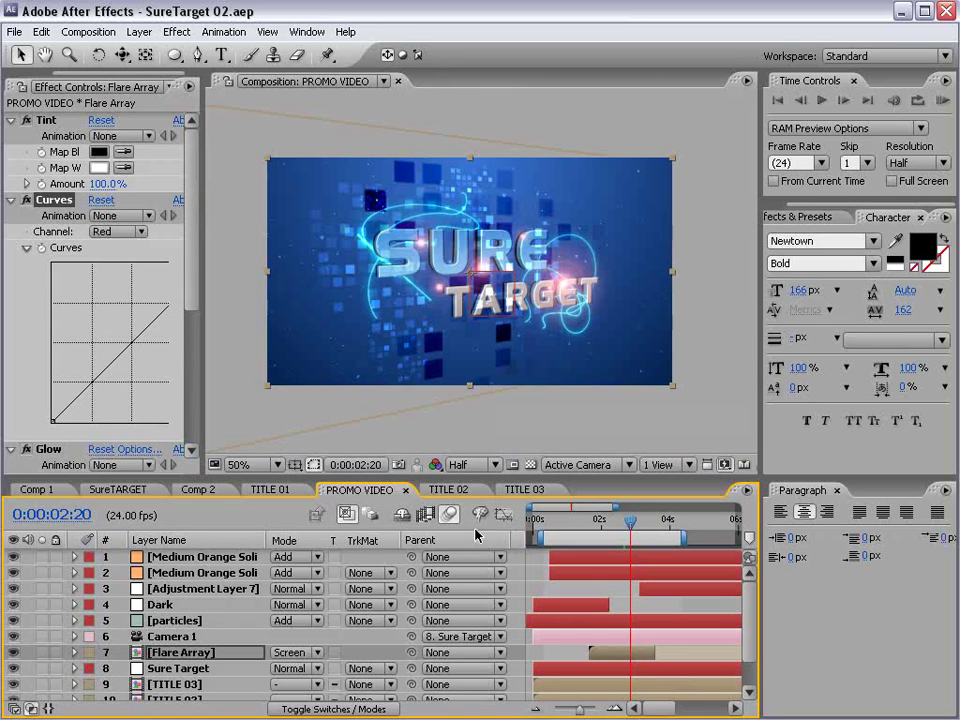
left_click(531, 562)
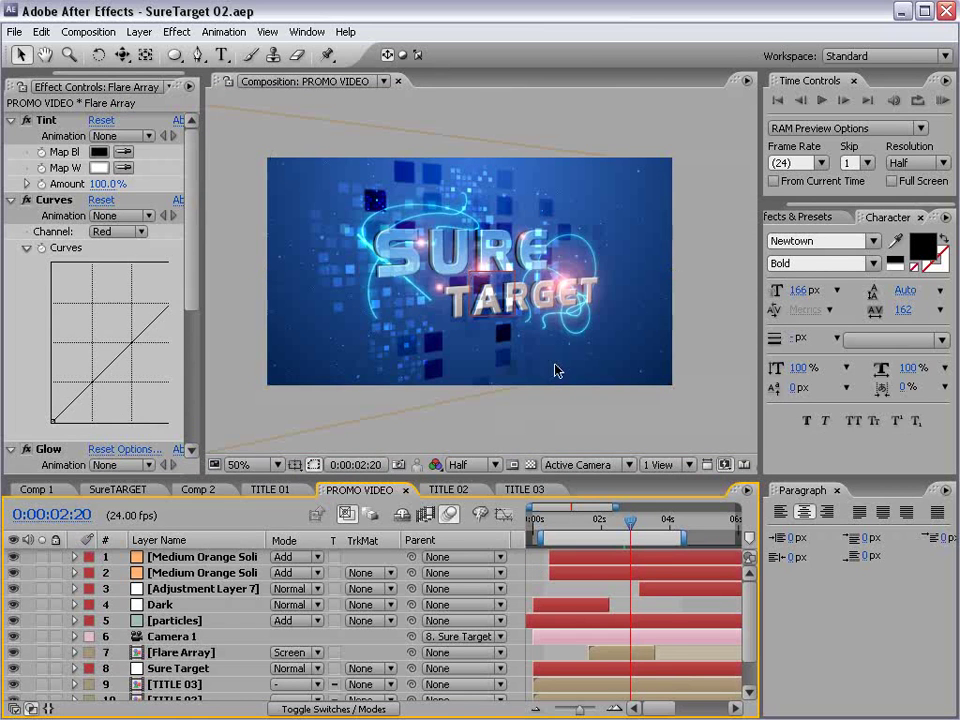
key("KP_0")
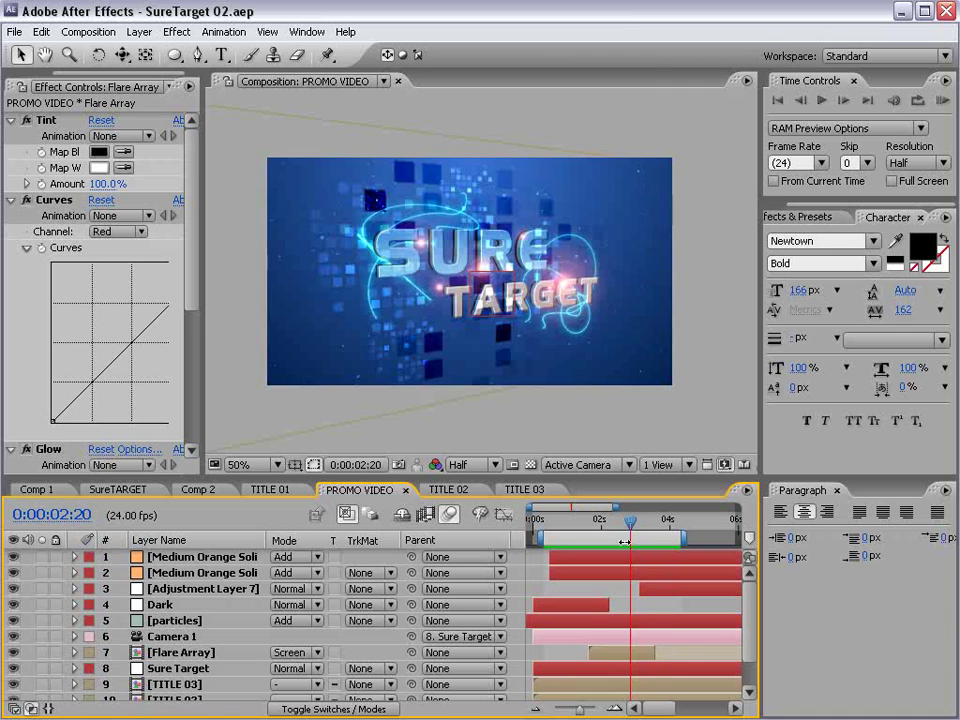
mouse_move(630, 520)
left_mouse_down()
mouse_move(606, 525)
mouse_move(623, 527)
left_mouse_up()
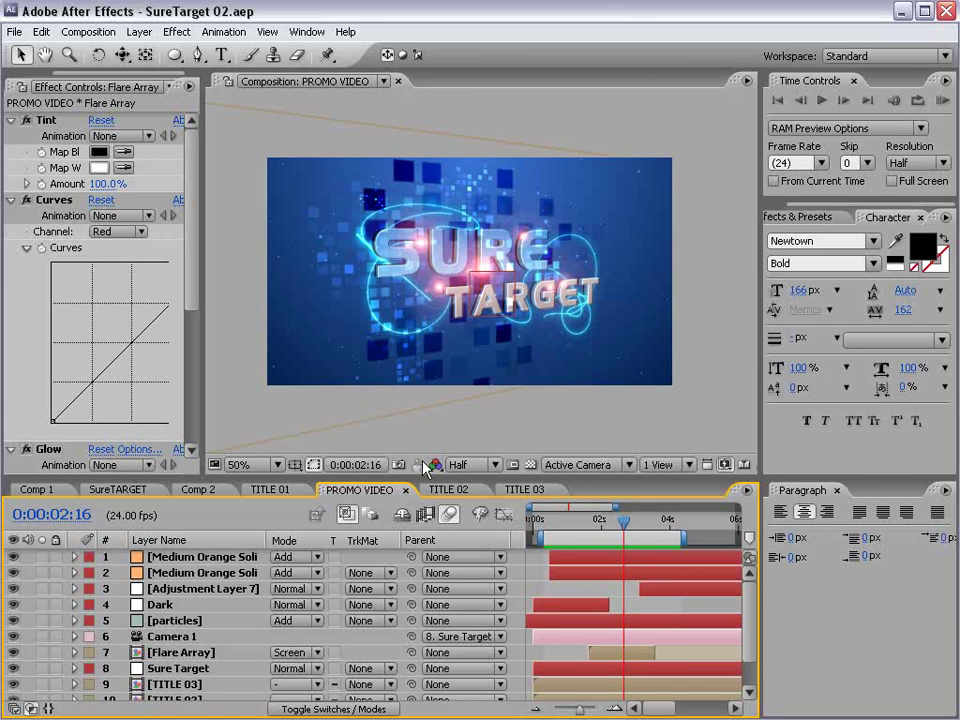
Step: In TITLE 02, lower all Blocks layers' opacity by 35 points, bringing Blocks 6 to 65%, and return to PROMO VIDEO with an enlarged viewer
left_click(455, 489)
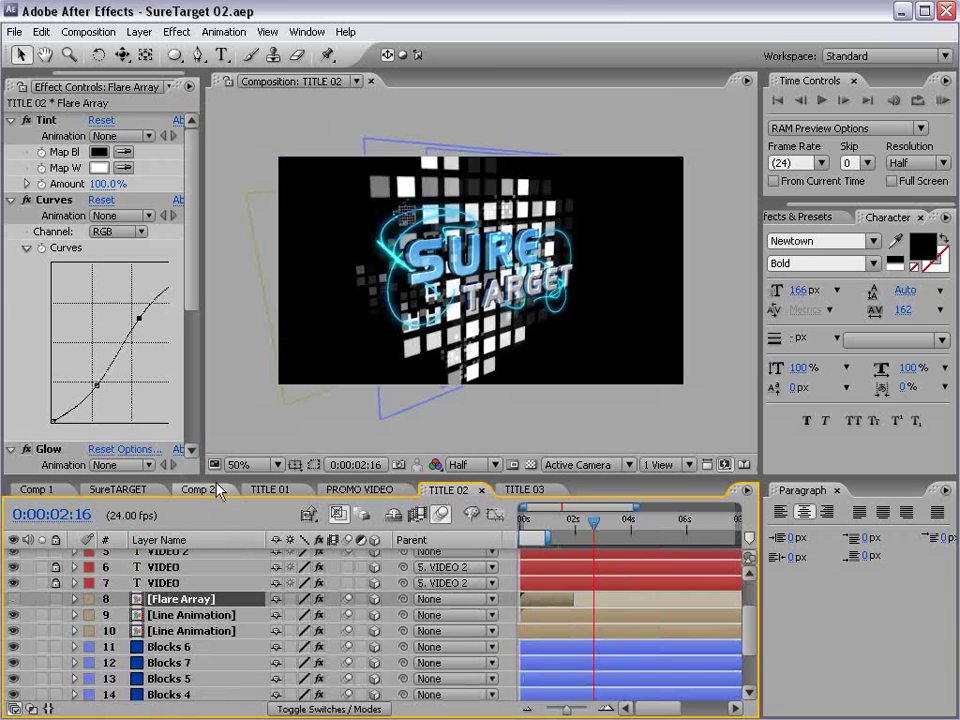
left_click_drag(218, 479, 218, 358)
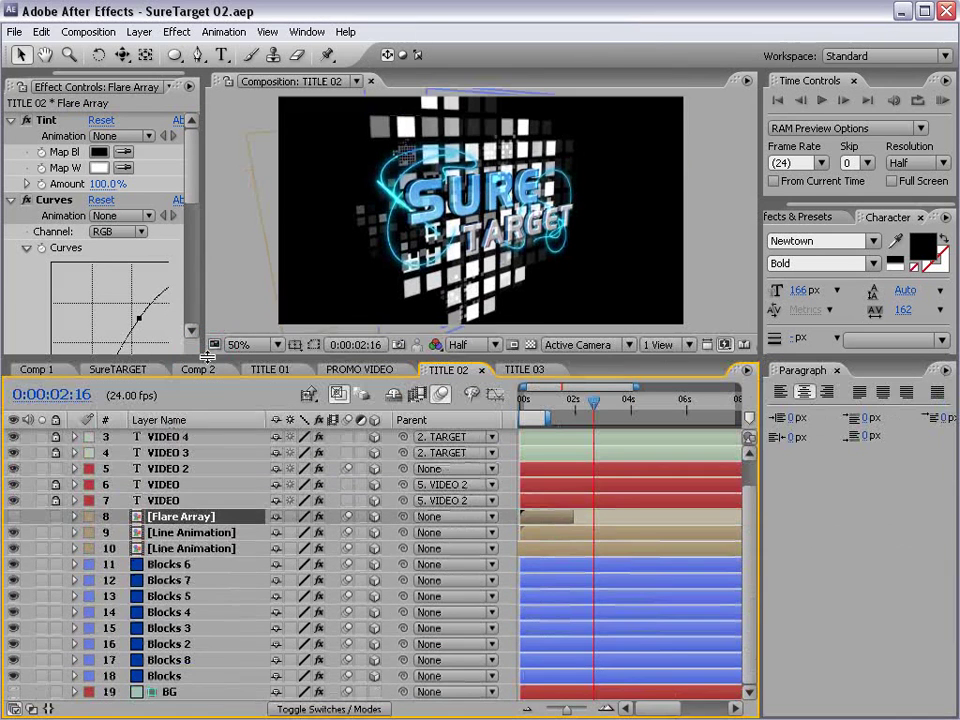
left_click(168, 564)
left_click(166, 680, "shift")
key("t")
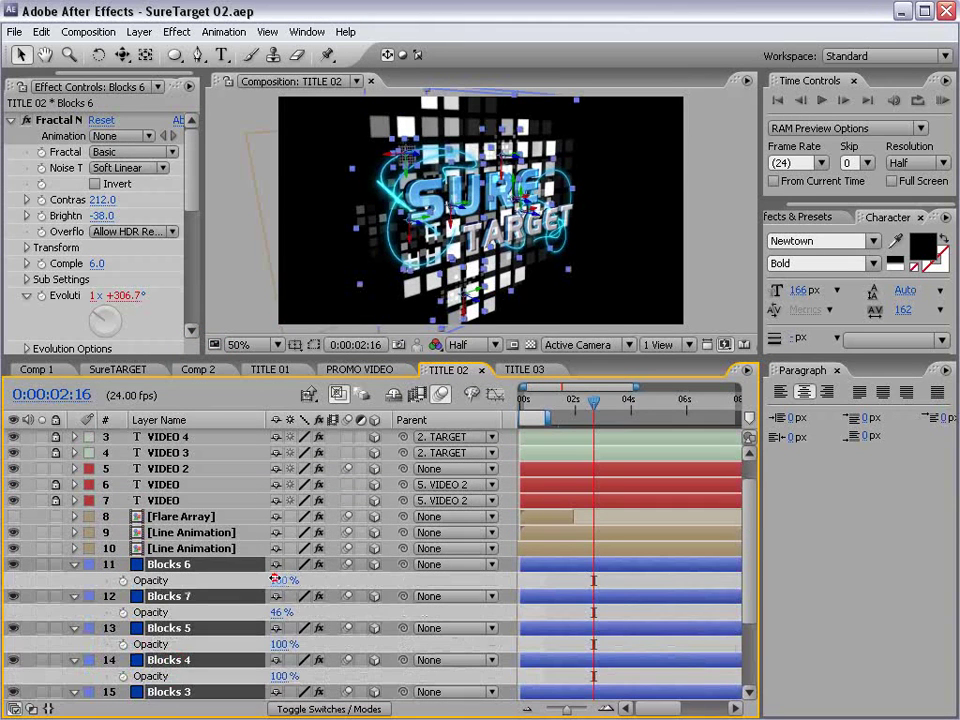
left_click_drag(281, 580, 236, 577)
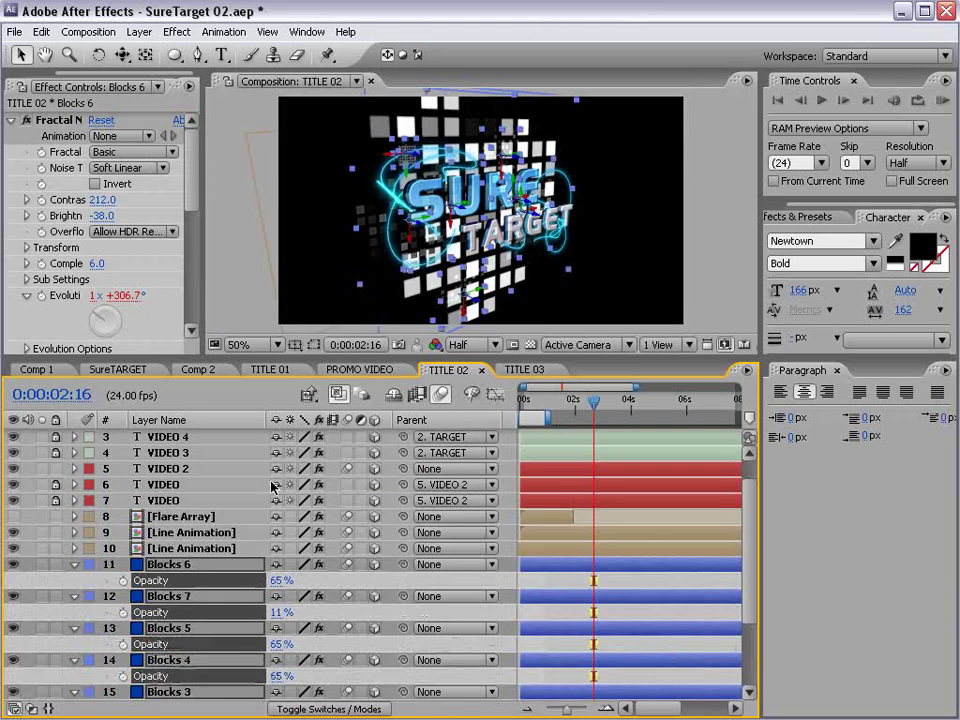
left_click(385, 370)
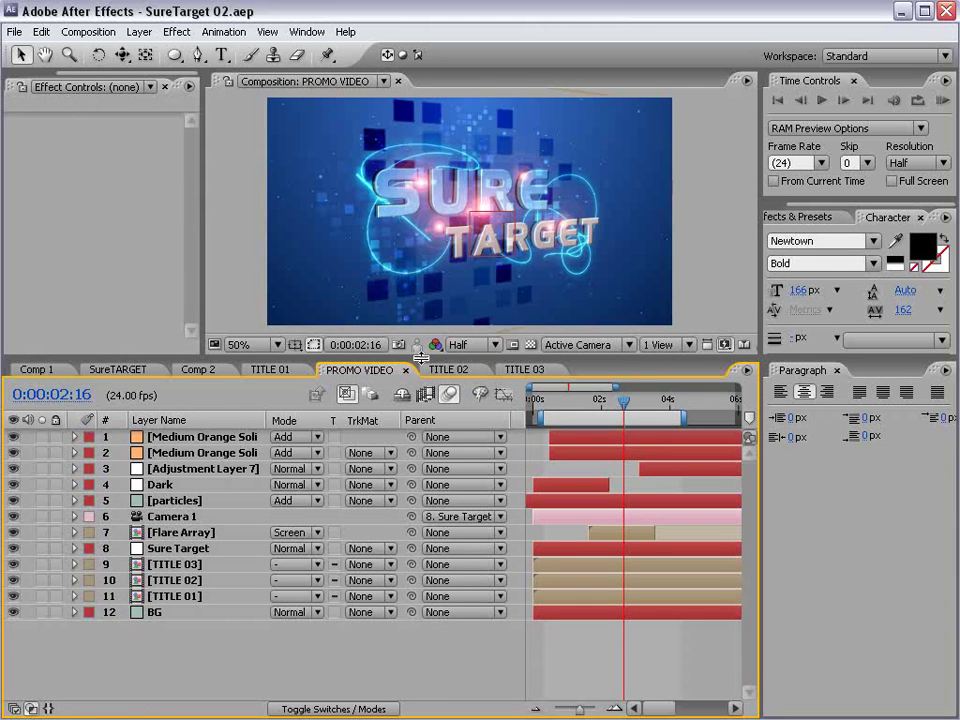
left_click_drag(417, 361, 413, 437)
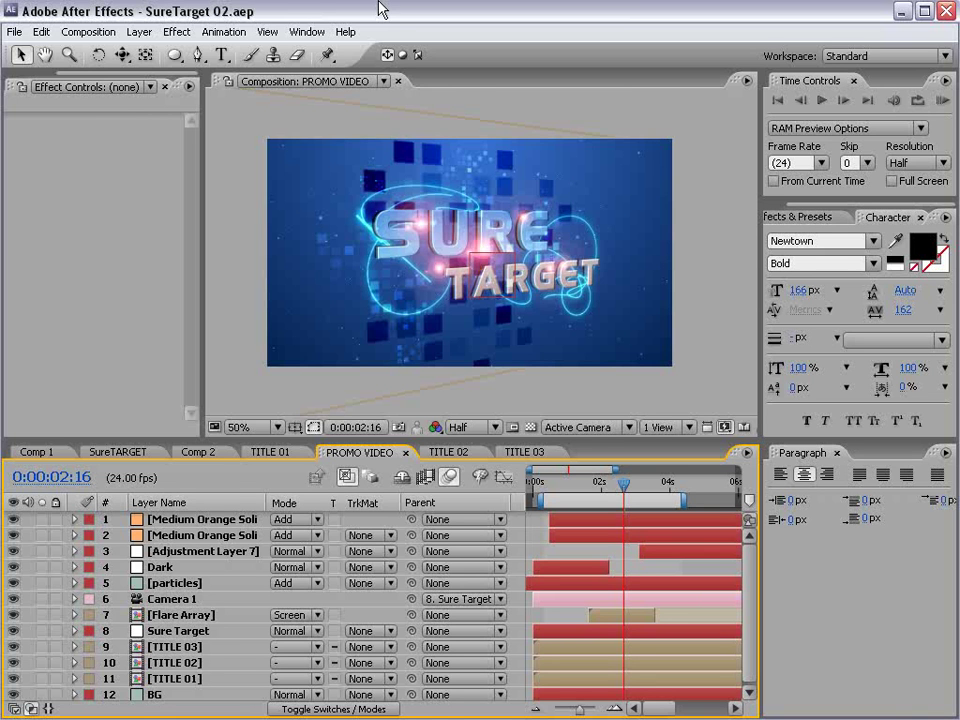
Step: Examine the VIDEO COPILOT title up close at 0:00:00:14 in PROMO VIDEO
left_click(553, 484)
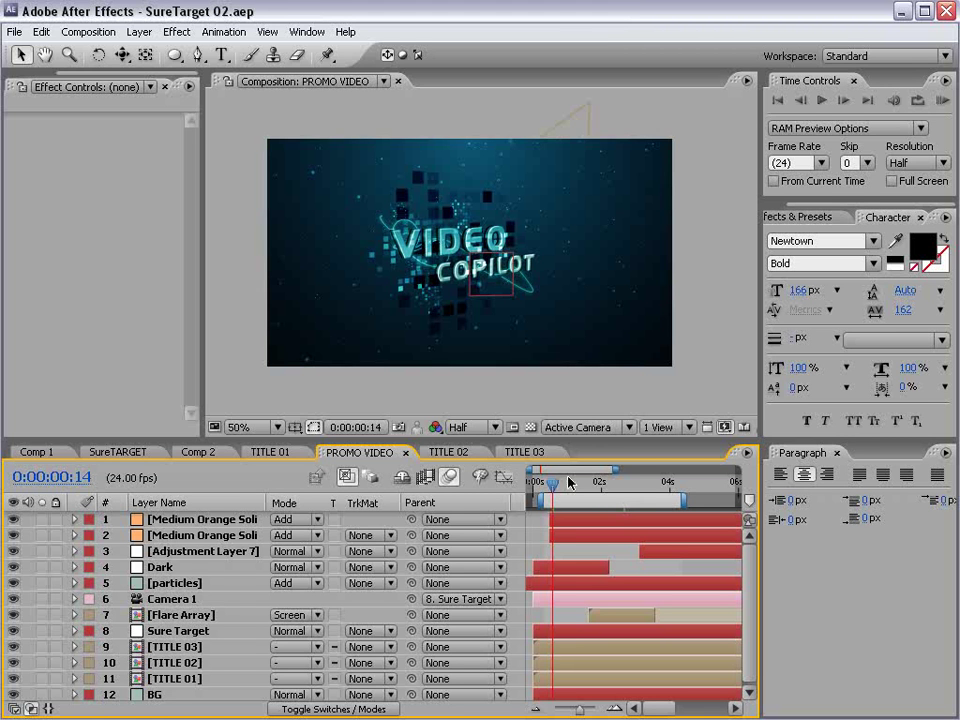
scroll(470, 340, "up", 1)
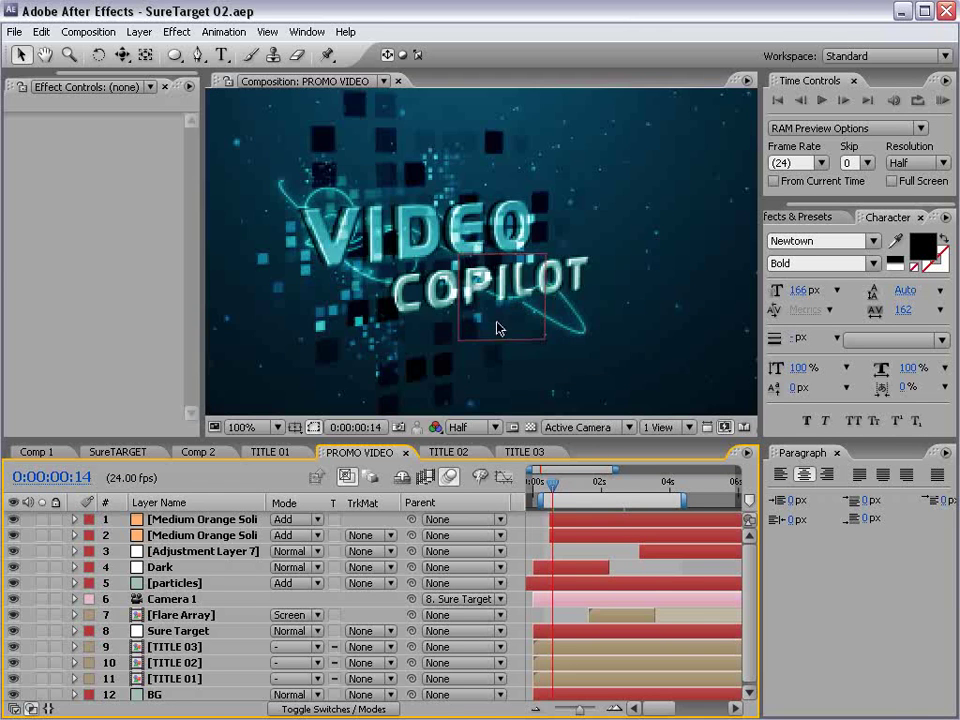
scroll(510, 318, "down", 1)
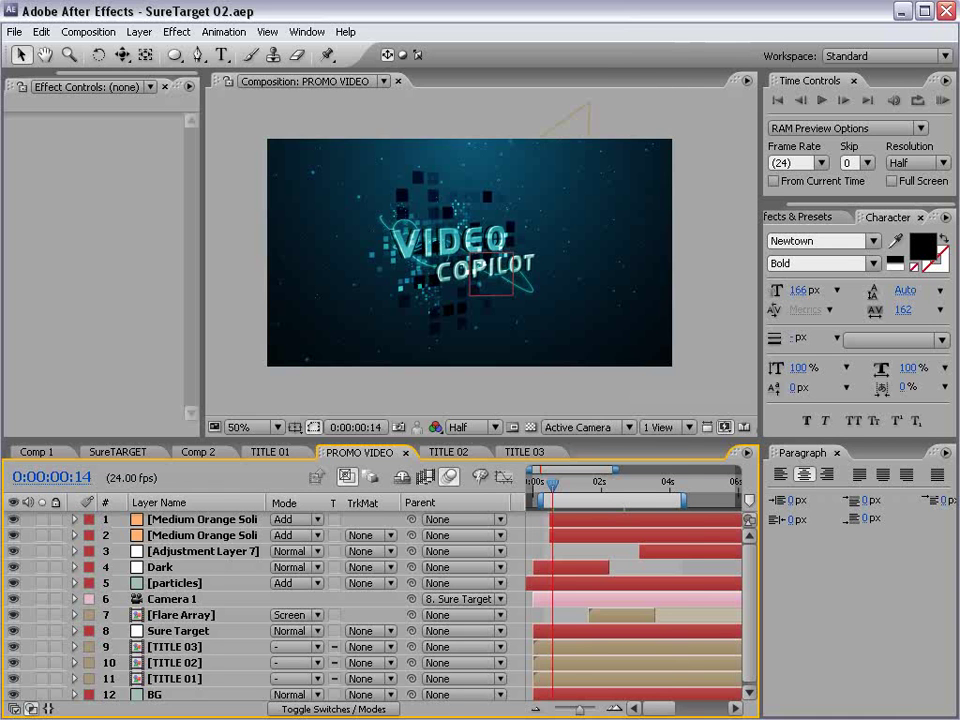
Step: View the suretar.jpg poster in Windows Picture and Fax Viewer and browse the Hard Target (1993) IMDb page in Firefox
key("alt+Tab")
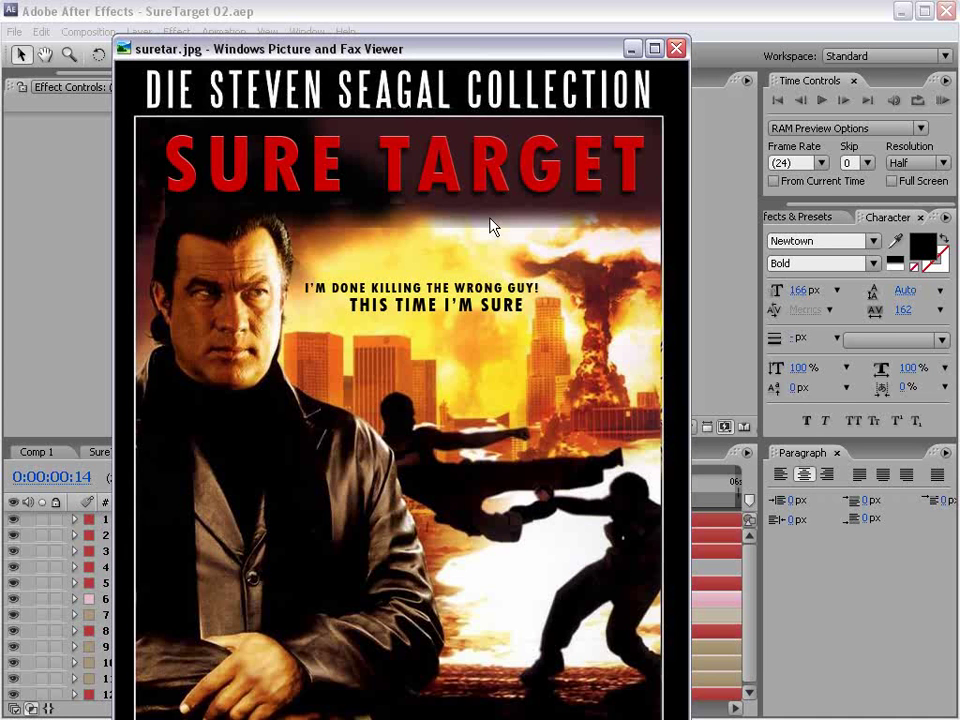
left_click(245, 9)
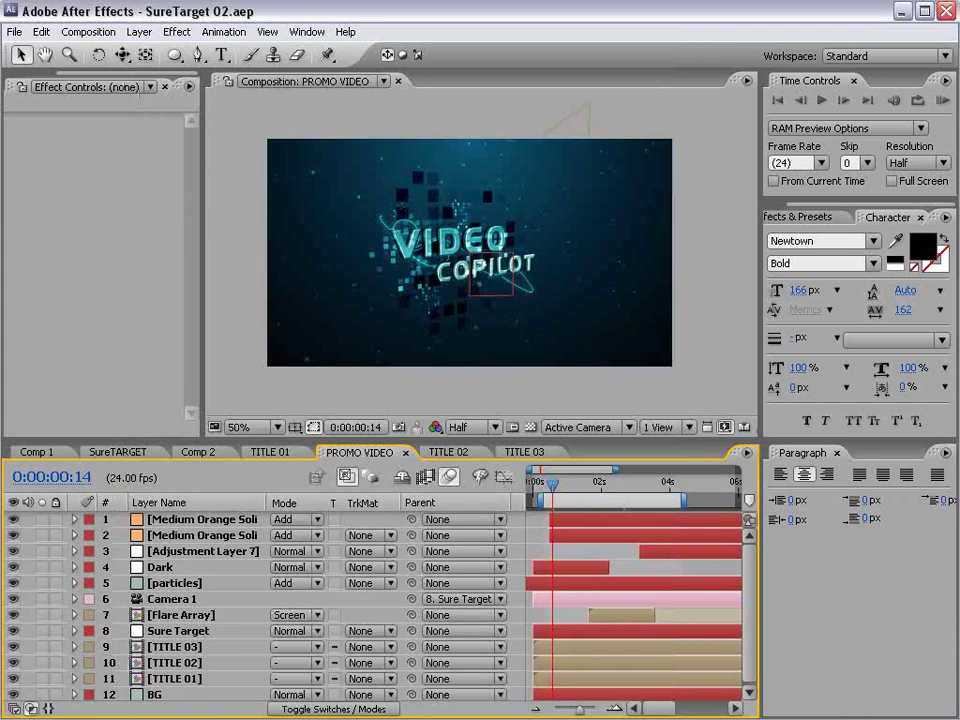
key("alt+Tab")
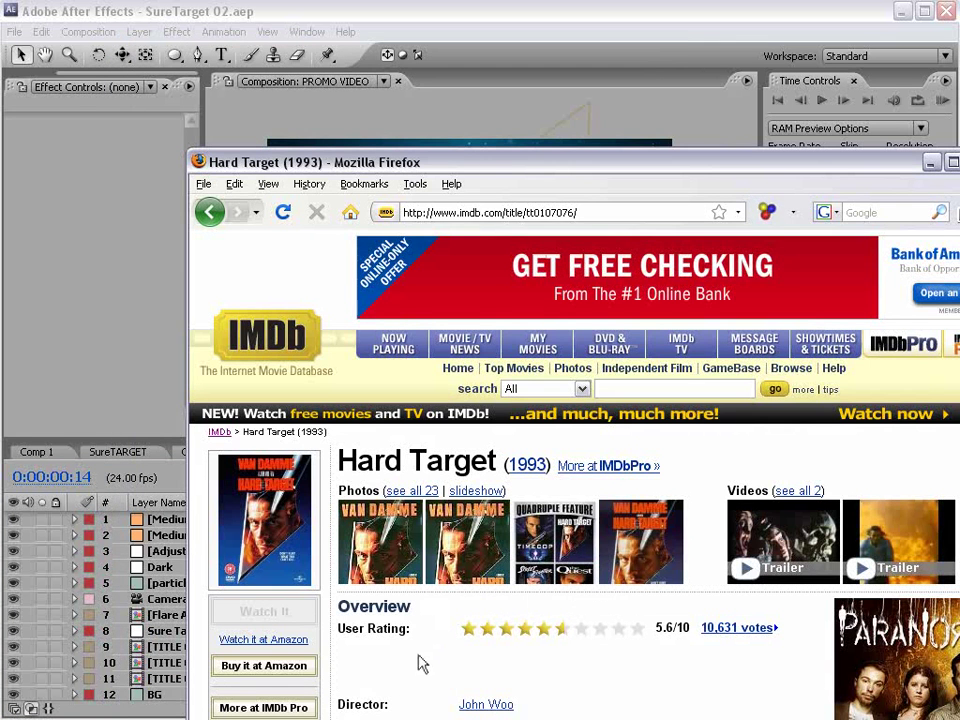
scroll(421, 664, "down", 3)
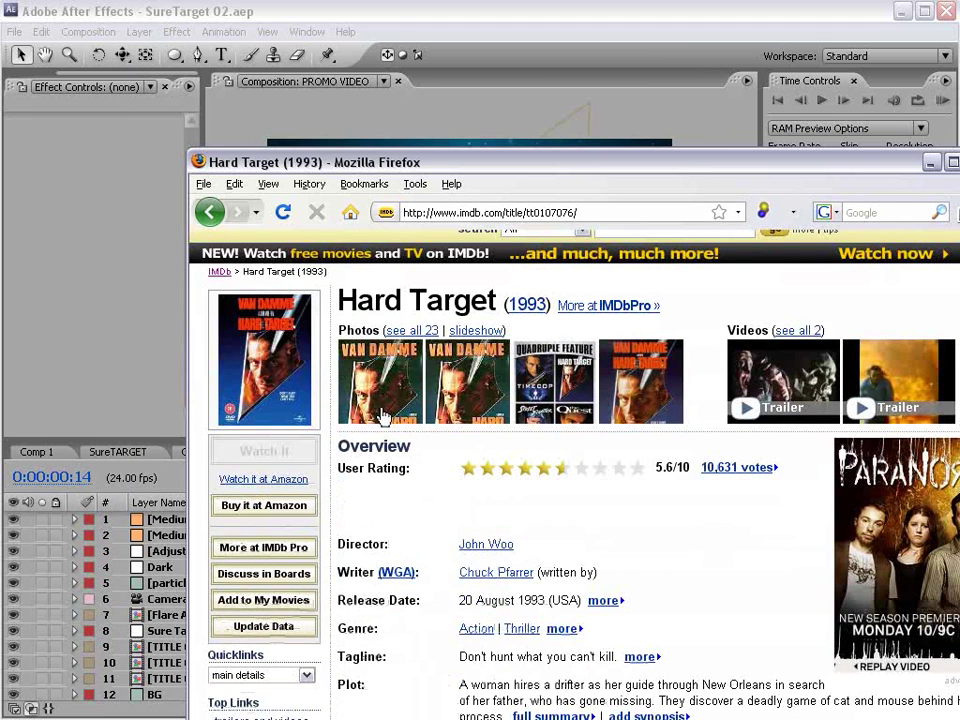
scroll(429, 491, "up", 1)
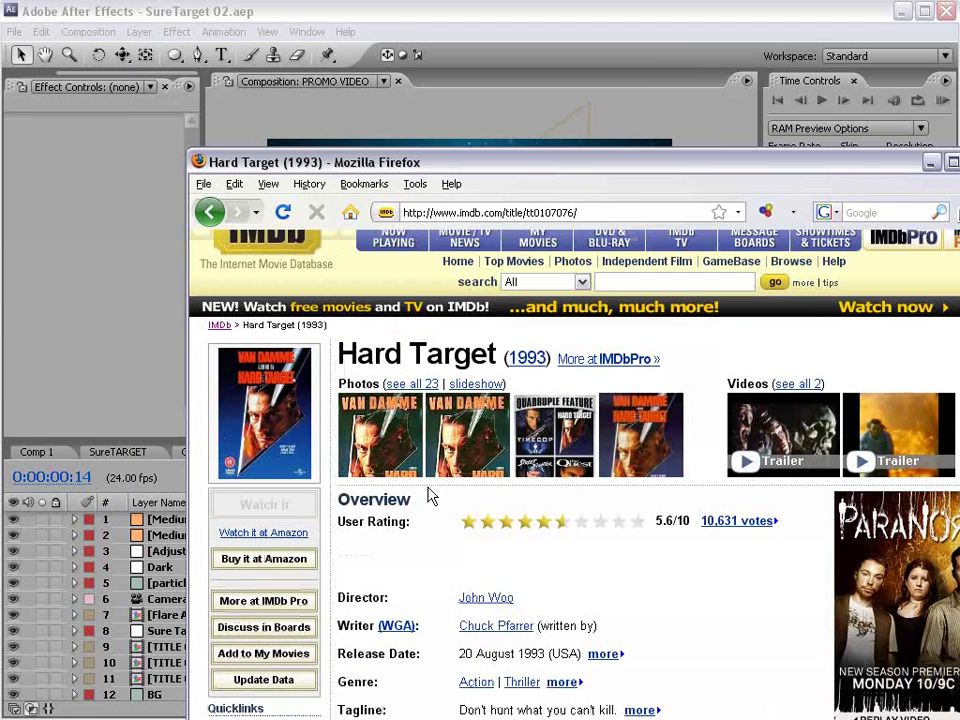